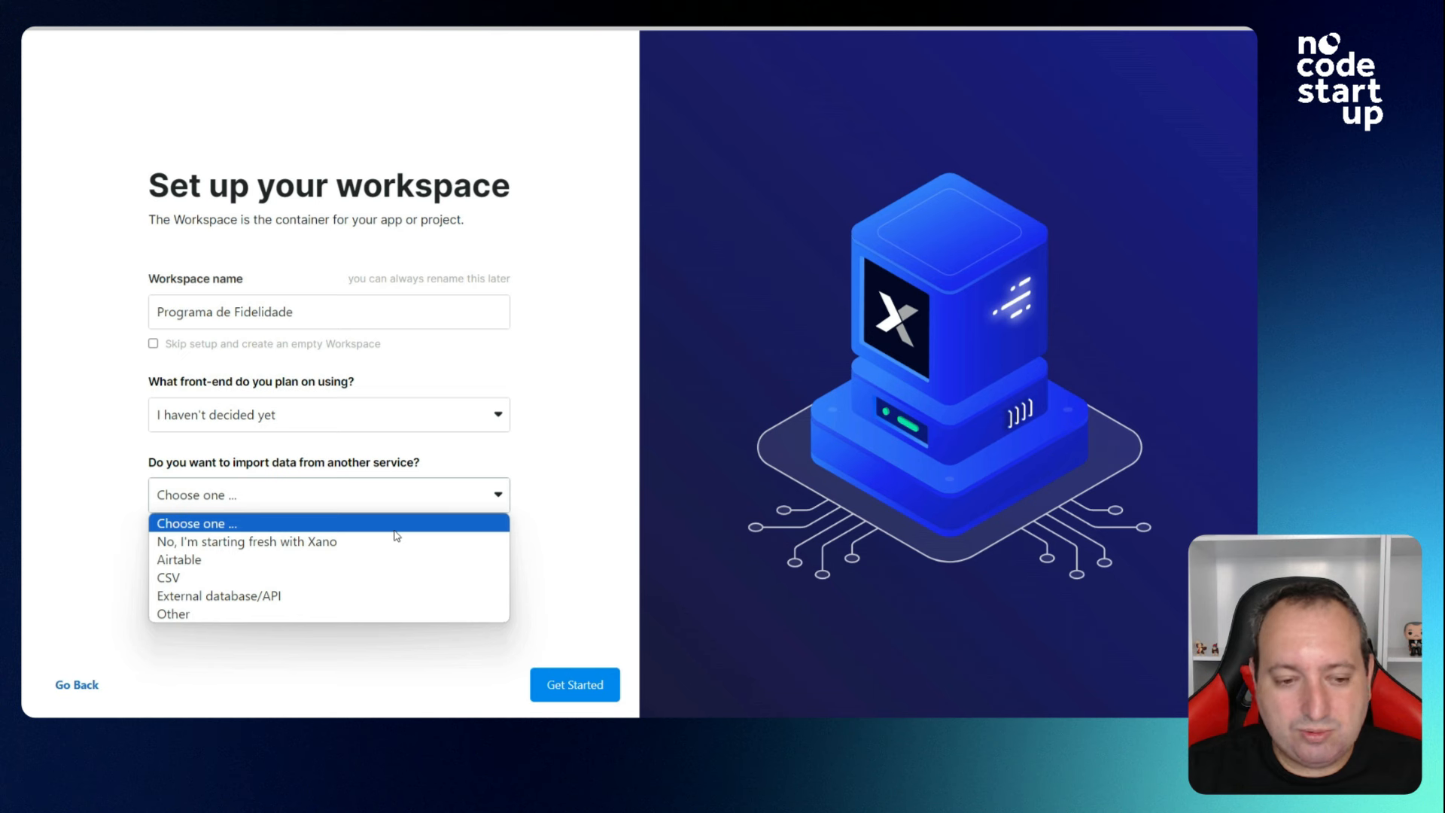
Choose to start fresh with Xano instead of importing data, and begin the workspace setup.
left_click(388, 542)
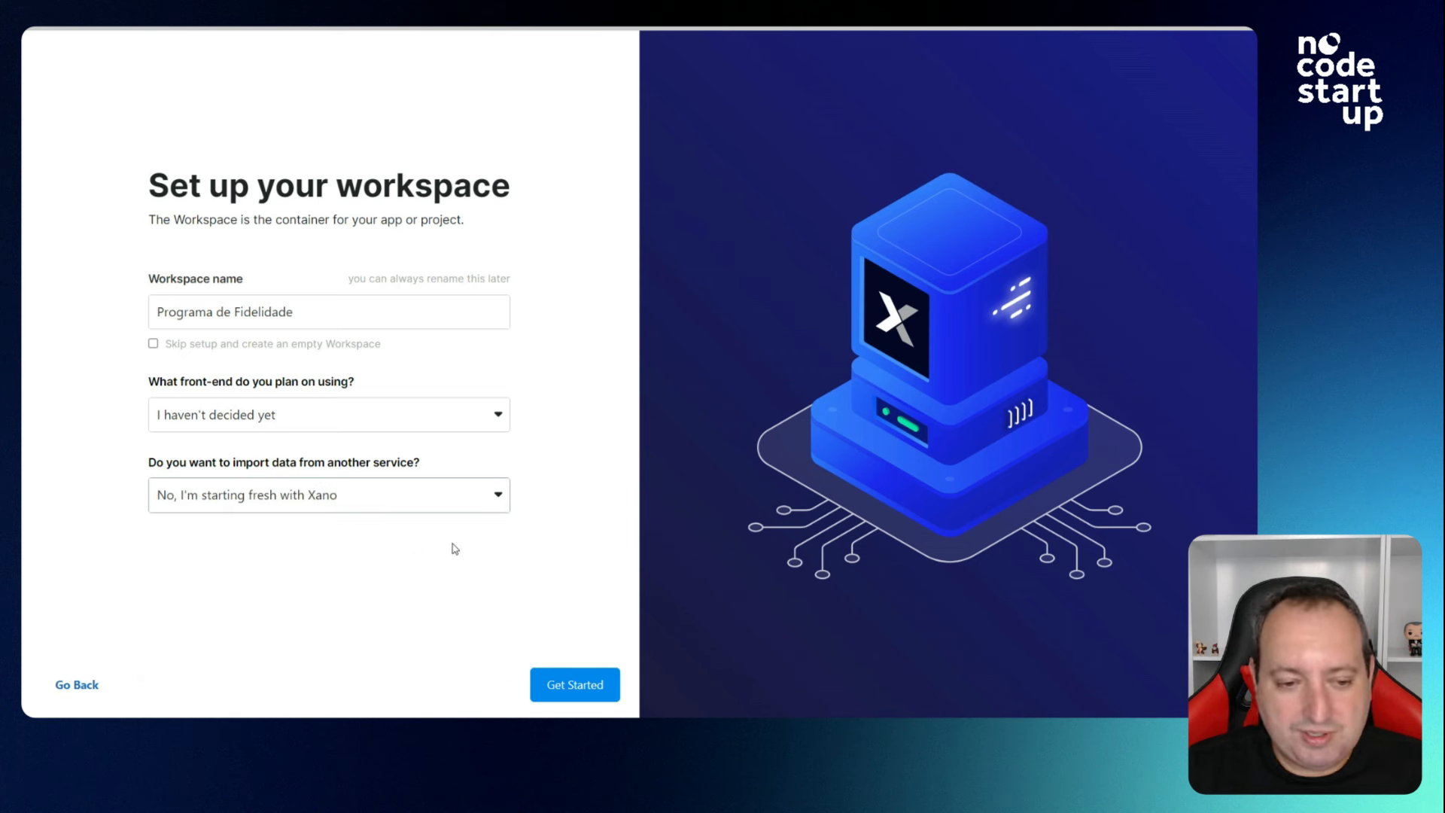
left_click(563, 678)
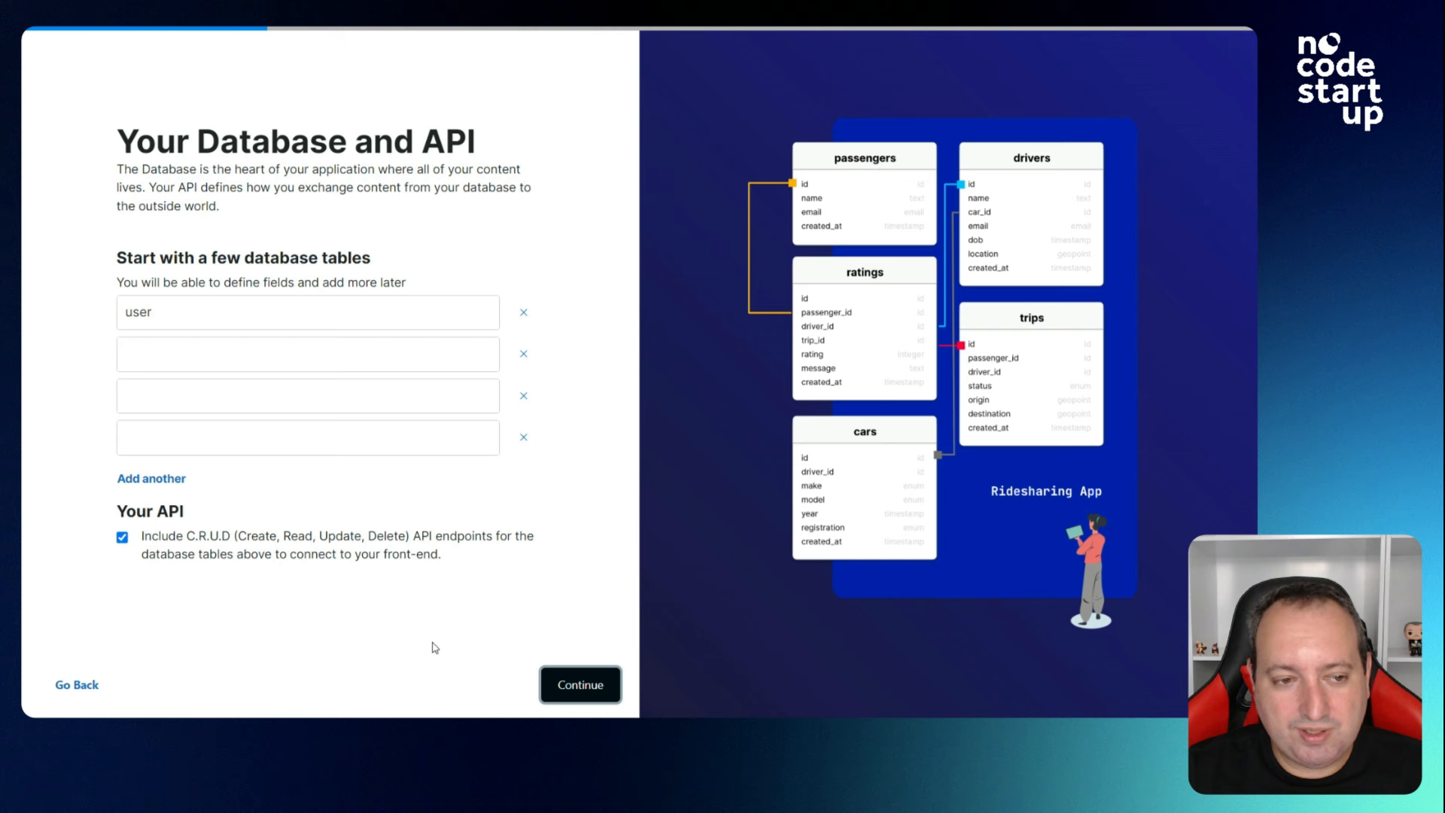
Name the starting tables usuario, loja, desconto and registro, keeping CRUD endpoints, and continue.
double_click(203, 313)
type("usuario")
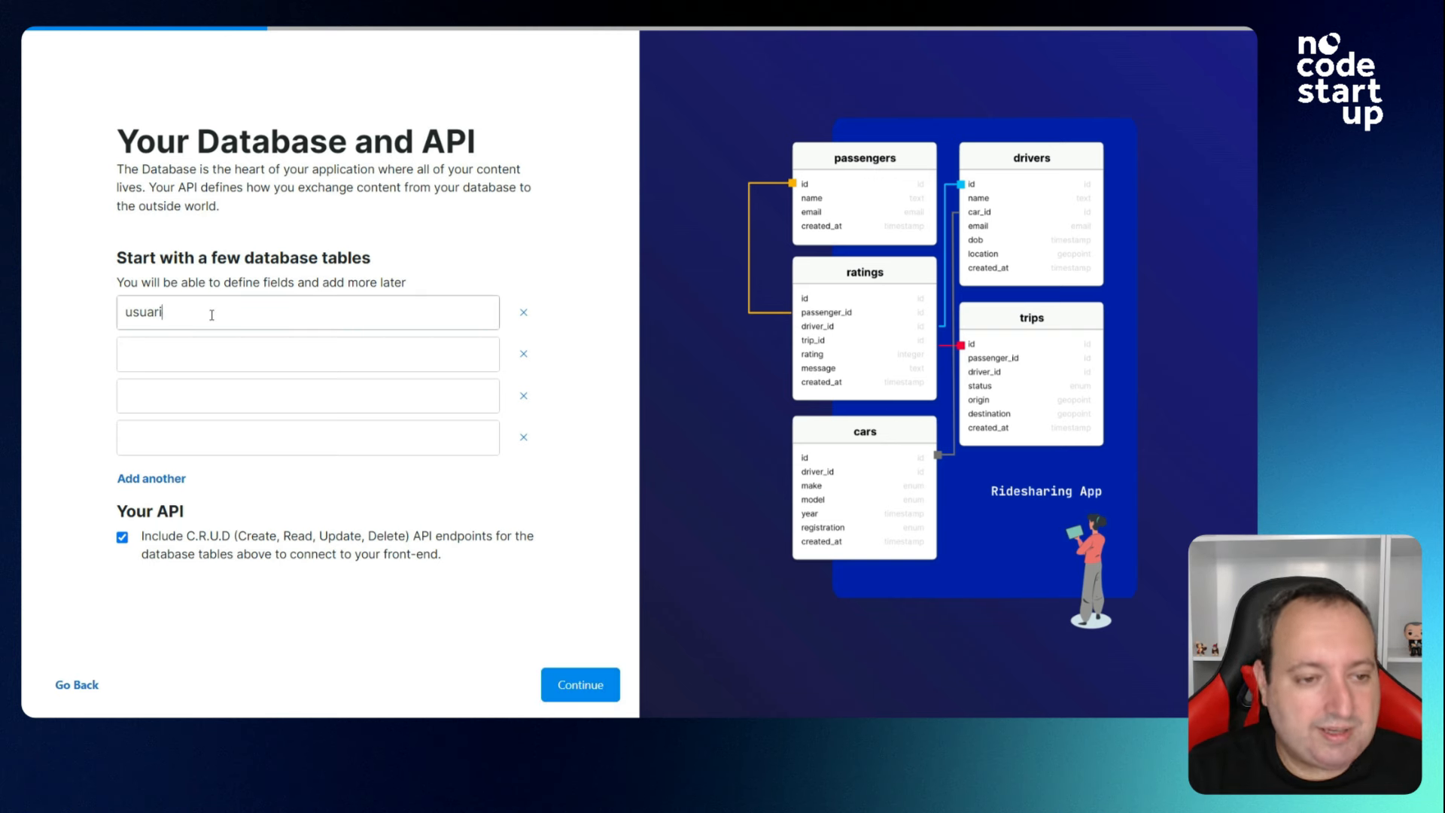
left_click(199, 347)
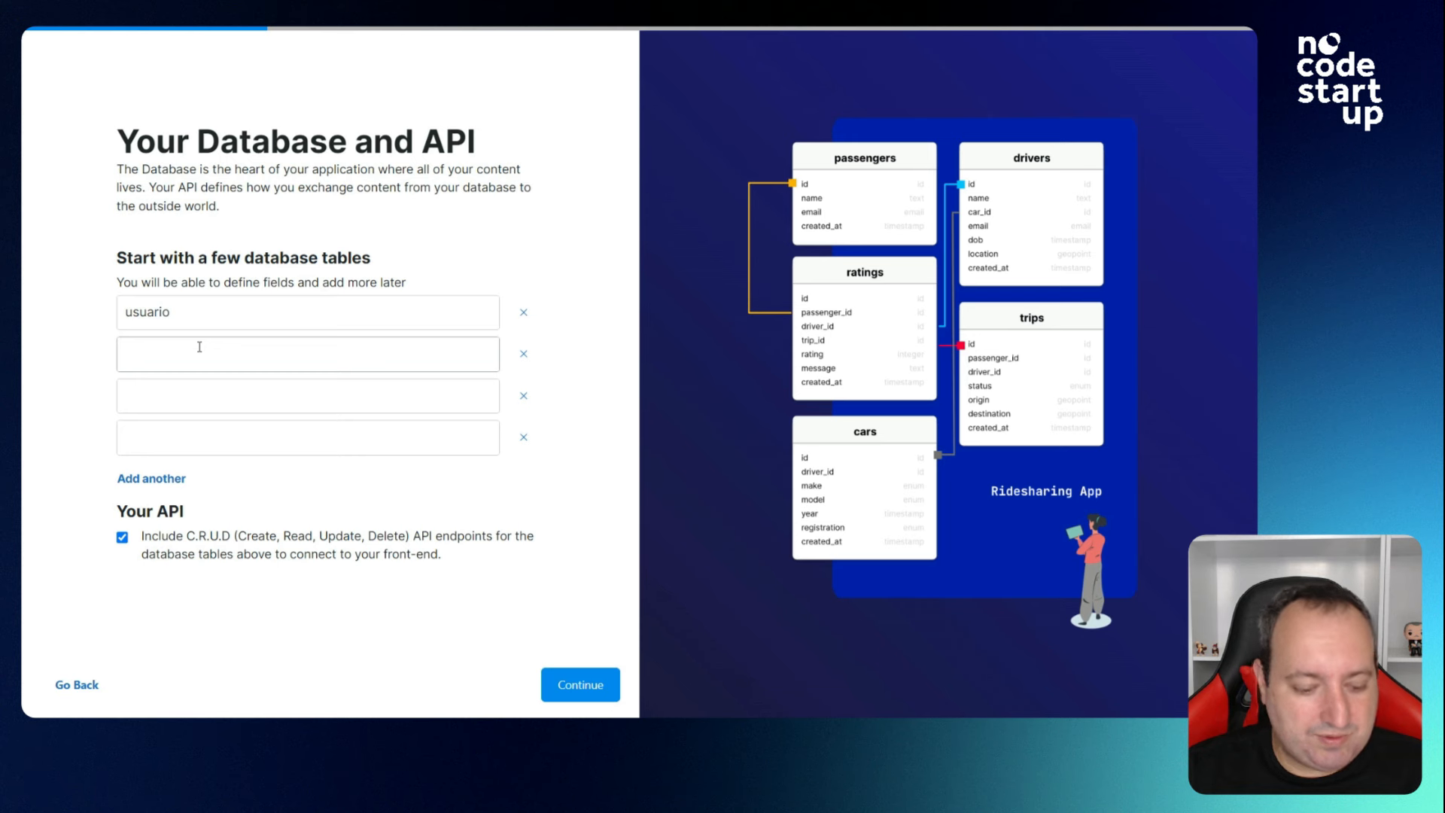
type("loja")
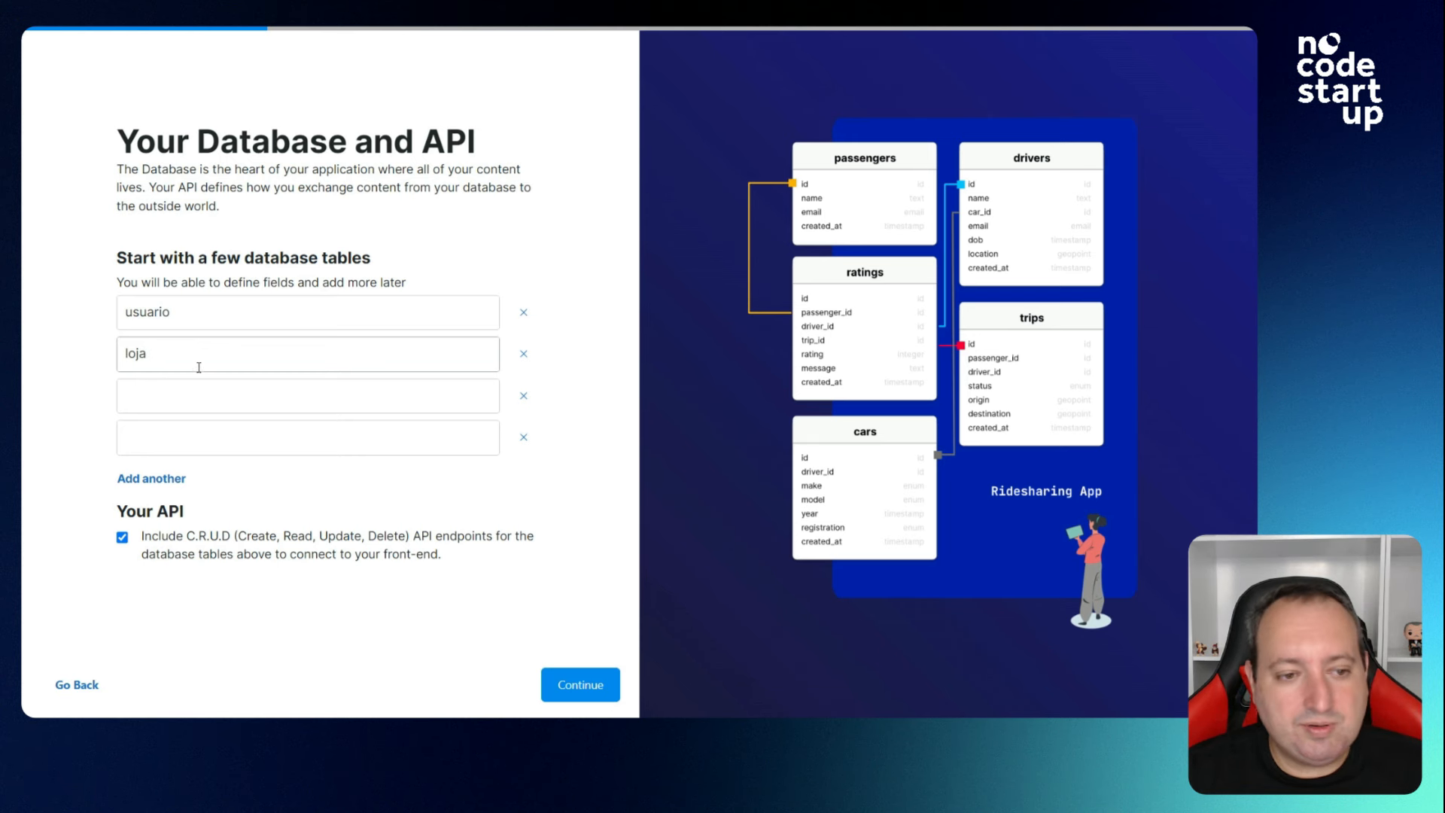
left_click(187, 399)
type("desconto")
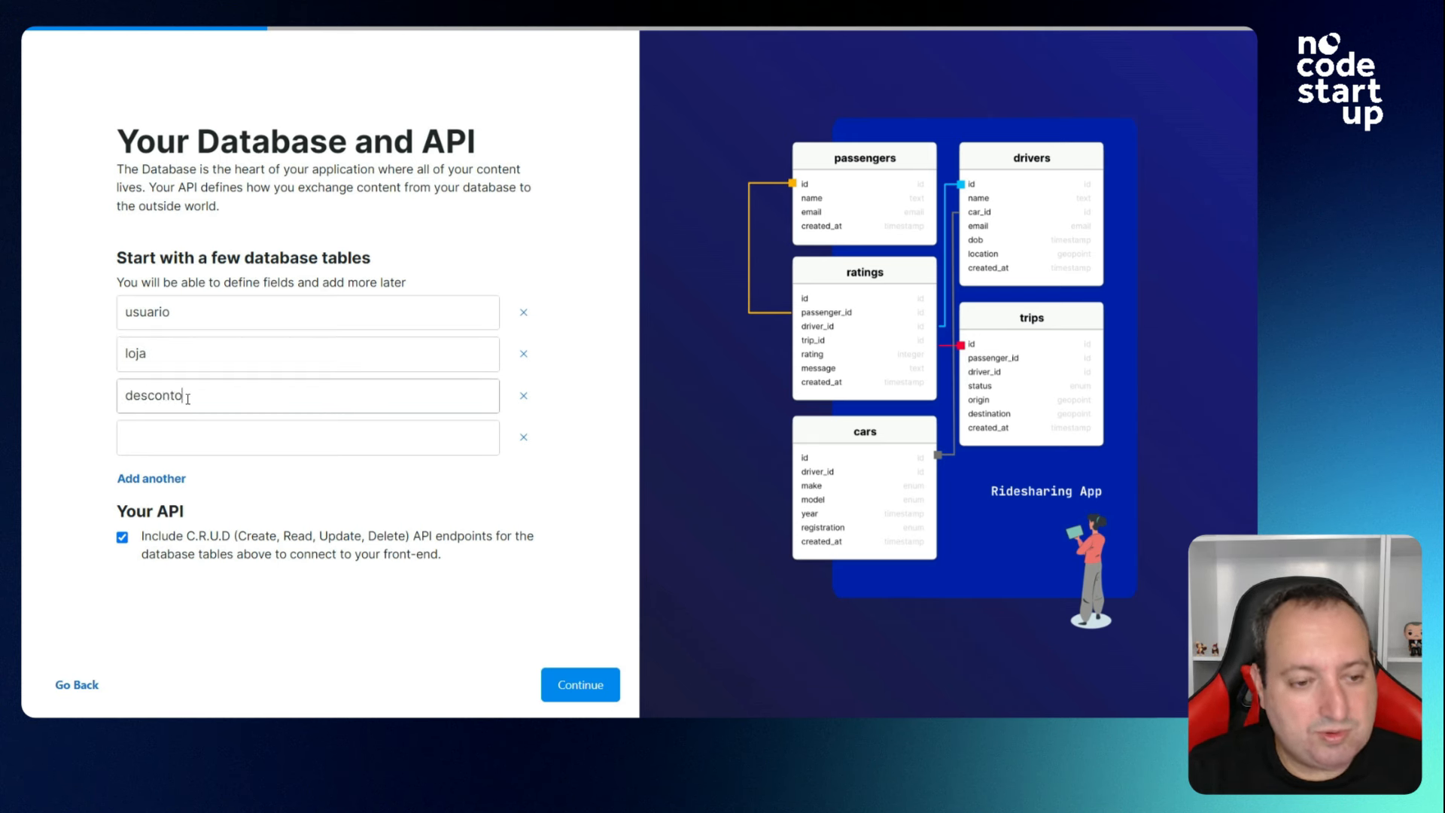
left_click(261, 439)
type("regi")
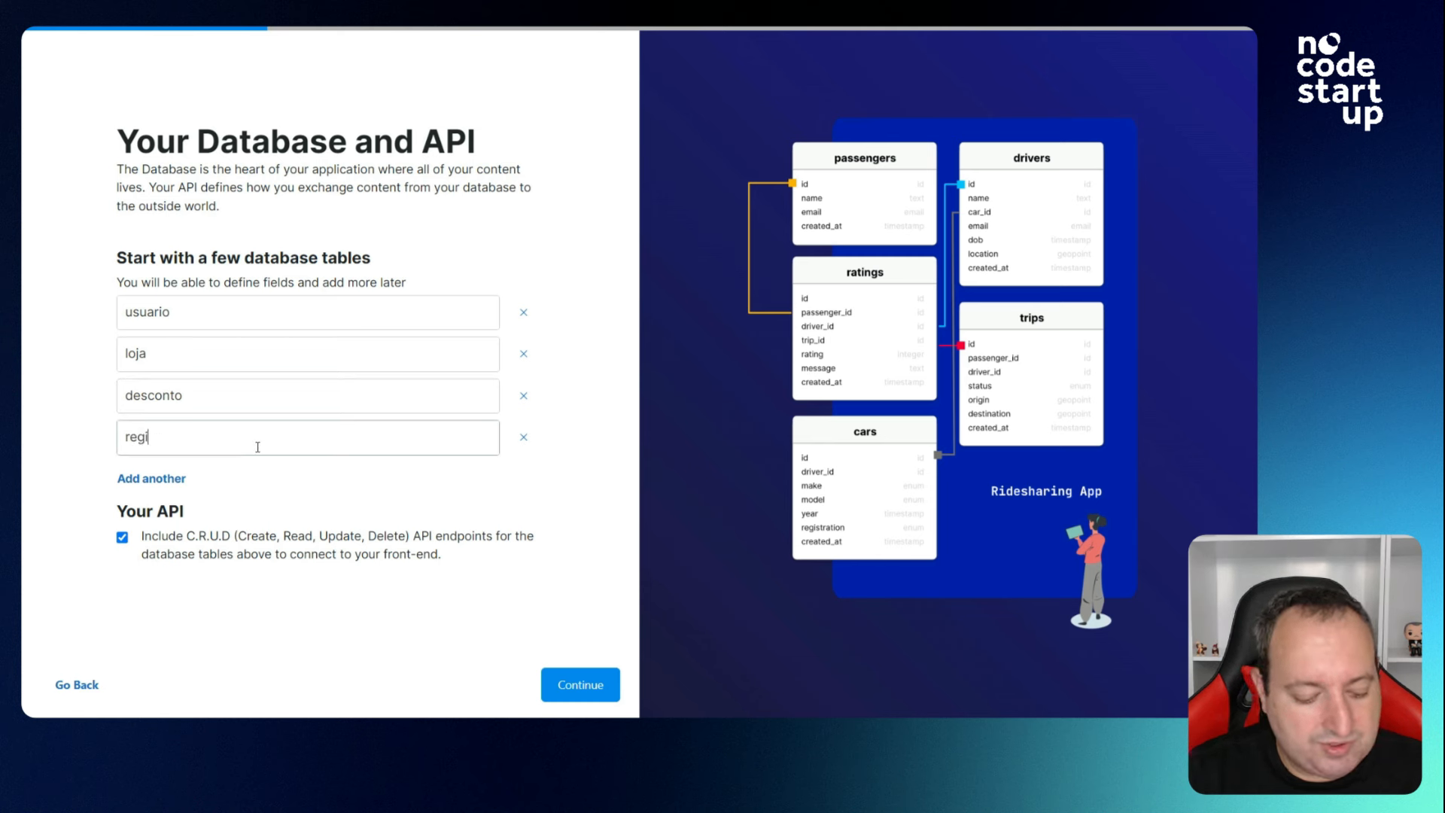
type("stro")
left_click(59, 415)
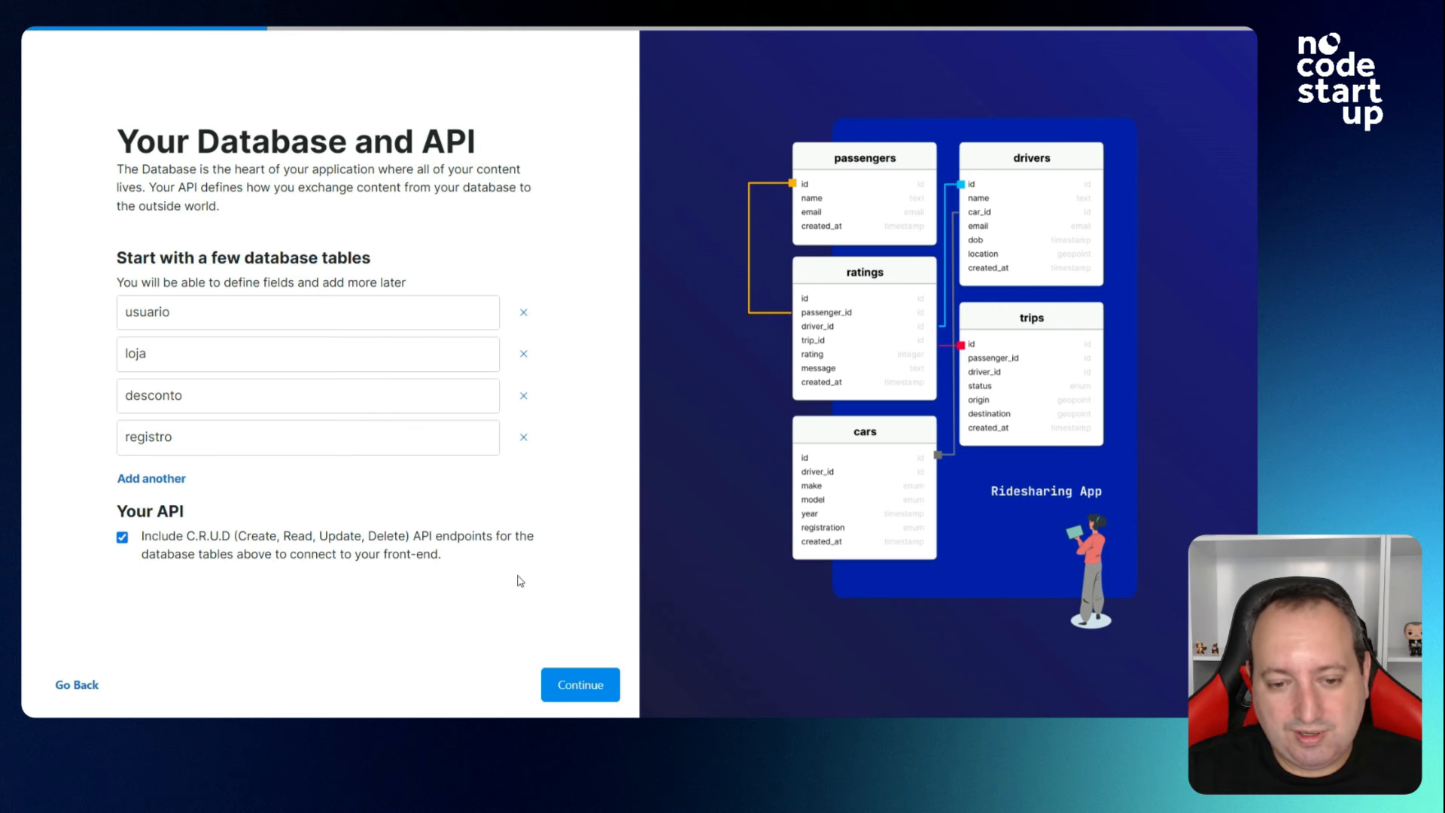
left_click(580, 686)
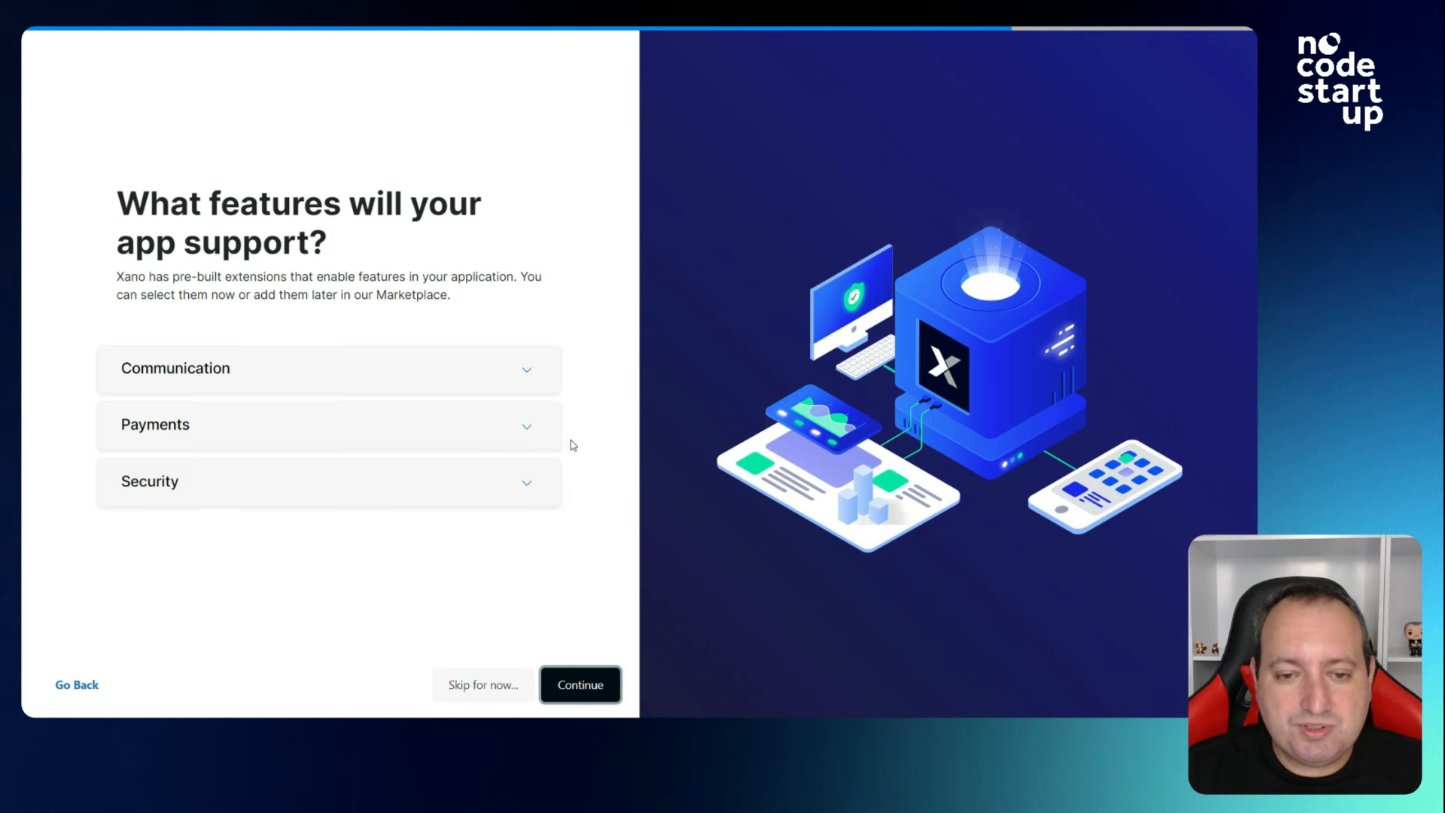
Browse the Communication, Payments and Security extensions, including Stripe Products, then skip adding any.
left_click(526, 368)
left_click(535, 514)
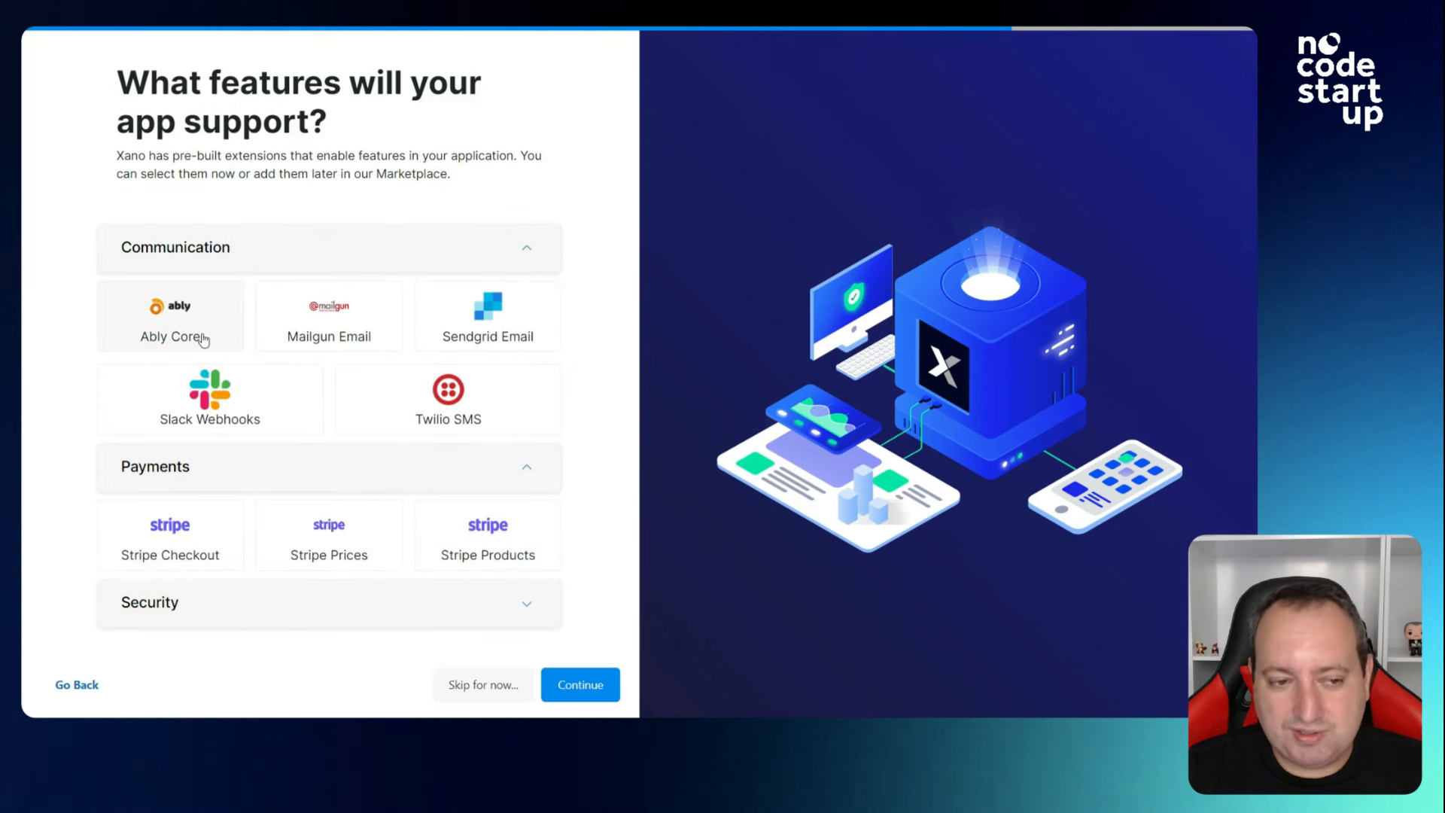
mouse_move(203, 340)
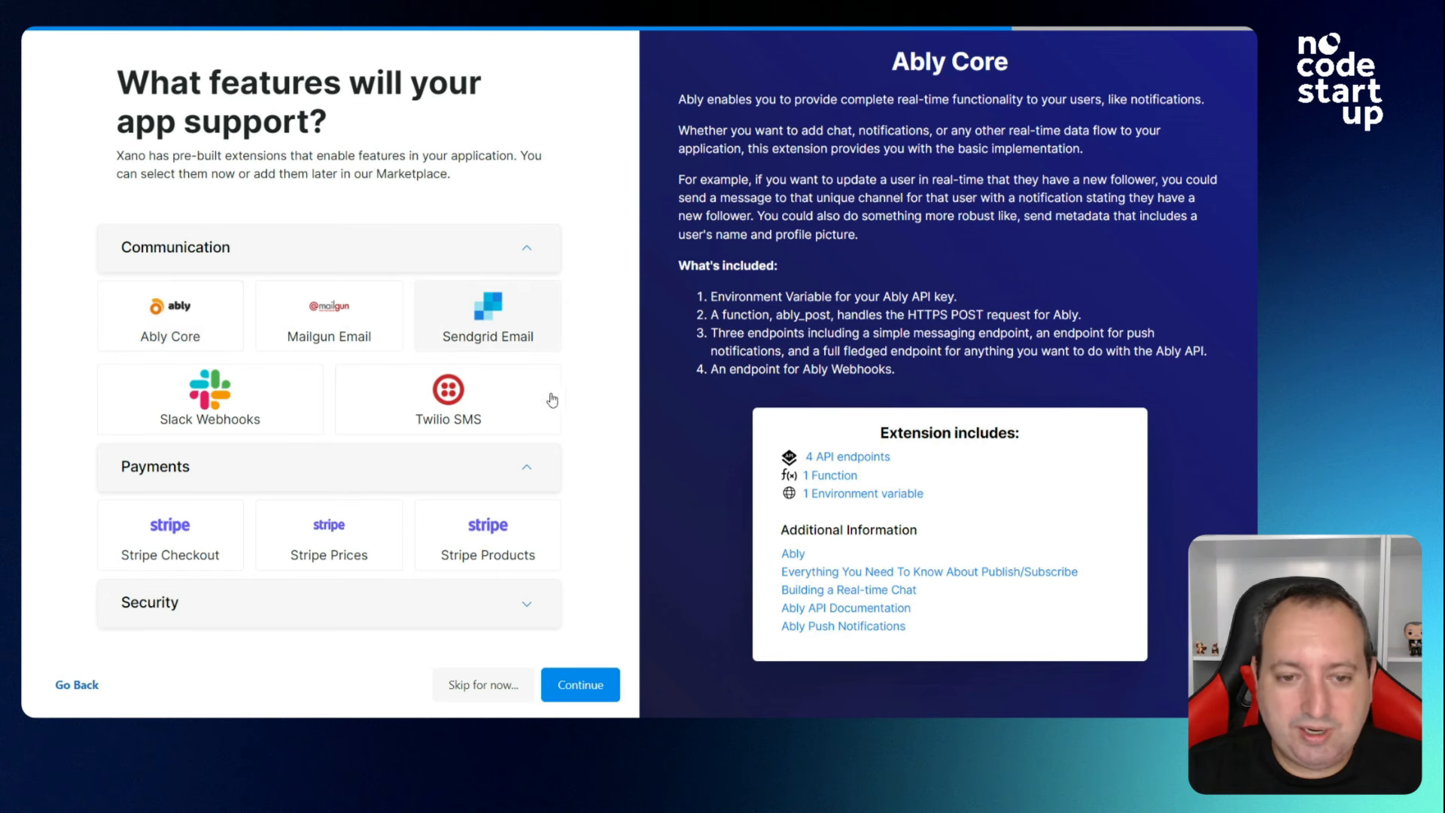
mouse_move(459, 421)
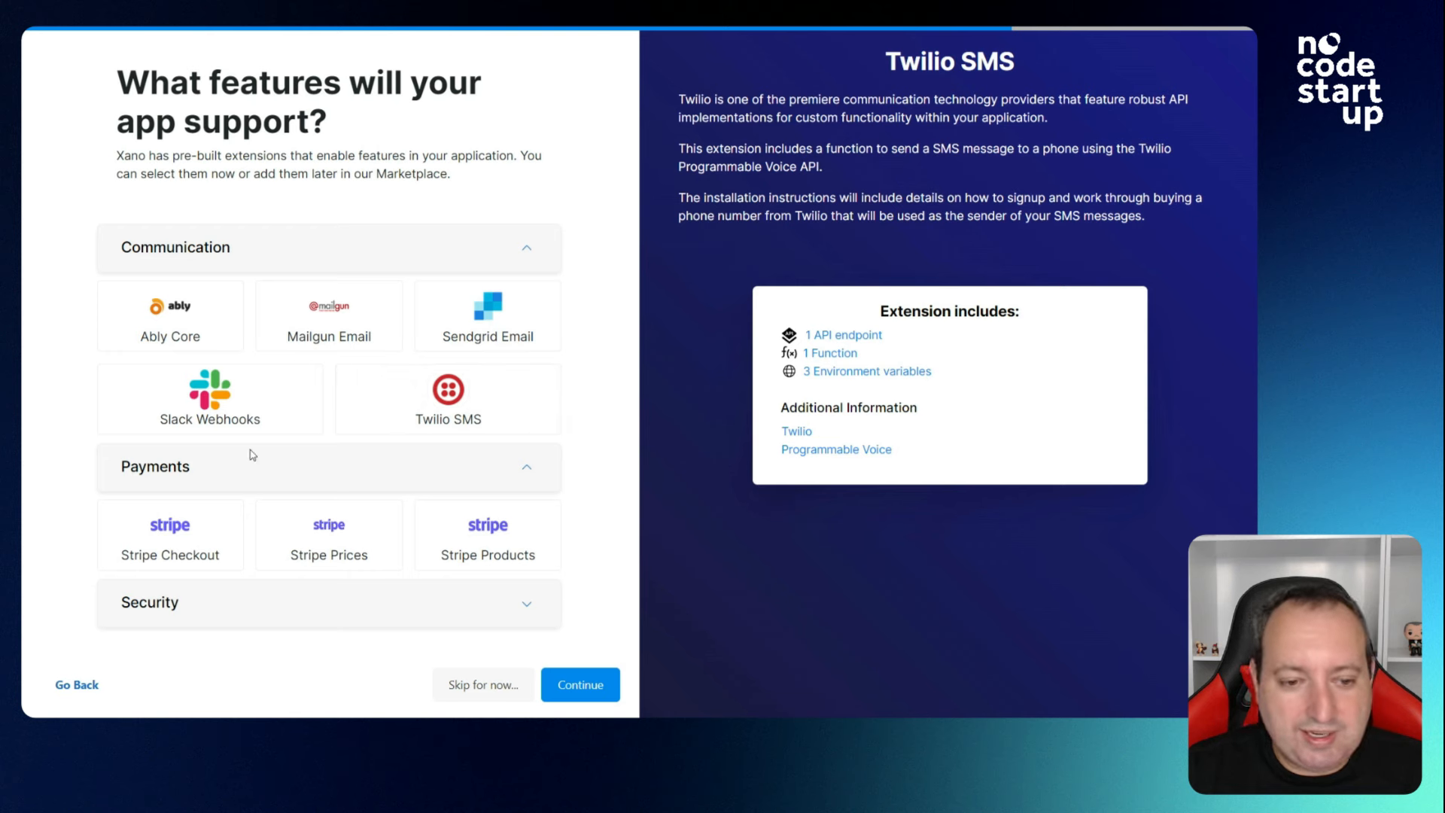
left_click(516, 609)
scroll(466, 576, "down", 1)
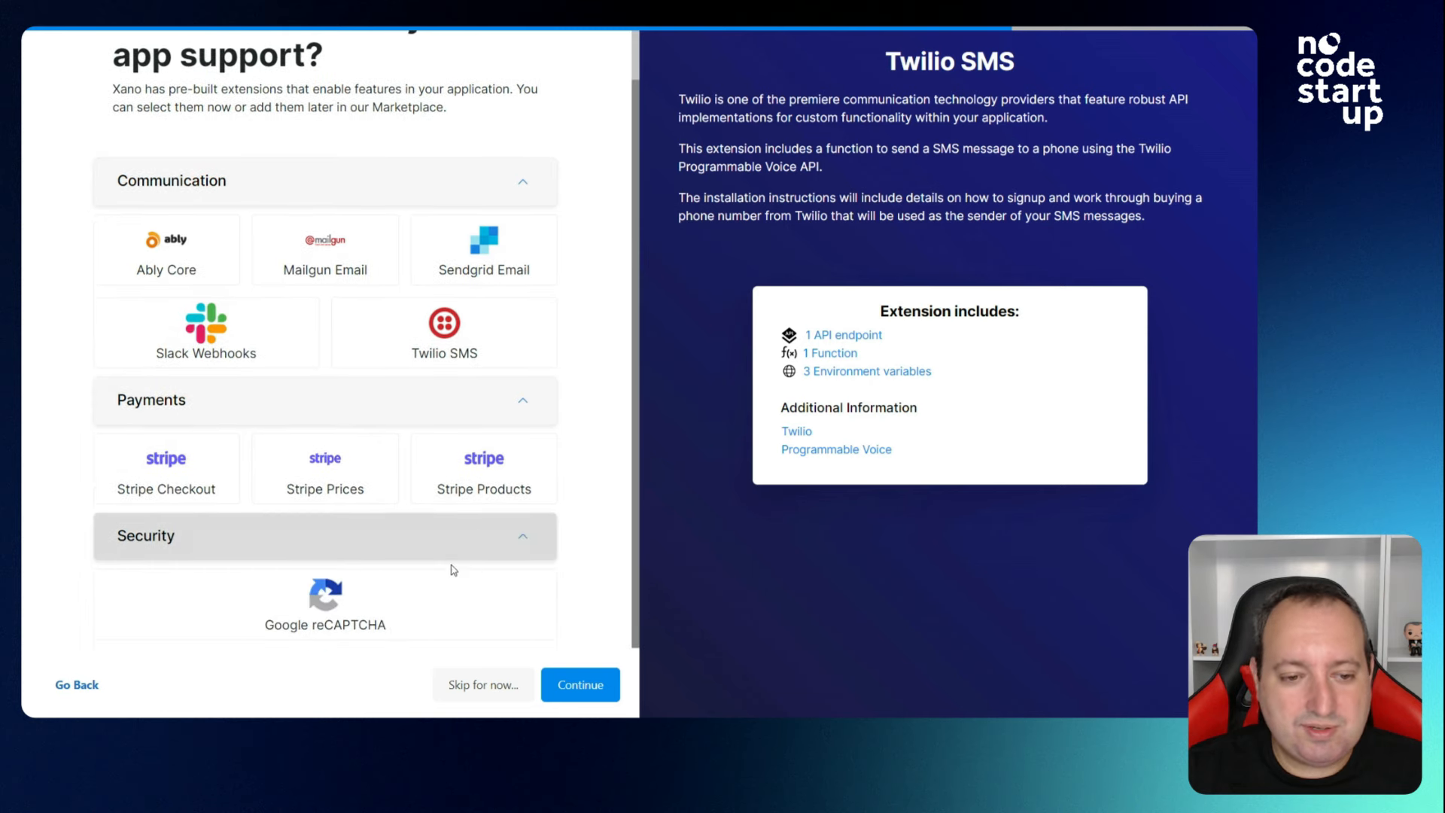
left_click(480, 487)
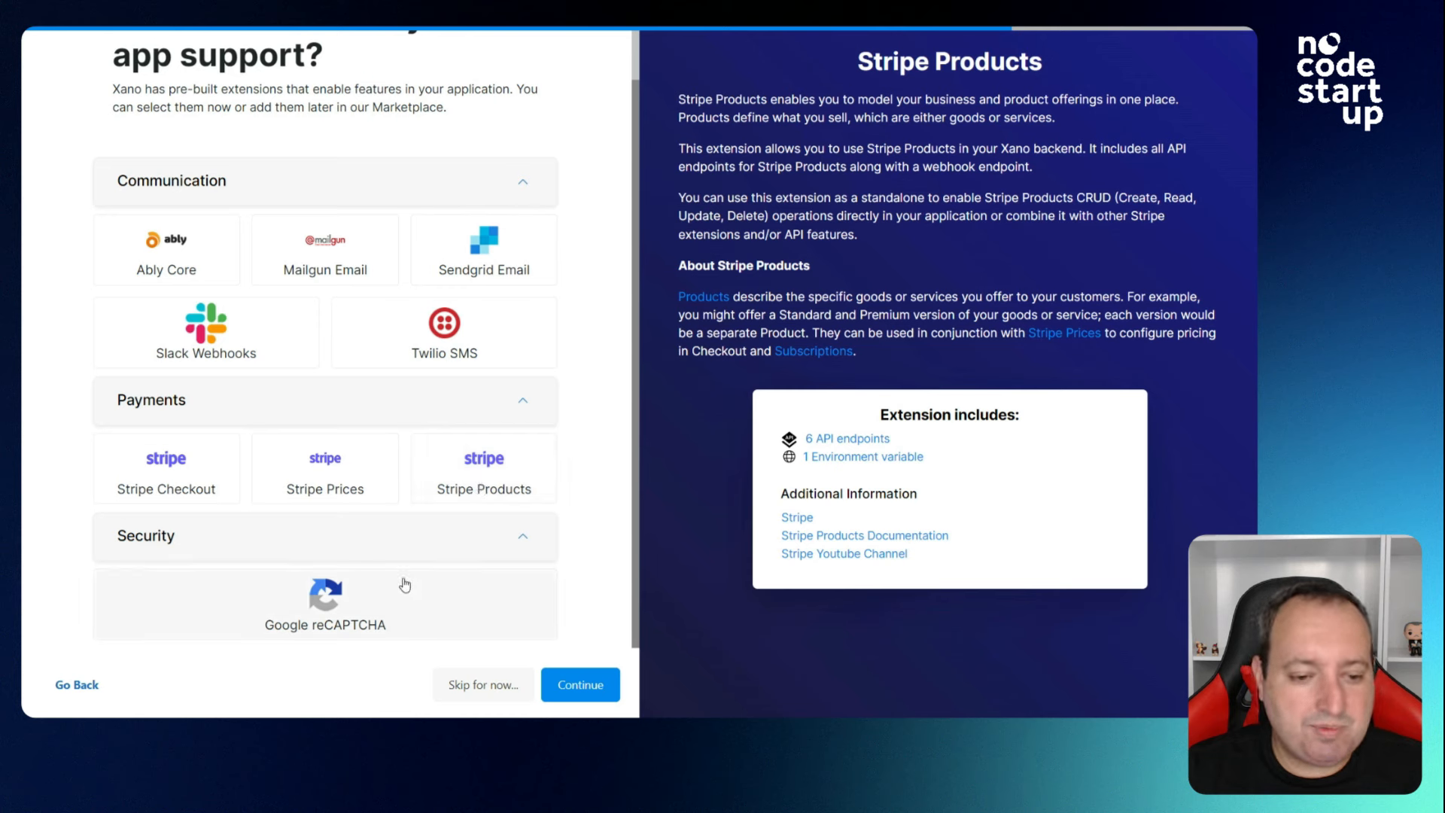
left_click(500, 691)
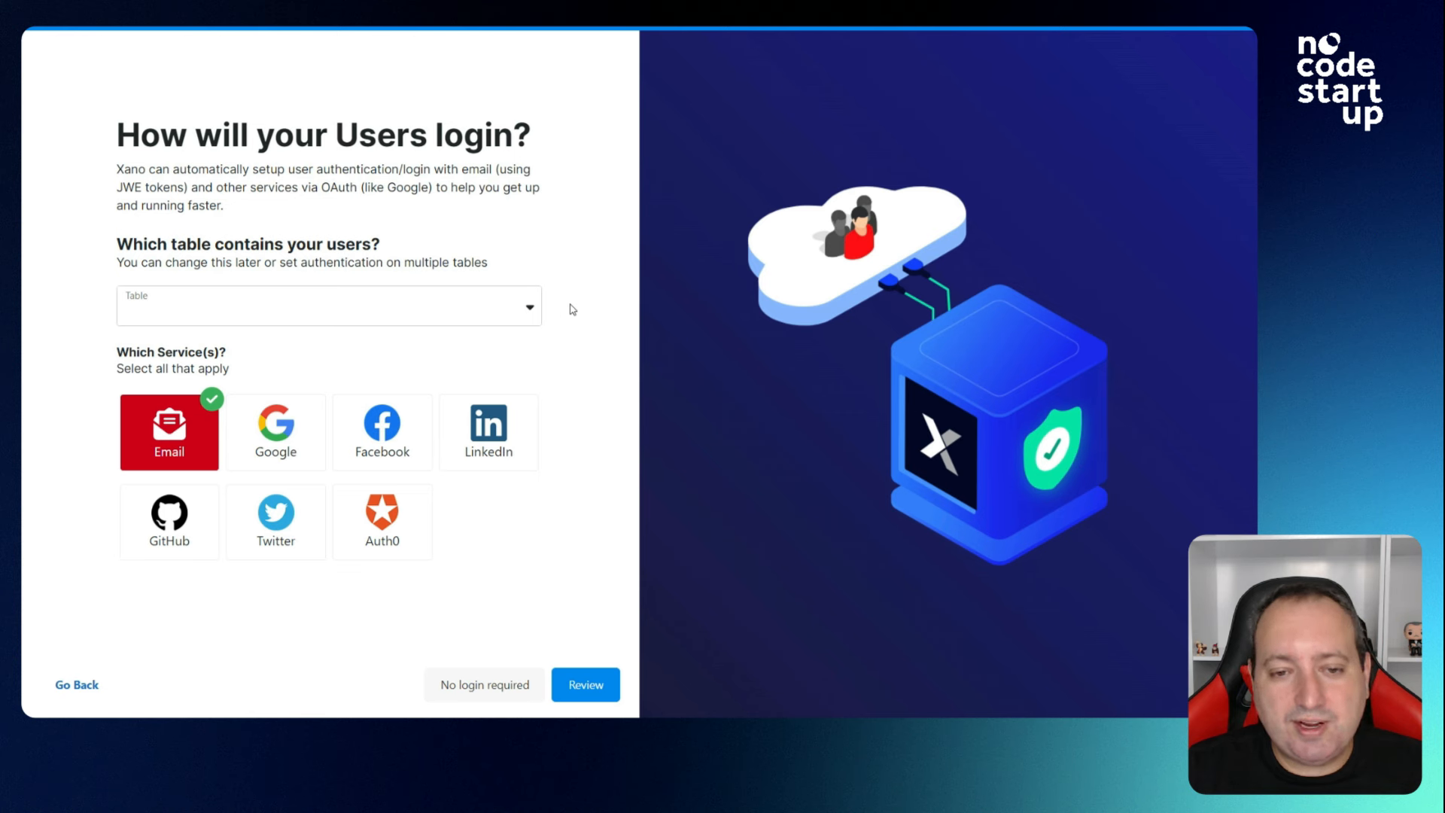
Set usuario as the users table with Email login and go to the review summary.
left_click(521, 316)
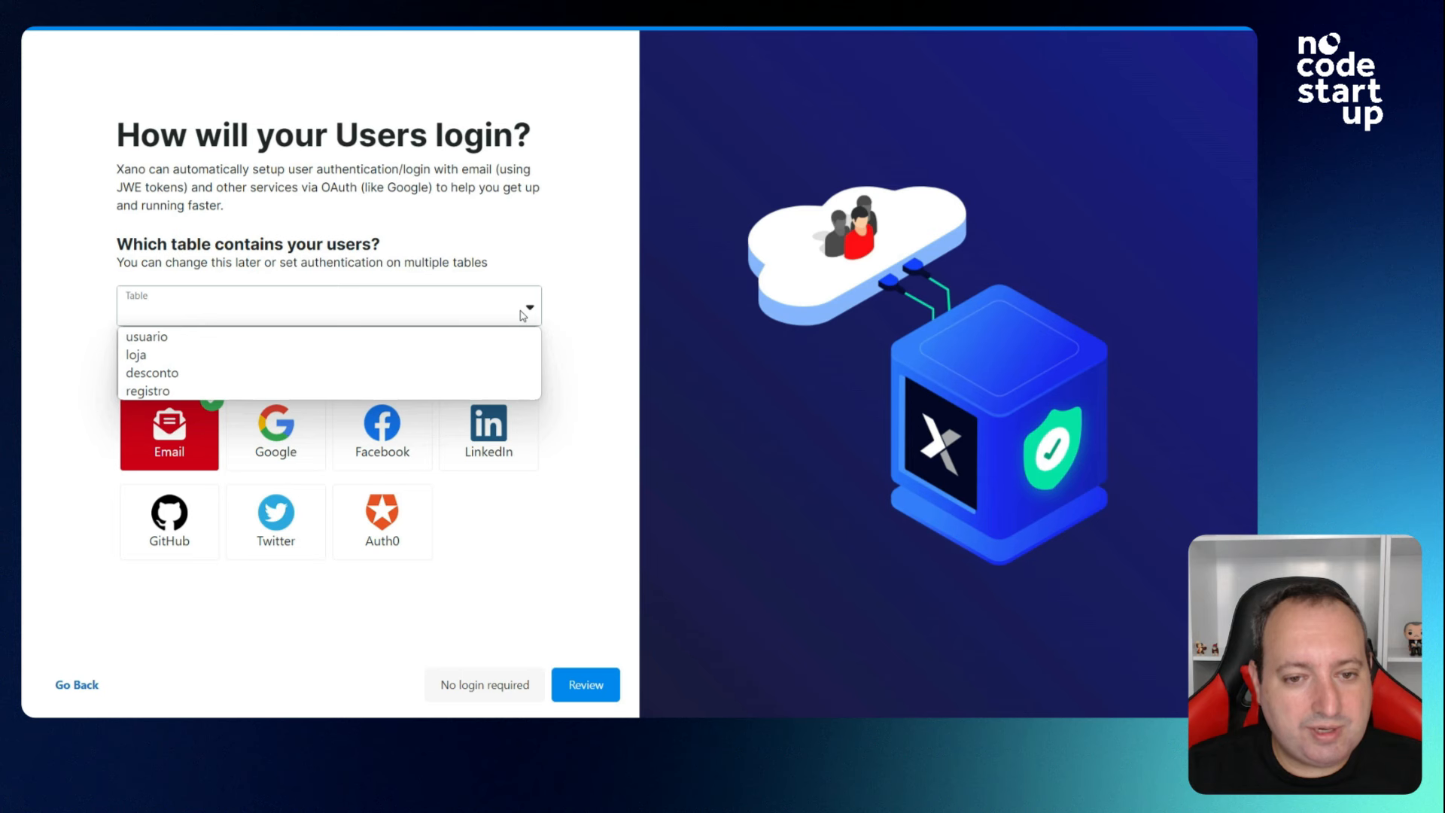
left_click(497, 340)
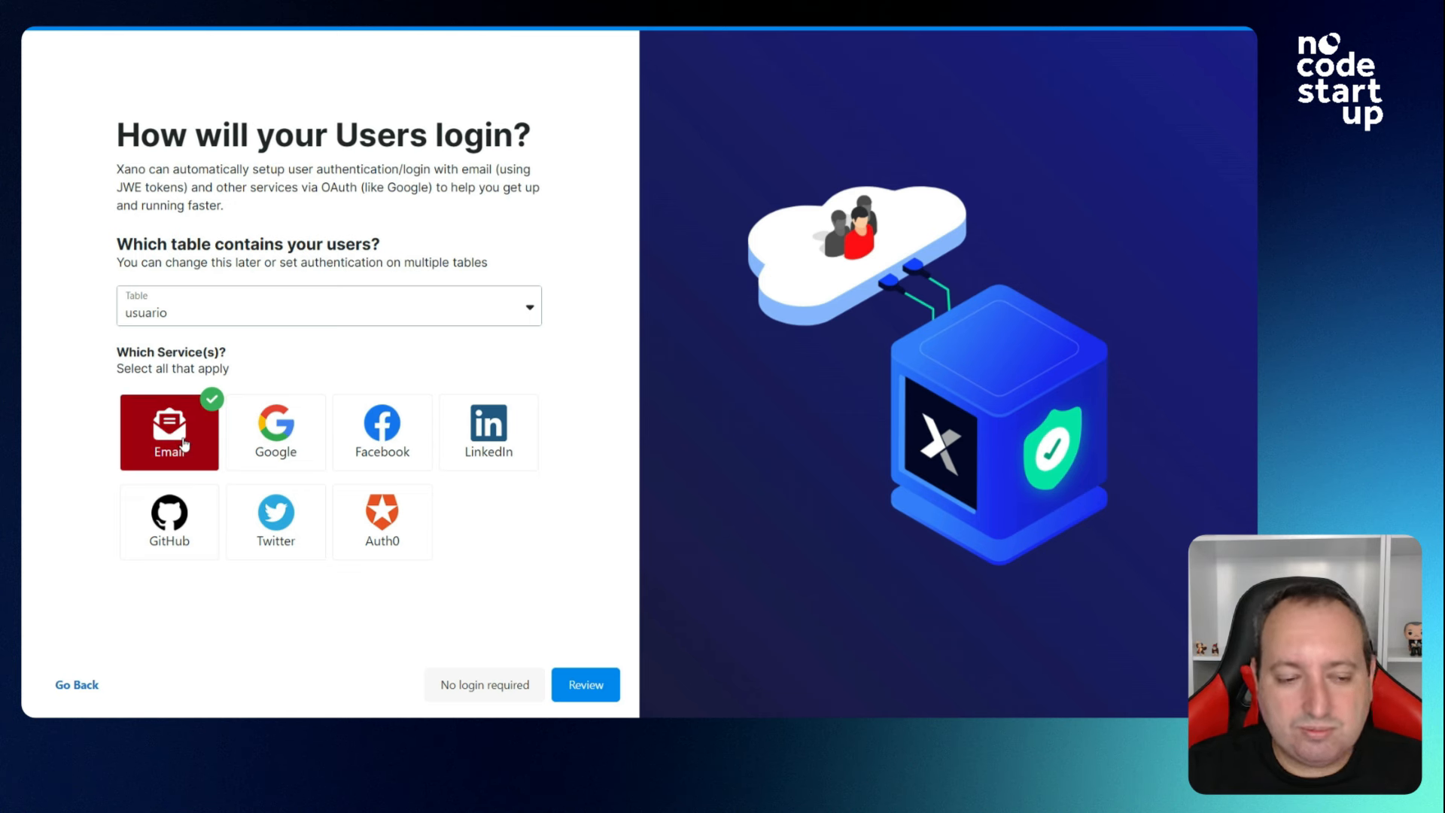
left_click(587, 686)
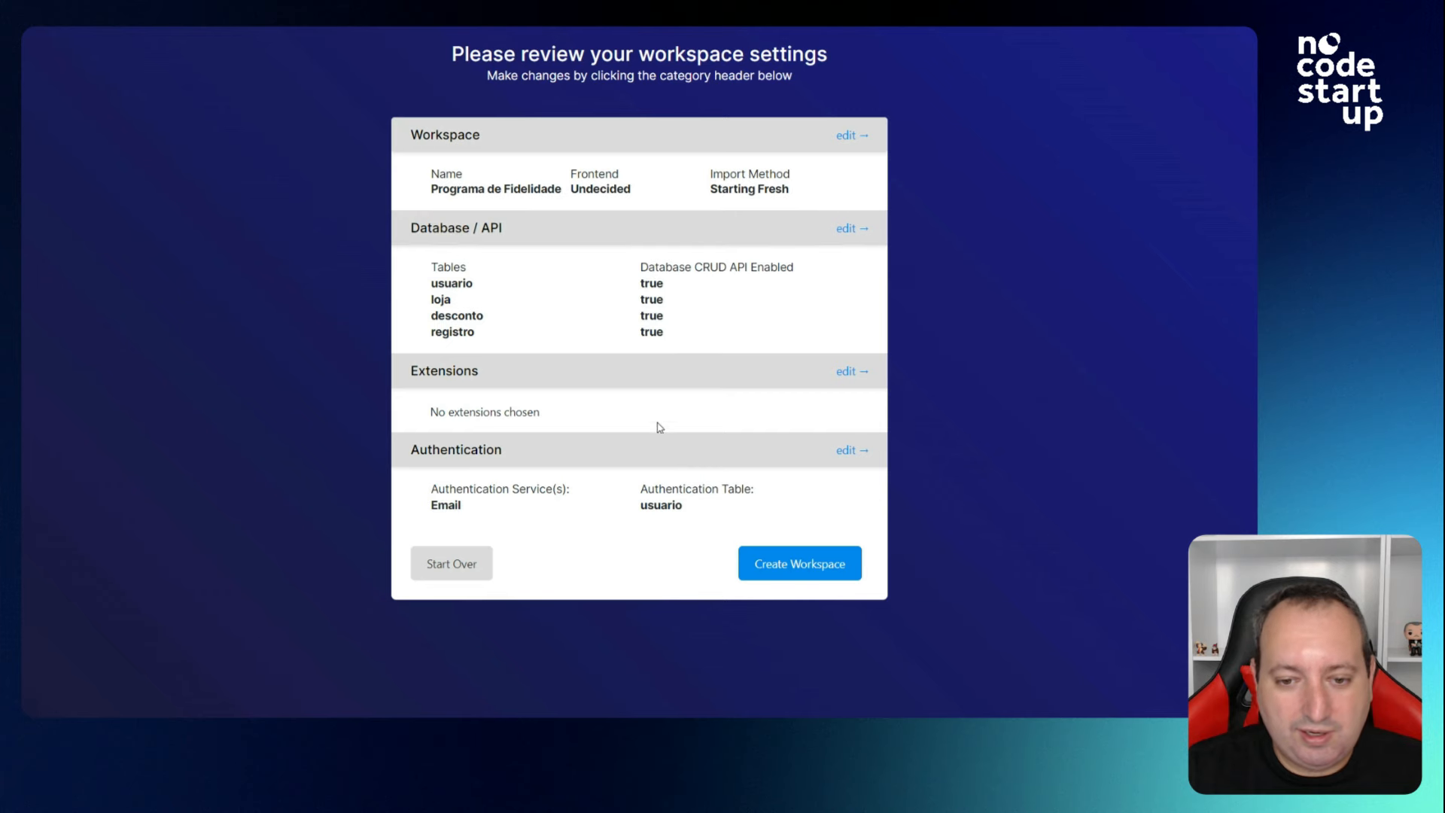
Create the Programa de Fidelidade workspace from the review screen.
left_click(786, 564)
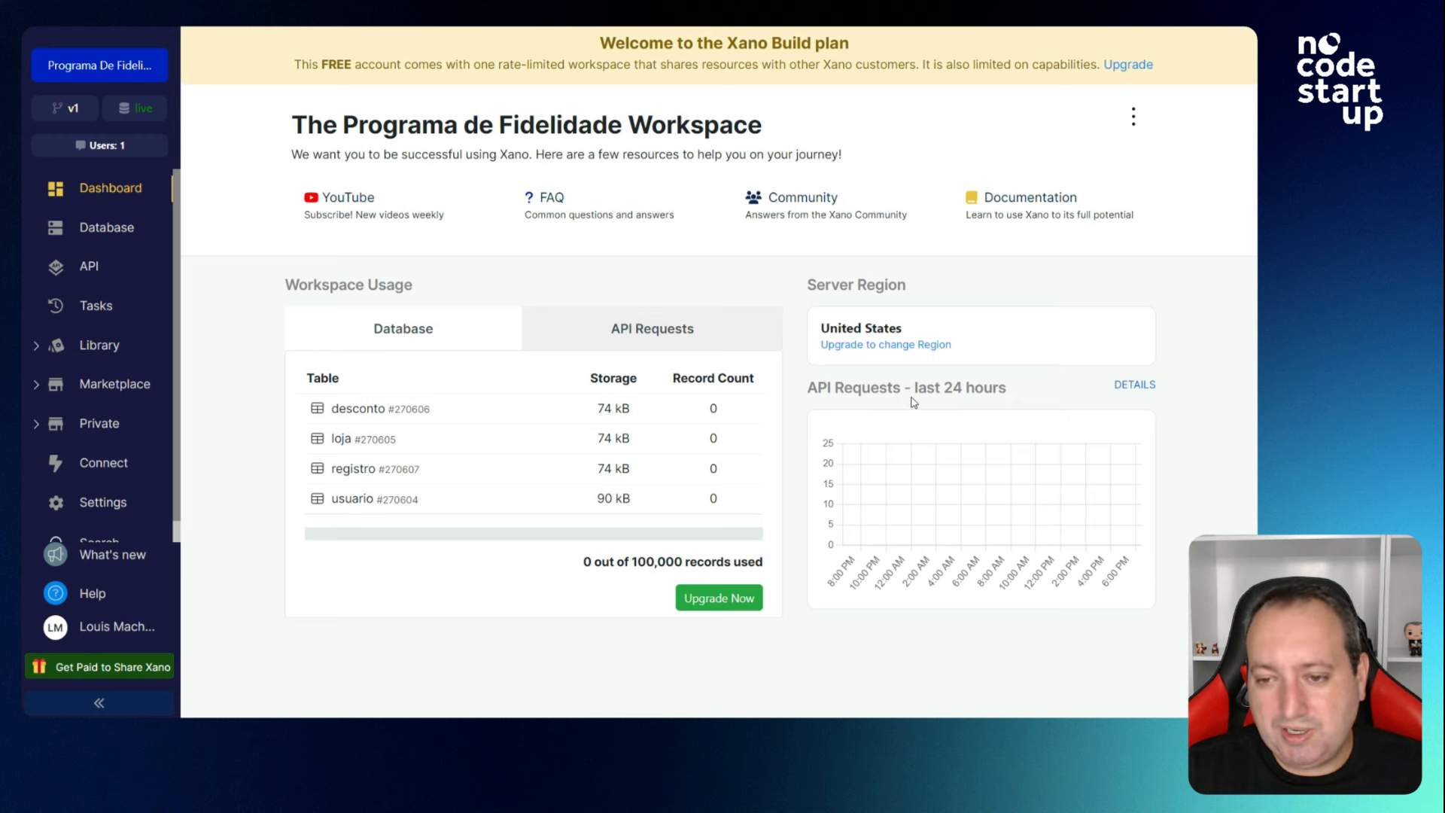
left_click(1134, 385)
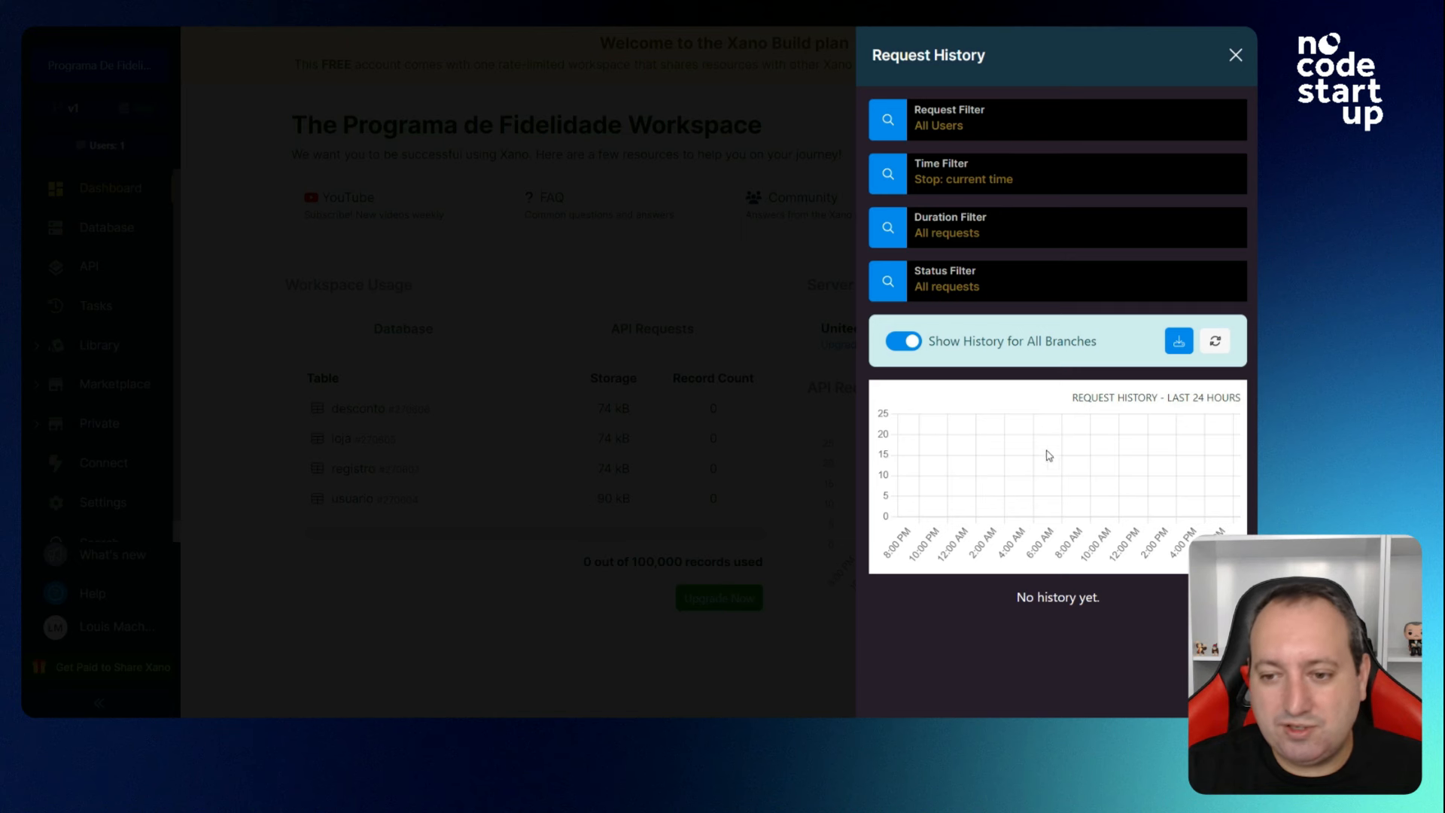
left_click(912, 241)
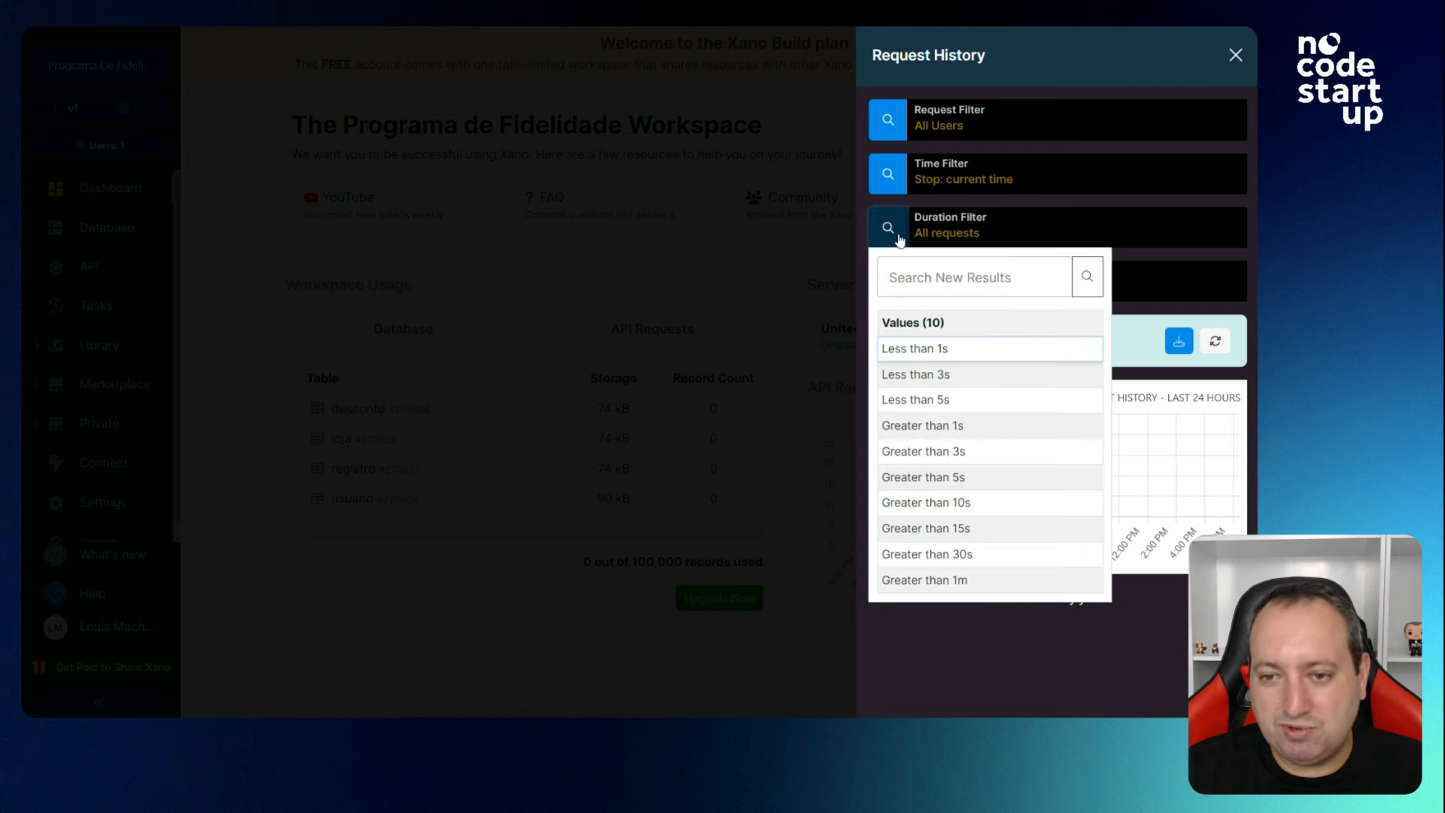
left_click(959, 477)
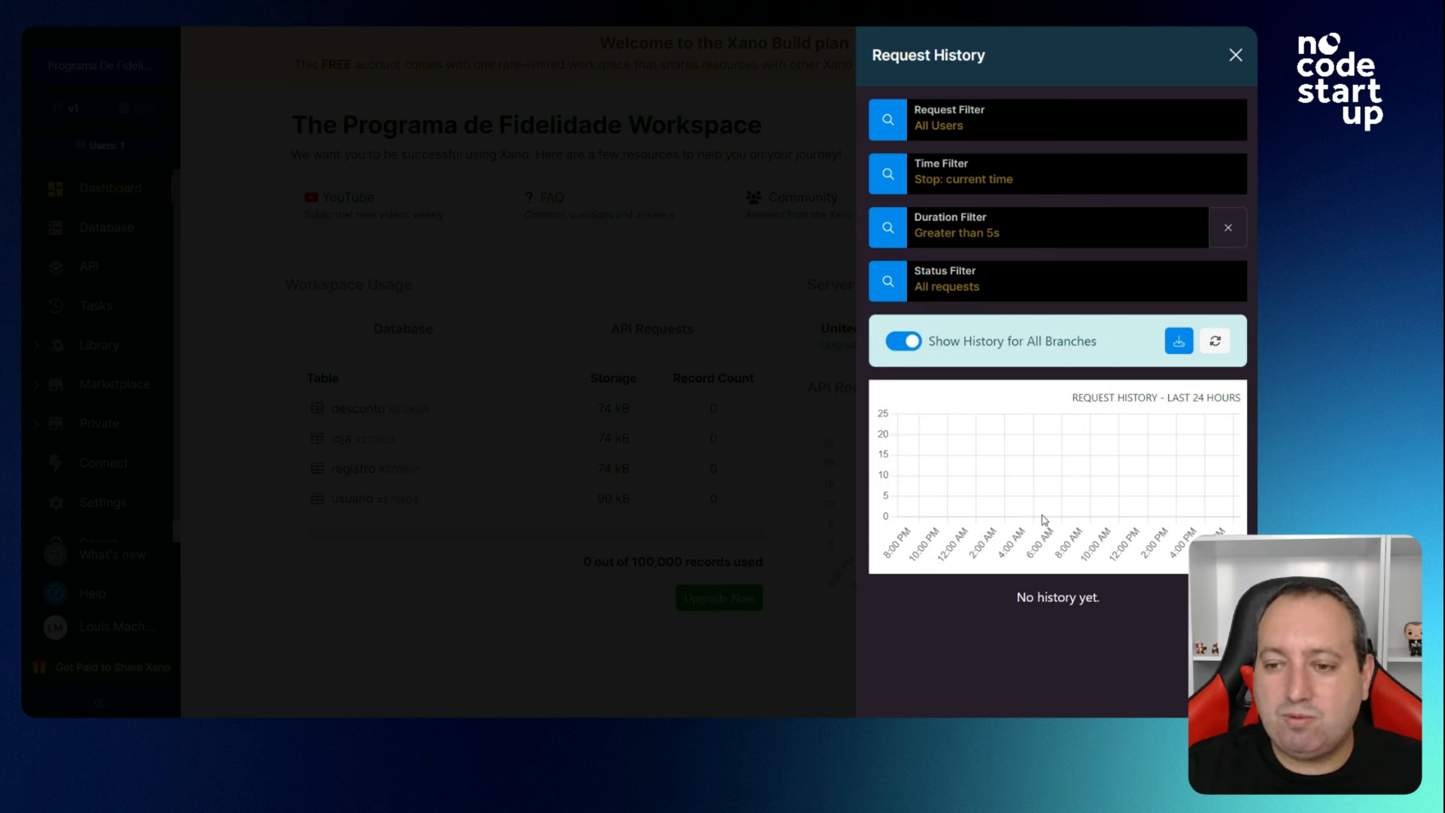
left_click(1234, 55)
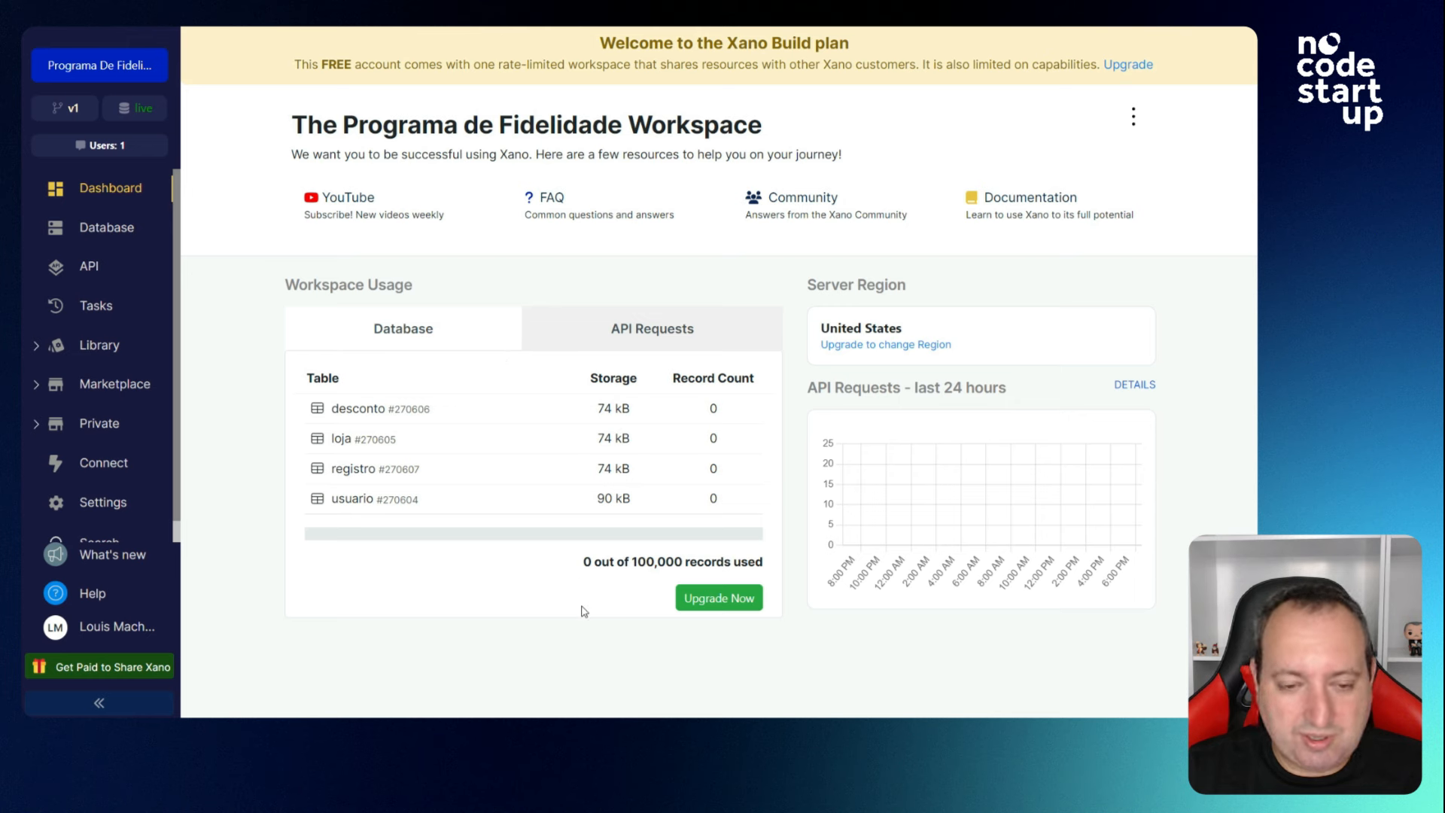
Check storage usage, the 100,000-record limit and 24-hour API requests, then open Database.
mouse_move(614, 418)
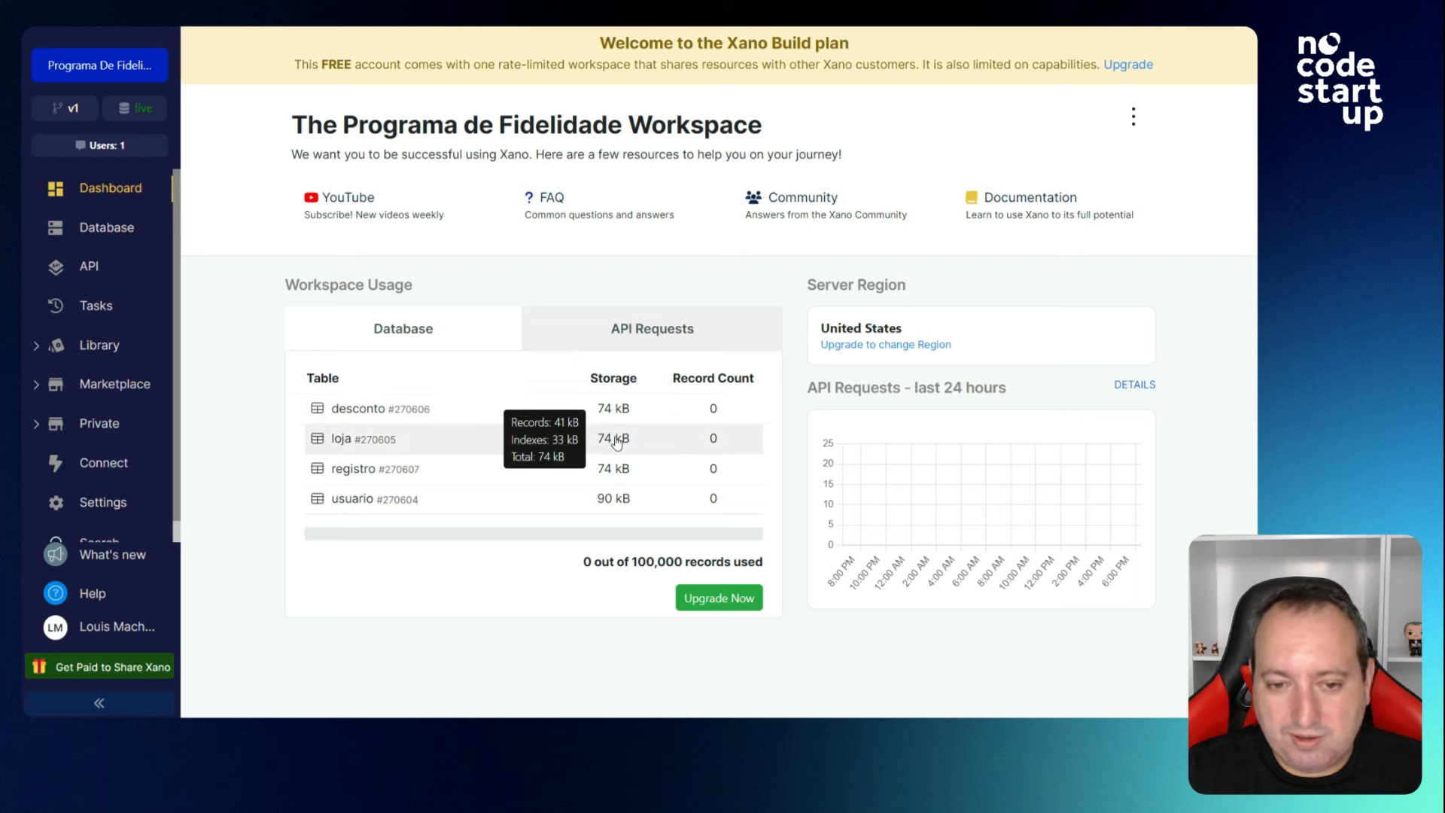
mouse_move(617, 473)
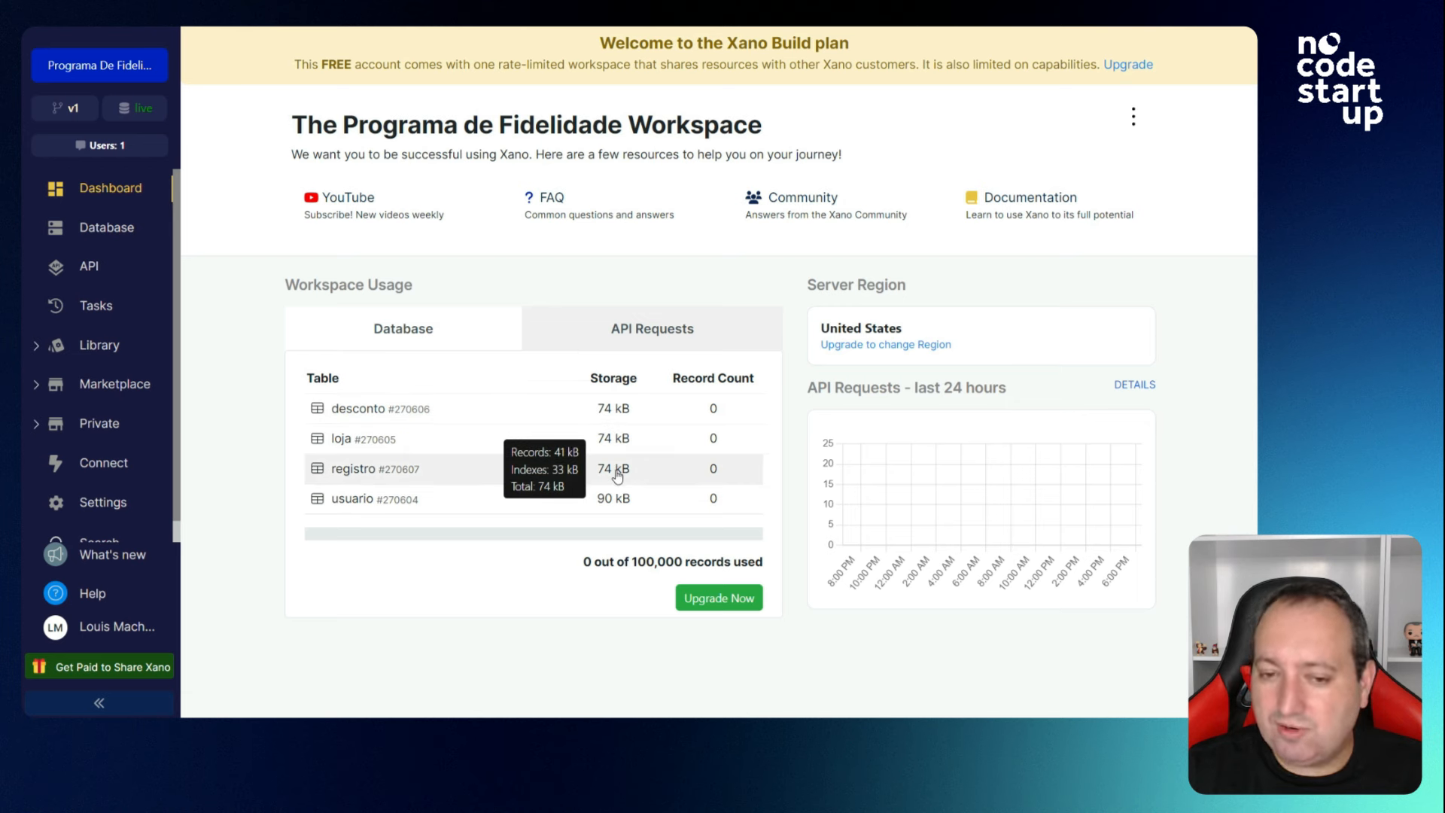
mouse_move(614, 502)
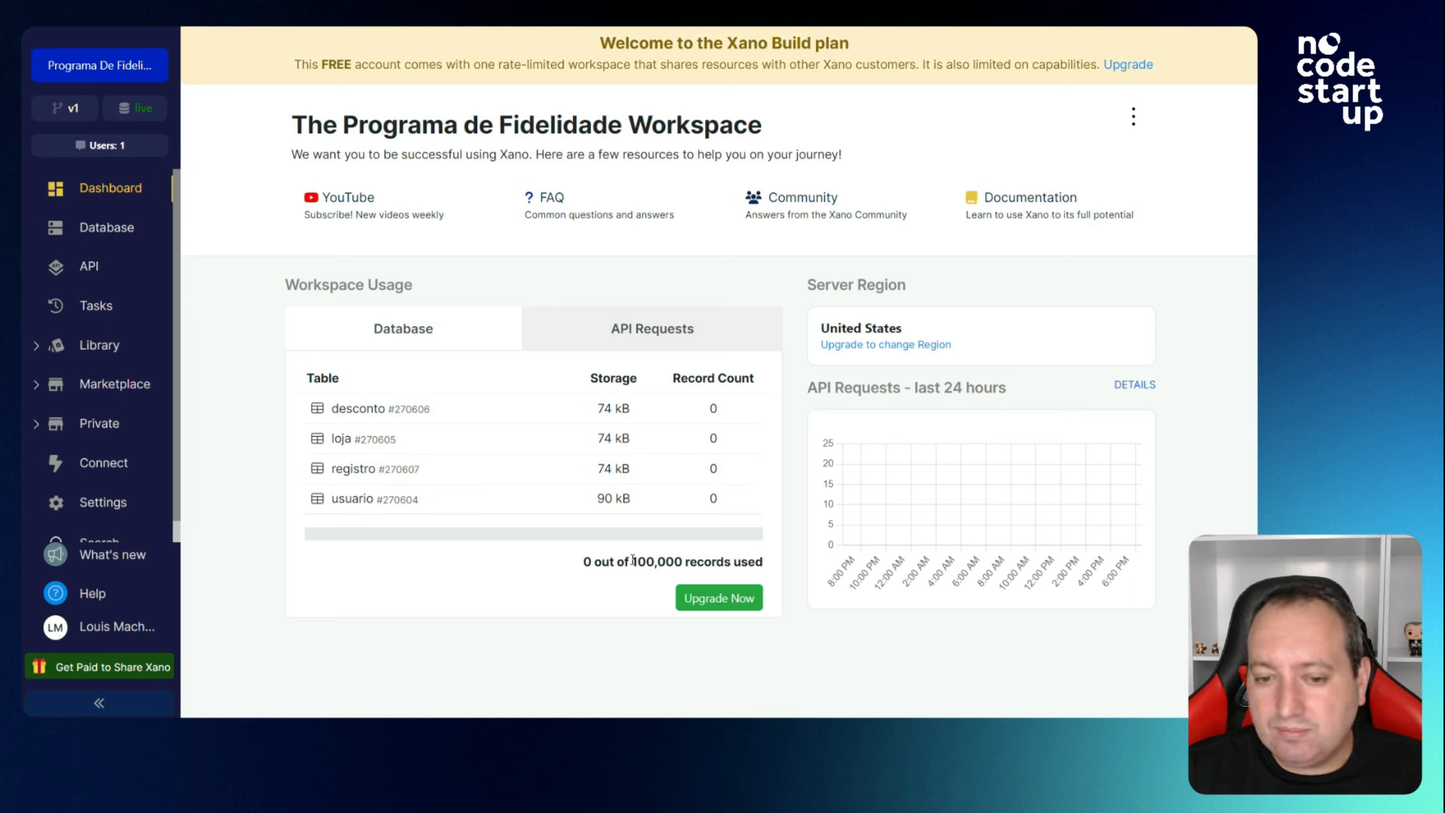
left_click_drag(632, 561, 686, 564)
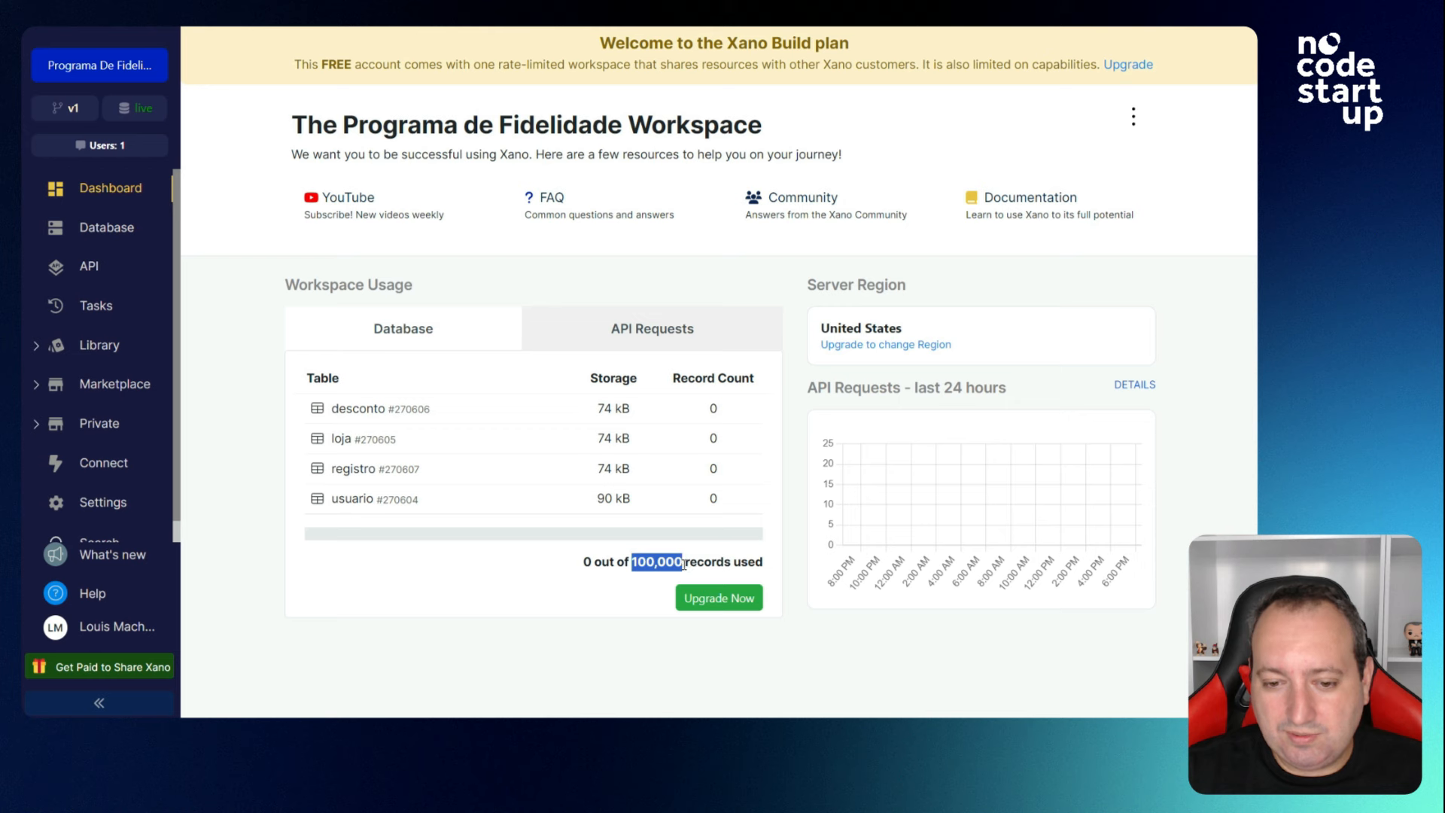
left_click(570, 585)
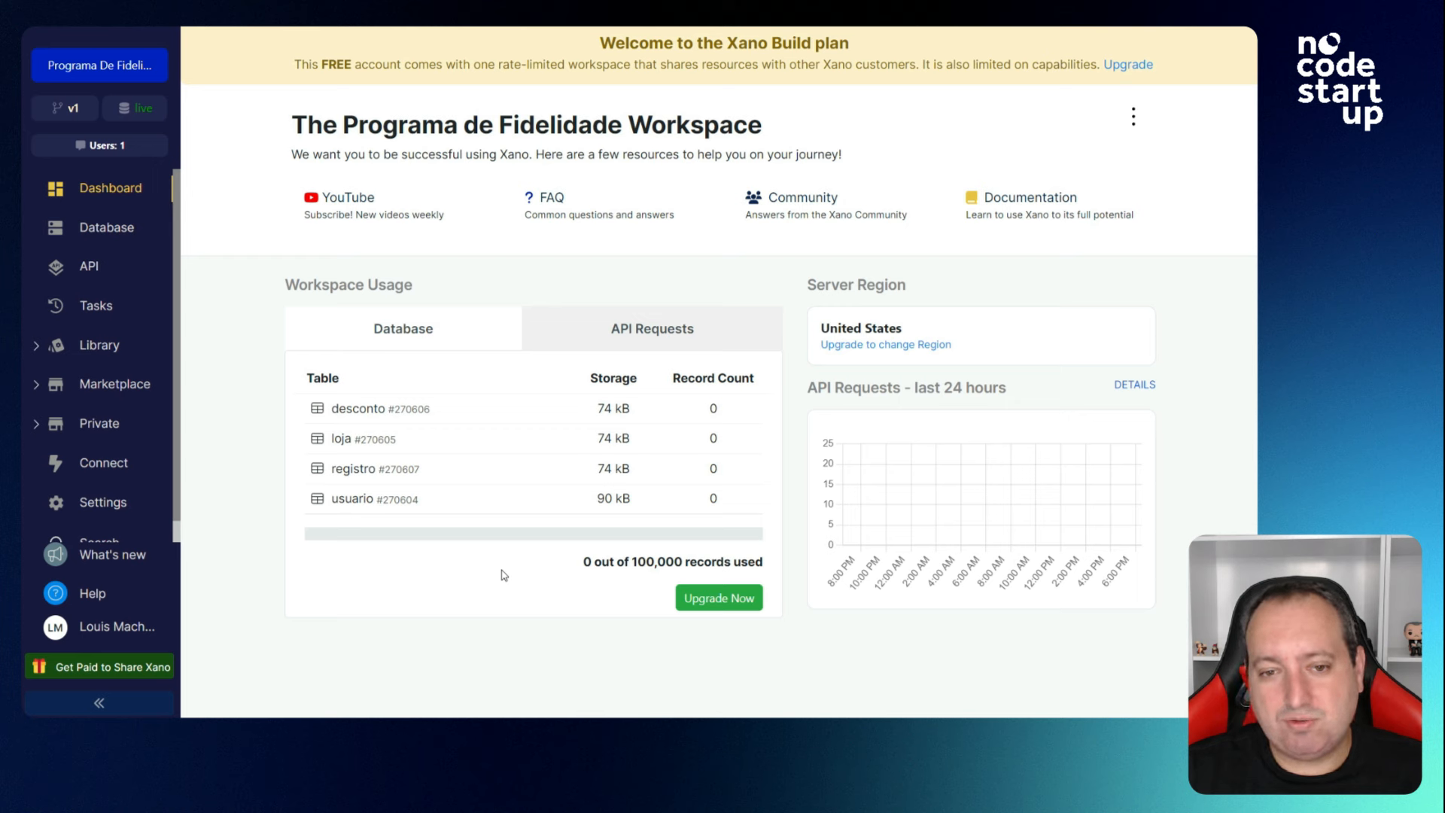
left_click(616, 333)
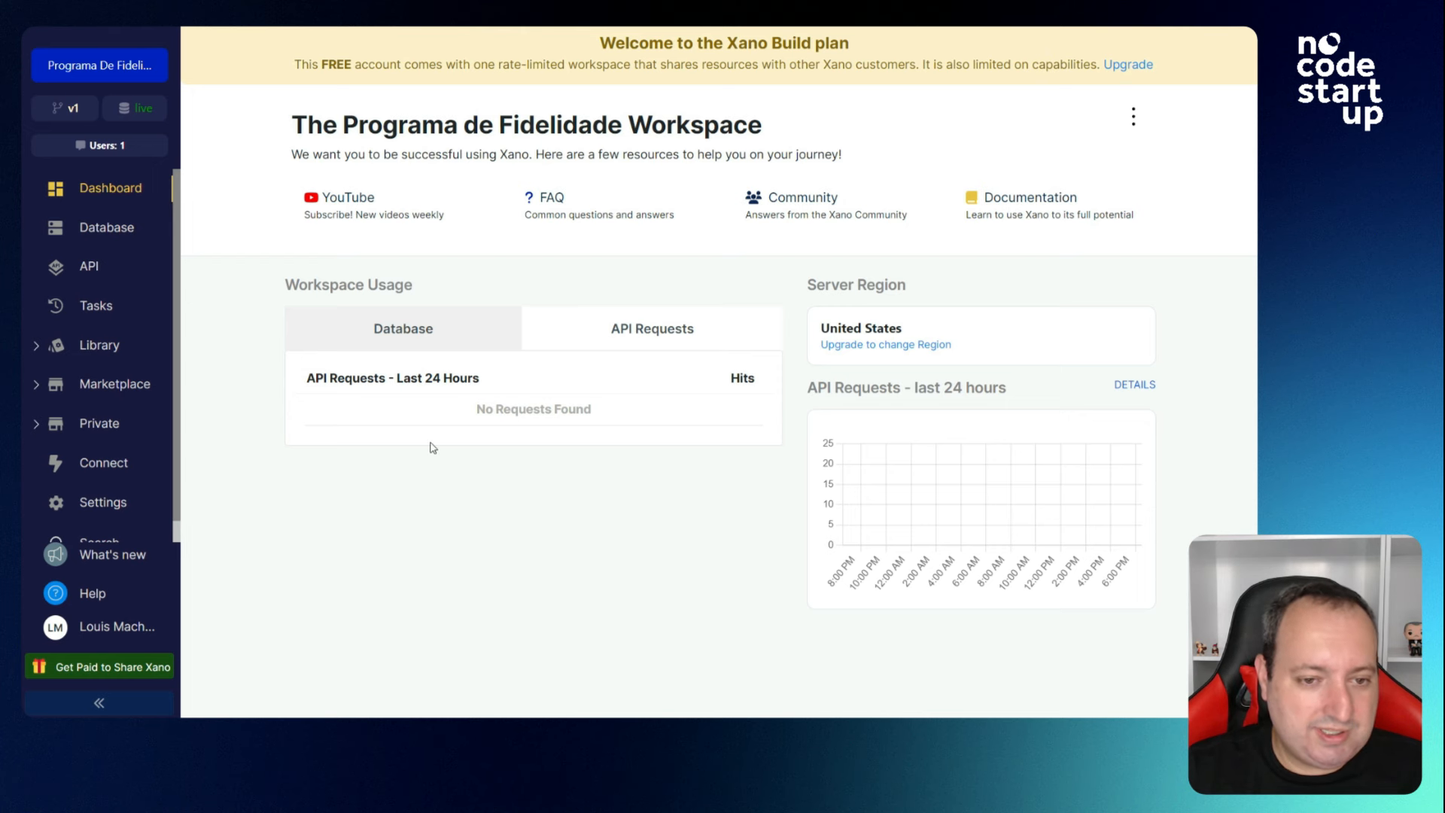
left_click(117, 235)
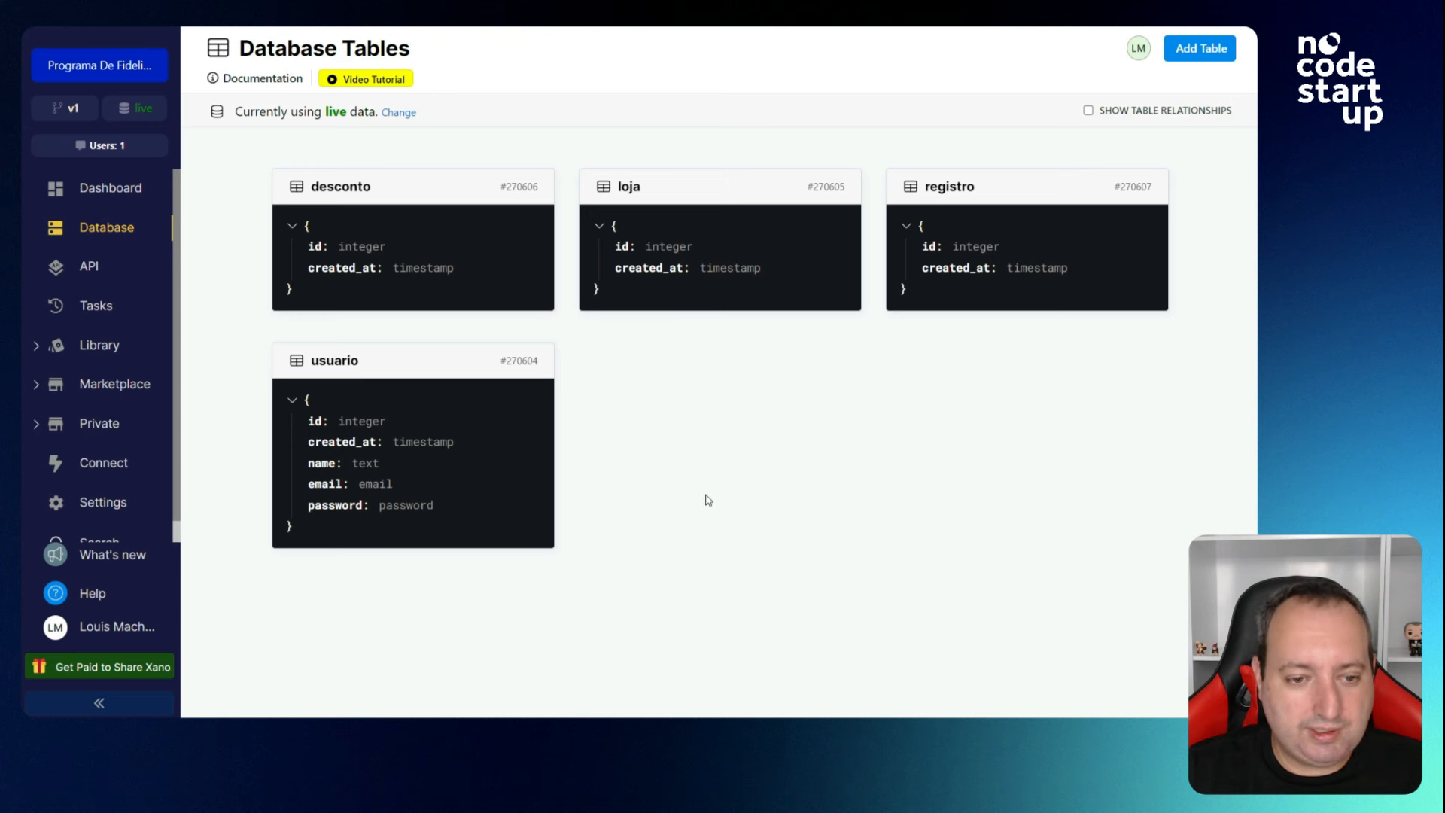
Open the usuario table and preview the field type choices for a new column.
left_click(440, 460)
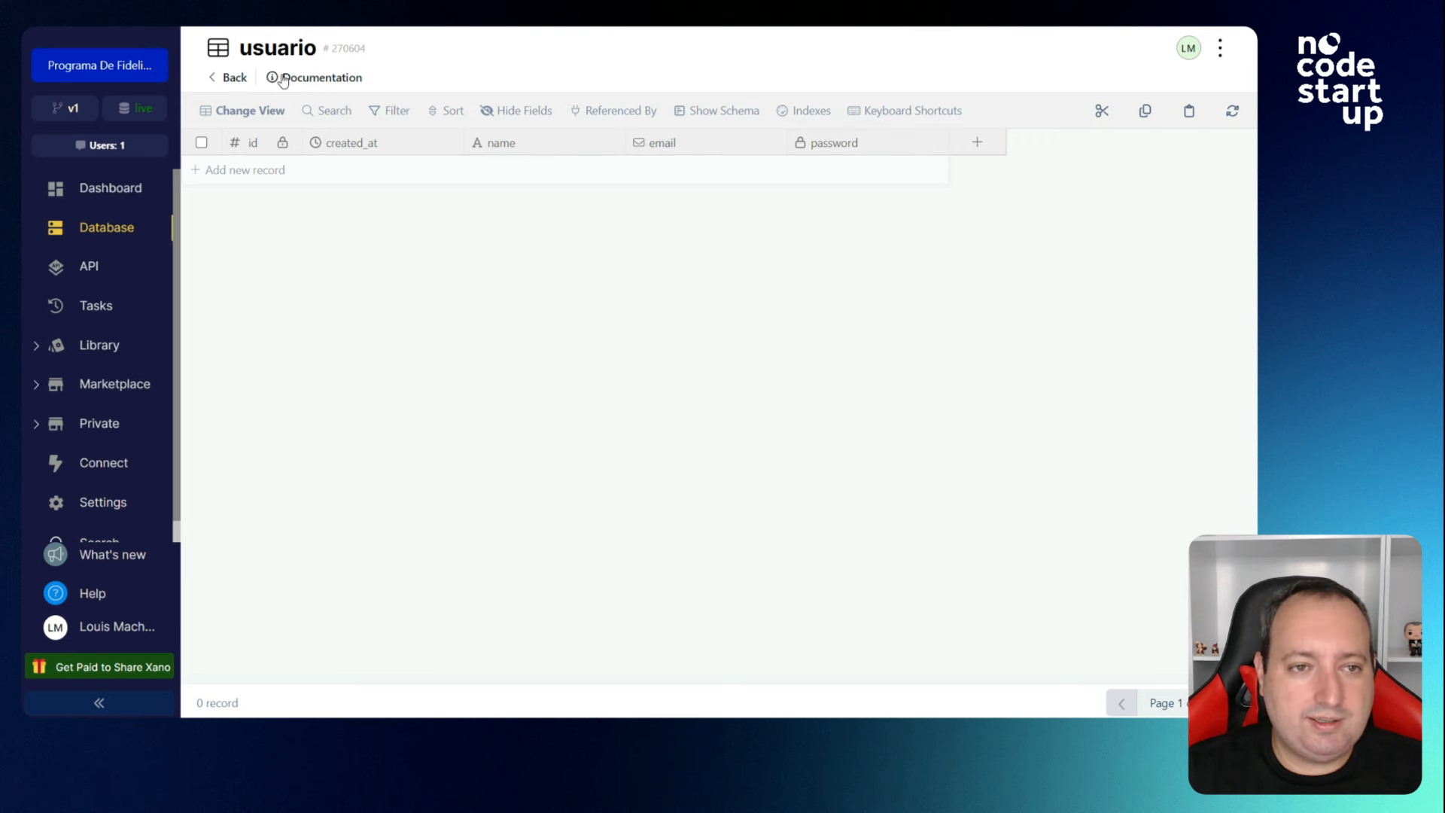
left_click(769, 384)
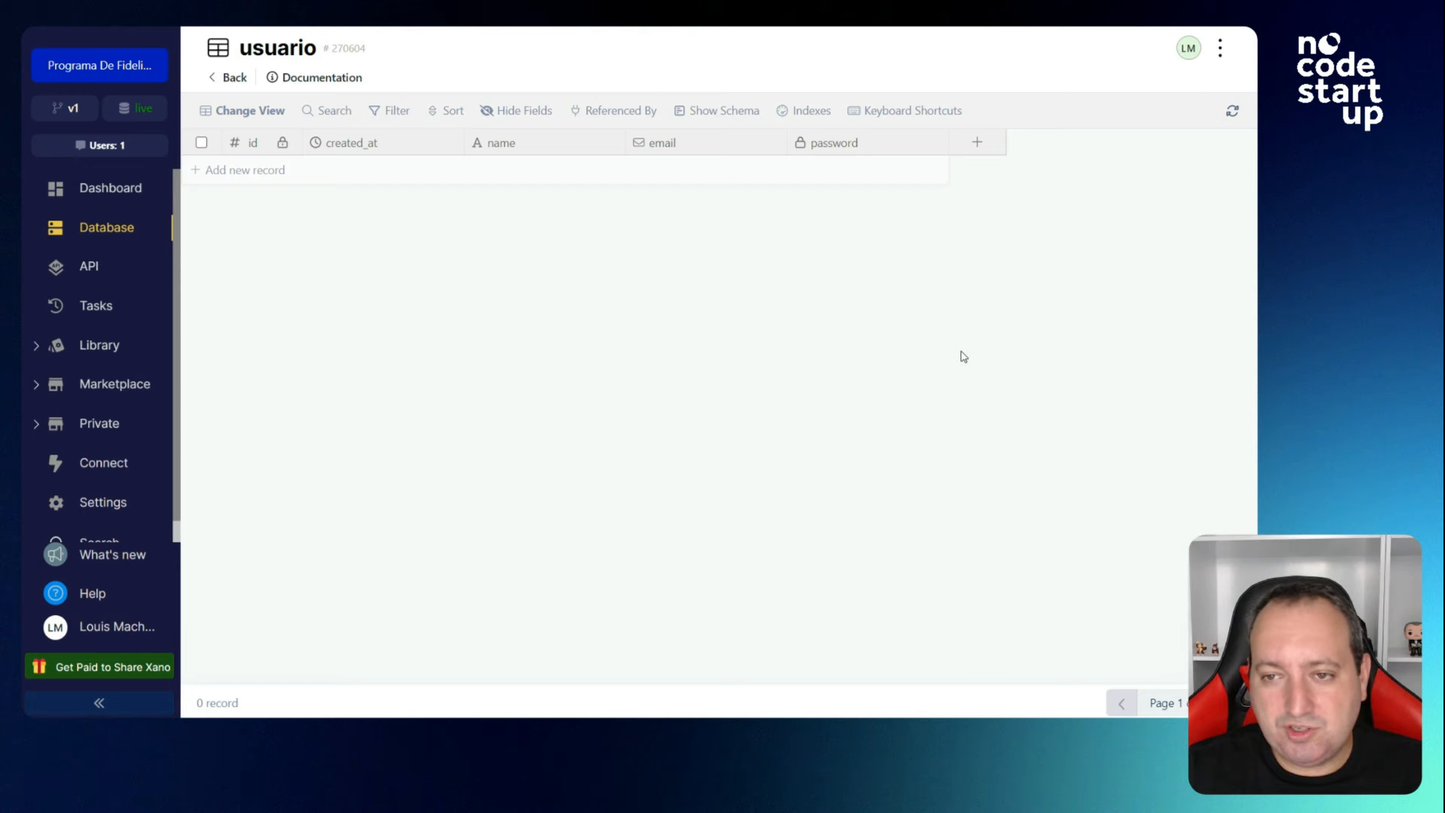
left_click(971, 143)
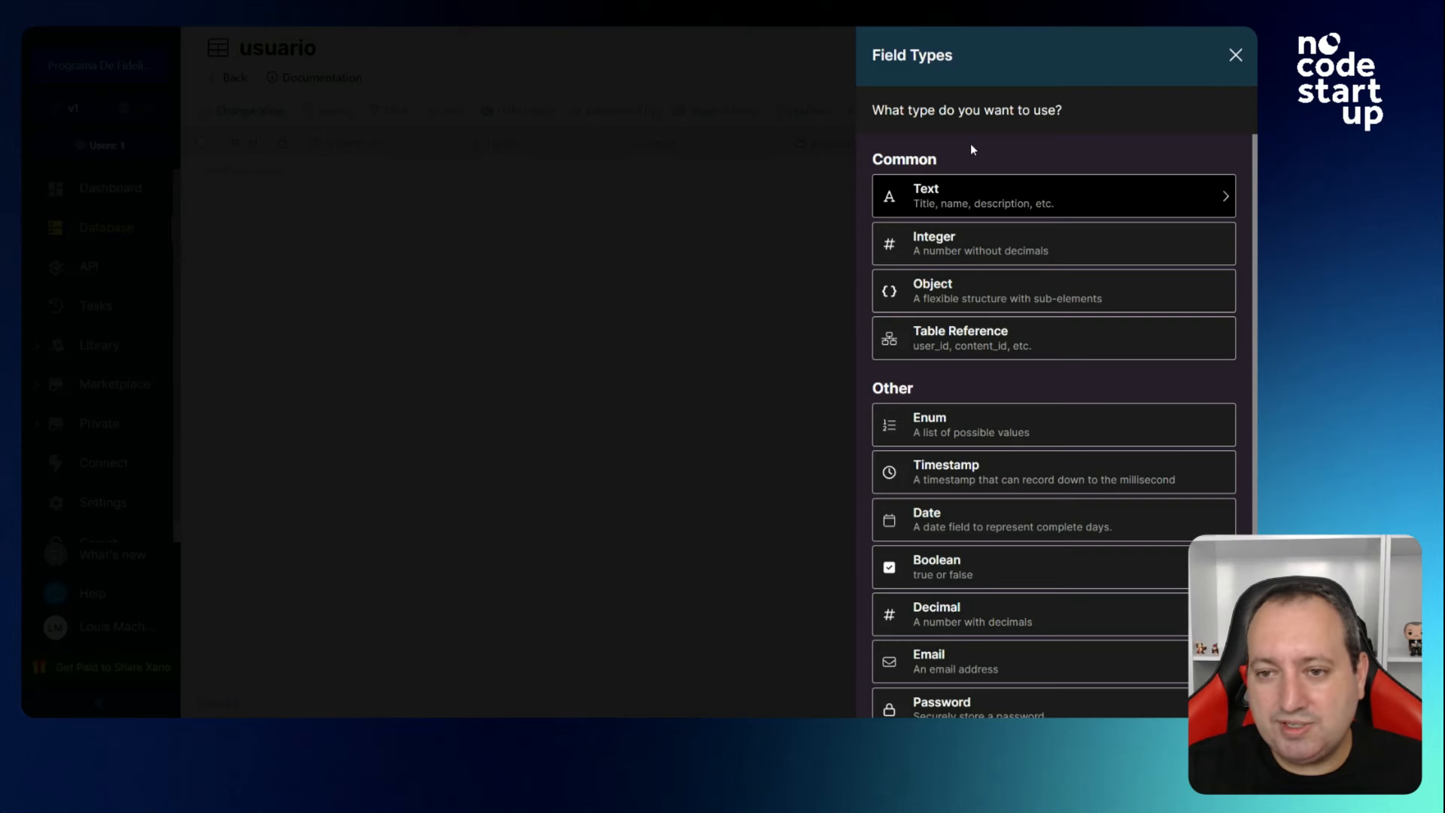
left_click(1235, 56)
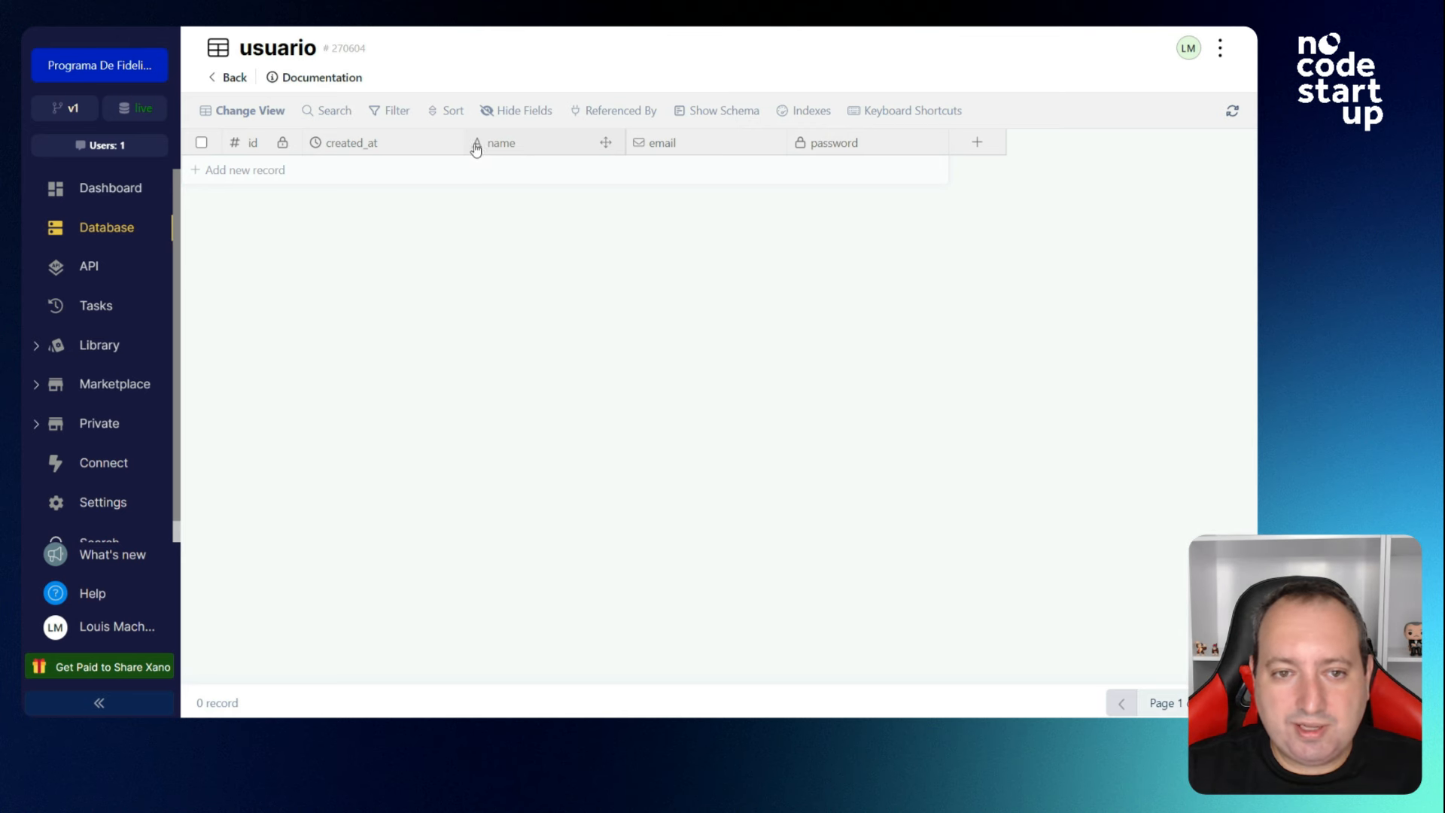
Inspect the name, email and password column options, then start adding a new usuario column.
left_click(482, 148)
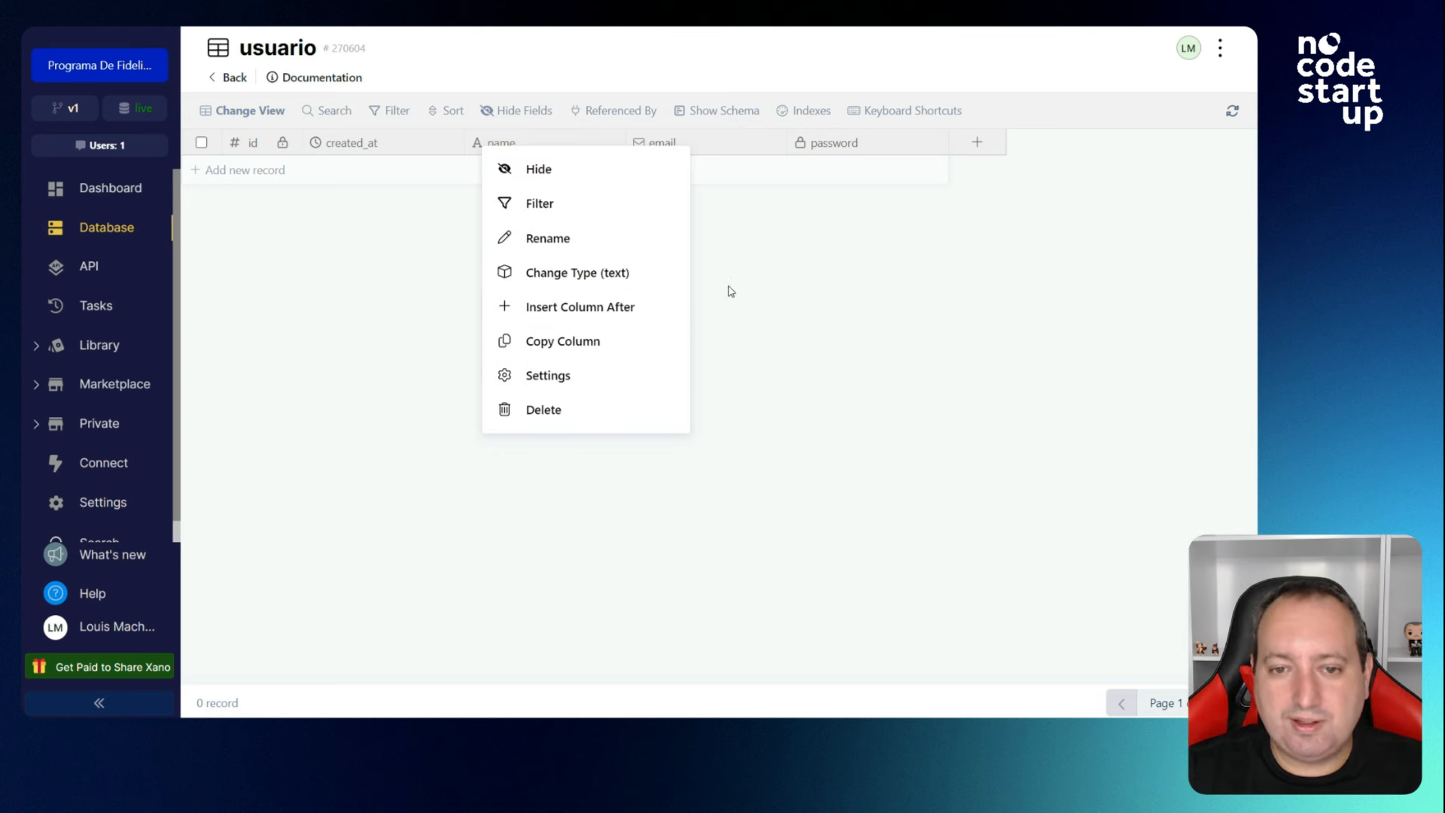
left_click(664, 155)
left_click(667, 150)
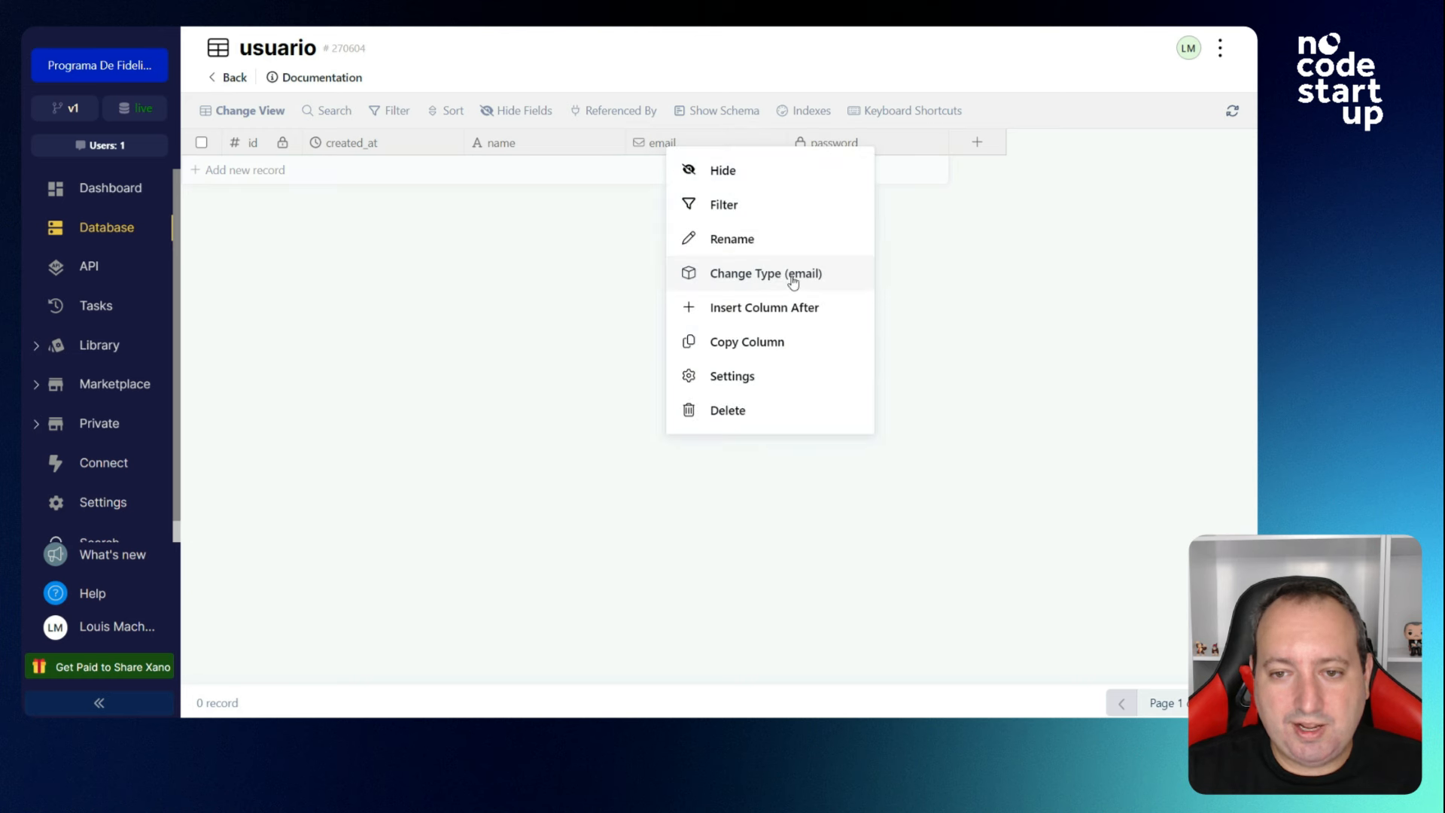
left_click(990, 277)
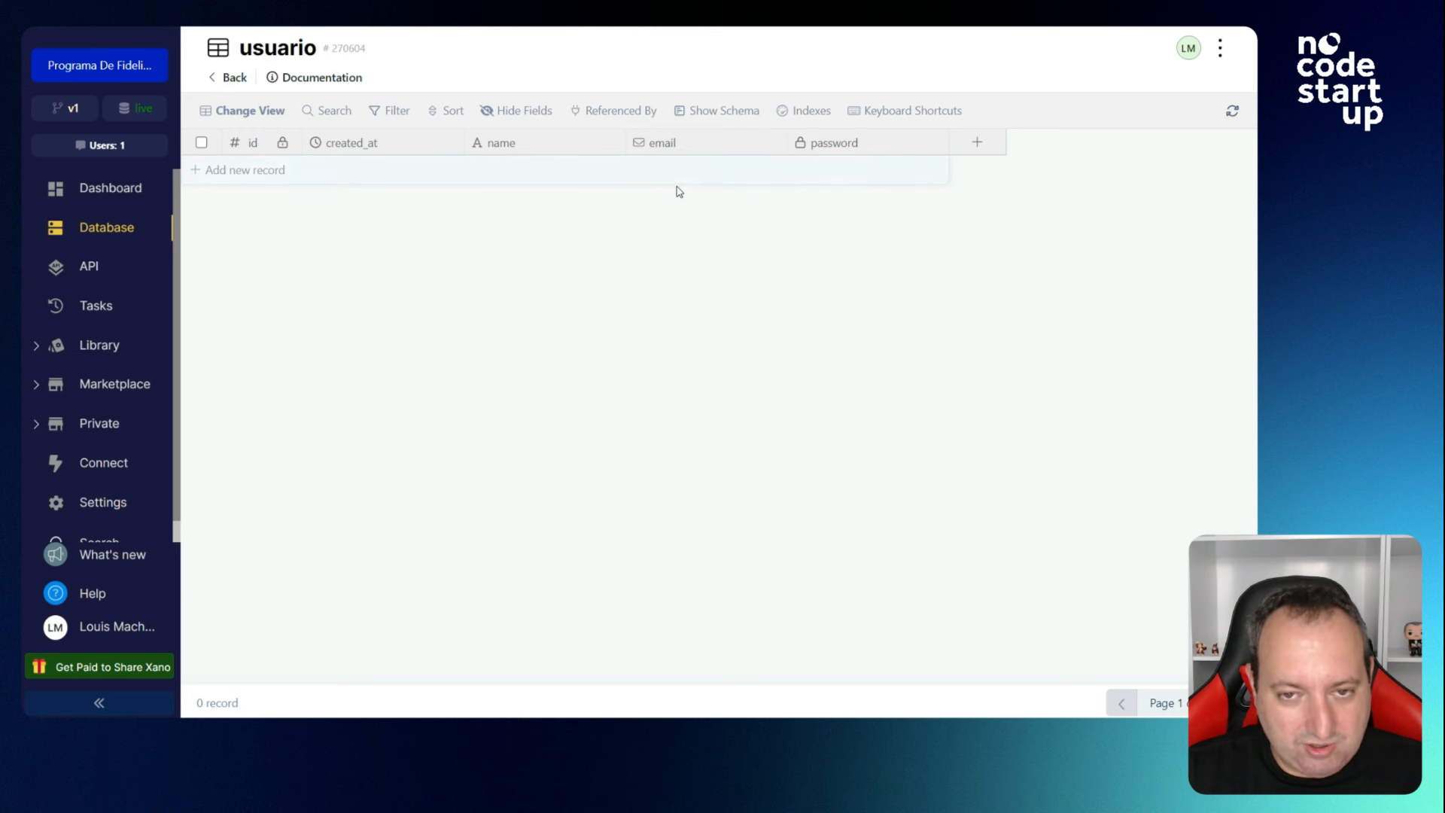
left_click(842, 147)
left_click(792, 267)
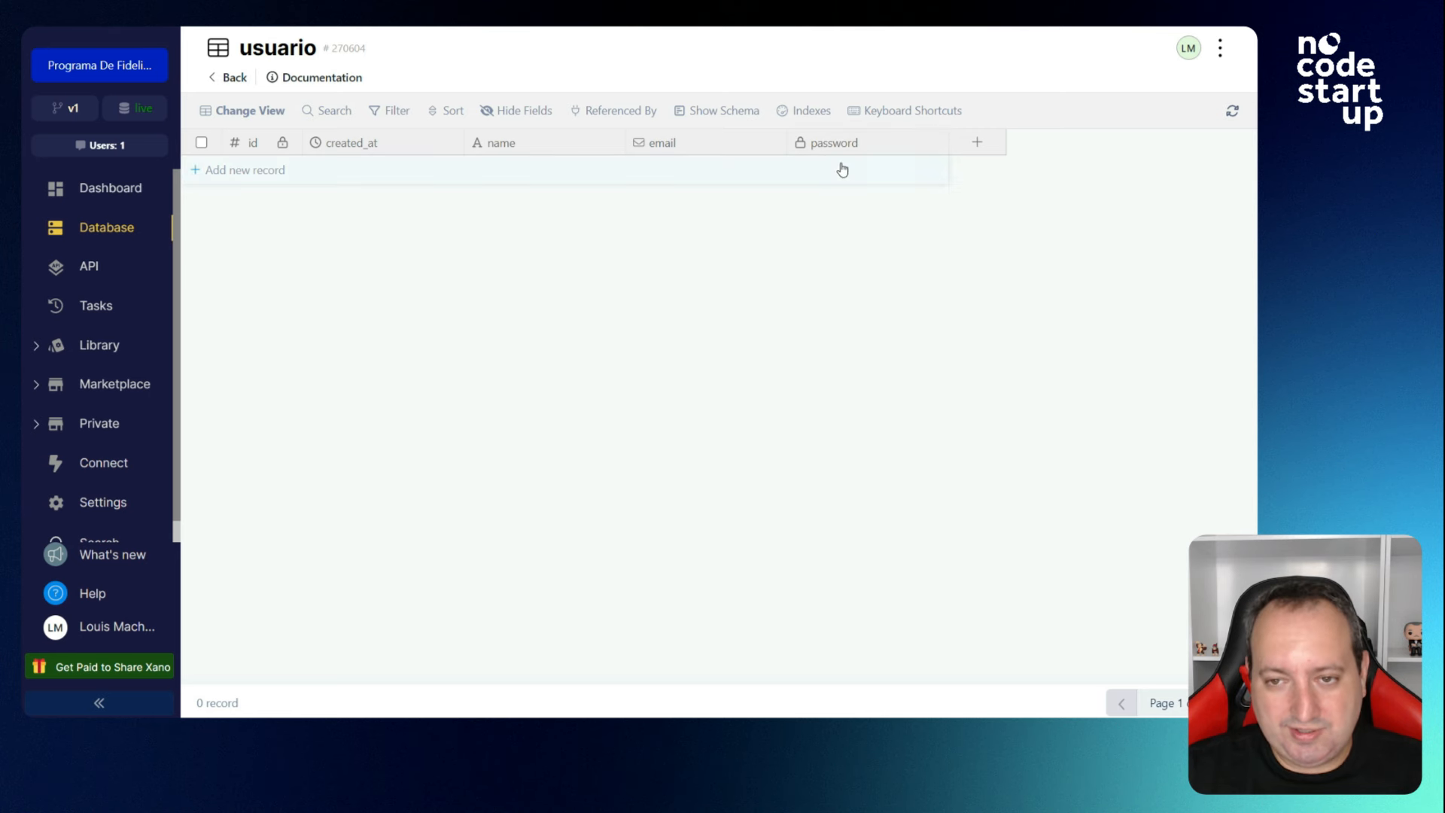
left_click(976, 142)
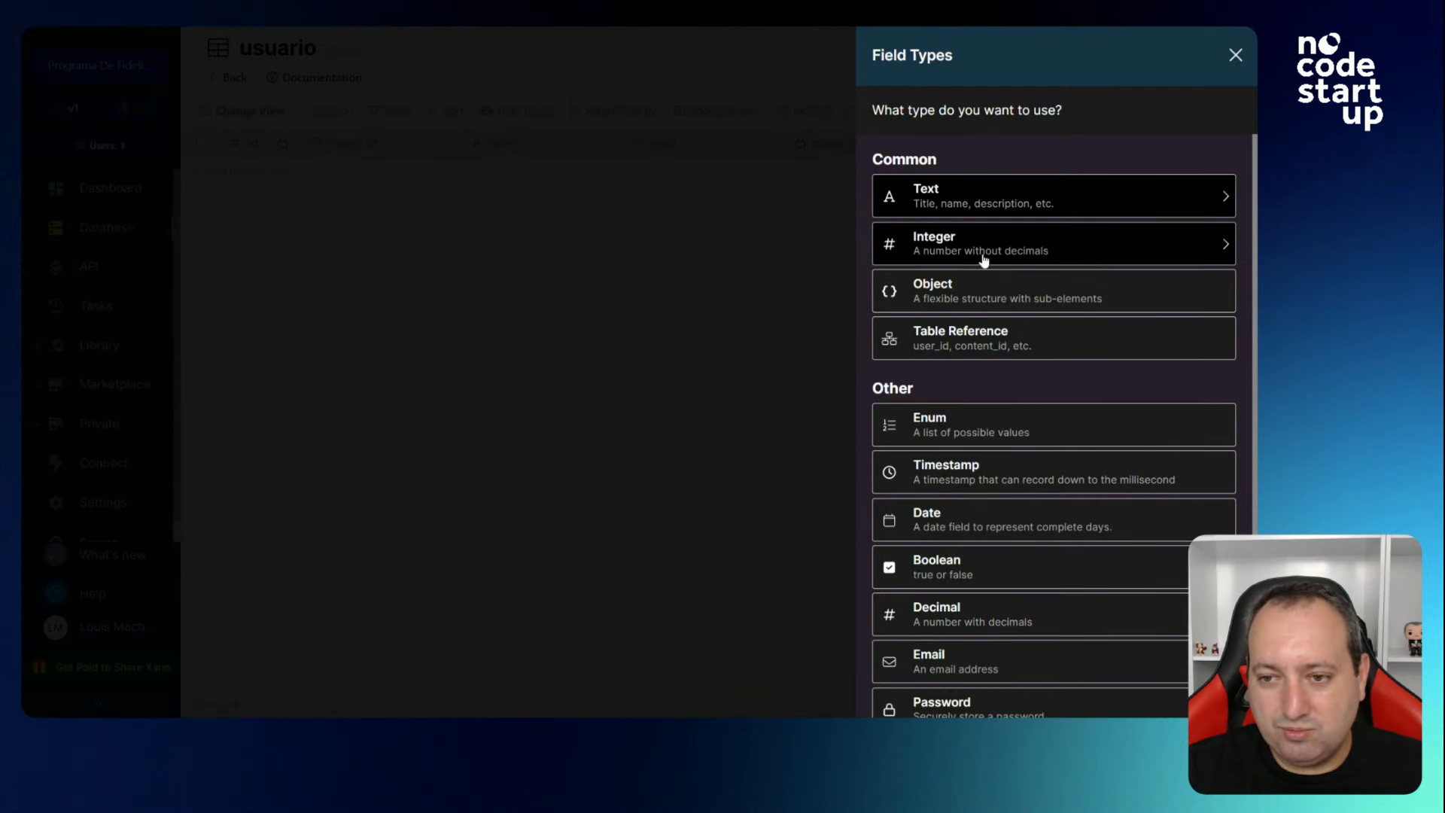
Add an Integer column named pontos to the usuario table.
left_click(951, 251)
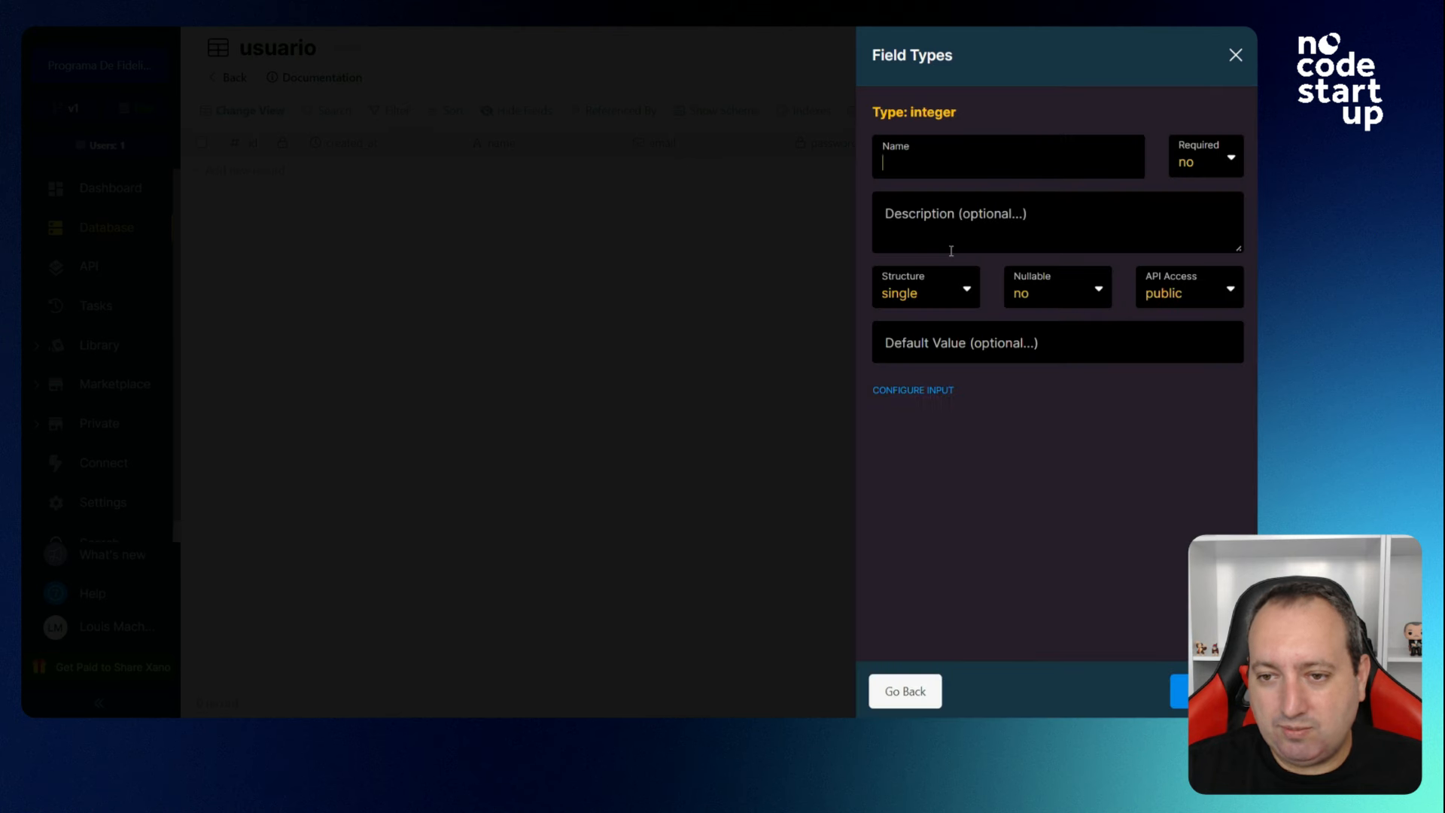
type("ponto")
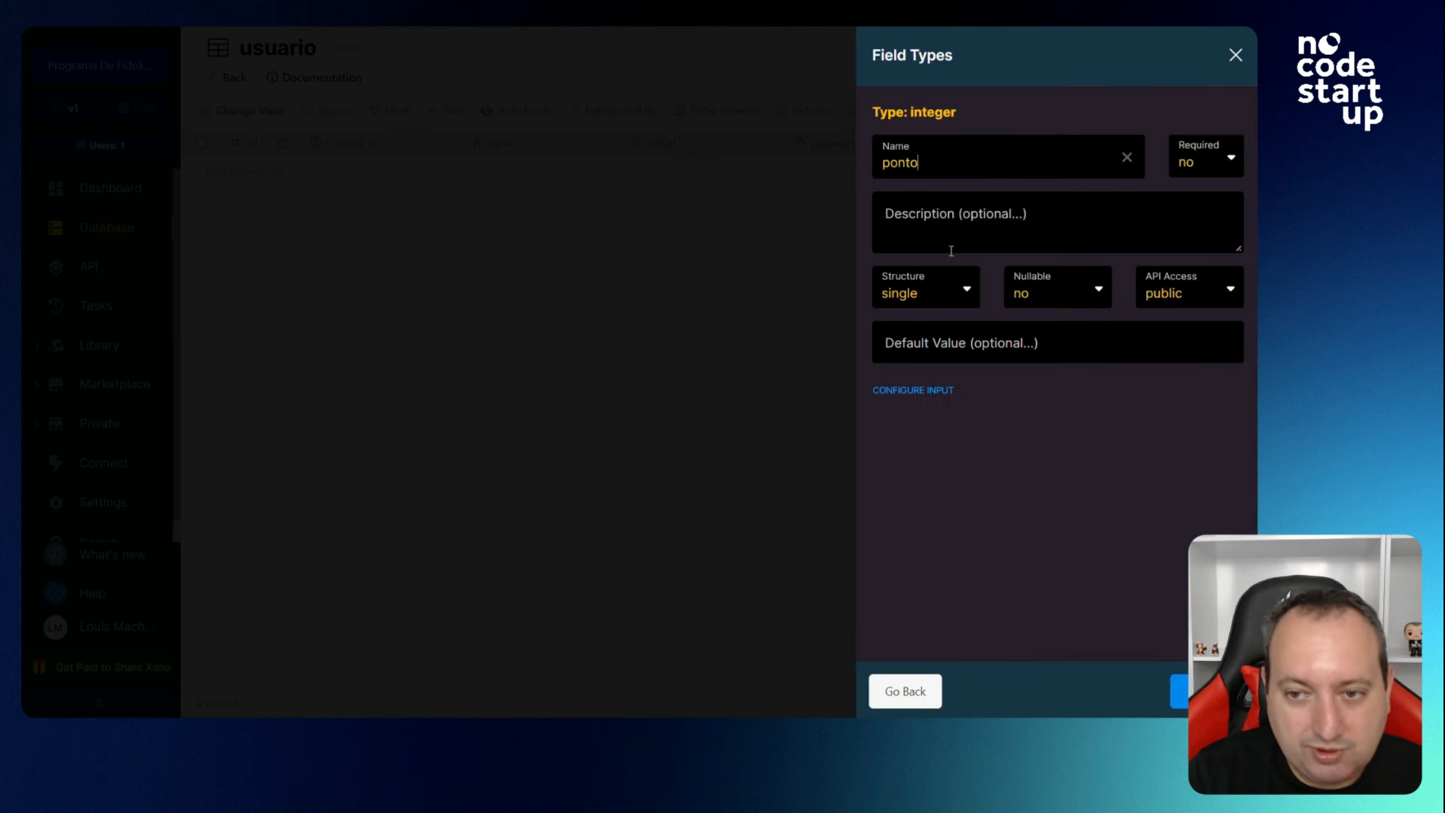
type("s")
key("Return")
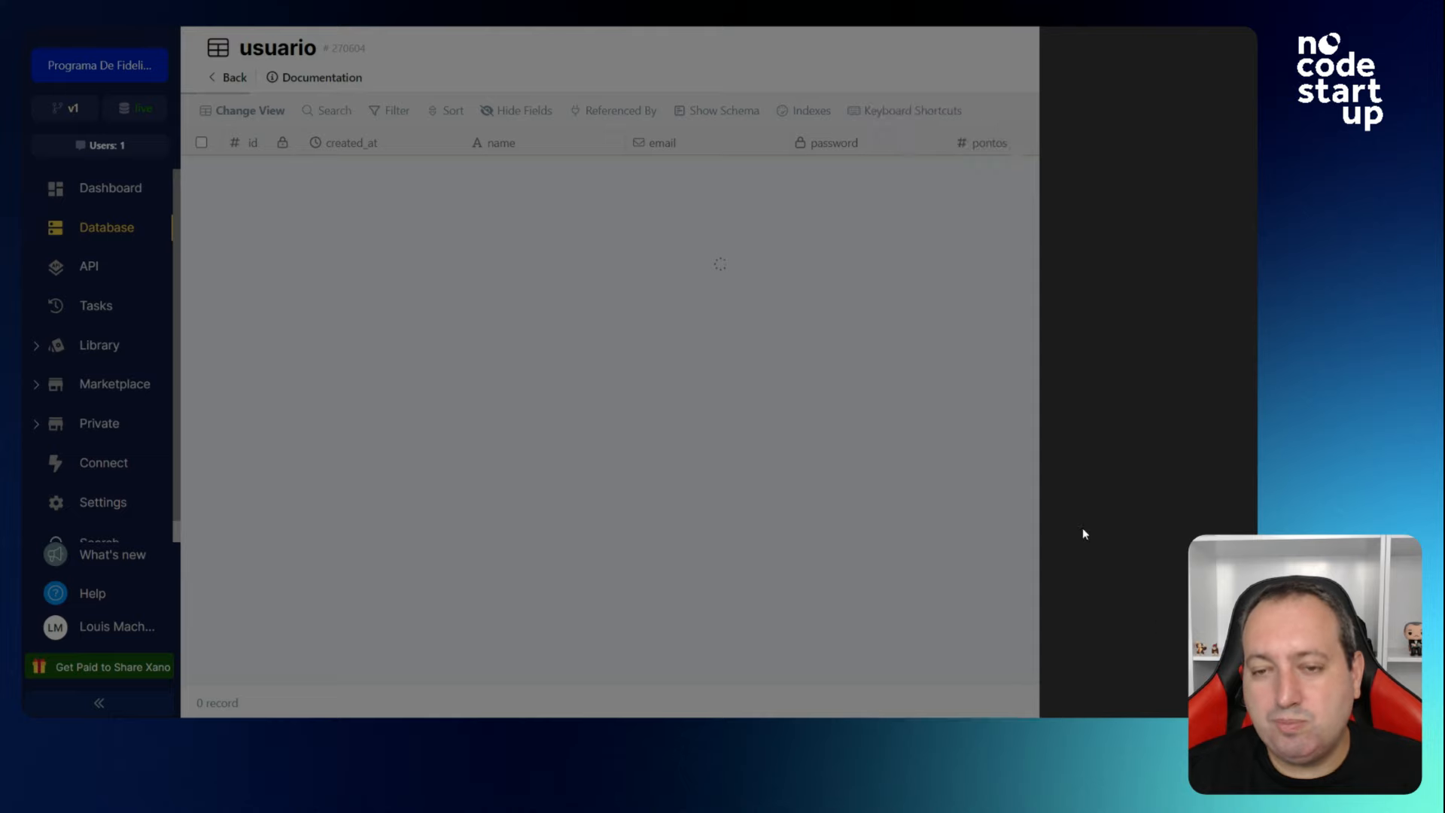
left_click(1131, 146)
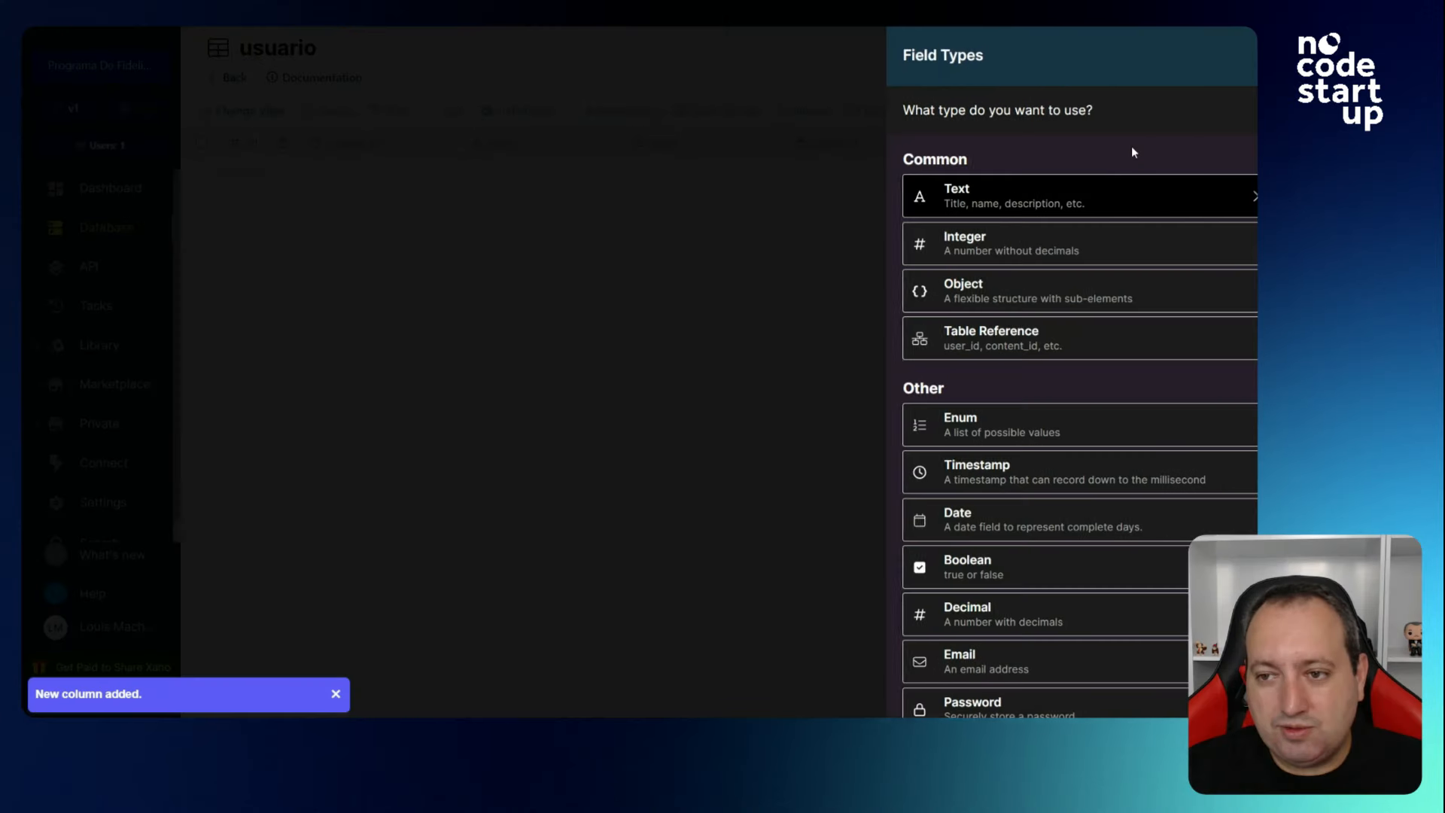
Add an Object column named dados_cadastrais to the usuario table.
left_click(1005, 294)
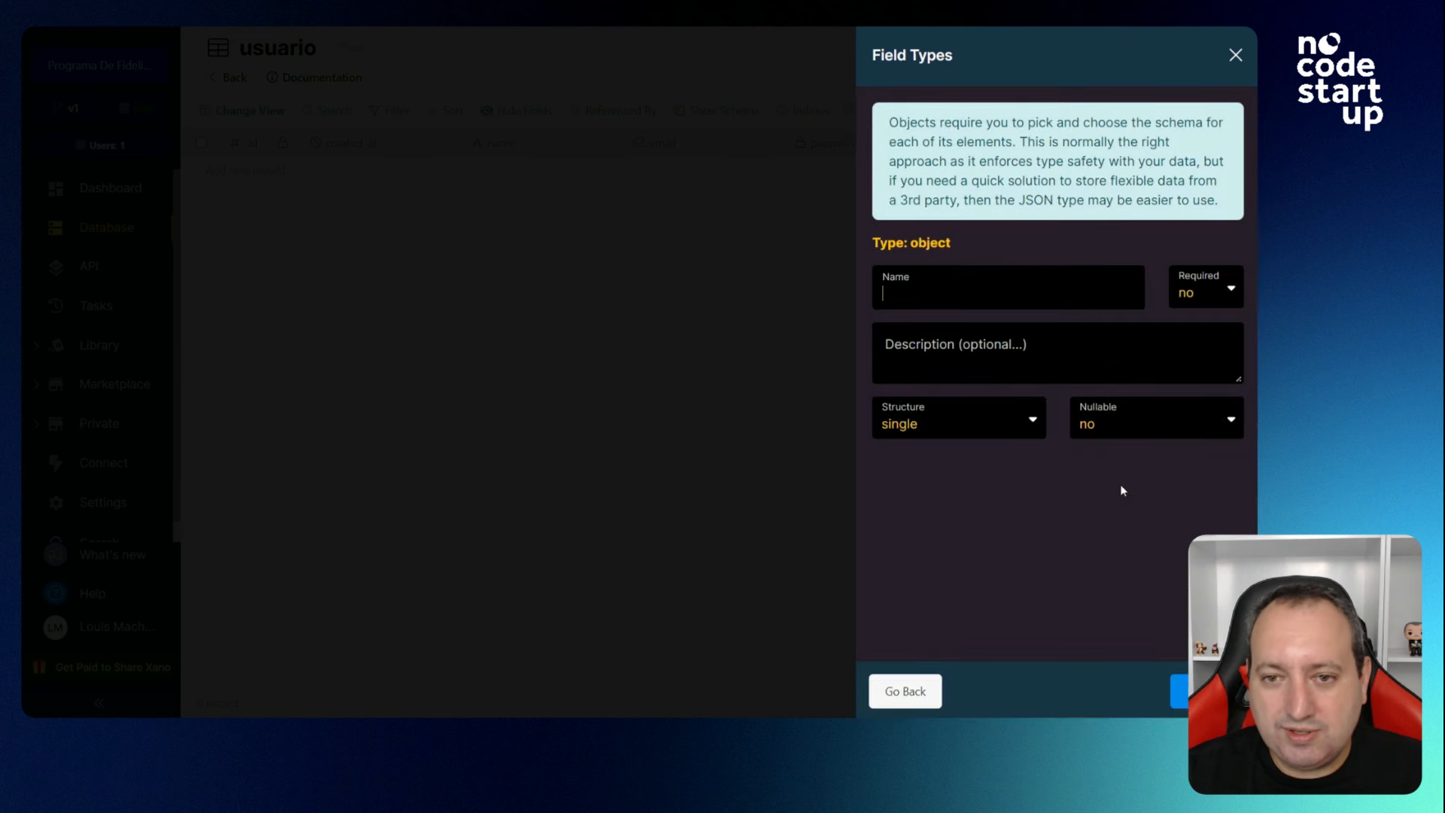
type("d")
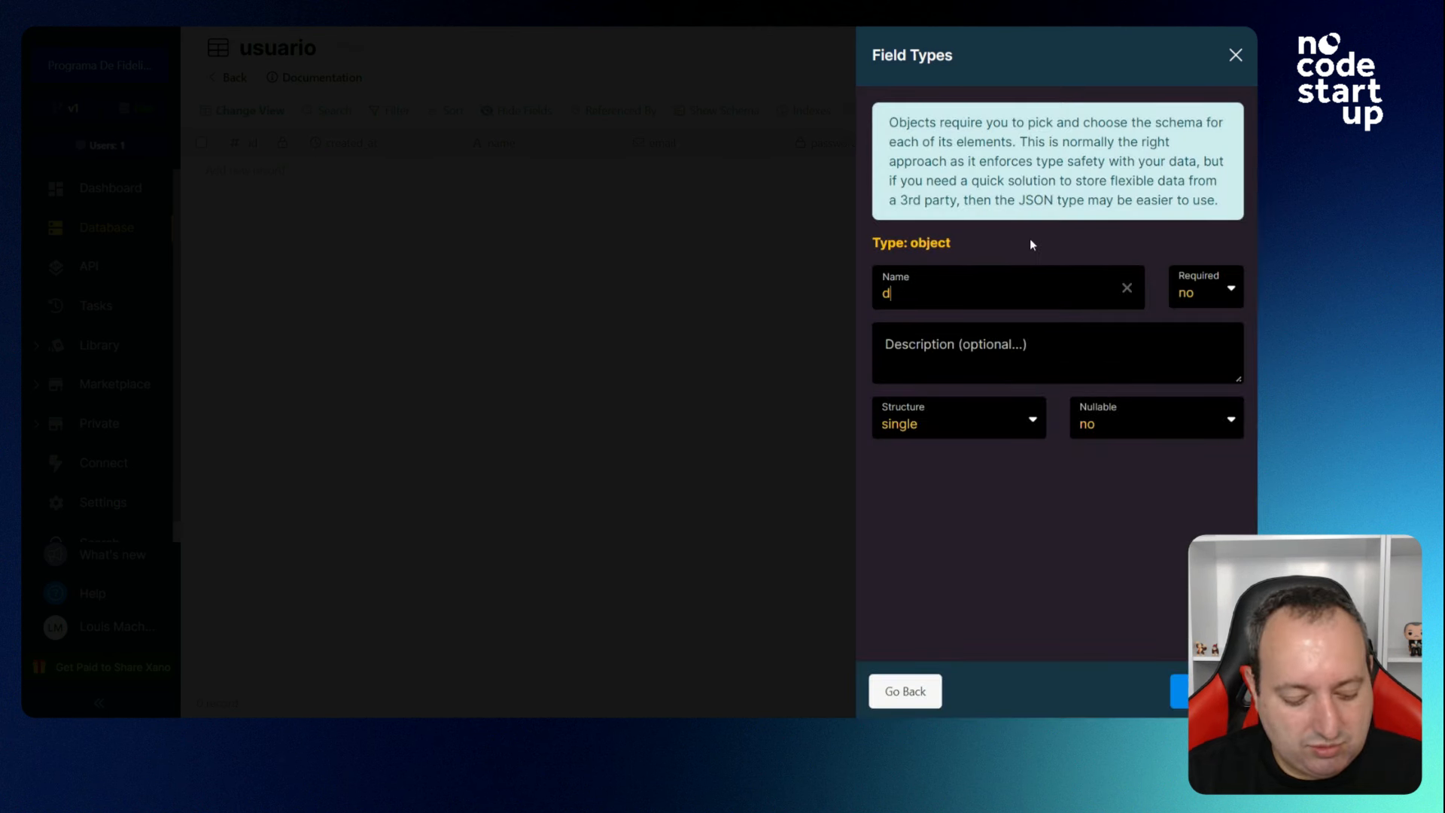
type("ados_cada")
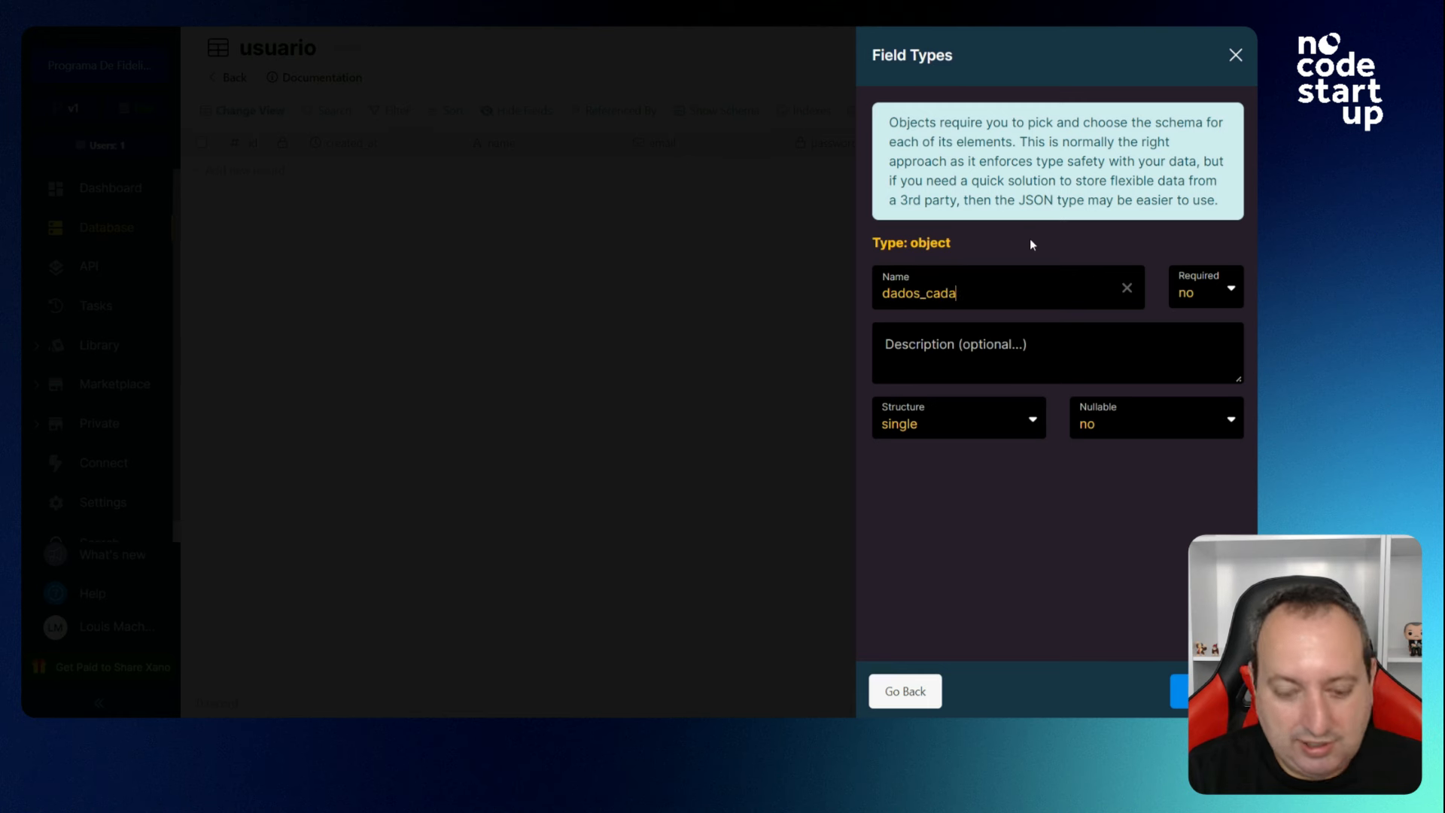
type("stral")
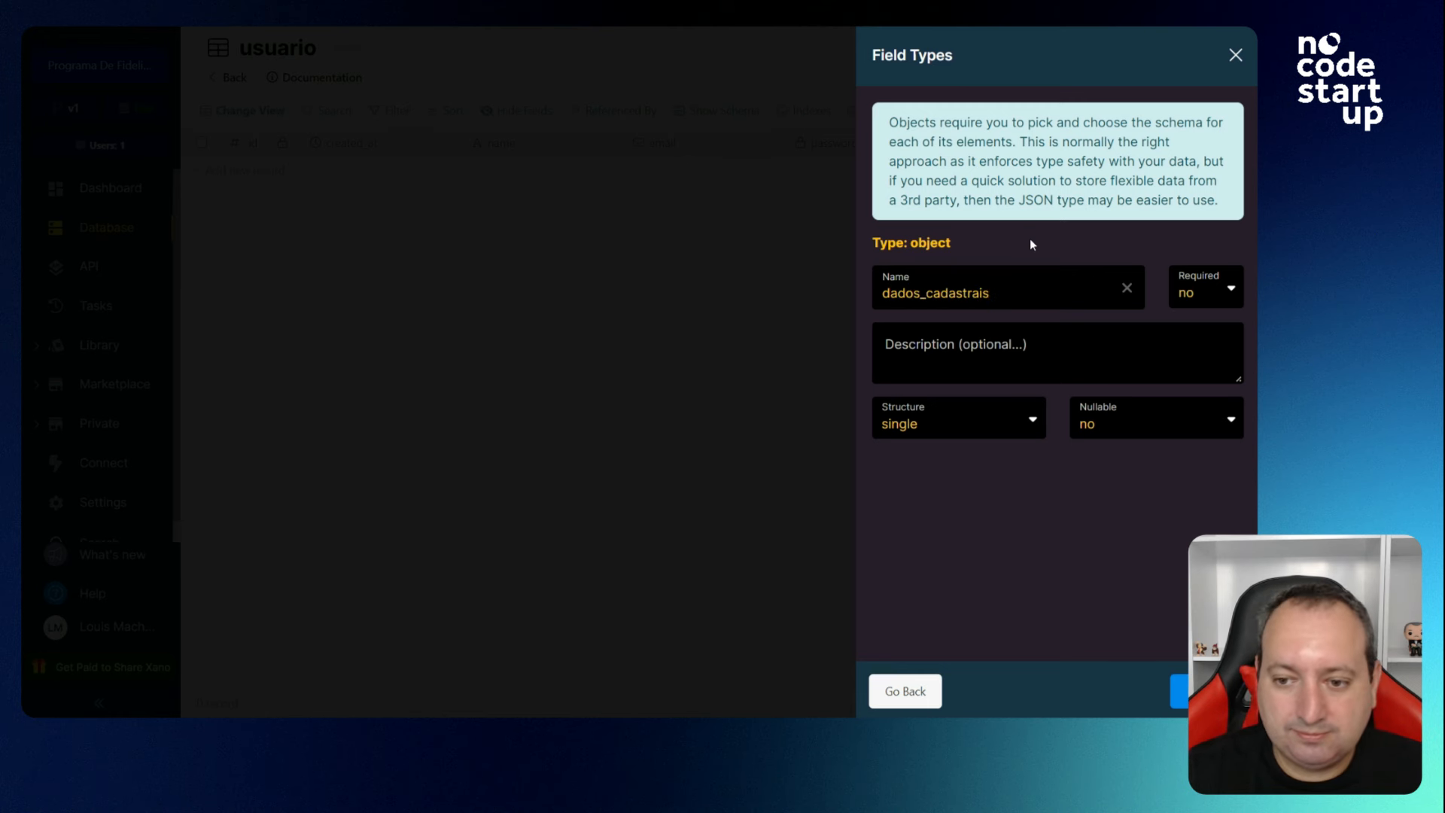
left_click(1179, 691)
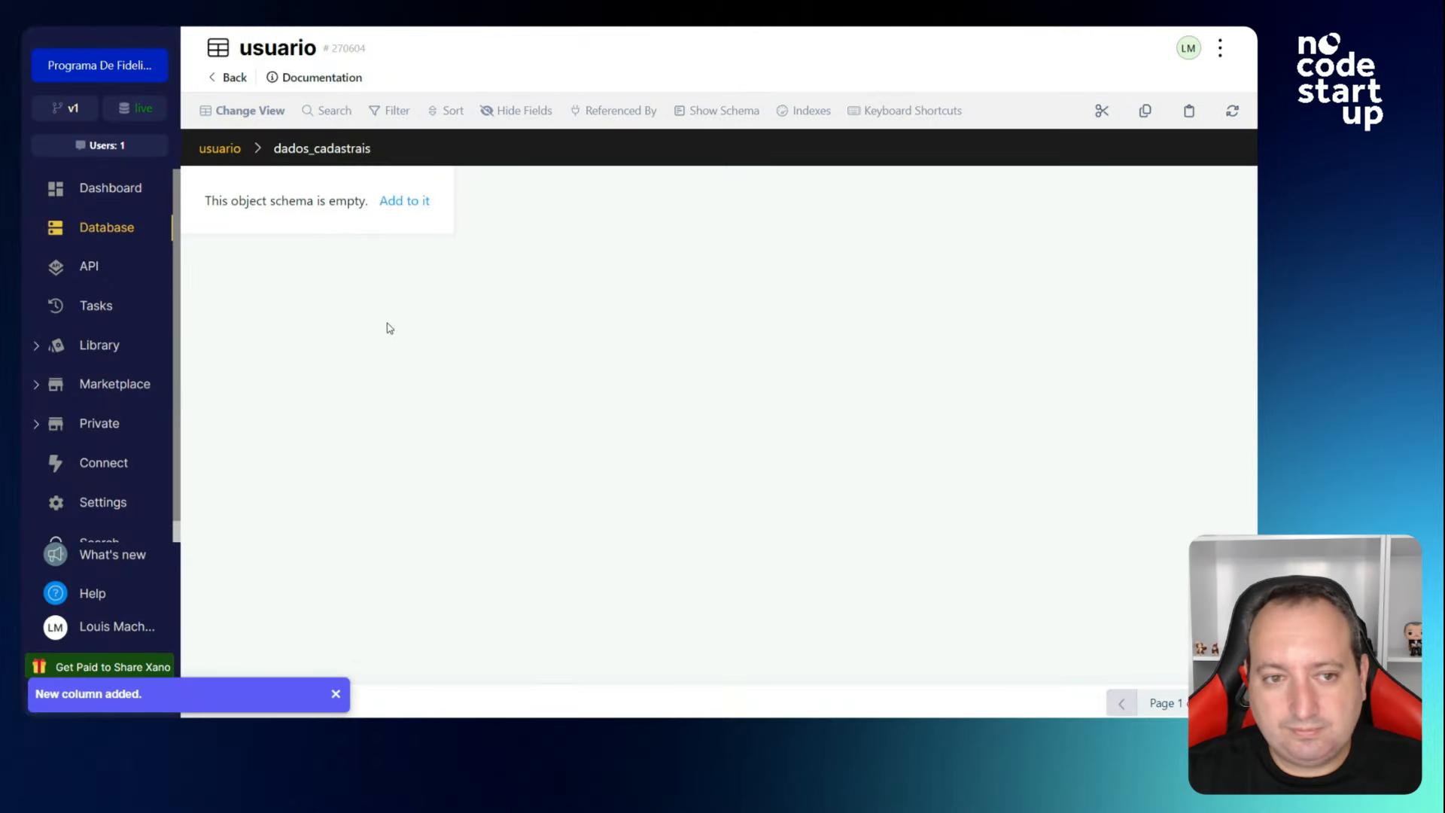
Add Text fields endereco and profissao inside dados_cadastrais and return to usuario.
left_click(413, 202)
left_click(993, 207)
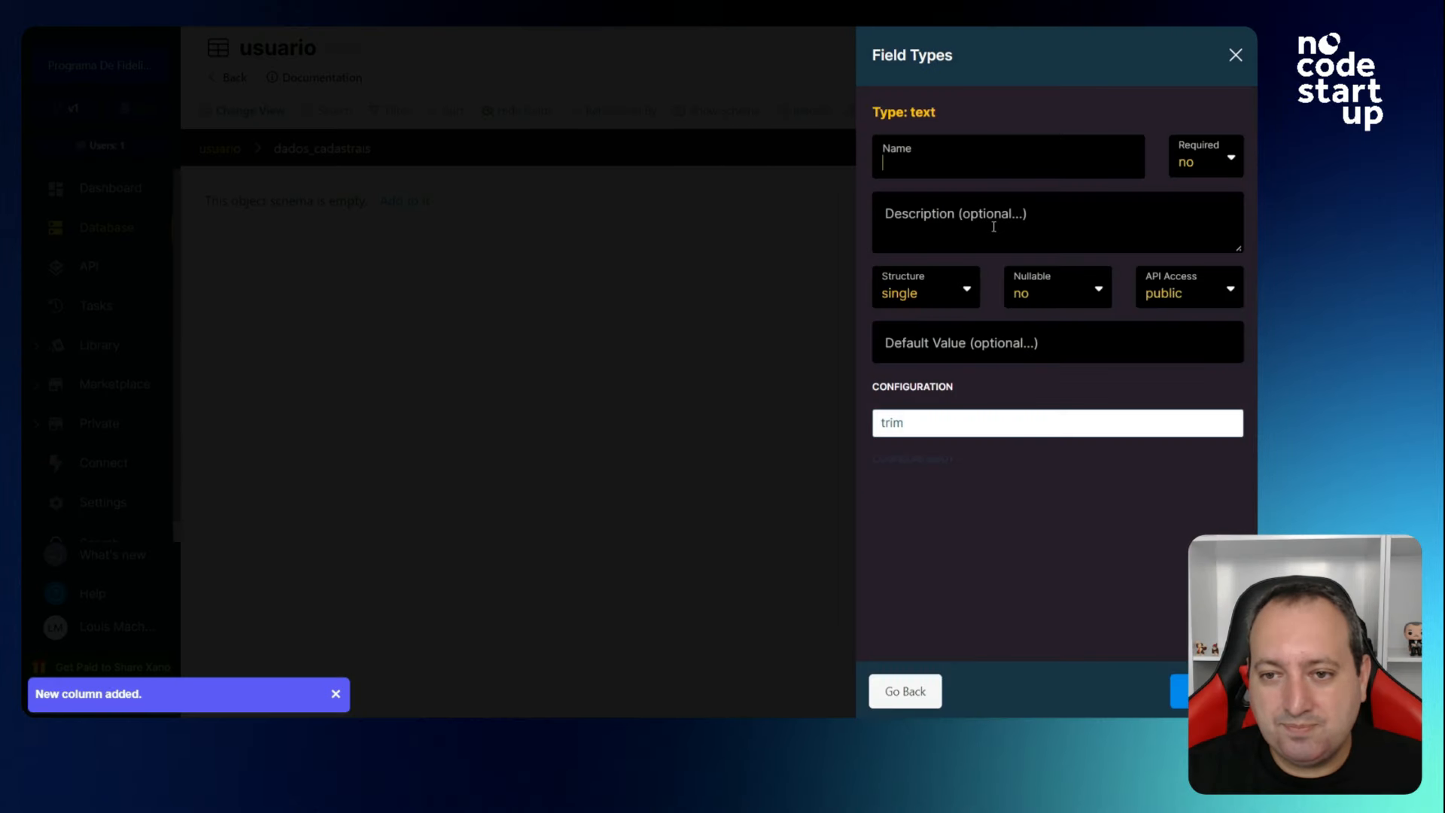
type("endereco")
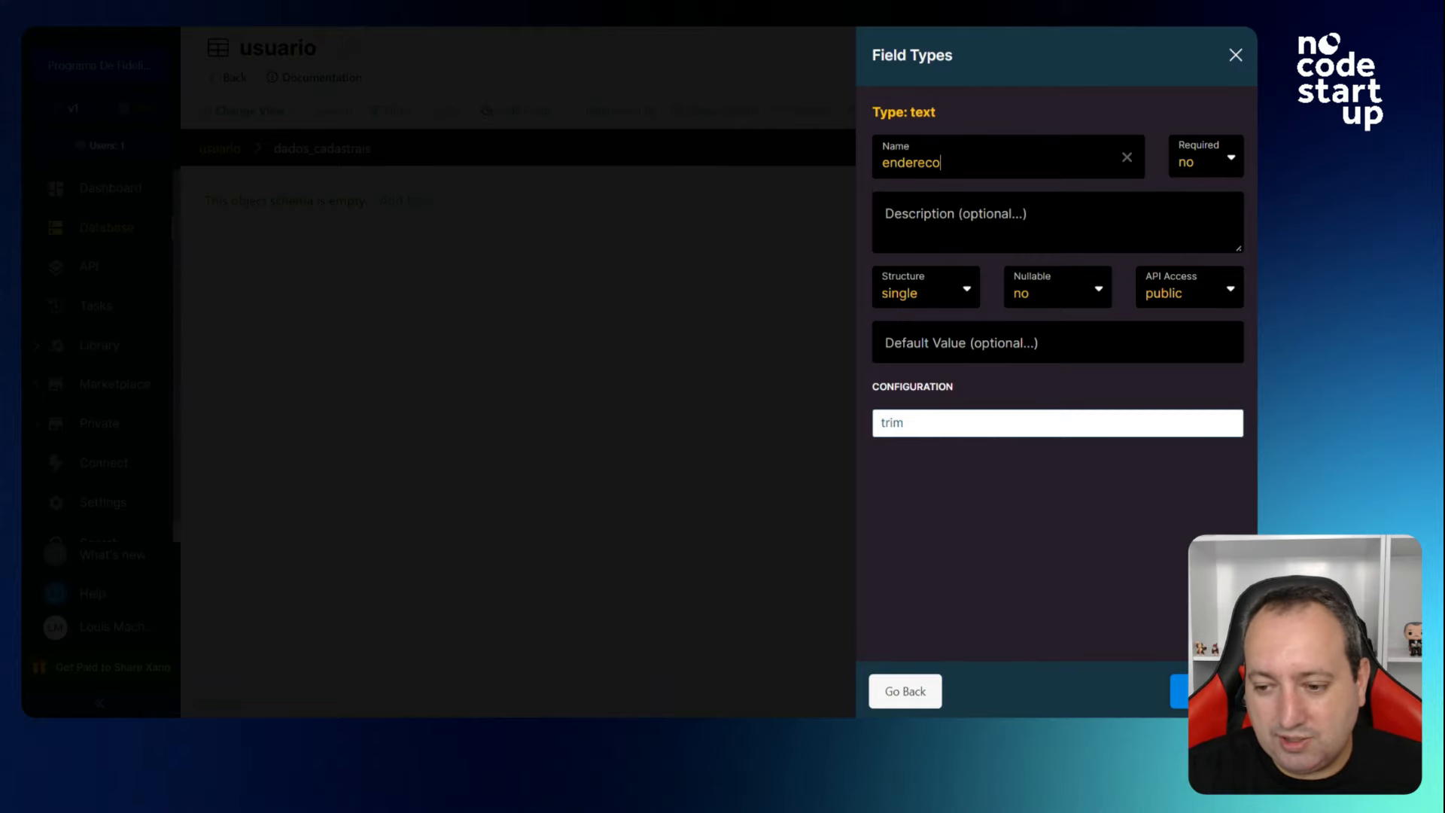
key("Return")
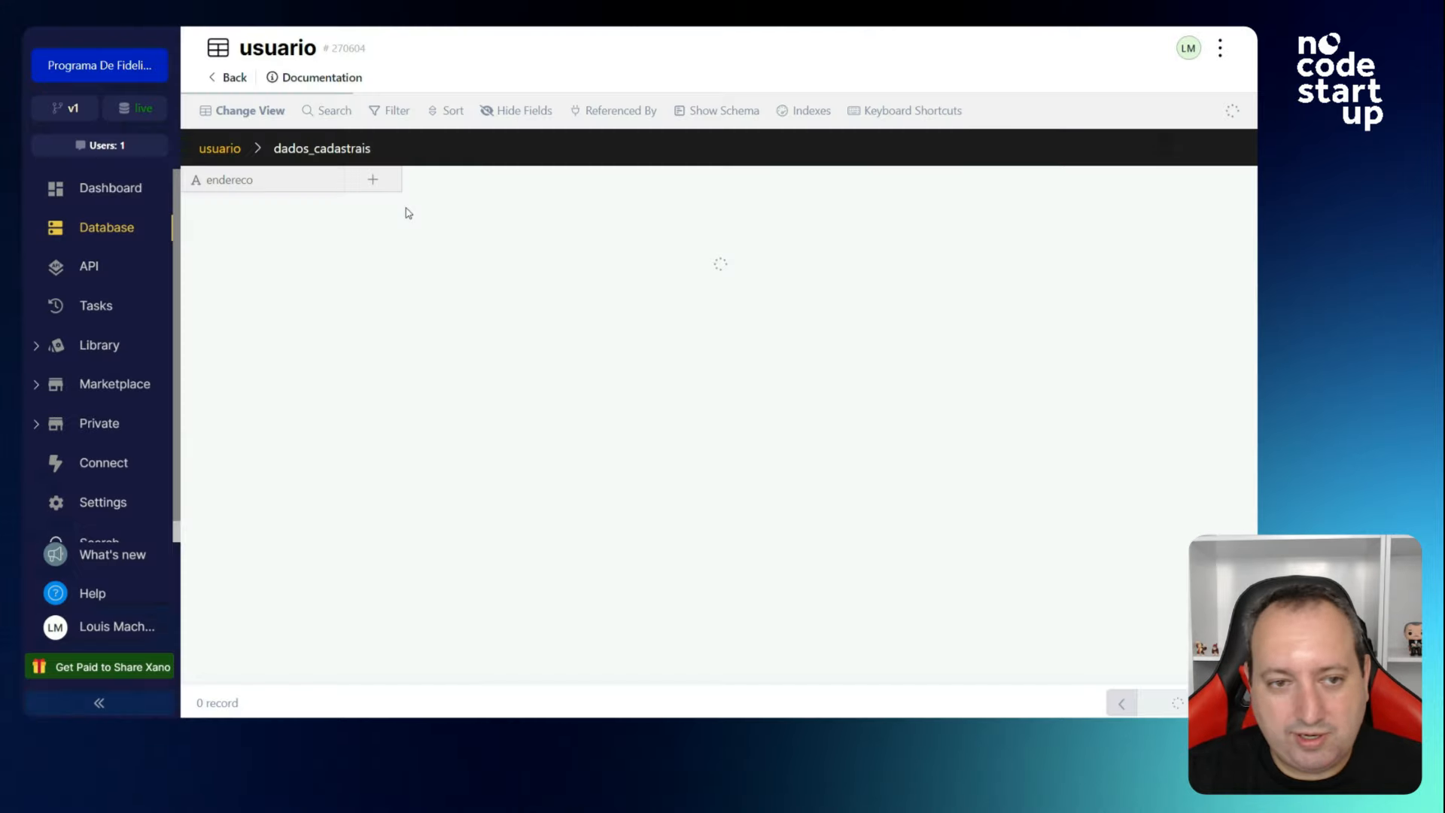
left_click(391, 215)
left_click(1012, 199)
type("profissao")
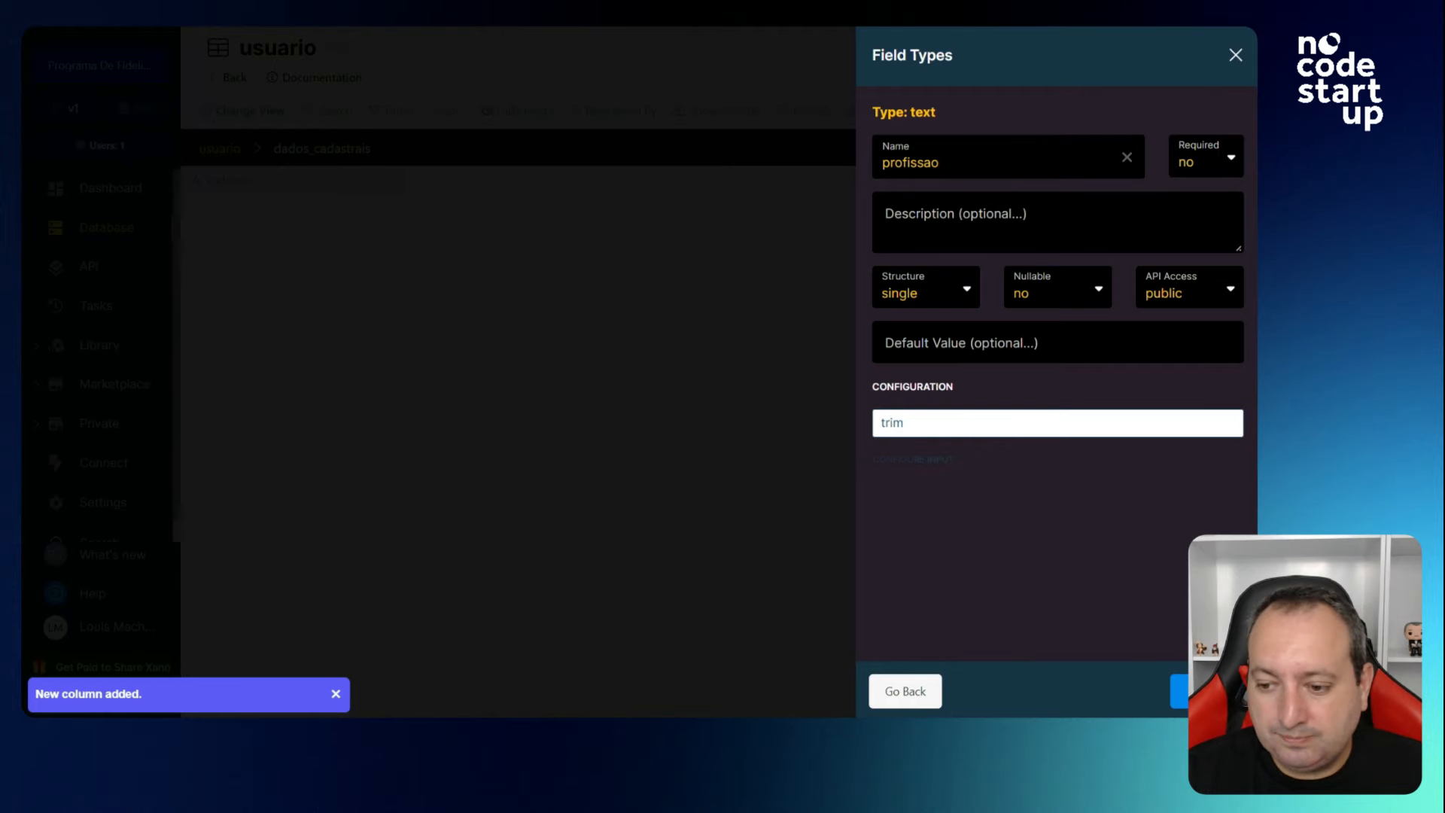
key("Return")
left_click(239, 154)
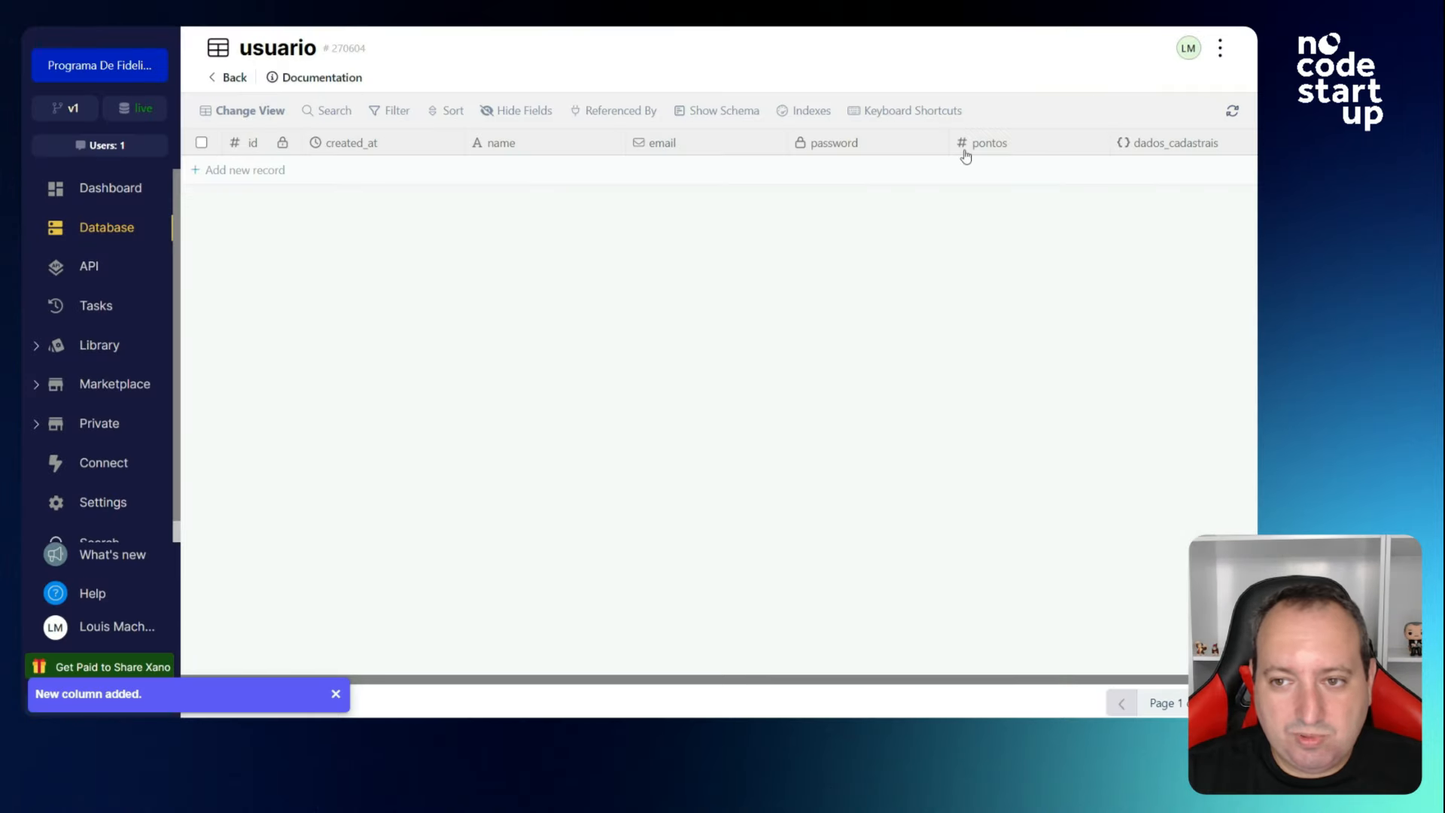
Add a record to usuario and edit its dados_cadastrais value.
left_click_drag(745, 684, 833, 686)
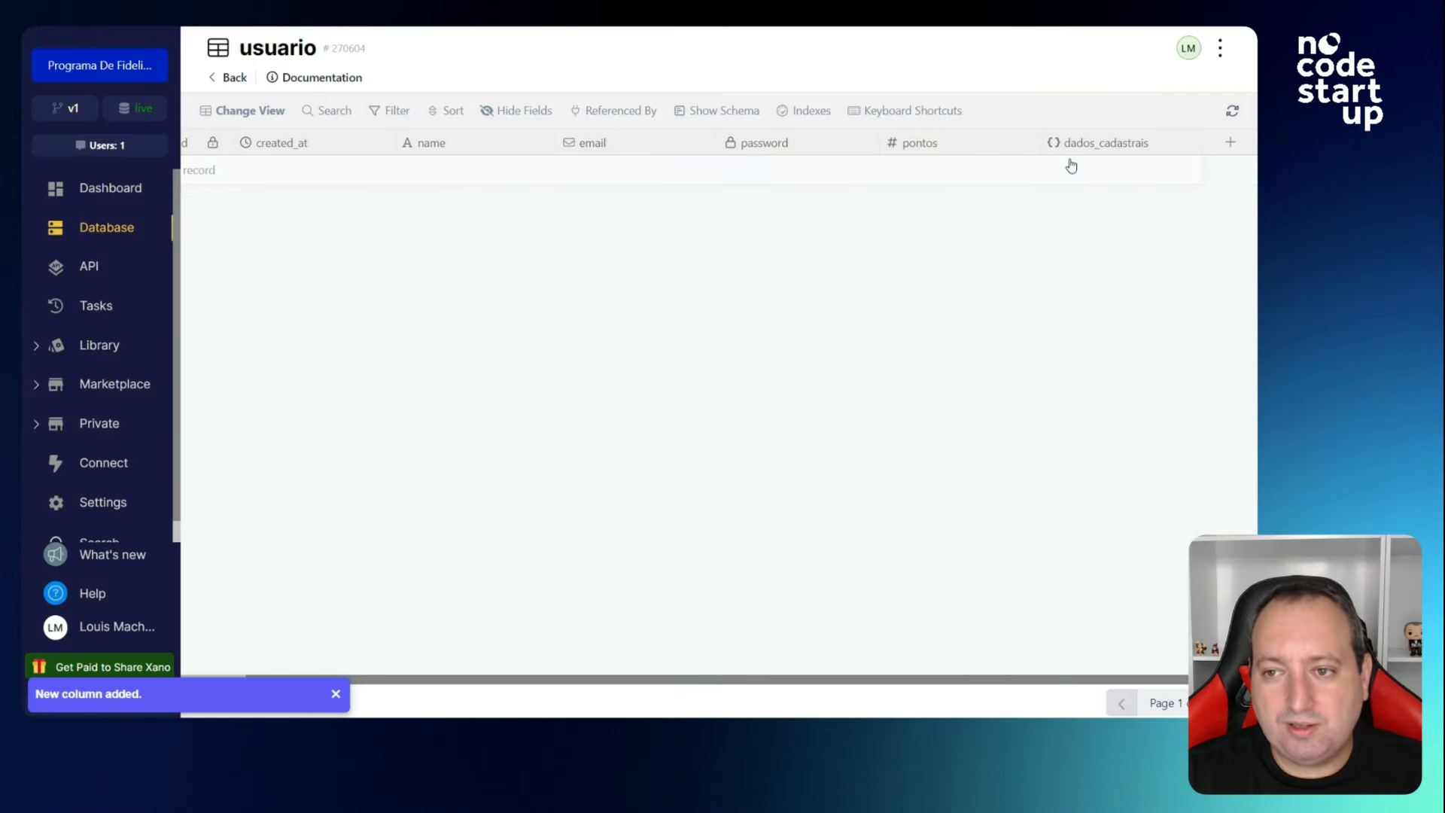
left_click(1229, 143)
left_click(749, 265)
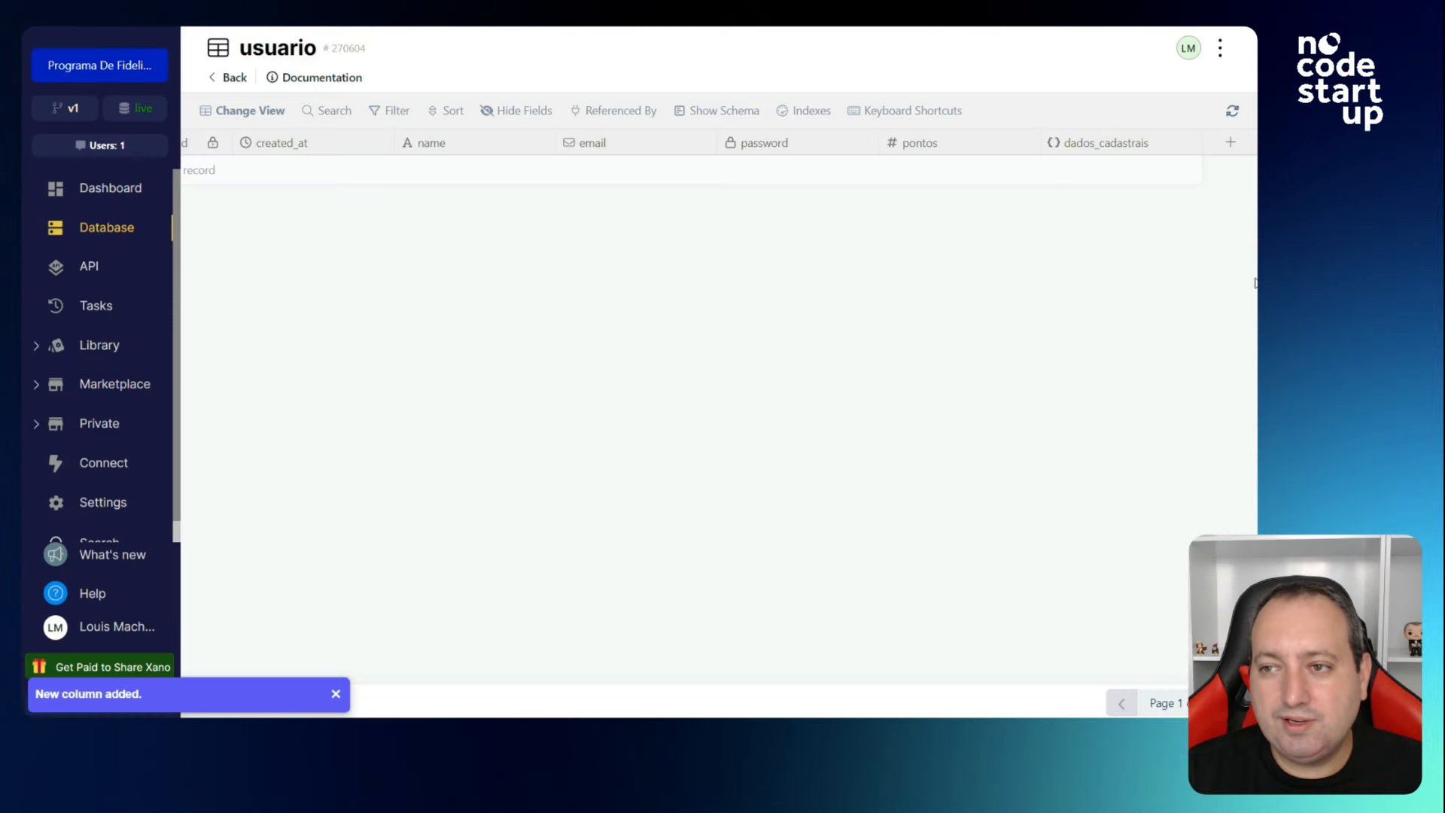
double_click(1075, 183)
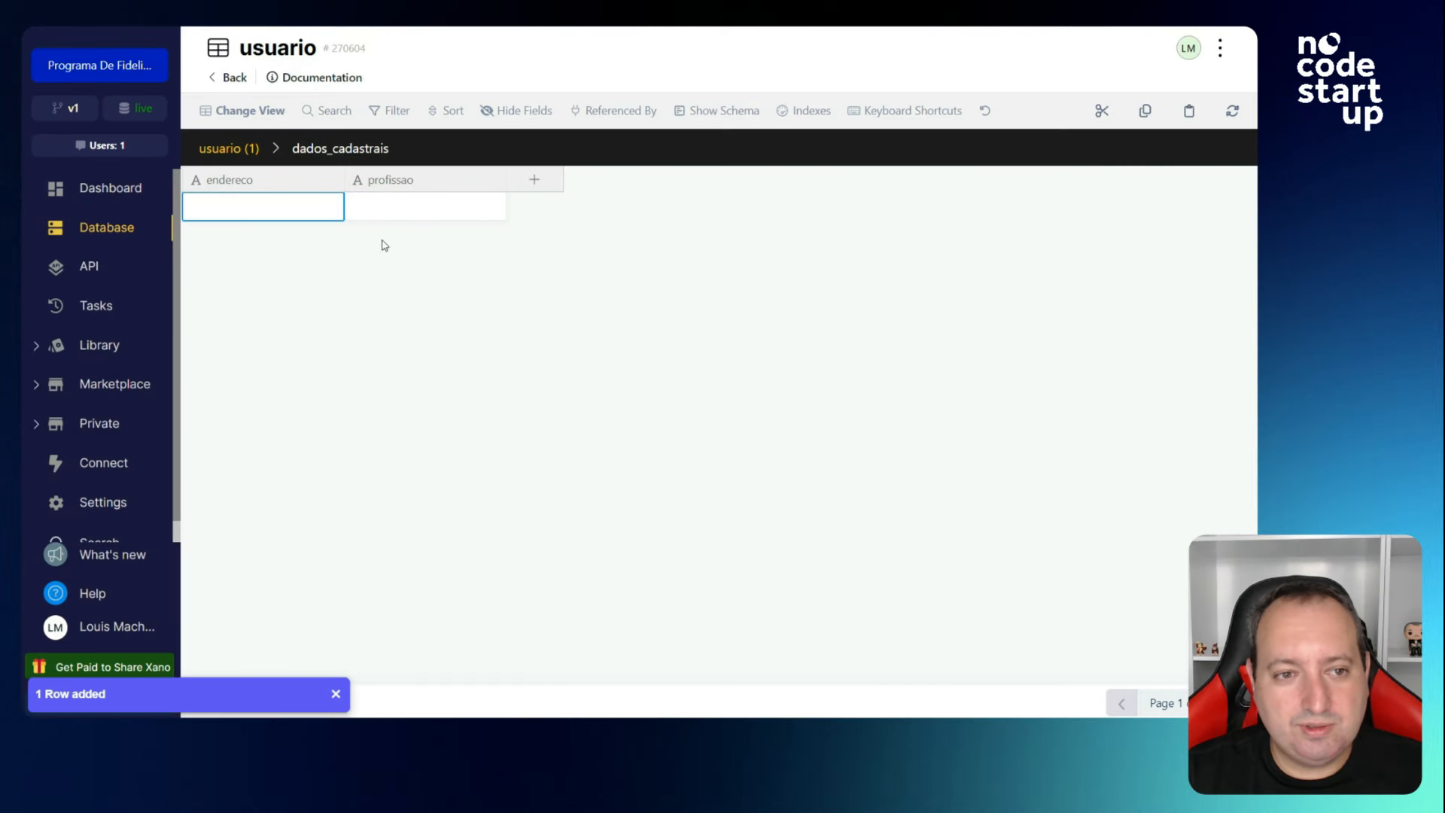
left_click(251, 167)
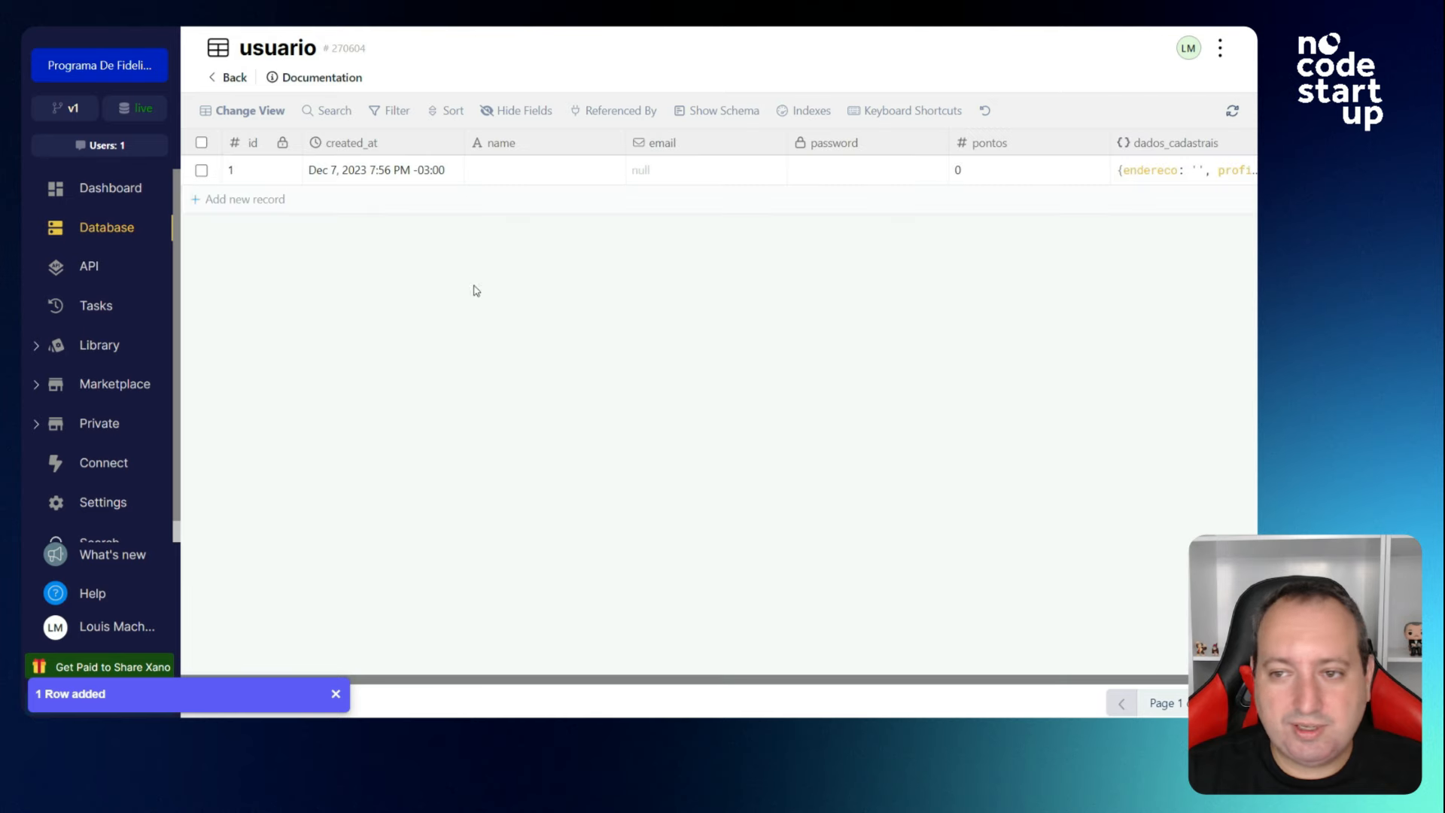
Add an Enum column tipo_de_usuario with values admin, vendedor and comprador.
left_click(1229, 146)
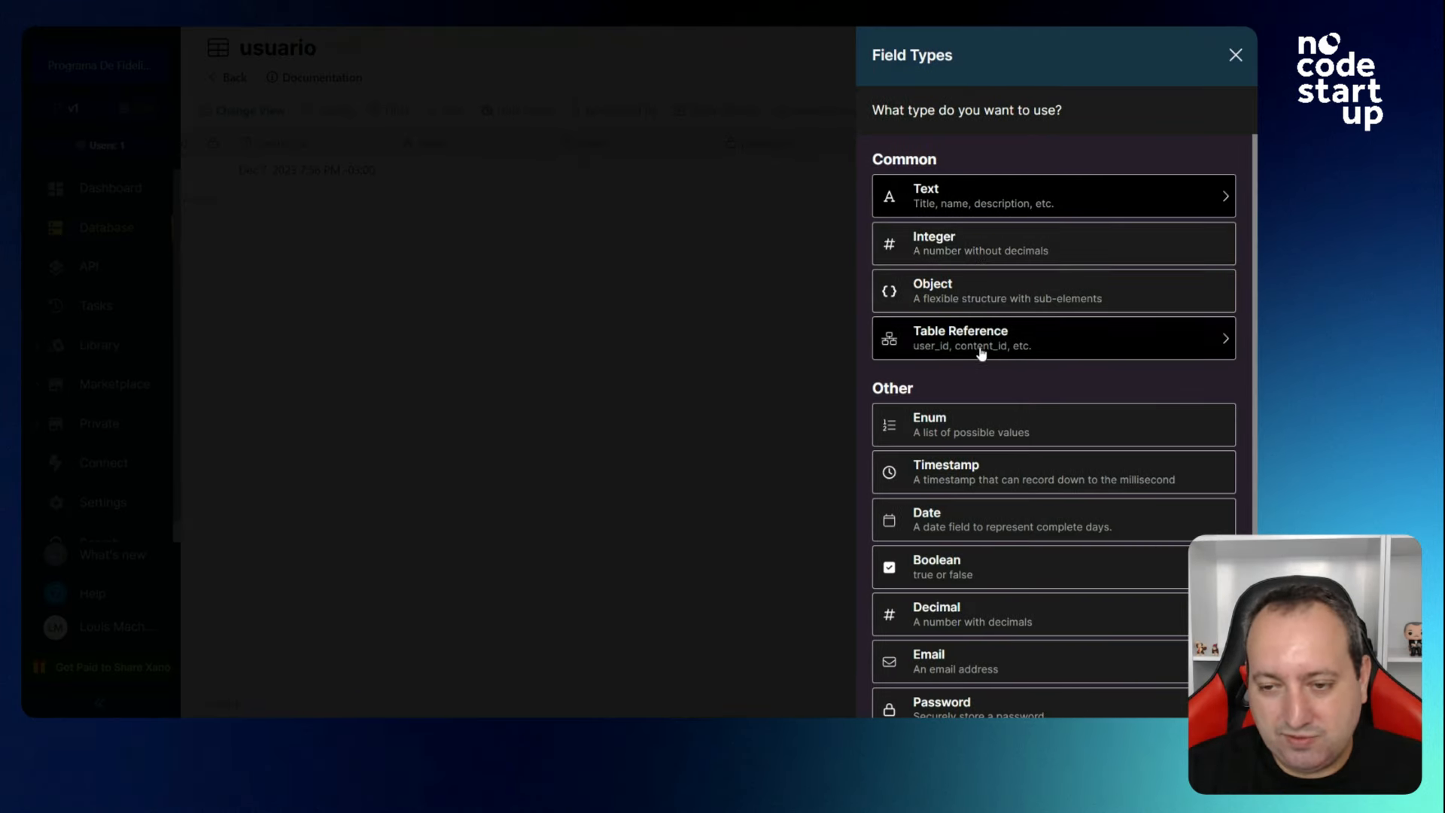
scroll(982, 353, "down", 1)
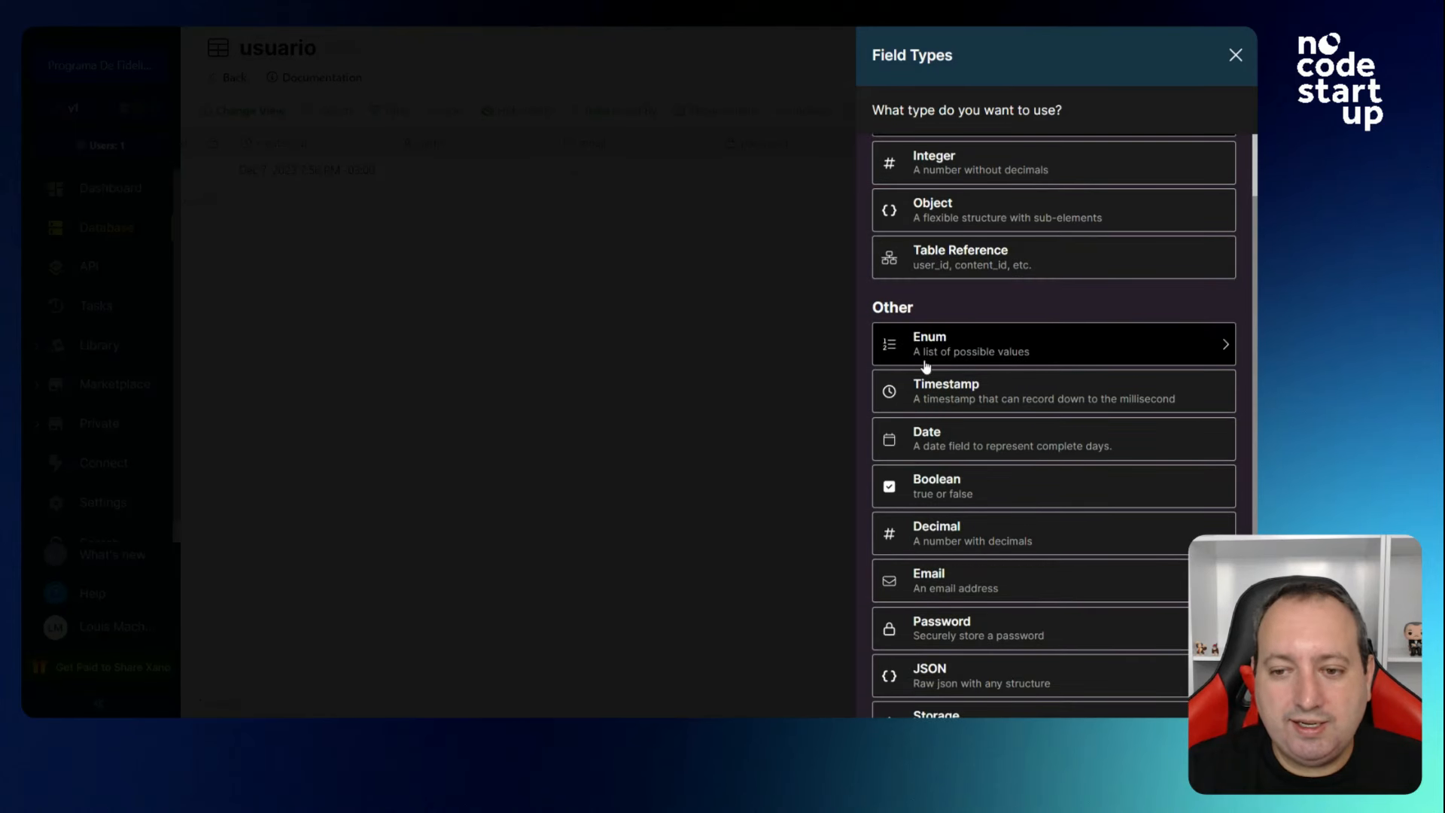
left_click(979, 356)
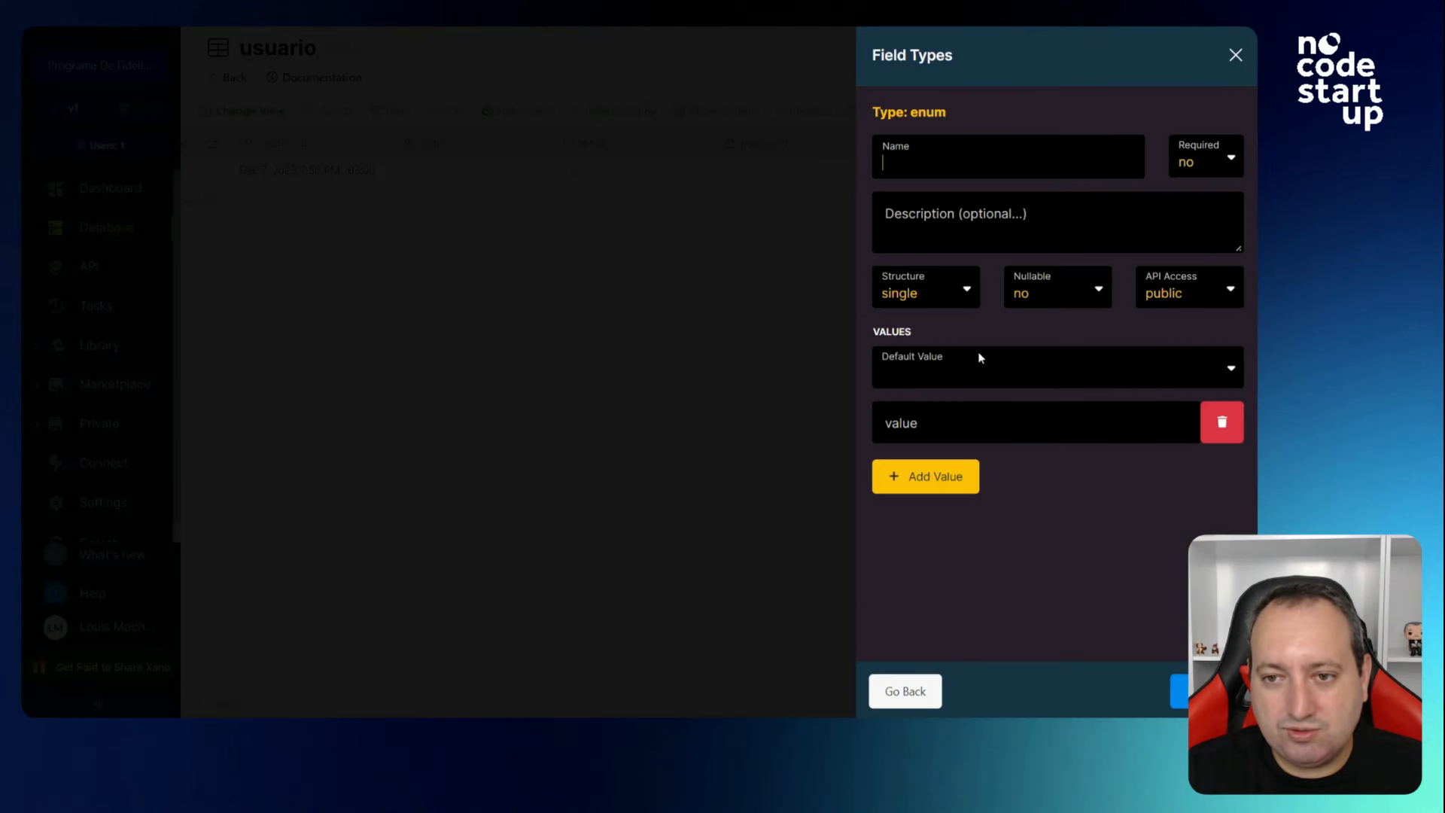
type("tipo_de_usuario")
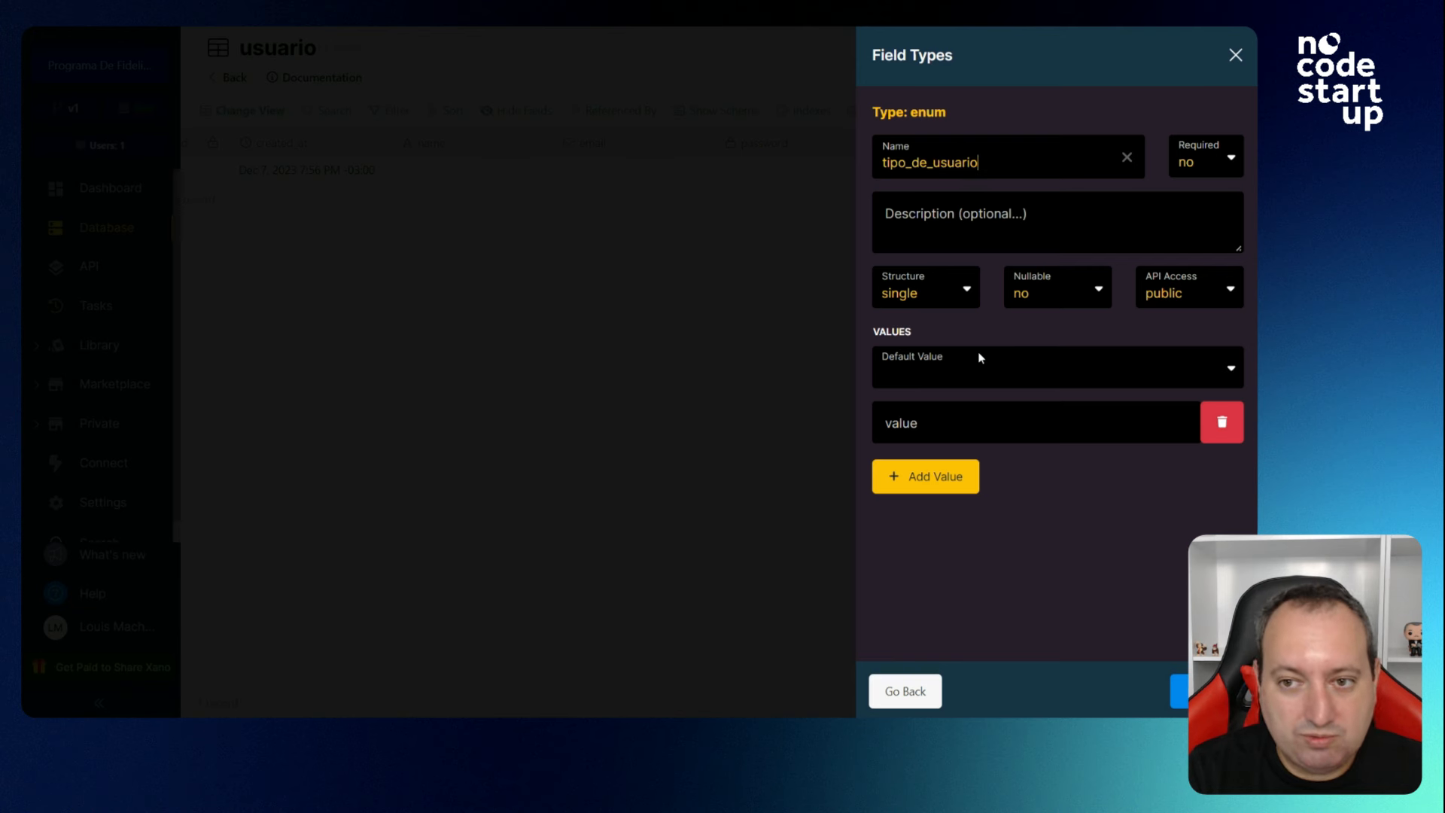
key("Tab")
left_click(953, 420)
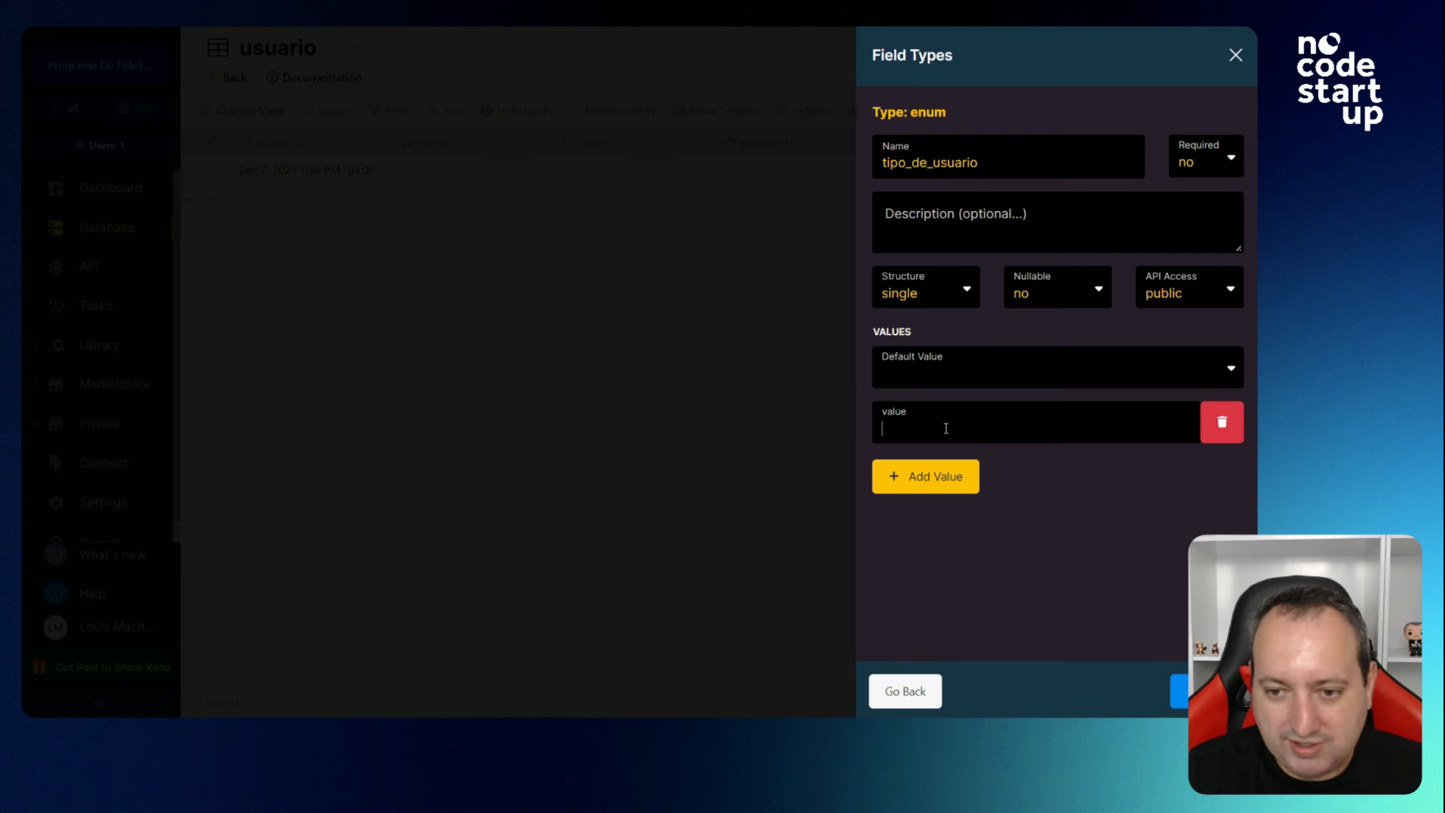
type("admin")
key("Return")
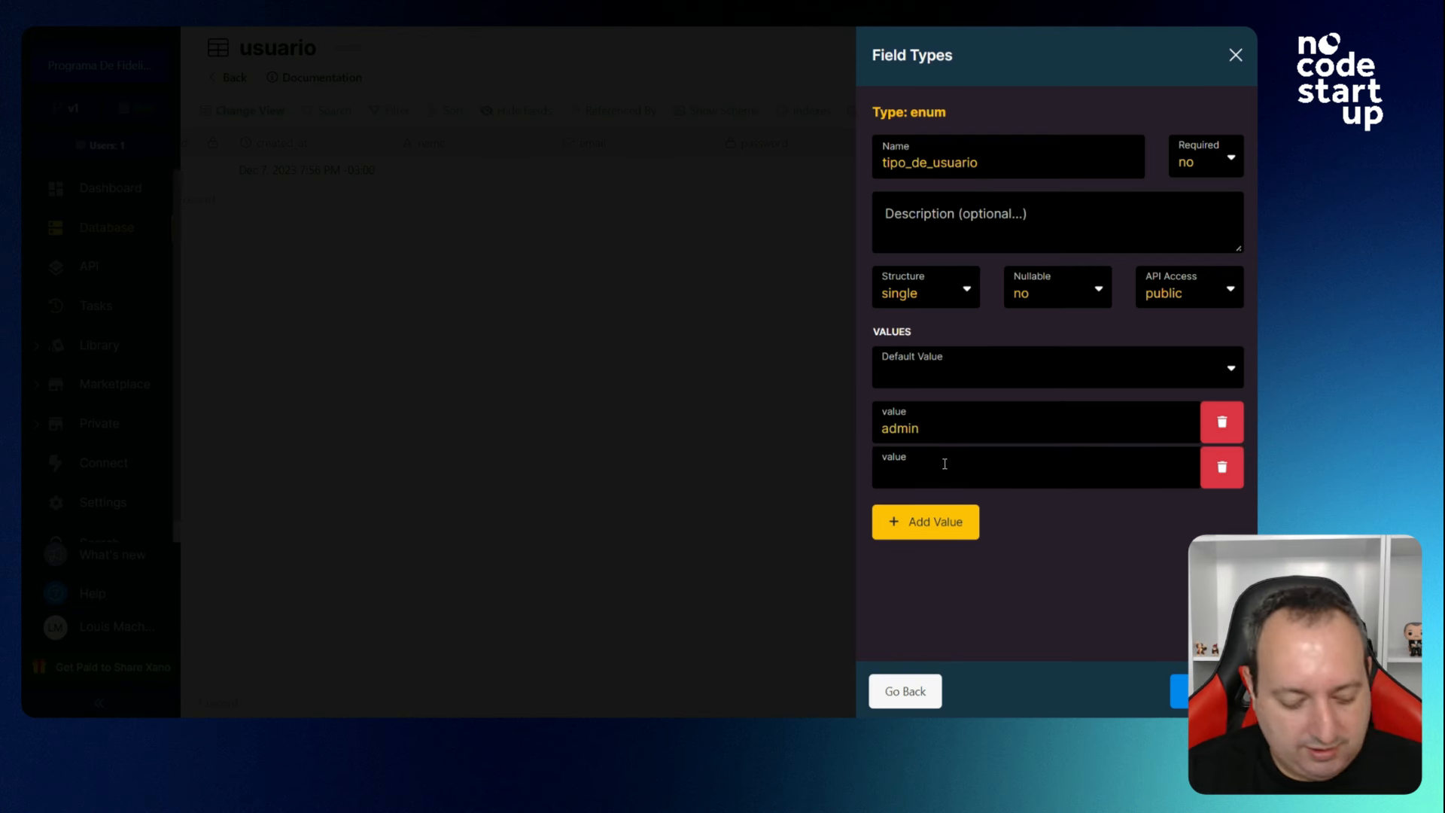
type("vendedor")
key("Return")
type("comprador")
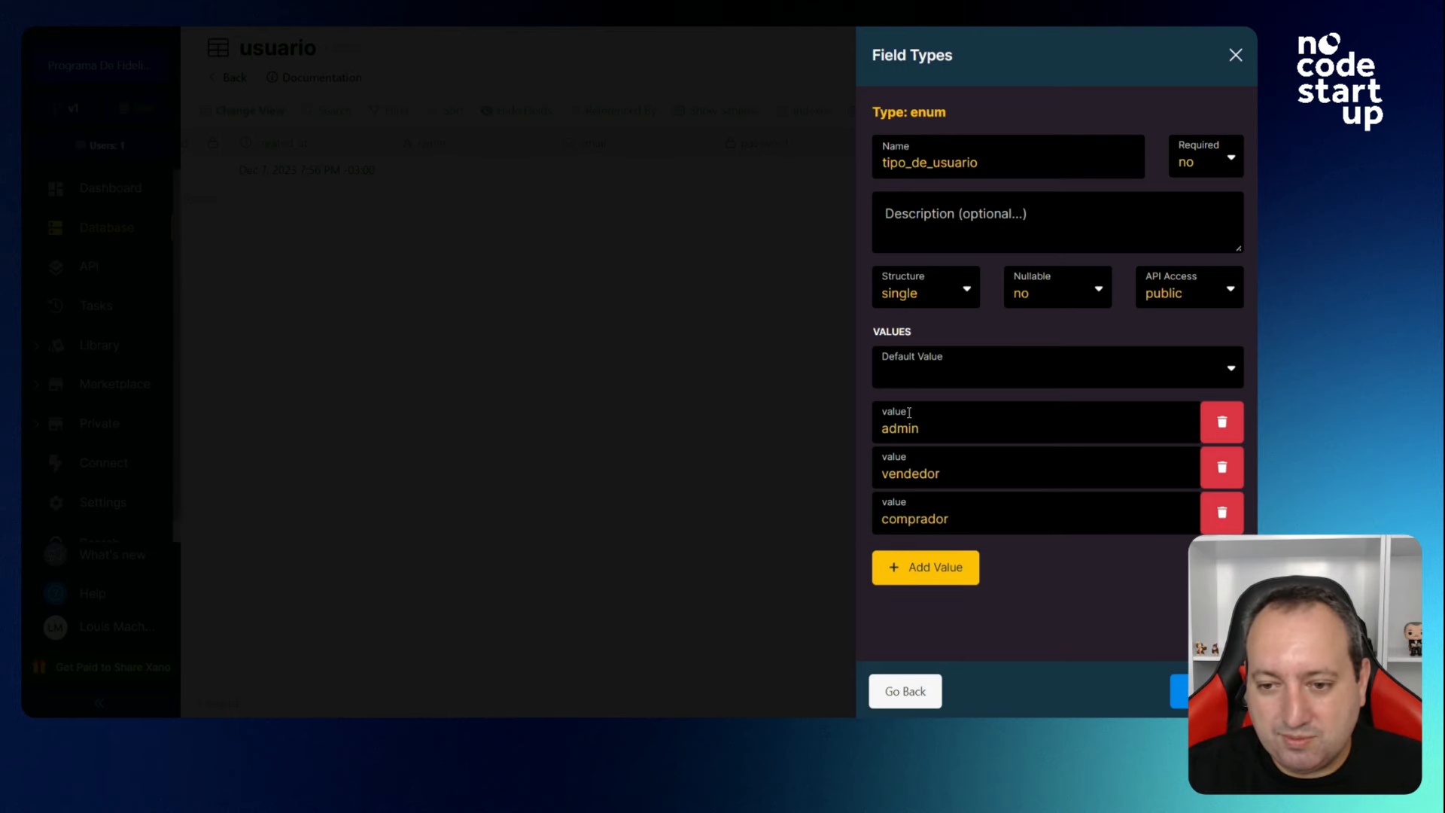
left_click(1178, 691)
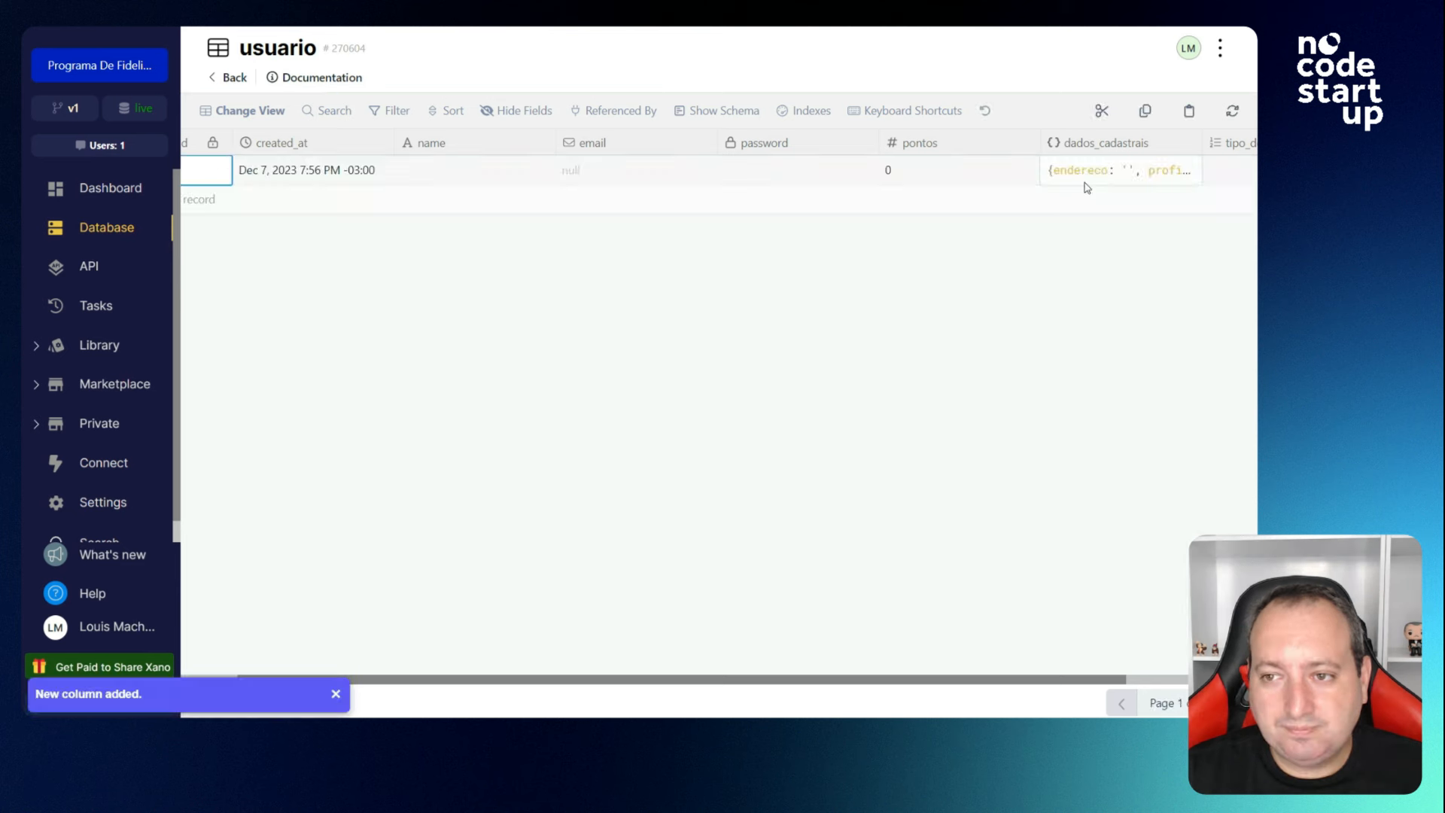
Check the tipo_de_usuario cell's allowed values, leaving the cell unchanged.
mouse_move(493, 680)
left_mouse_down()
mouse_move(835, 666)
mouse_move(500, 667)
left_mouse_up()
left_click(1103, 169)
left_click(1104, 169)
left_click(758, 681)
Enter the user's name and e-mail address in record 1.
double_click(564, 171)
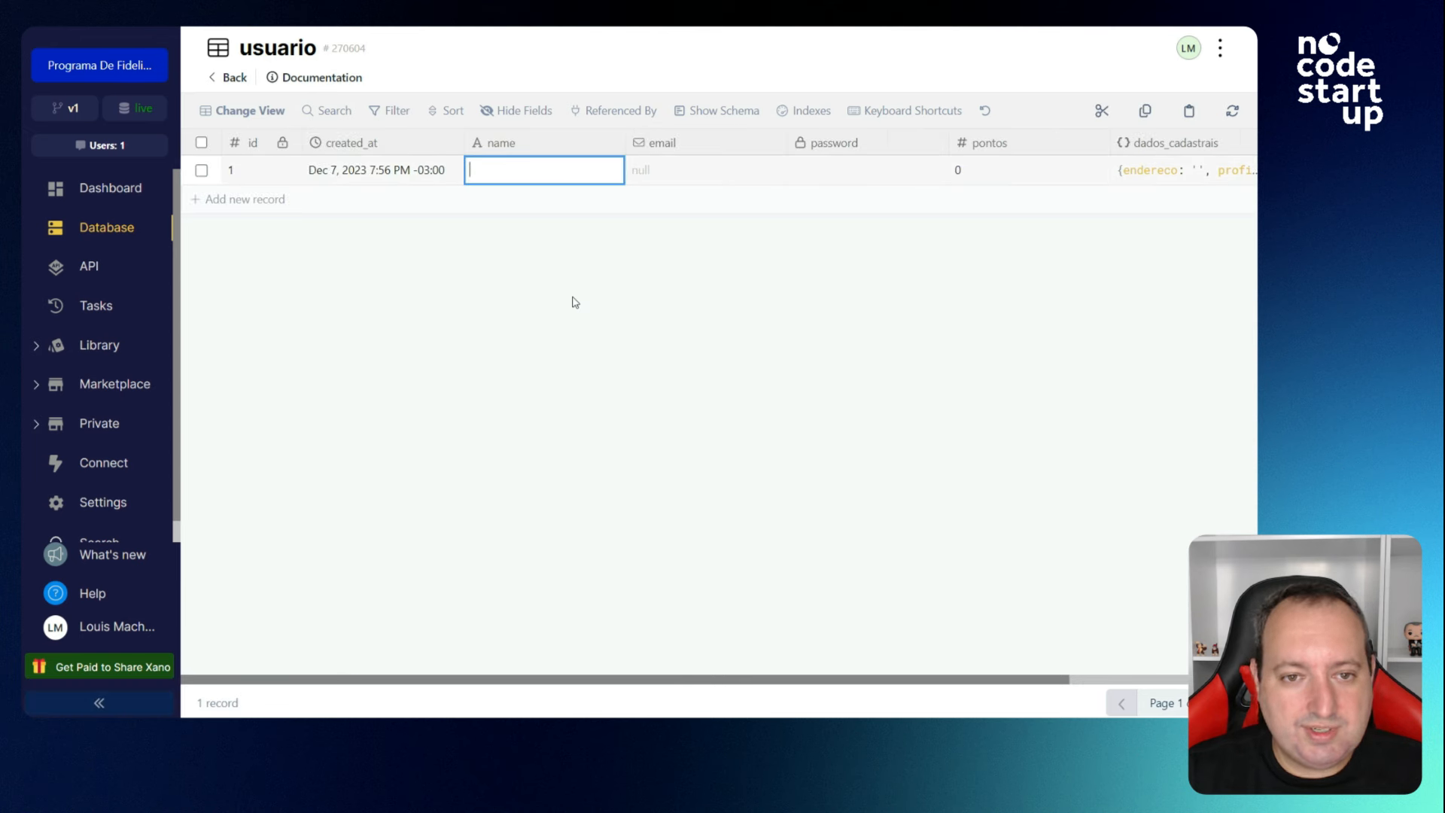
type("Louis")
key("Tab")
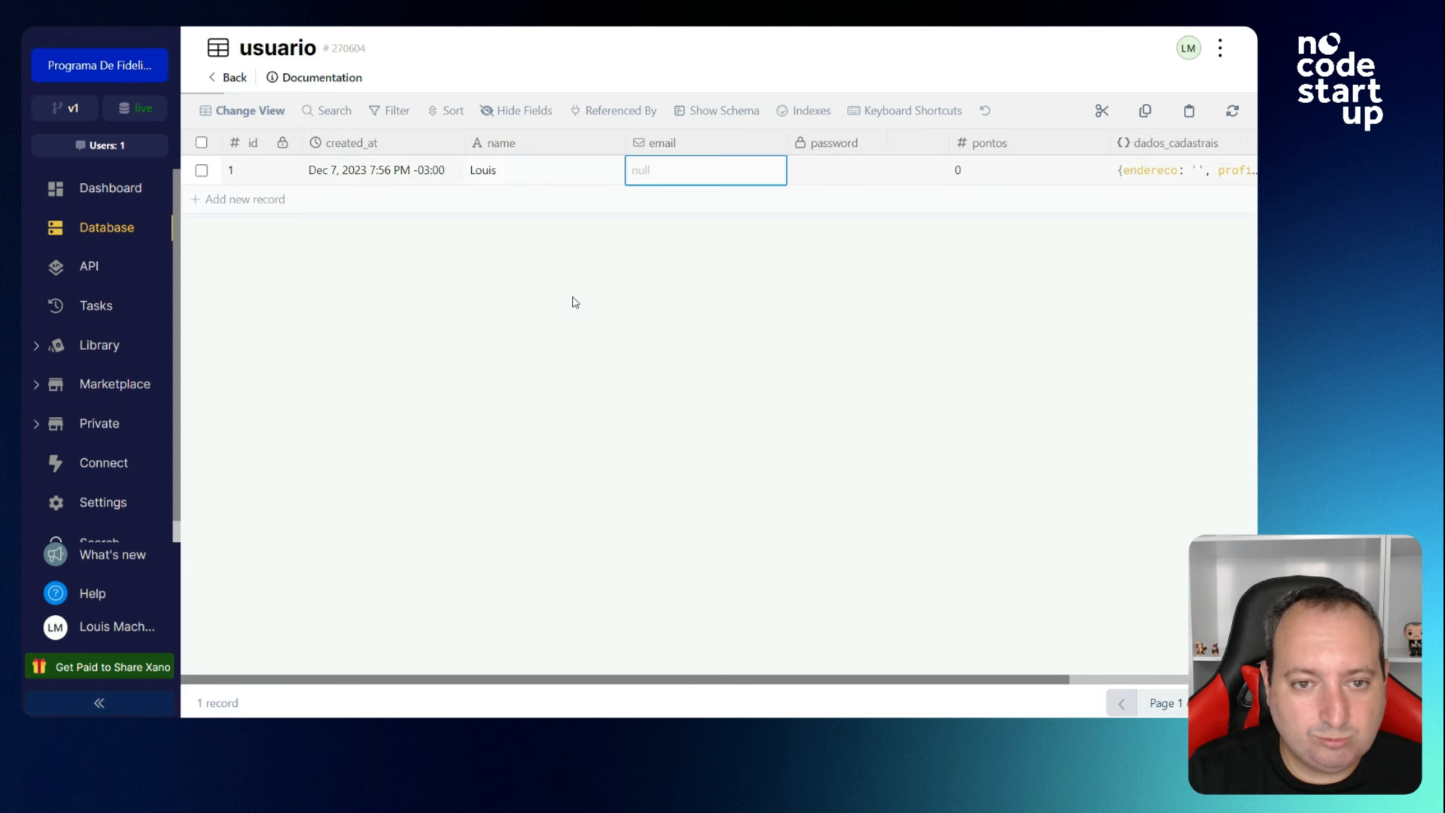
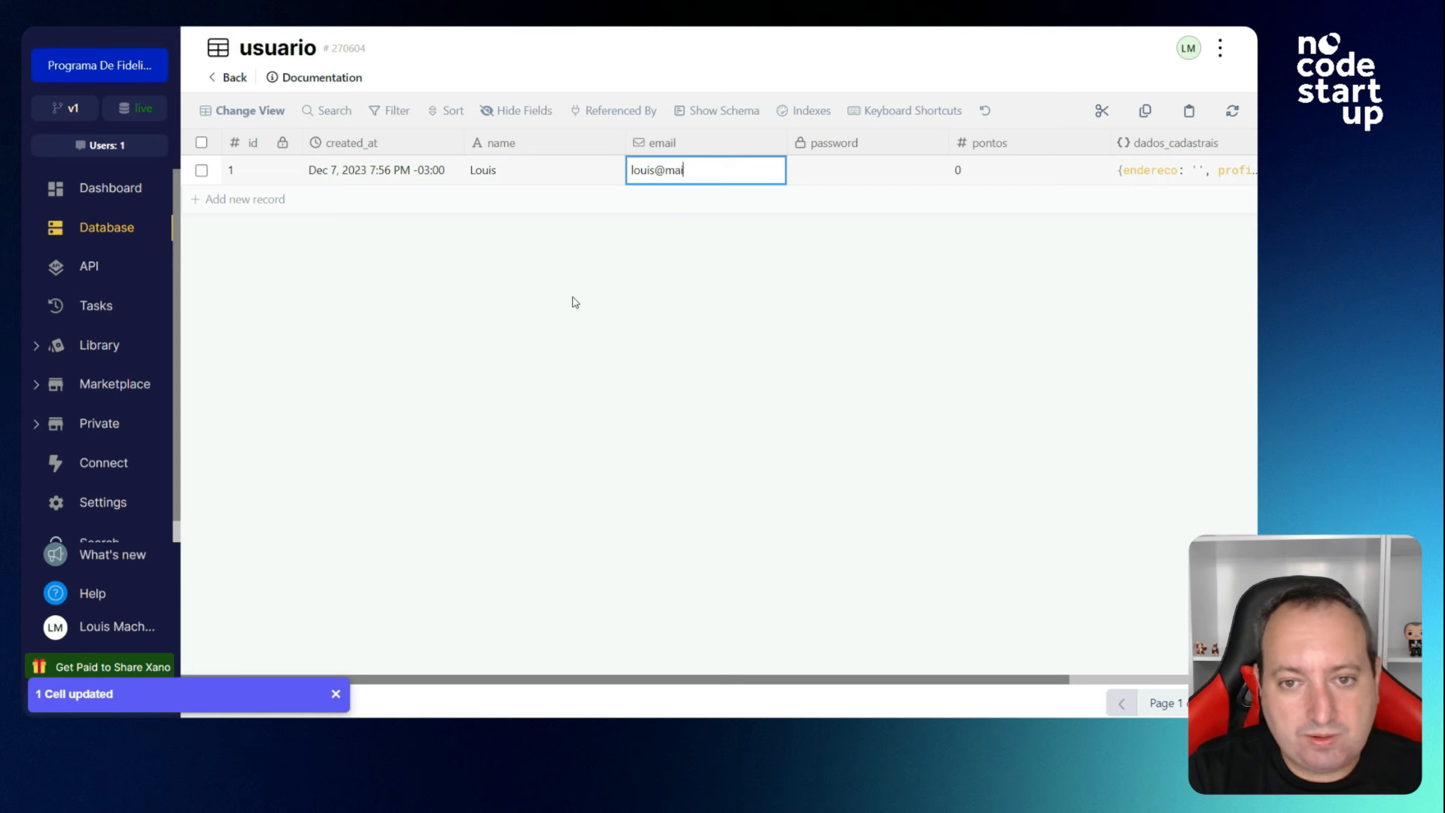
key("Tab")
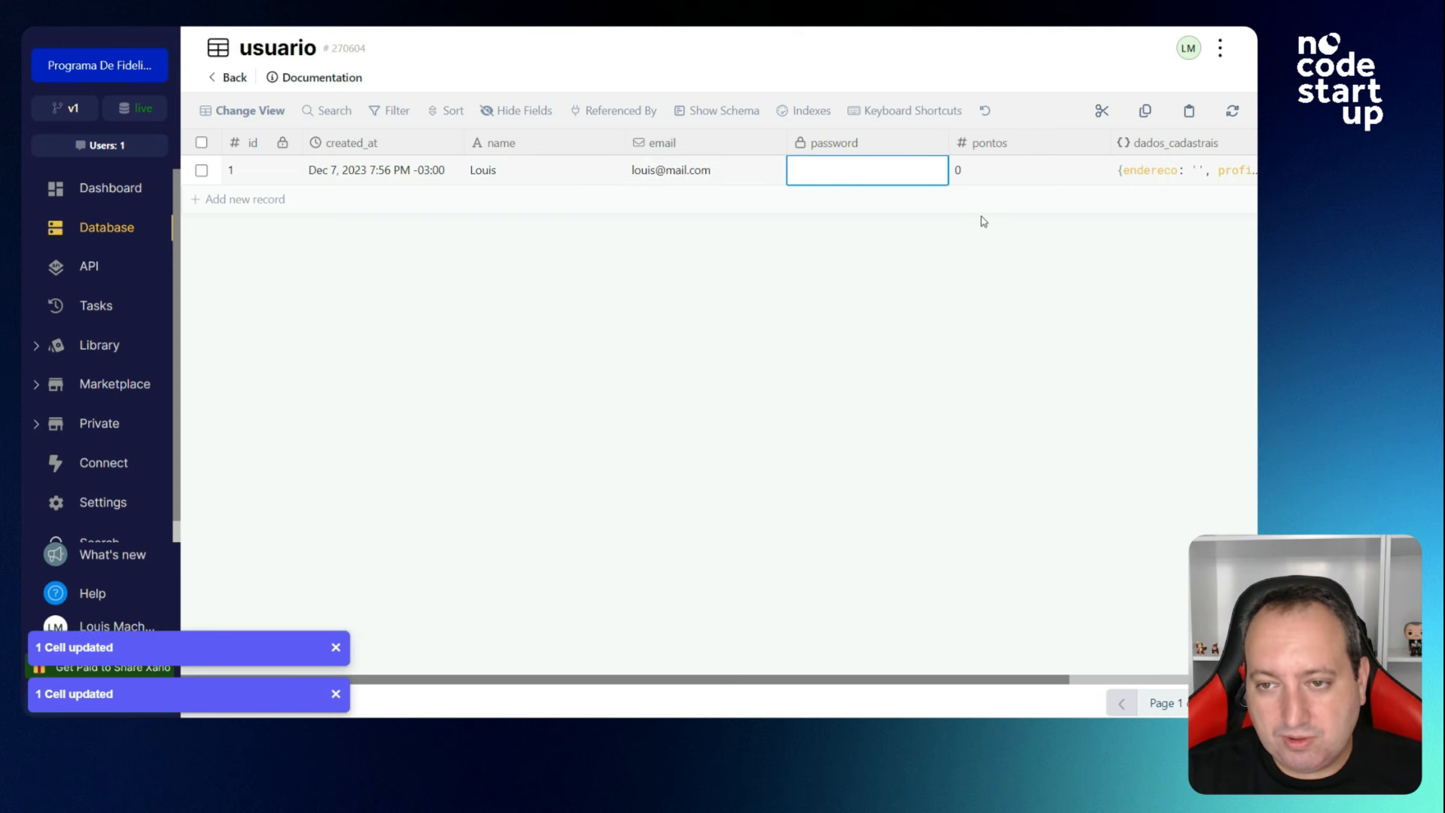
Give record 1 250 pontos and the admin user type.
left_click(1003, 179)
type("250")
key("Tab")
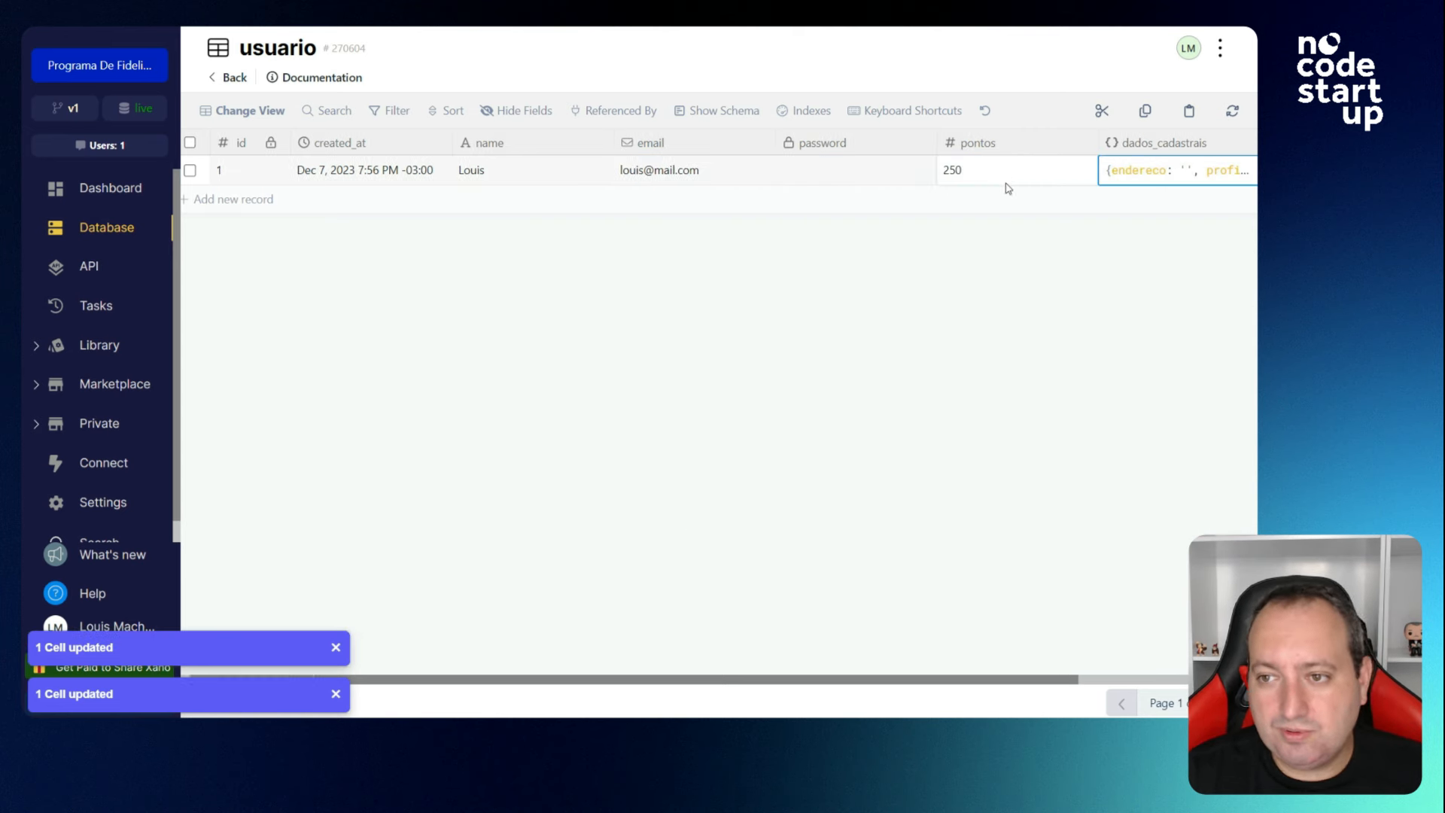
left_click(1127, 182)
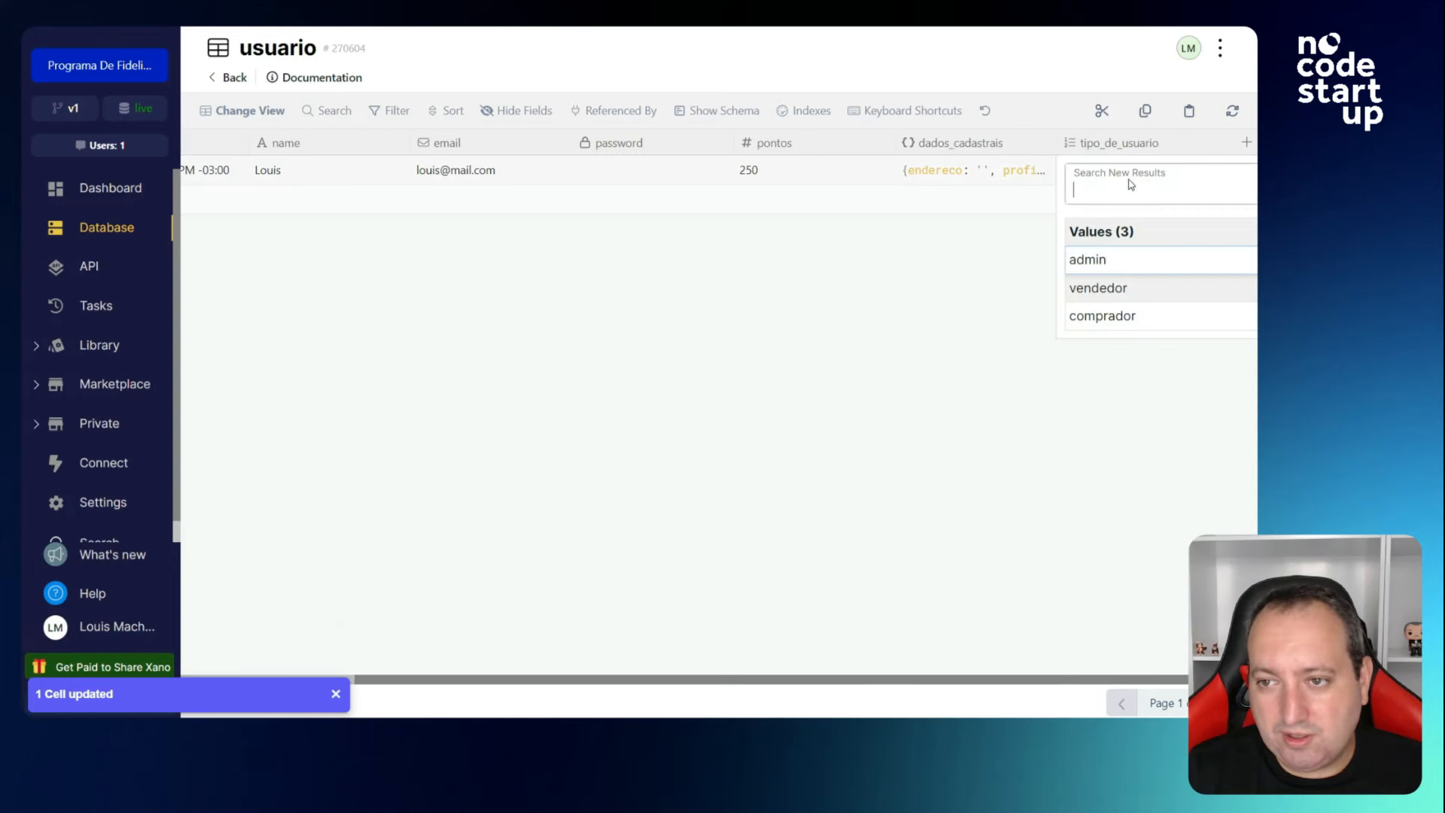
left_click(1102, 262)
left_click(1246, 143)
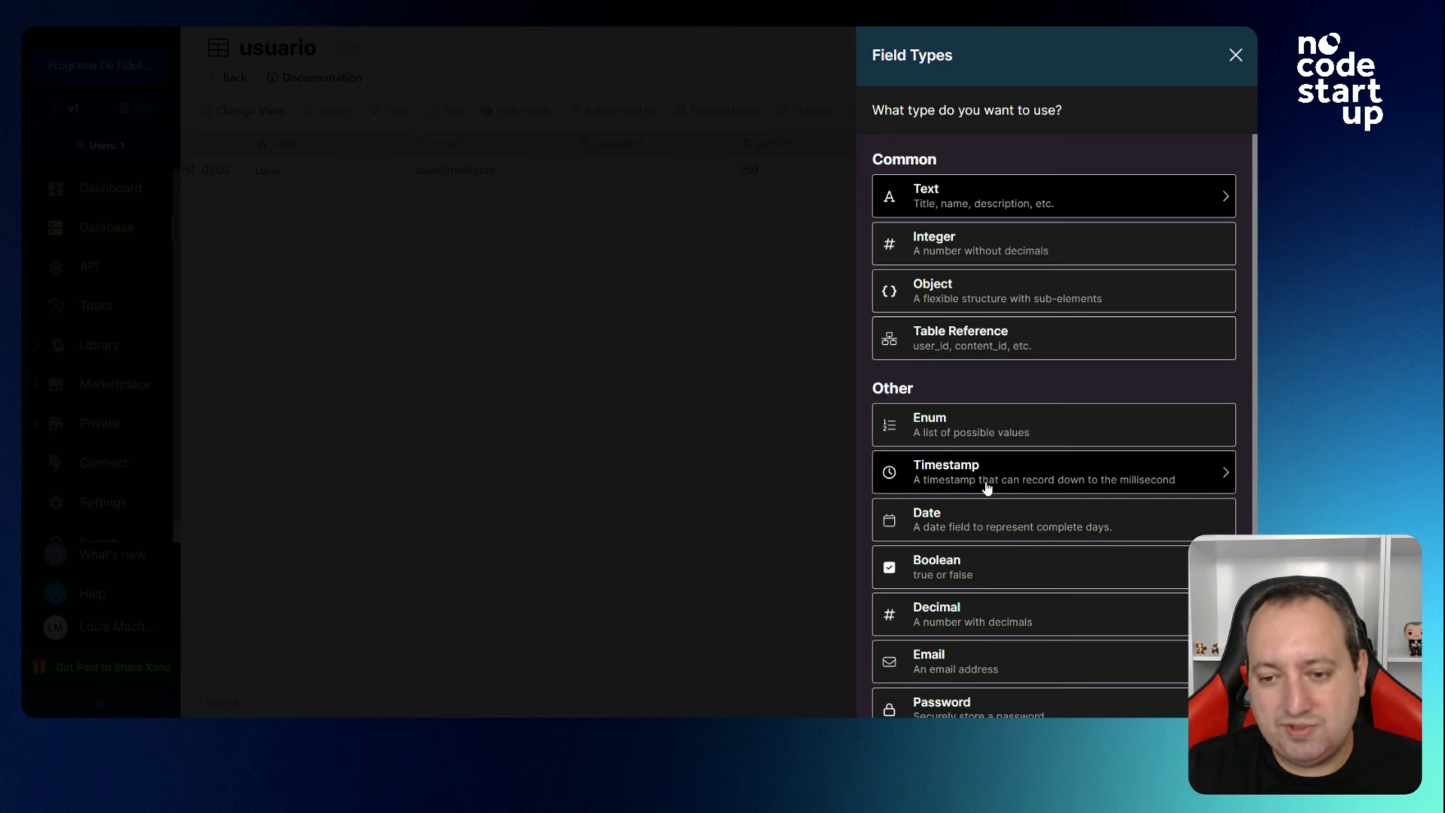
Add a date column named data_nascimento to usuario.
left_click(982, 521)
type("da")
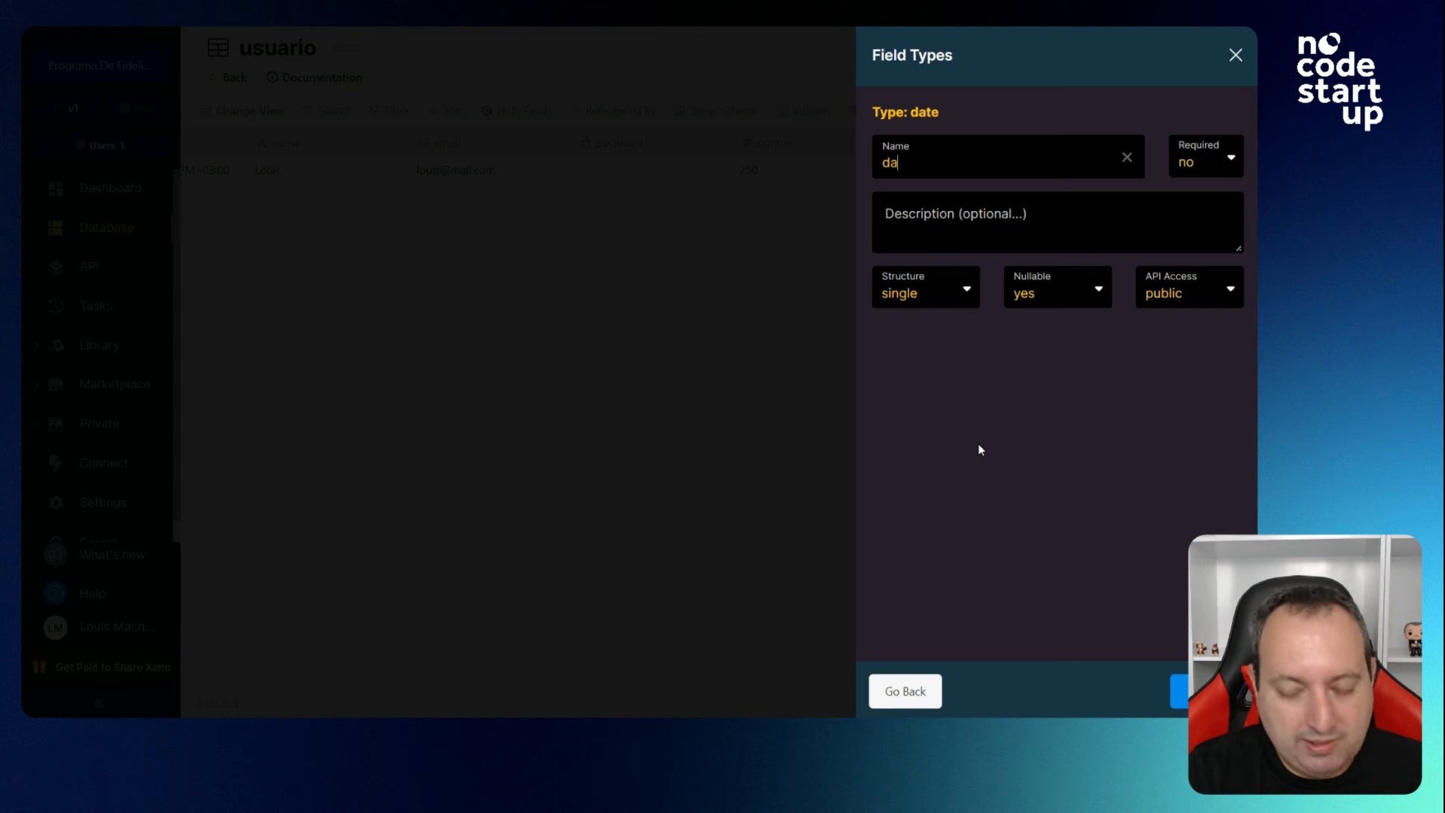
type("ta_nascimento")
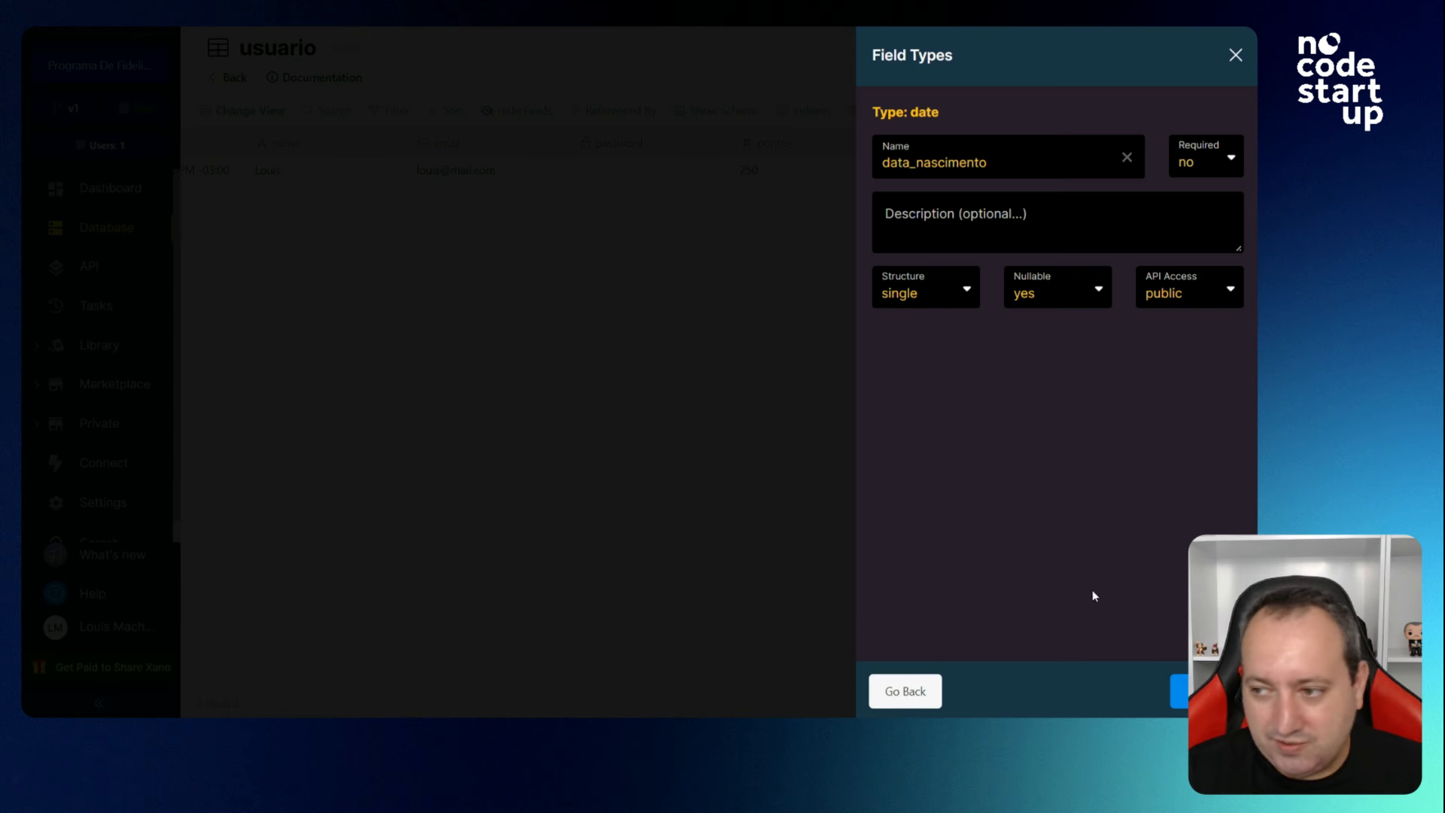
left_click(1175, 693)
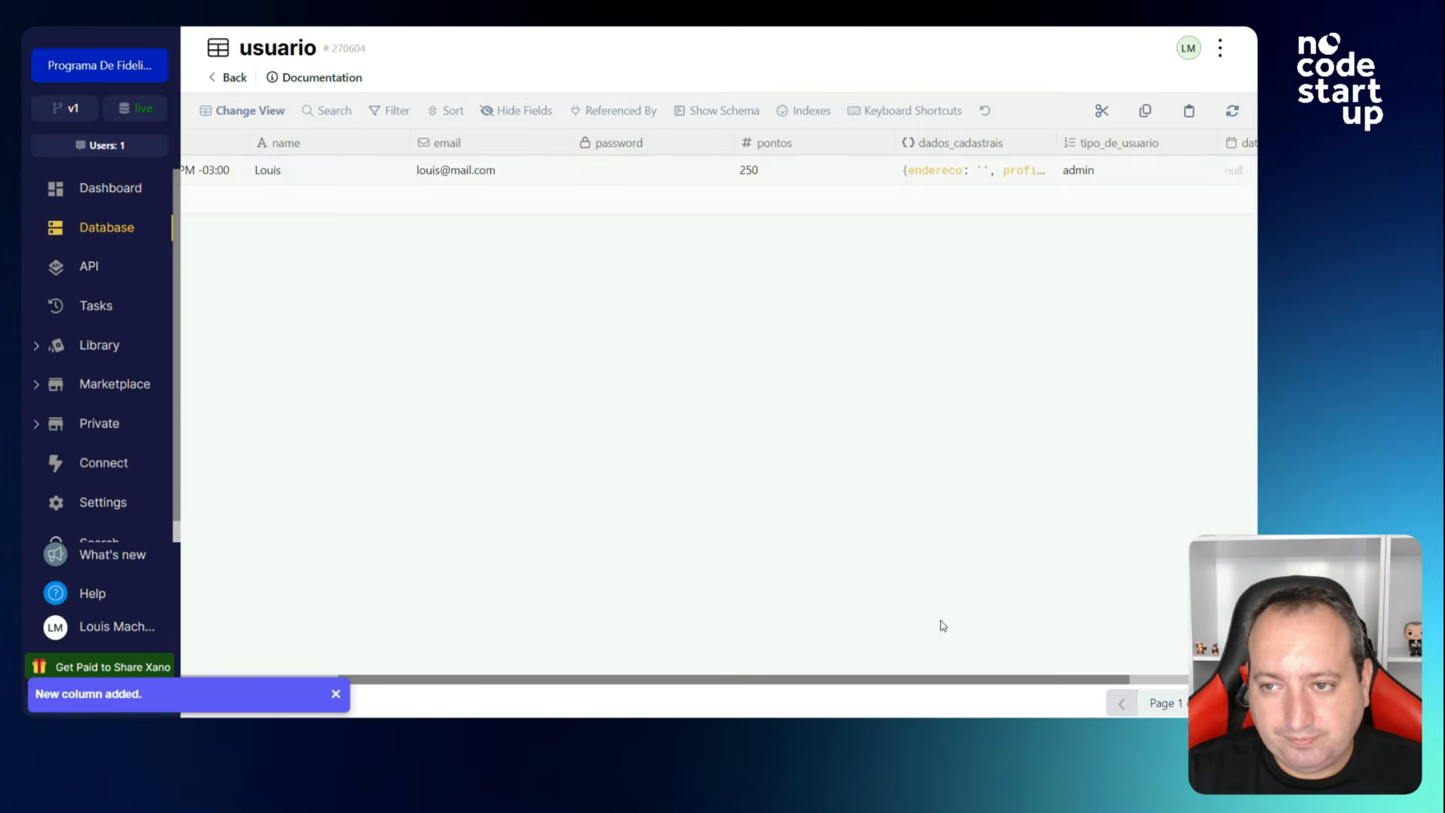
Add a boolean column named email_verificado to usuario.
left_click(1225, 149)
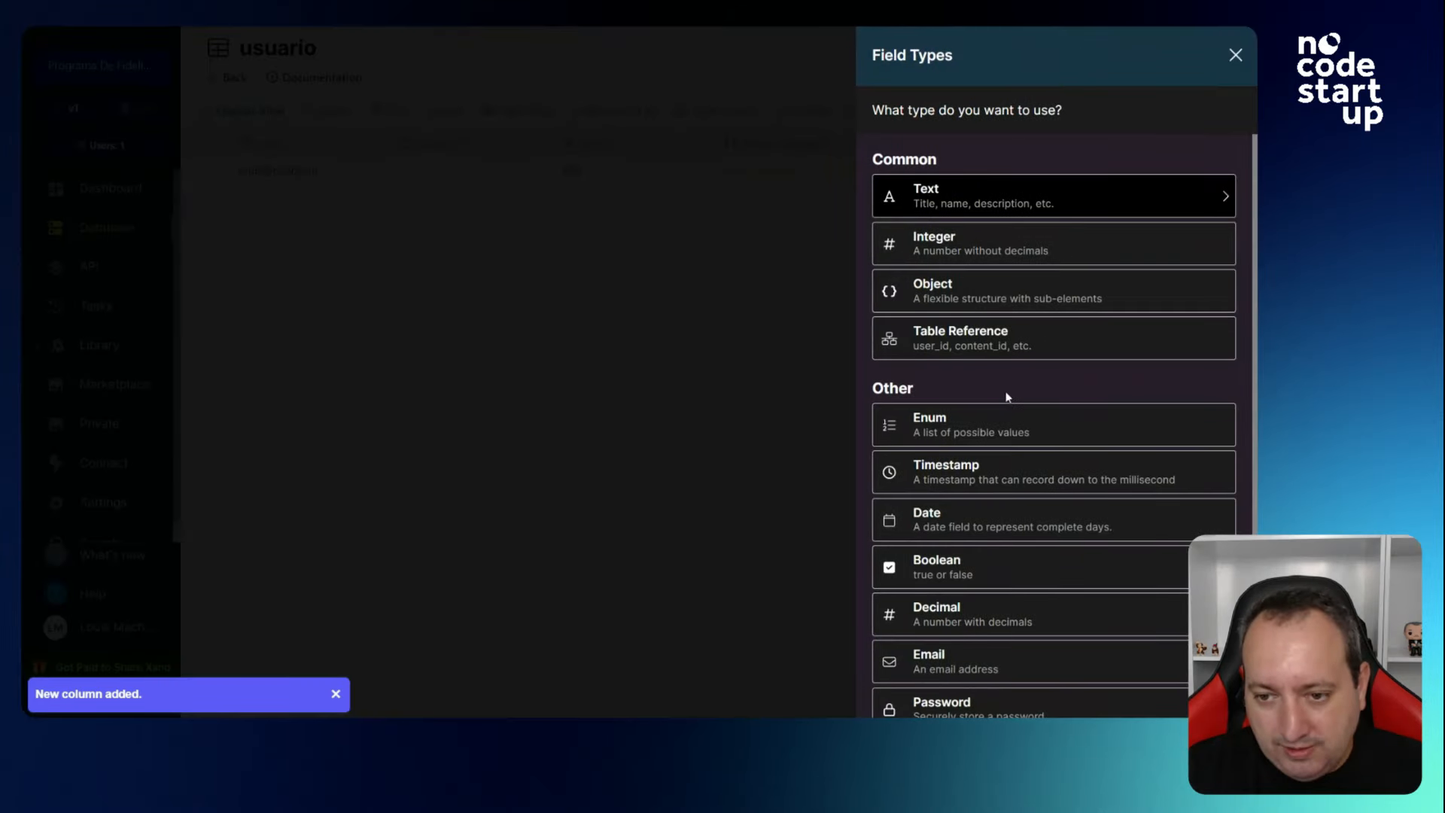
scroll(1007, 398, "down", 2)
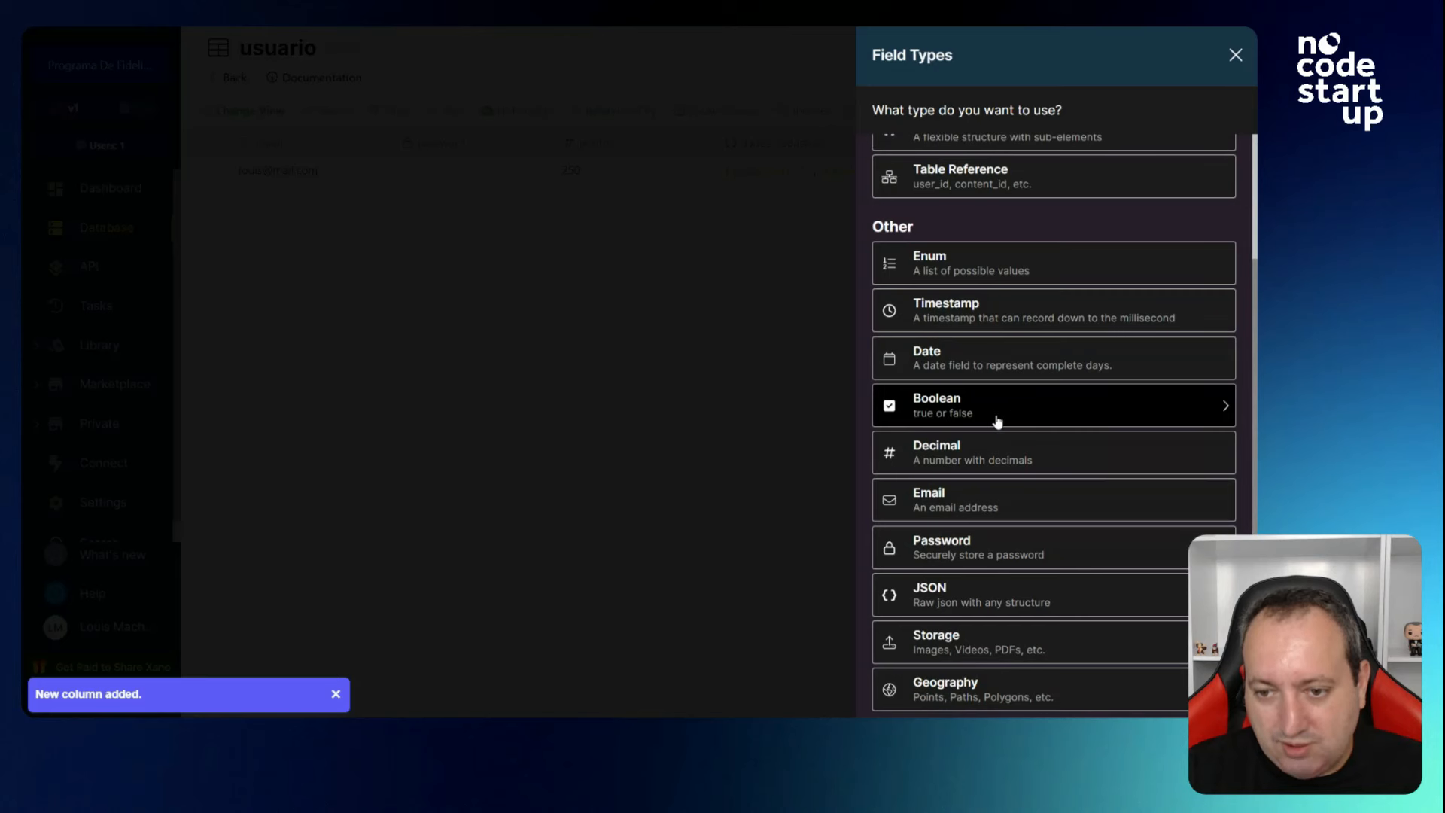
left_click(996, 419)
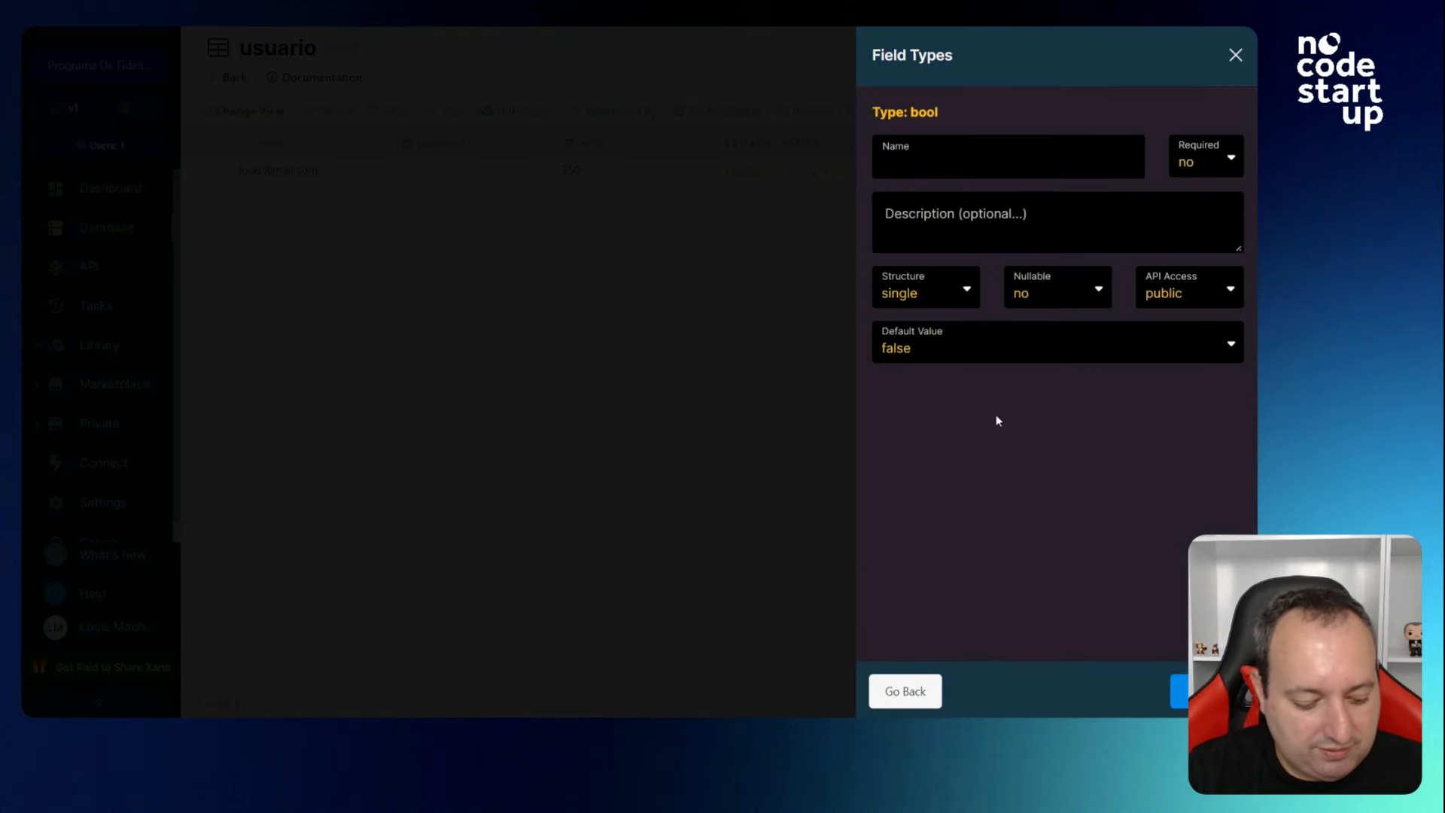
type("email_verificado")
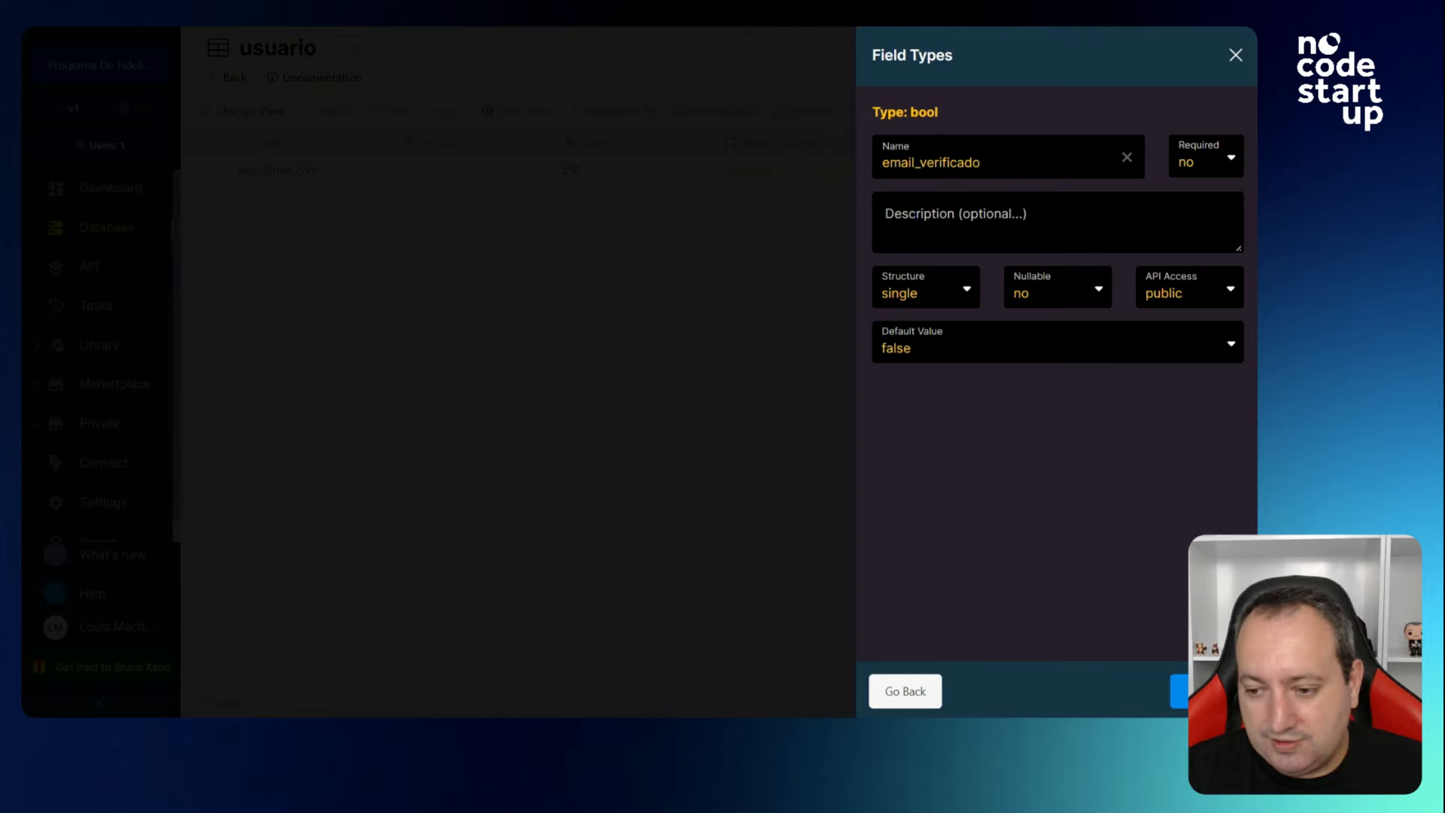
key("Return")
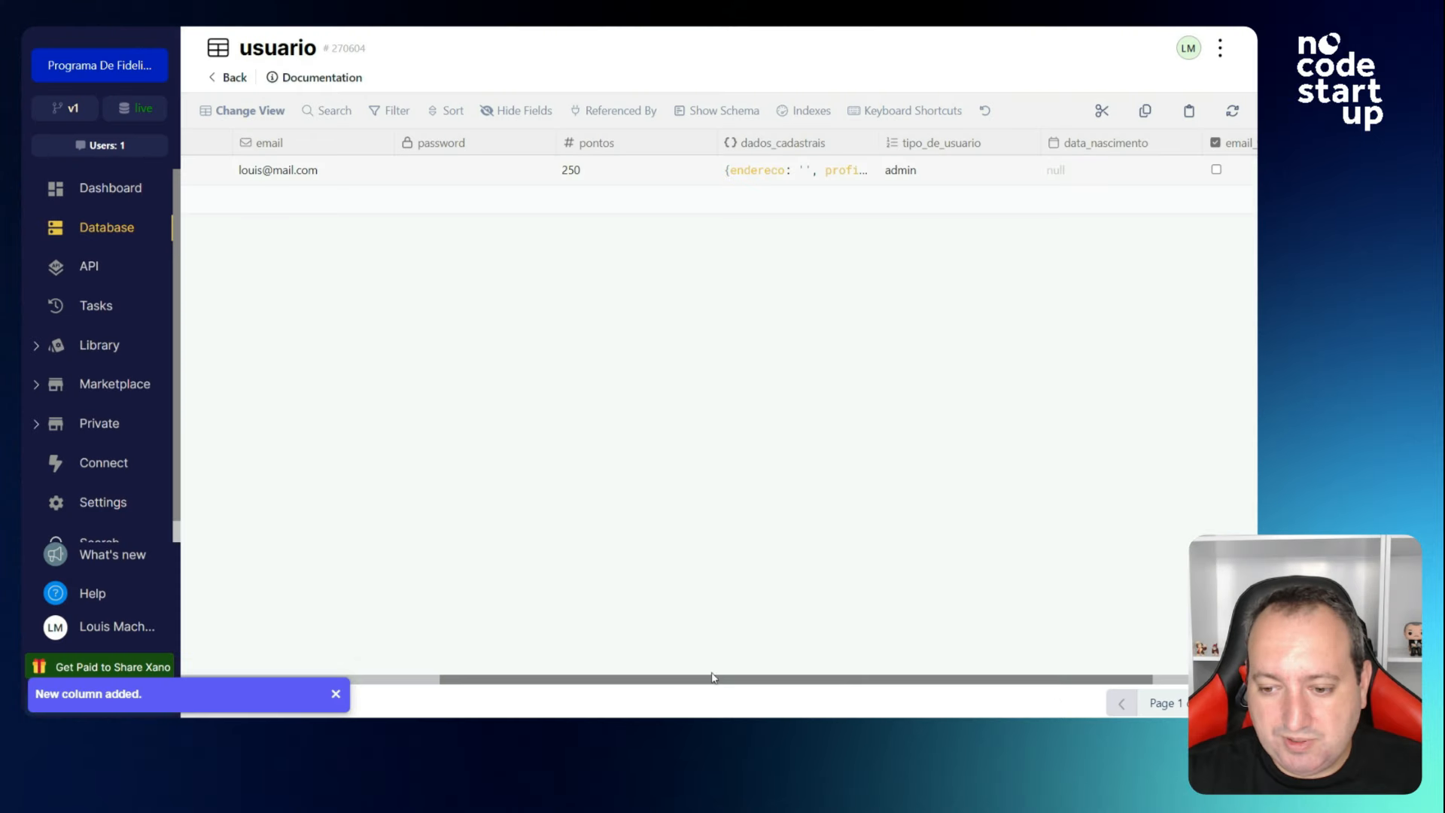
Create a JSON-type column named retorno, fixing a typo in the name.
left_click(1230, 142)
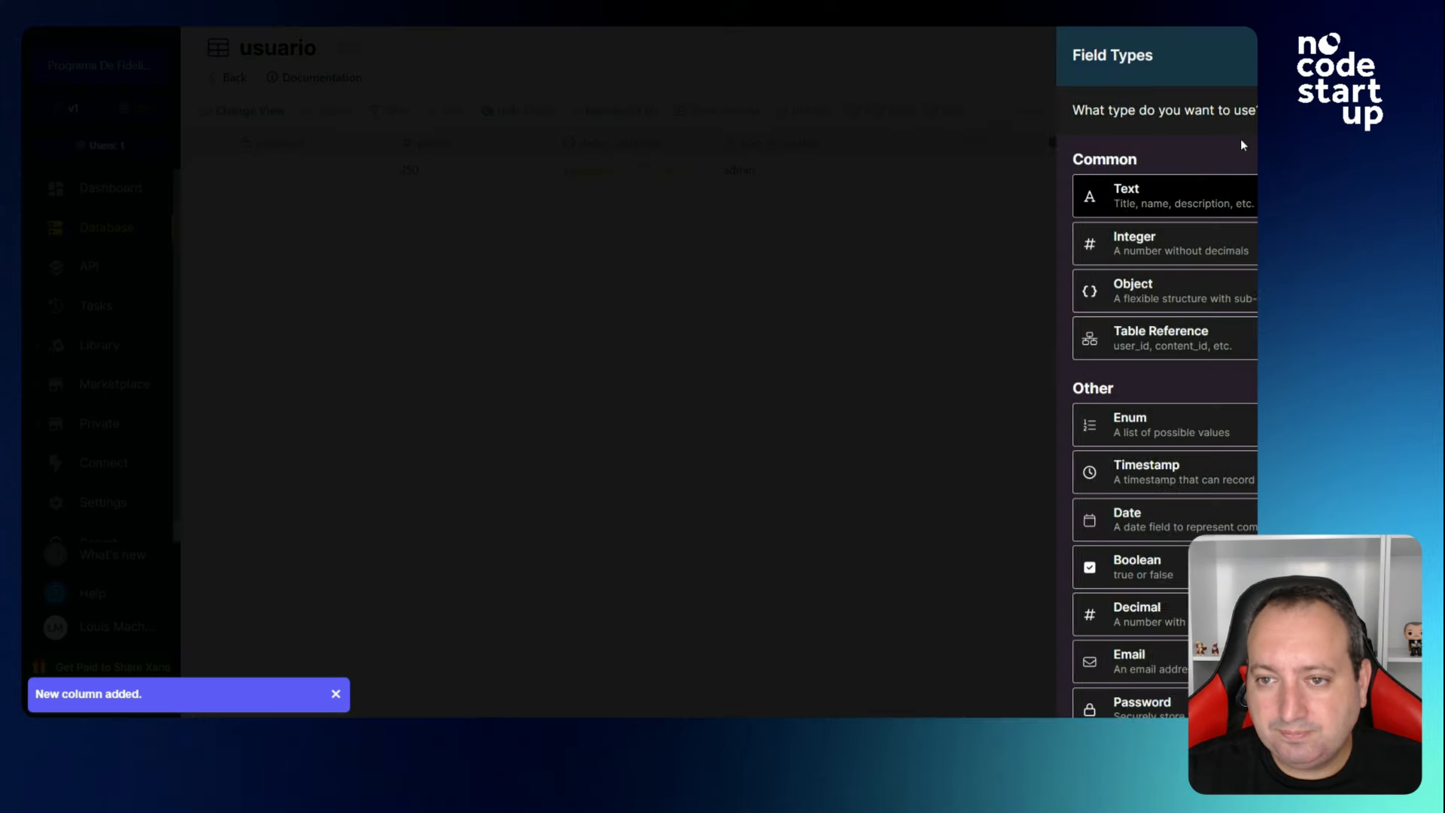
scroll(986, 496, "down", 2)
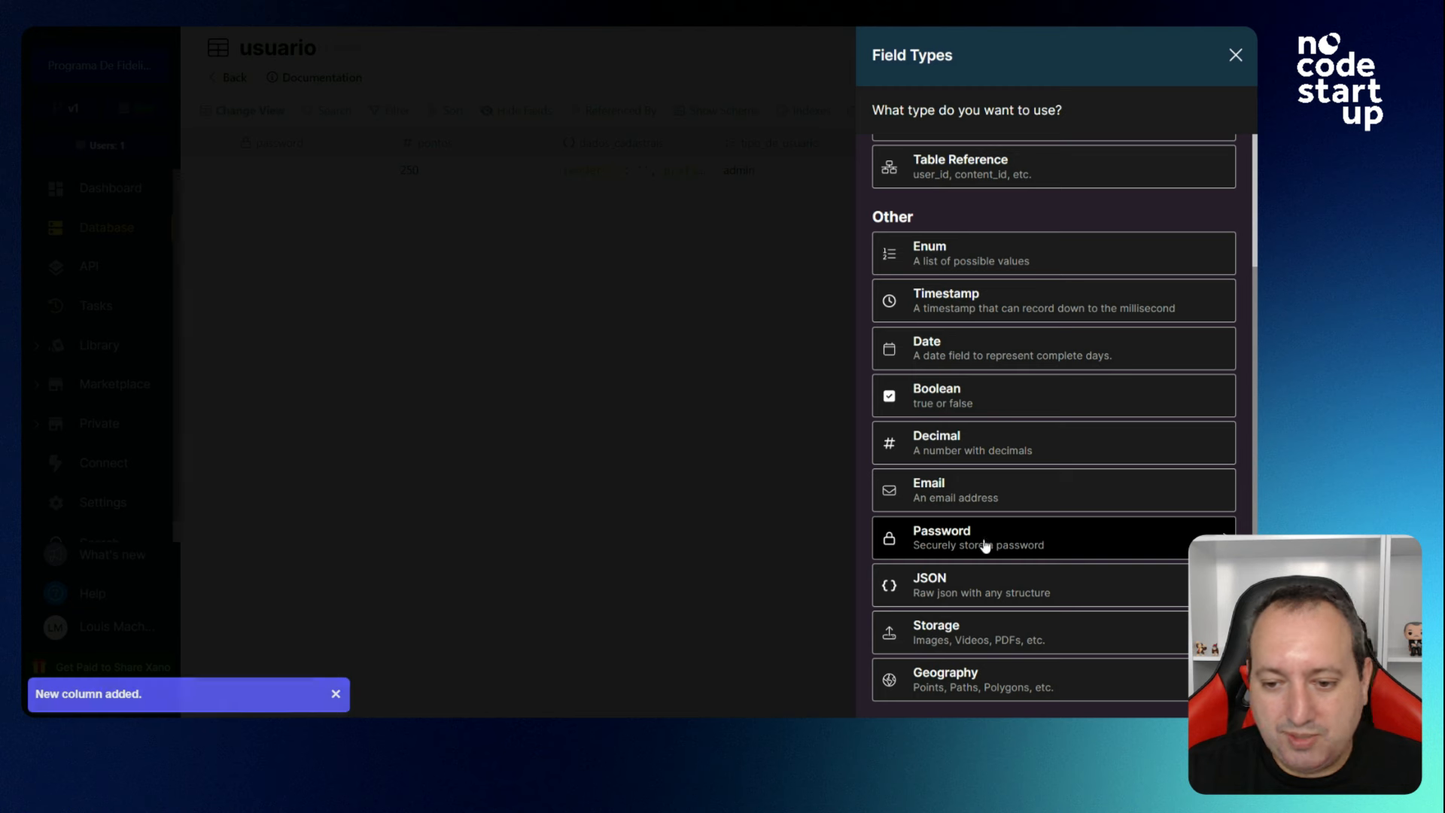
left_click(951, 596)
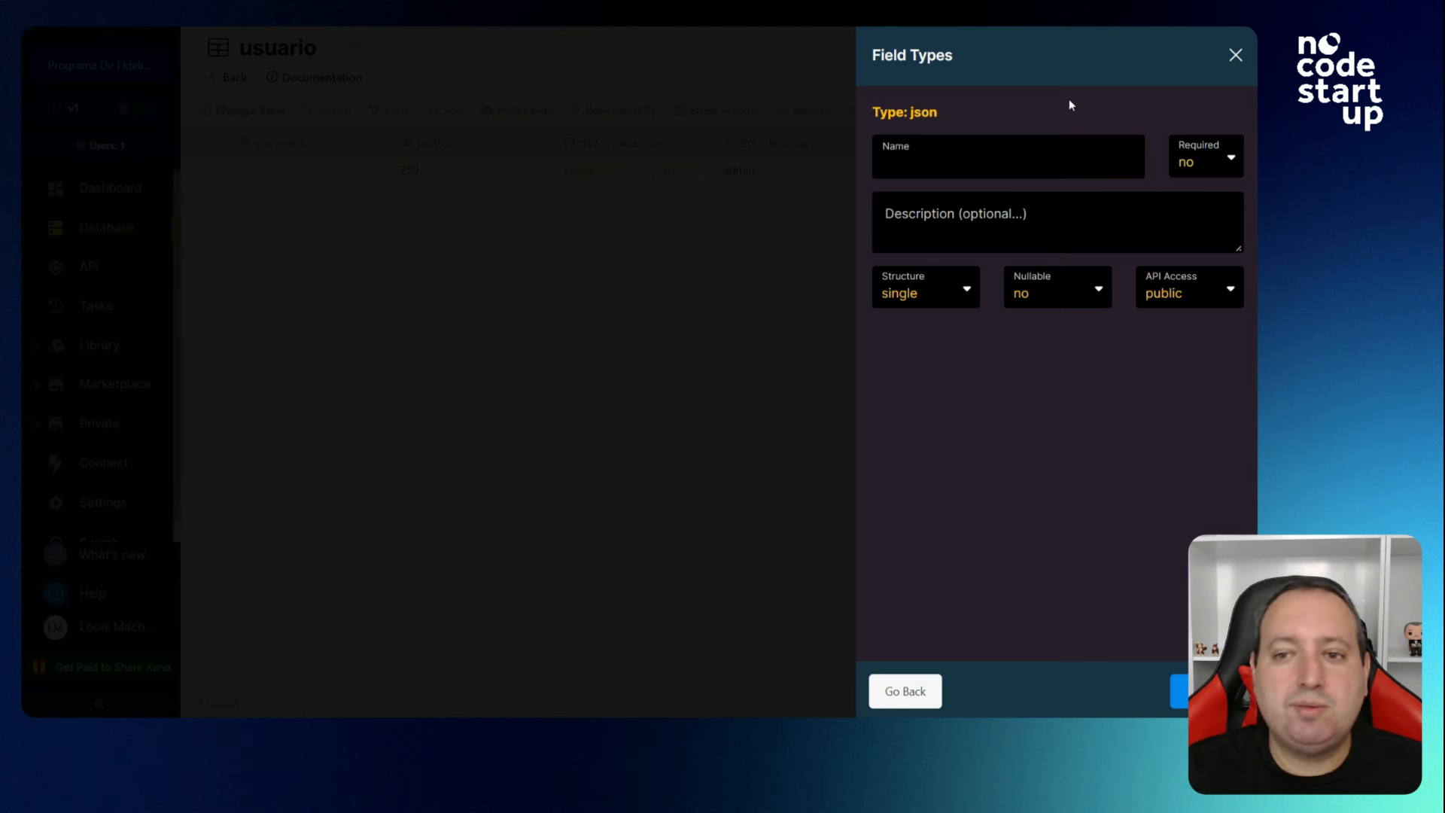
type("rtor")
key("BackSpace")
key("BackSpace")
key("BackSpace")
type("er")
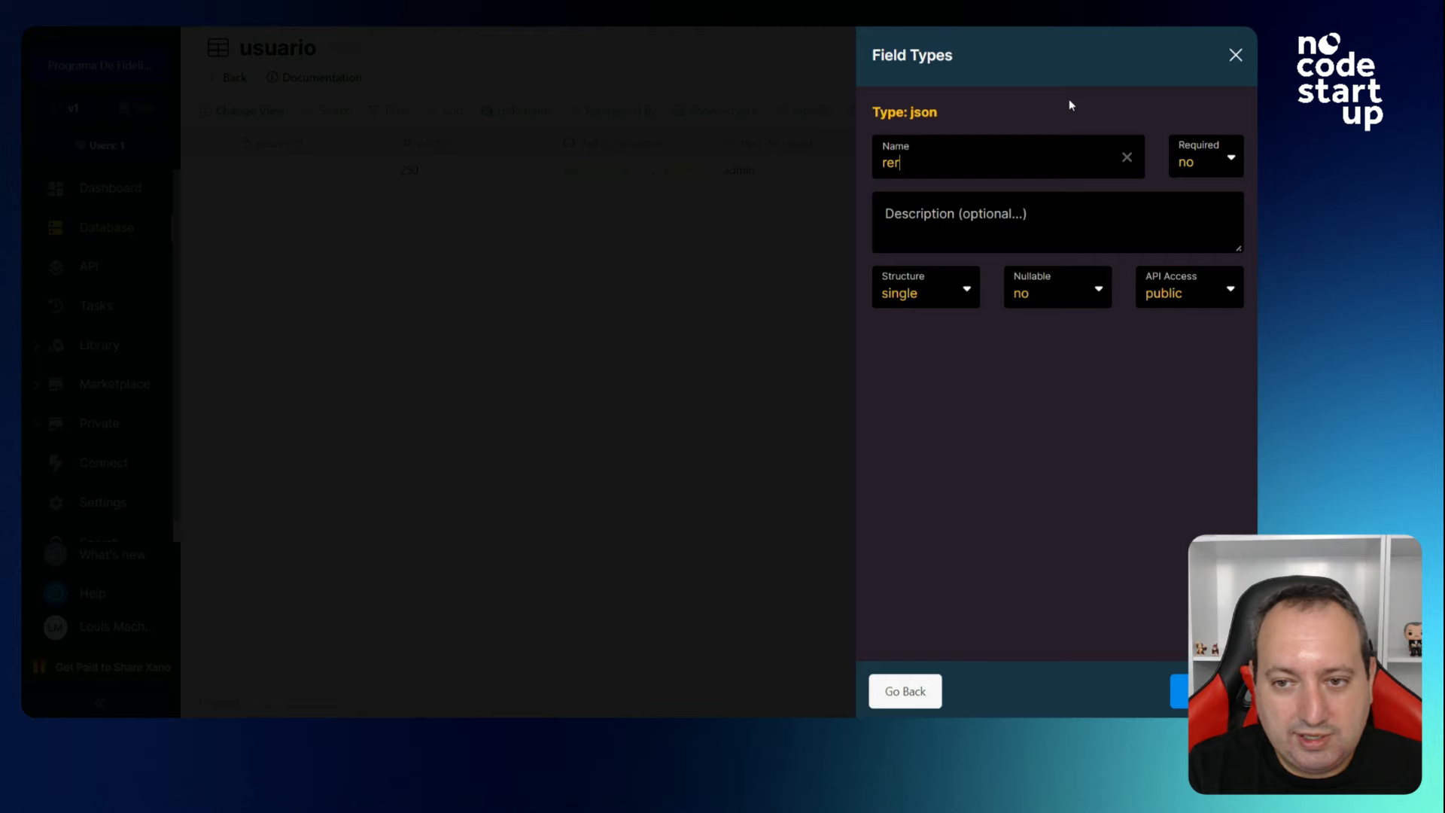
type("orno")
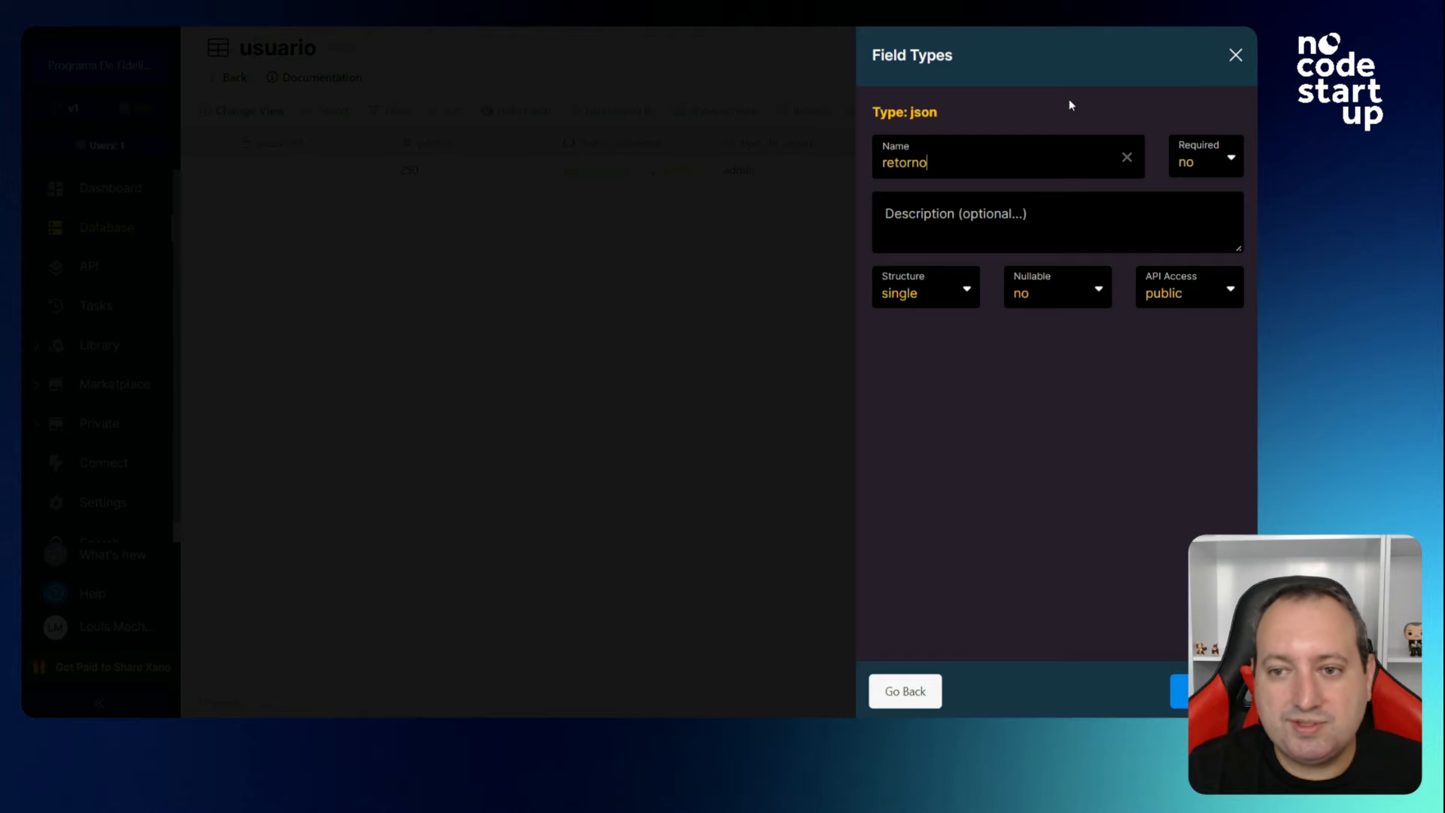
left_click(1179, 691)
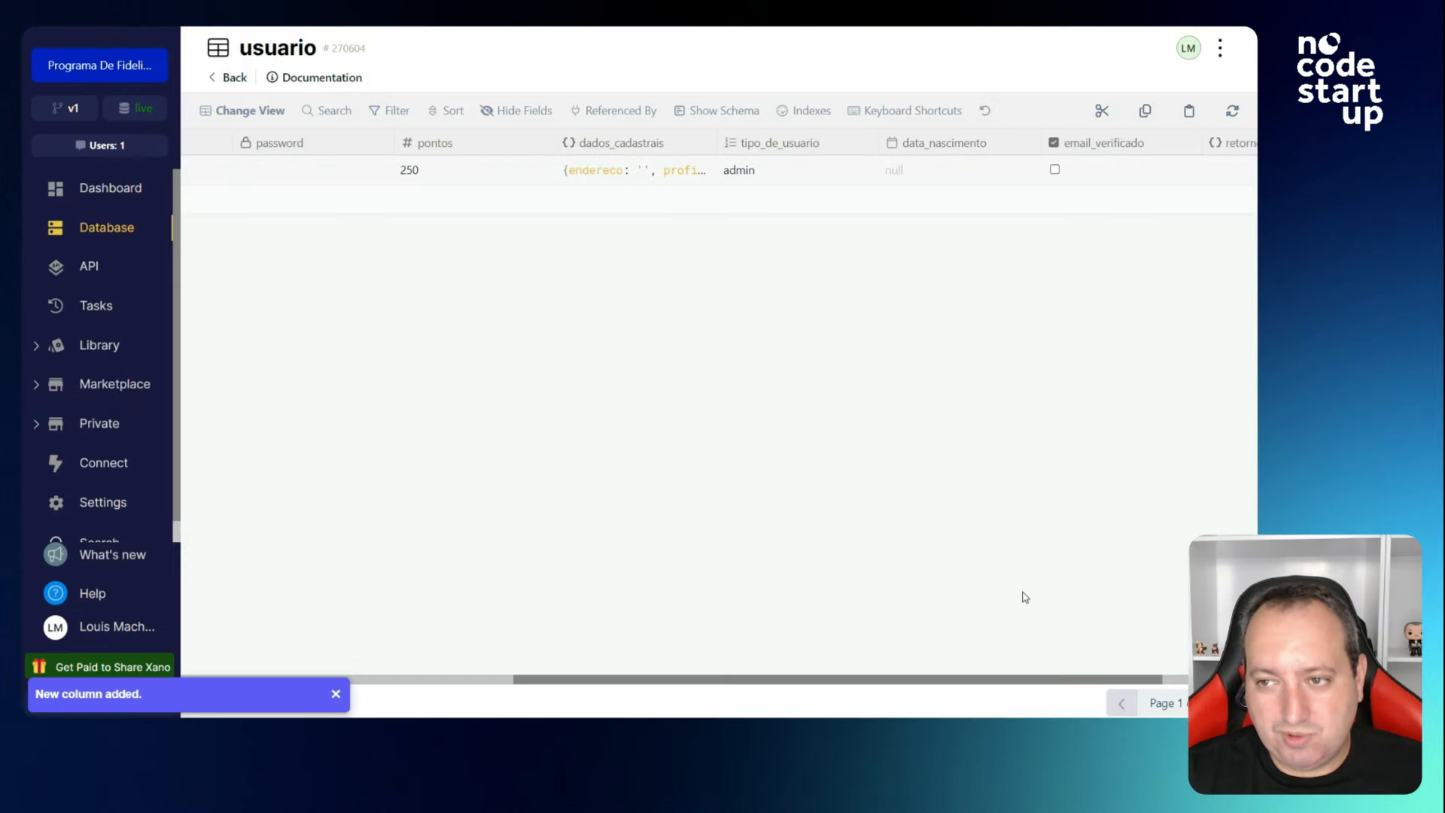
scroll(995, 687, "right", 3)
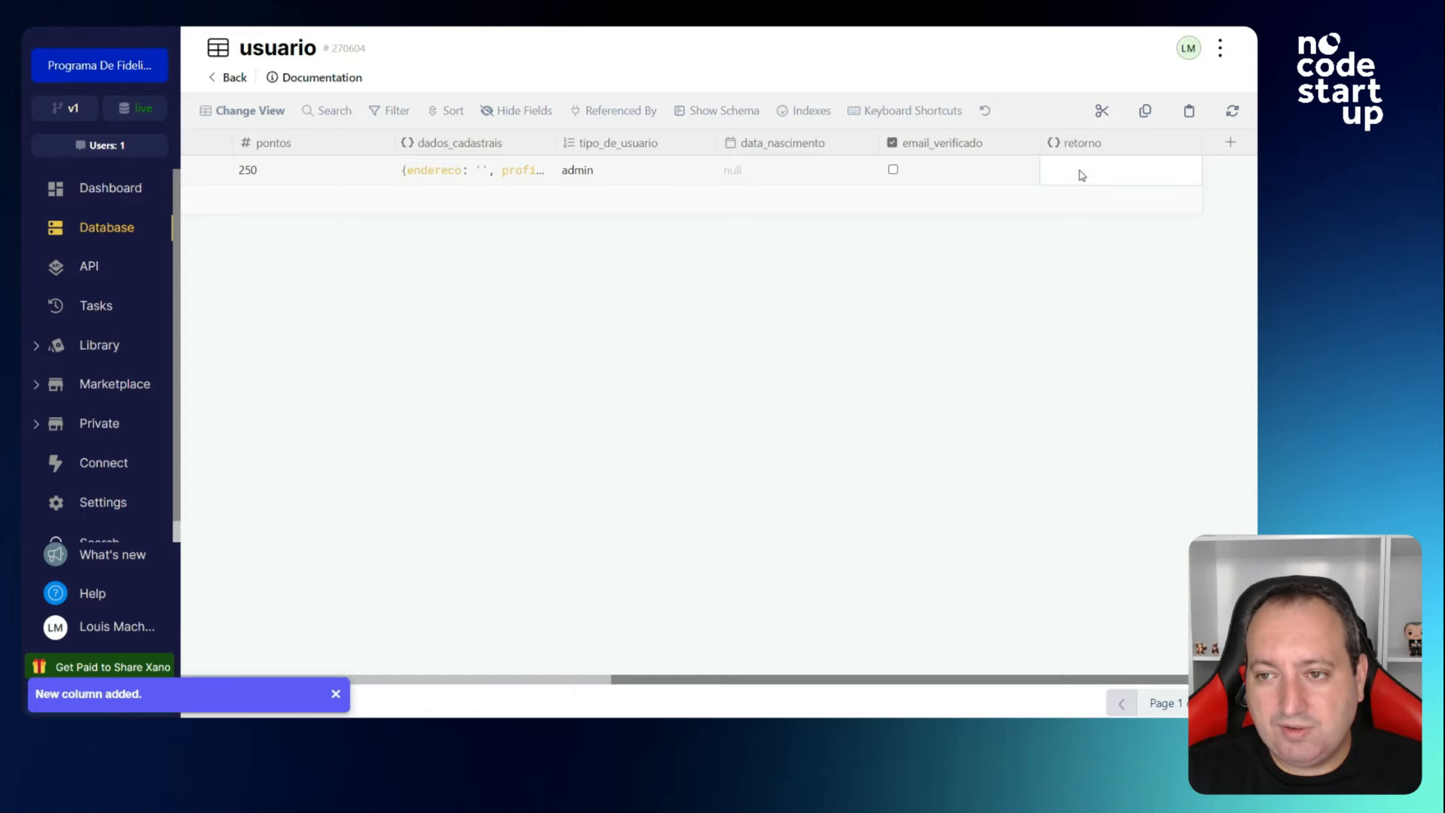
double_click(1080, 172)
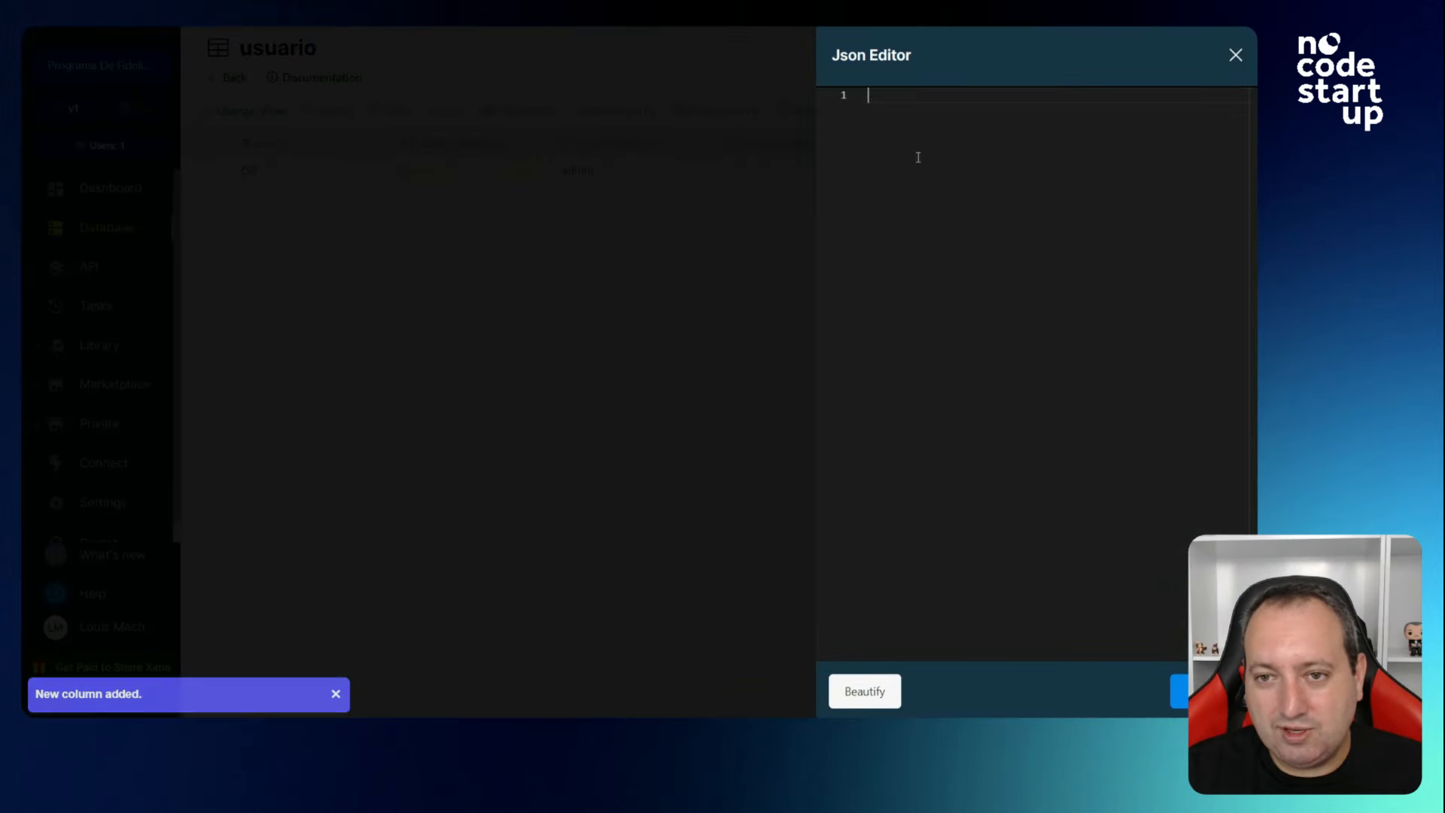
Add a Storage > Image Metadata field named foto_perfil as a public file.
left_click(1235, 54)
left_click(1229, 143)
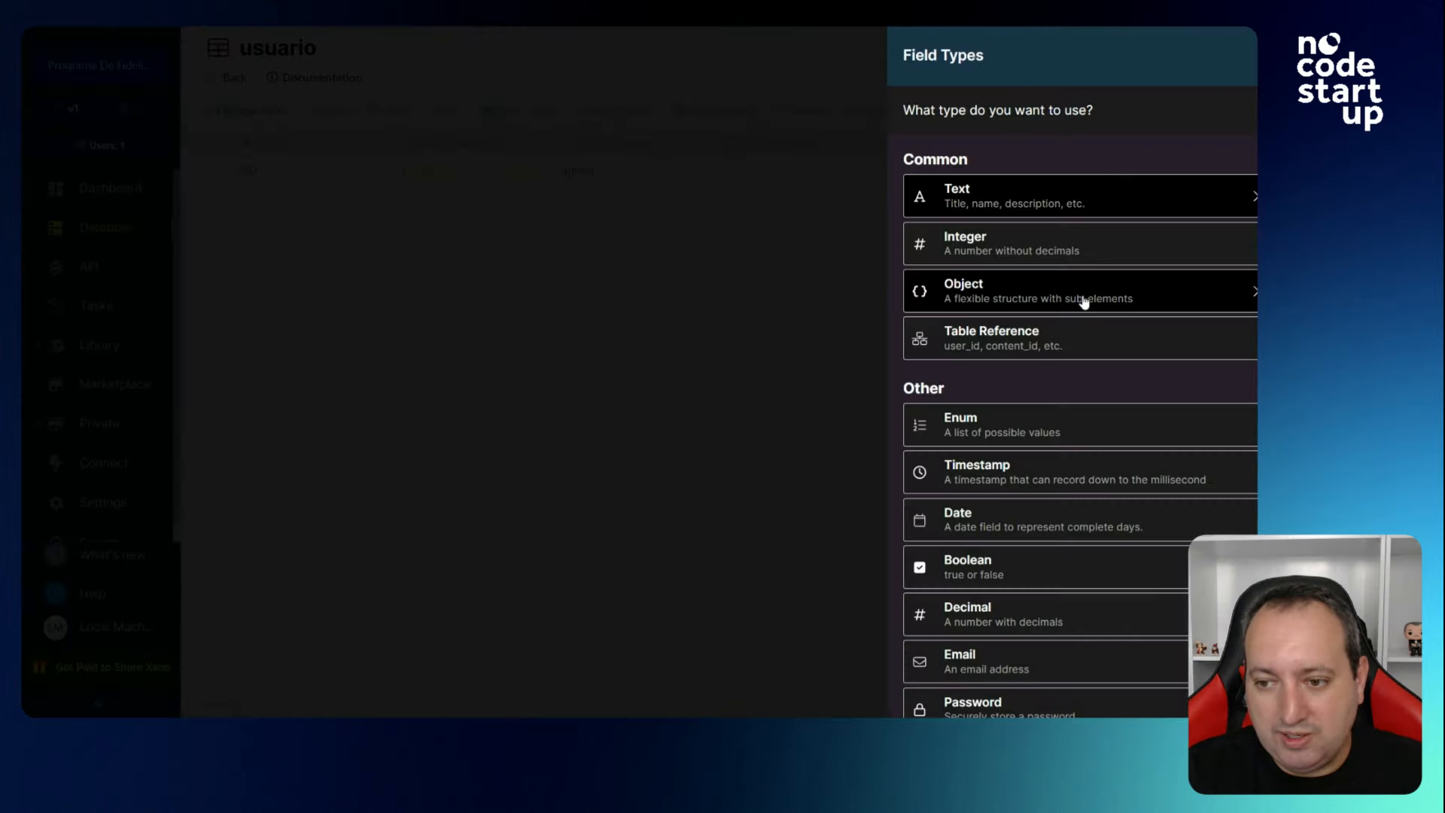
scroll(1058, 316, "down", 3)
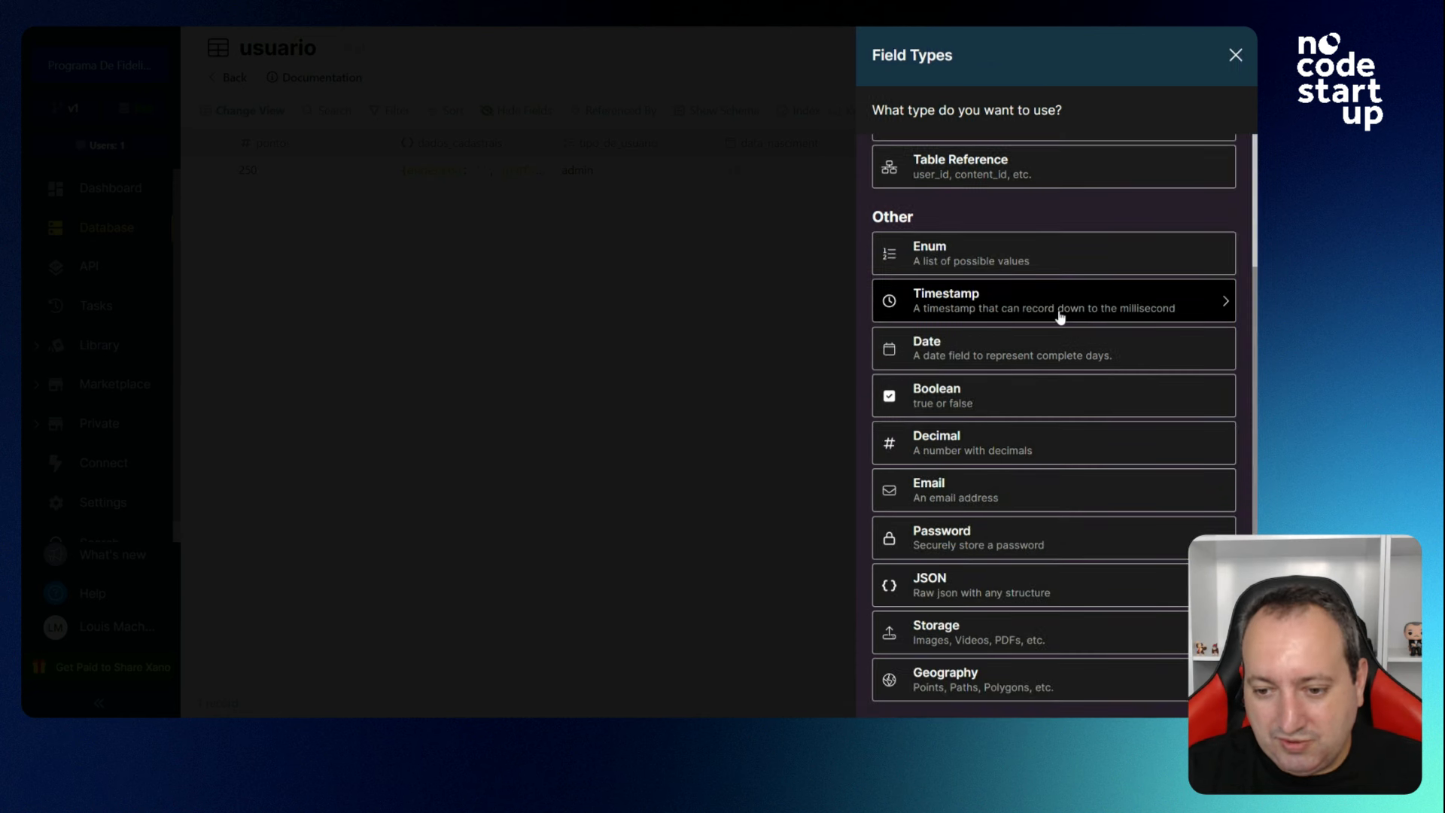
left_click(985, 645)
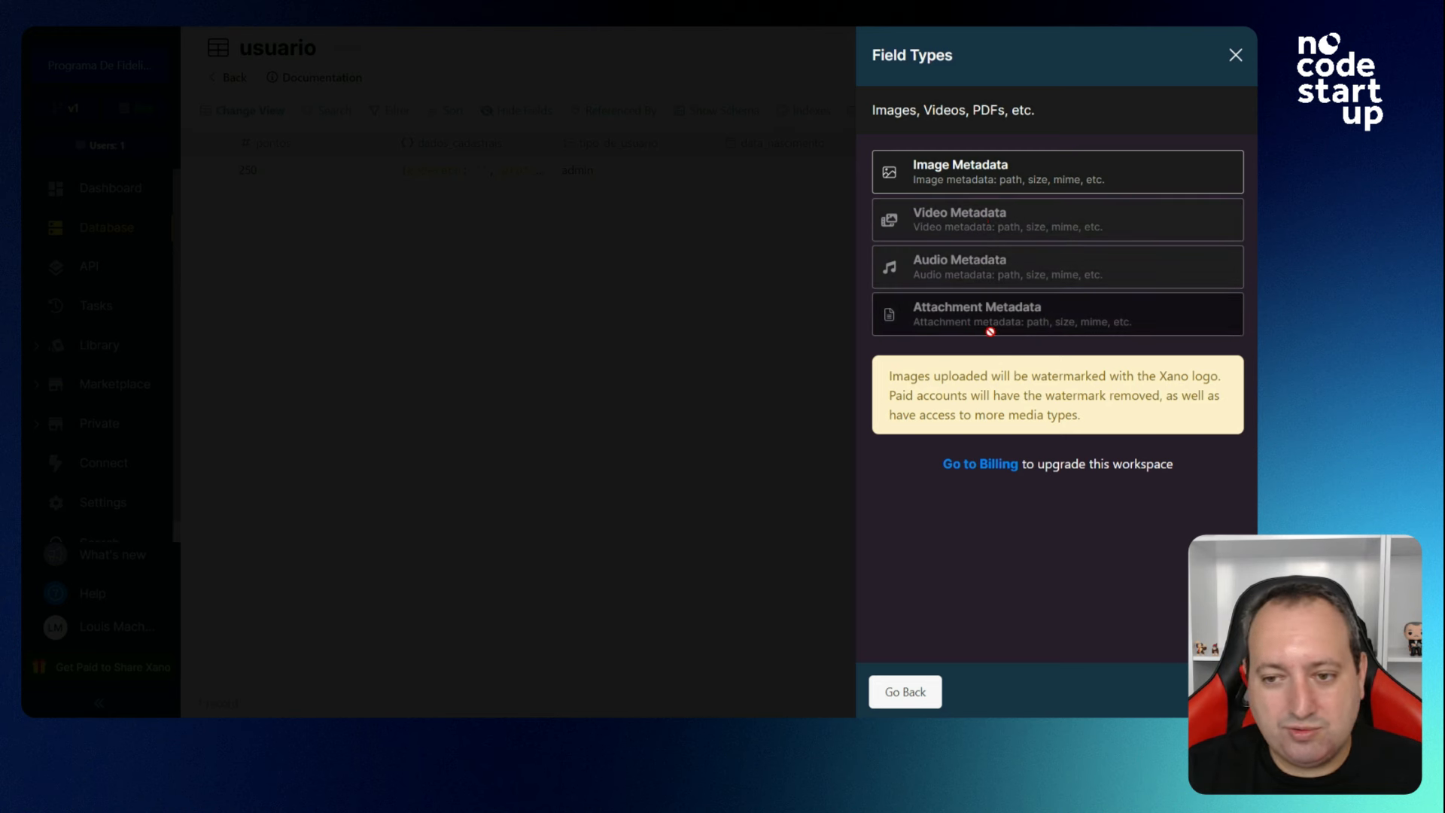
left_click(966, 181)
type("f")
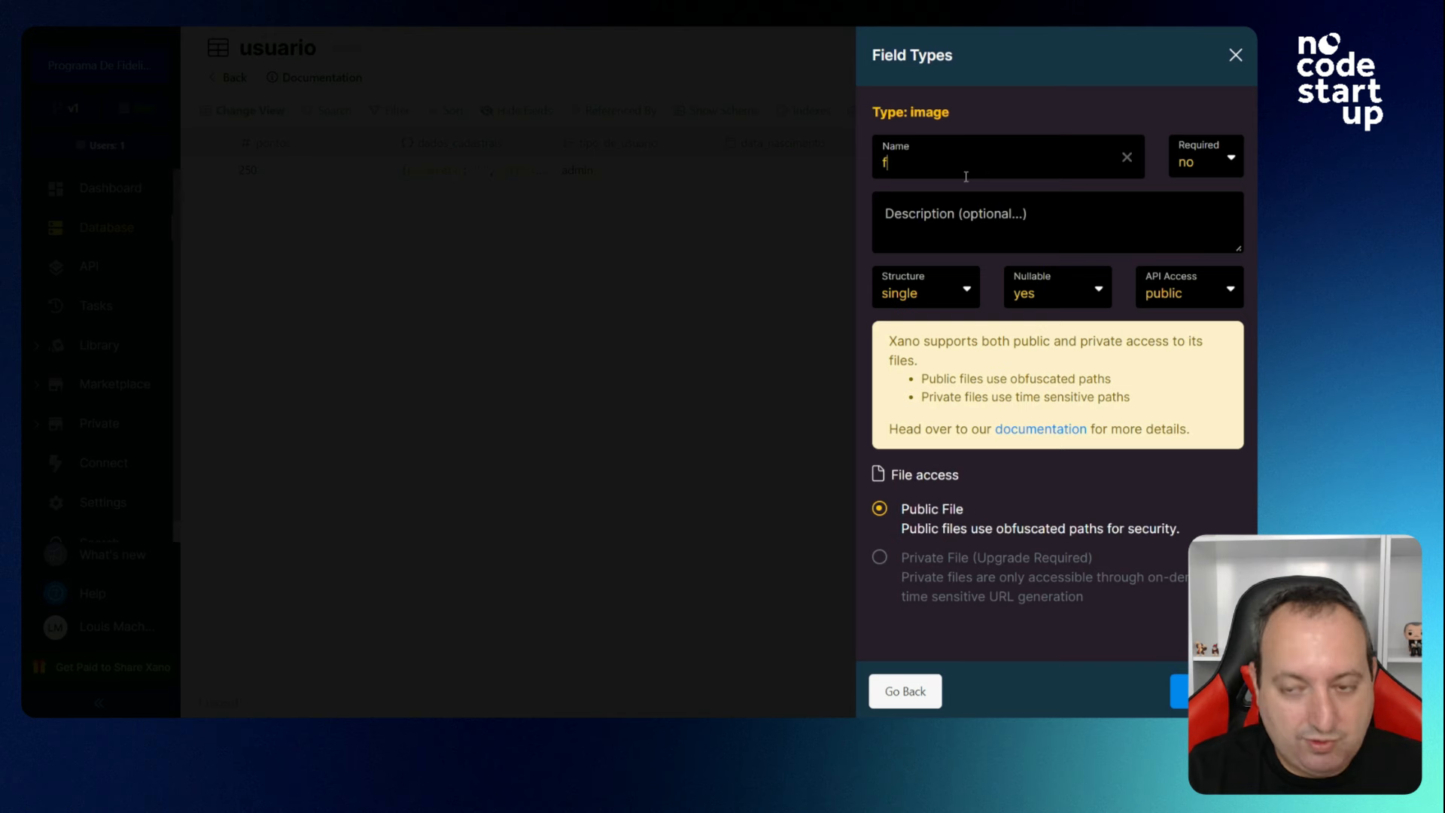
type("oto_perfil")
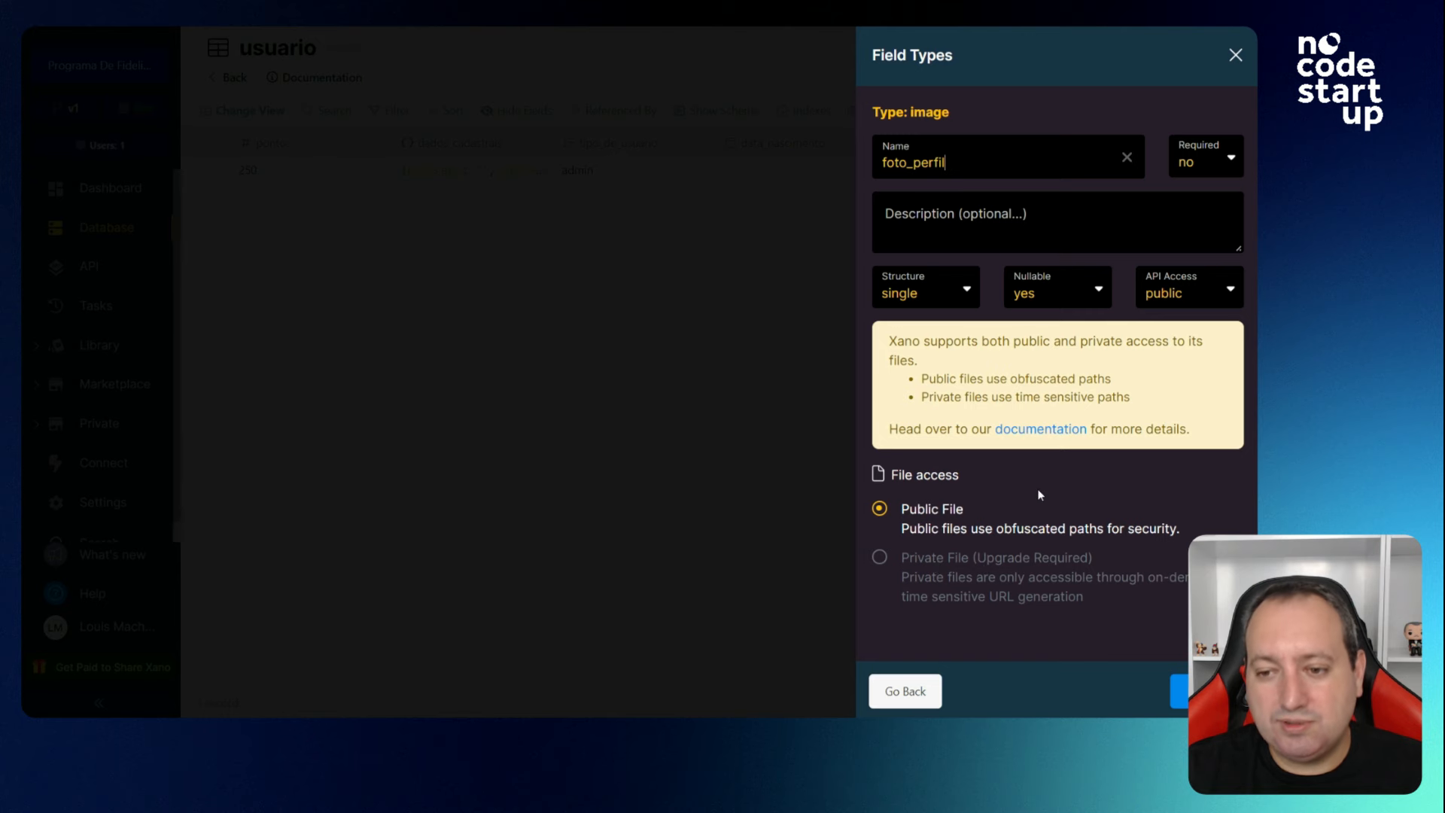
left_click(1178, 691)
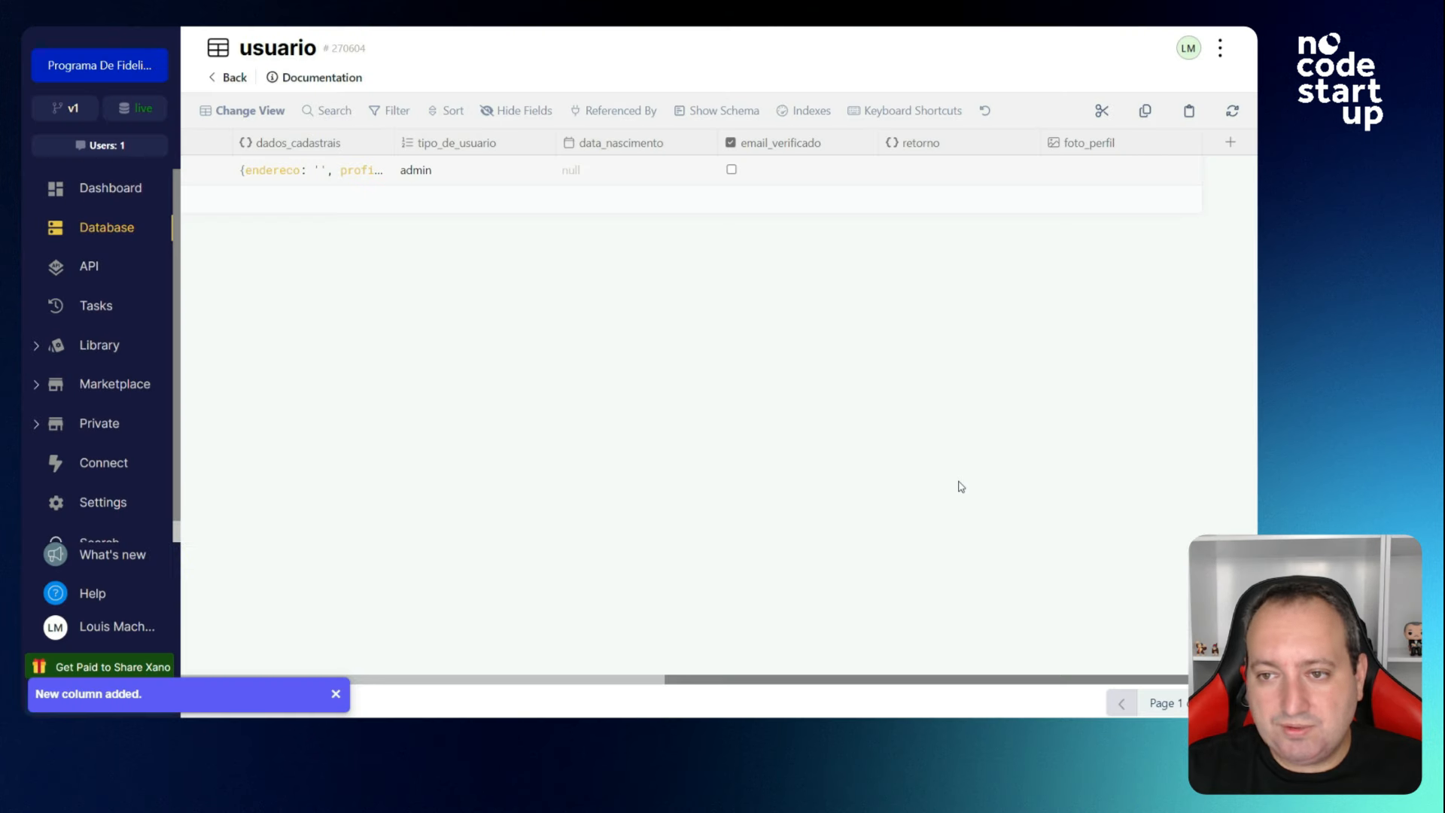
Open the loja table and add a text field named nome.
left_click_drag(872, 683, 235, 85)
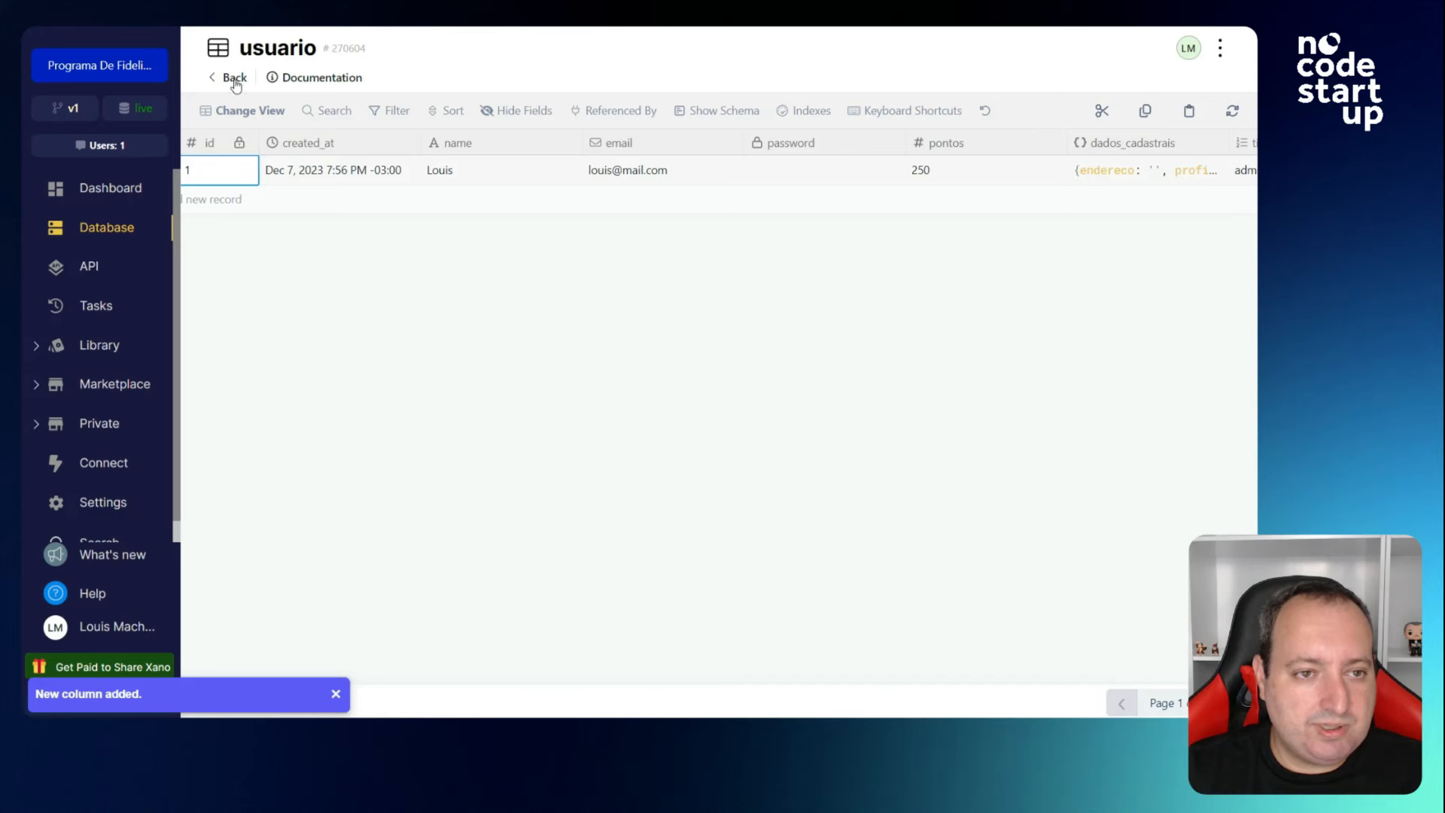
left_click(234, 79)
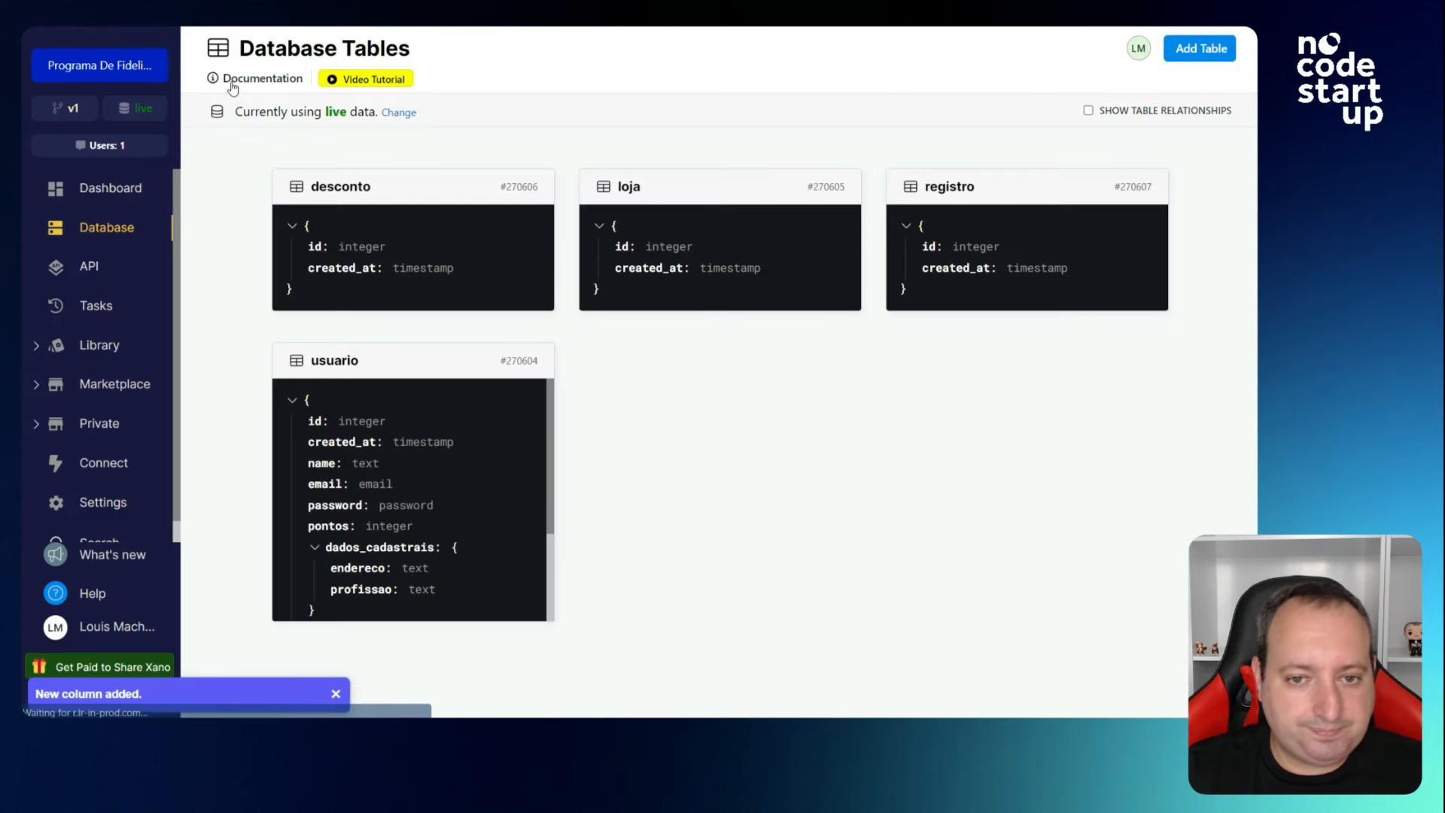
left_click(657, 251)
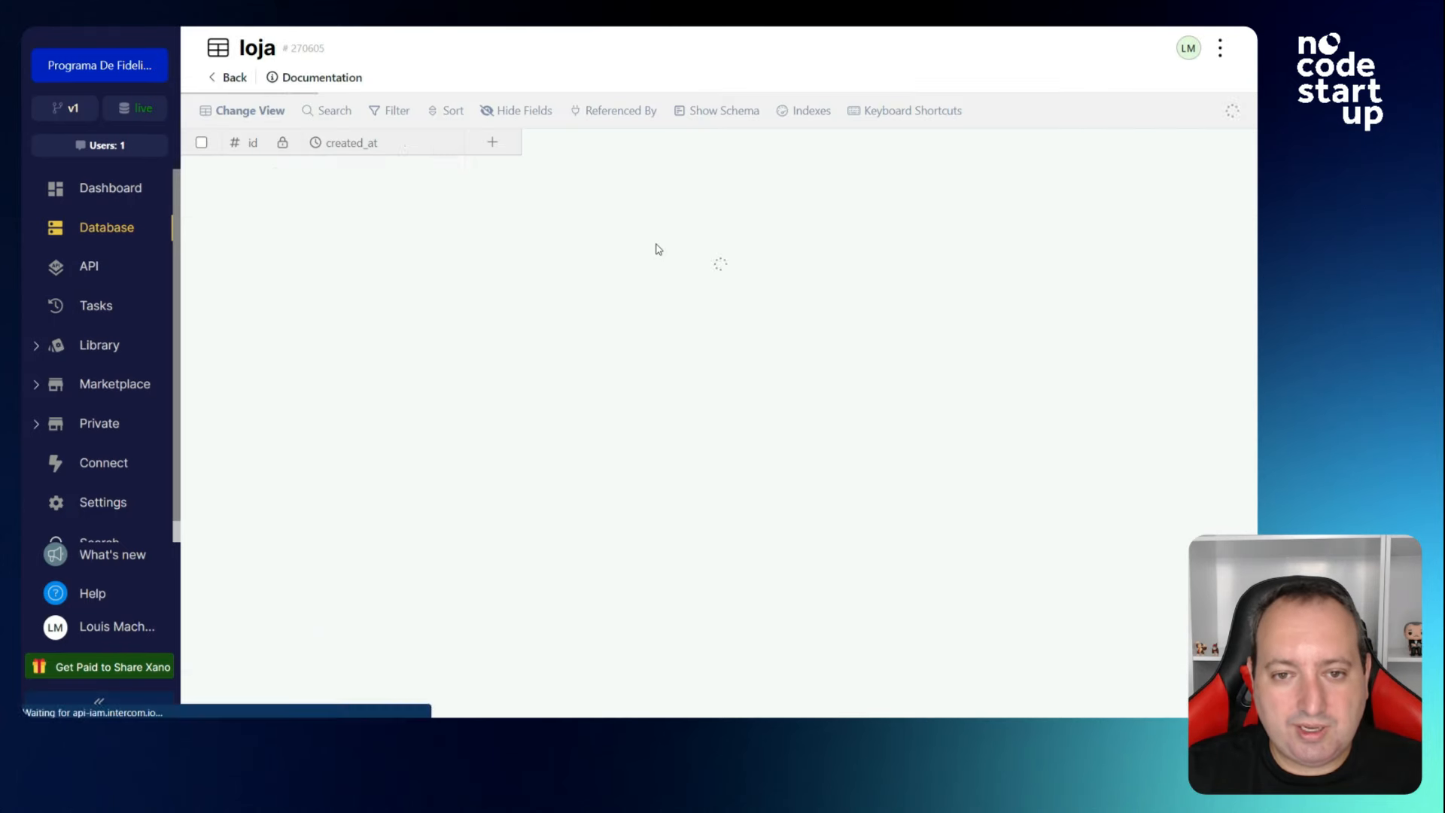
left_click(492, 142)
left_click(953, 198)
type("nome")
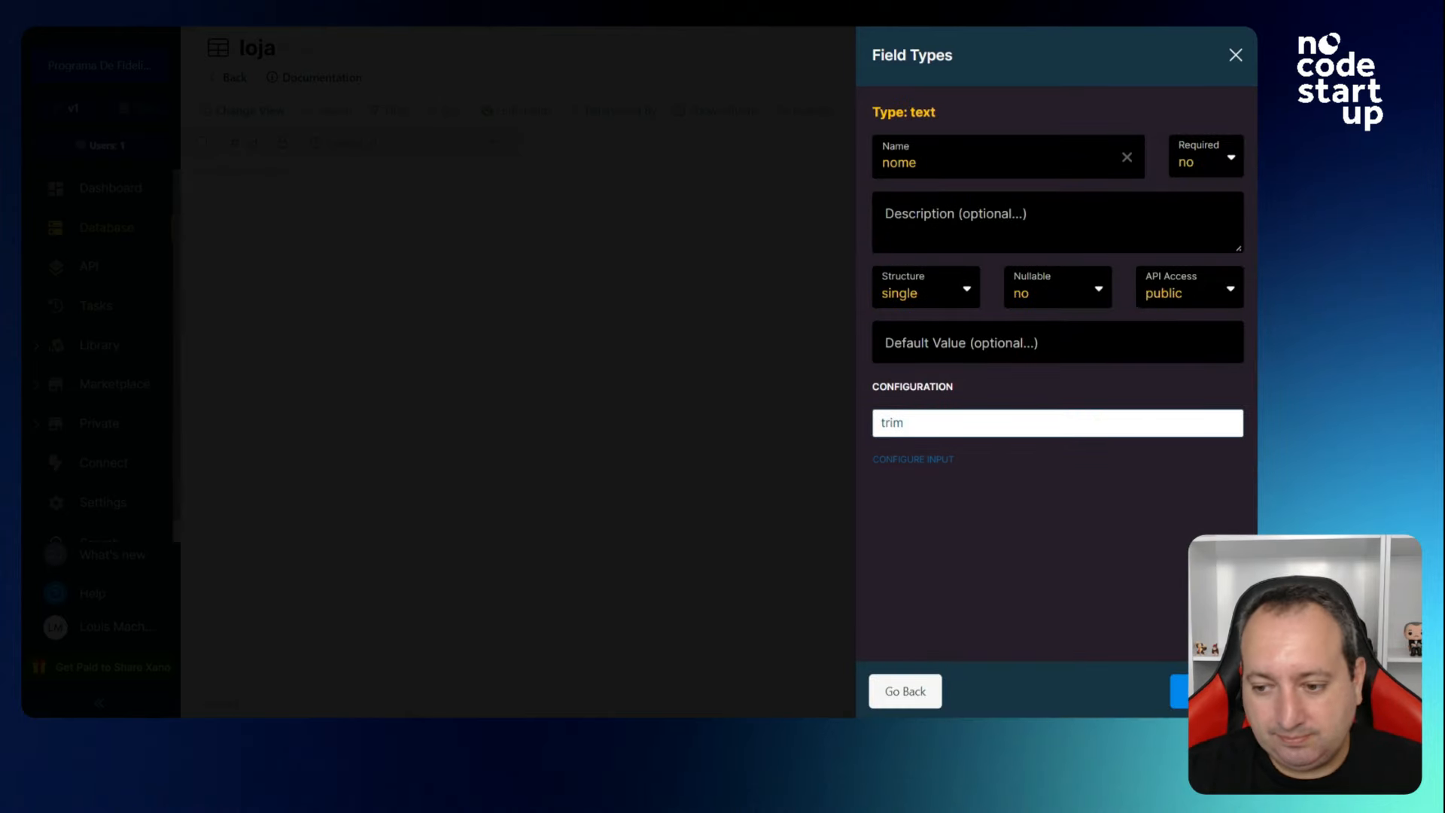
key("Return")
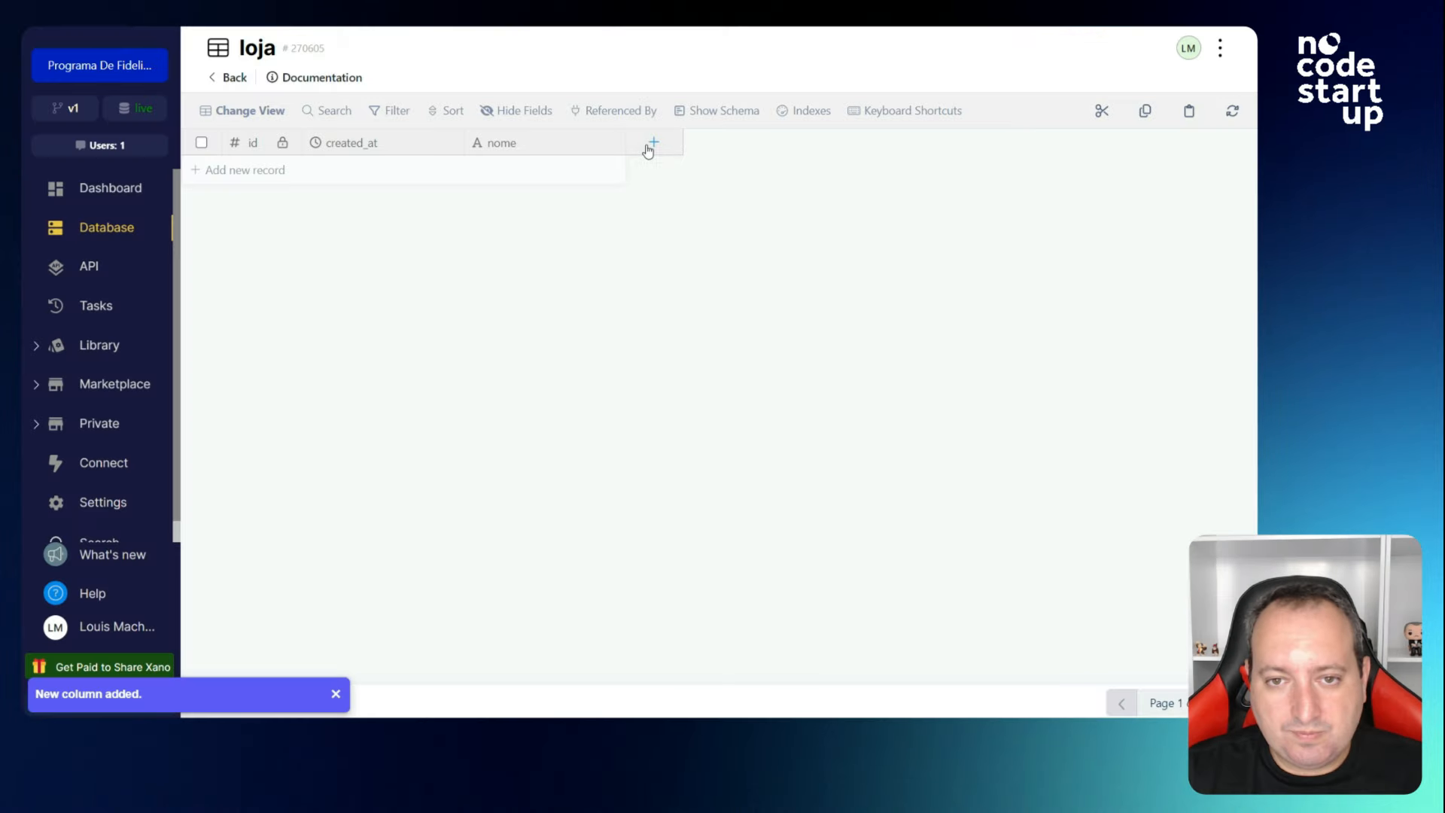
Add an Image Metadata storage field named logo, then return to the tables overview.
left_click(645, 143)
scroll(1031, 489, "down", 3)
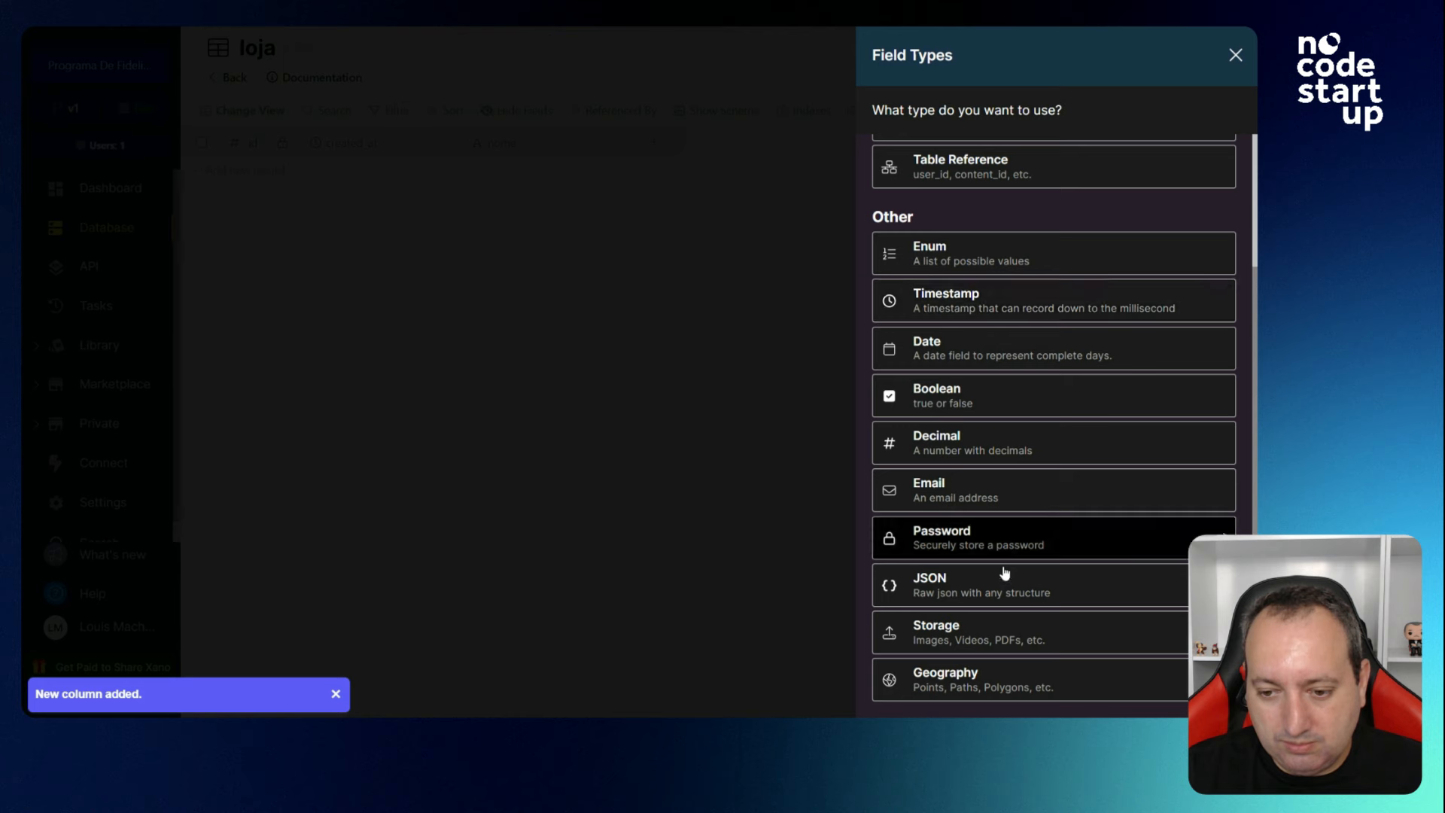
left_click(995, 641)
left_click(977, 184)
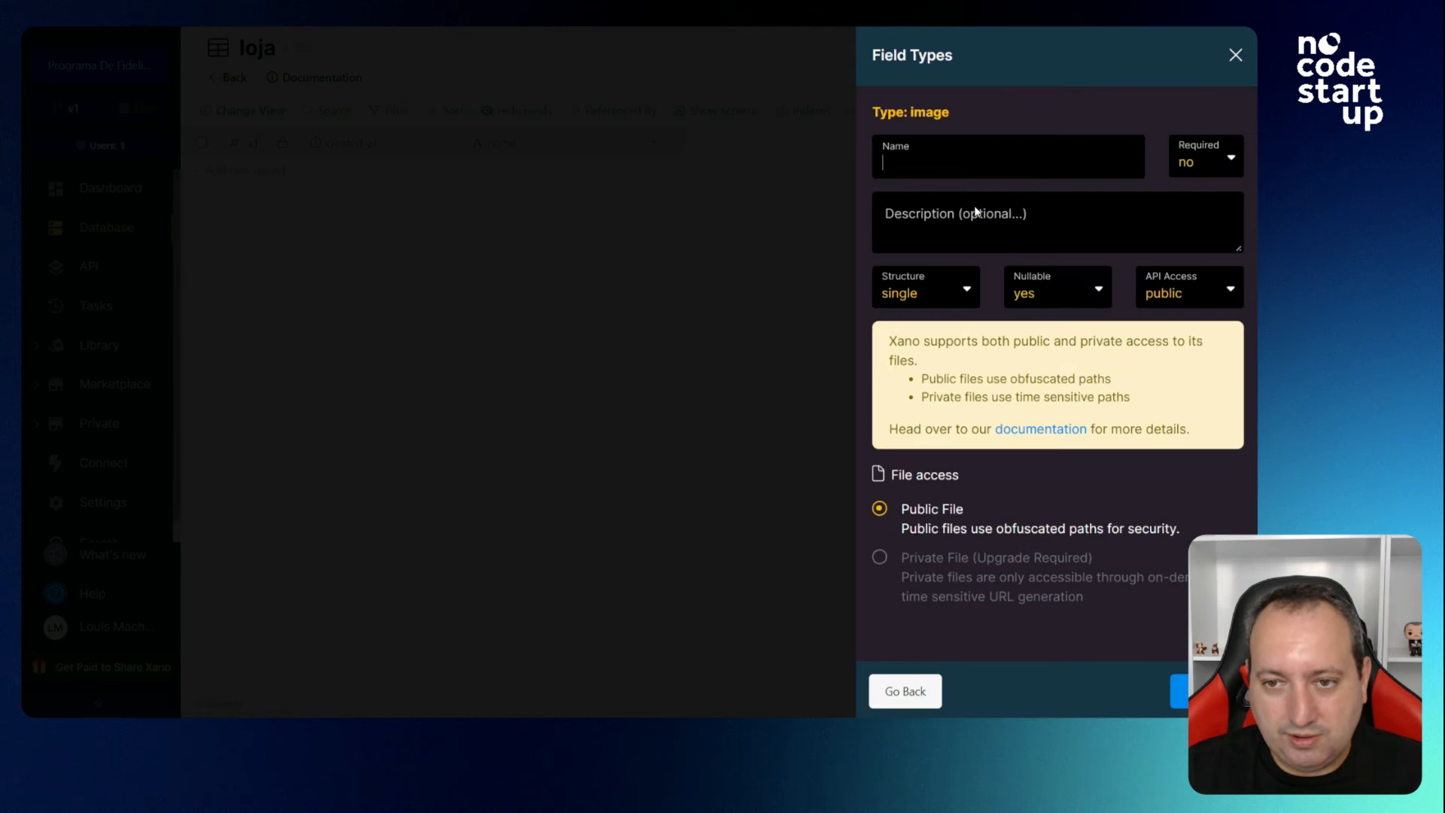
type("logo")
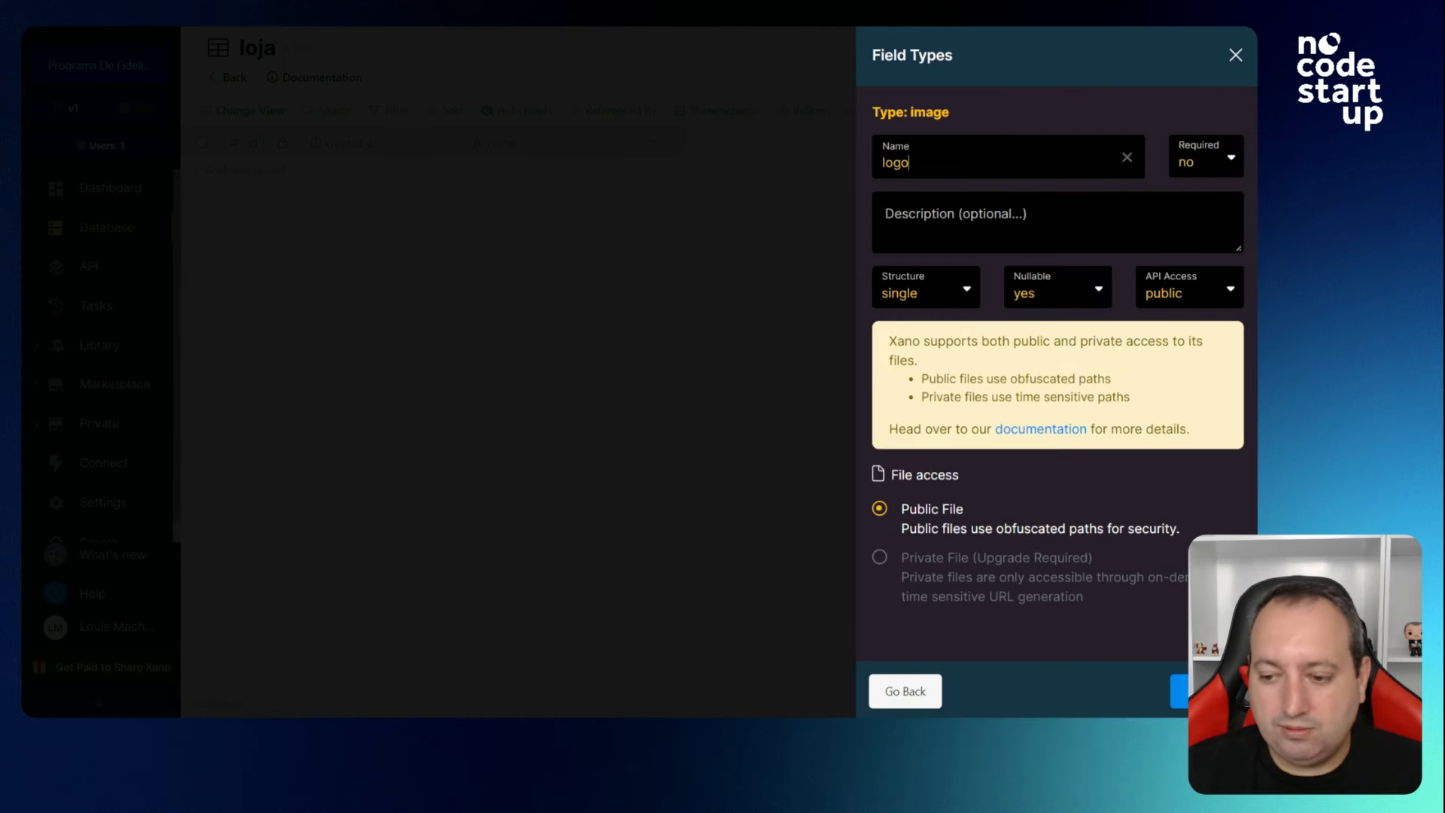
key("Return")
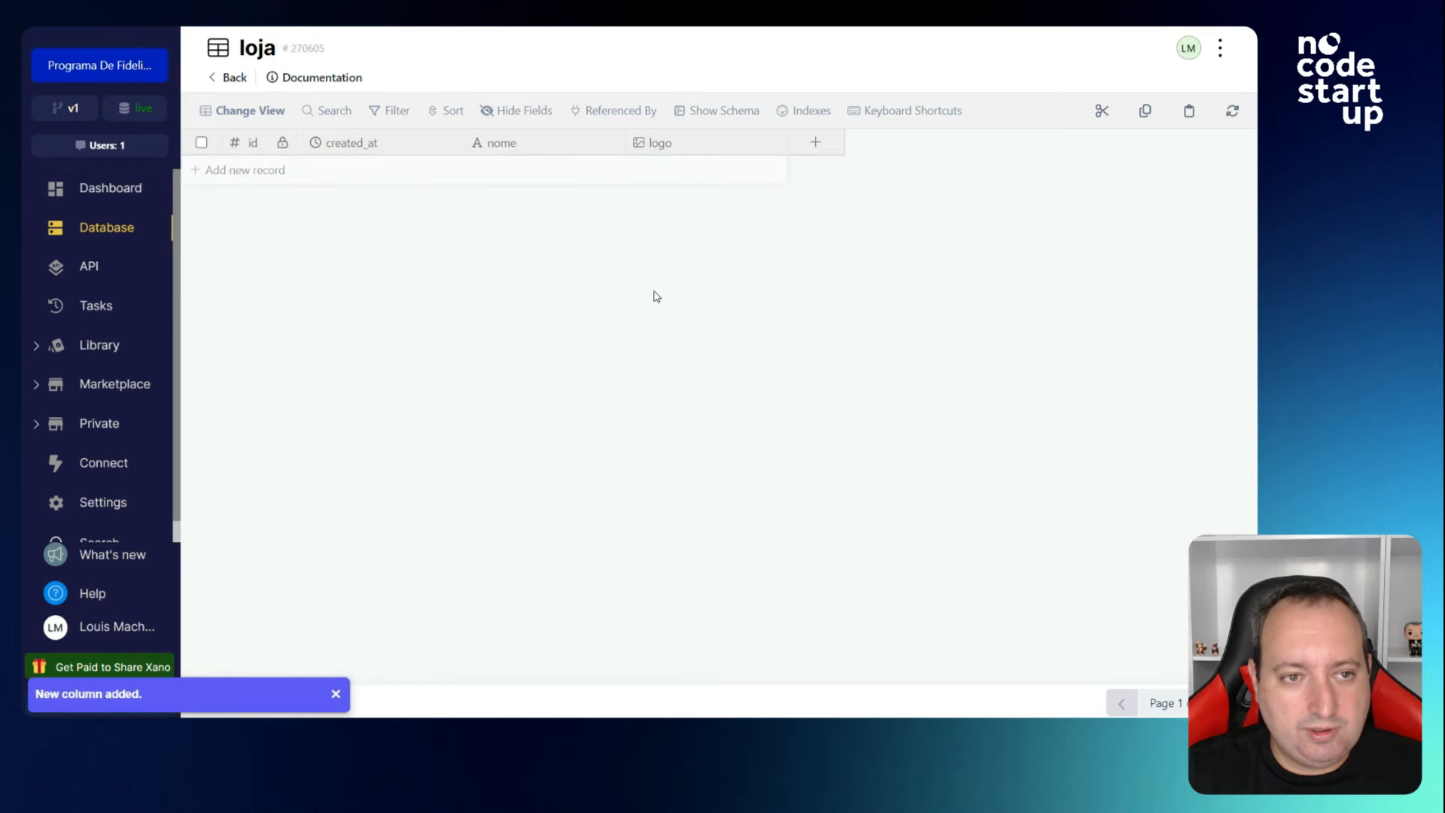
left_click(234, 78)
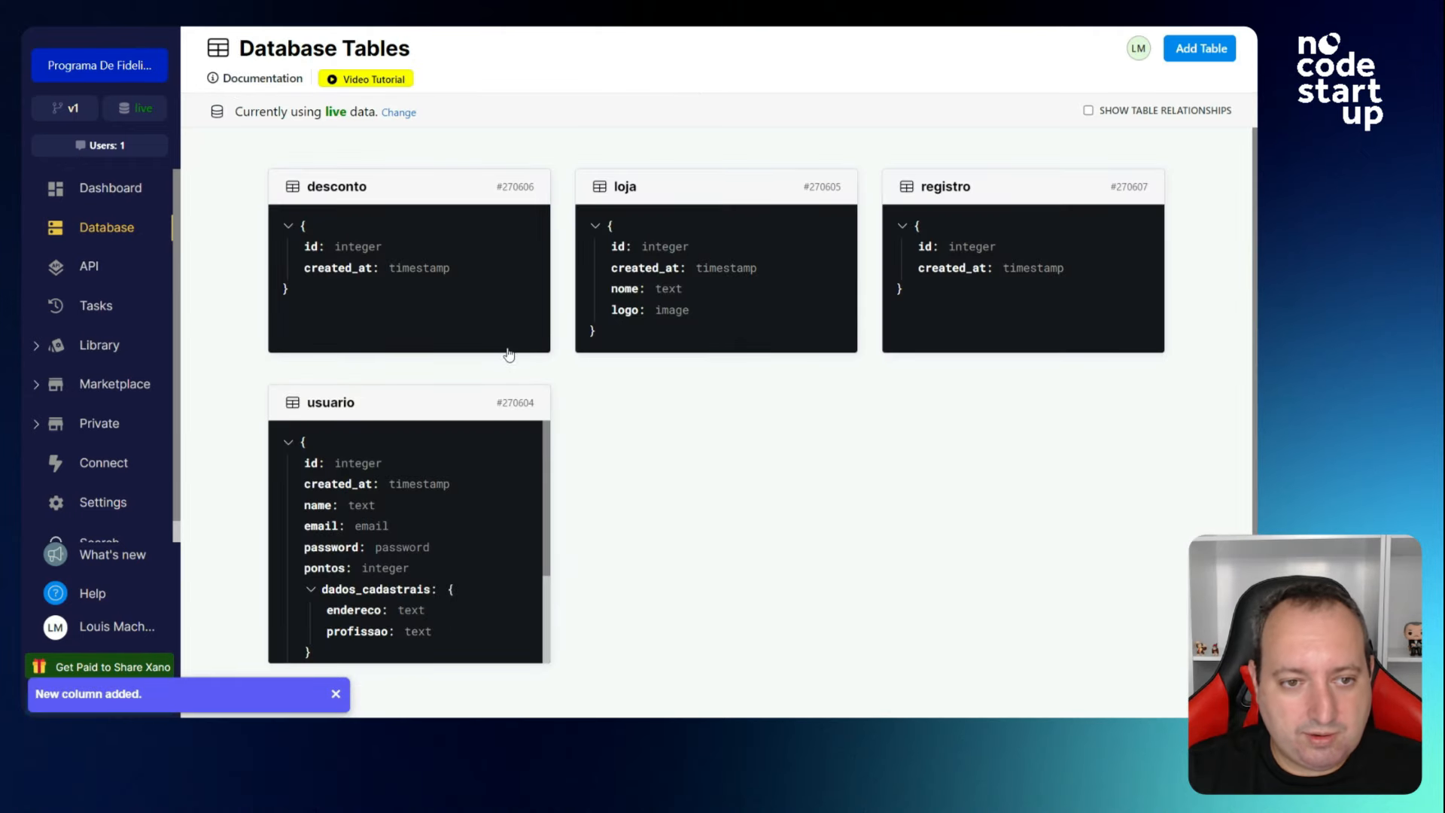
Open the desconto table and add a text field named campanha.
left_click(460, 299)
left_click(503, 144)
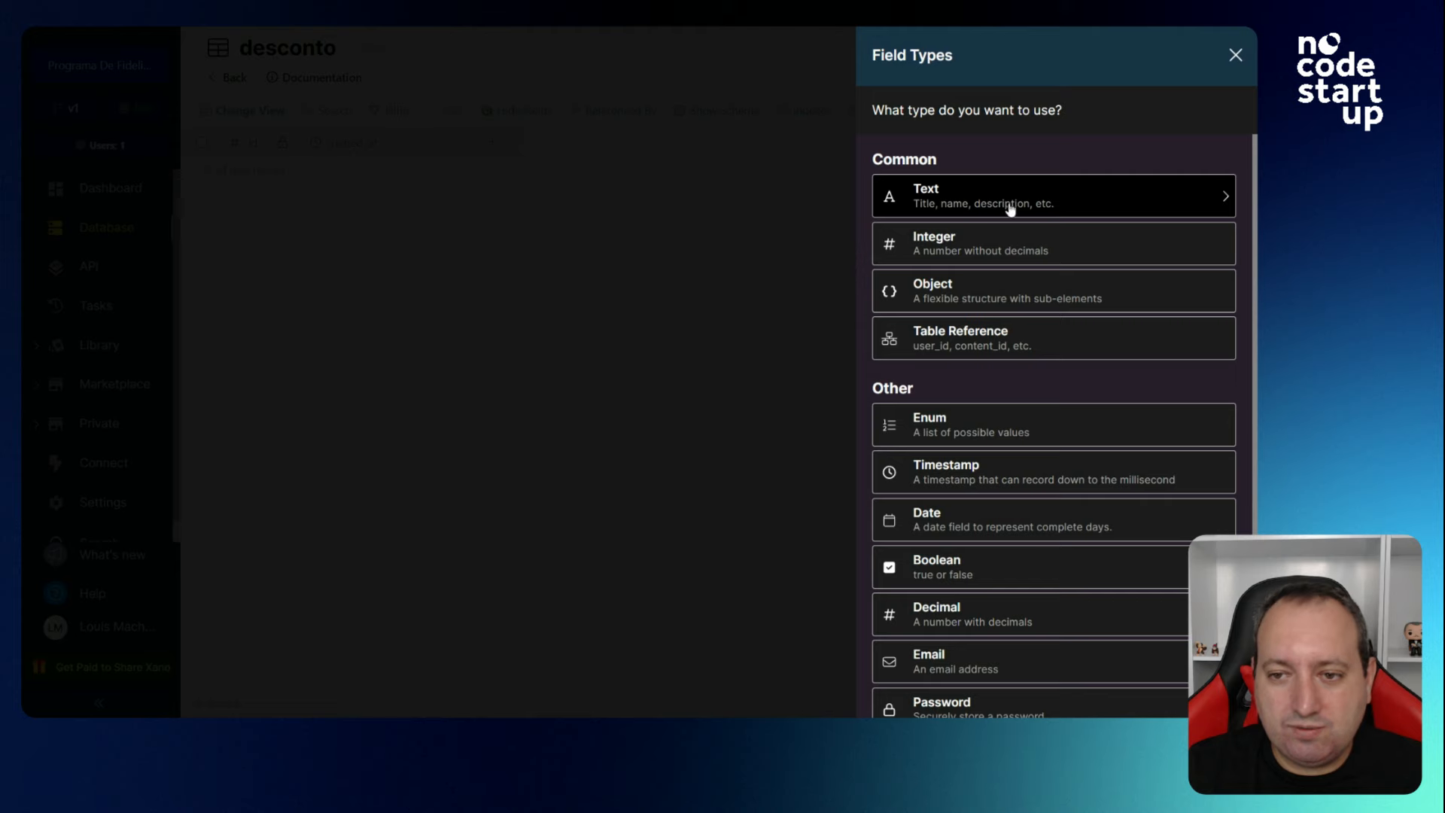
left_click(1009, 203)
type("campan")
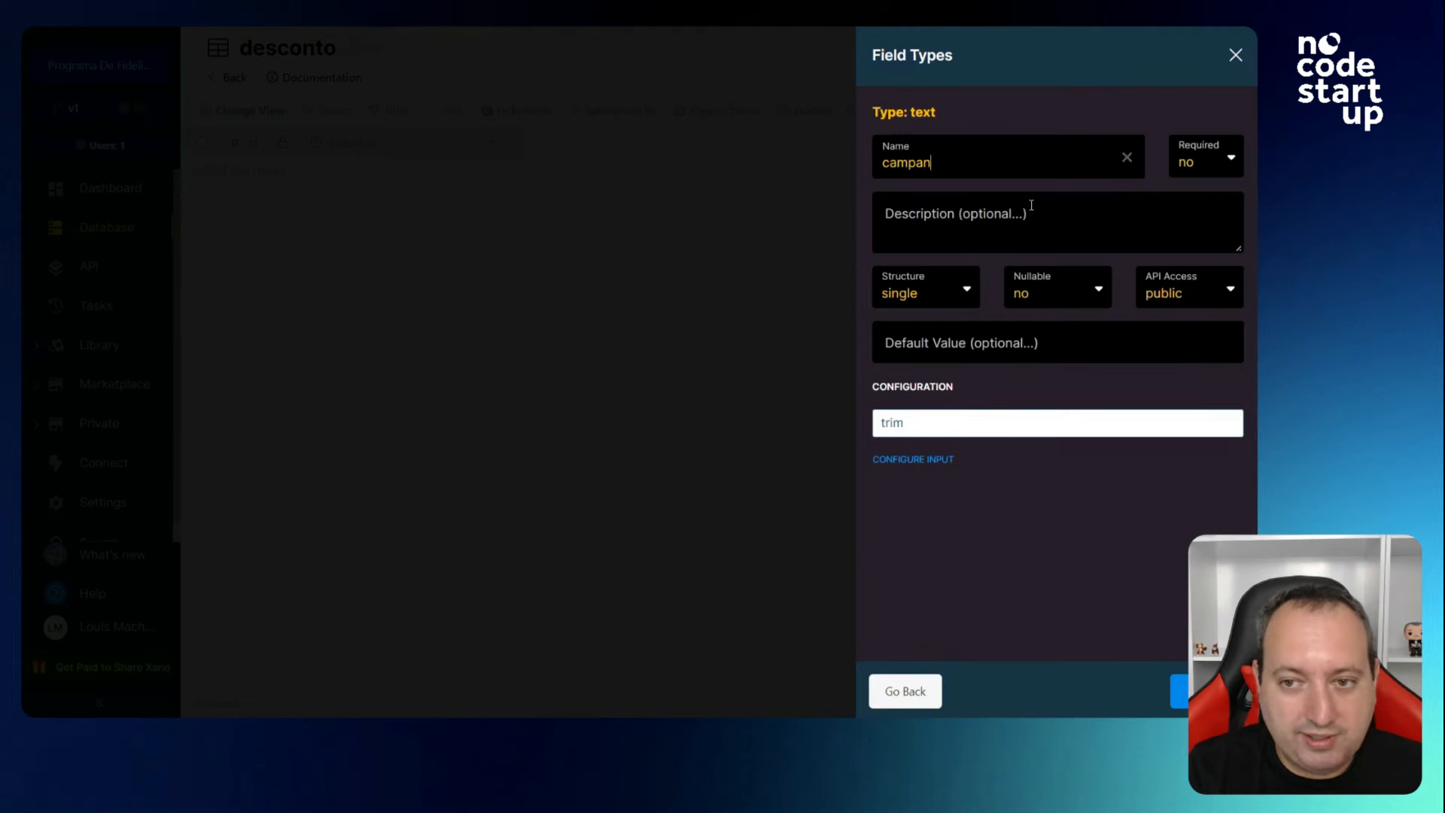
type("ha")
left_click(1178, 691)
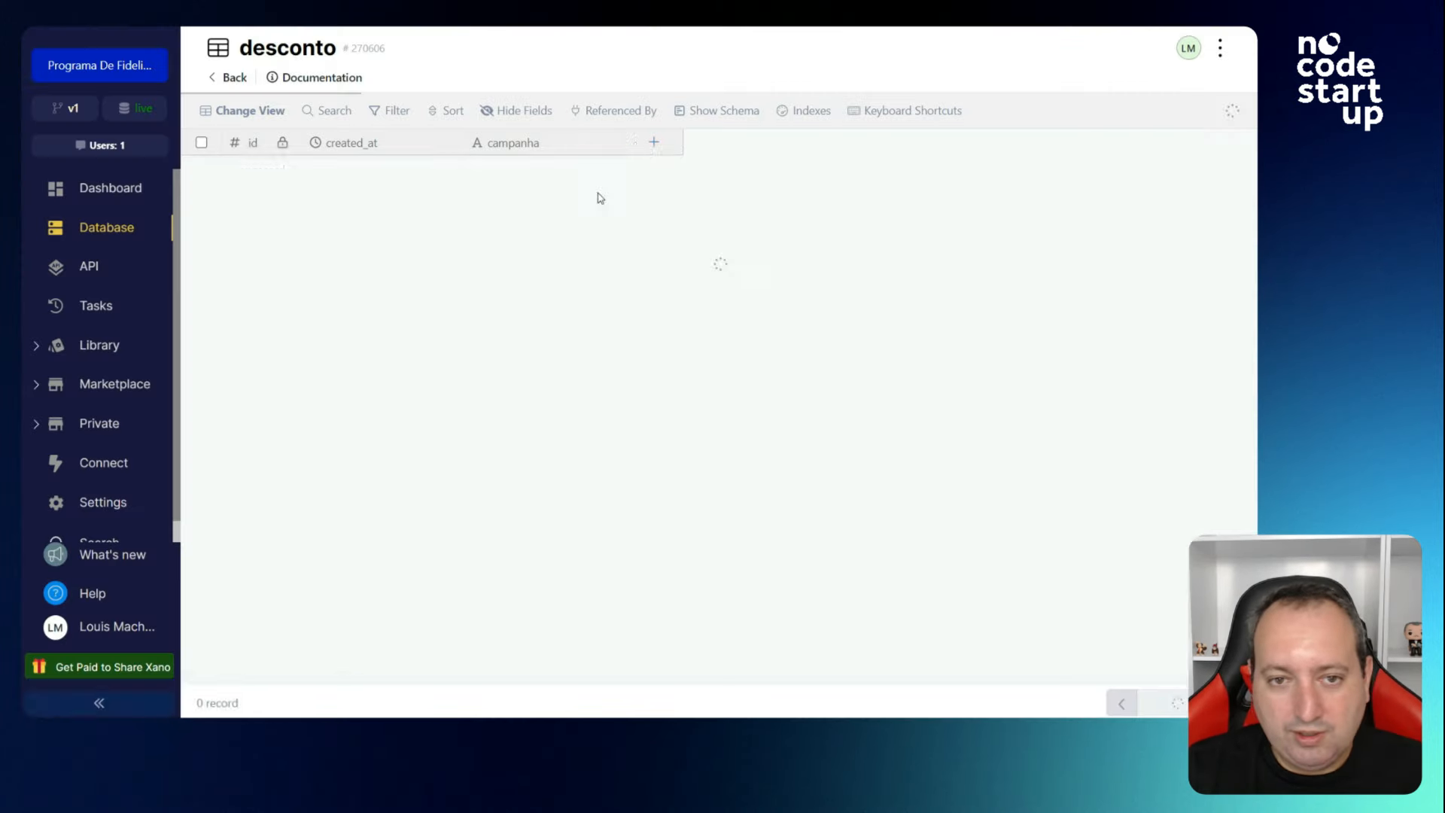
Add a decimal field named desconto.
left_click(654, 143)
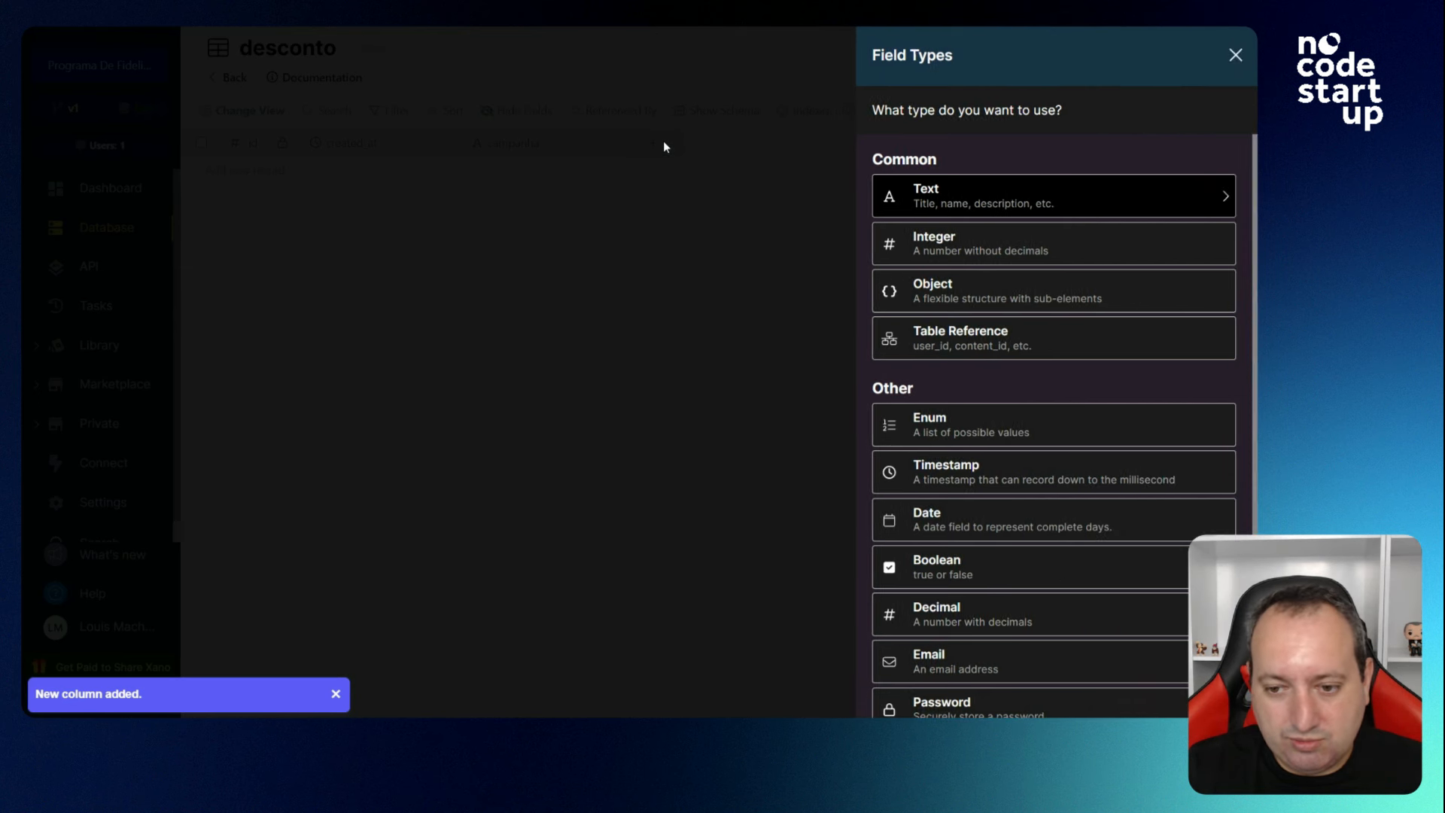
left_click(973, 624)
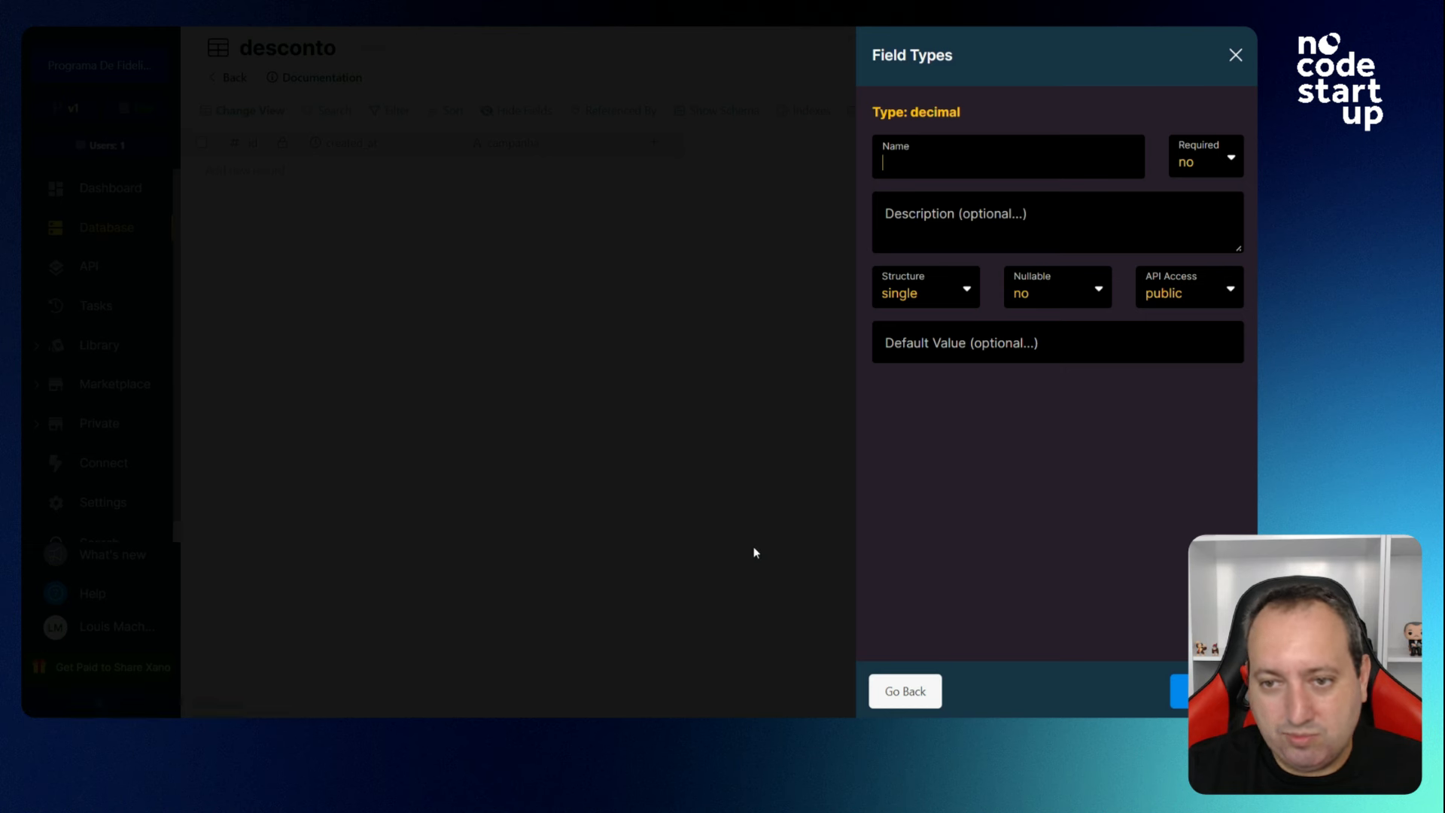
type("desconto")
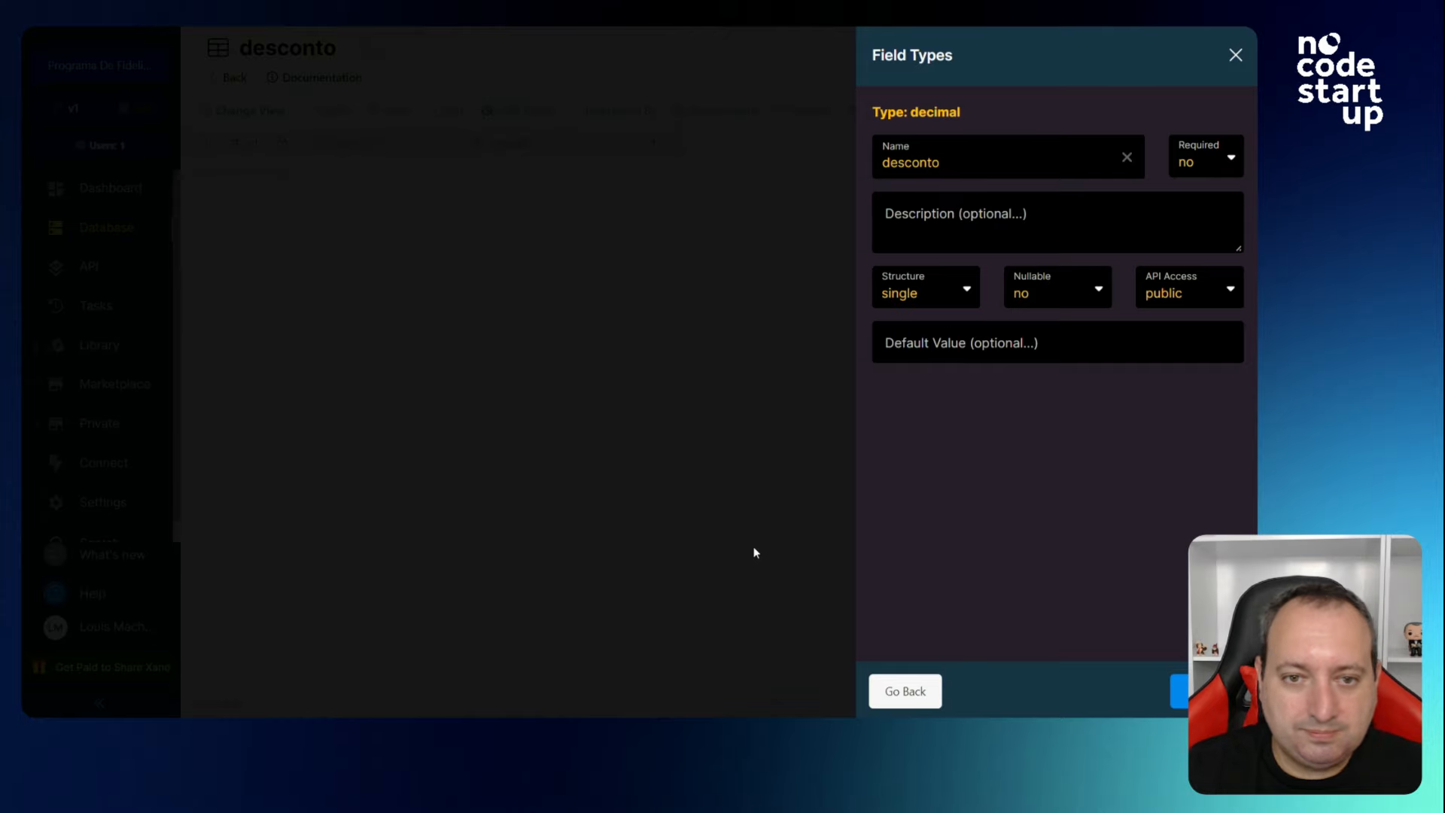
left_click(1178, 691)
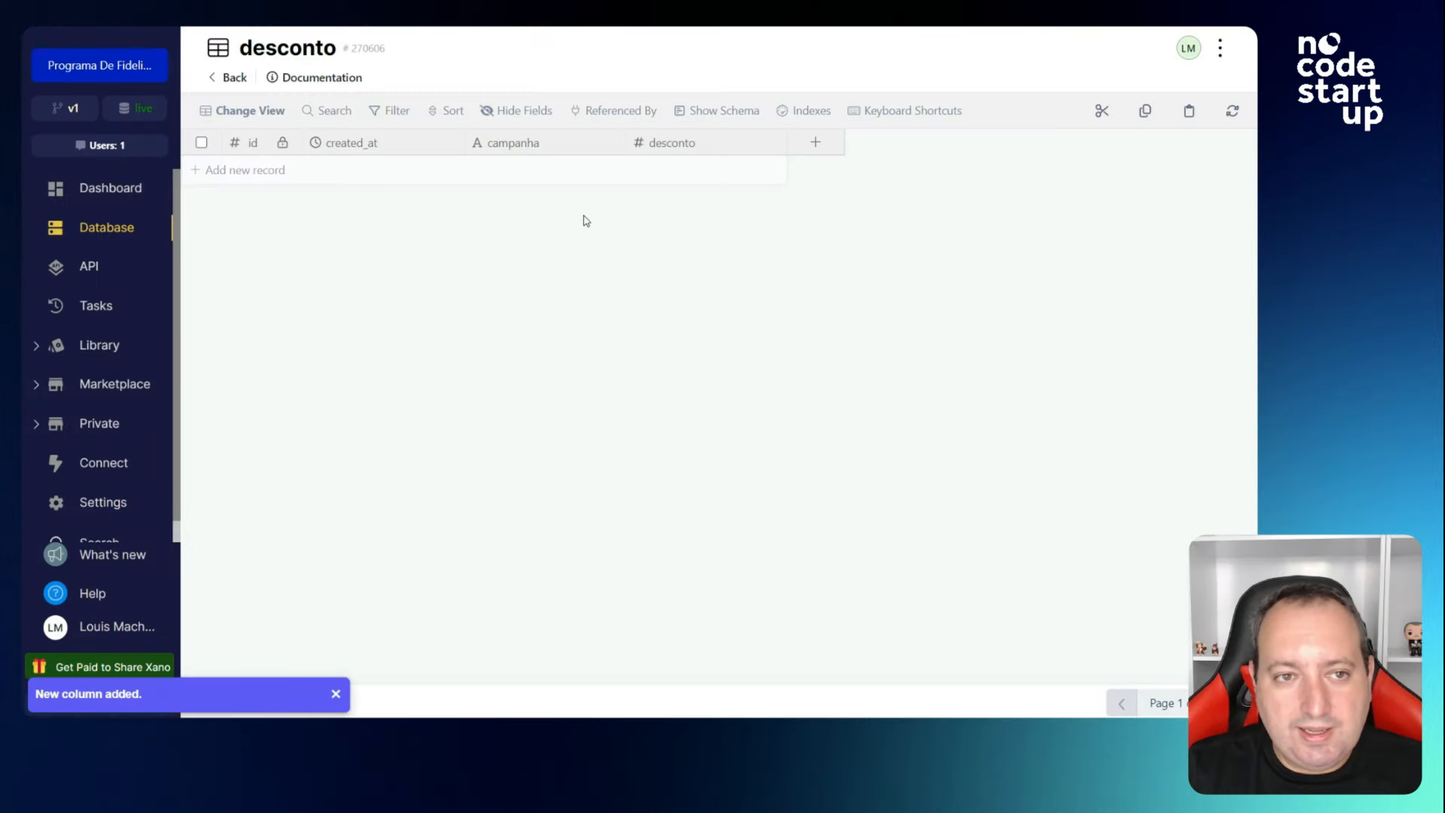
Add a table reference field linked to loja, then go back to the overview.
left_click(808, 146)
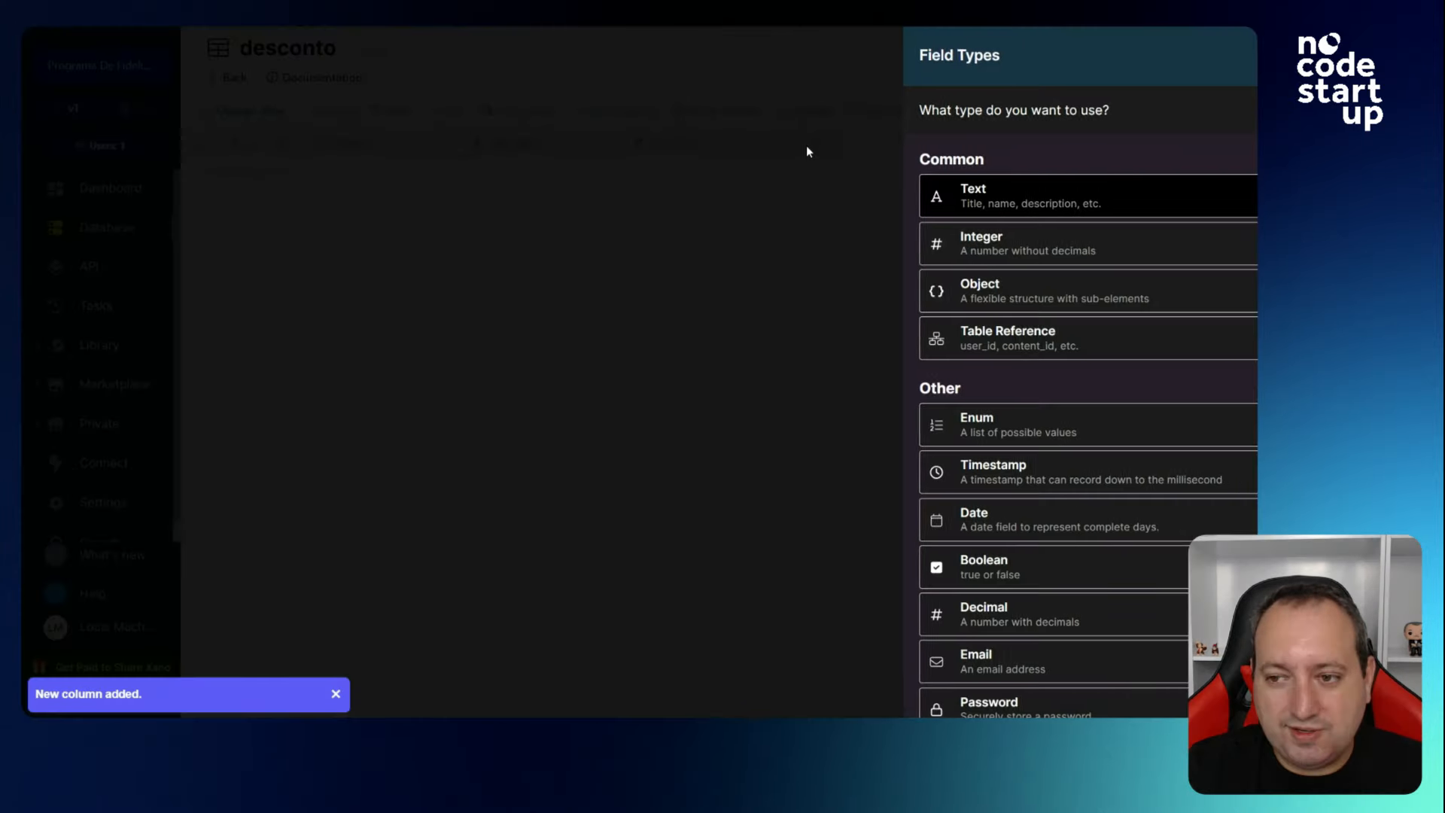
left_click(962, 344)
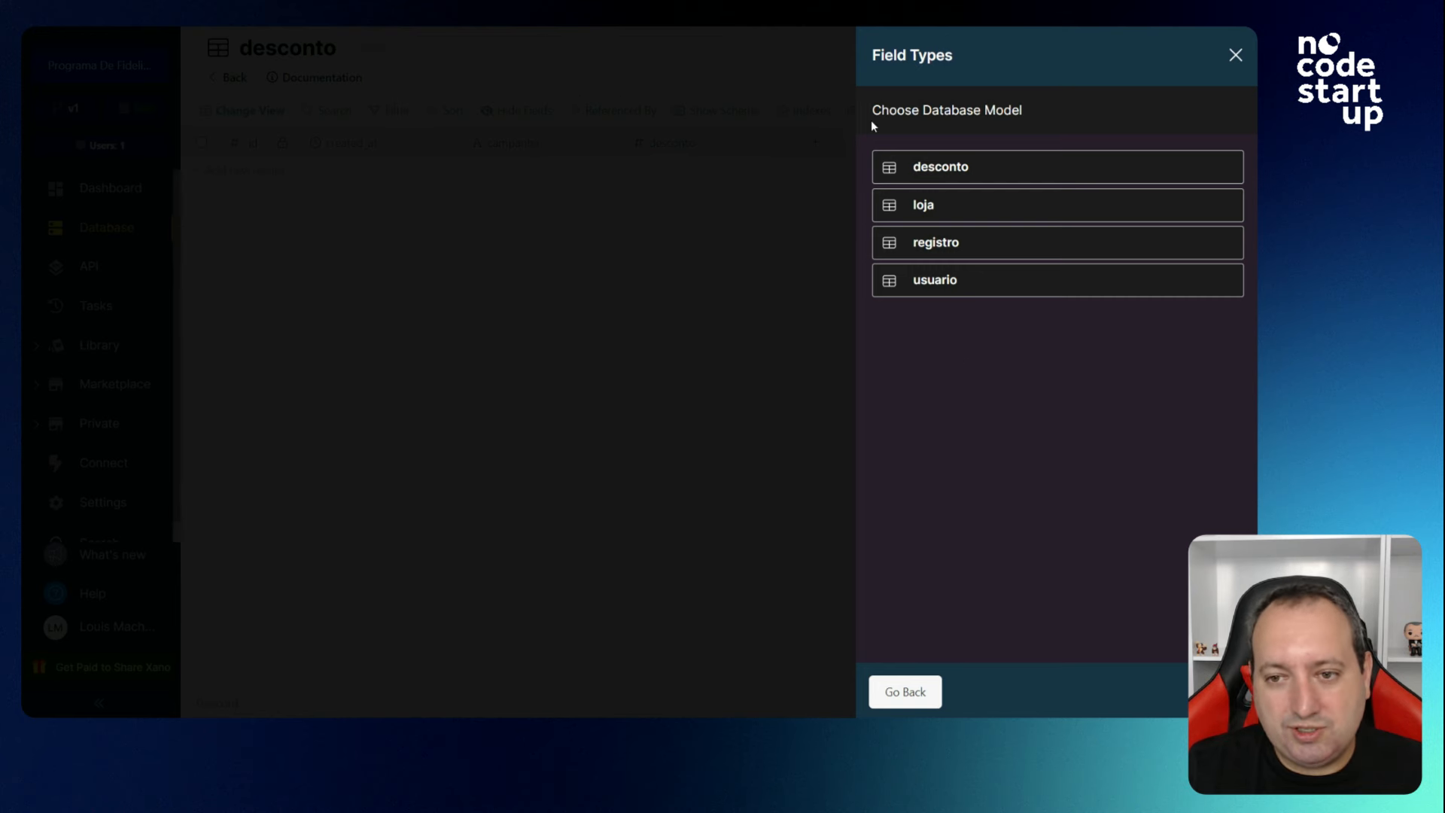
left_click(941, 211)
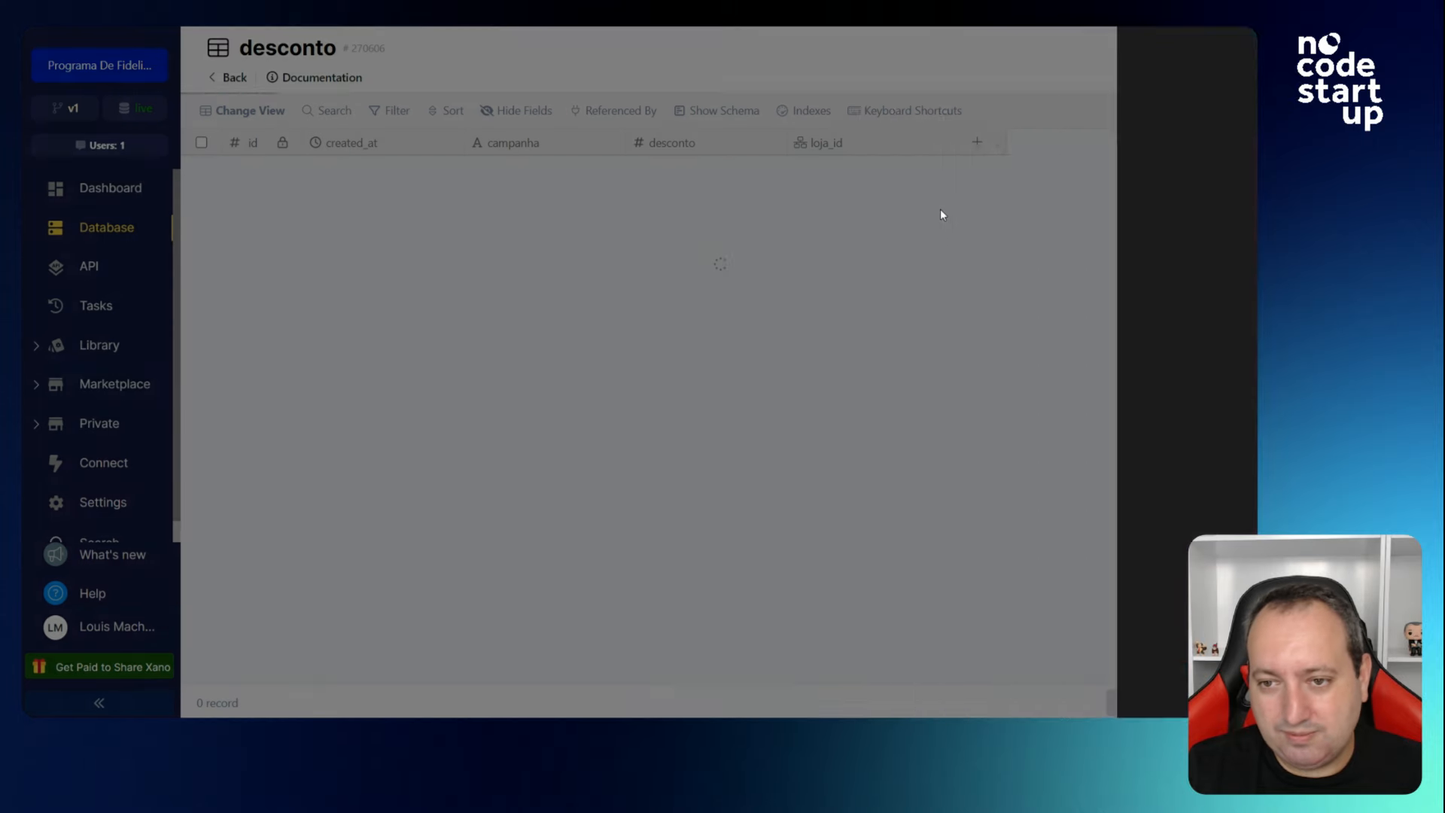
left_click(234, 79)
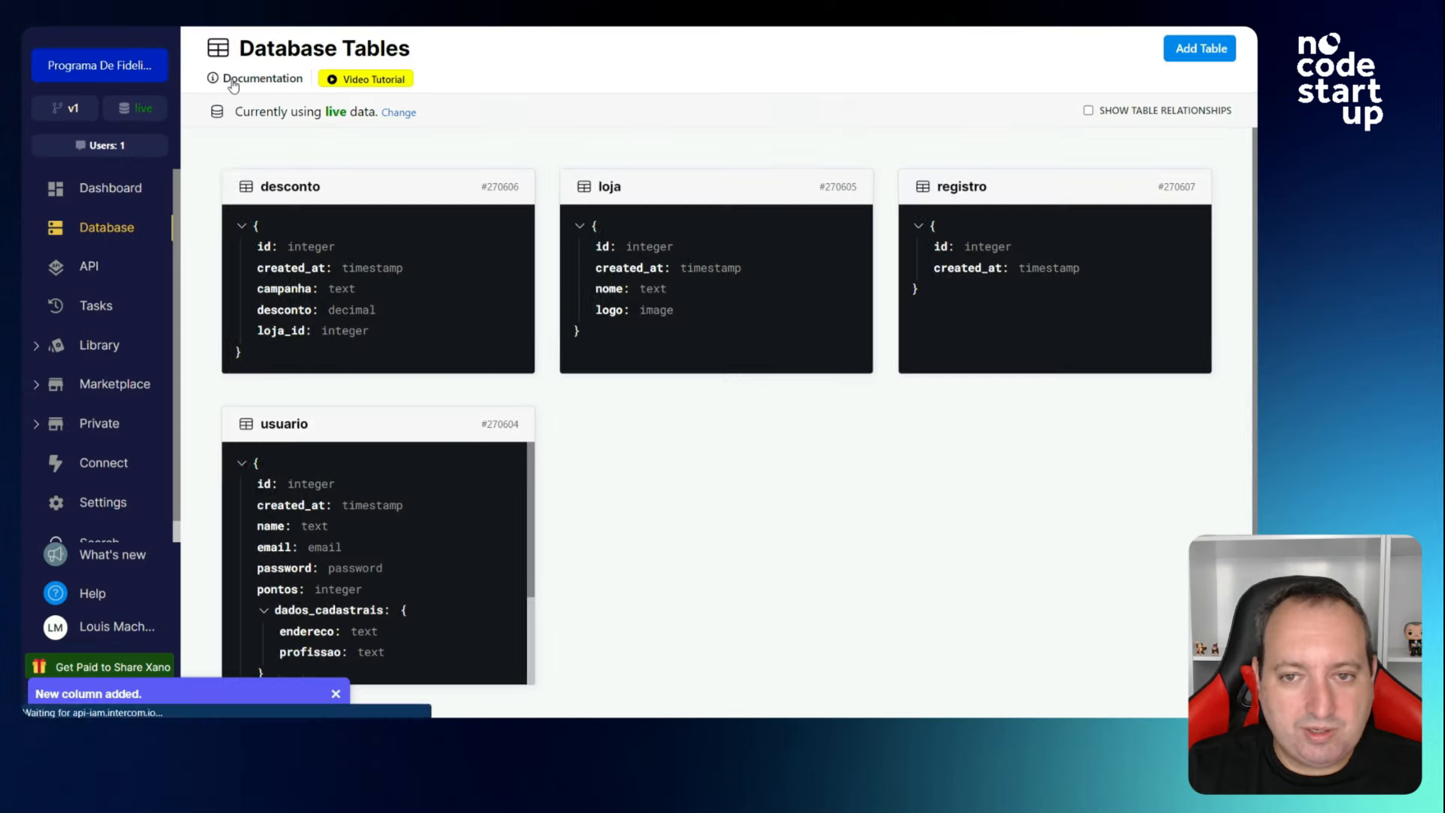
Add two loja records and name row 1 Starbucks with the starbucks.png logo.
left_click(604, 253)
left_click(244, 170)
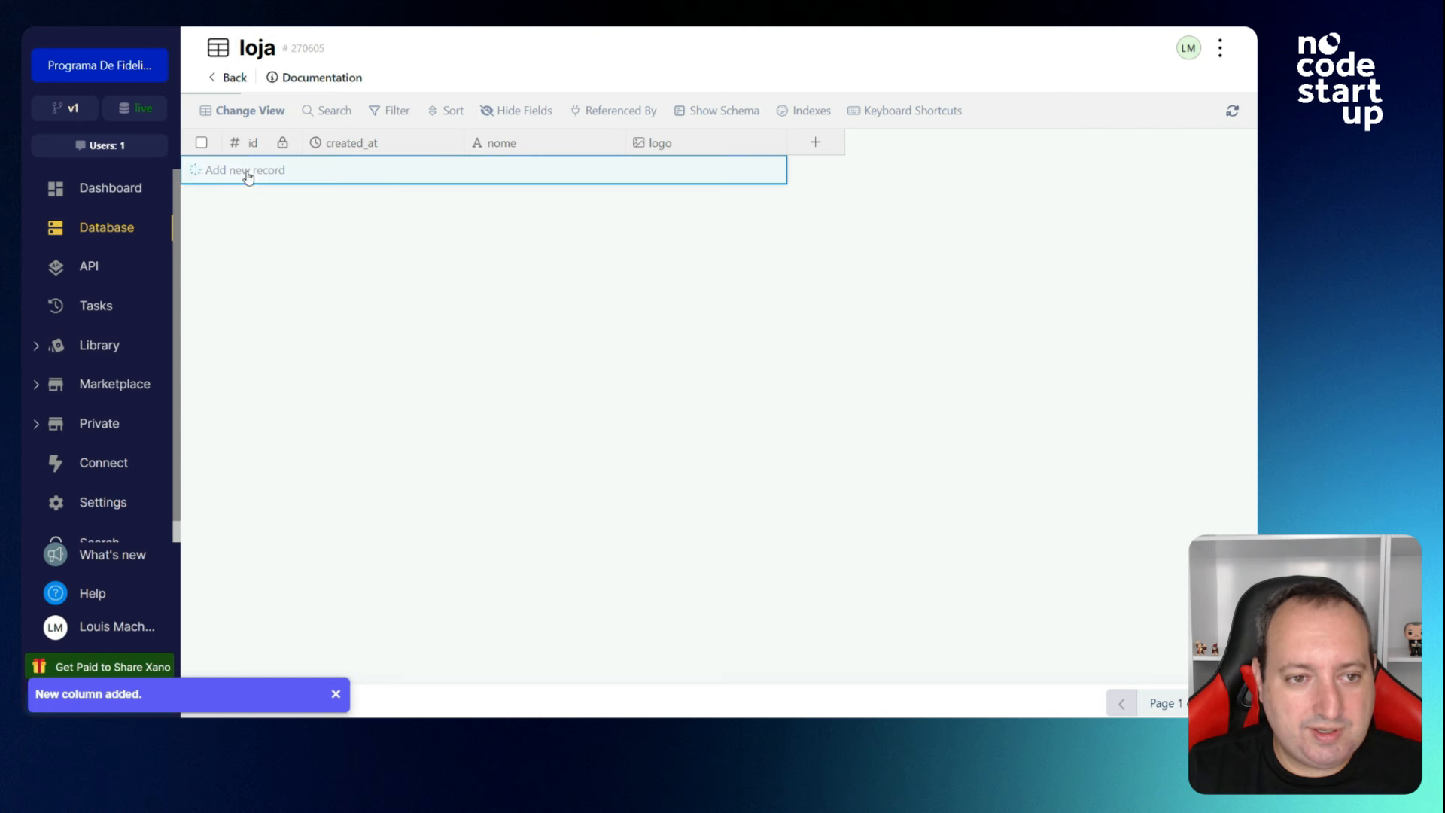
left_click(243, 199)
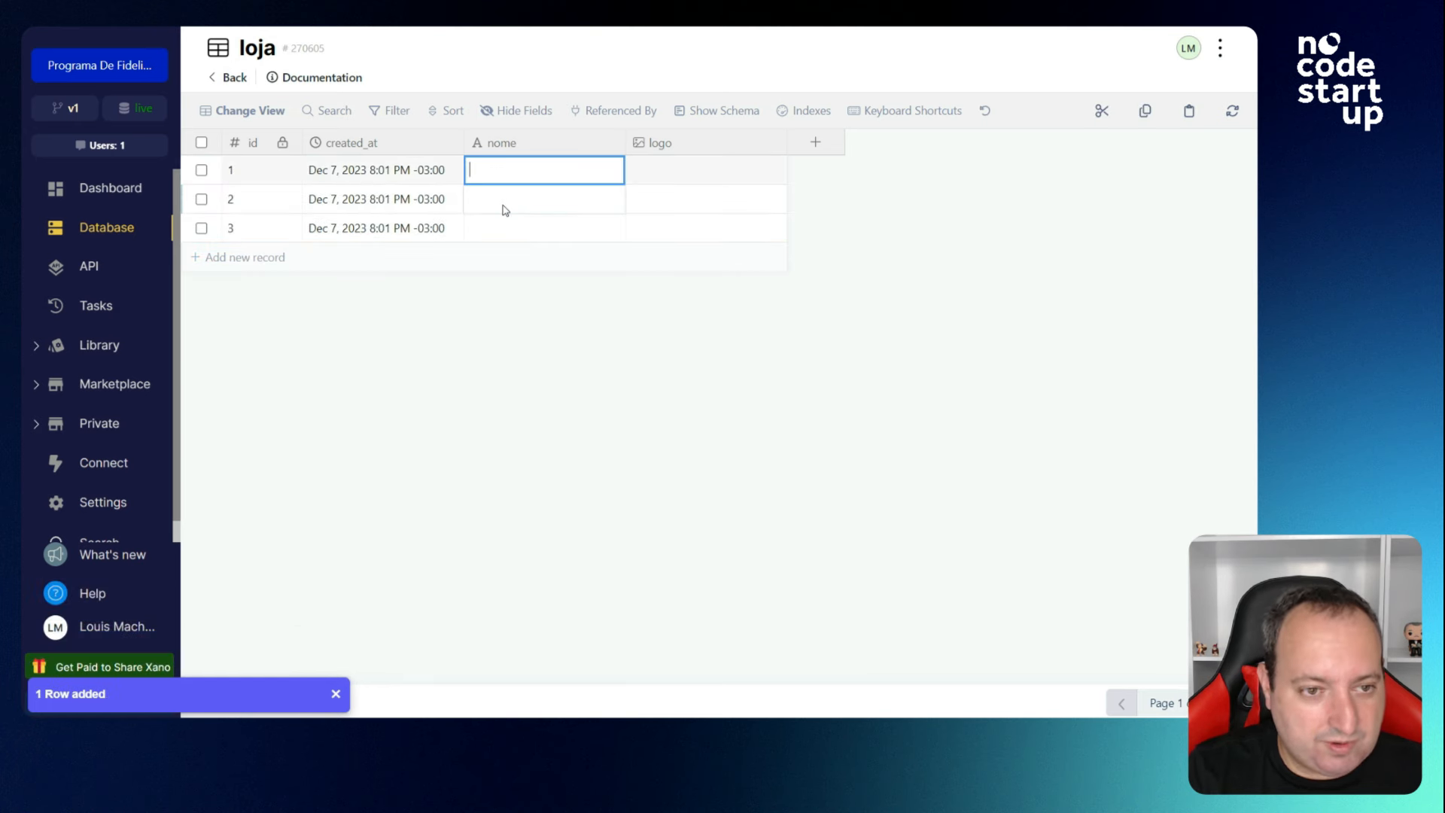
type("Stab")
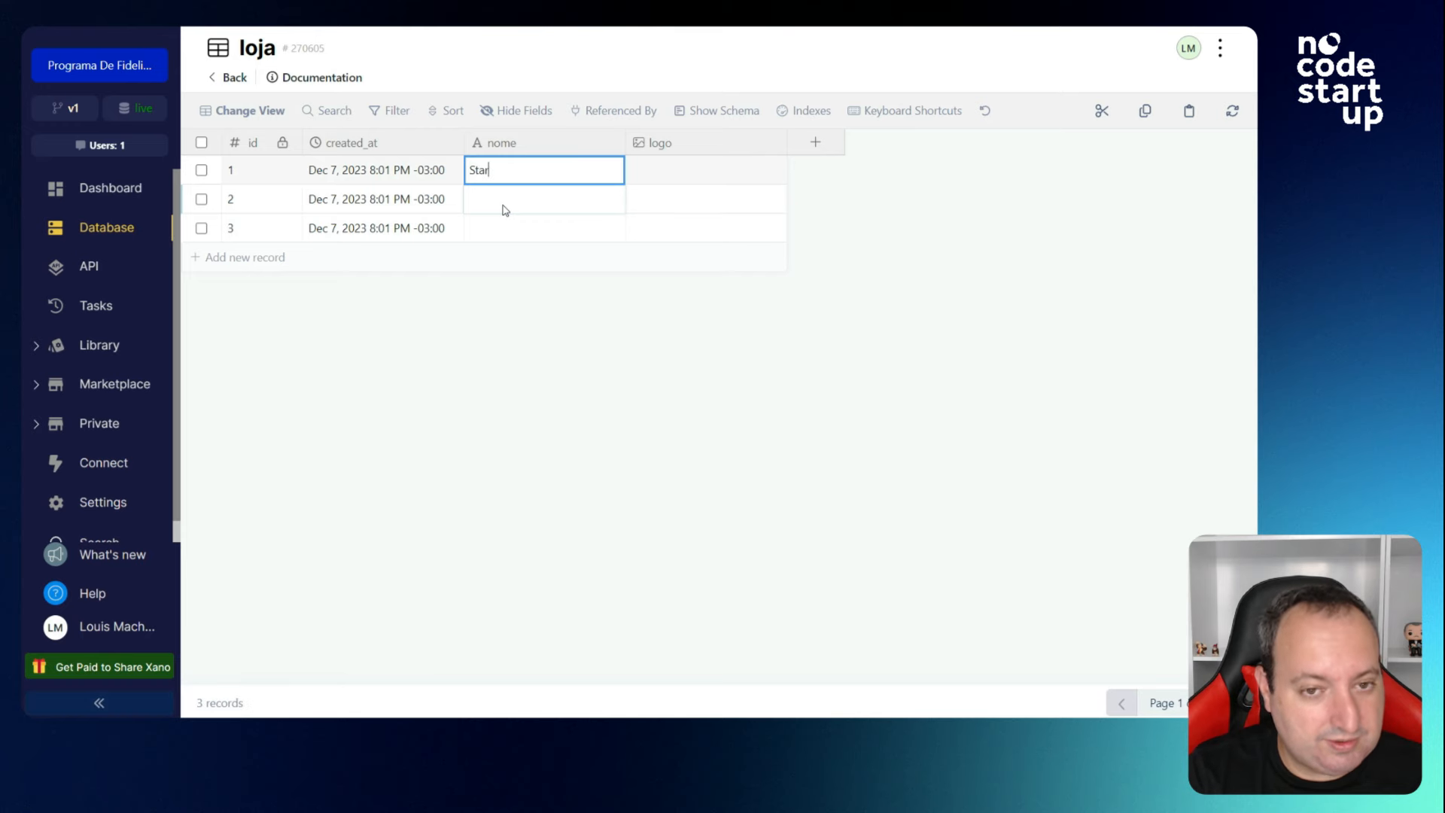
type("bucks")
key("Return")
left_click(693, 171)
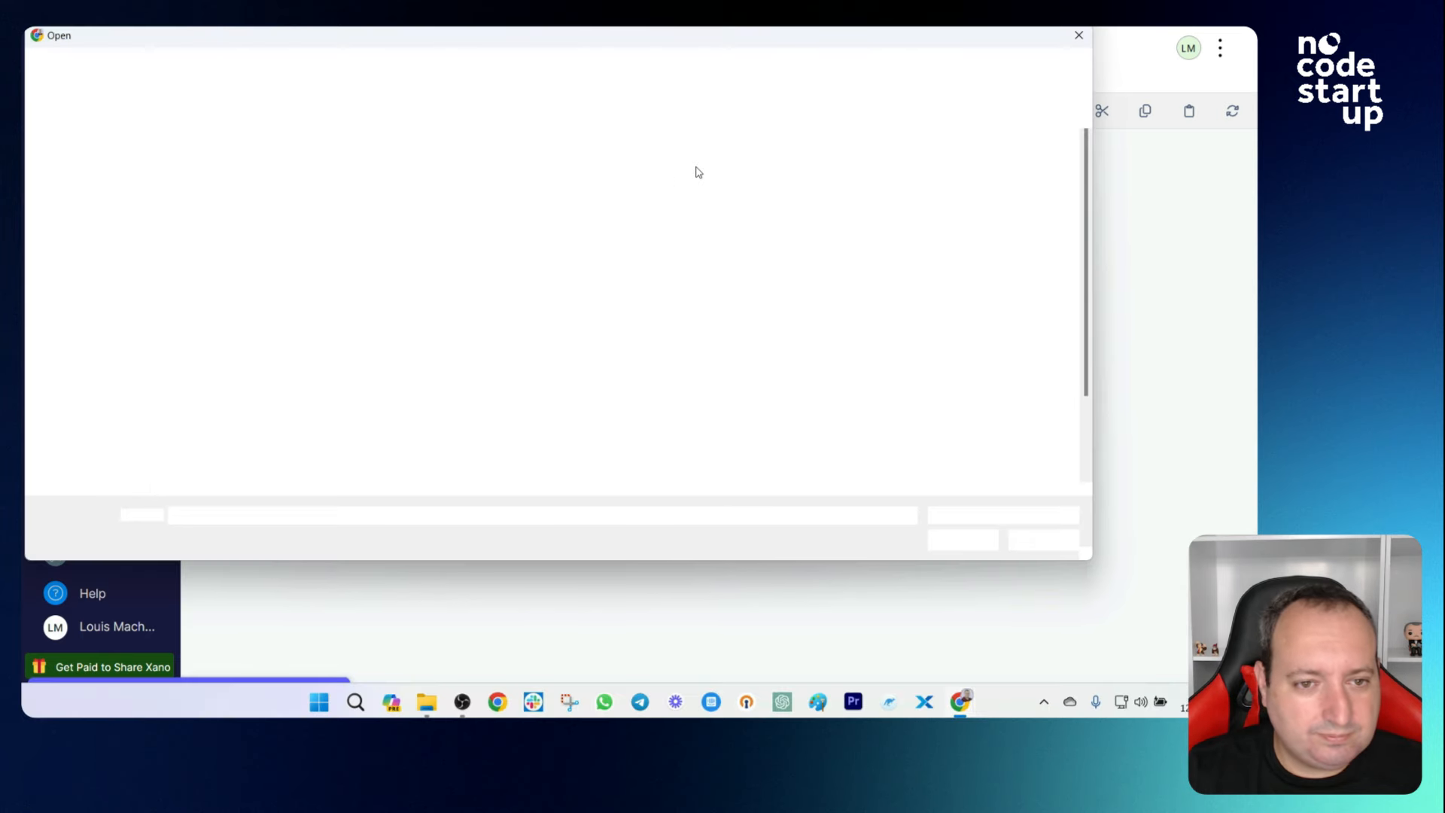
double_click(219, 226)
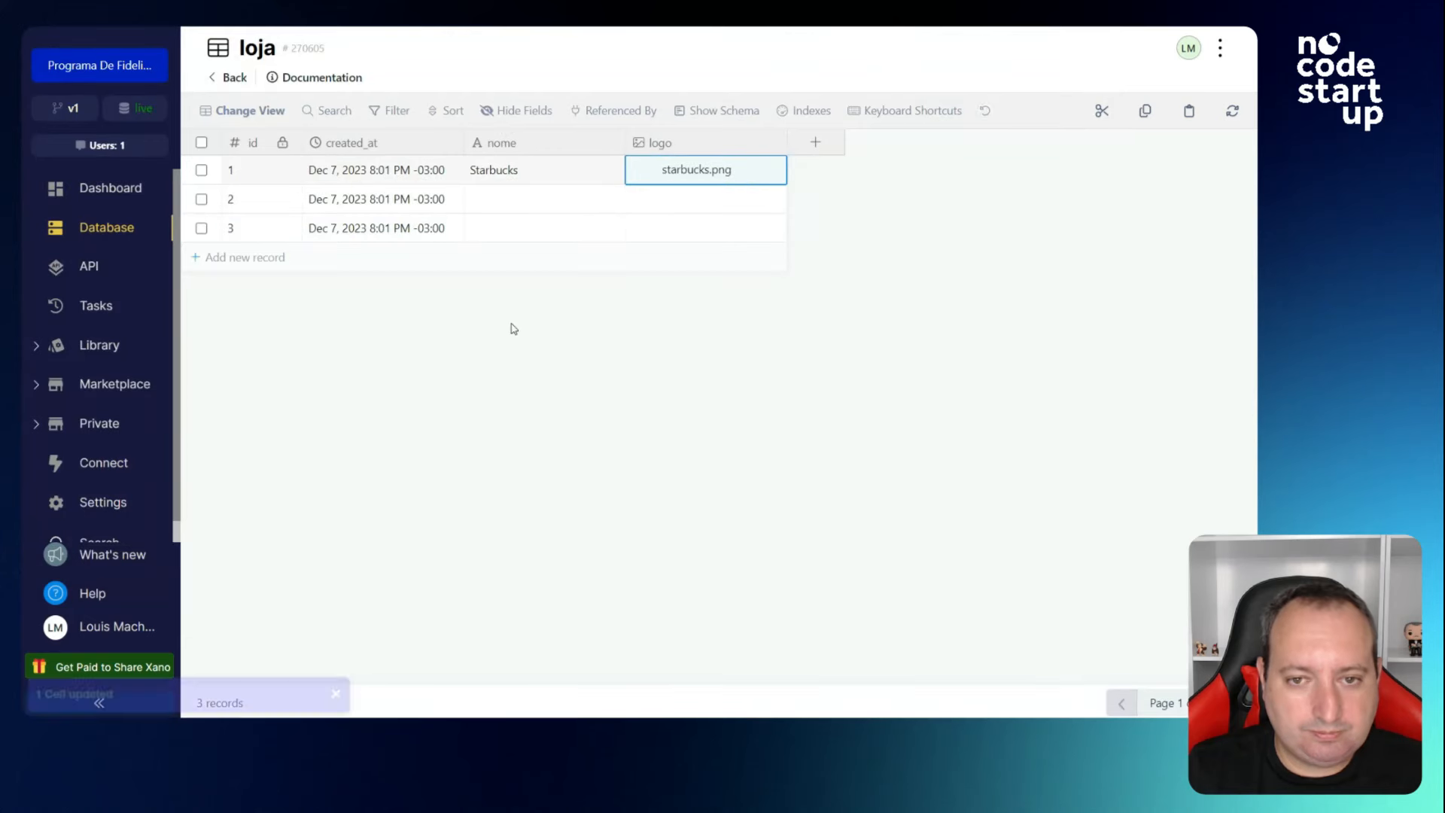
Name row 2 Boticário and upload boticario.png as its logo.
double_click(511, 201)
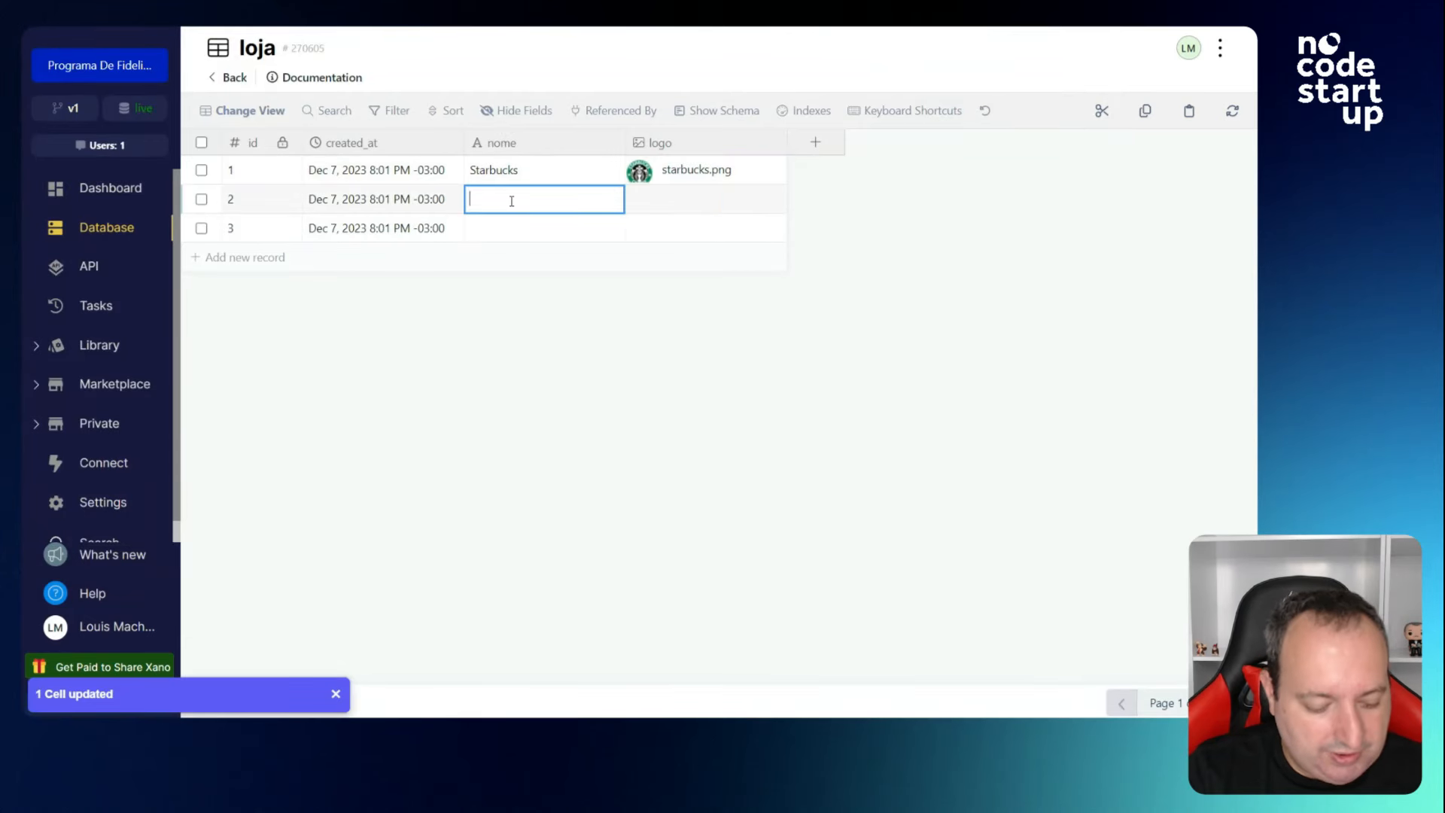
type("Botic")
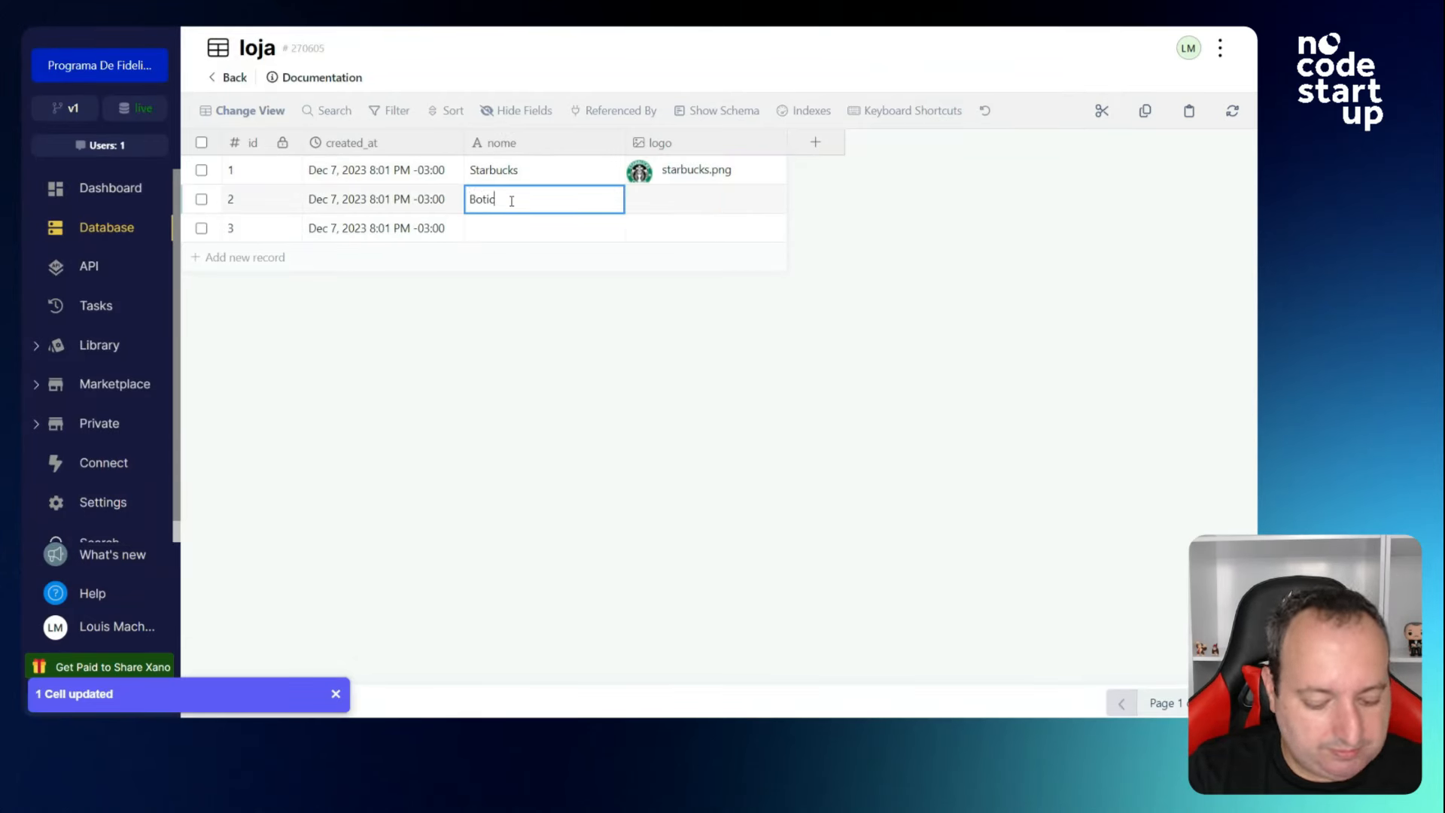
type("ario")
left_click(697, 201)
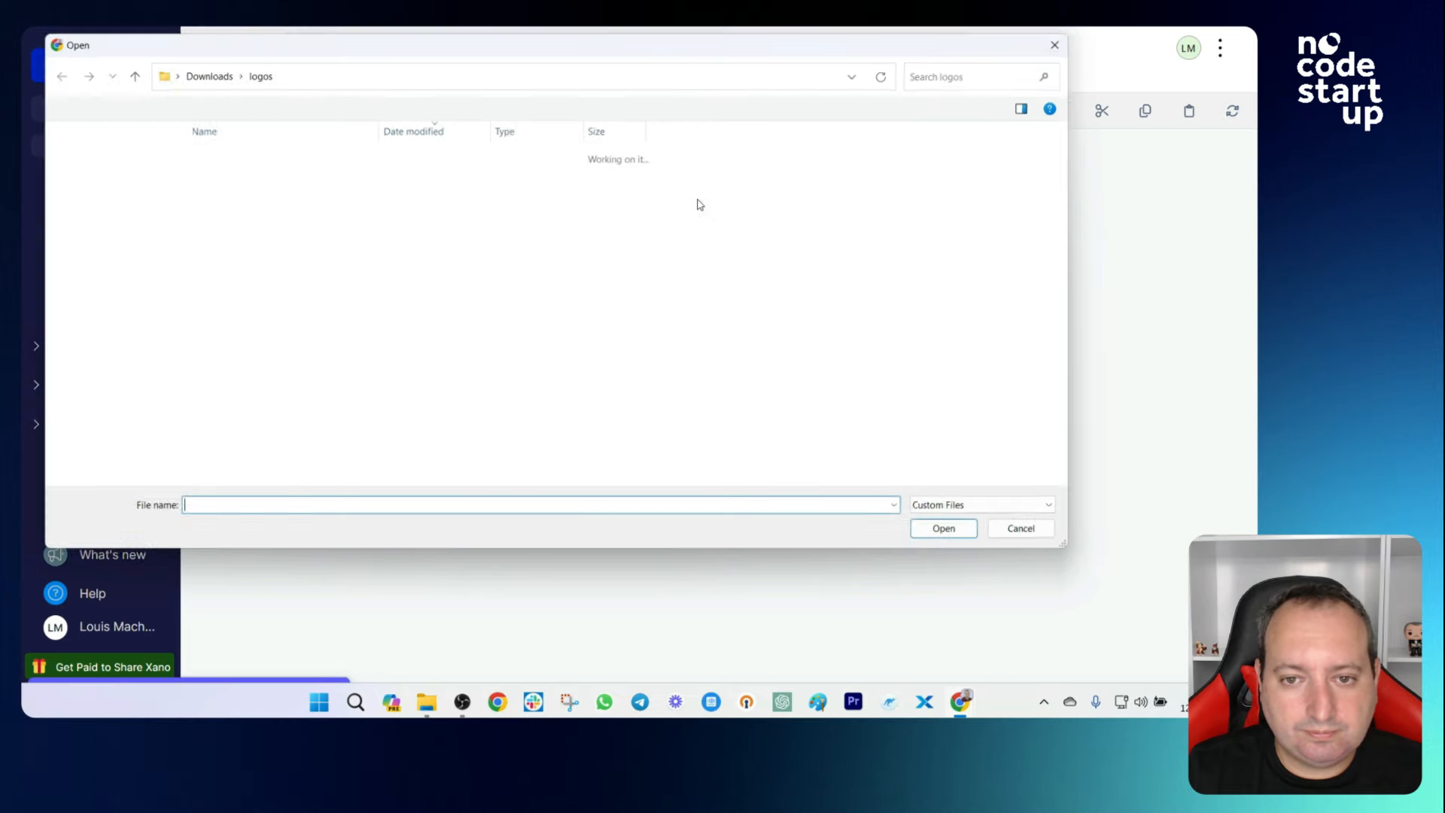
double_click(236, 200)
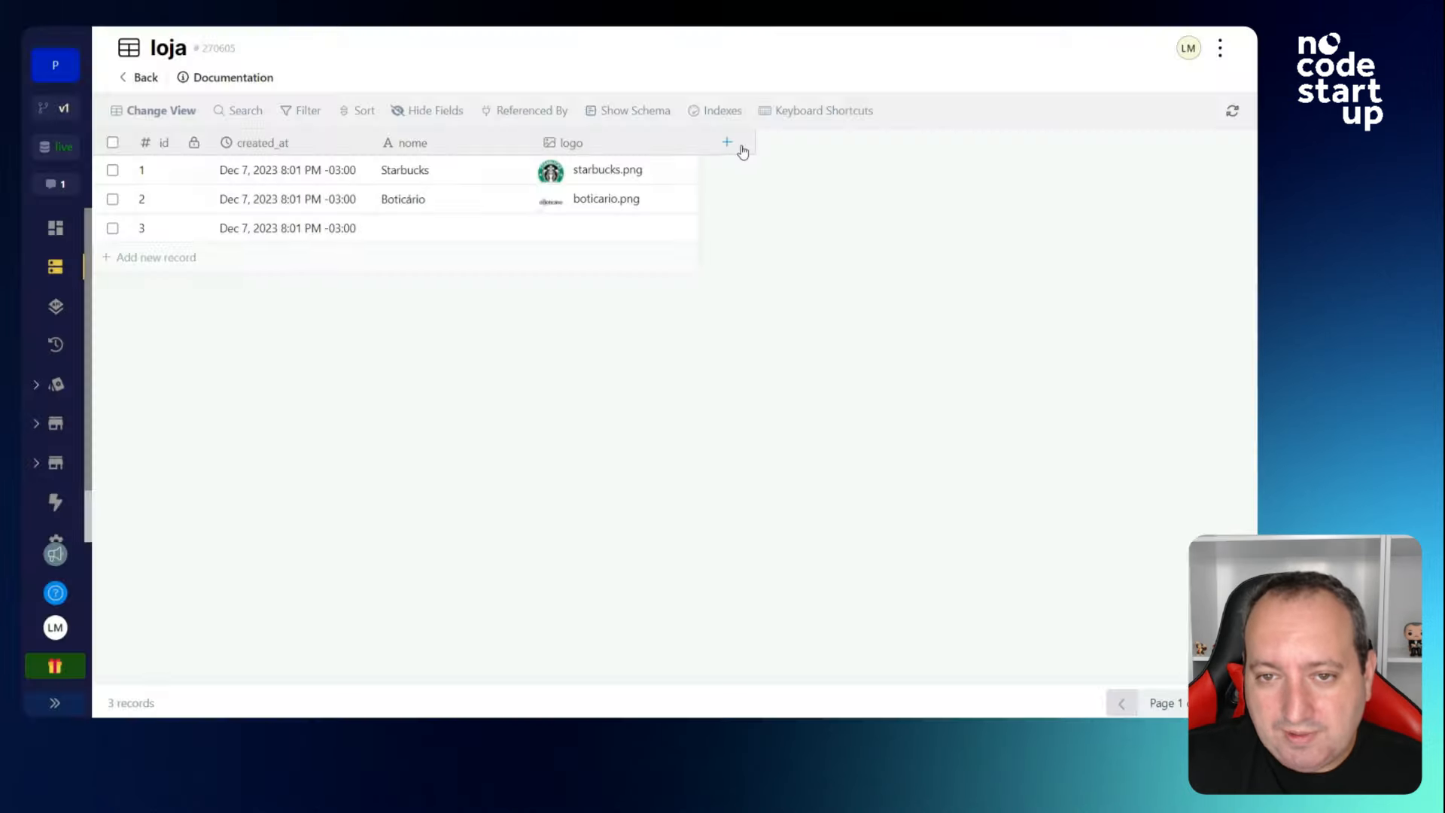
Add a Geography > Point column named localizacao to loja.
left_click(737, 145)
scroll(1034, 261, "down", 2)
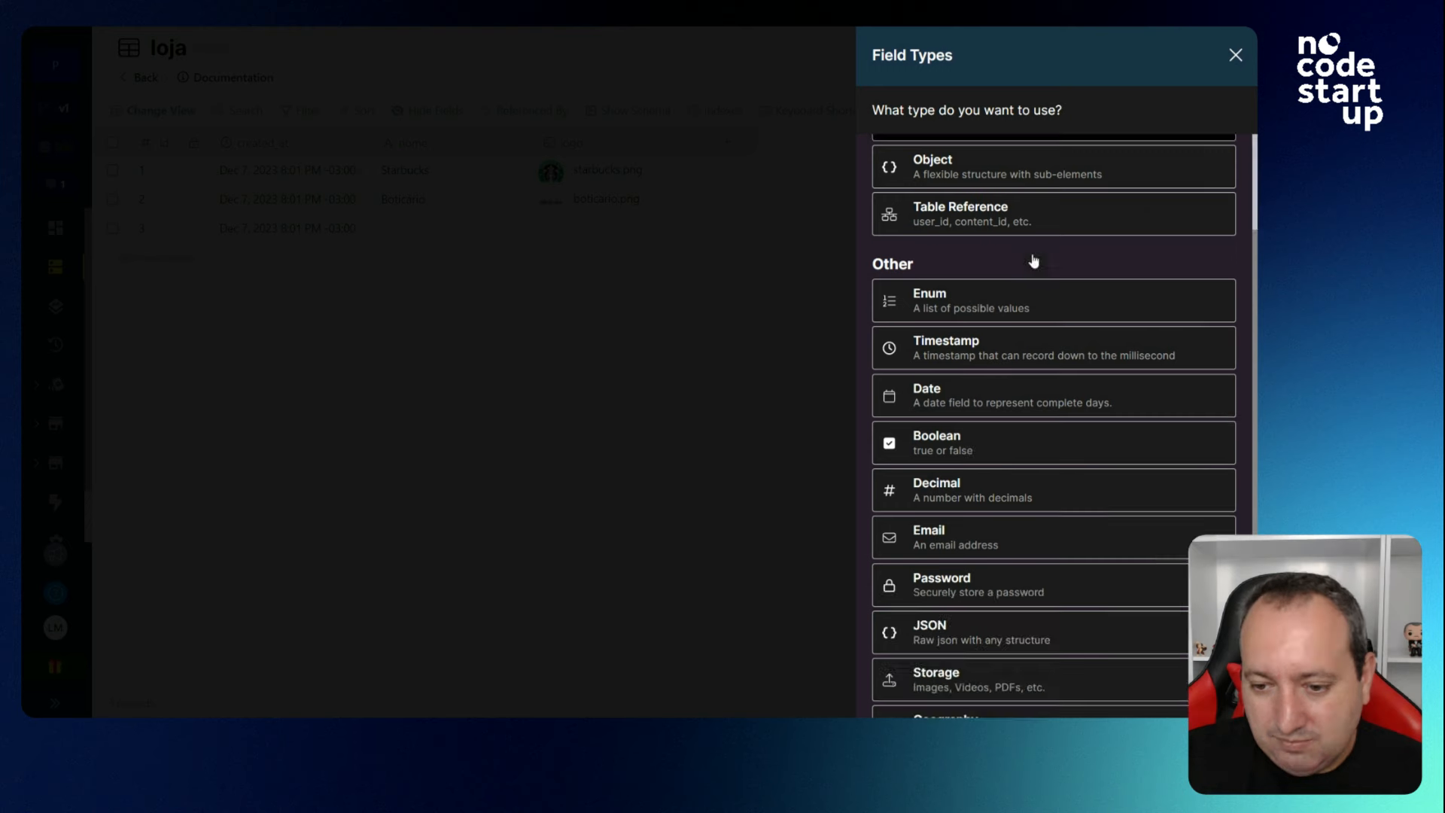
scroll(1034, 261, "down", 1)
left_click(1009, 681)
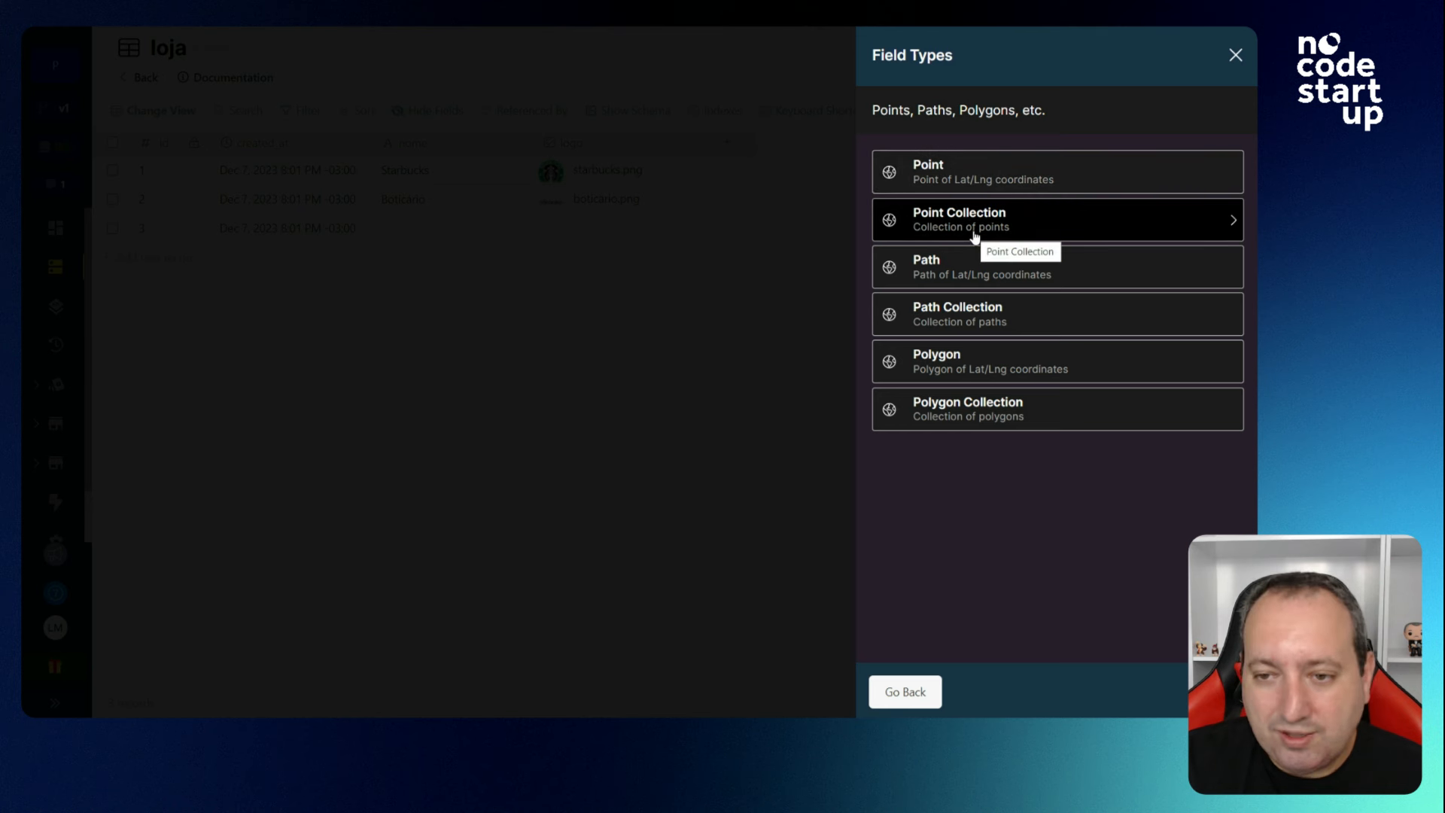
left_click(985, 182)
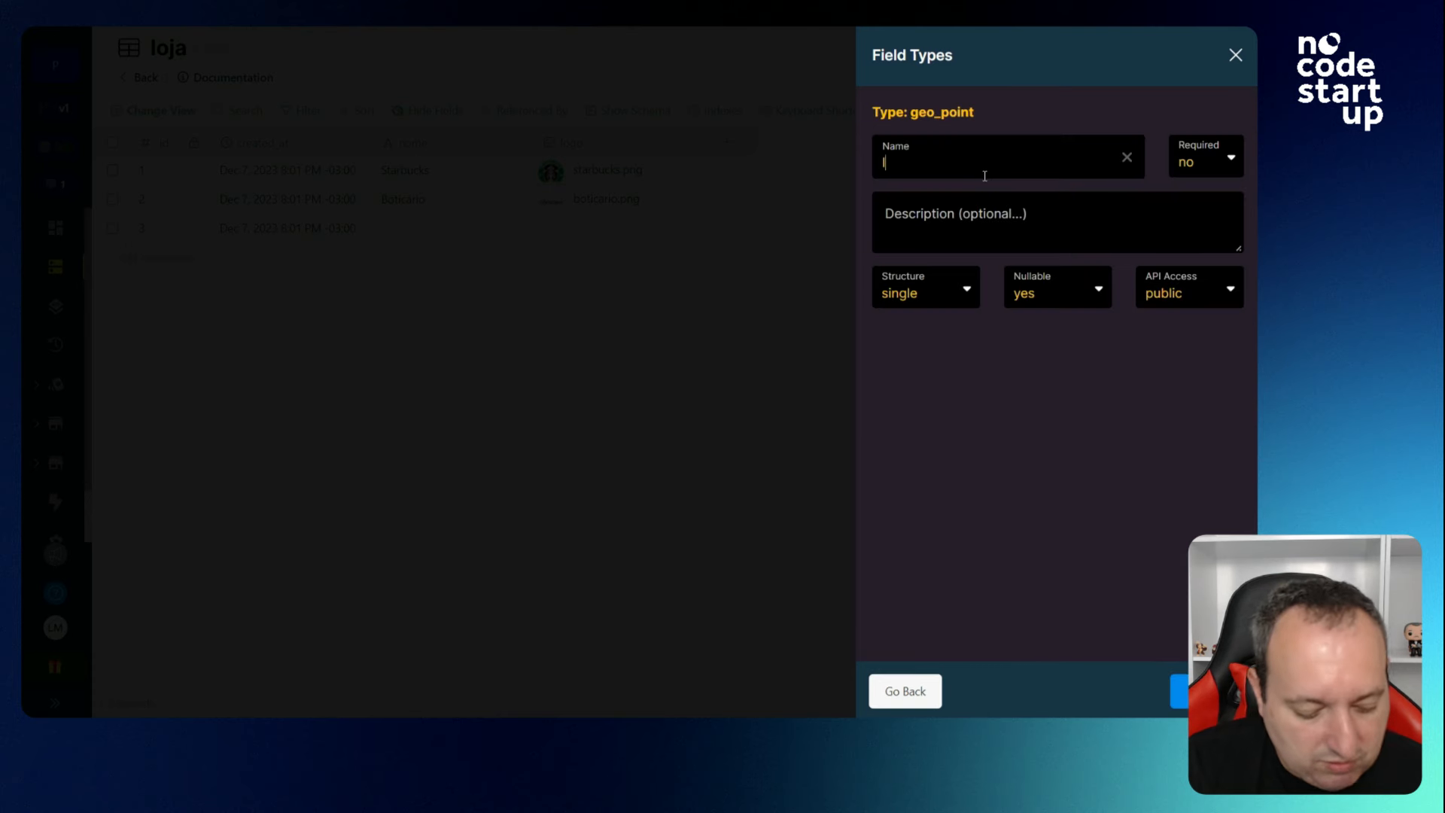
type("localiza")
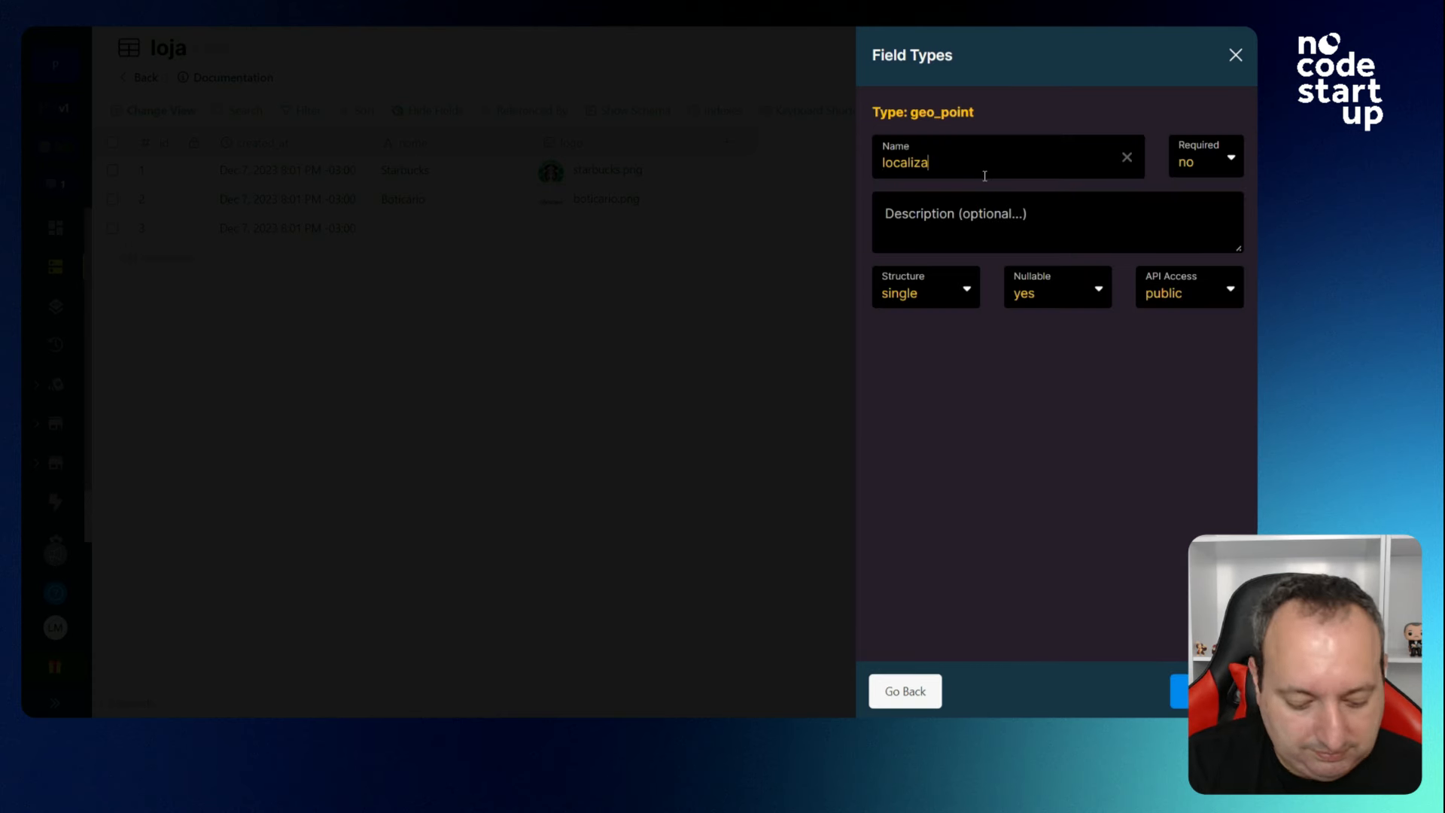
type("cao")
key("Return")
Set Starbucks's localizacao to a point in São Paulo.
double_click(743, 169)
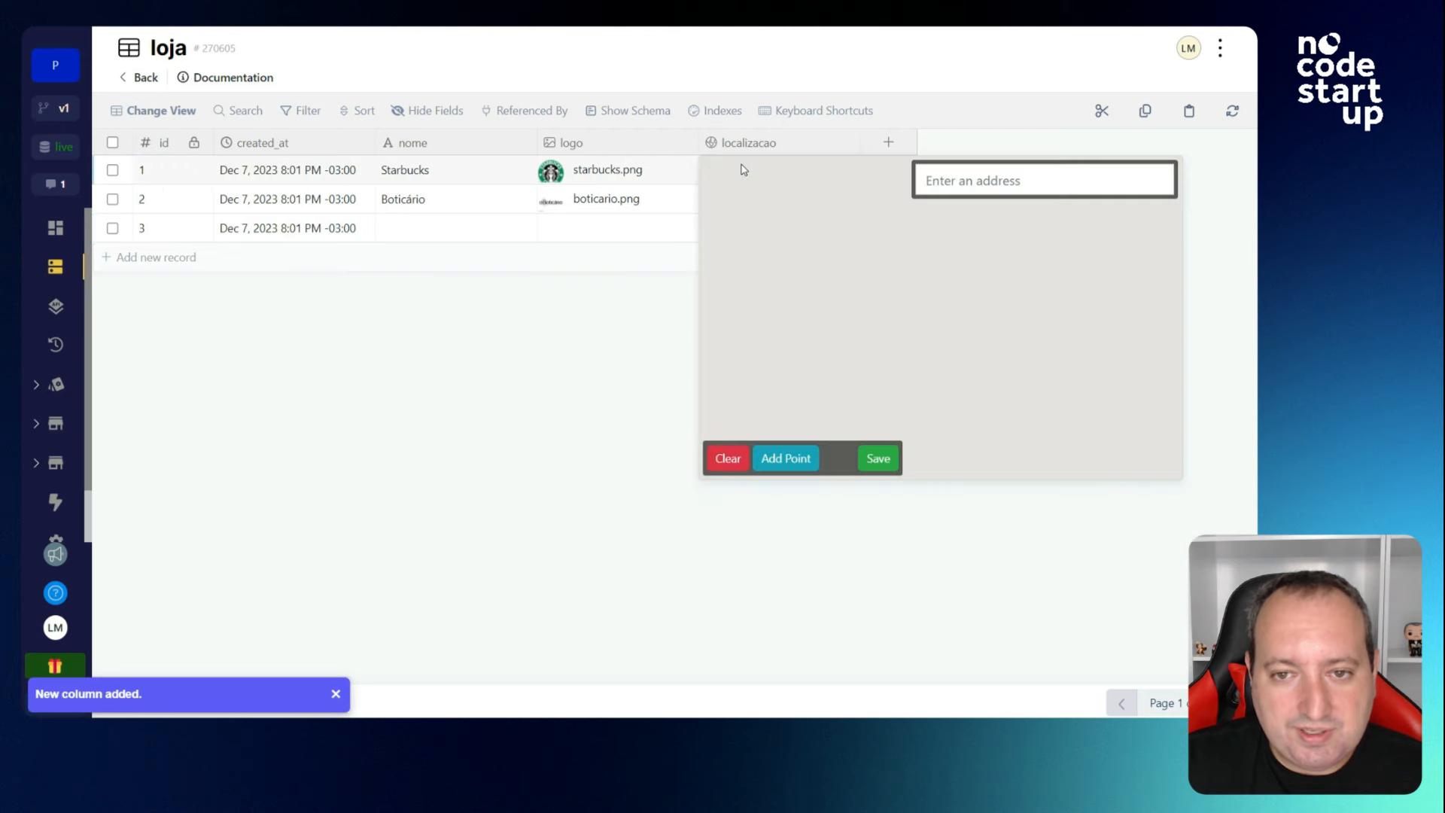
type("s")
left_click(963, 212)
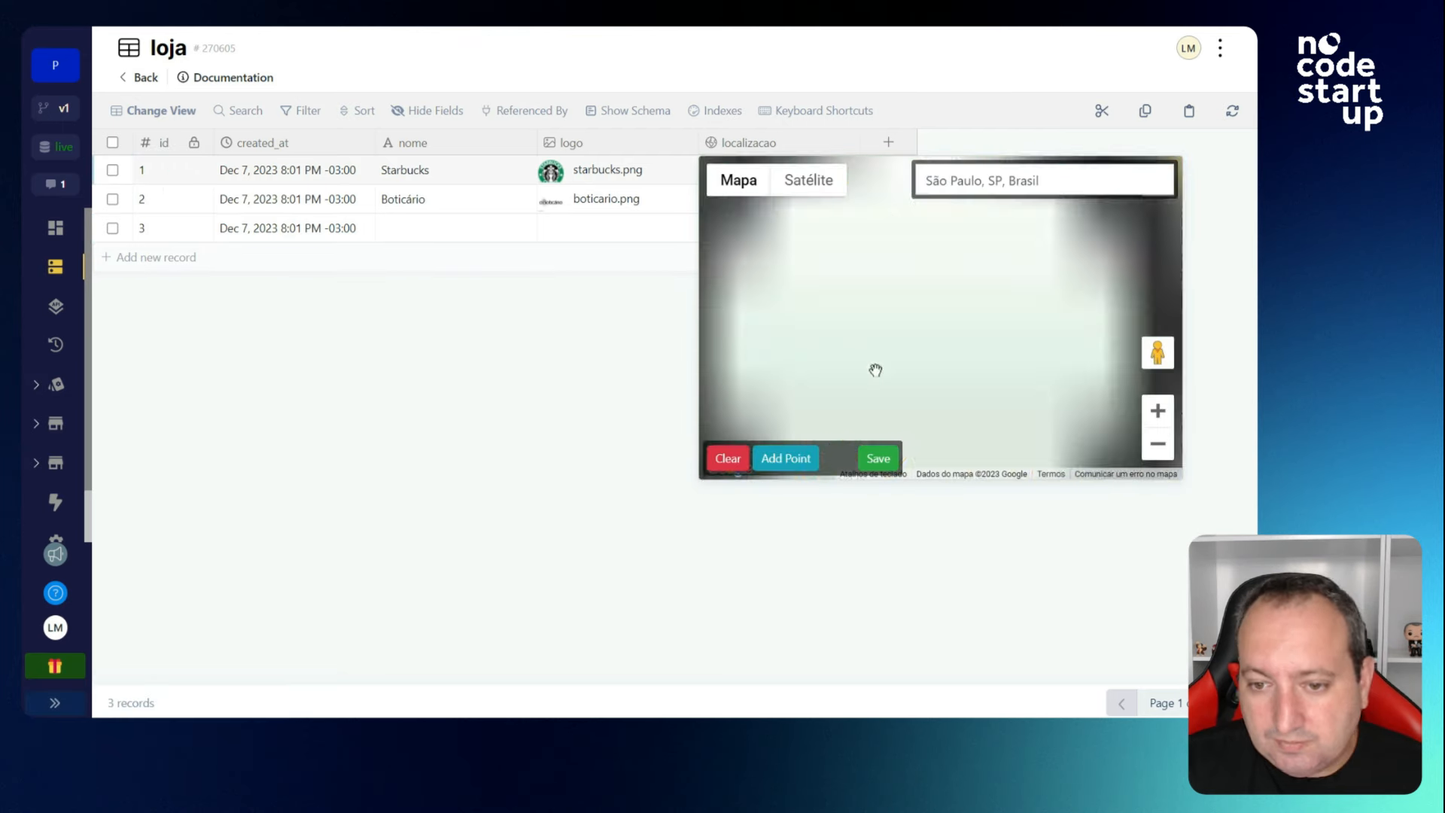
left_click(785, 459)
left_click(878, 458)
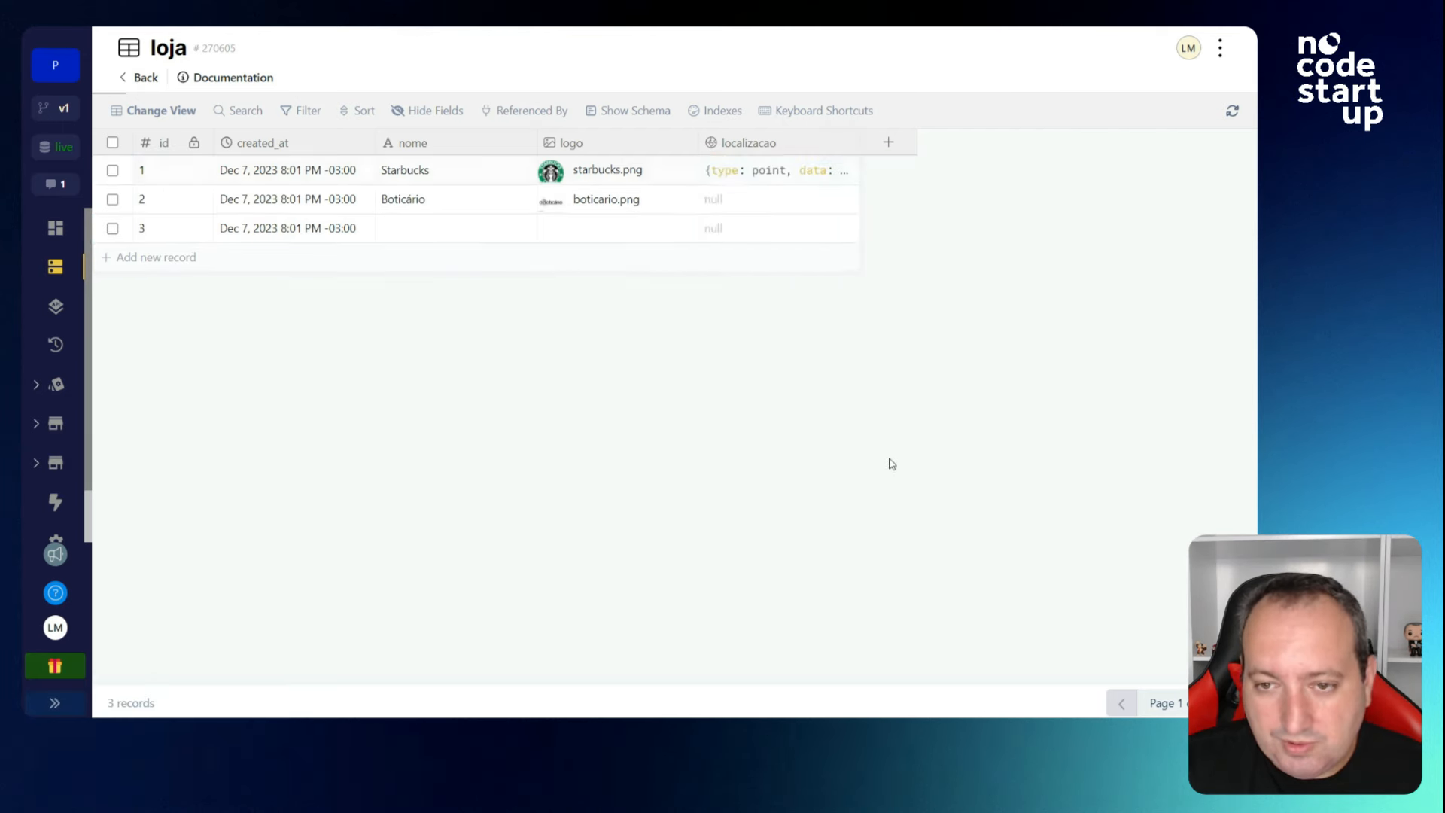
Search Rio de Janeiro for Boticário's location, then open the desconto table.
double_click(768, 199)
type("rio de")
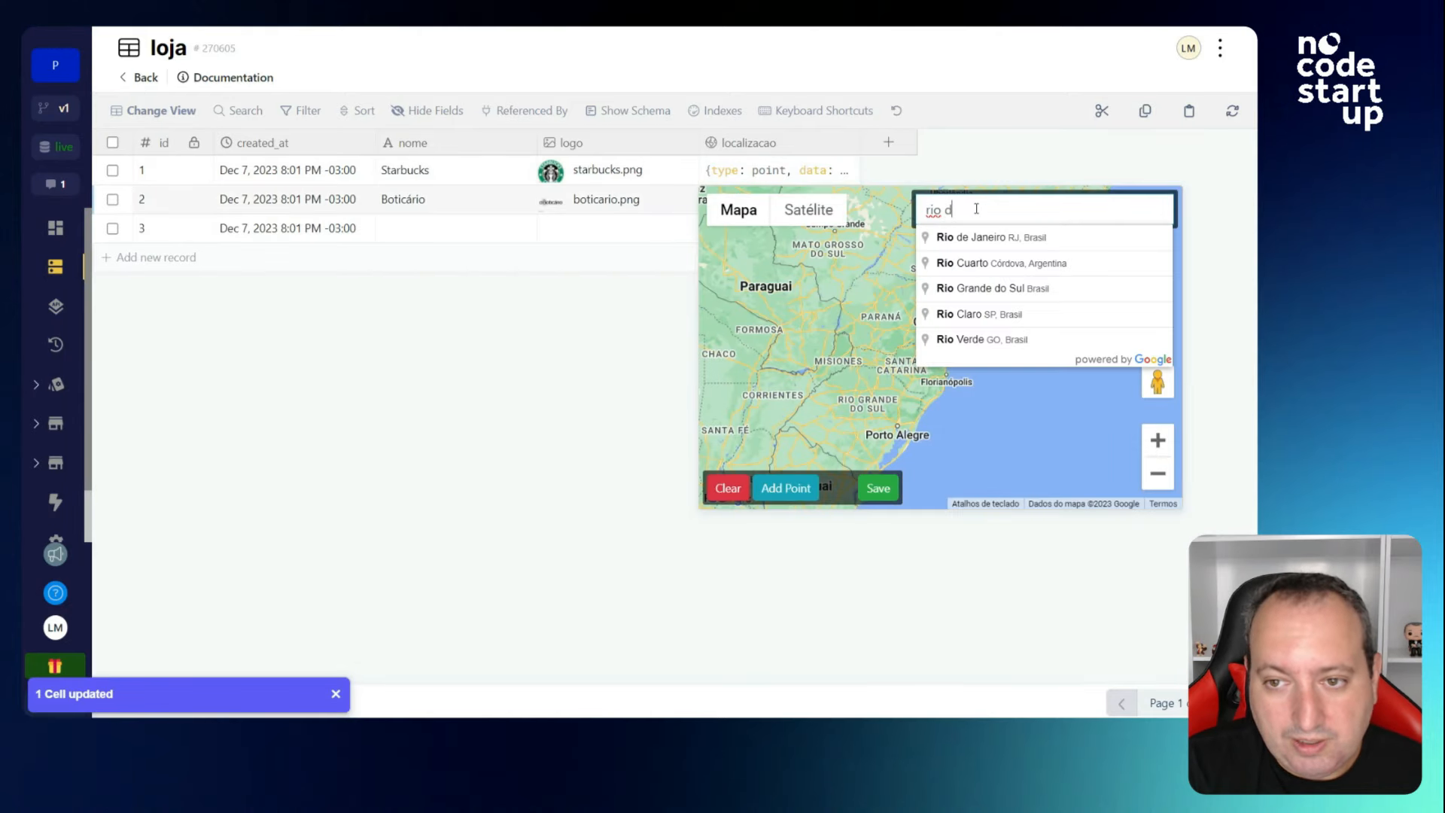
left_click(974, 247)
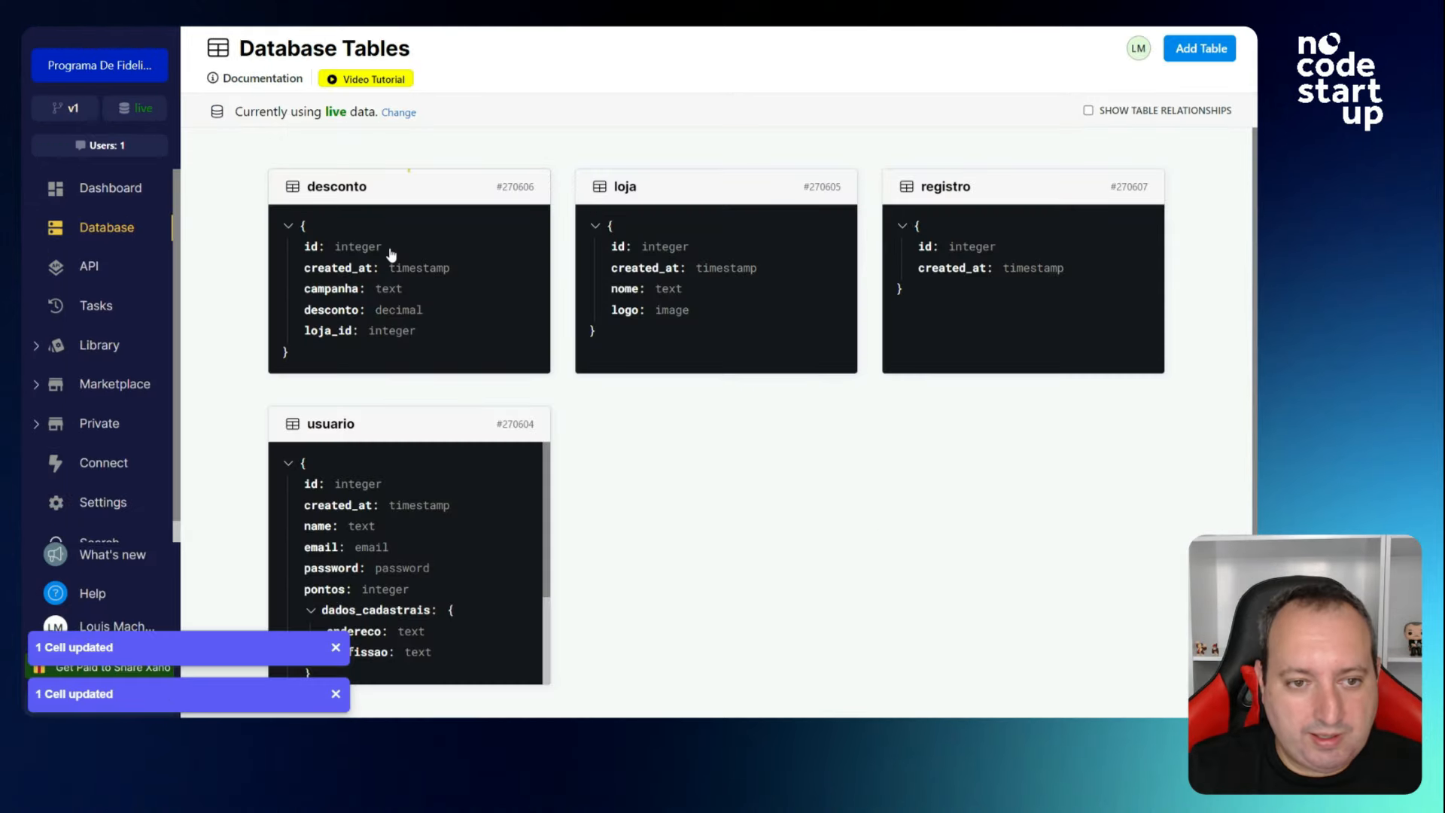
left_click(391, 254)
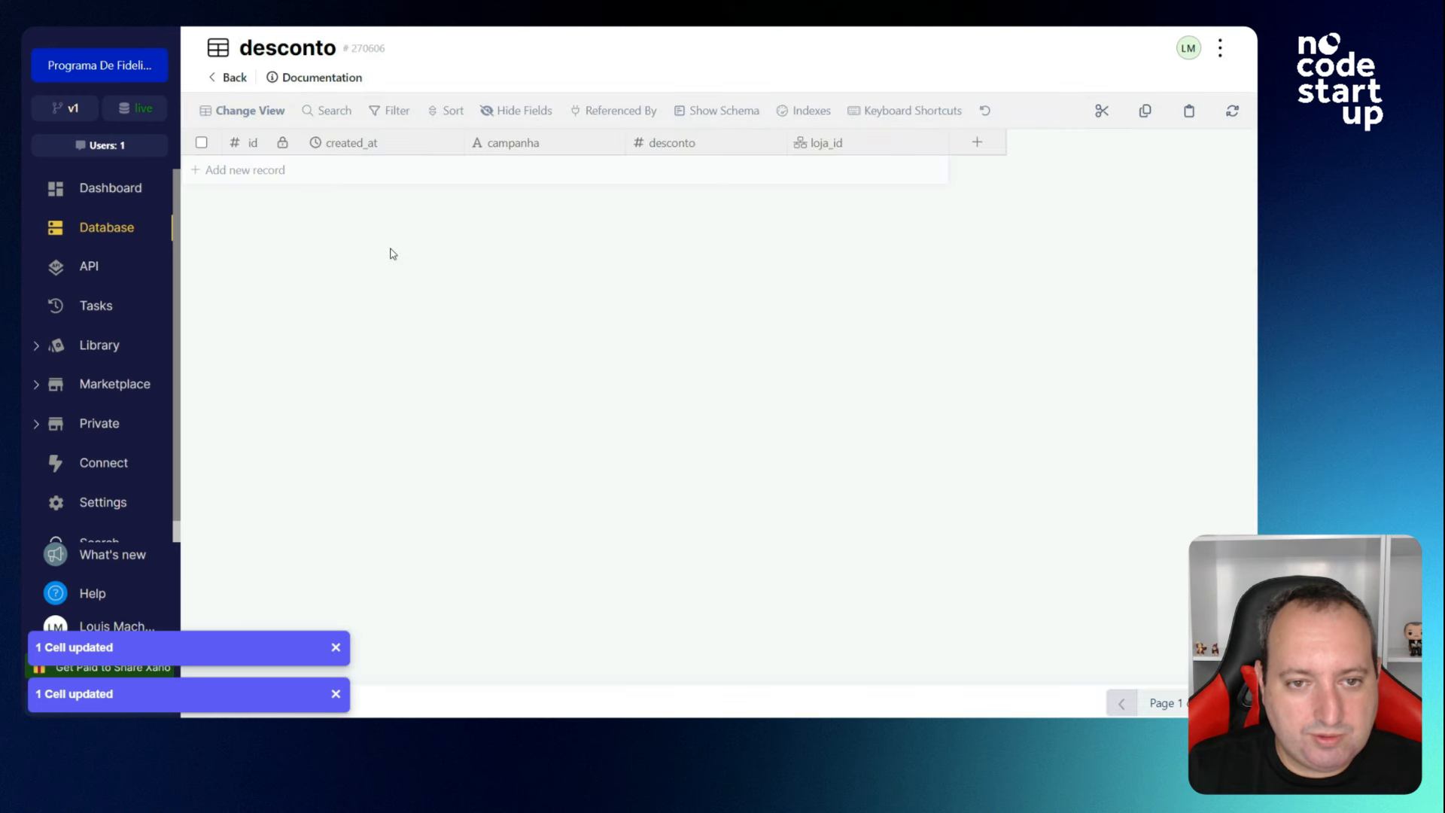
Add a second record and fill row 1 as Black Friday, 20, Starbucks.
left_click(265, 206)
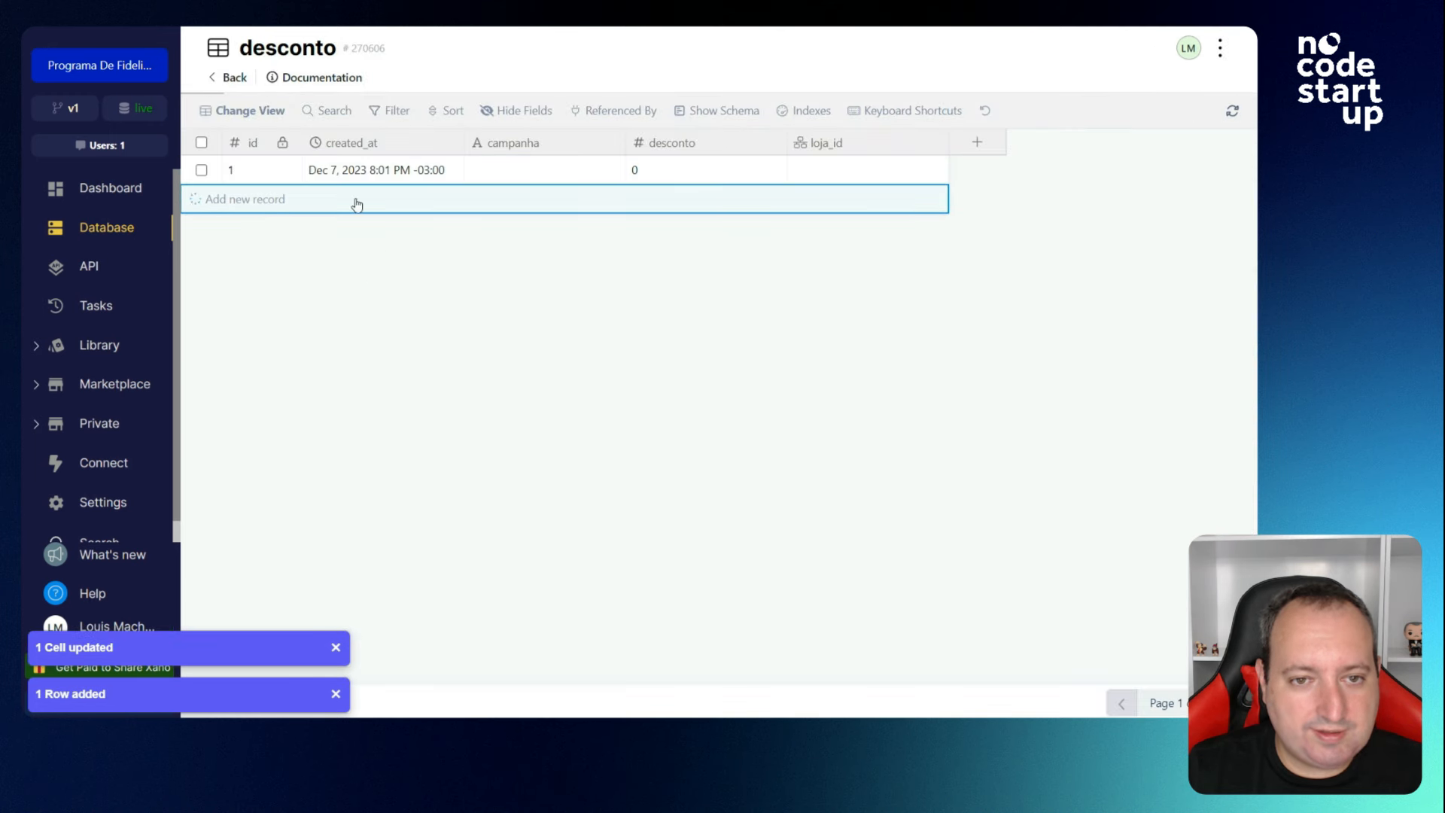
double_click(477, 170)
type("Bla")
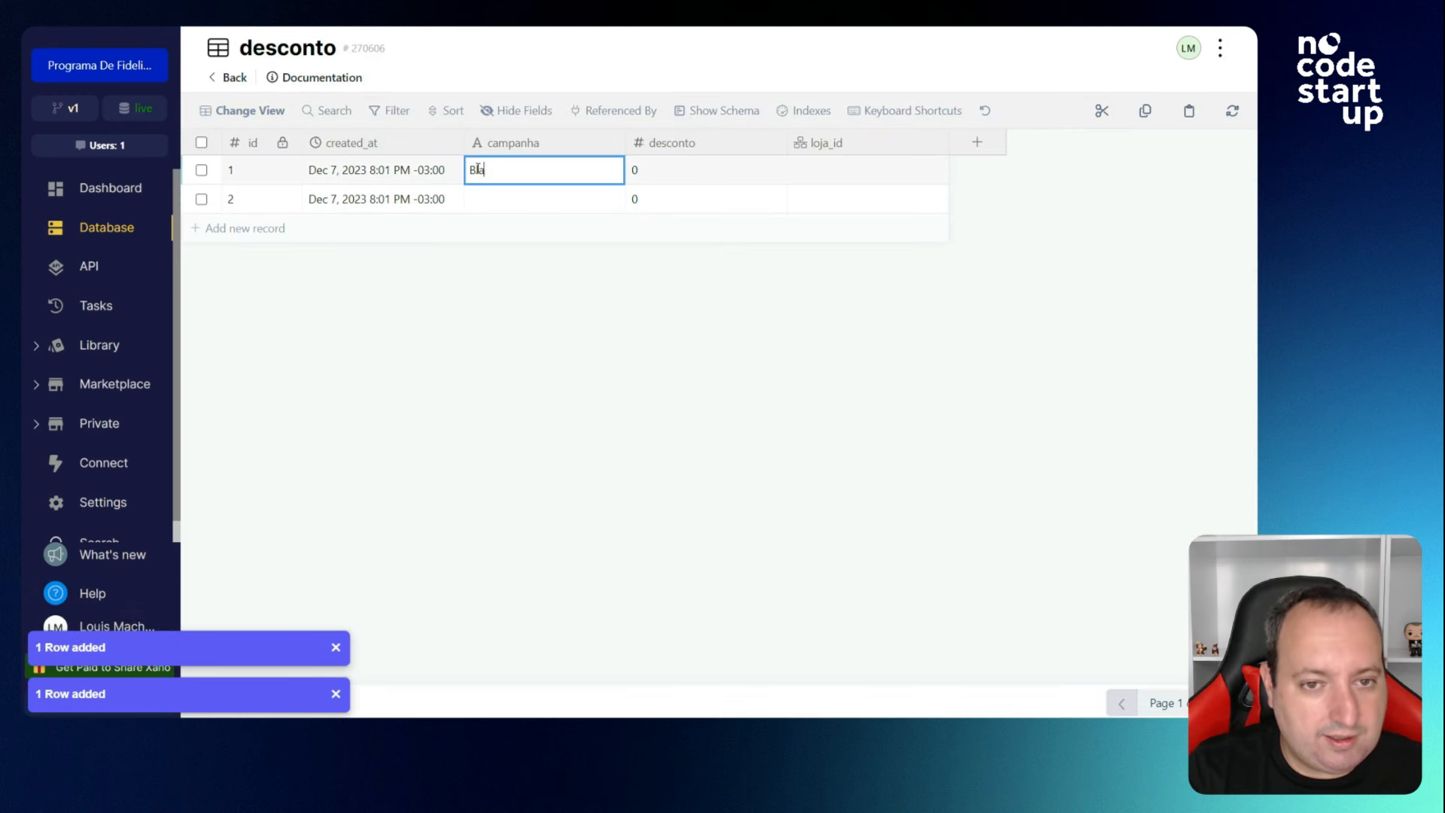
type("ck Friday")
key("Tab")
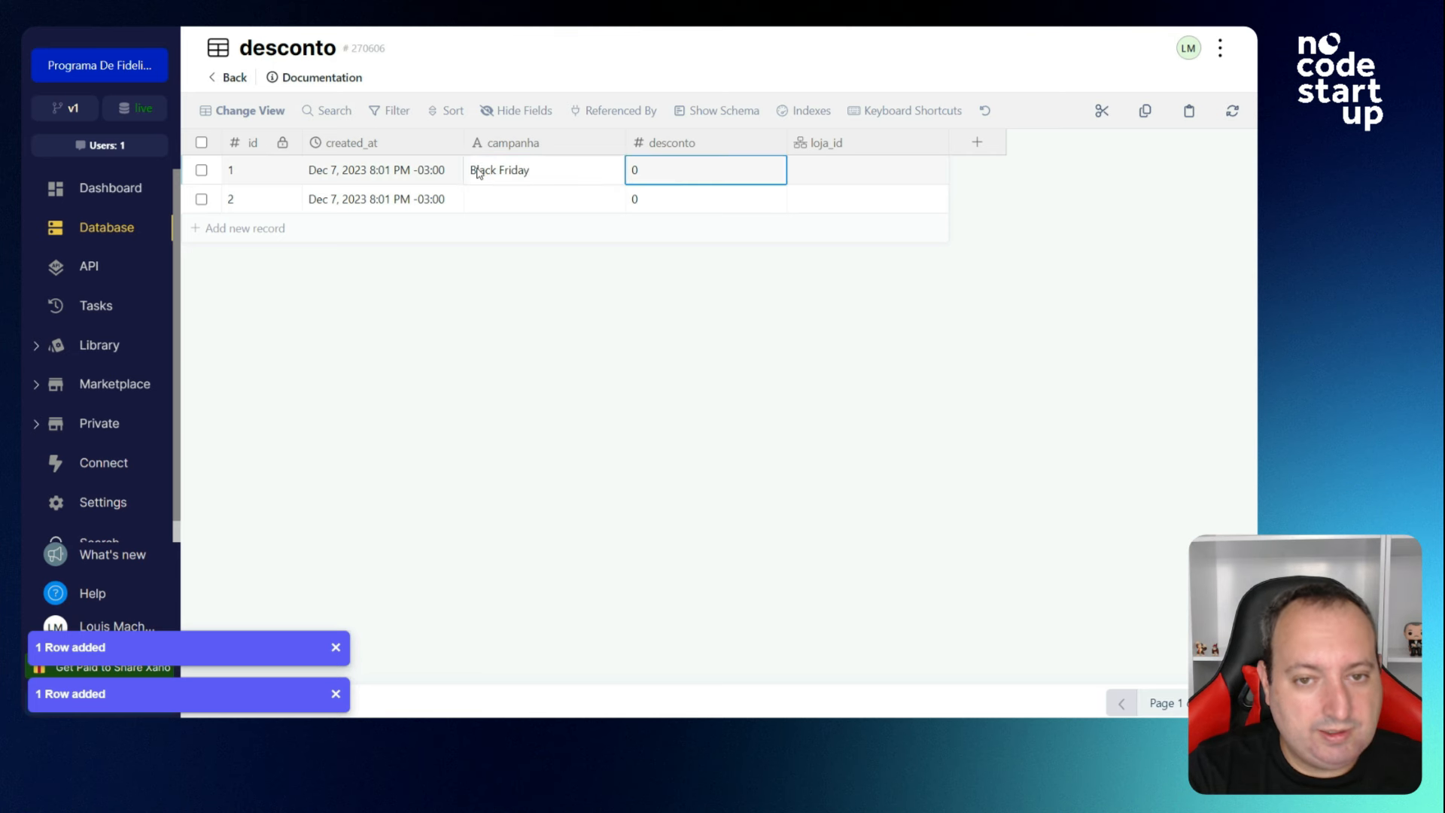
type("20")
key("Tab")
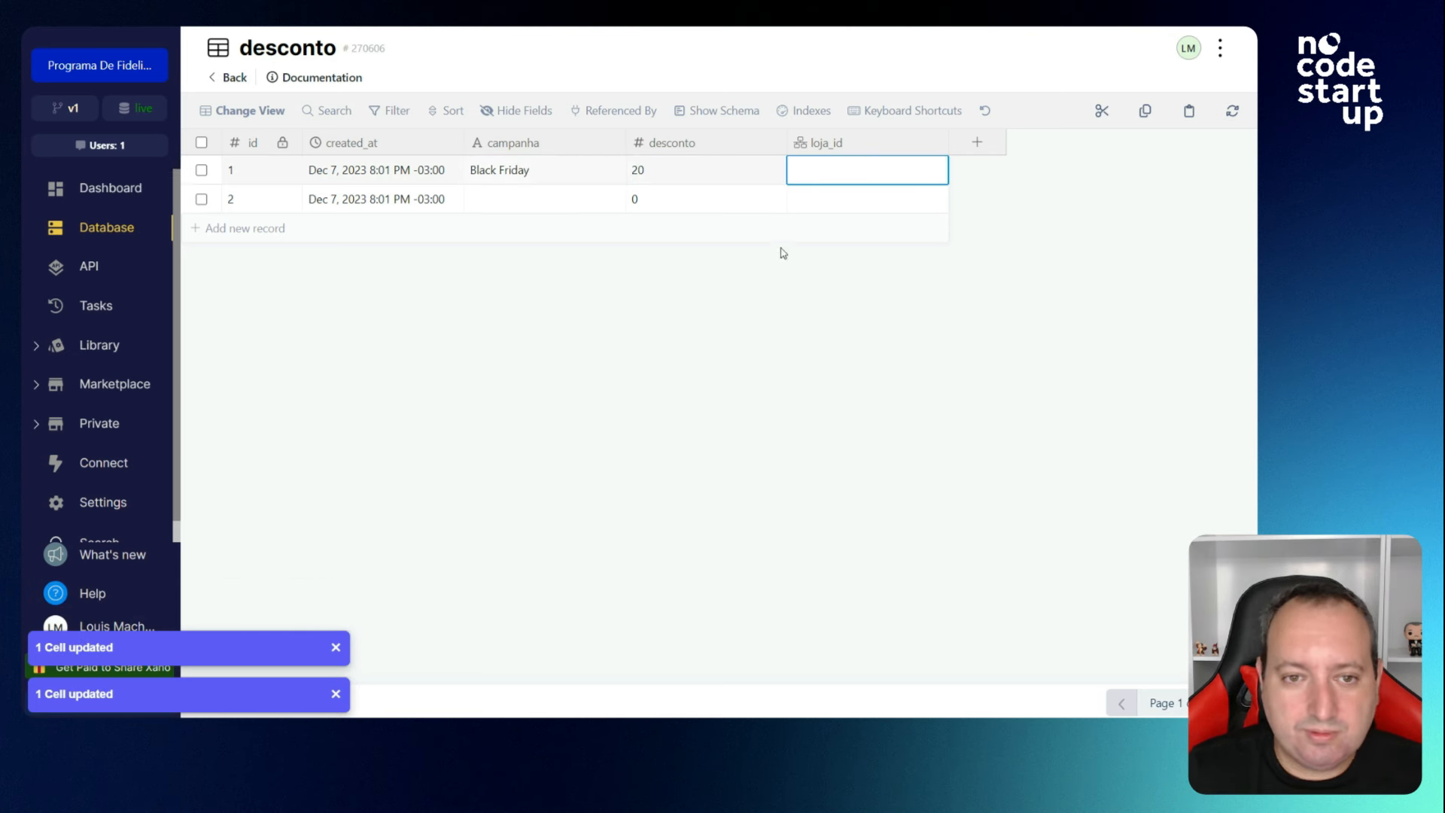
left_click(834, 179)
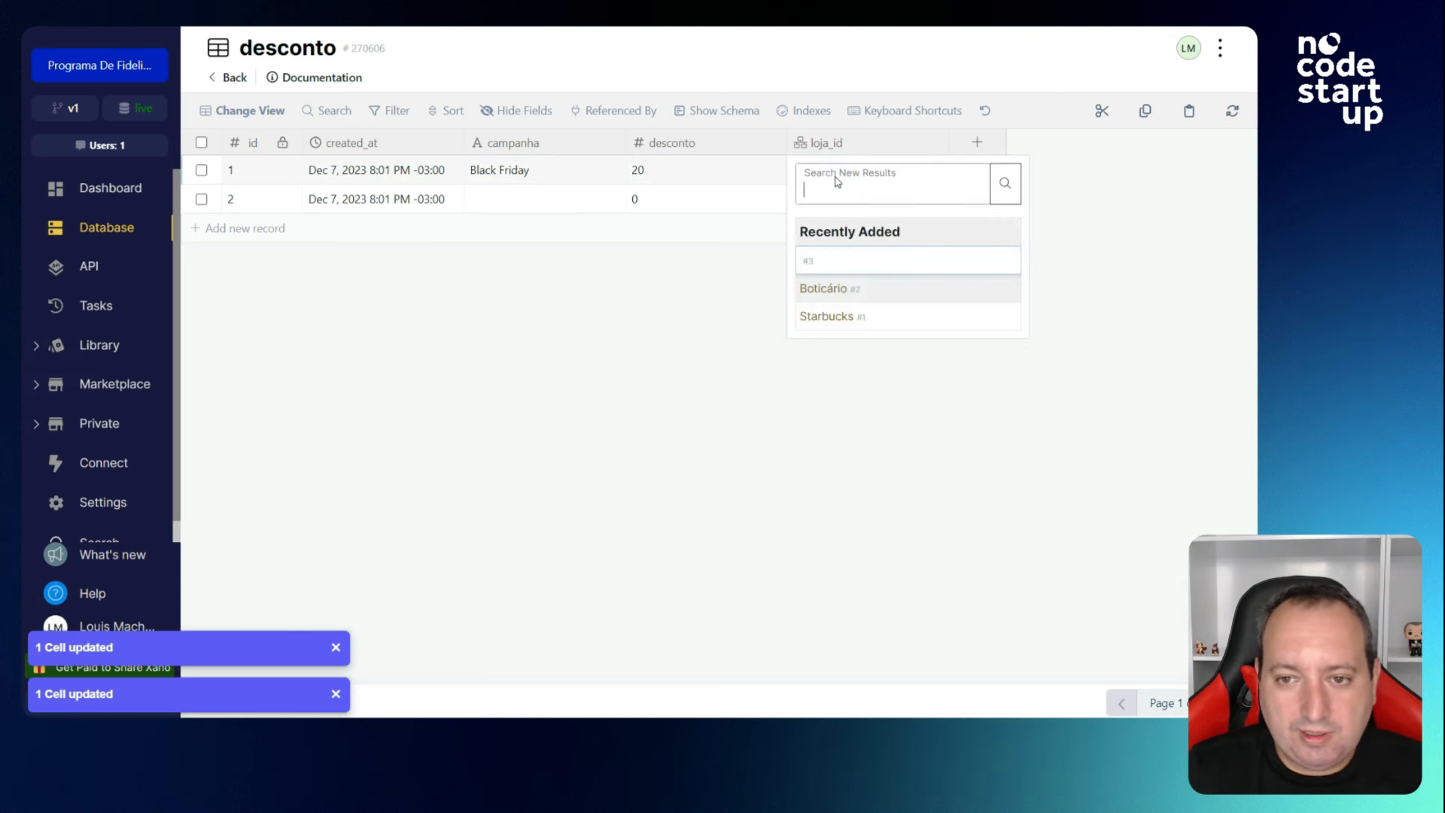
left_click(828, 316)
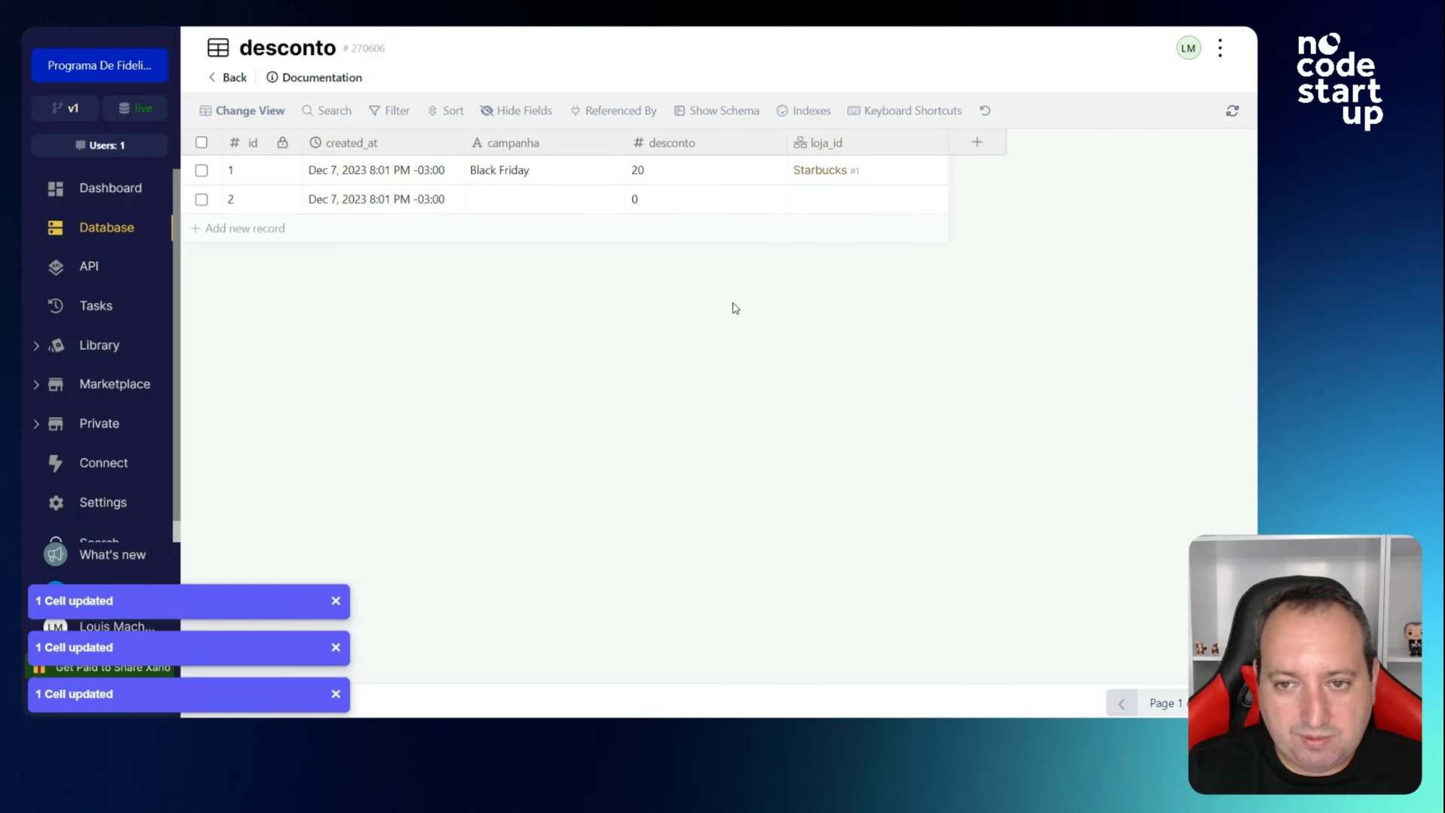
Fill row 2 as Dia das Mães, 25, Boticário, then return to the tables list.
left_click(819, 200)
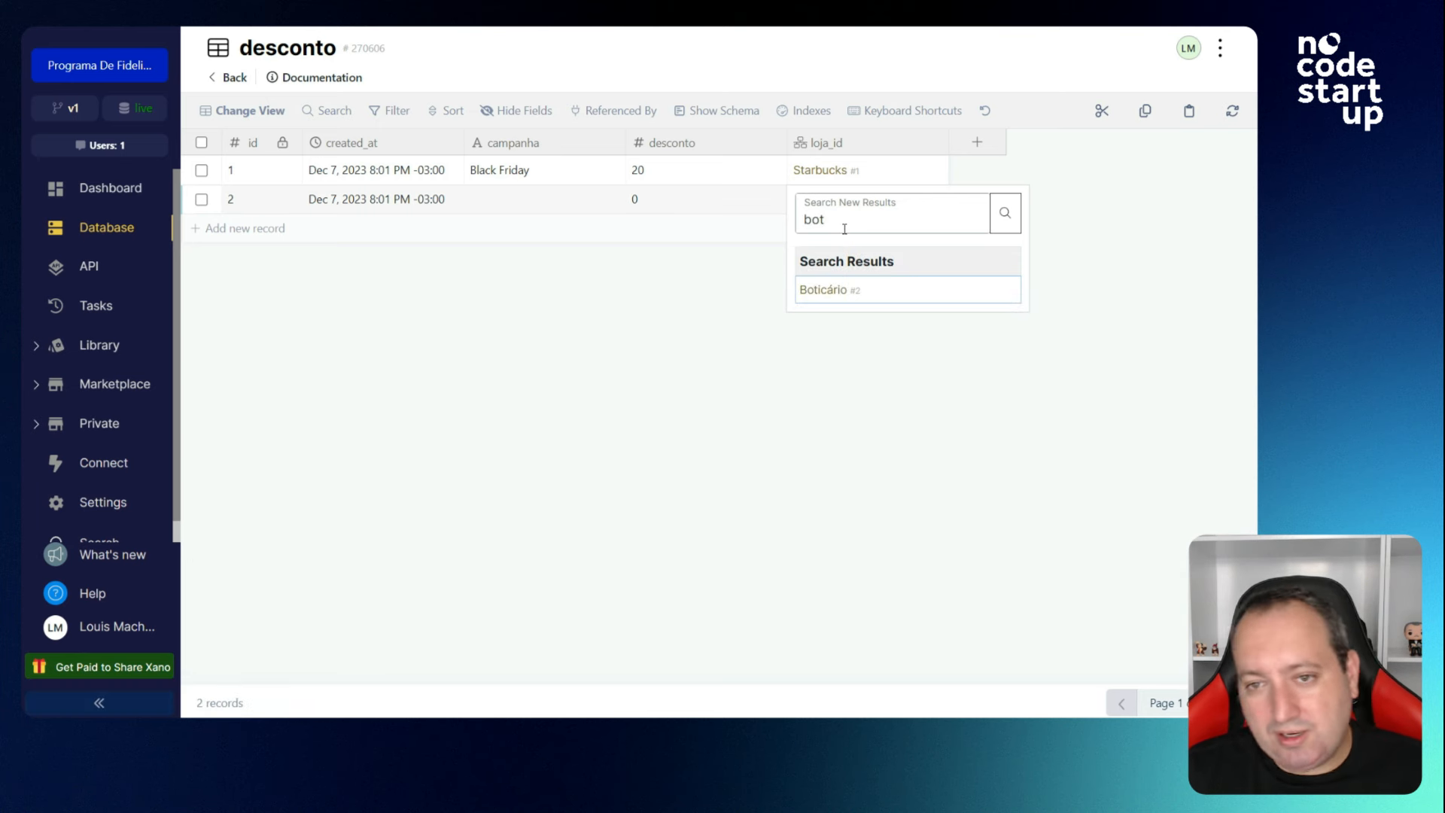
left_click(823, 291)
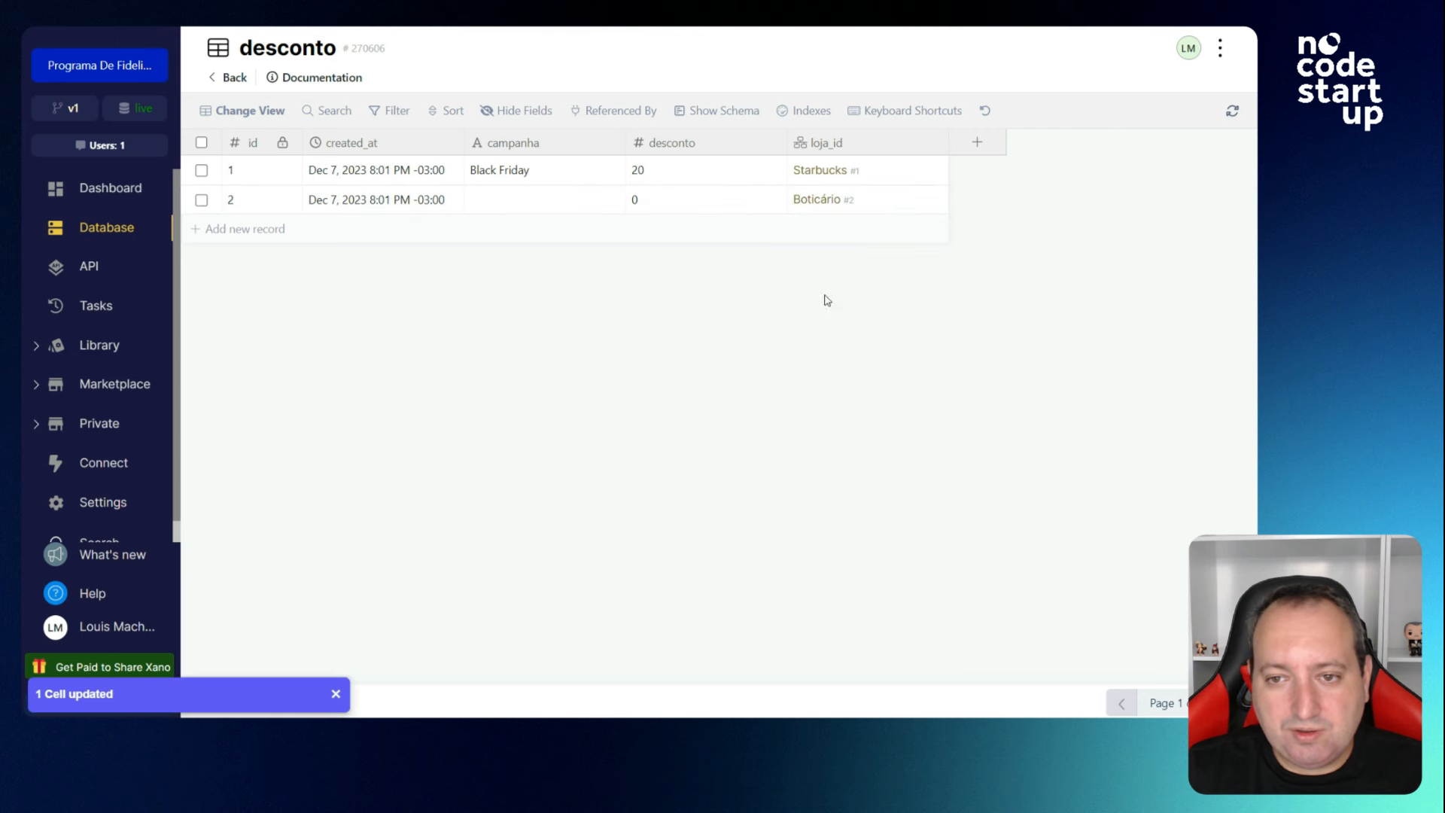
double_click(529, 199)
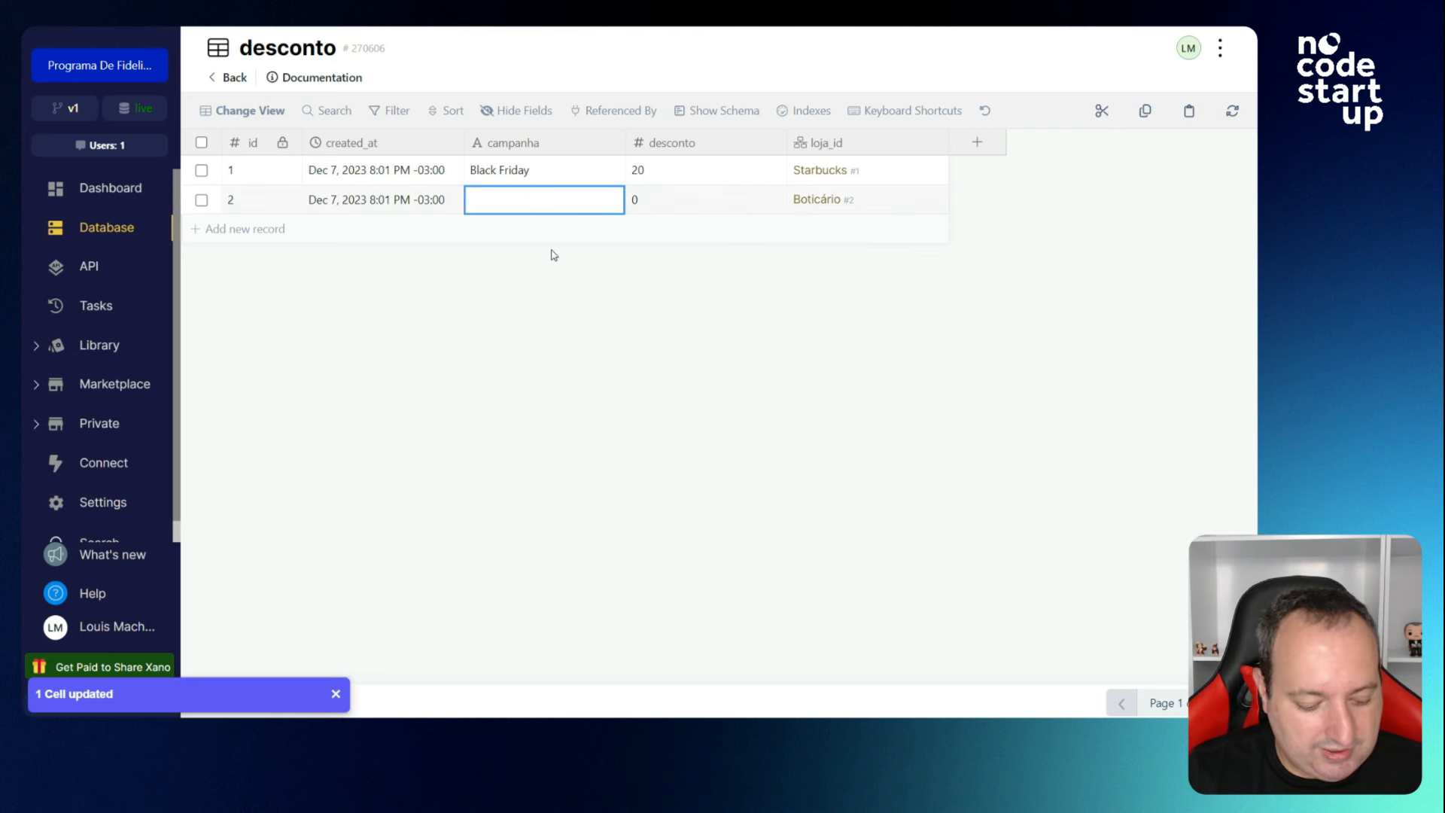
type("Dia das M")
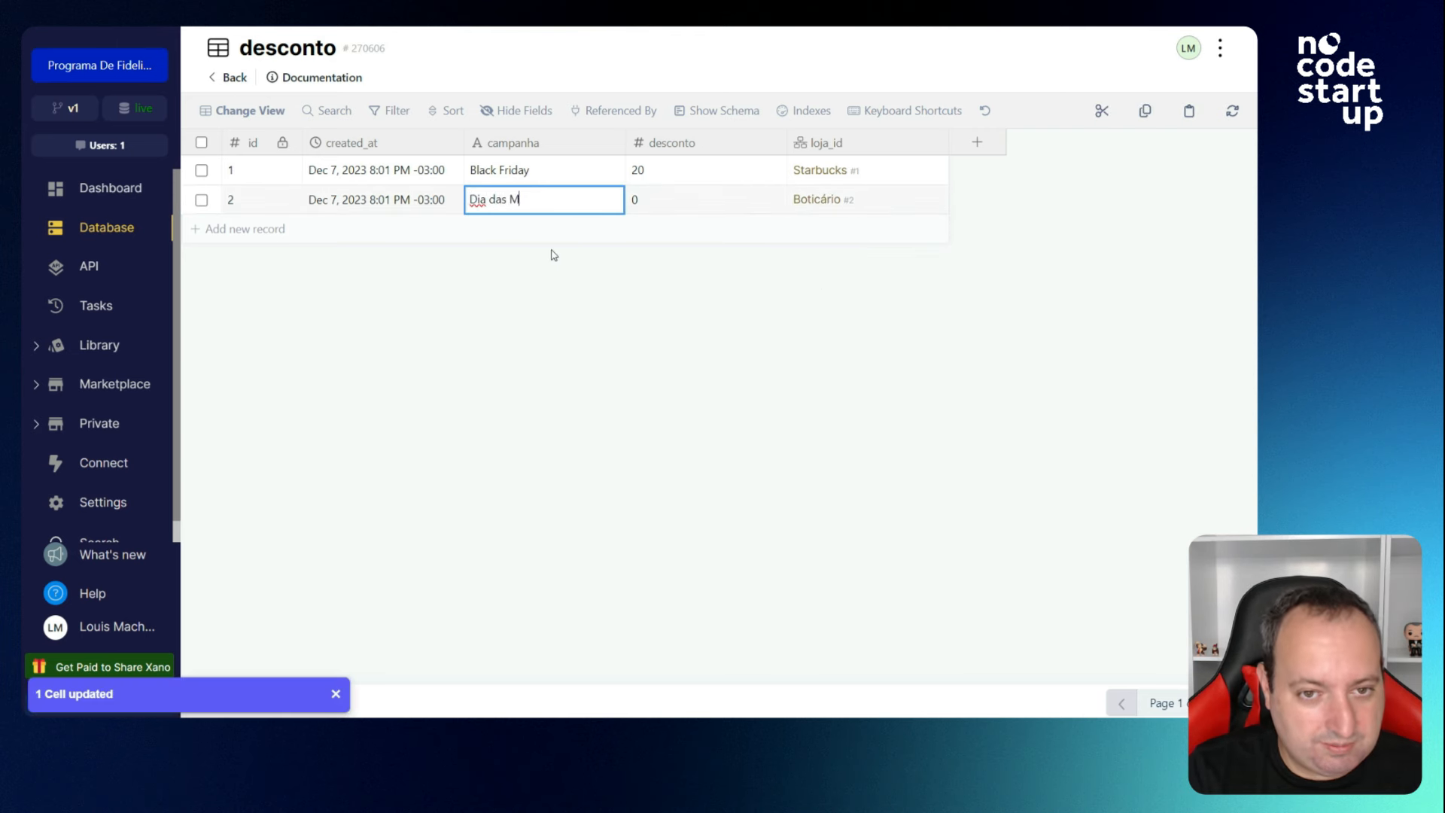
type("ães")
key("Tab")
type("2")
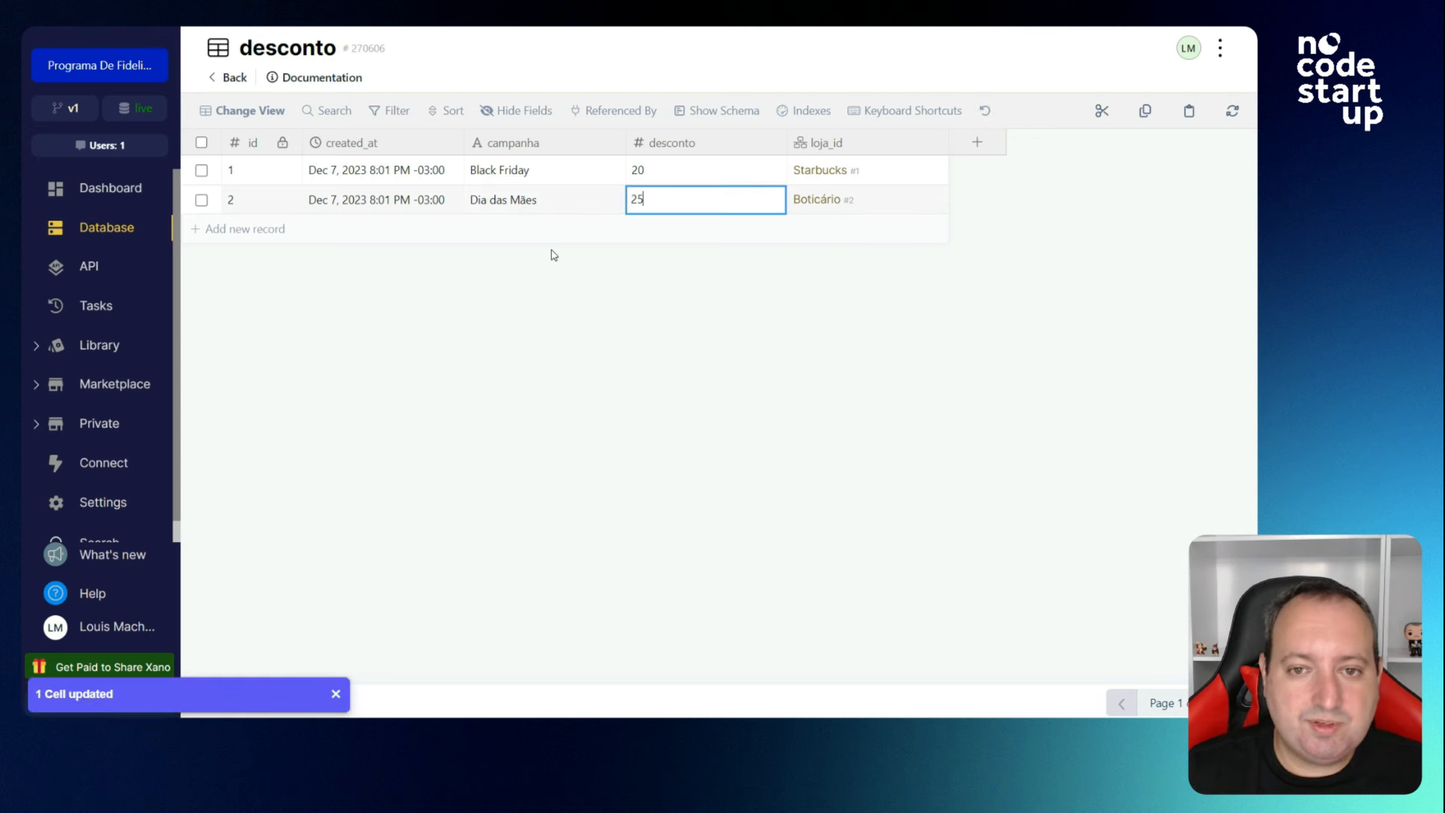
key("Return")
left_click(214, 78)
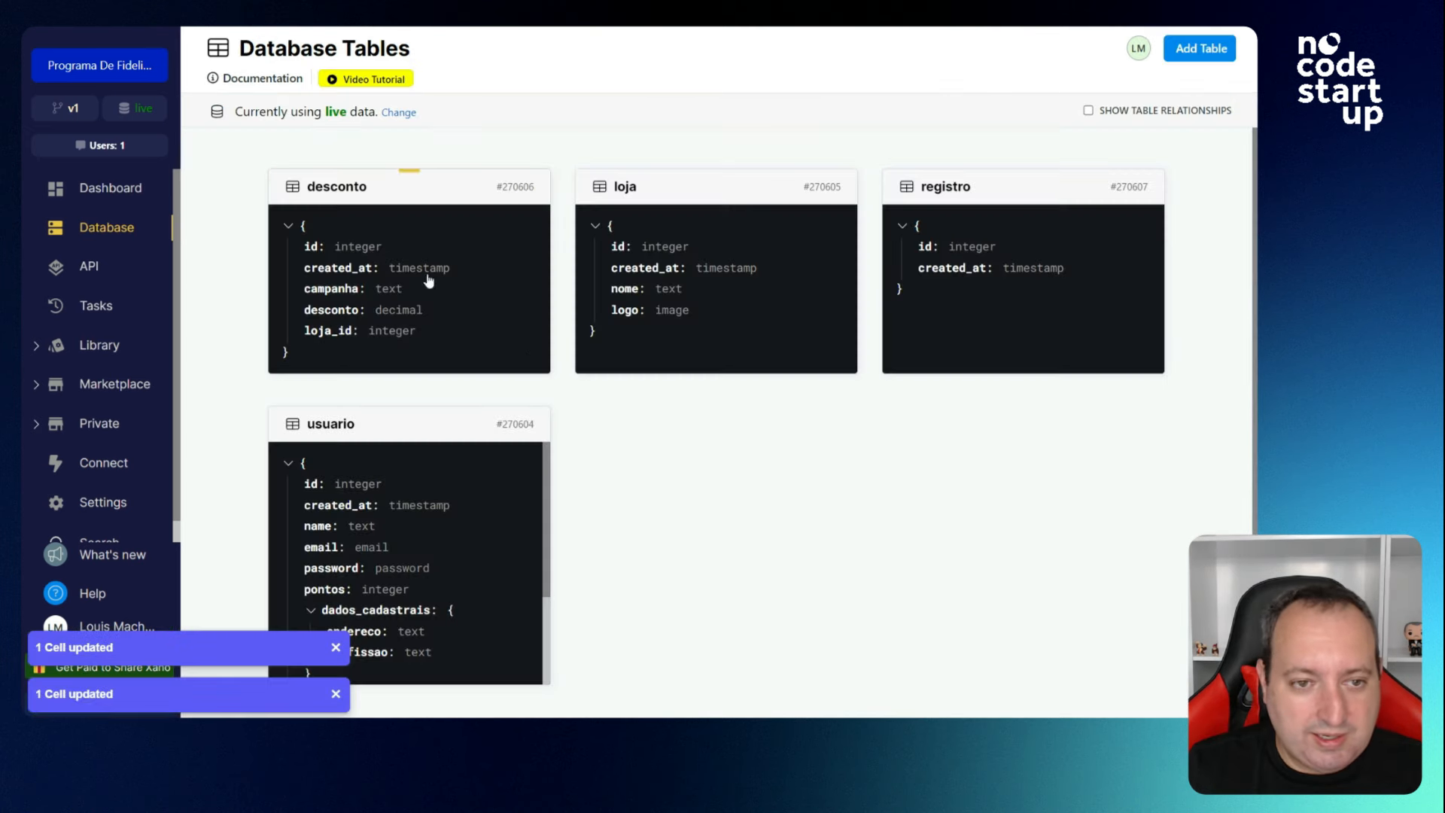
Open registro and add a table reference field pointing to desconto.
left_click(960, 293)
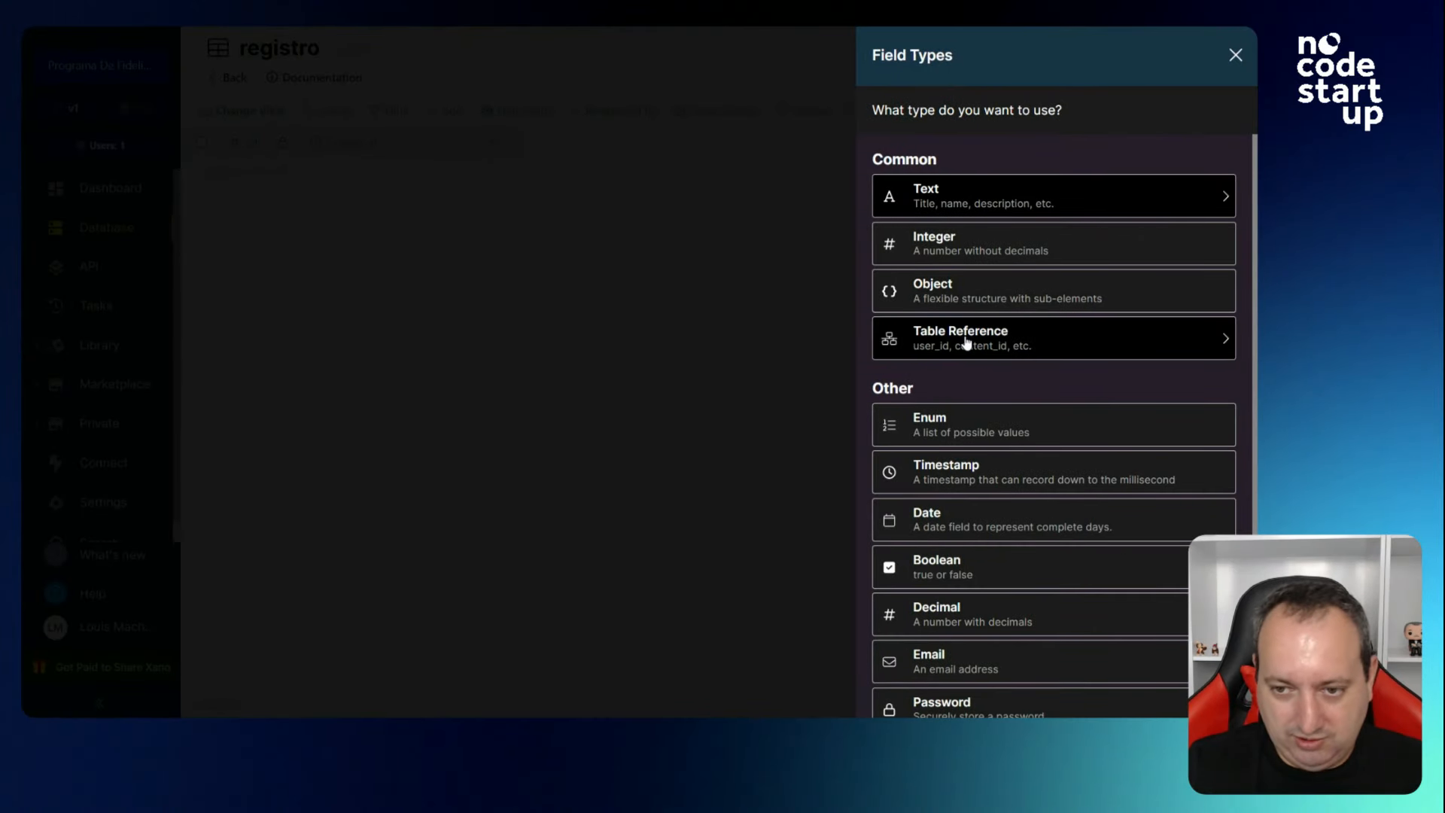
left_click(967, 342)
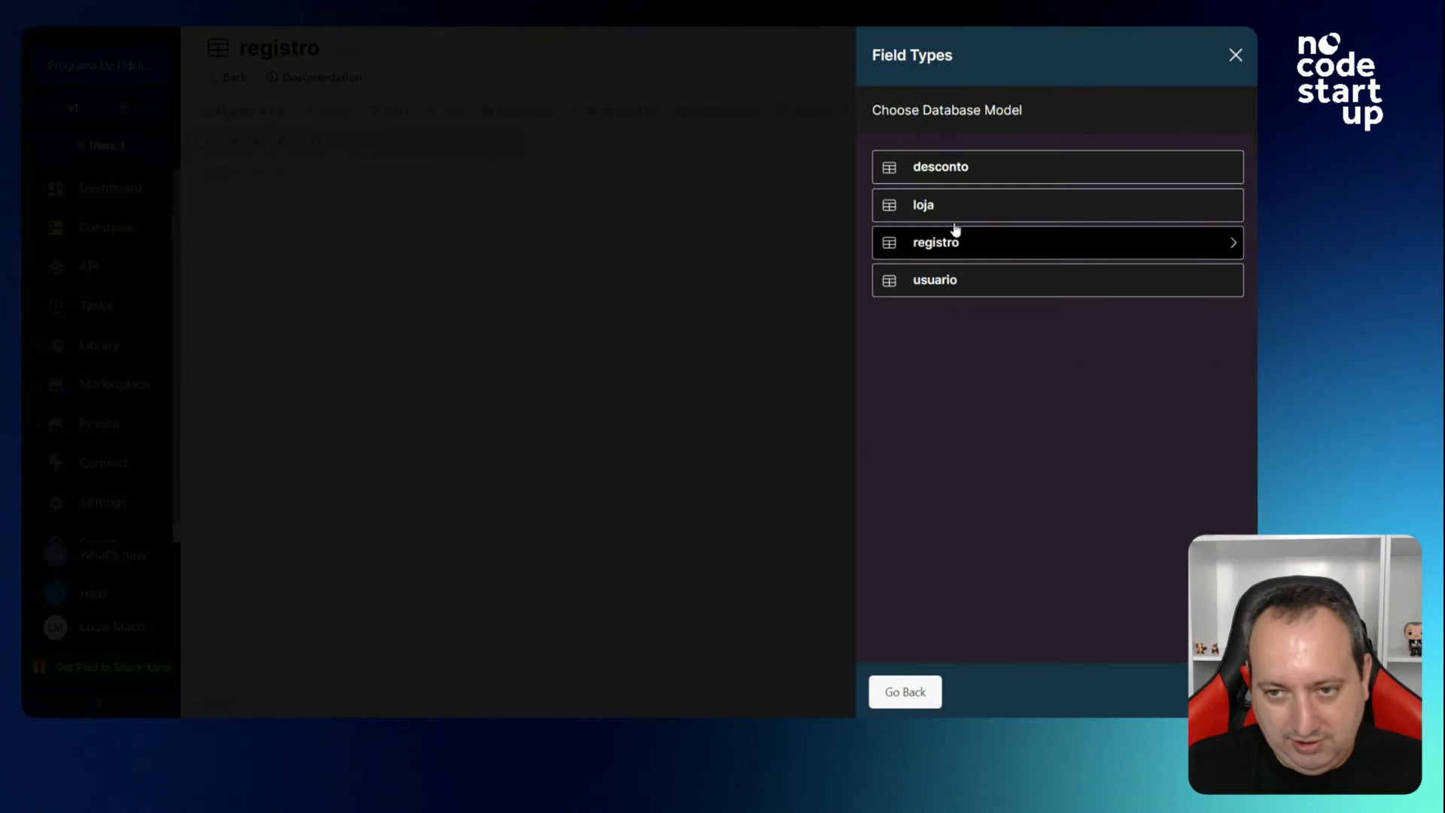
left_click(958, 179)
Add a usuario_id reference column to usuario, then open the usuario table's records.
left_click(659, 142)
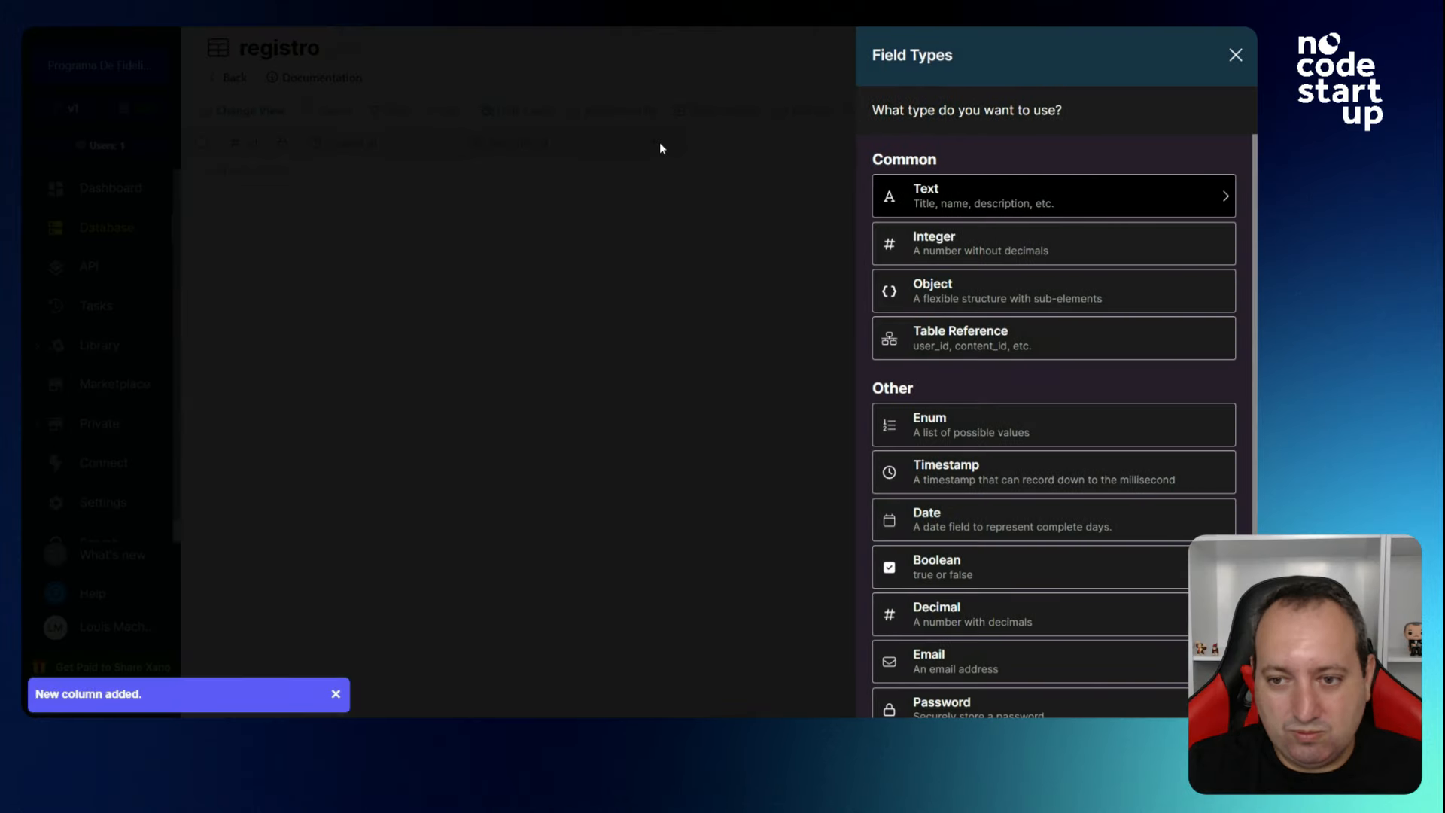
left_click(968, 343)
left_click(941, 277)
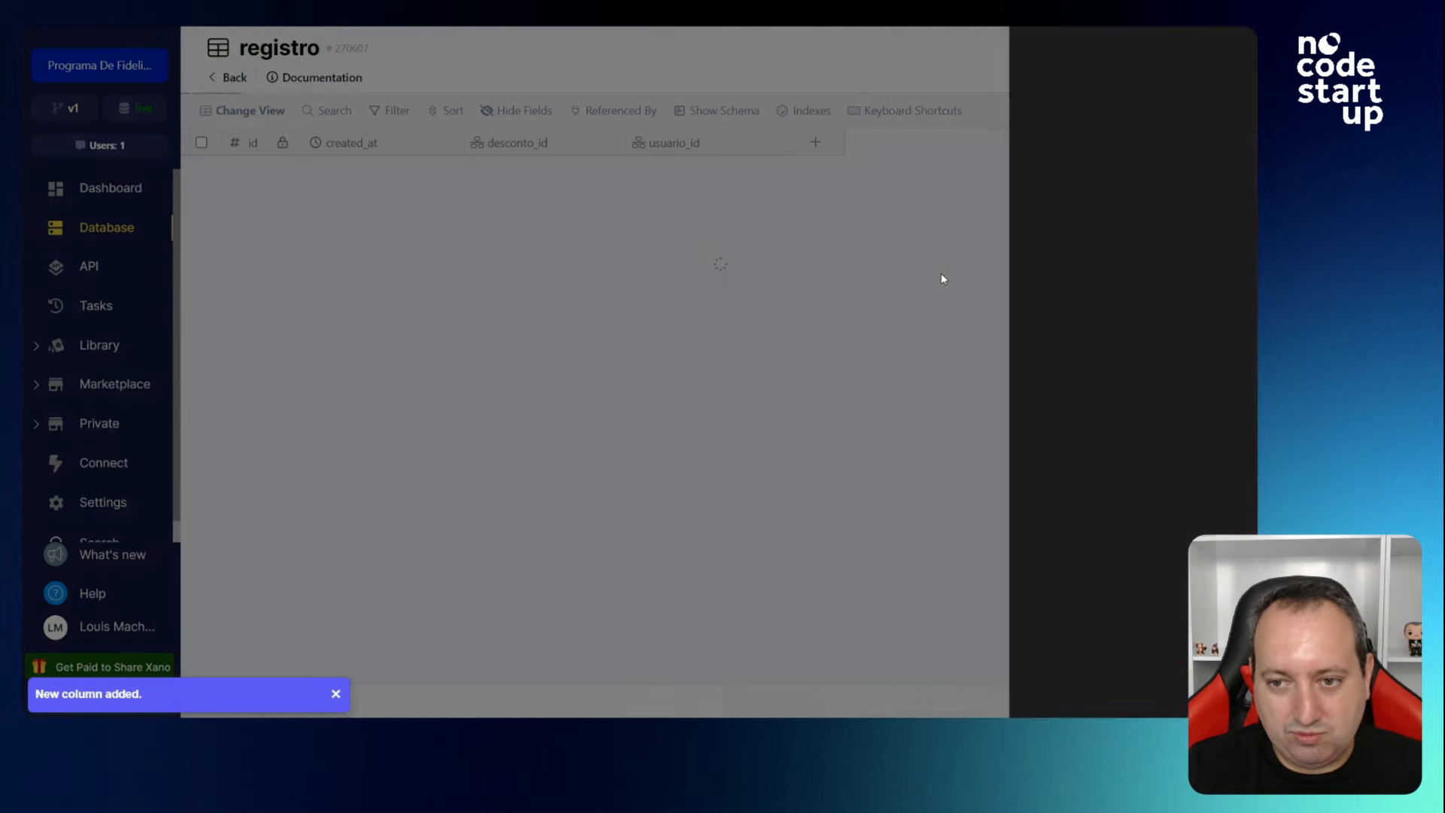
left_click(237, 78)
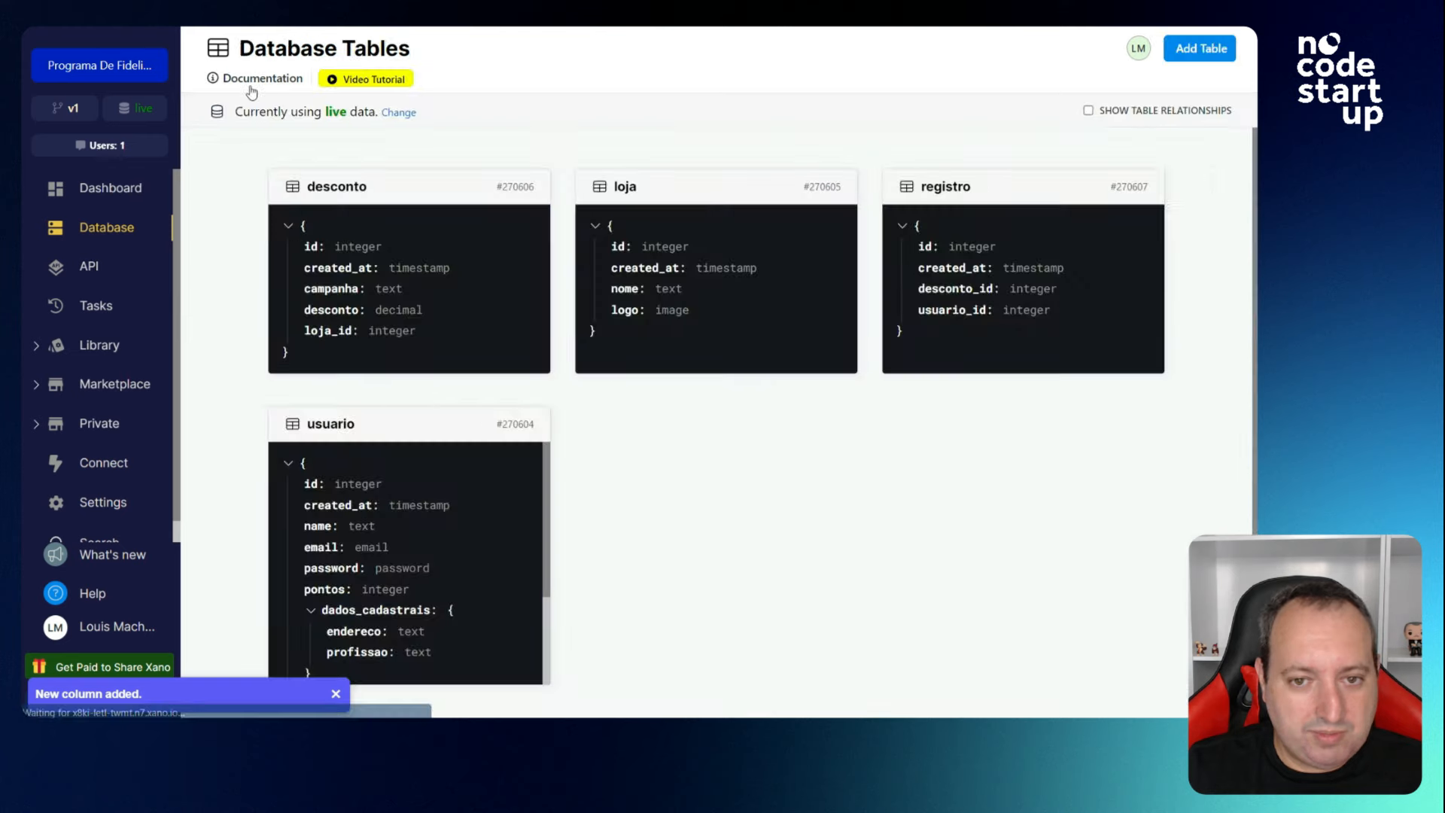
left_click(421, 493)
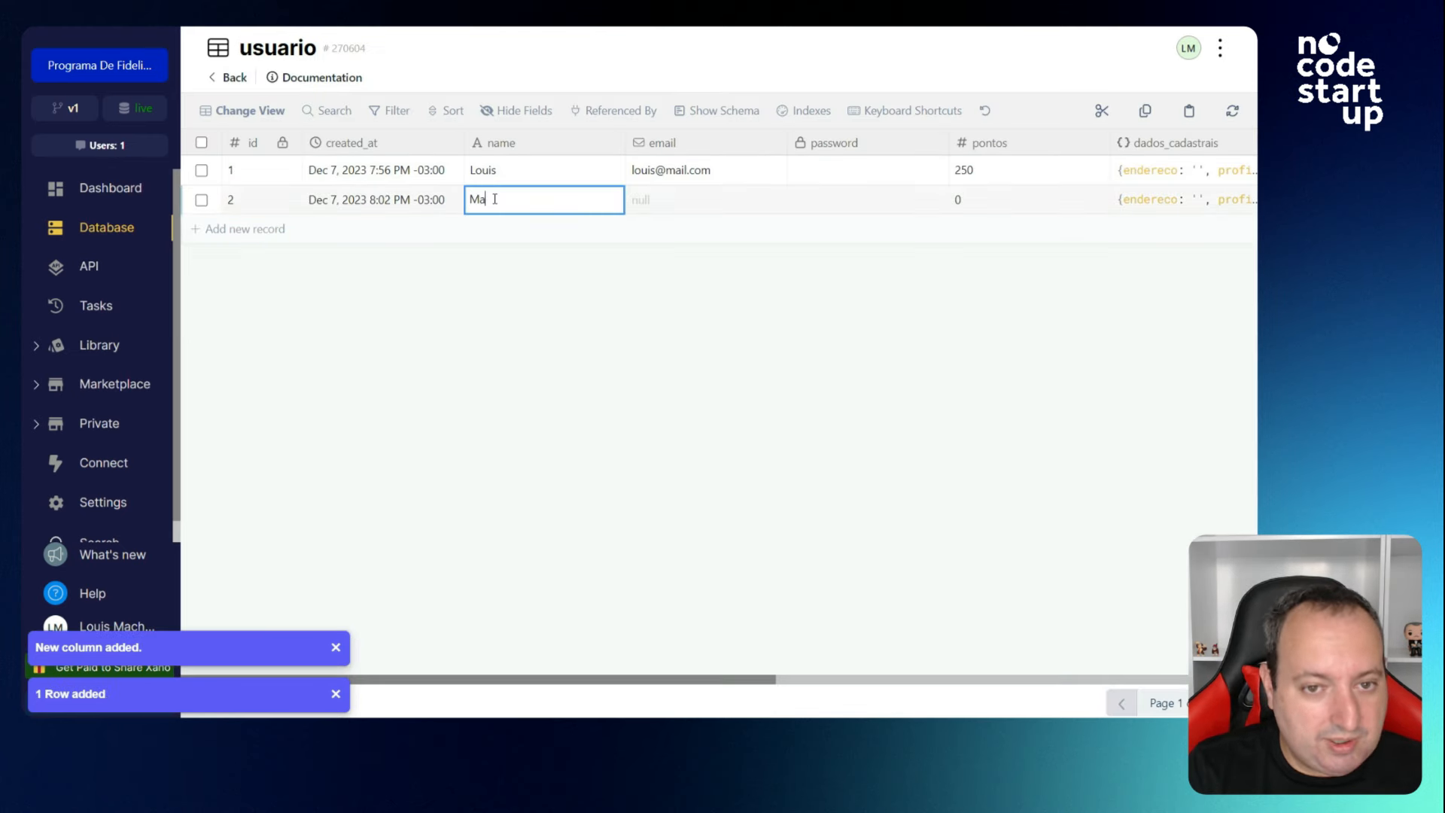
Fill in the new usuario row's name and email and give it 1000 pontos.
type("ria")
key("Tab")
left_click(899, 204)
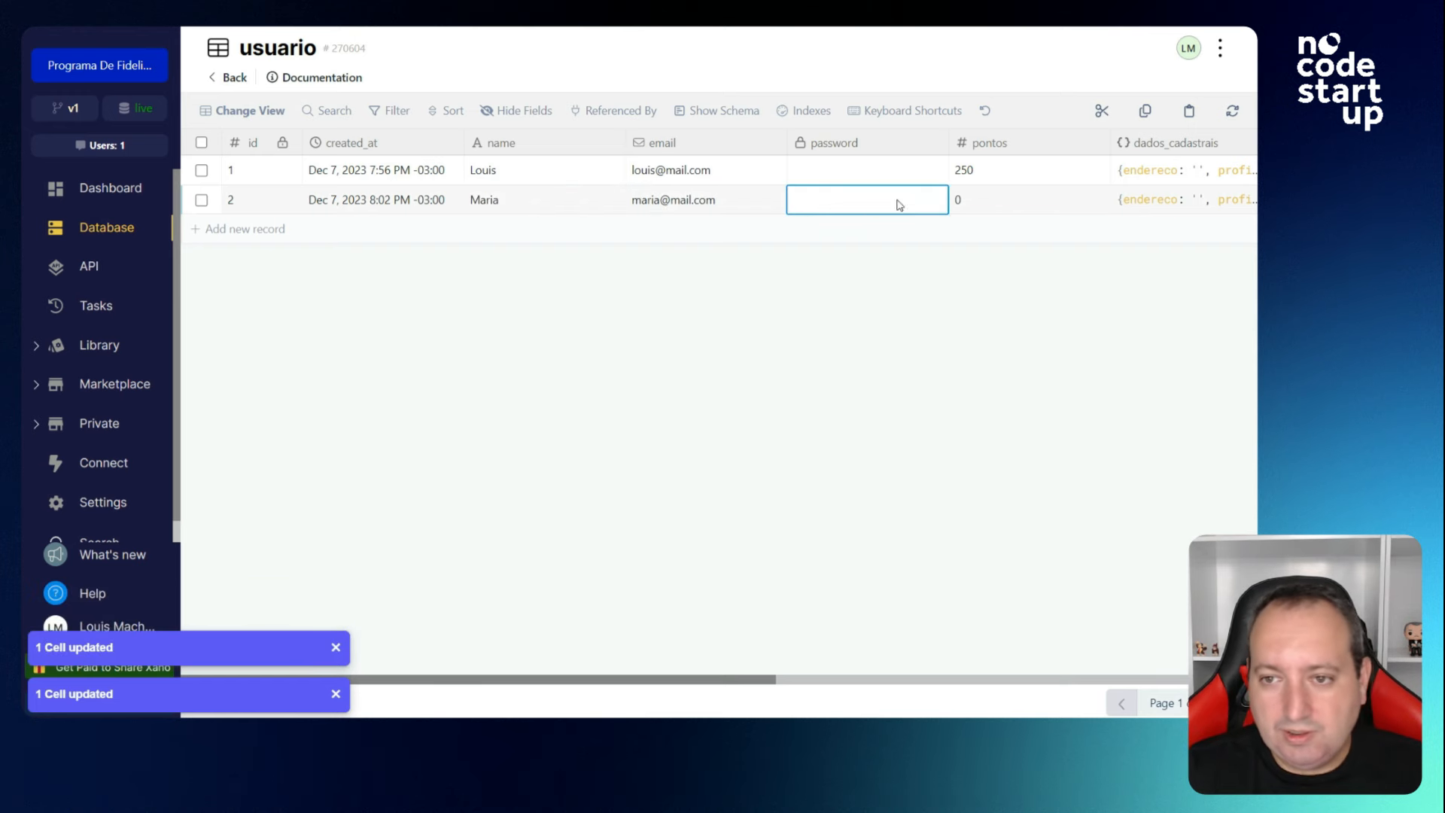
left_click(1004, 199)
type("1000")
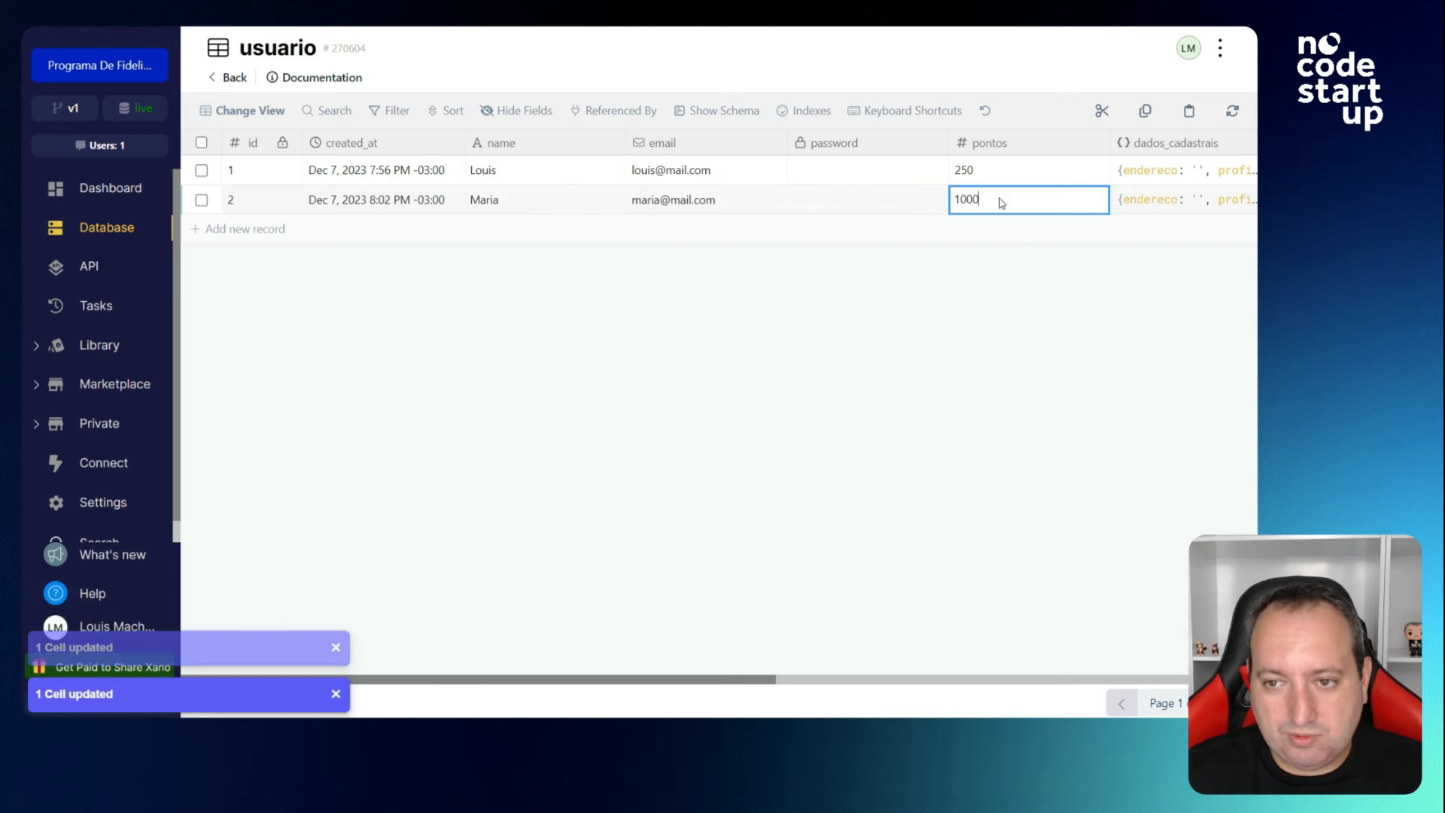
key("Tab")
scroll(656, 681, "right", 5)
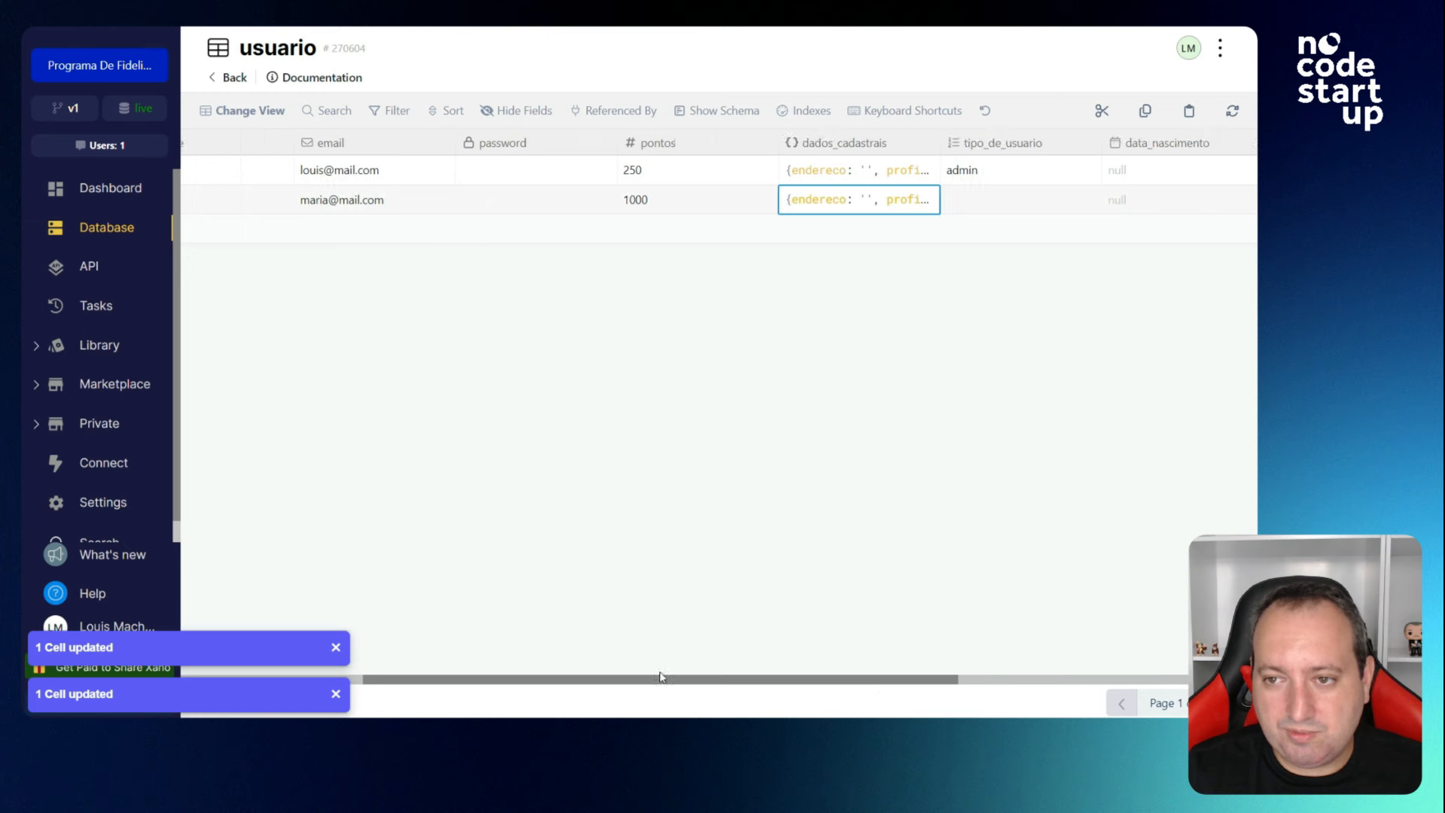
scroll(661, 676, "left", 5)
Open the registro table and add two new records.
left_click(228, 80)
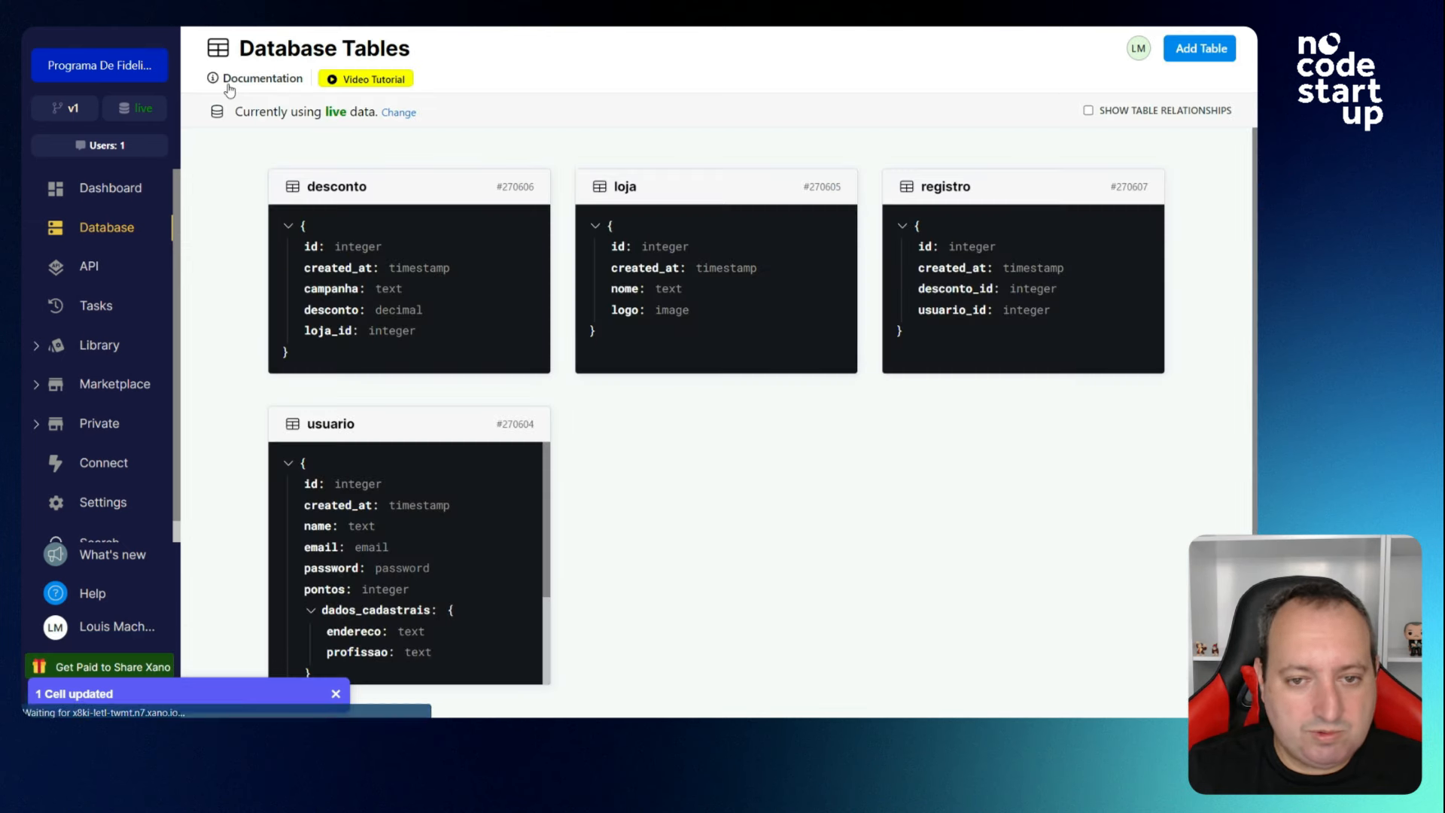
left_click(967, 300)
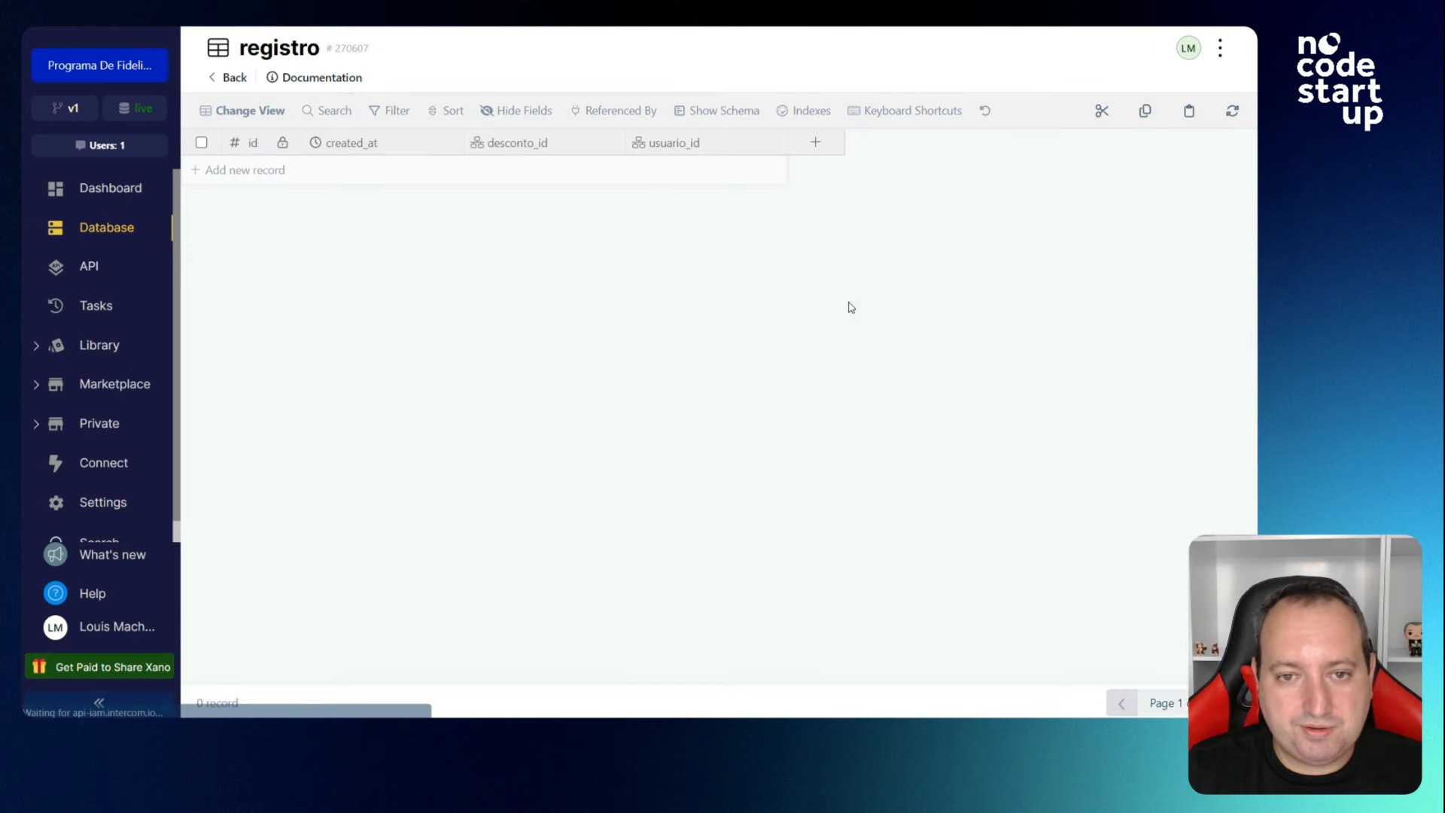
left_click(250, 173)
left_click(280, 199)
Link the records: Black Friday to user 1 and Dia das Mães to user 2.
left_click(501, 168)
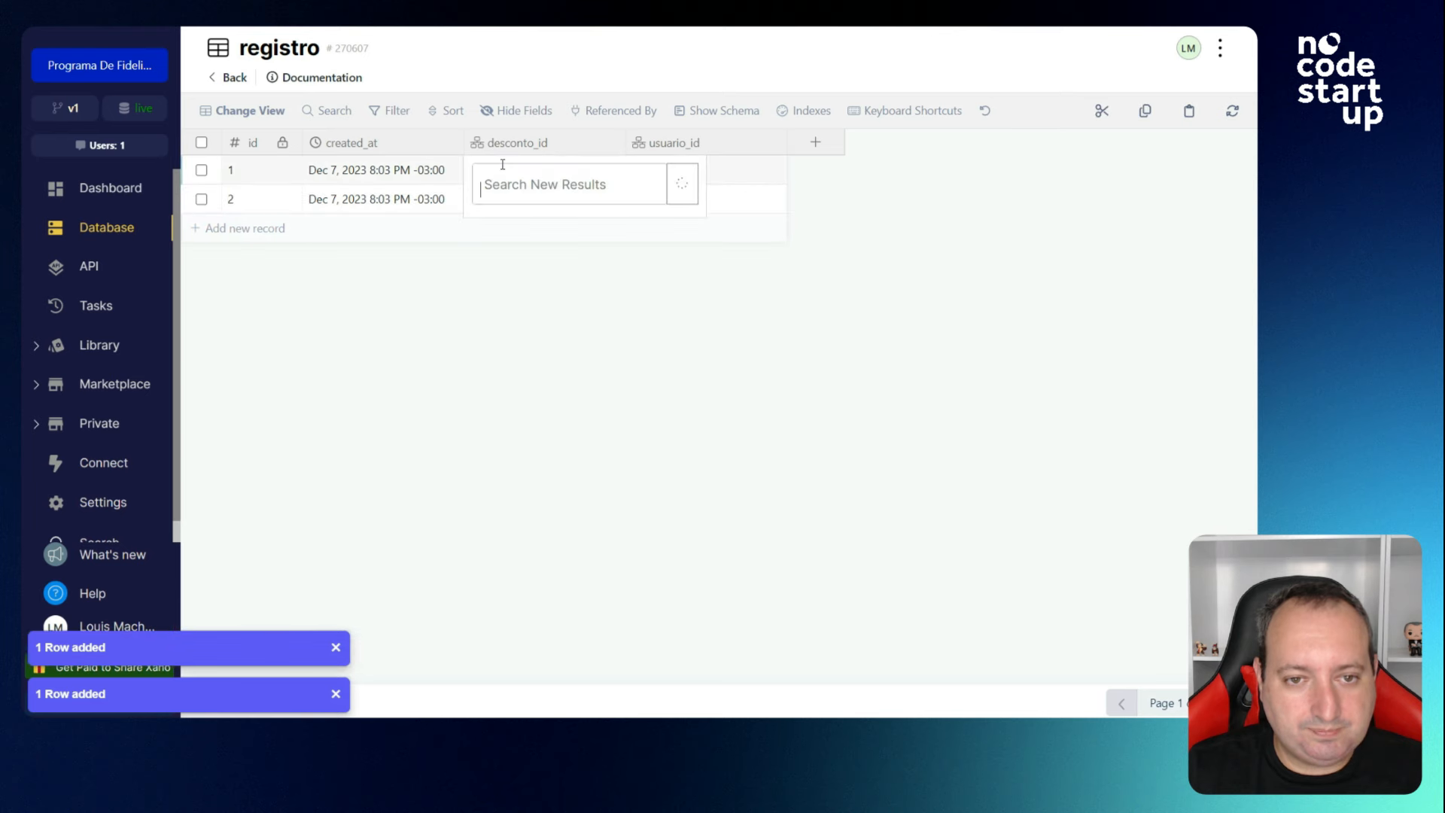
left_click(524, 288)
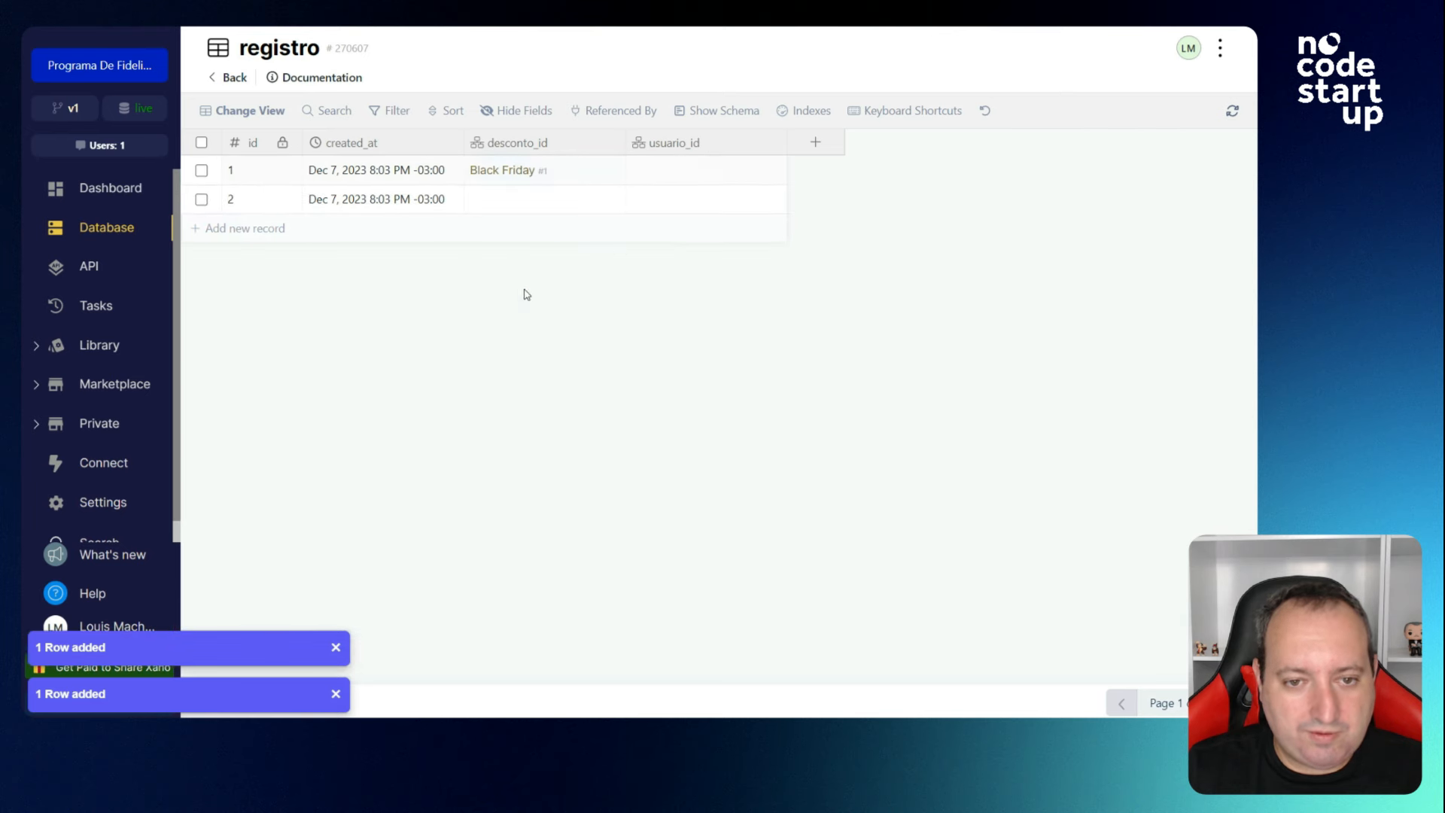
left_click(700, 172)
left_click(675, 287)
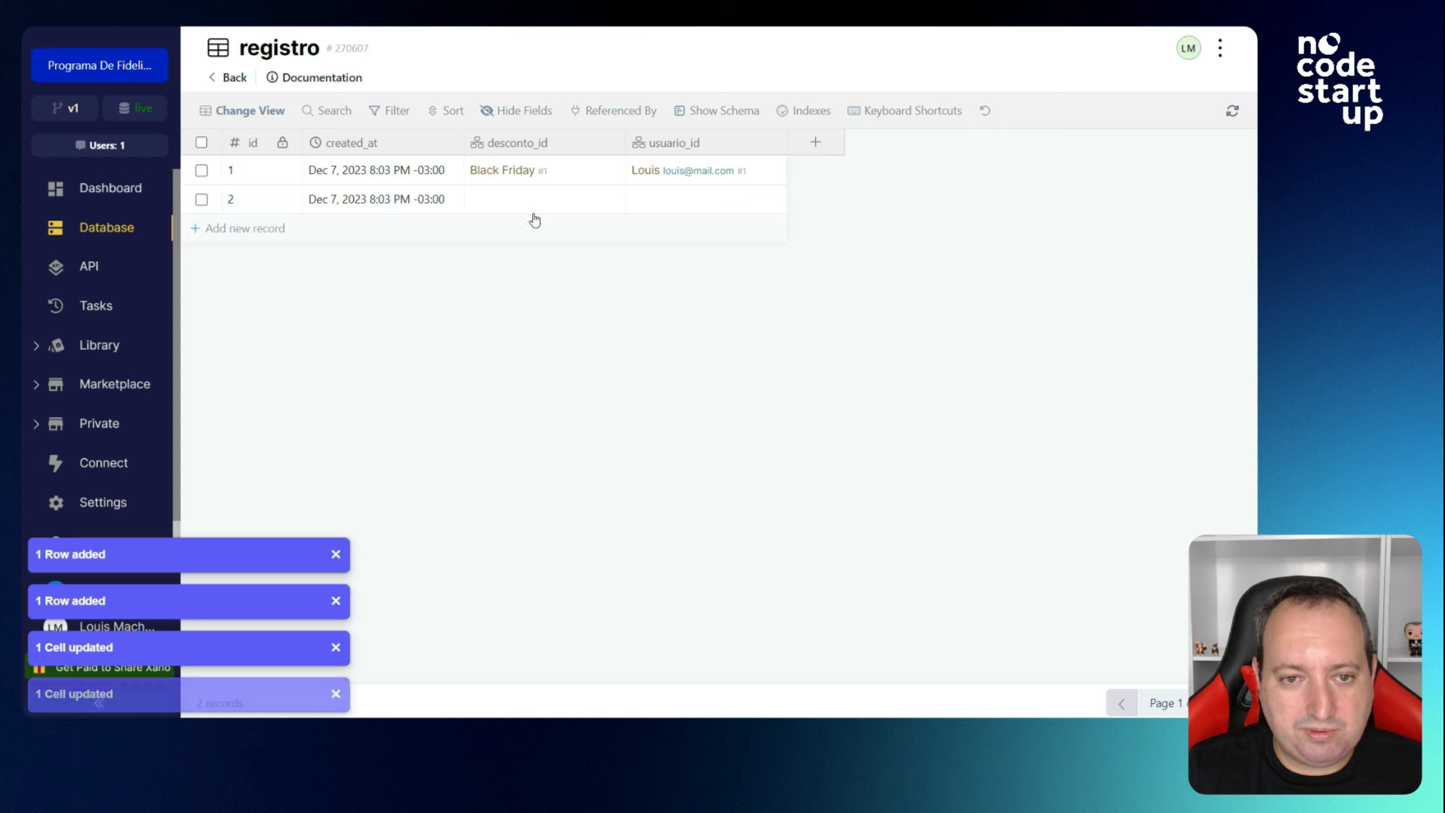
left_click(533, 216)
left_click(532, 292)
left_click(681, 213)
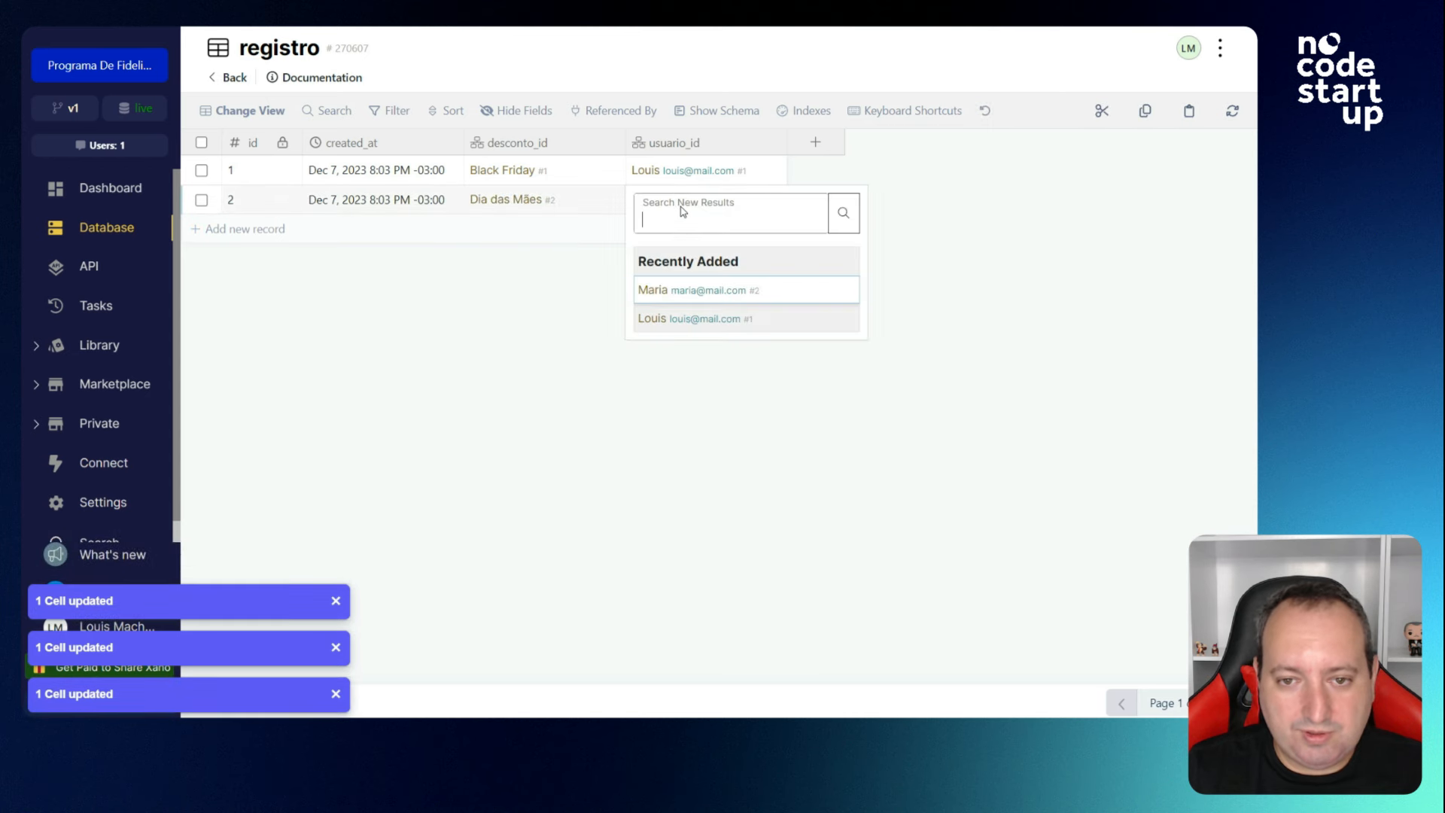
left_click(679, 292)
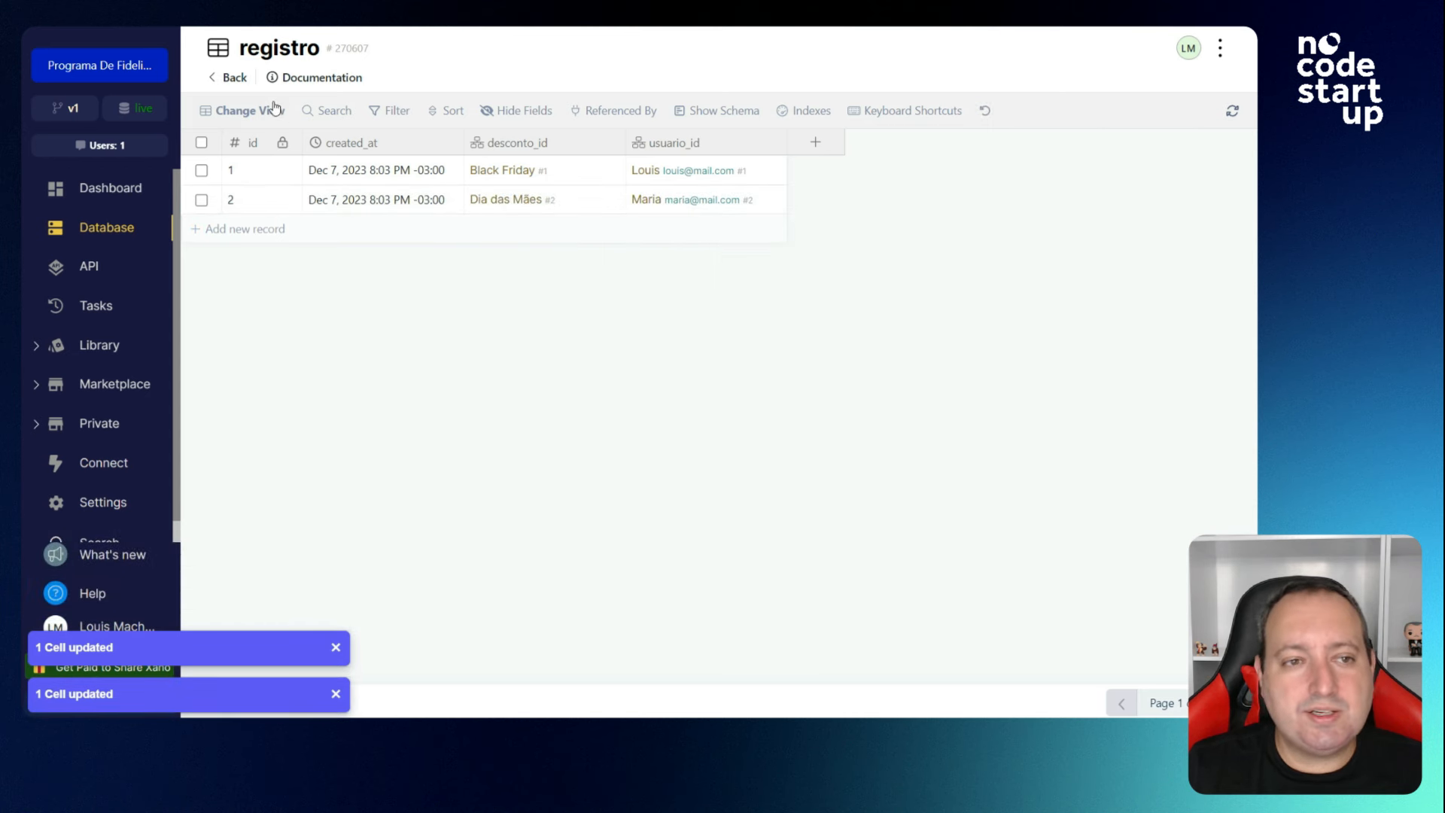
left_click(231, 78)
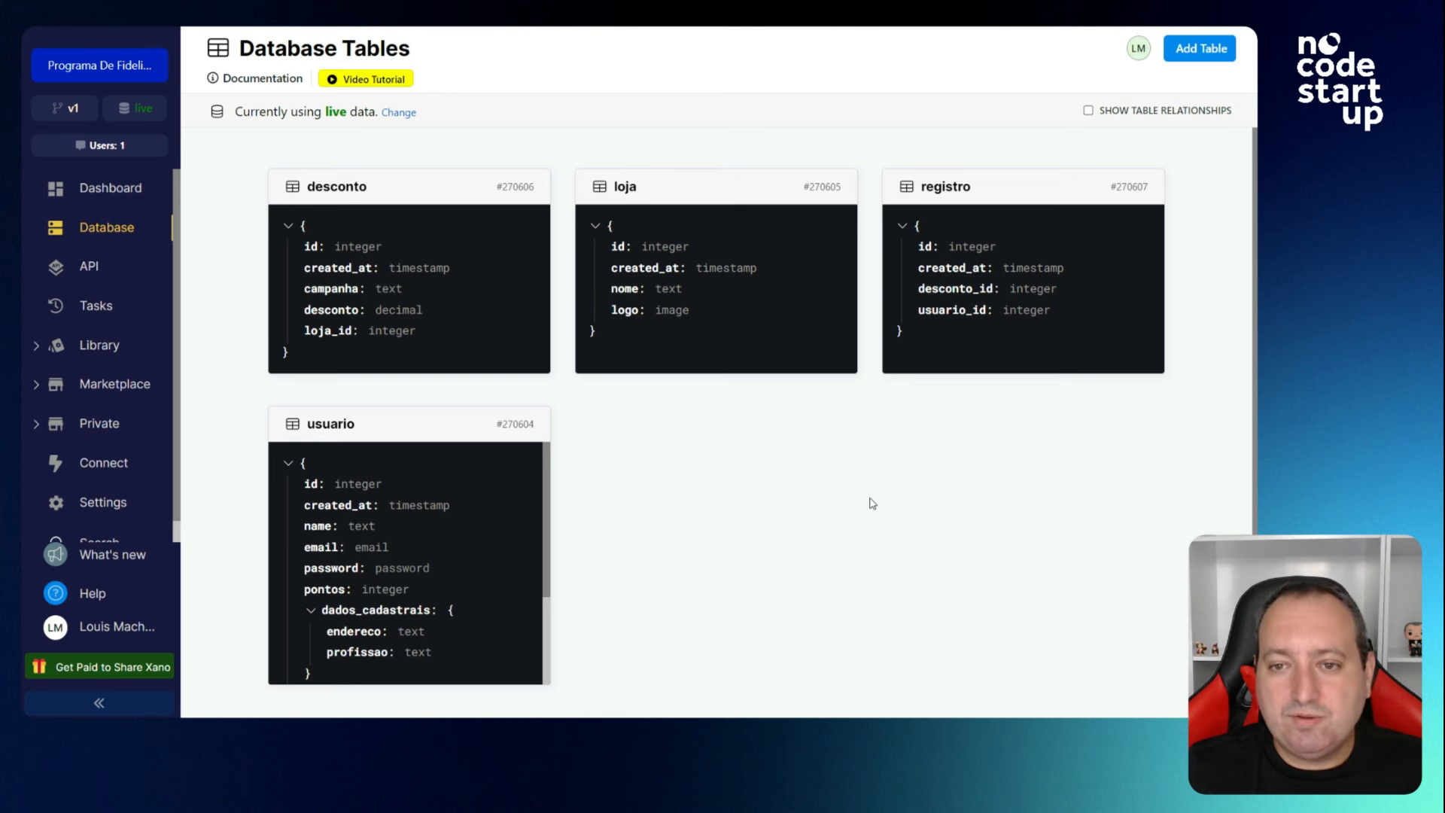
left_click(1088, 111)
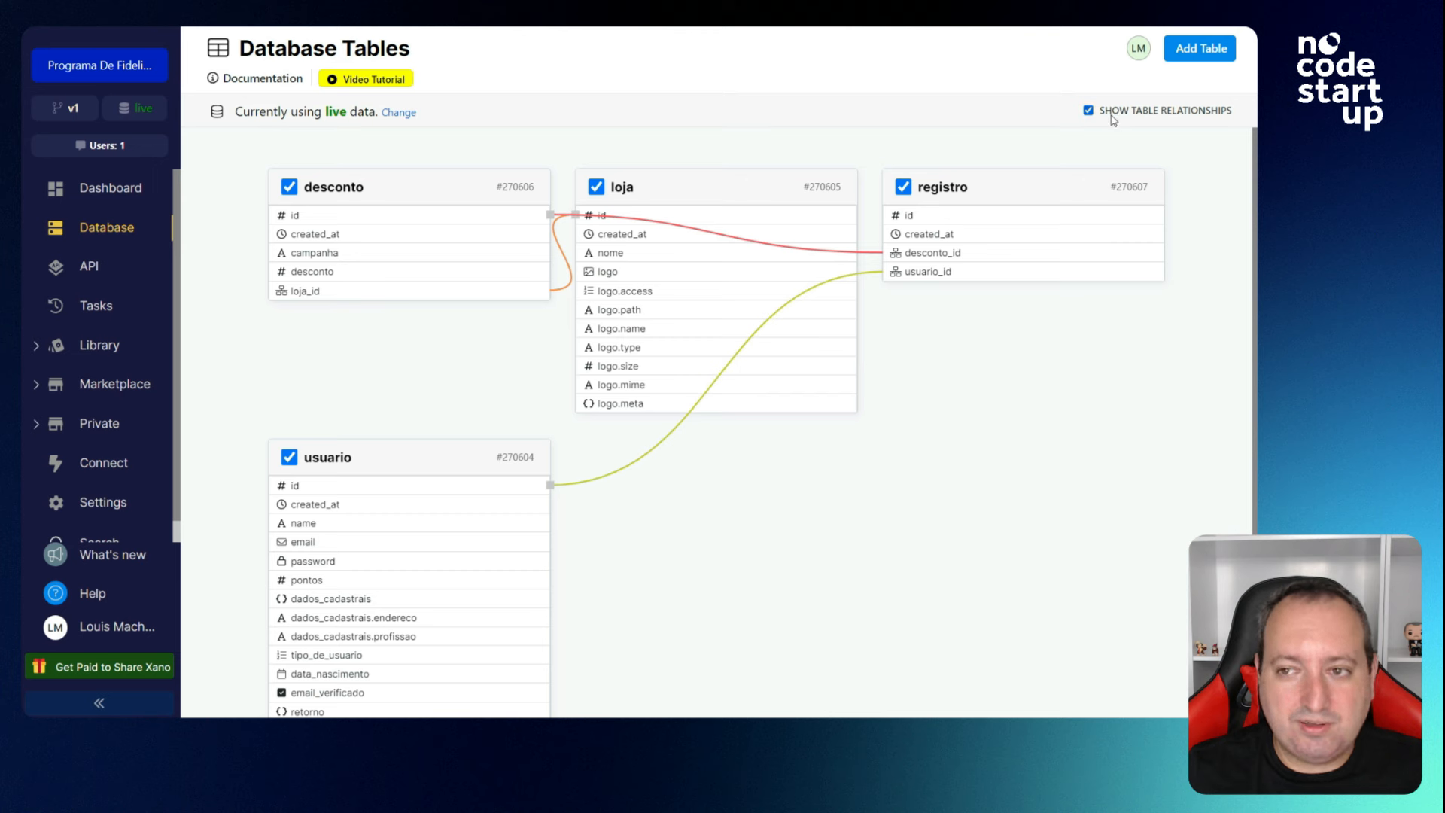
left_click_drag(340, 480, 341, 387)
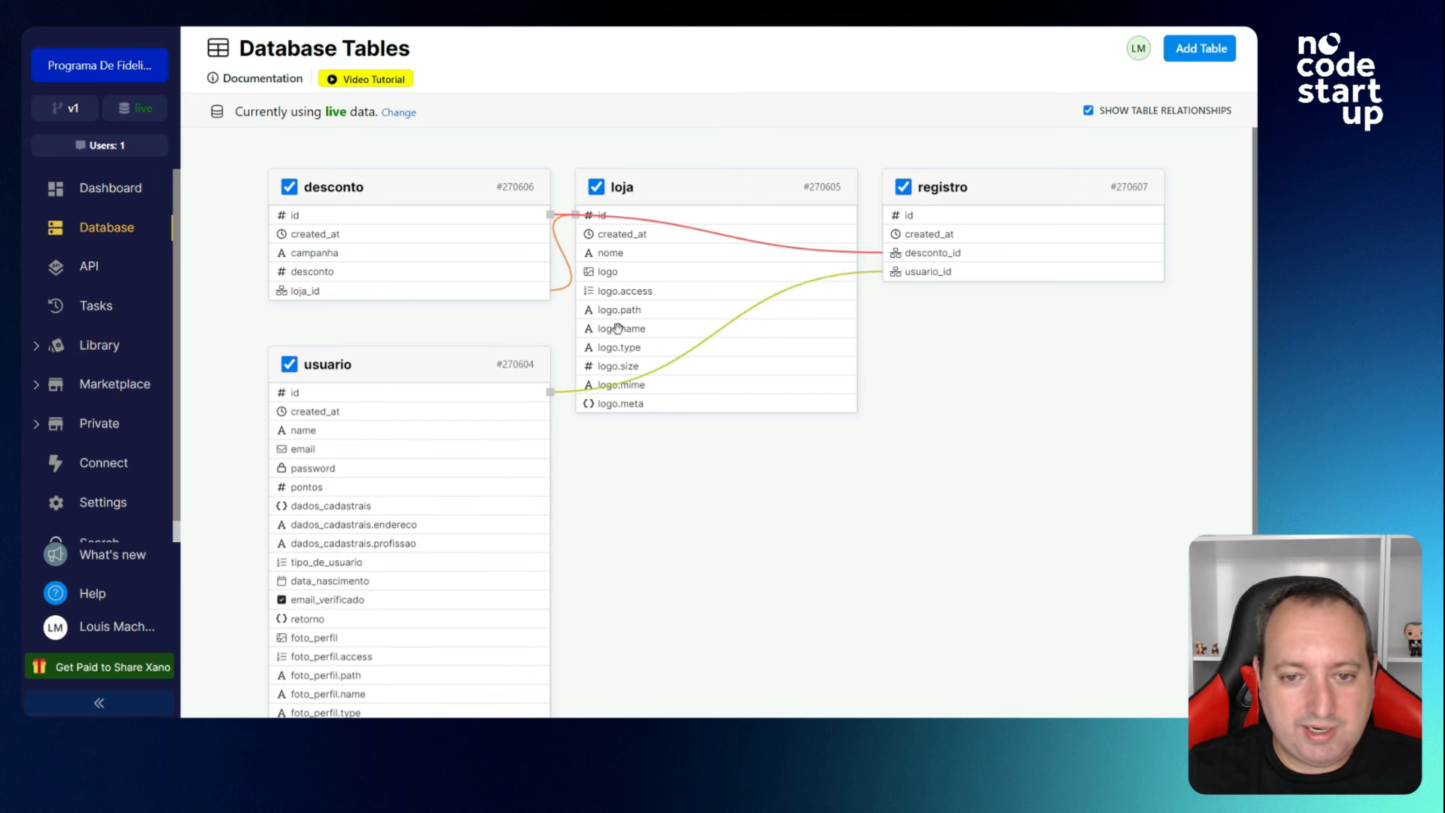
left_click_drag(616, 326, 736, 533)
left_click_drag(1086, 244, 1087, 311)
left_click_drag(439, 237, 671, 237)
left_click_drag(400, 400, 399, 261)
left_click_drag(647, 197, 737, 197)
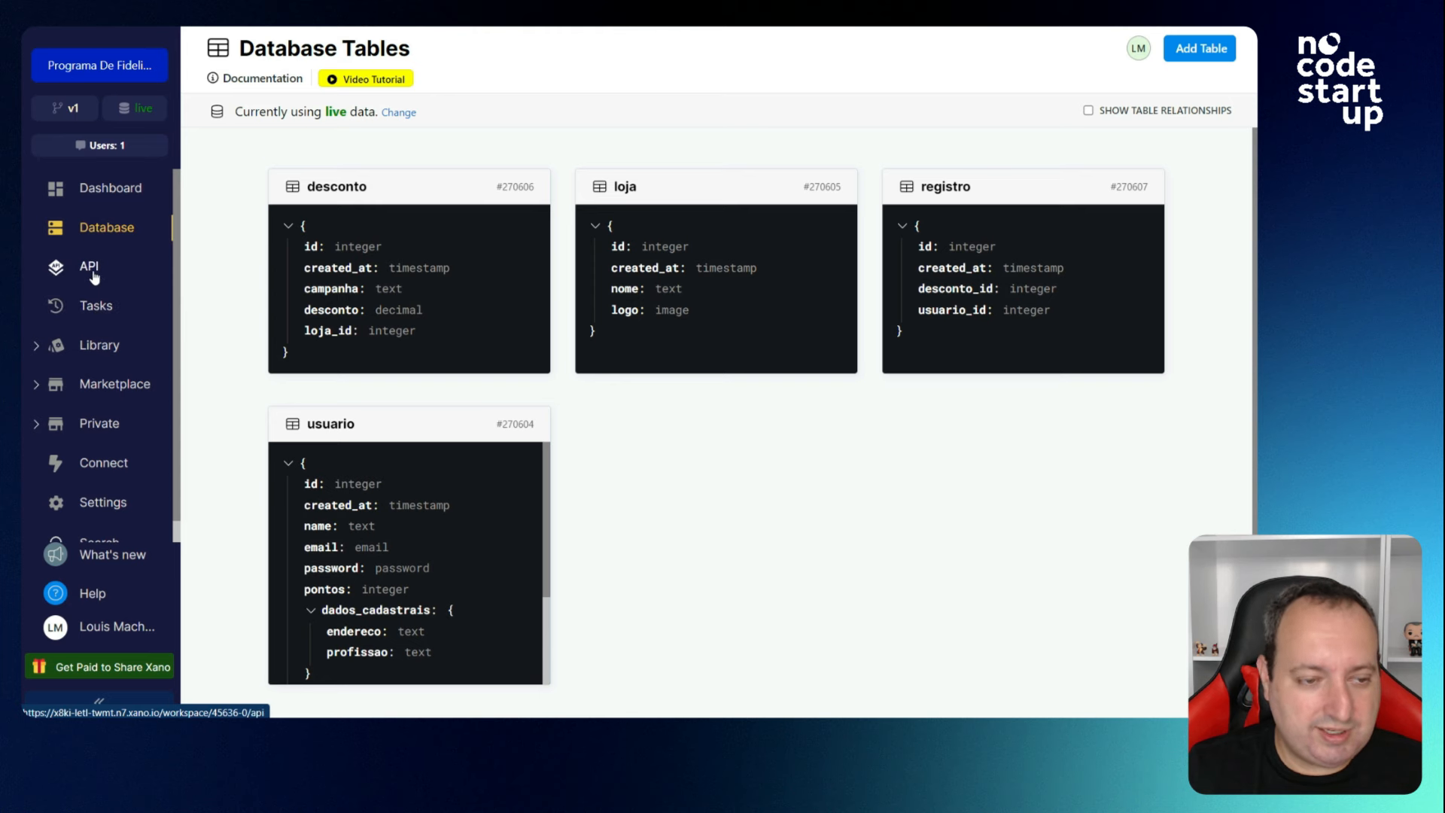
Go to the API section and review the API Groups description.
left_click(90, 267)
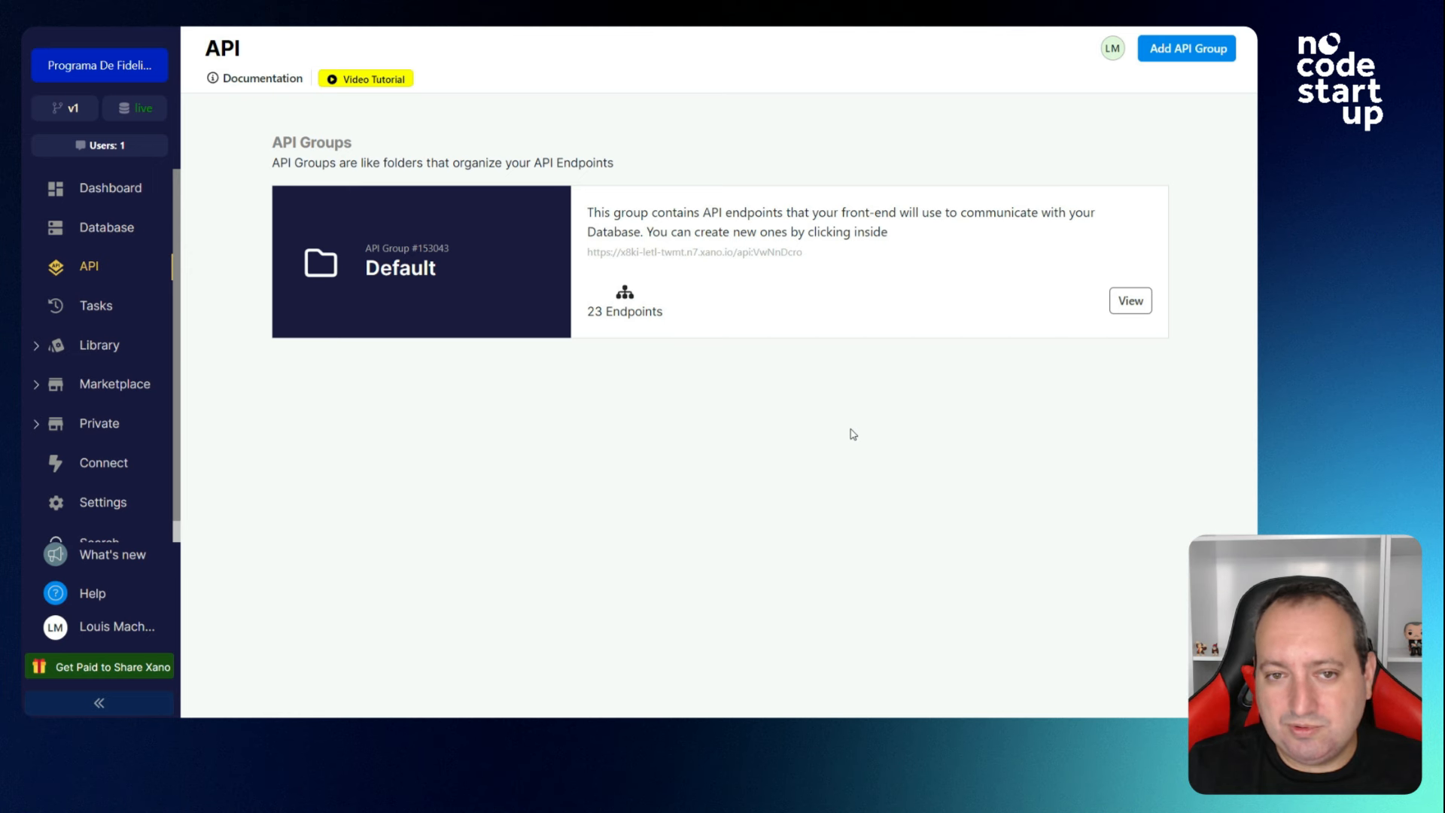
left_click_drag(355, 147, 284, 145)
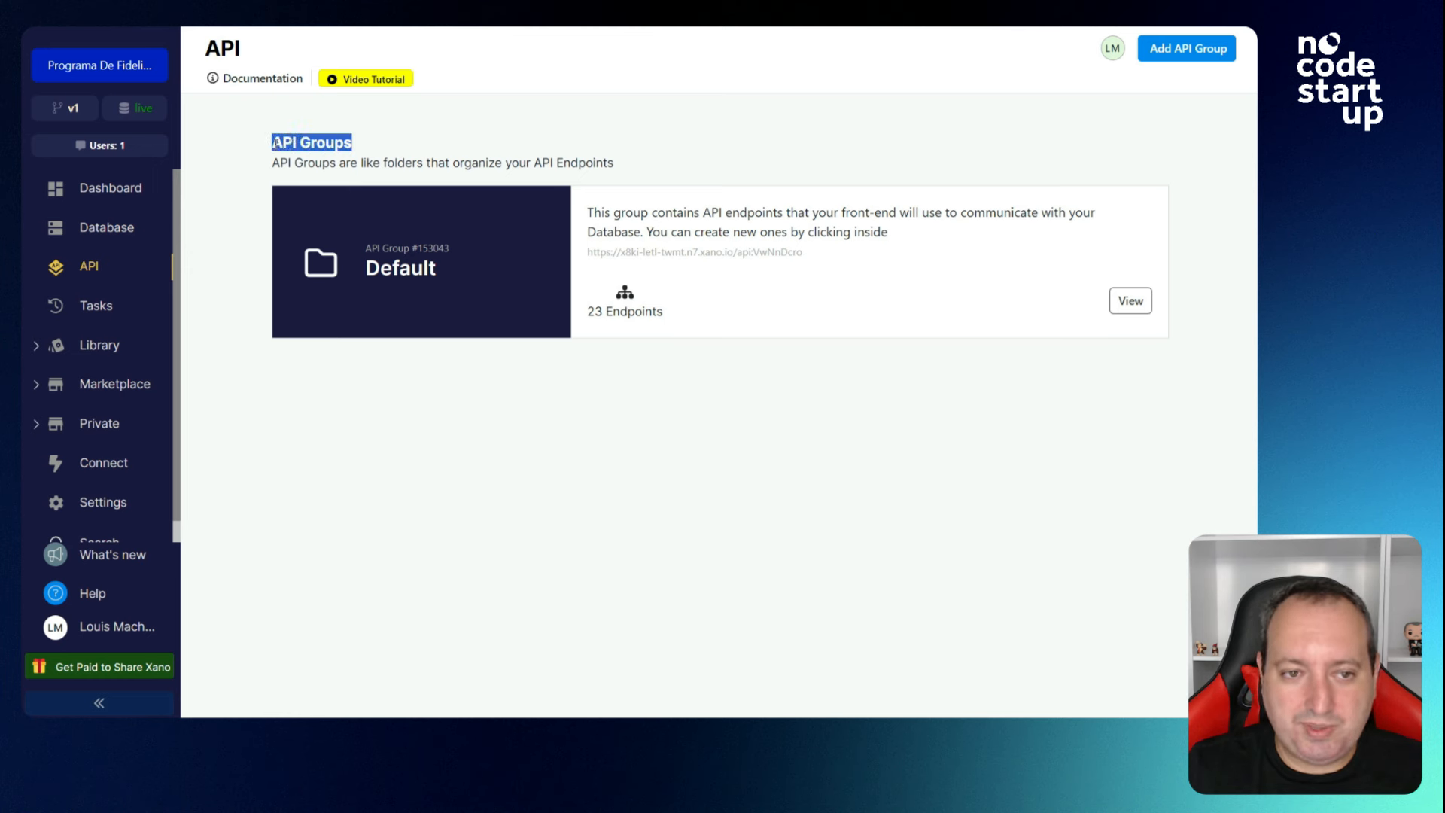
double_click(407, 164)
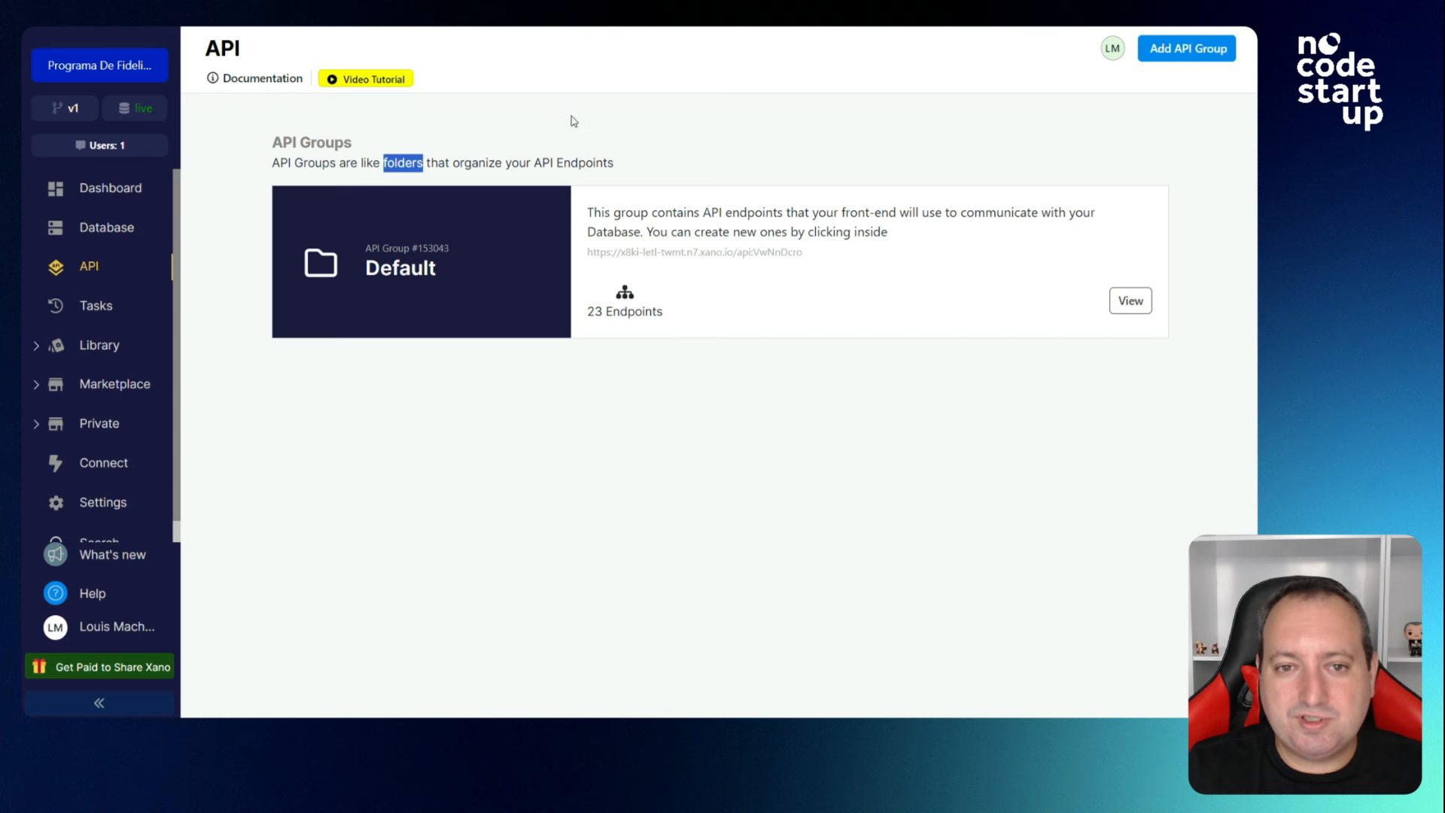
left_click(694, 148)
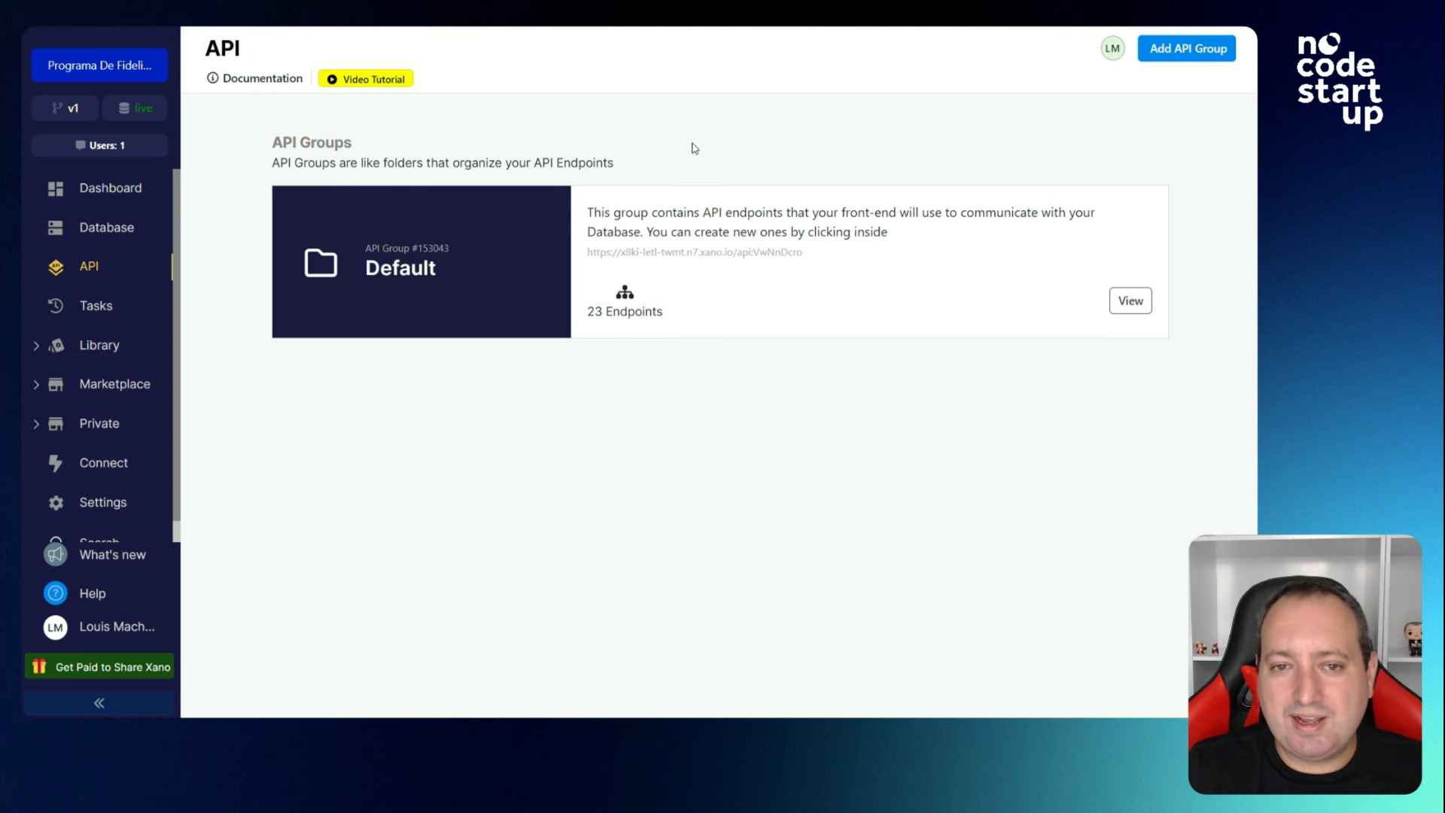
Open the Default API group and browse its auth, desconto and loja endpoints.
left_click(493, 283)
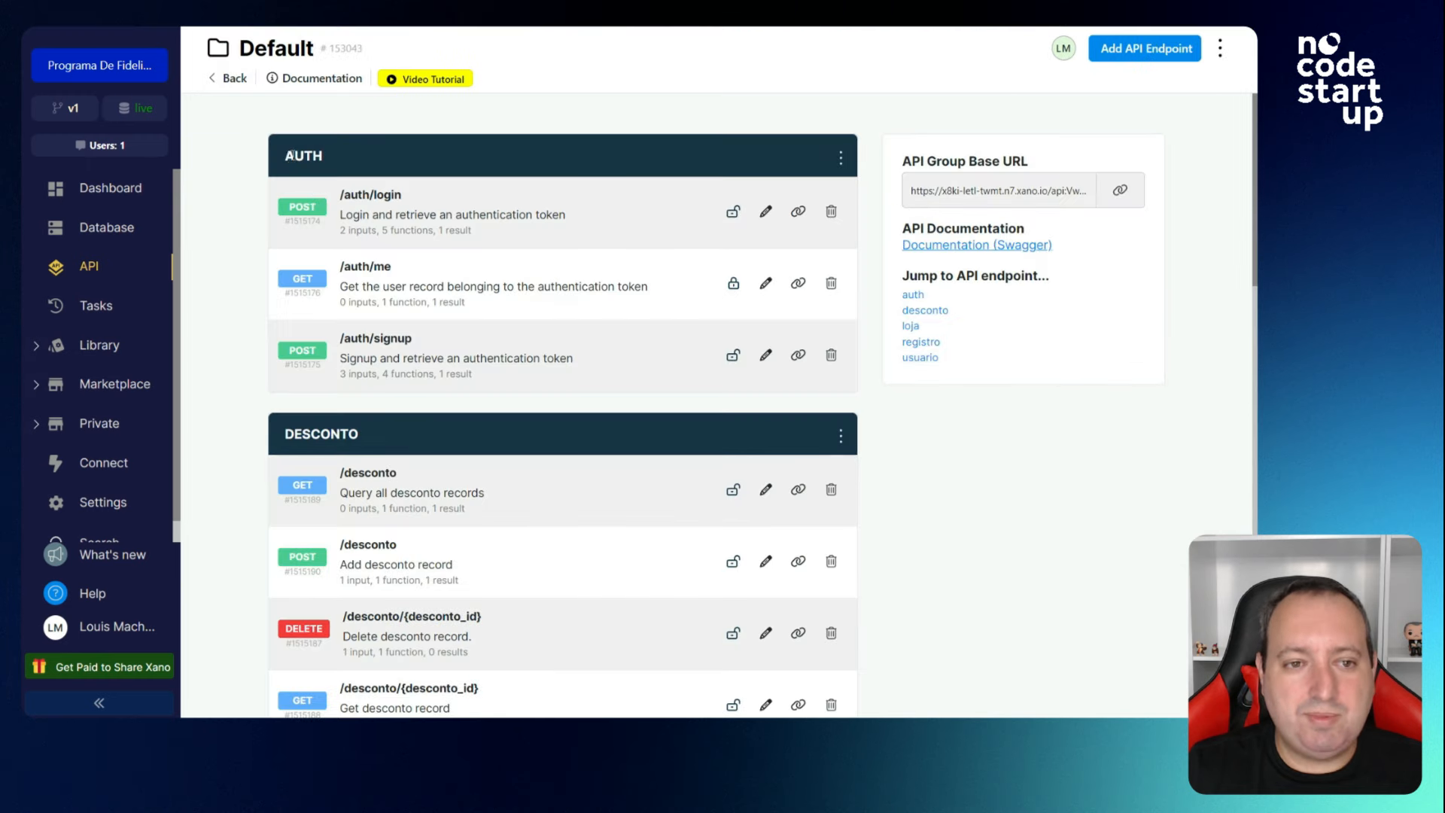
left_click_drag(285, 160, 506, 354)
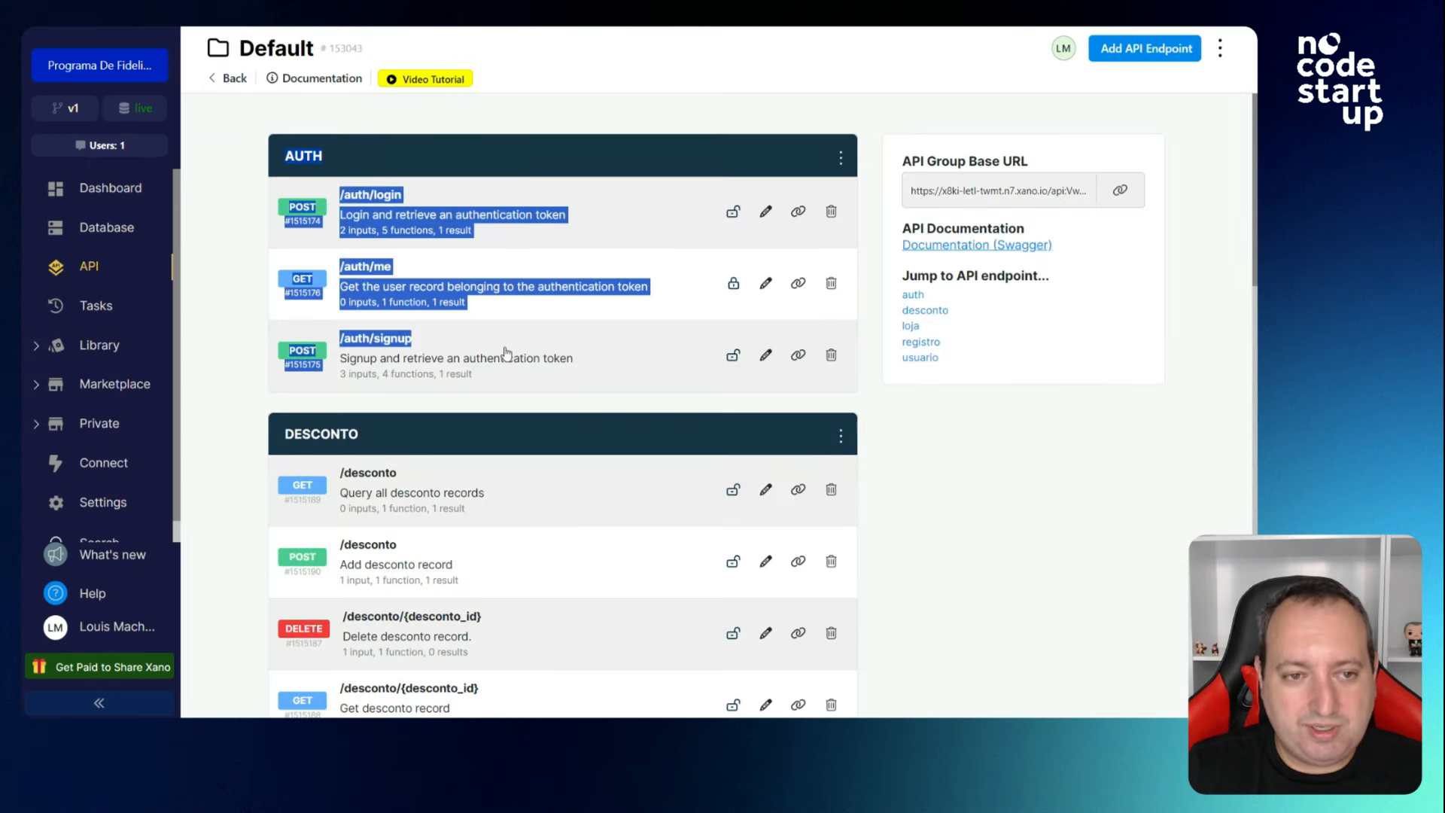
left_click(247, 316)
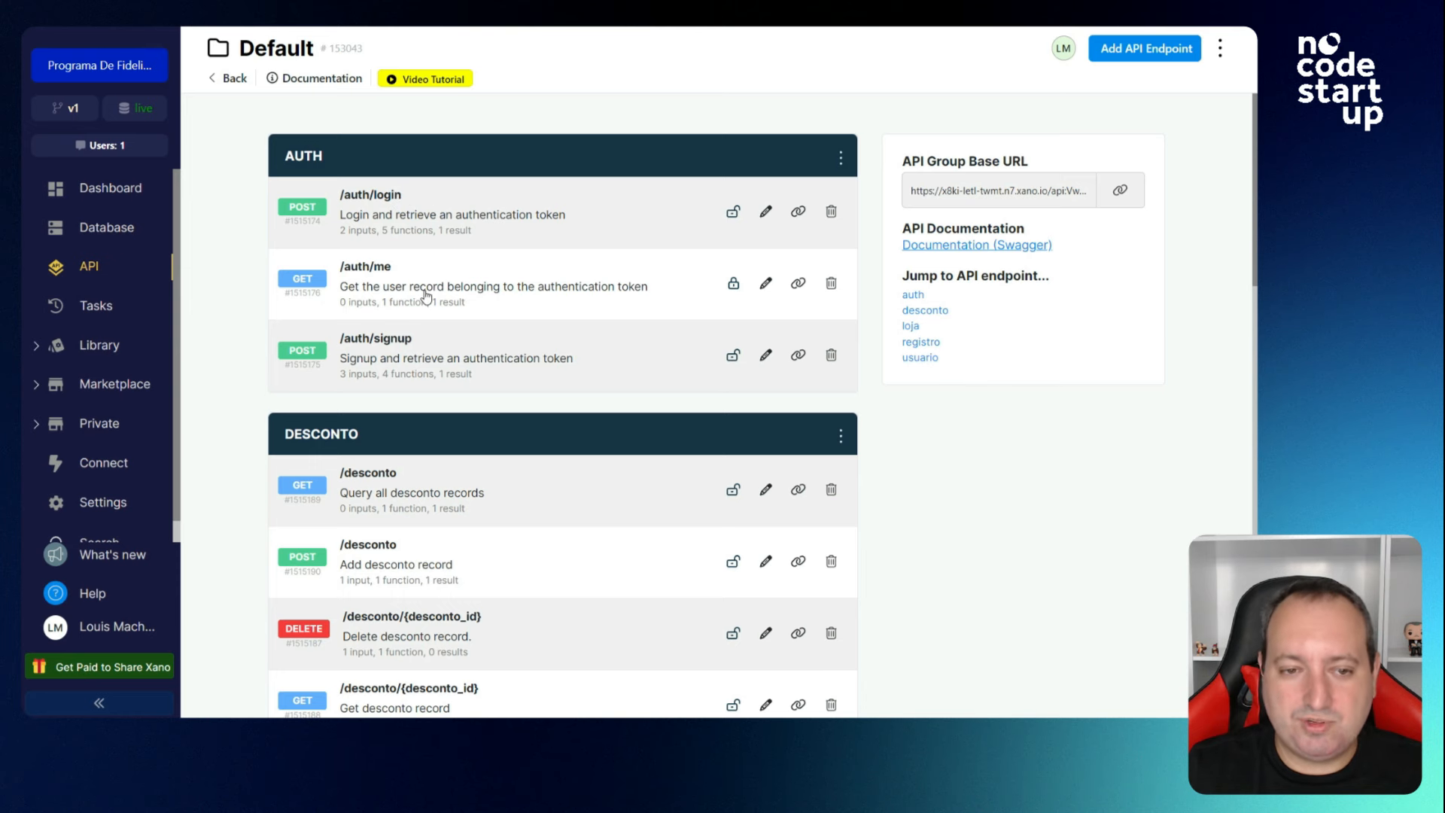
scroll(377, 287, "down", 2)
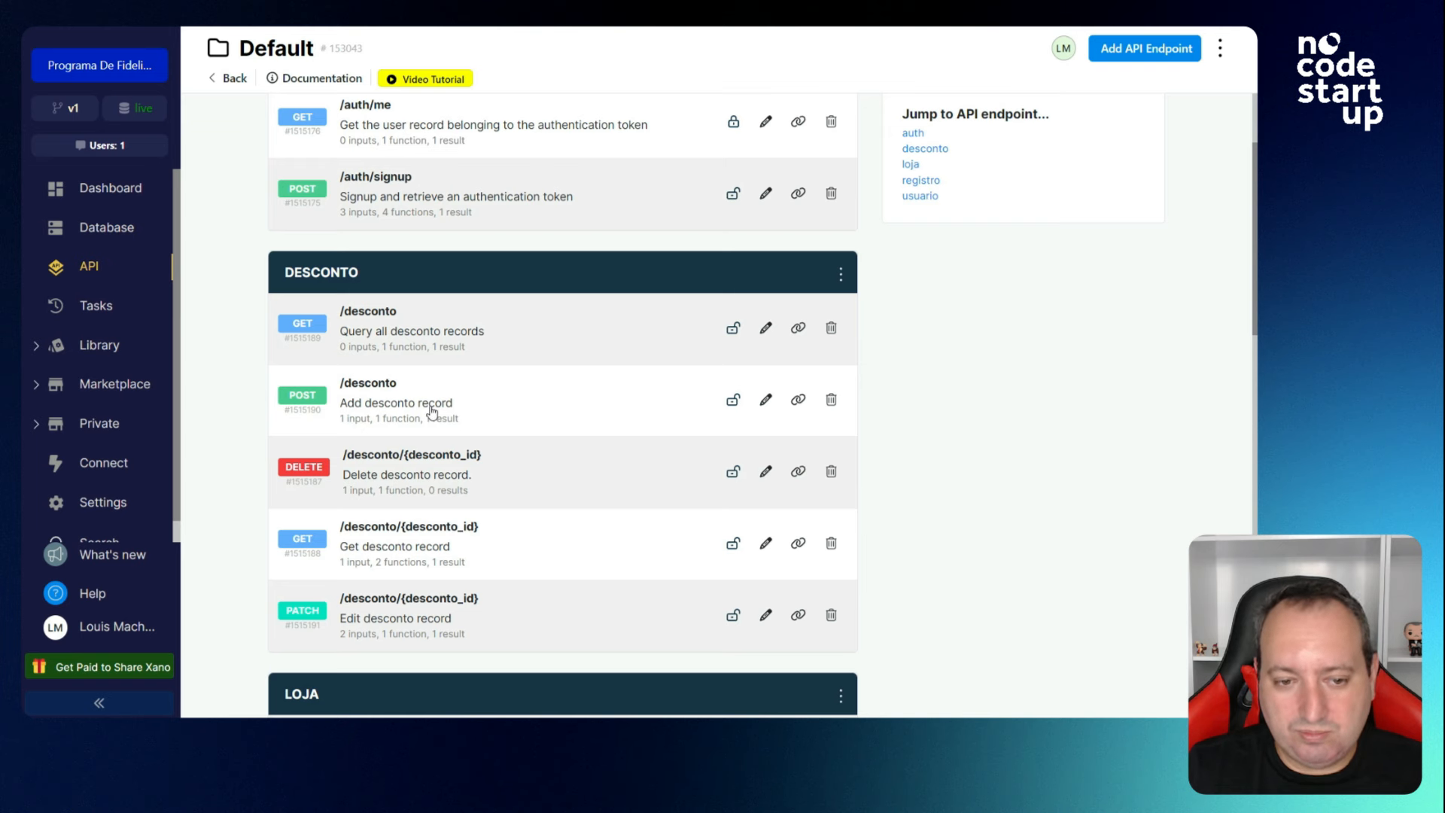
scroll(429, 411, "down", 1)
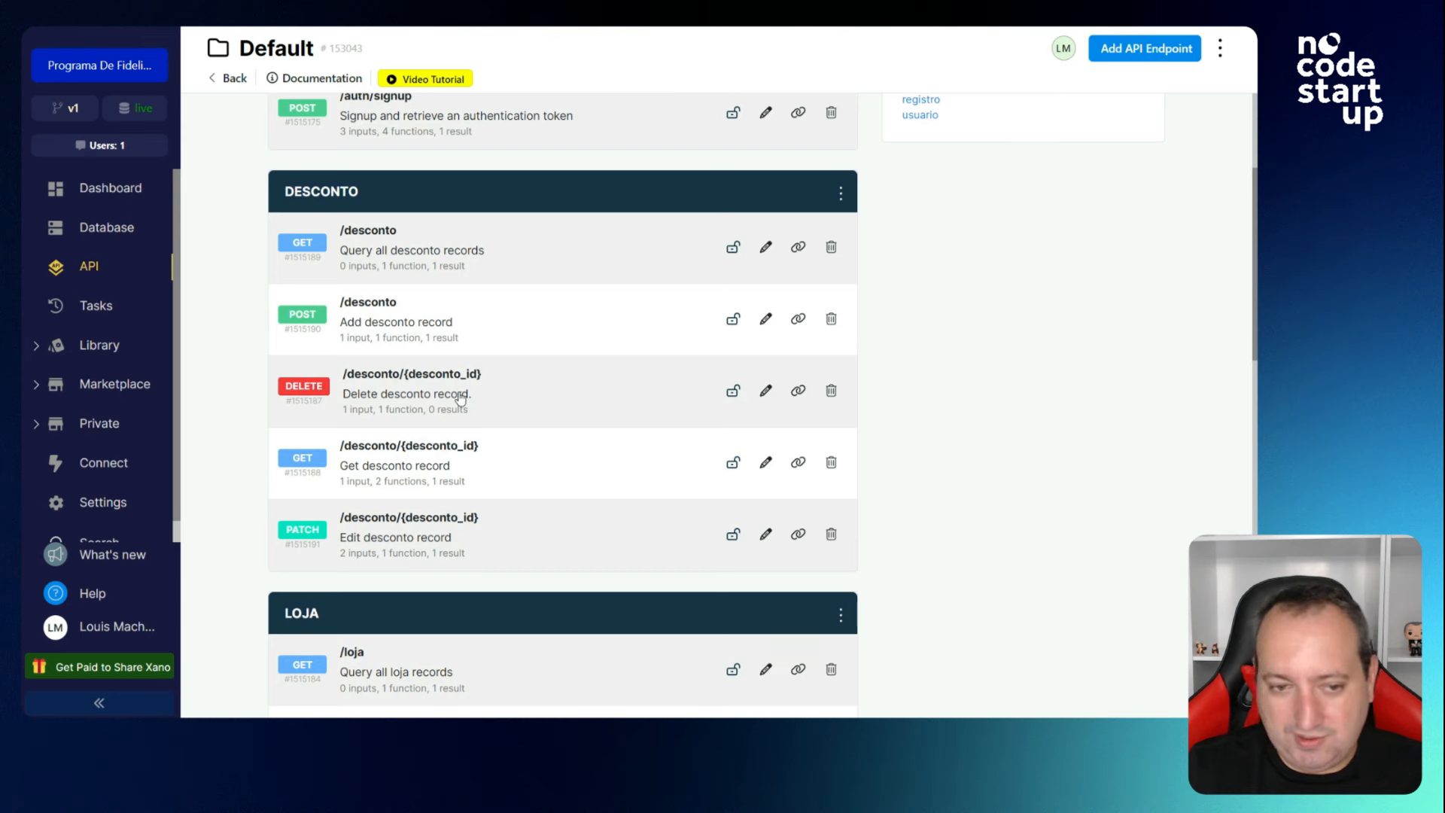
scroll(427, 402, "down", 1)
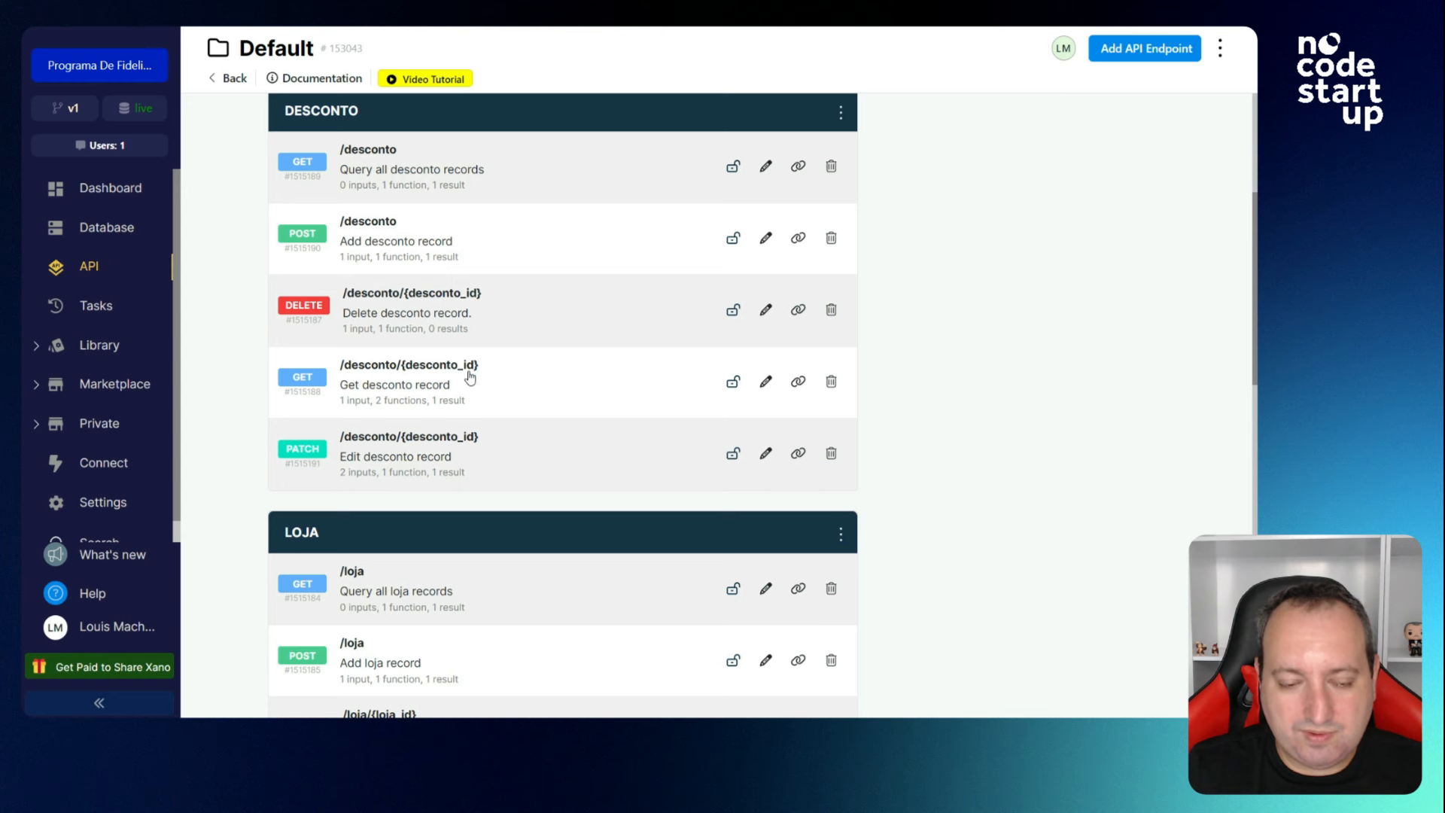
scroll(470, 376, "down", 1)
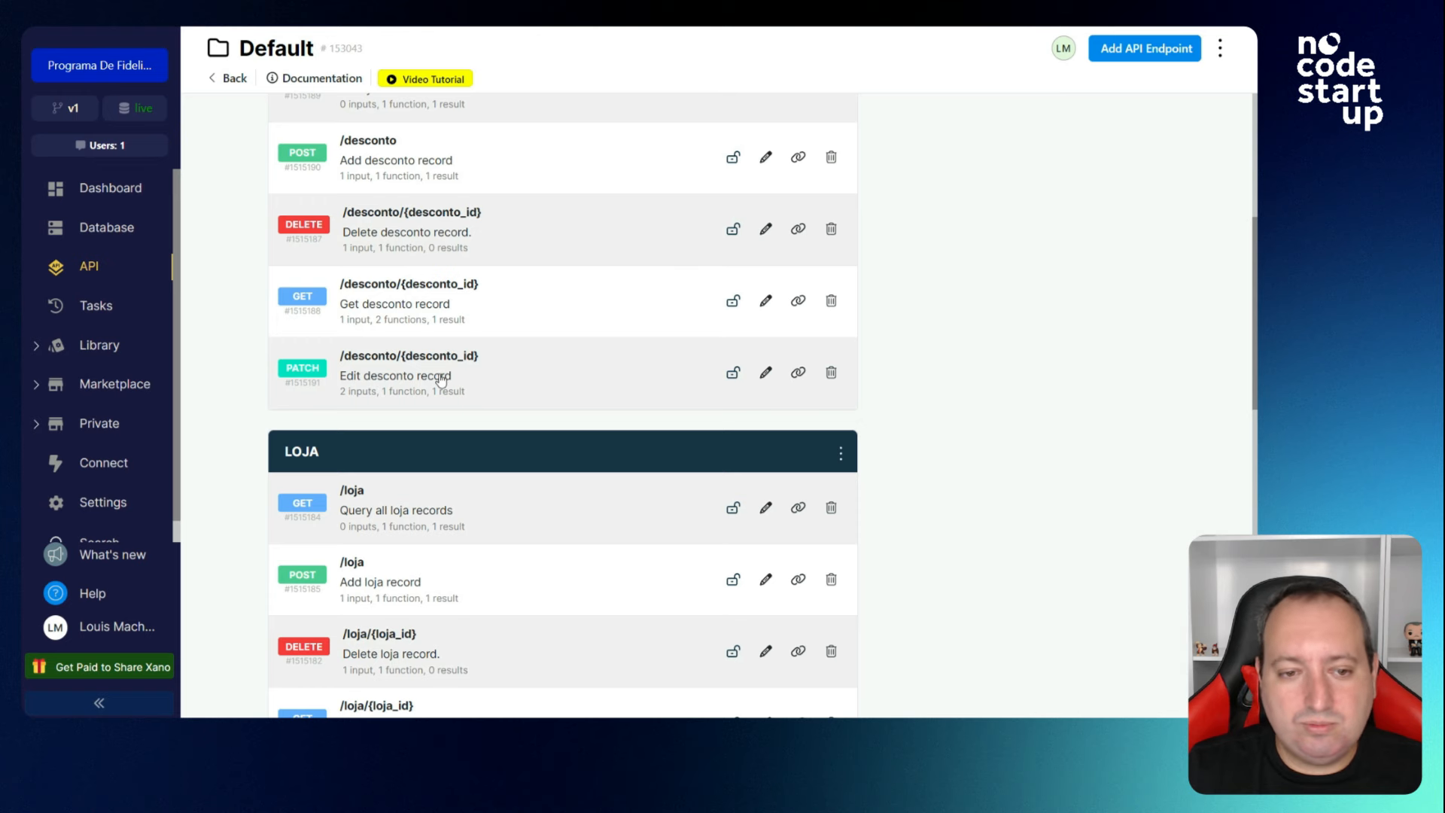
scroll(491, 383, "up", 1)
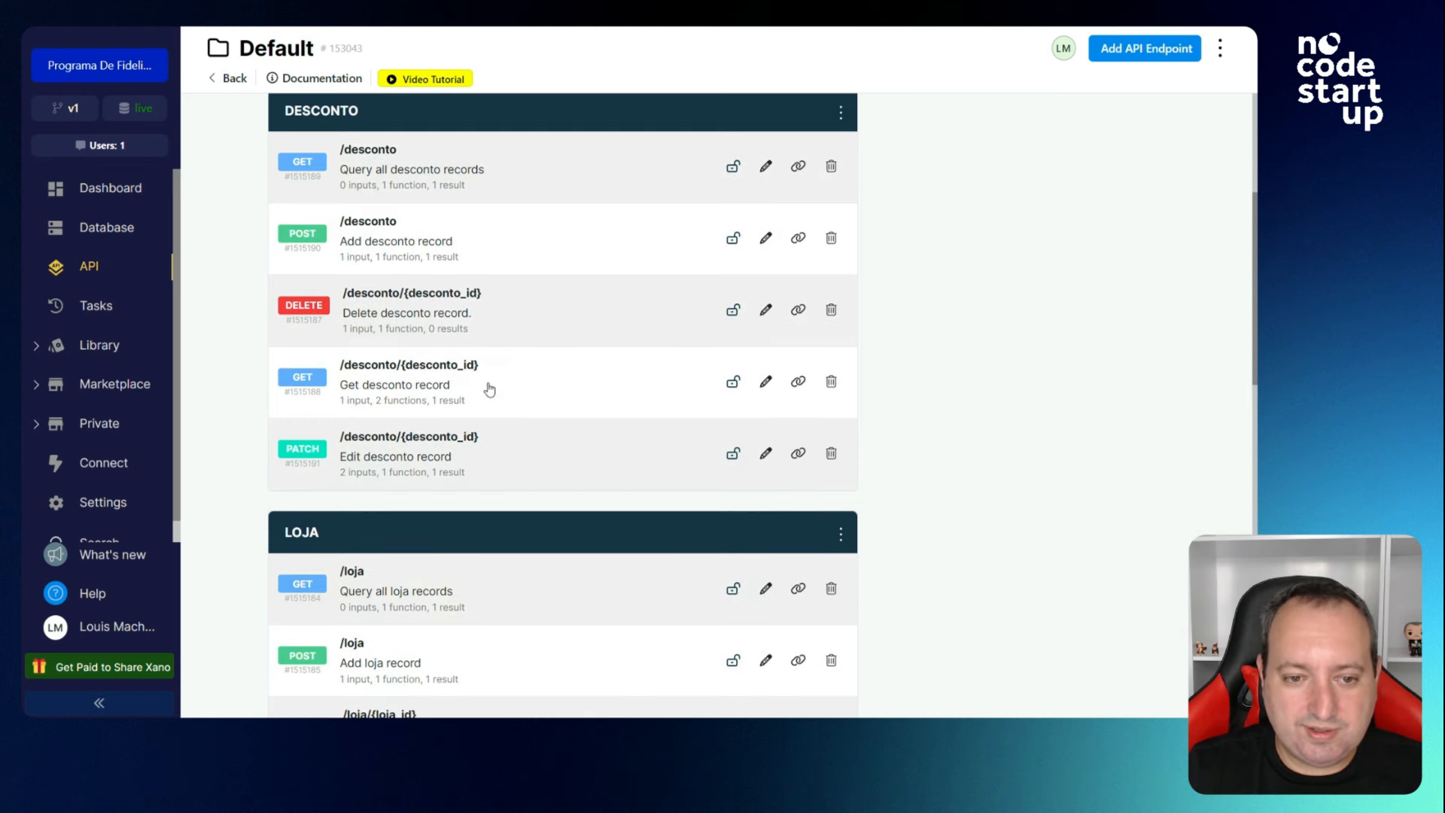
scroll(501, 433, "down", 1)
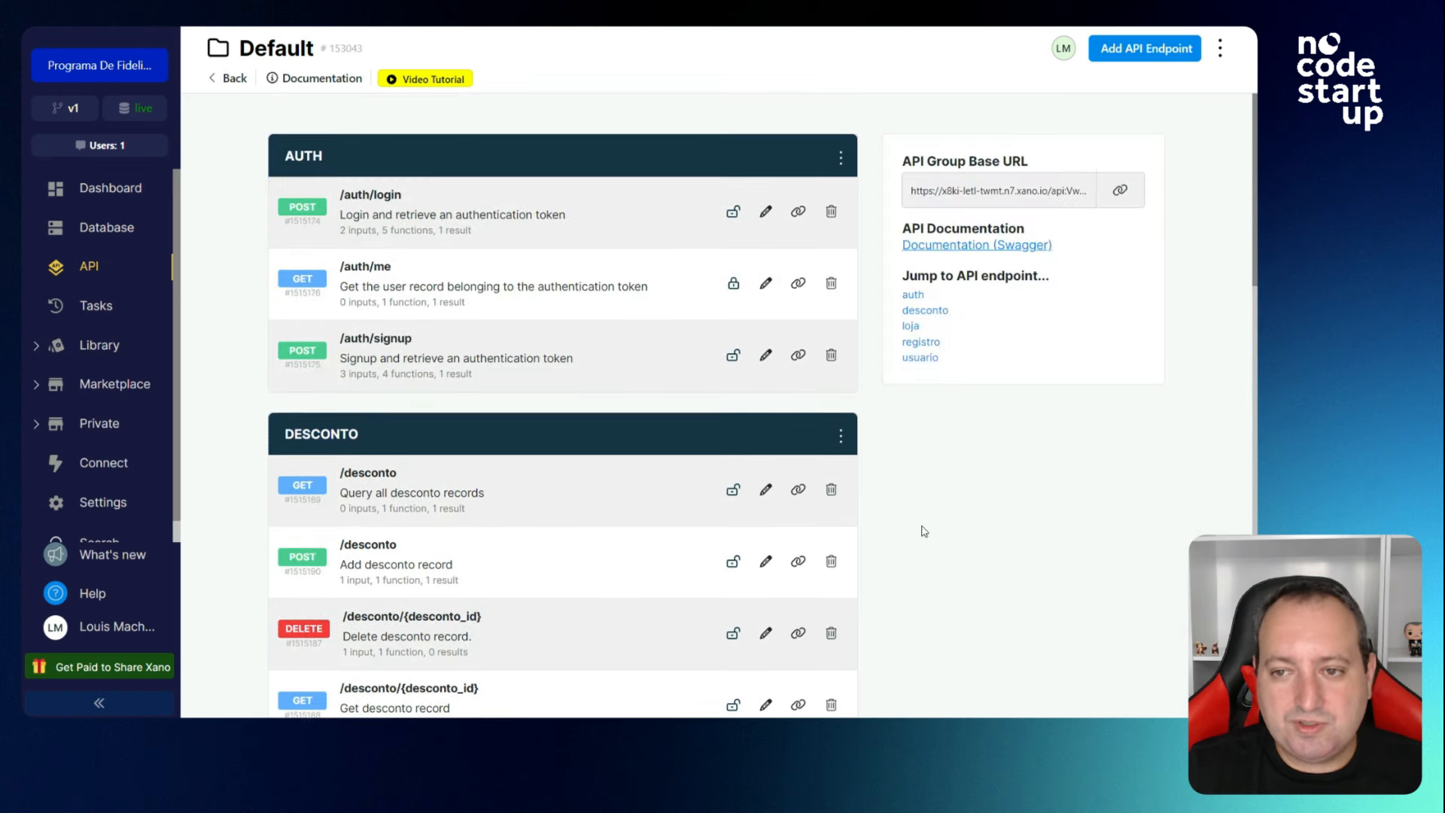
Open the Swagger documentation and scroll through the auth, desconto and loja endpoints.
left_click(980, 249)
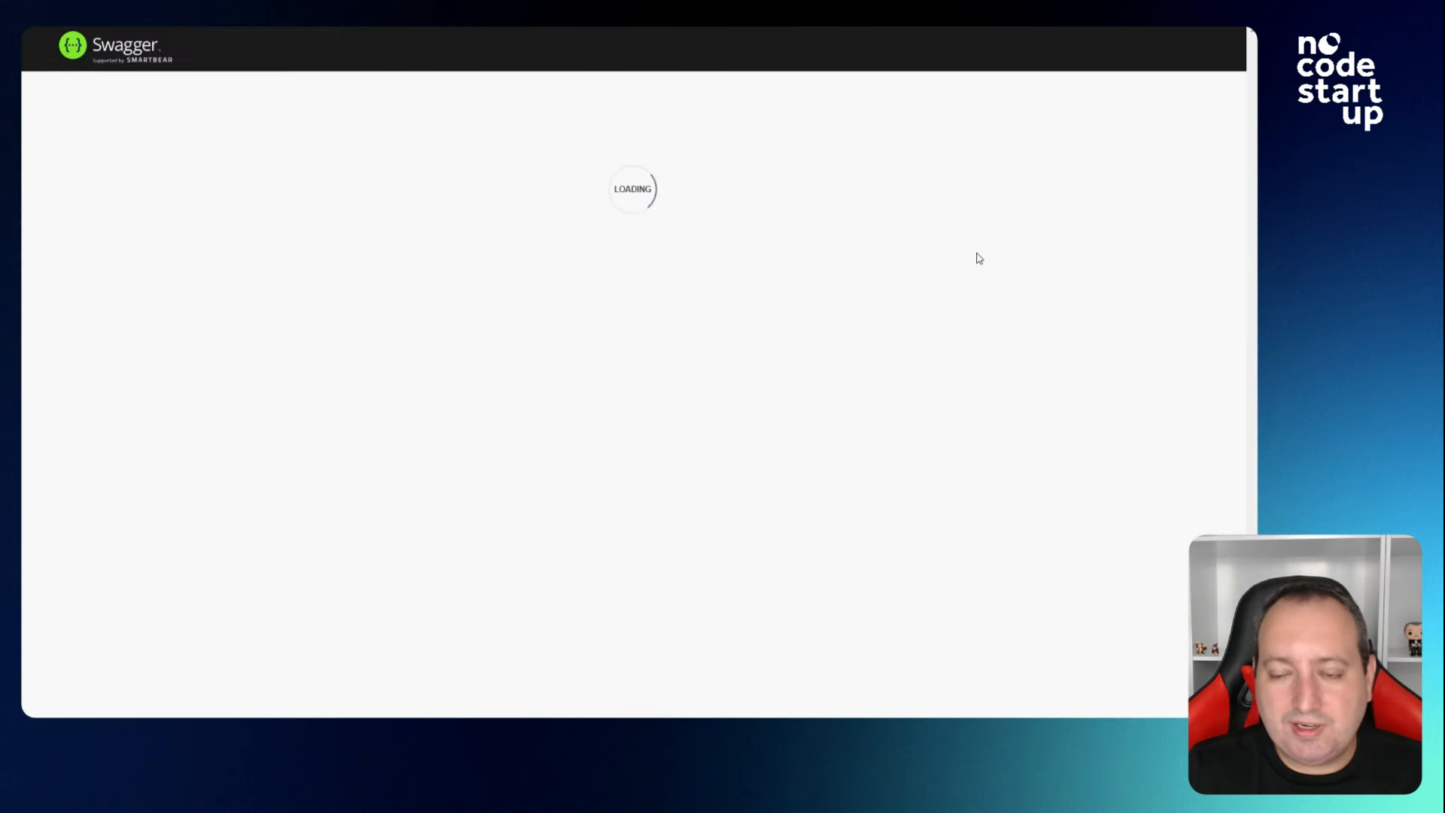
scroll(506, 319, "down", 4)
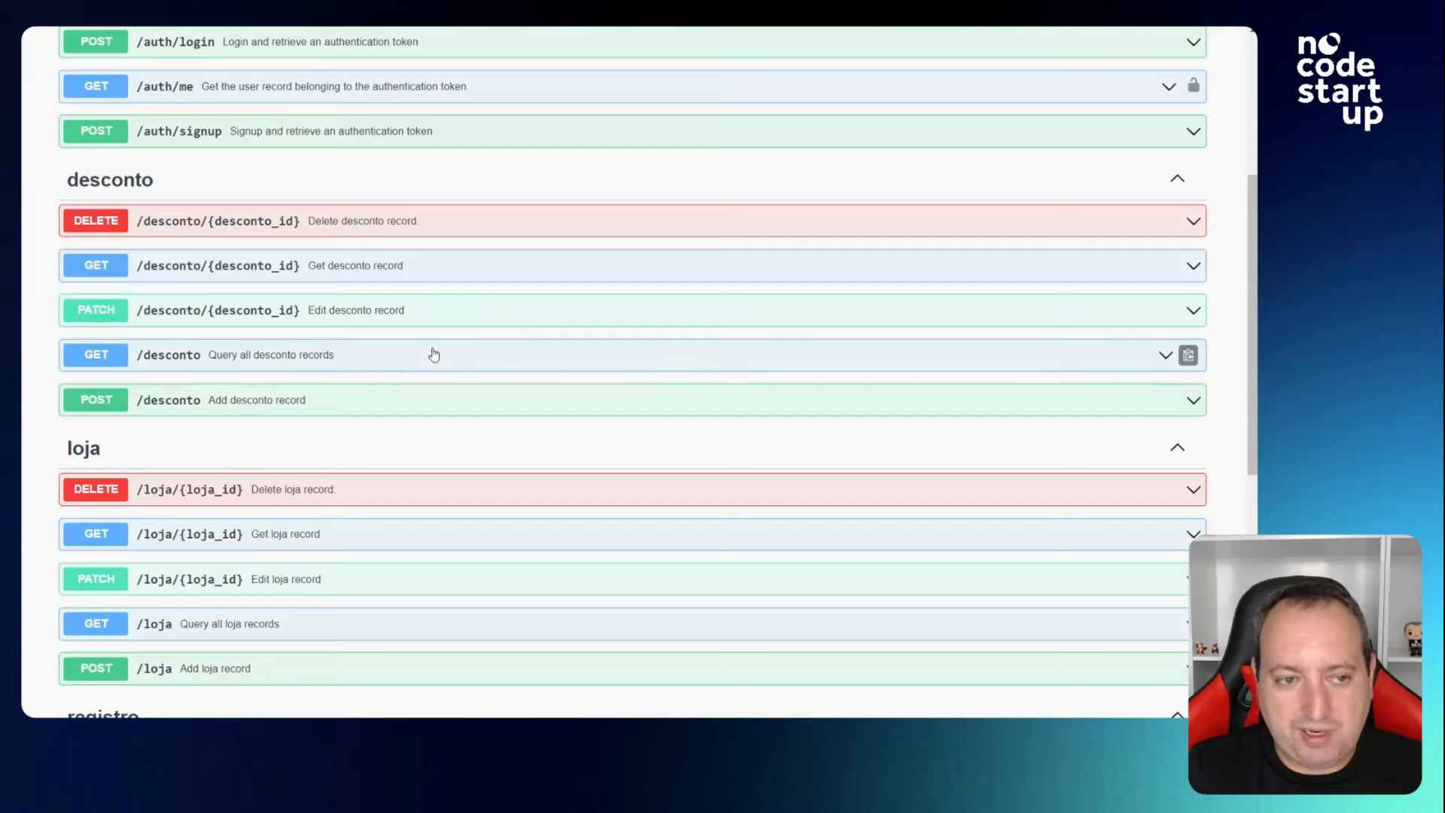
scroll(434, 354, "down", 5)
scroll(492, 366, "up", 1)
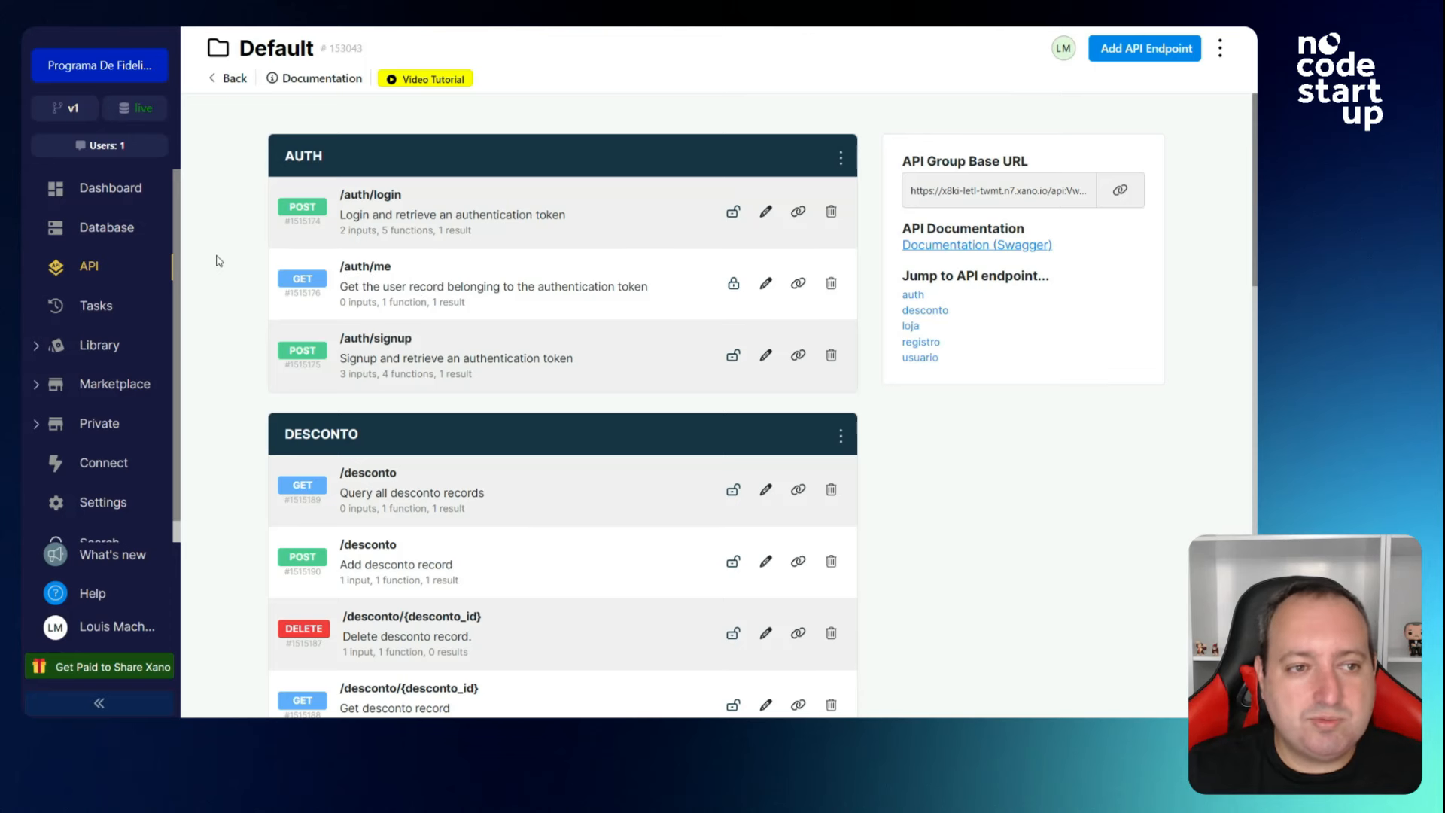
Inspect the live data source list and the v1 Branches panel, closing both unchanged.
left_click(147, 113)
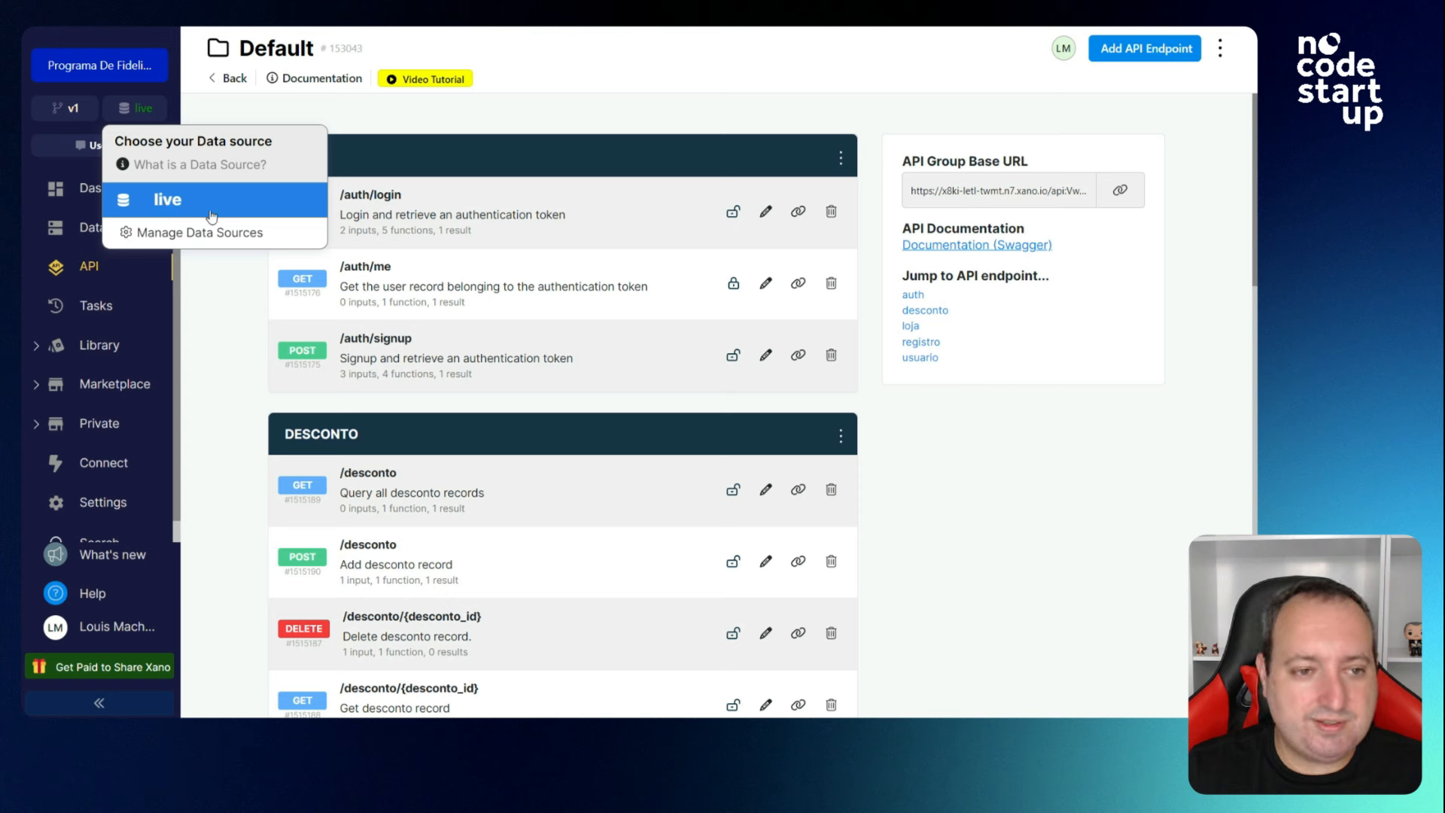
left_click(223, 277)
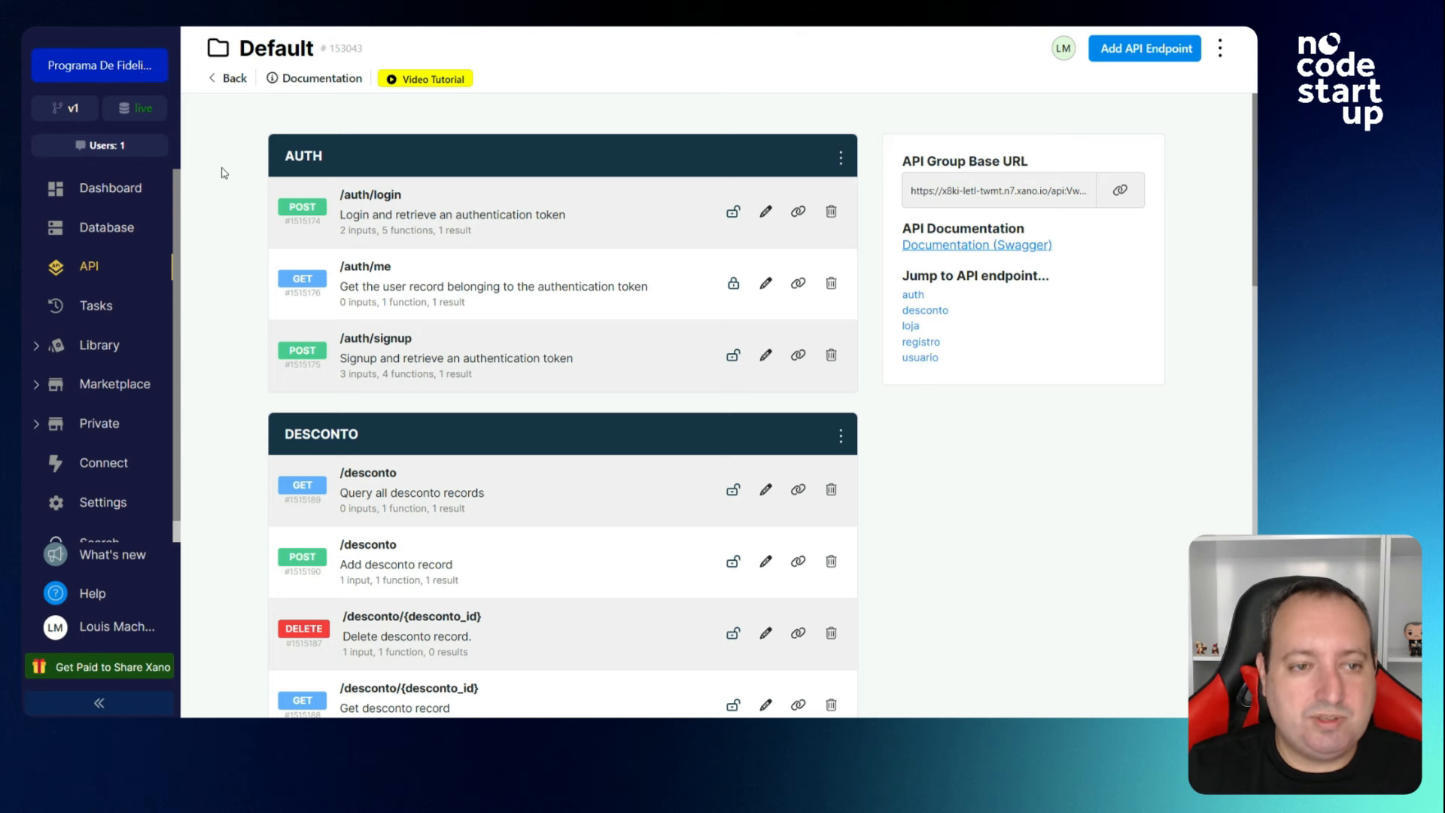
left_click(57, 108)
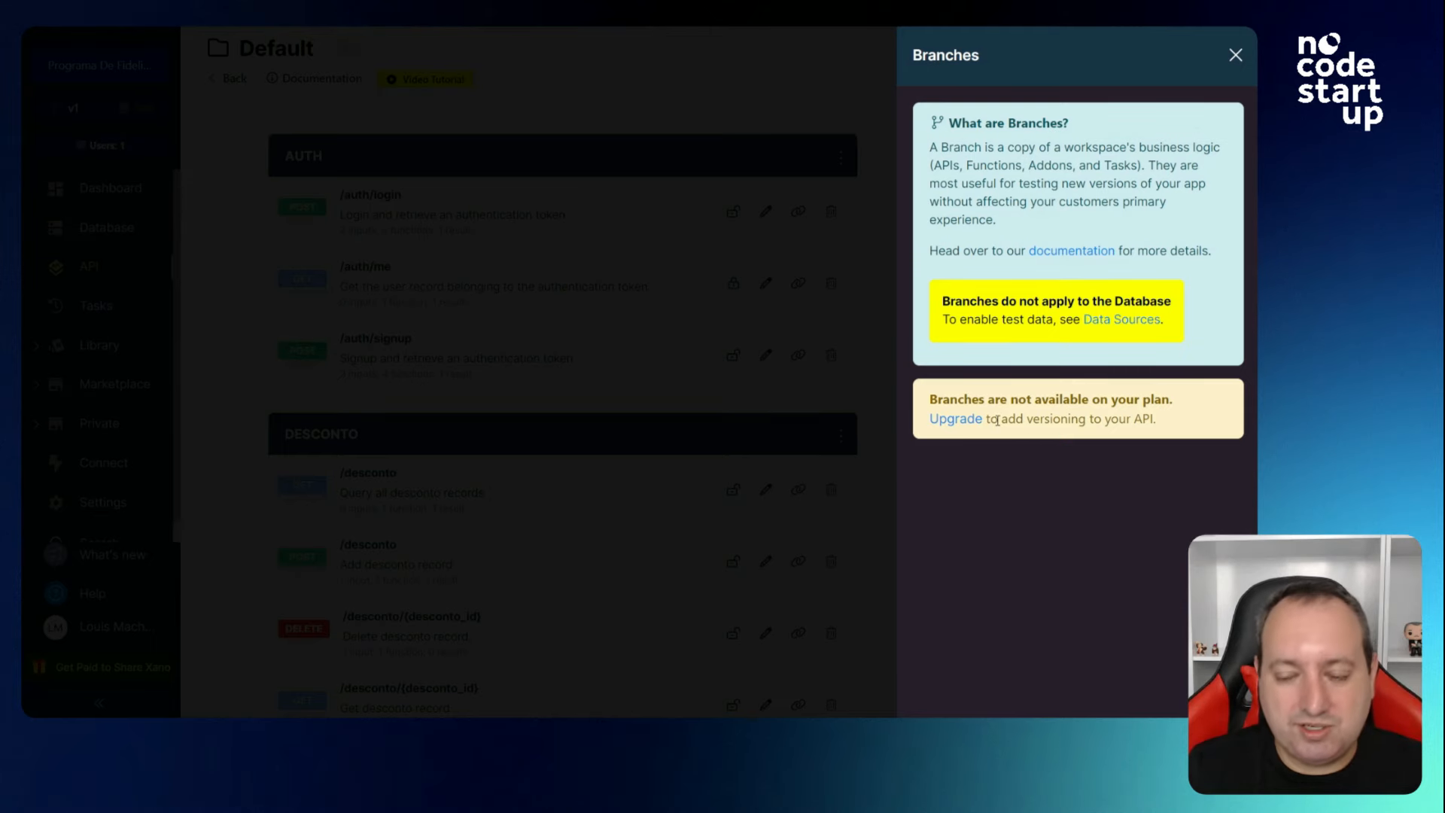
left_click(1236, 56)
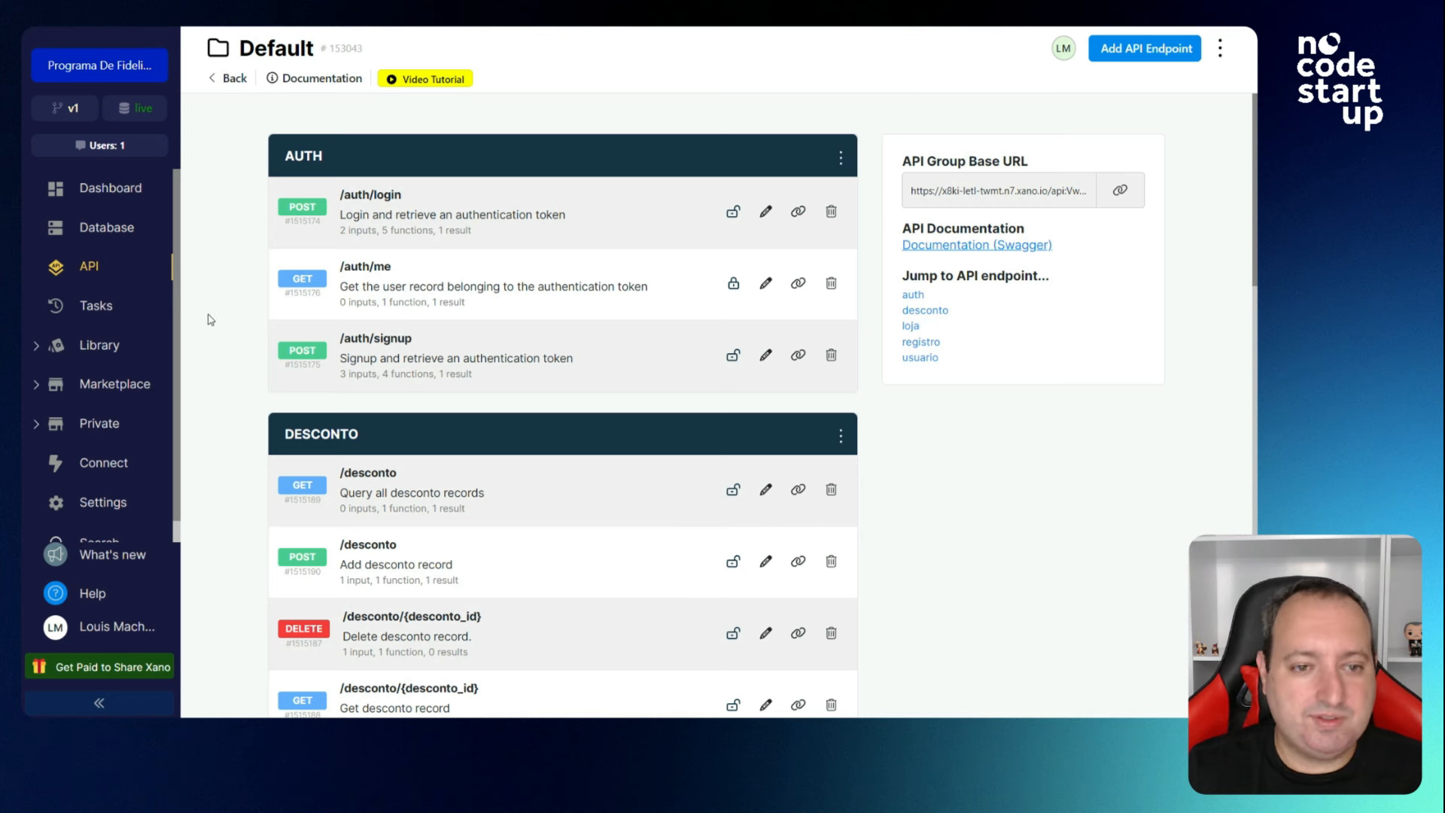
left_click(82, 115)
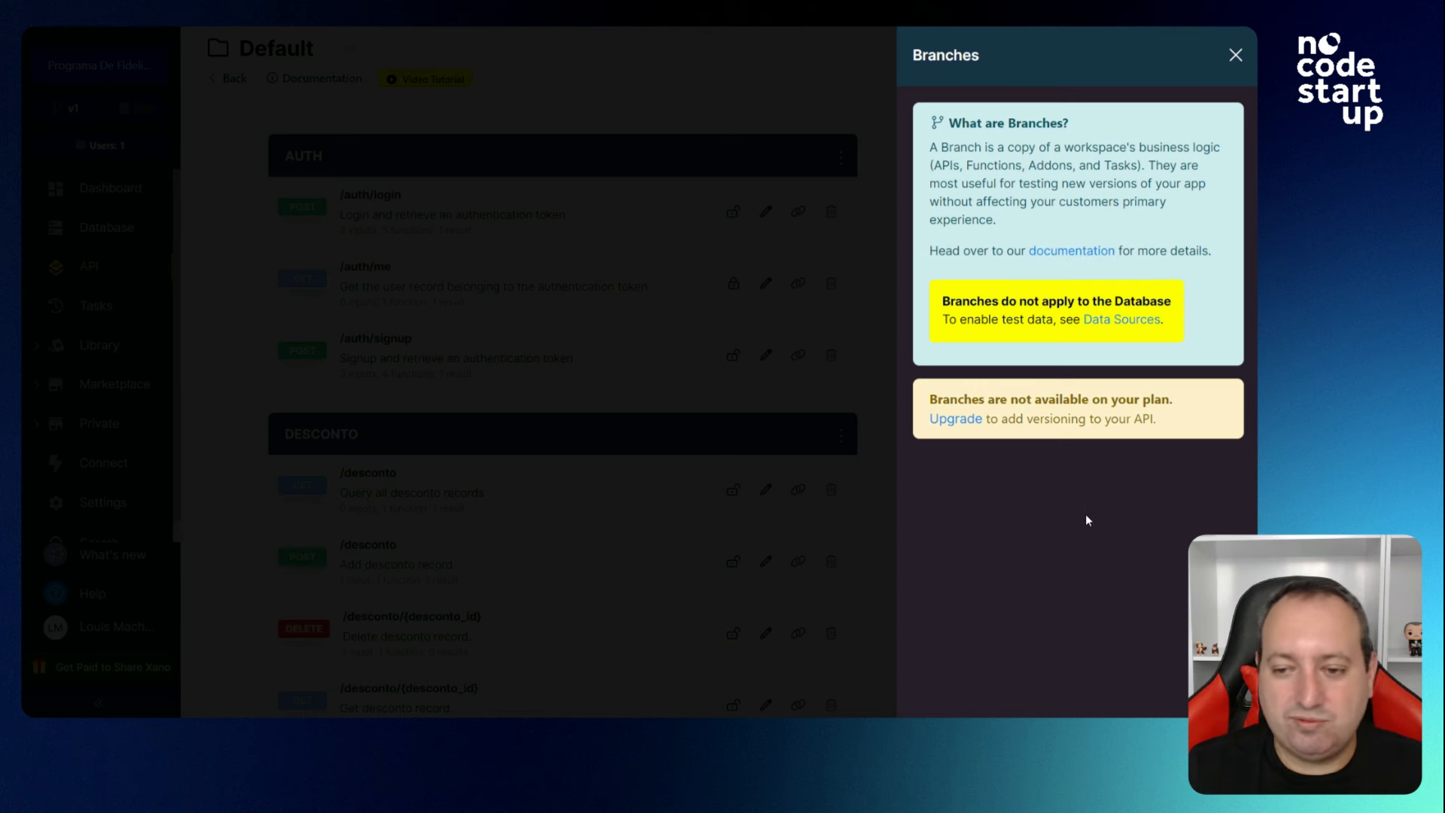
left_click(1235, 56)
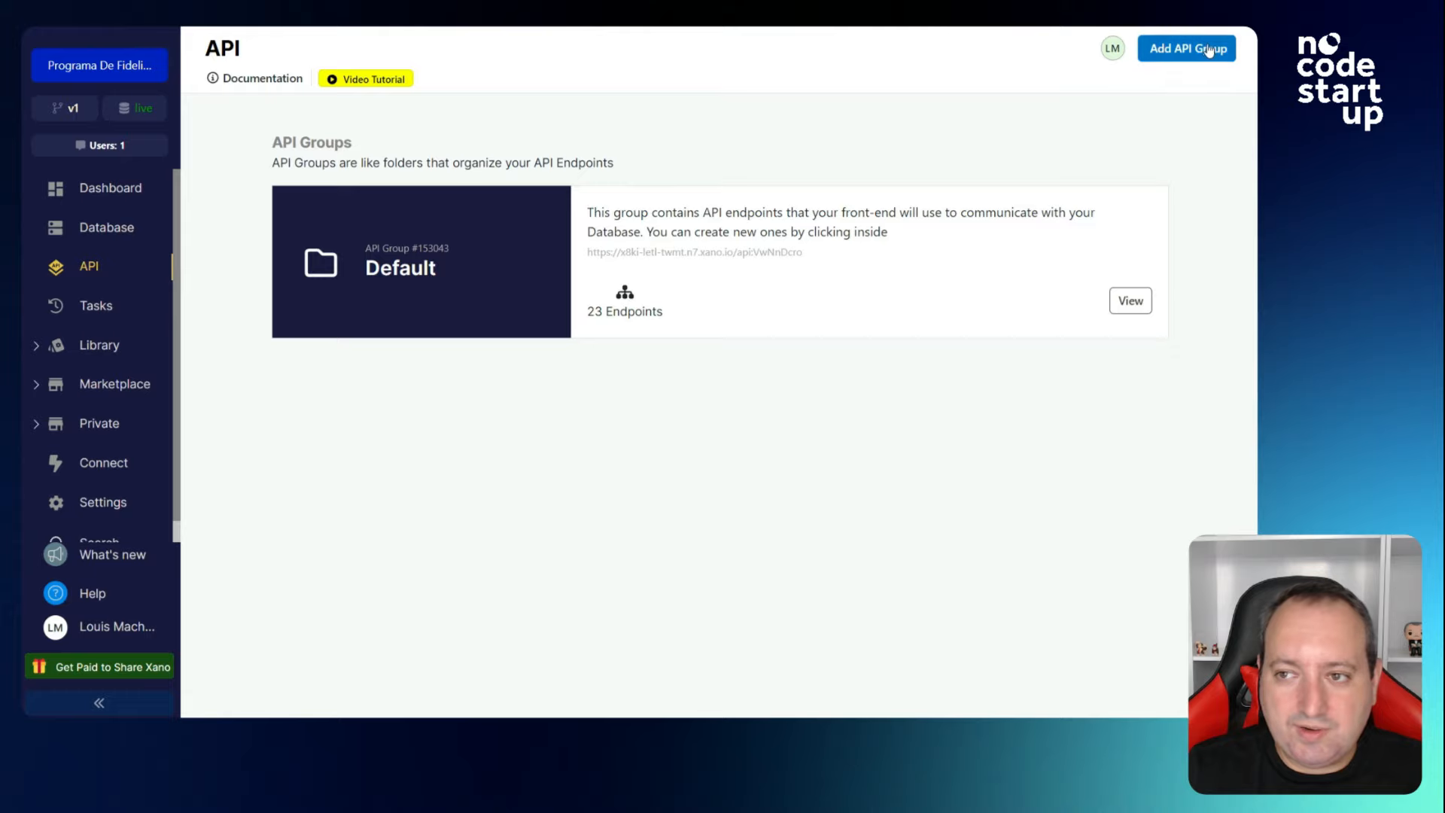
Add an API group named 'Mobile', then go back and reopen the Default group.
left_click(1187, 49)
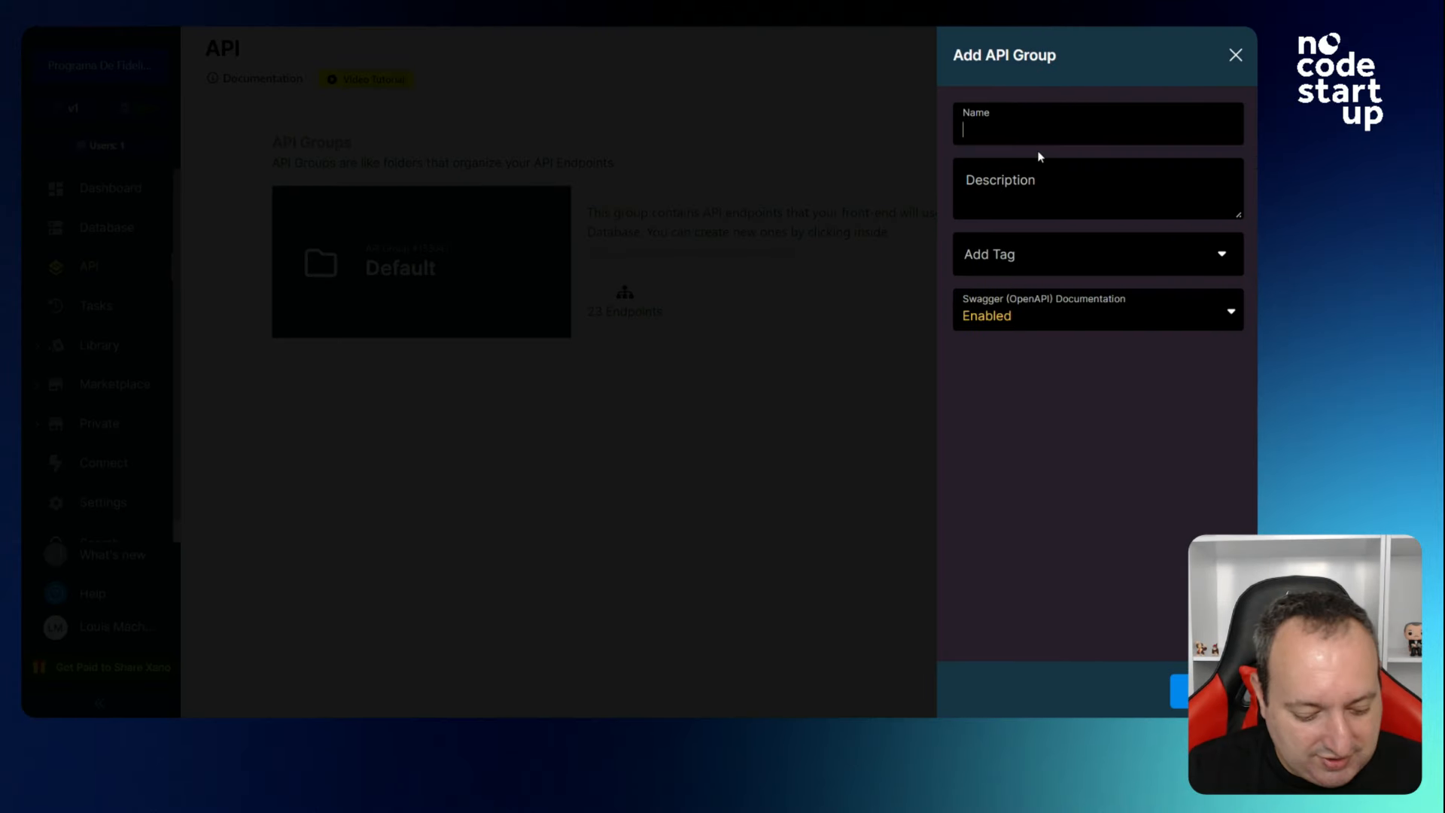
type("Mobile")
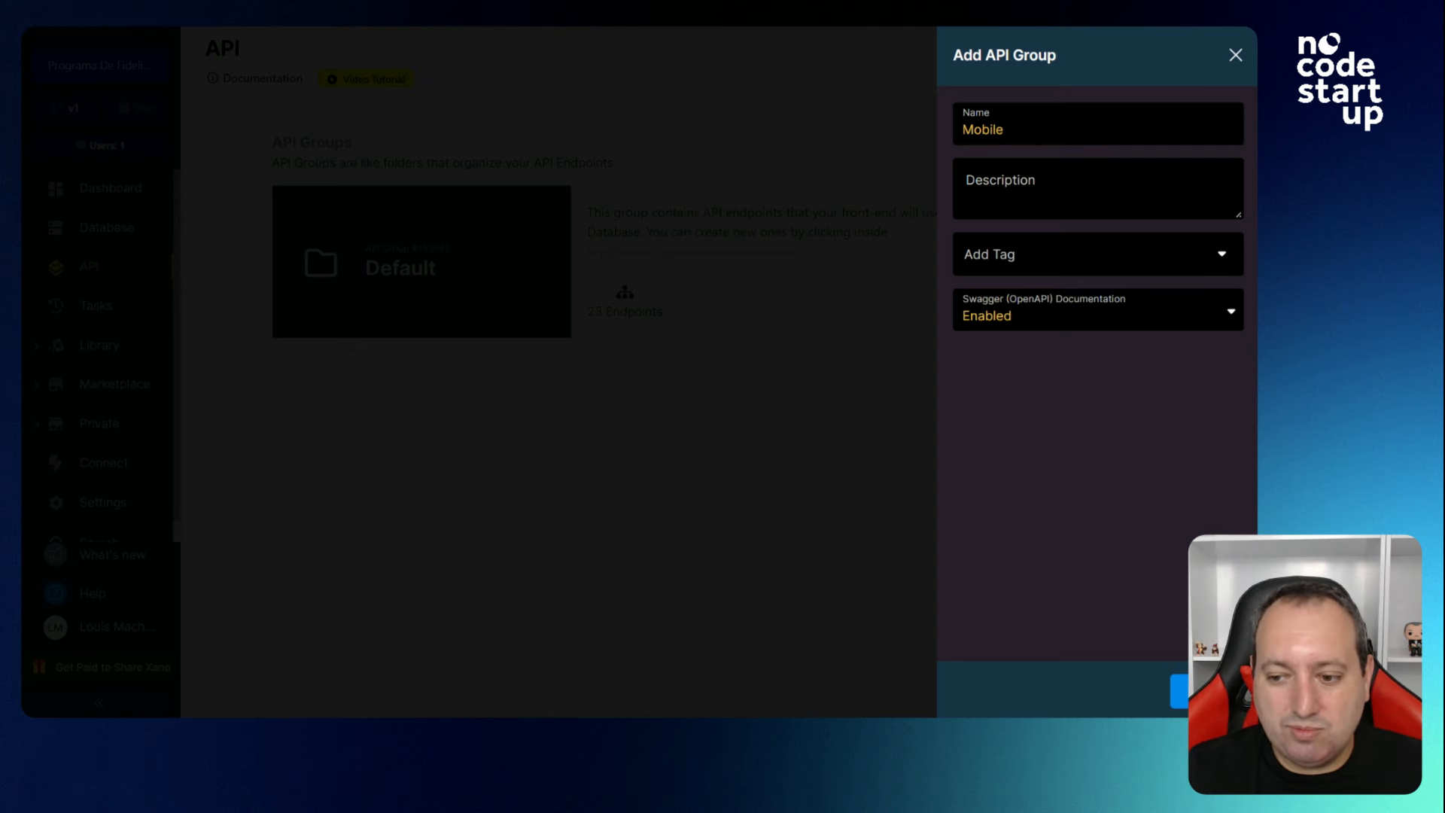
left_click(1179, 690)
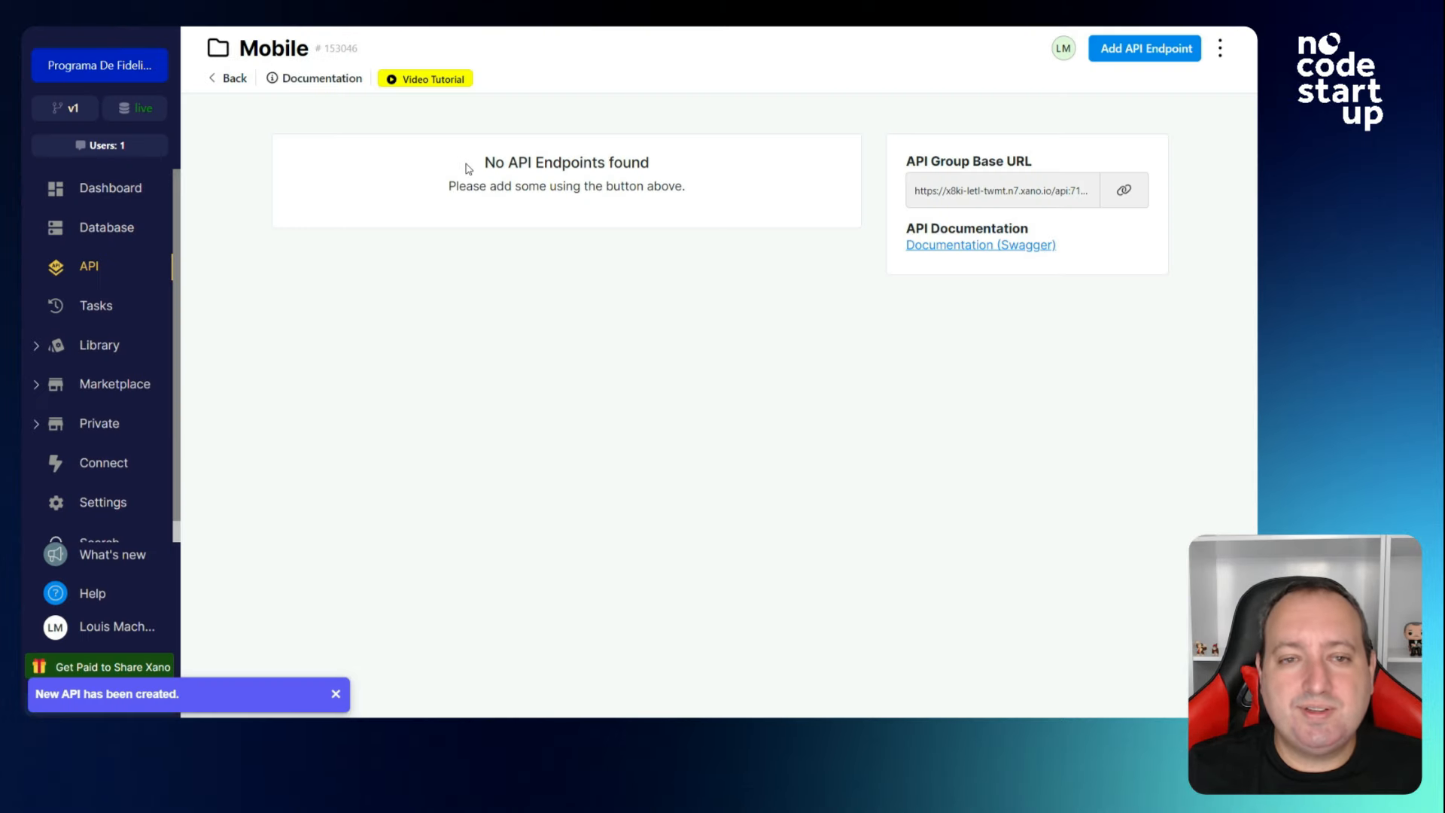
left_click(234, 82)
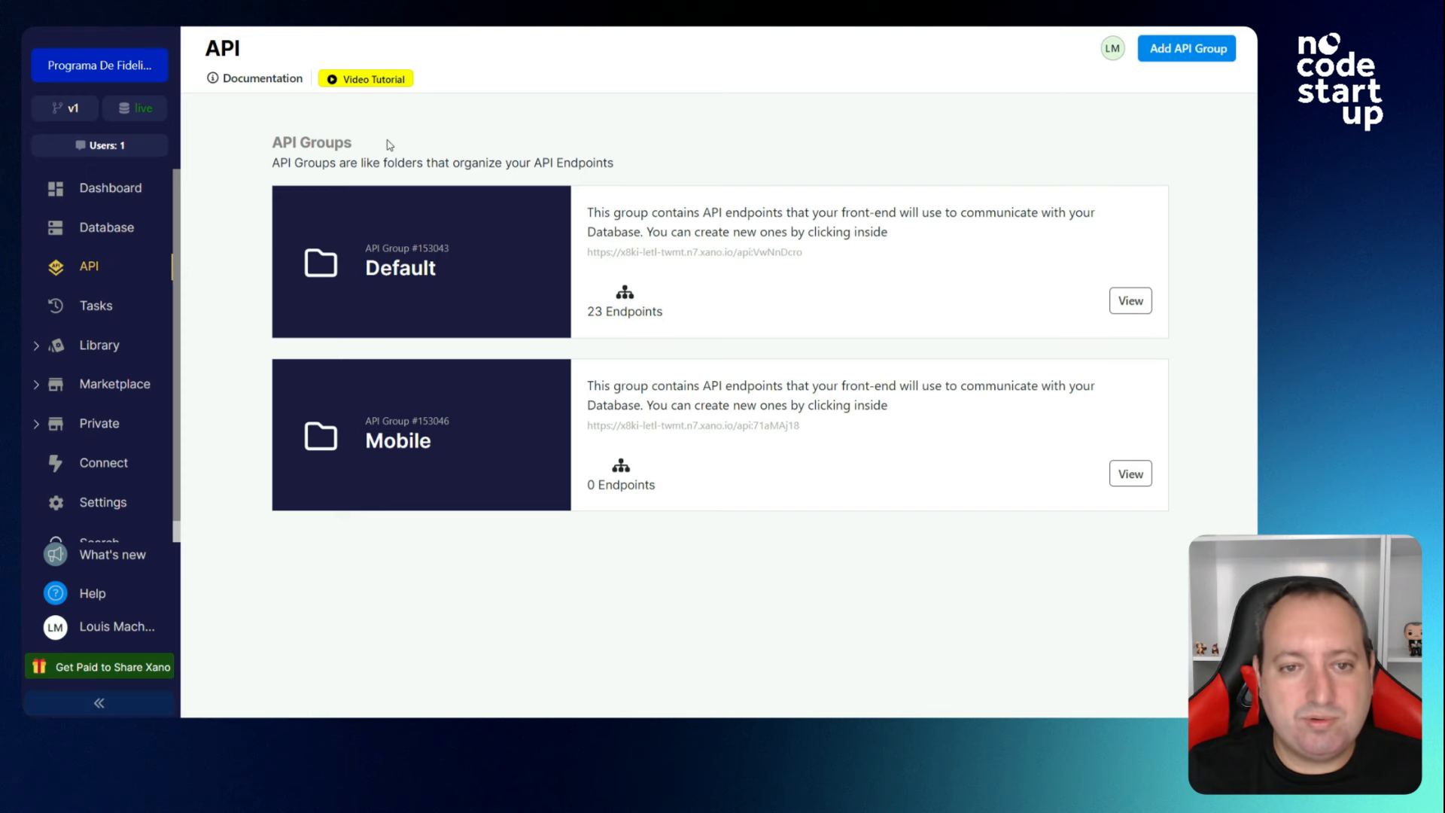
left_click(483, 291)
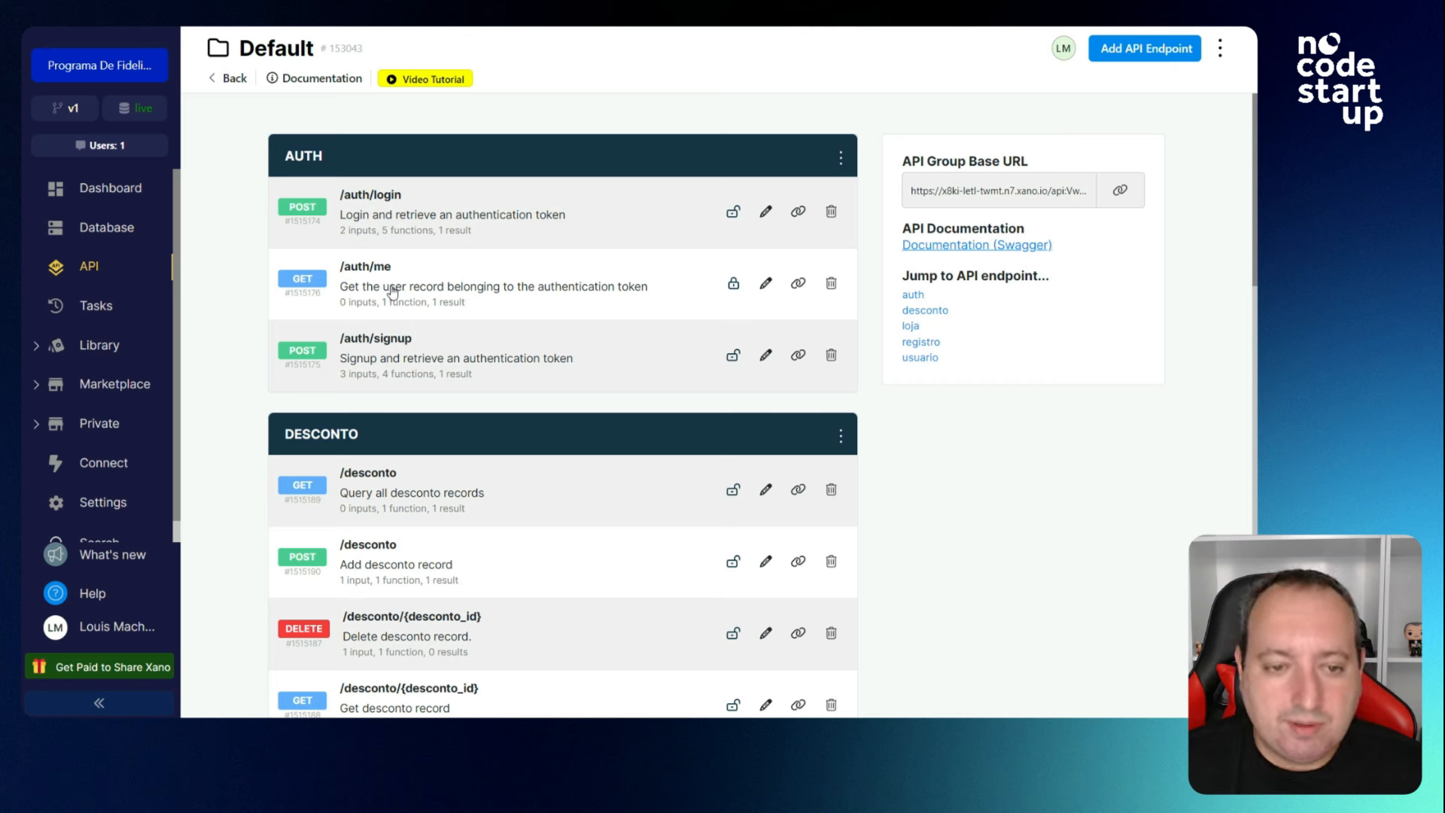
Open the /auth/signup endpoint and scroll through its function stack.
left_click(412, 340)
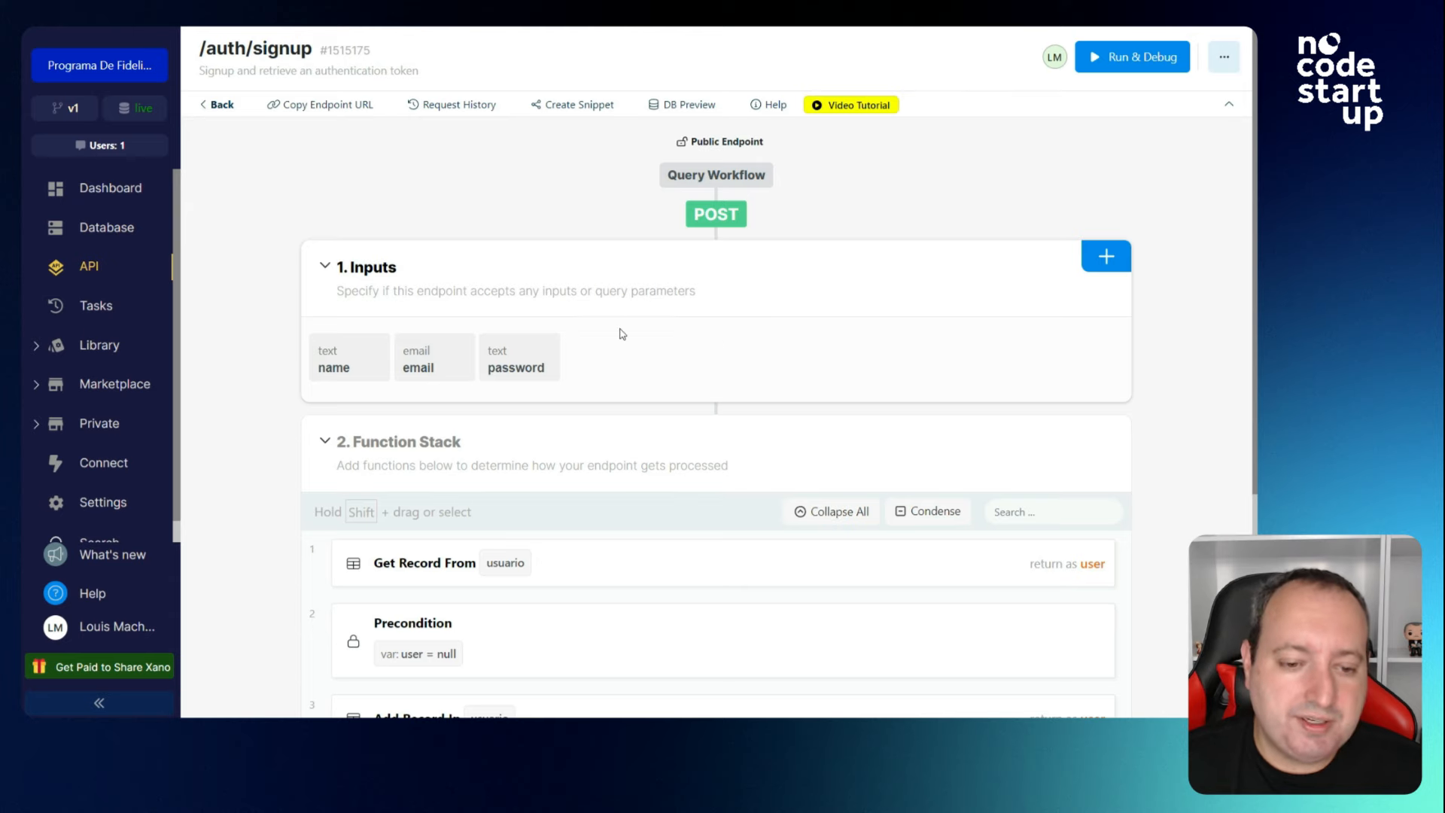
scroll(617, 331, "down", 2)
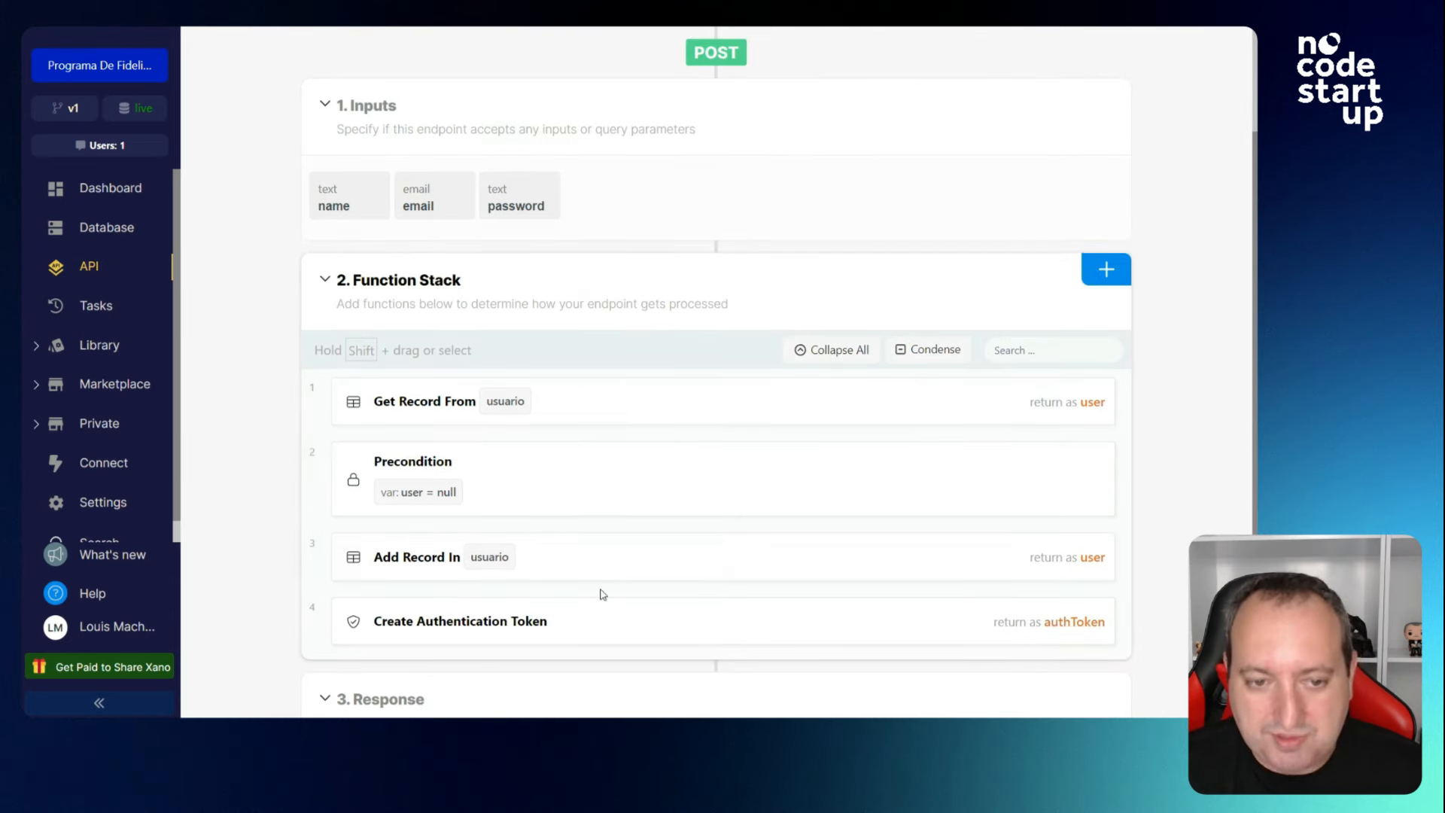
scroll(602, 593, "down", 2)
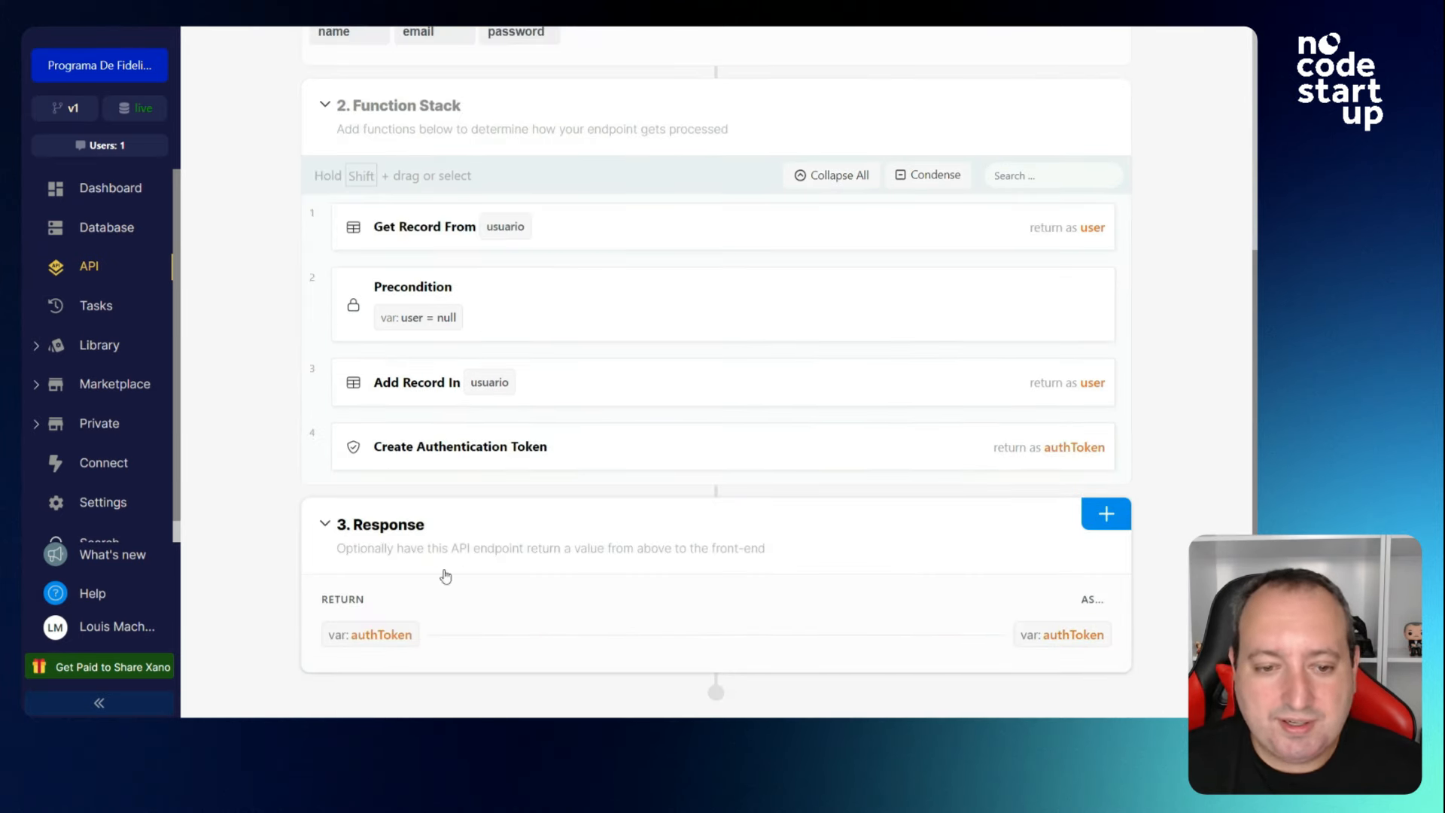
scroll(574, 248, "up", 5)
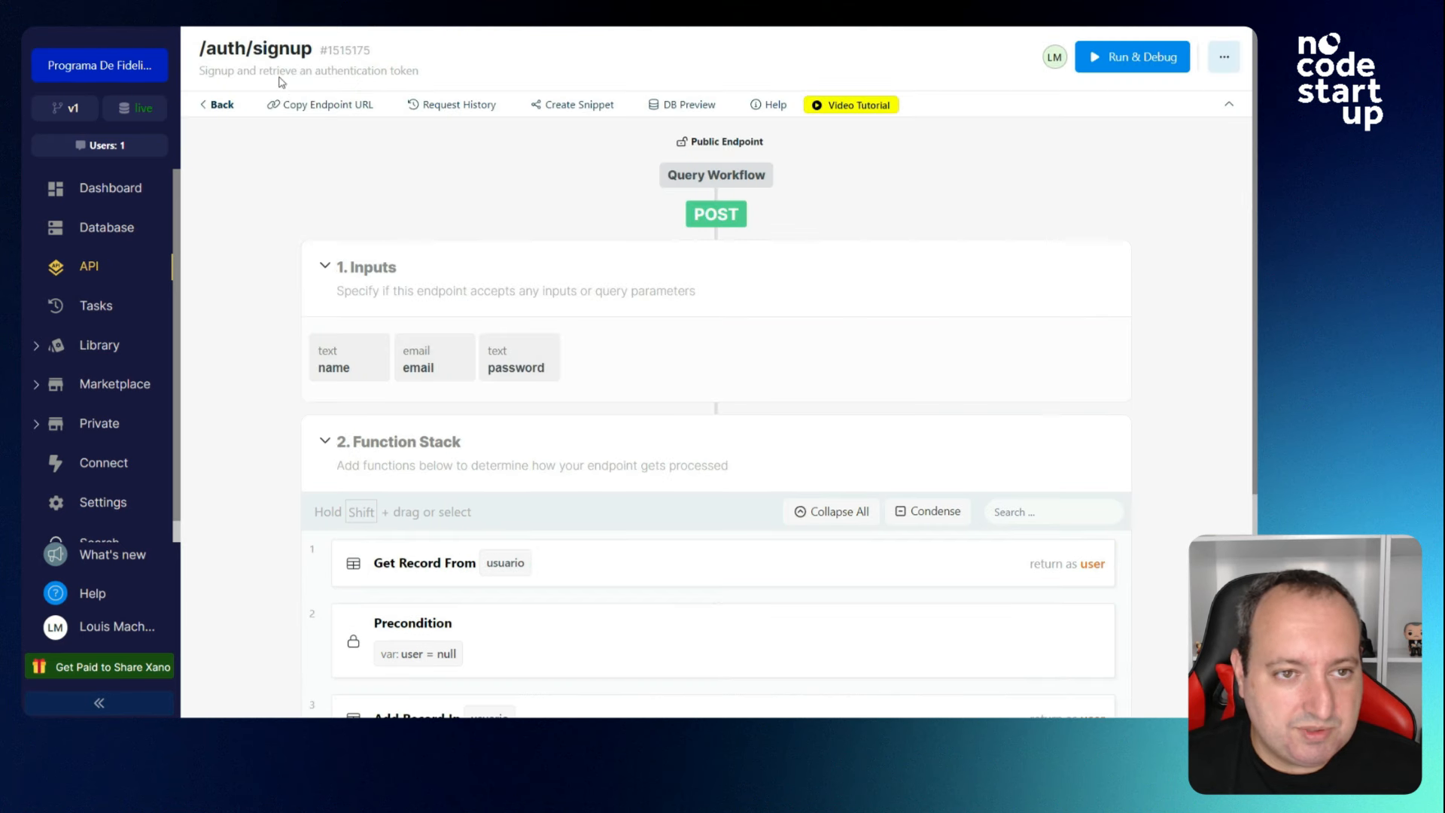
scroll(481, 251, "down", 2)
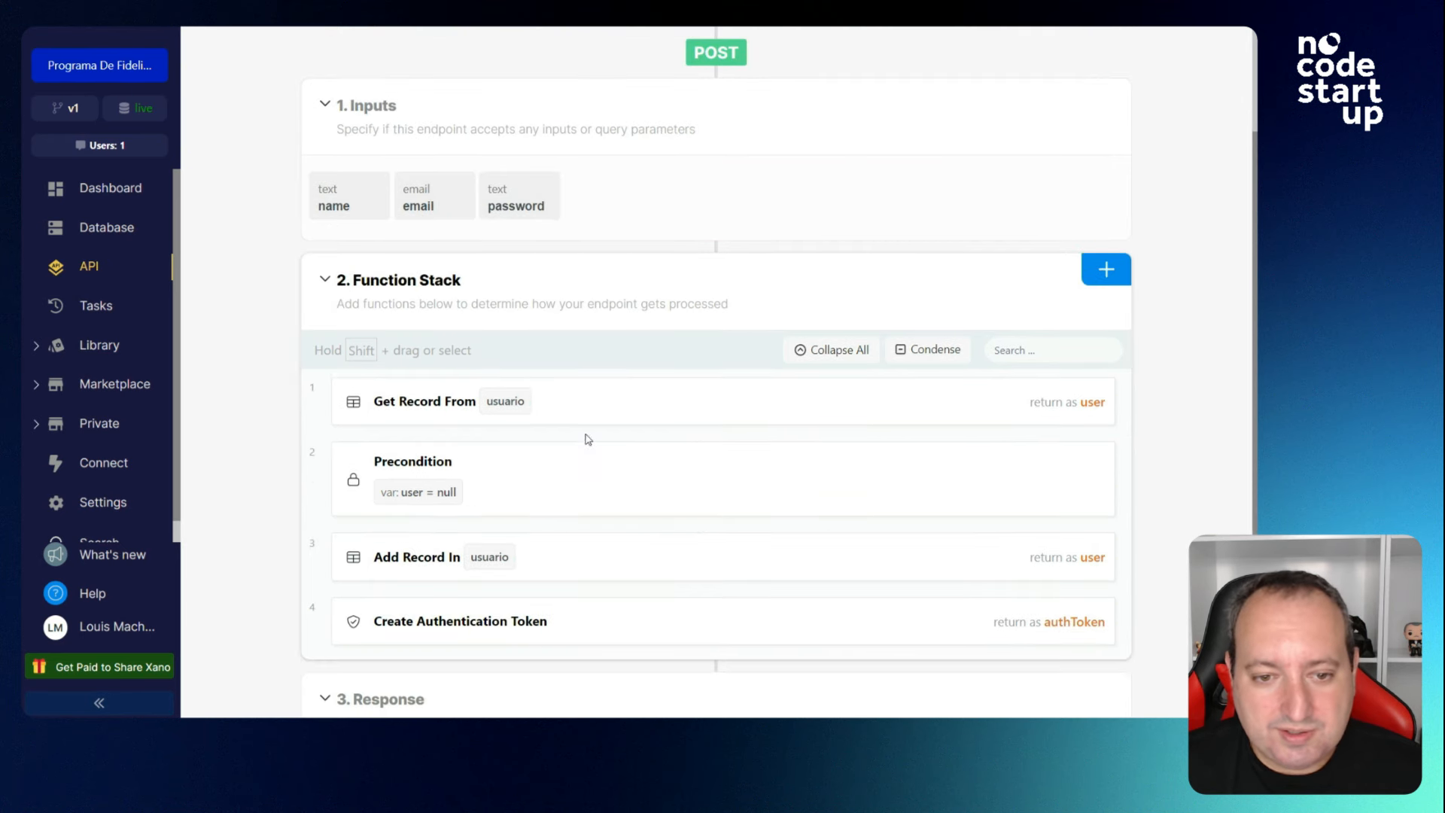
Inspect the Get Record, Precondition, Add Record and Create Authentication Token steps' settings.
left_click(627, 419)
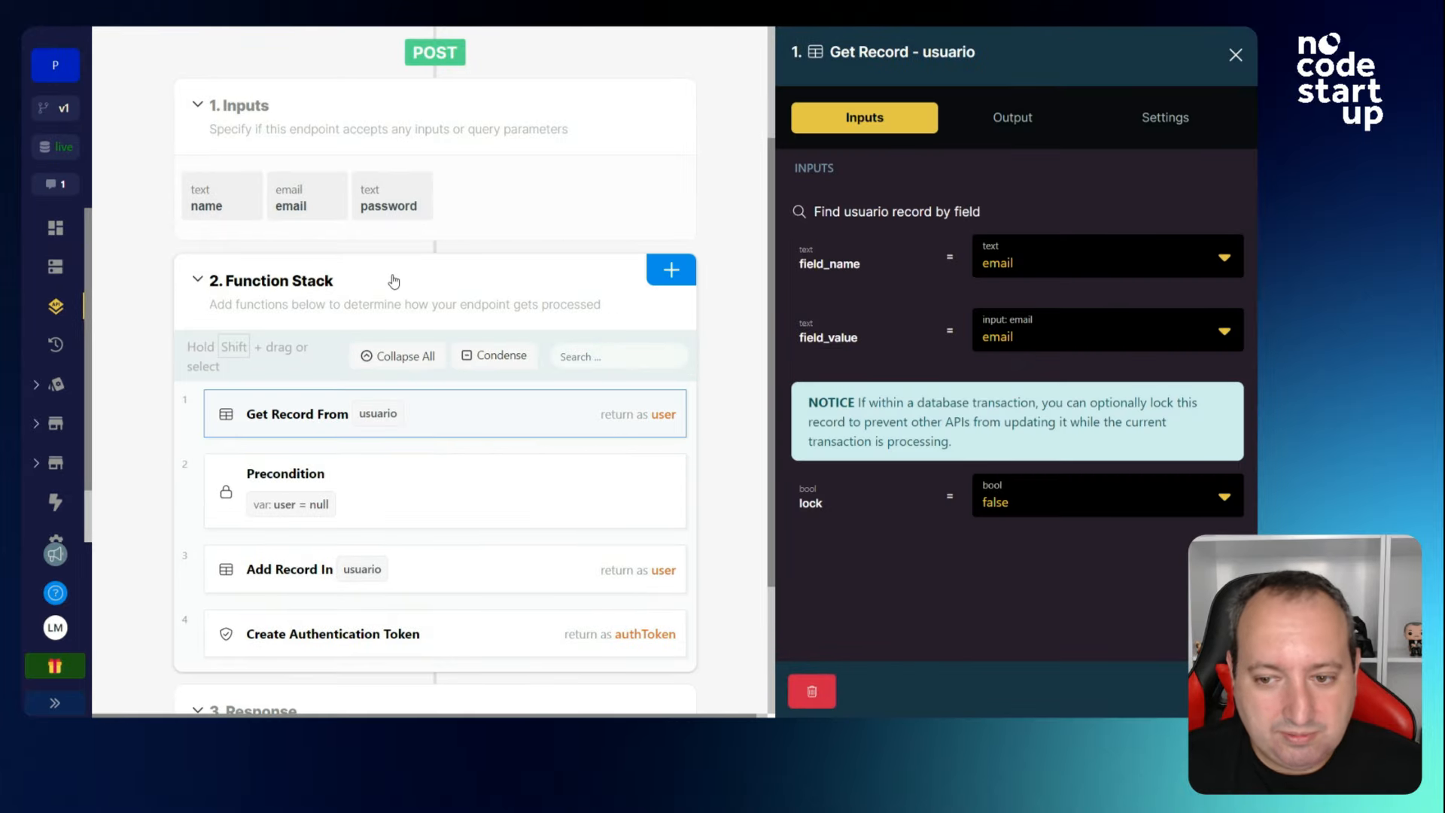
left_click(387, 492)
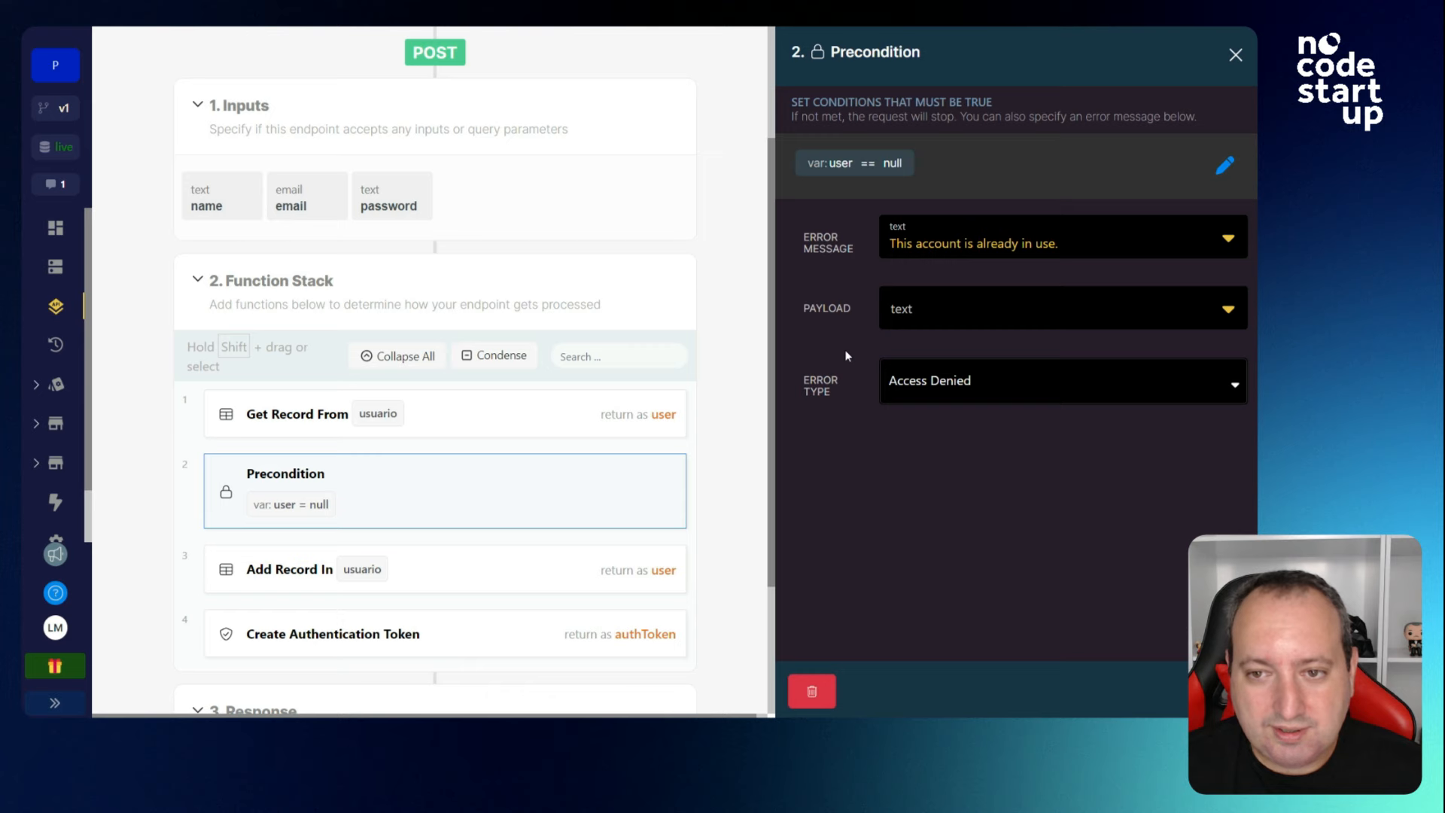
scroll(493, 471, "down", 1)
left_click(521, 504)
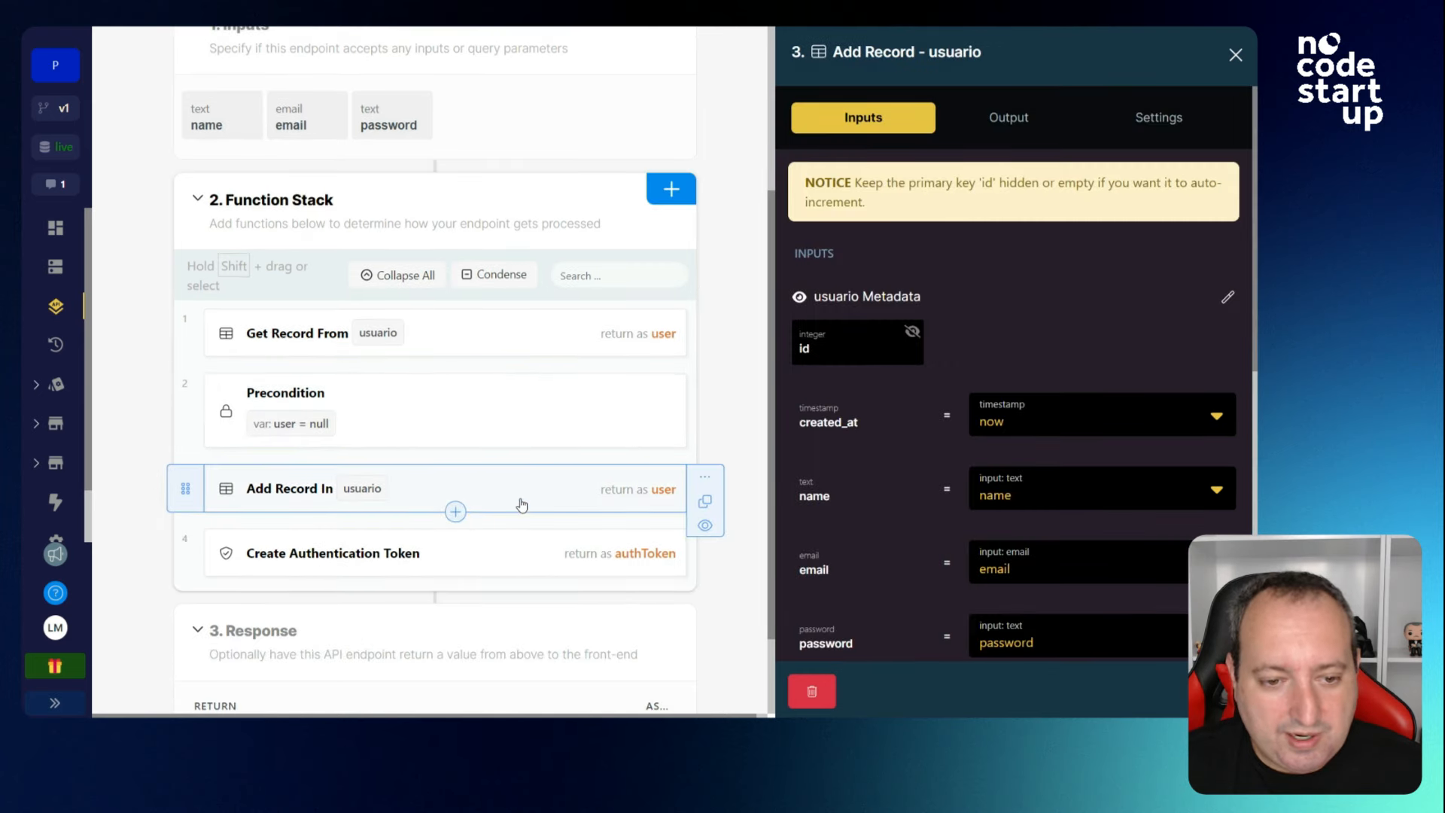
scroll(938, 431, "down", 5)
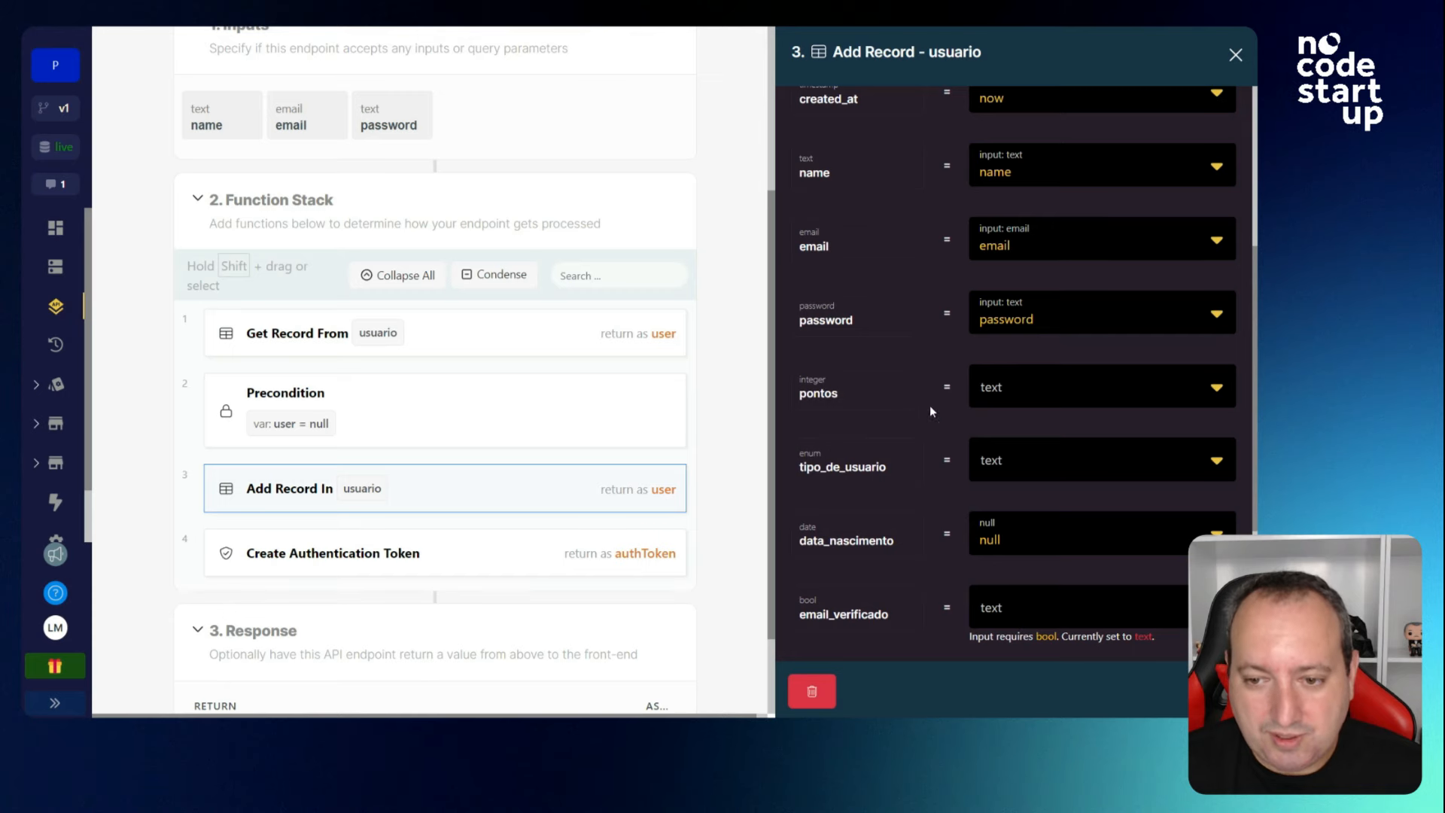
scroll(933, 448, "down", 2)
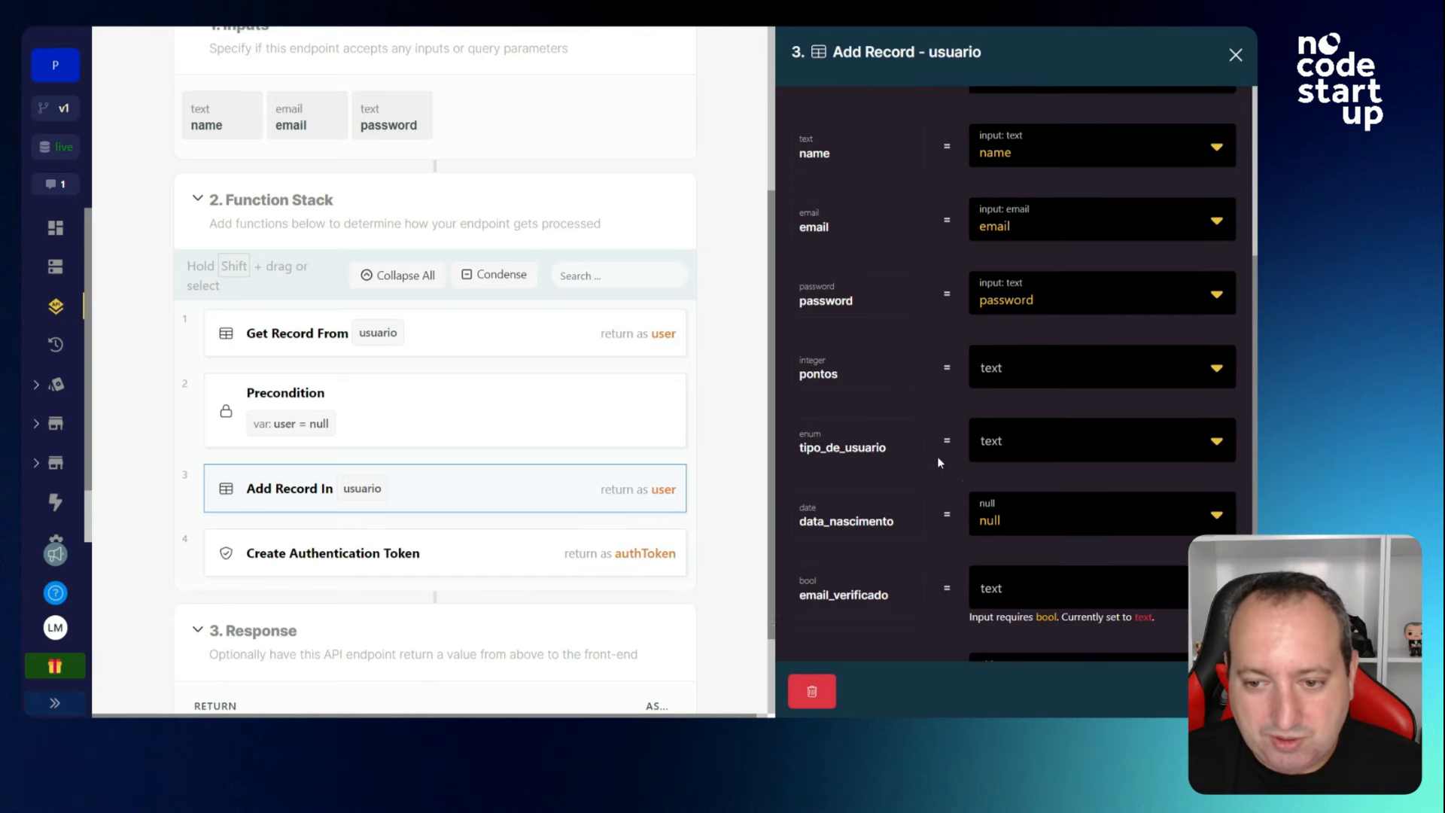
left_click(524, 553)
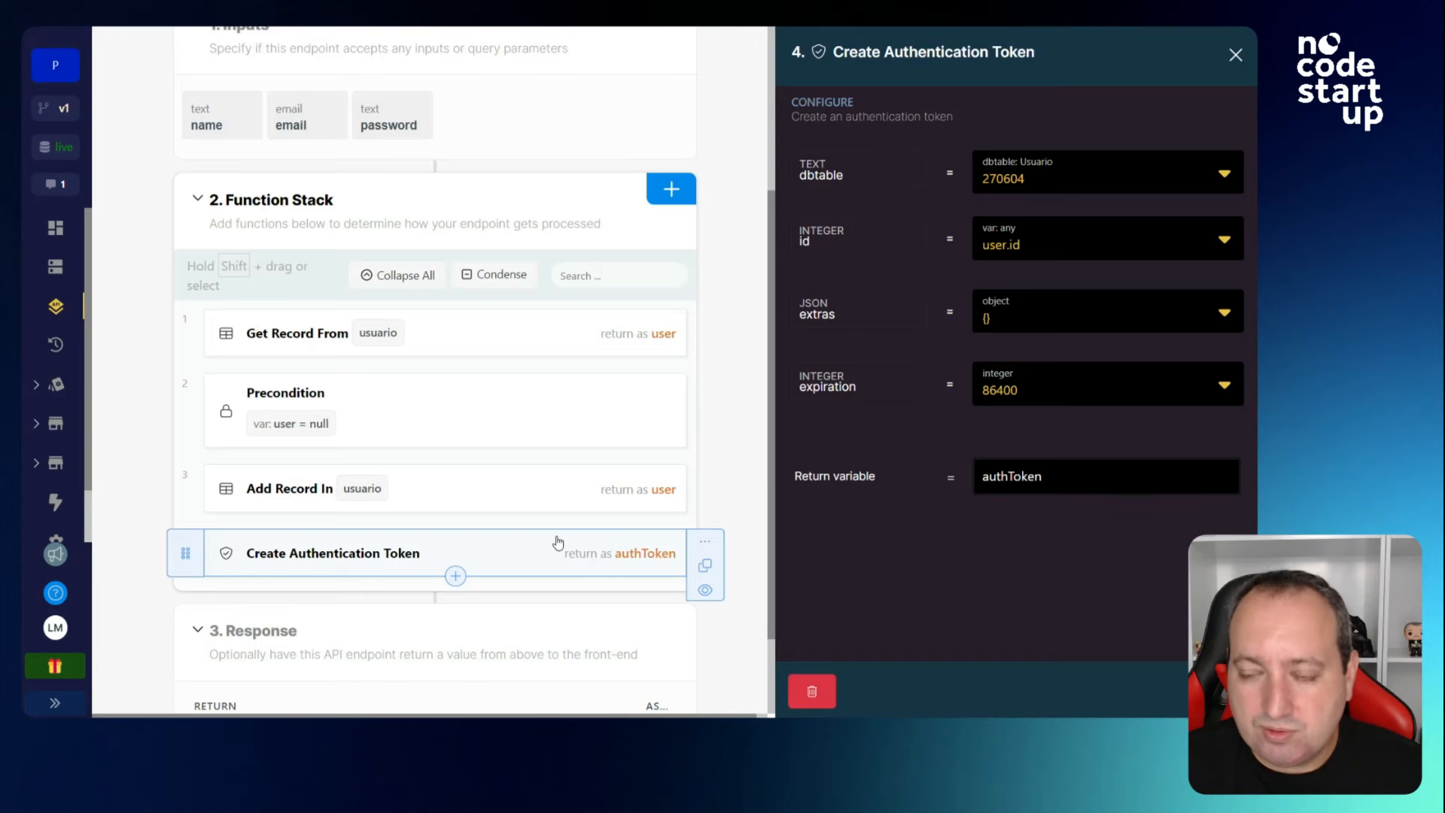
left_click(1235, 54)
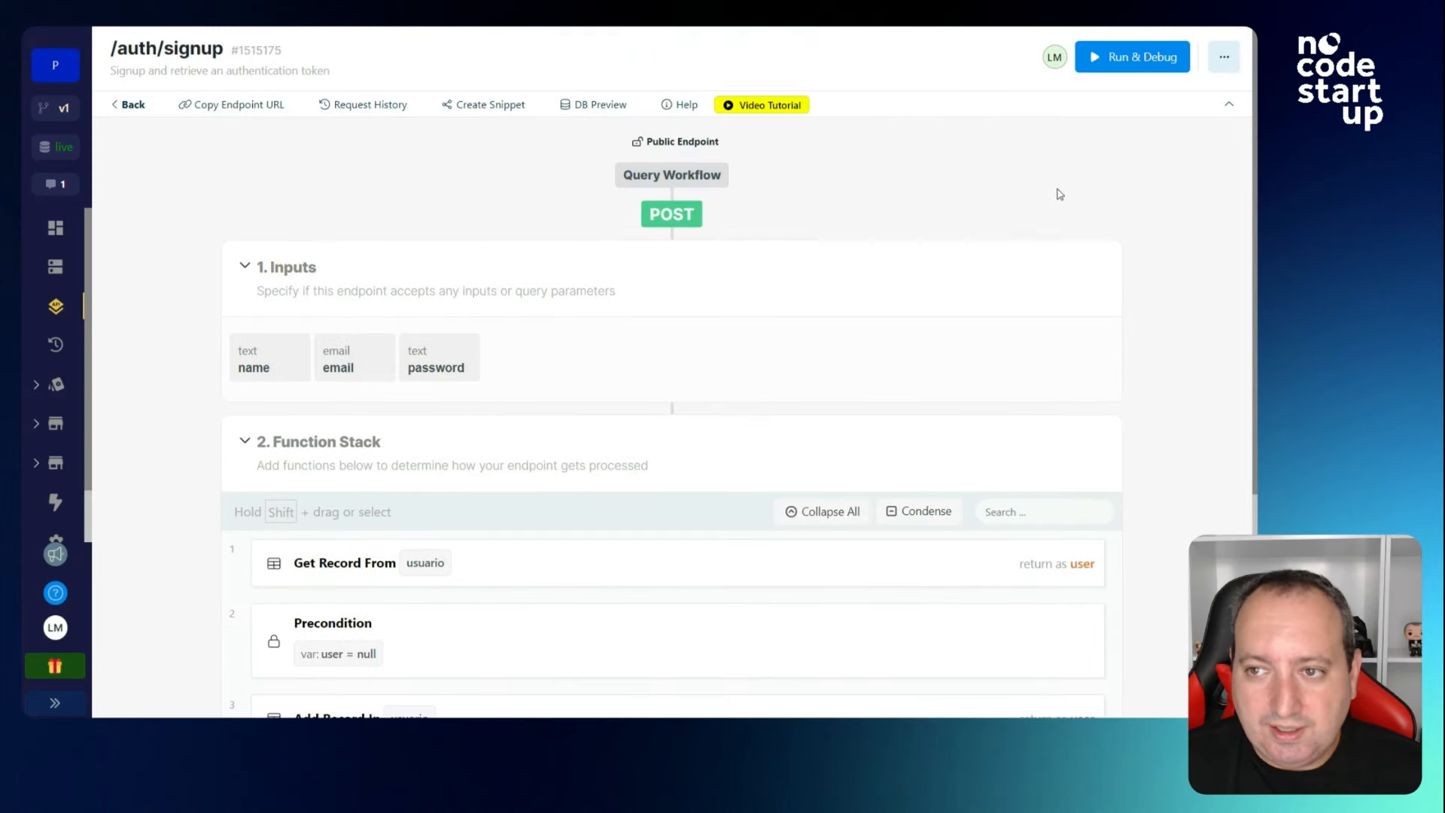
left_click(1130, 60)
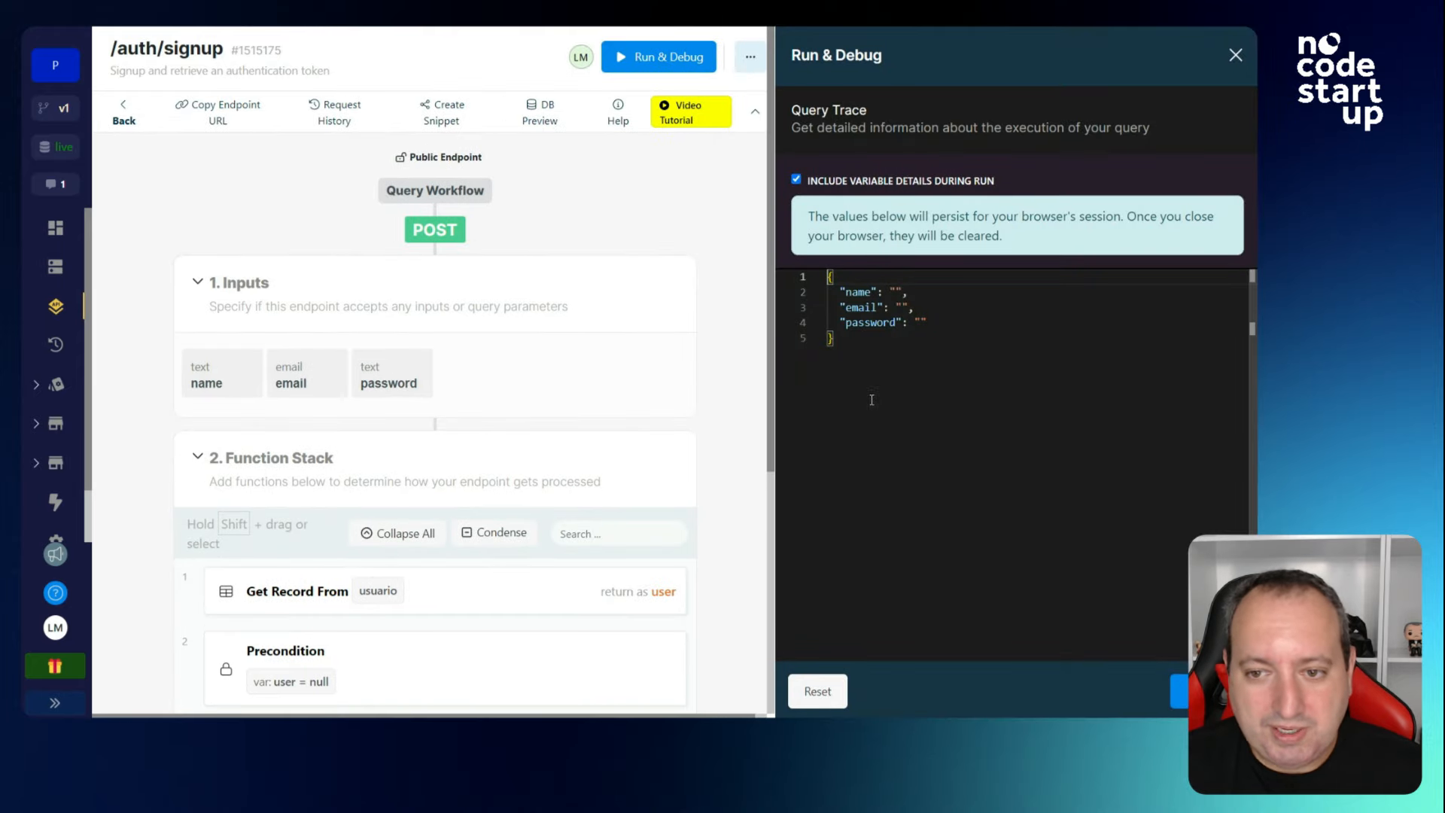
Run /auth/signup with a test user's name, email and password, then select the returned authToken.
left_click(895, 291)
type("Laura")
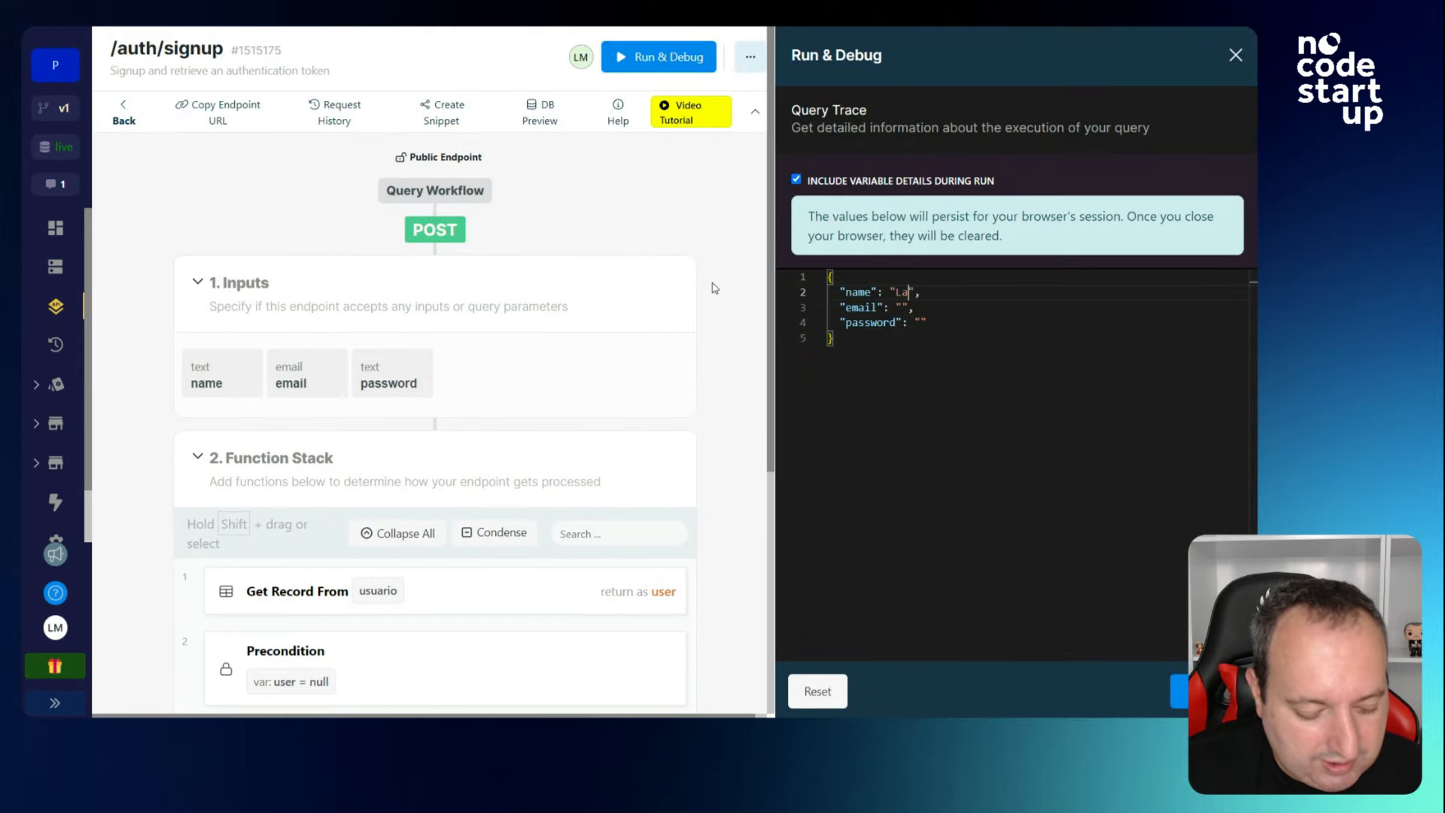
key("Down")
key("Left")
key("Left")
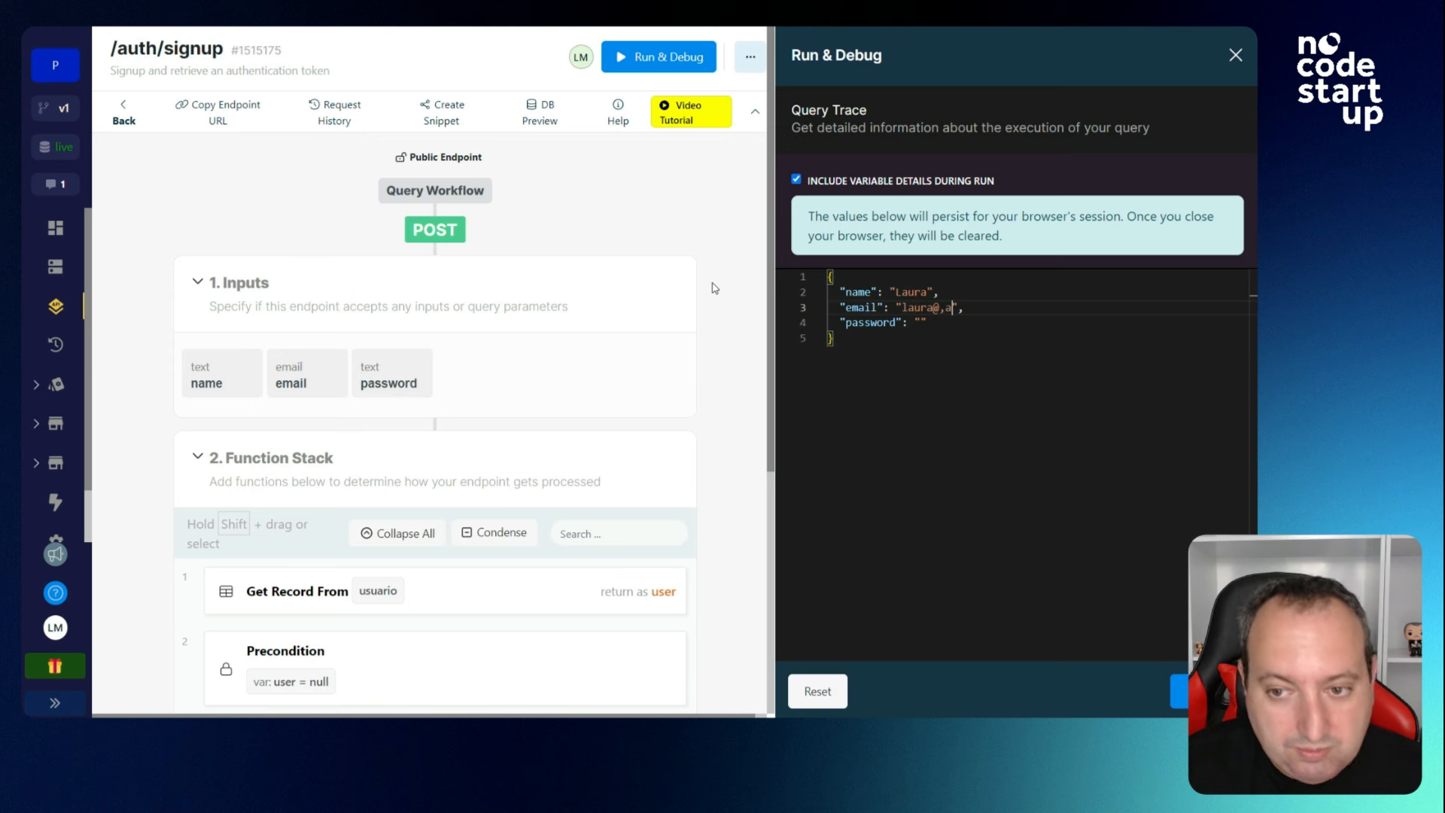
key("Down")
key("Left")
type("P")
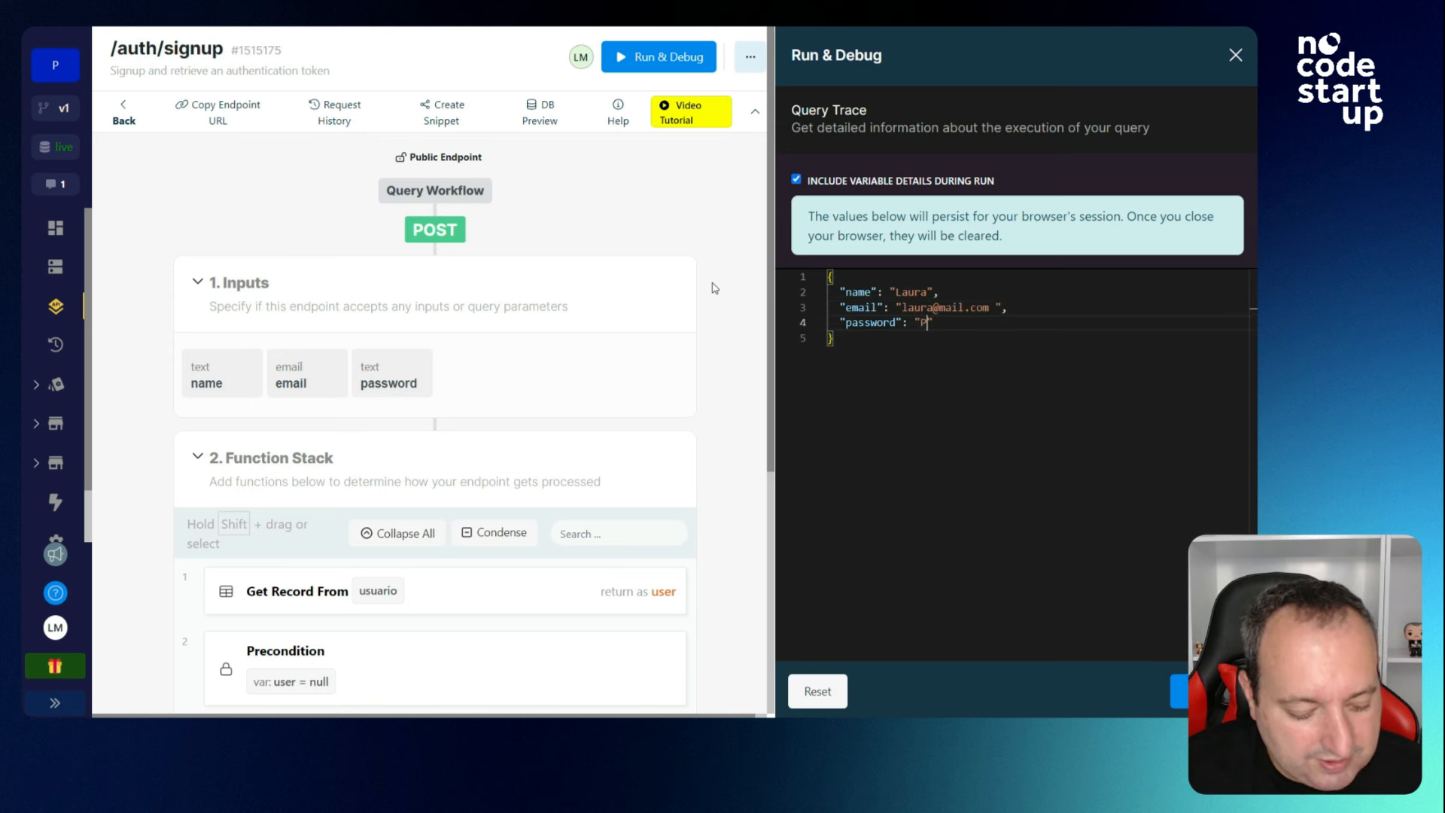
type("ass1234")
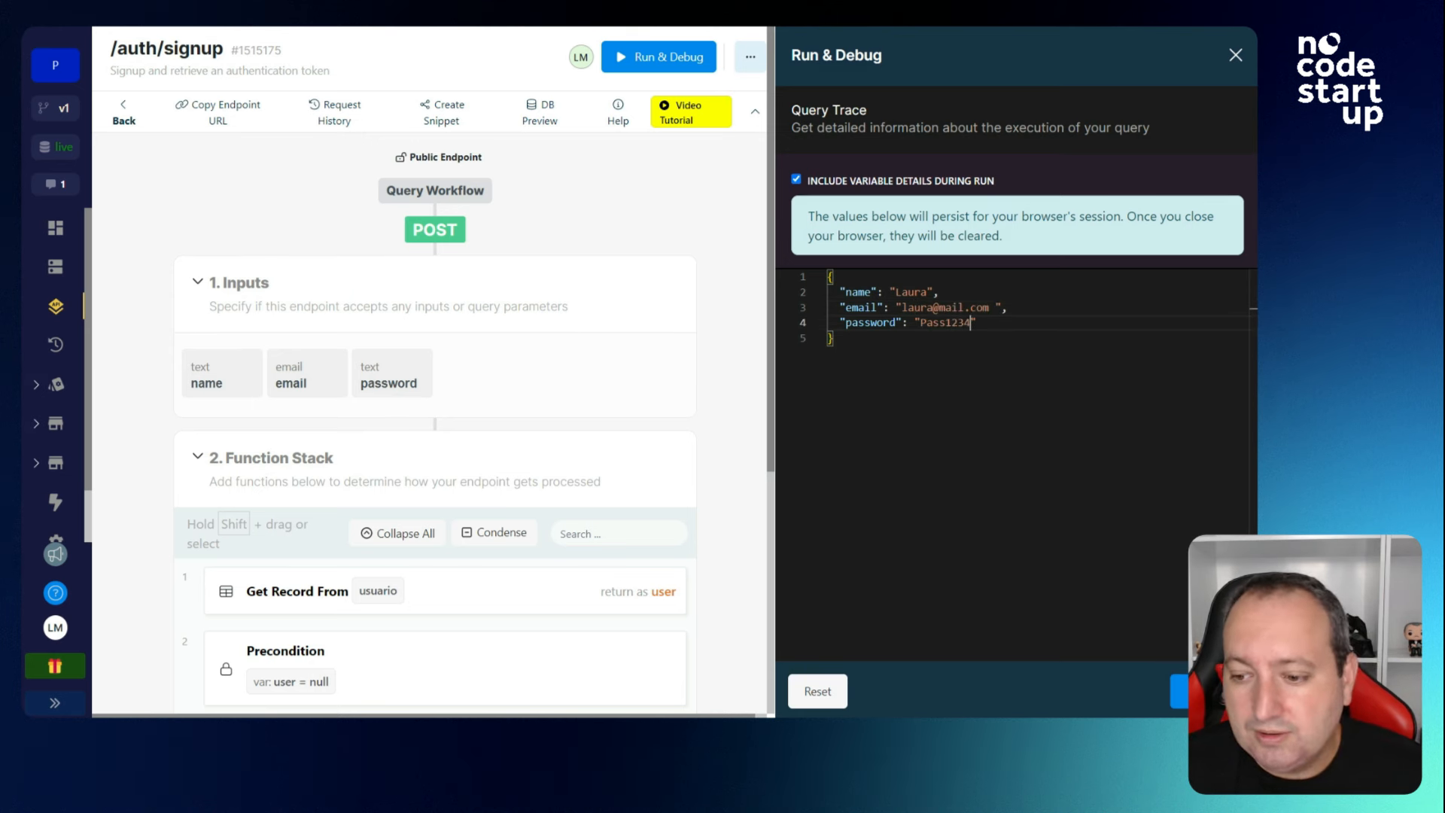
left_click(1179, 691)
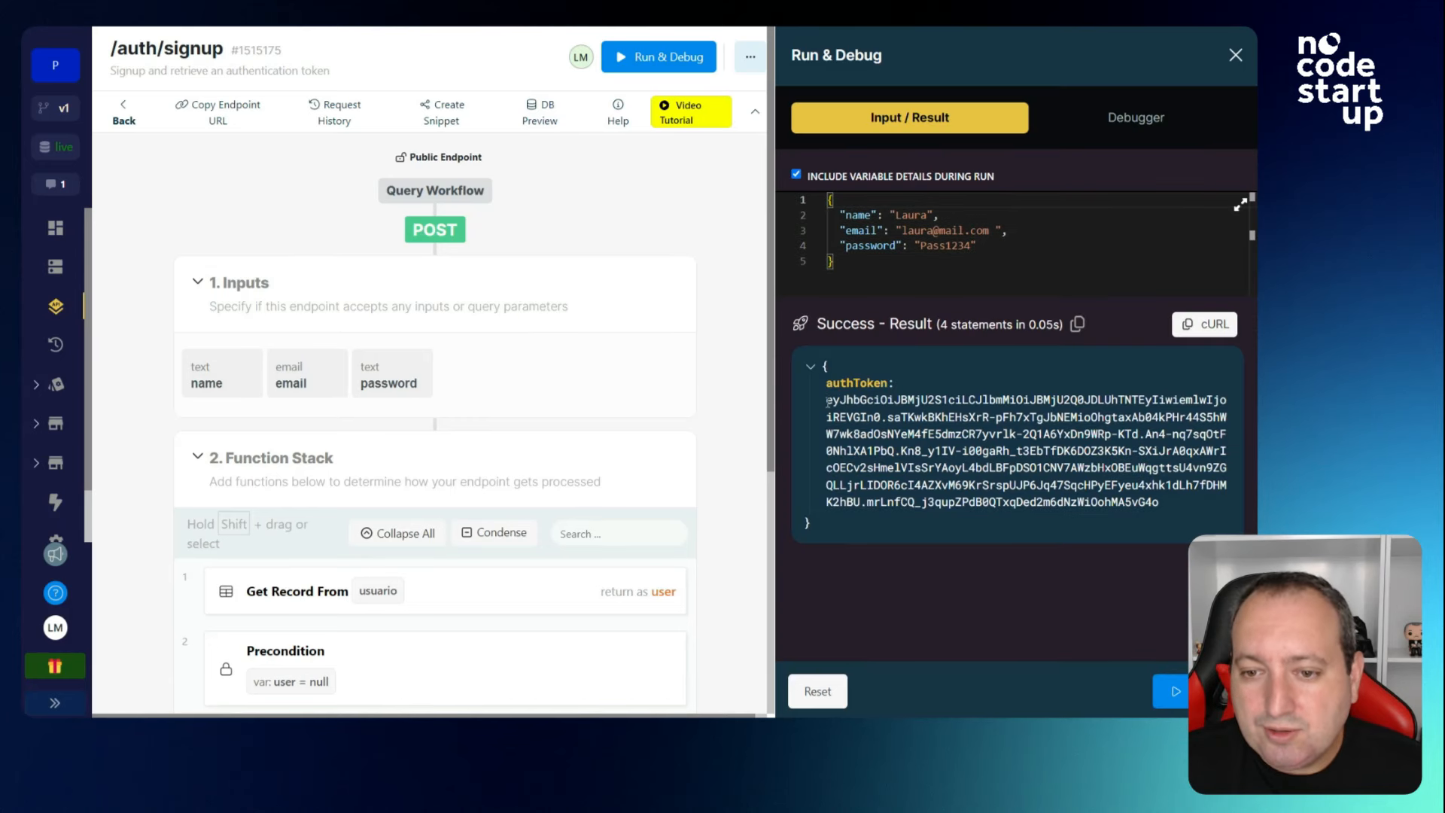
left_click_drag(827, 401, 1135, 506)
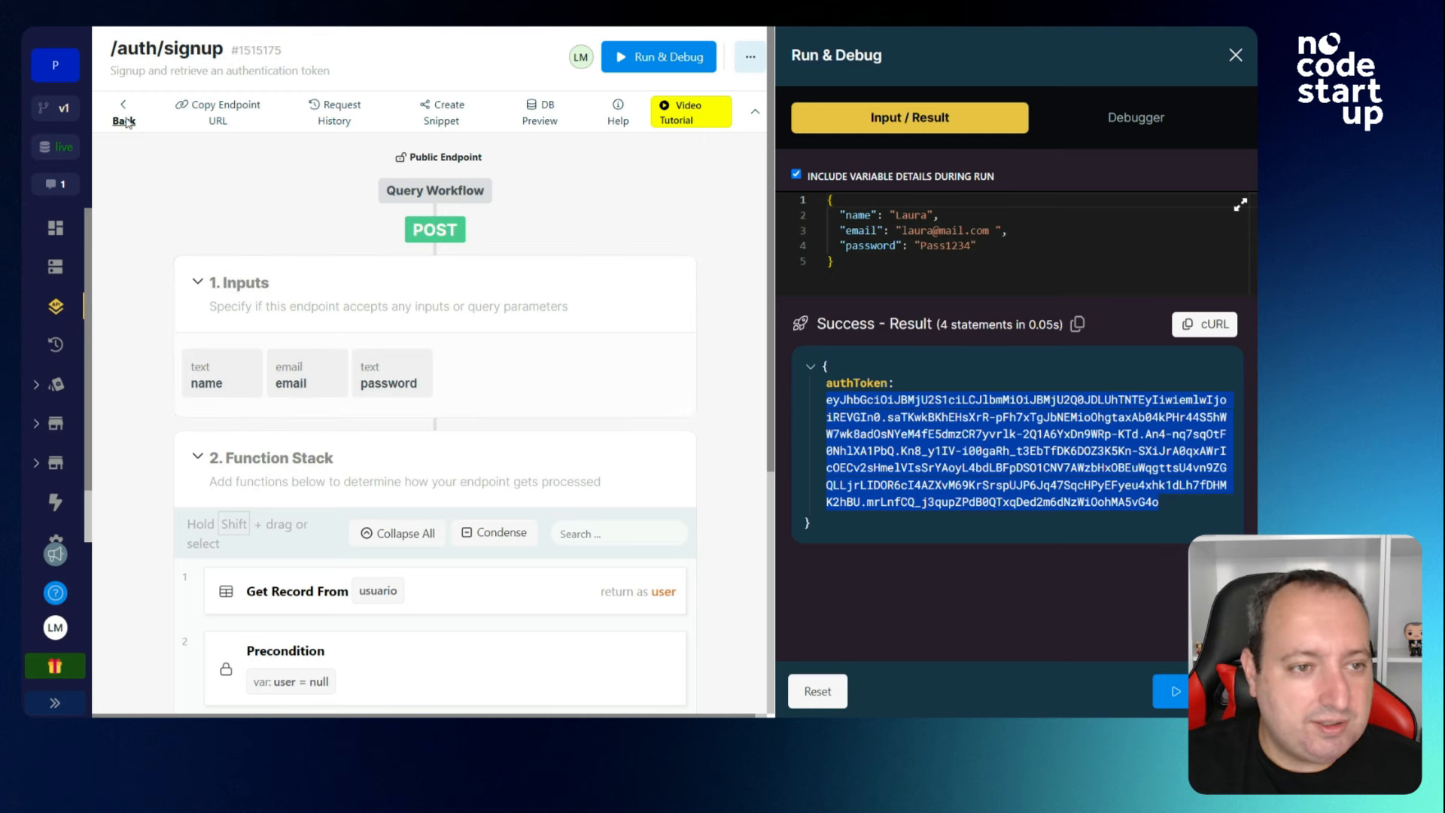
left_click(124, 119)
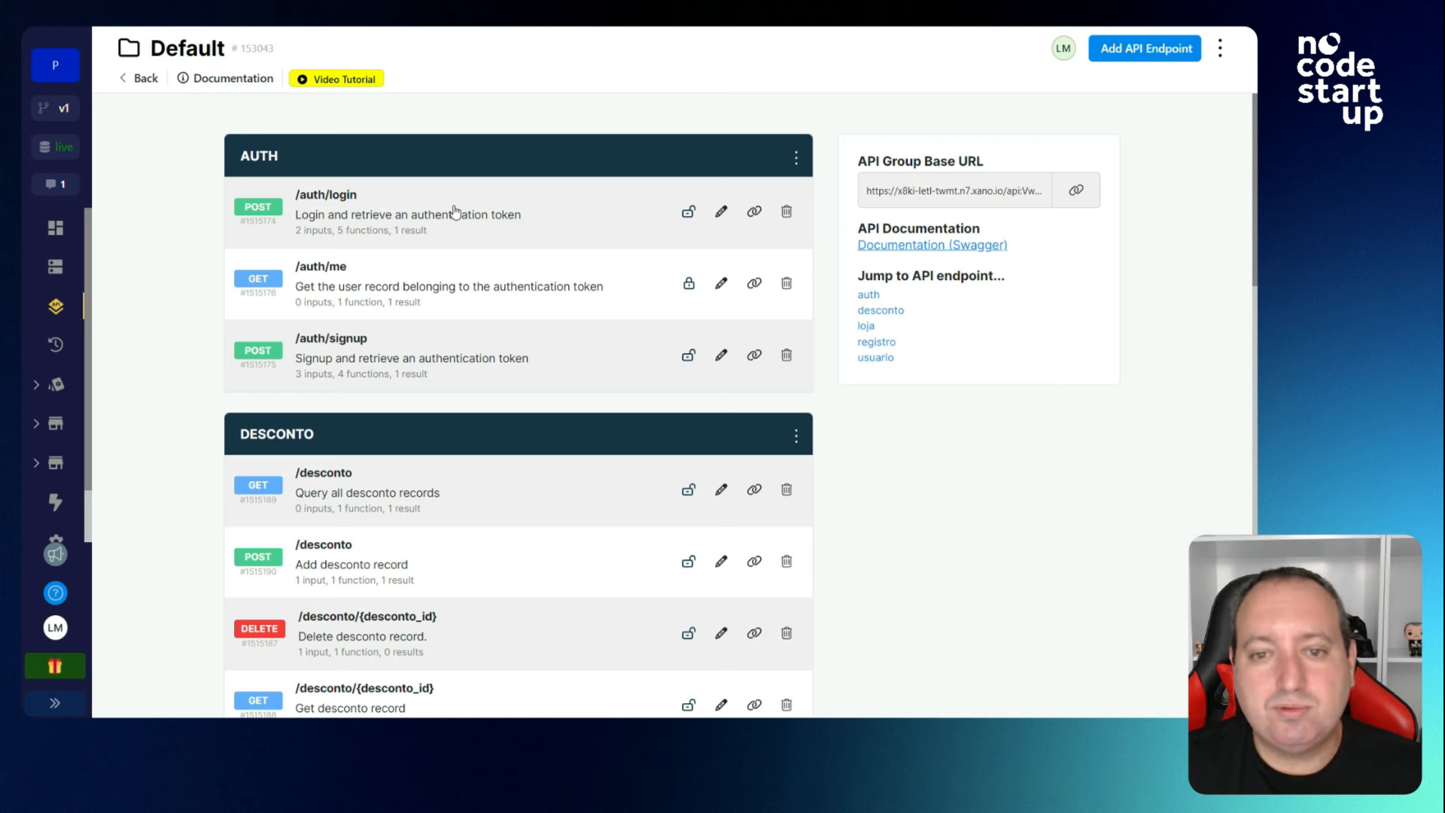
Open the /auth/me endpoint and look at its Get Record From usuario step.
left_click(537, 295)
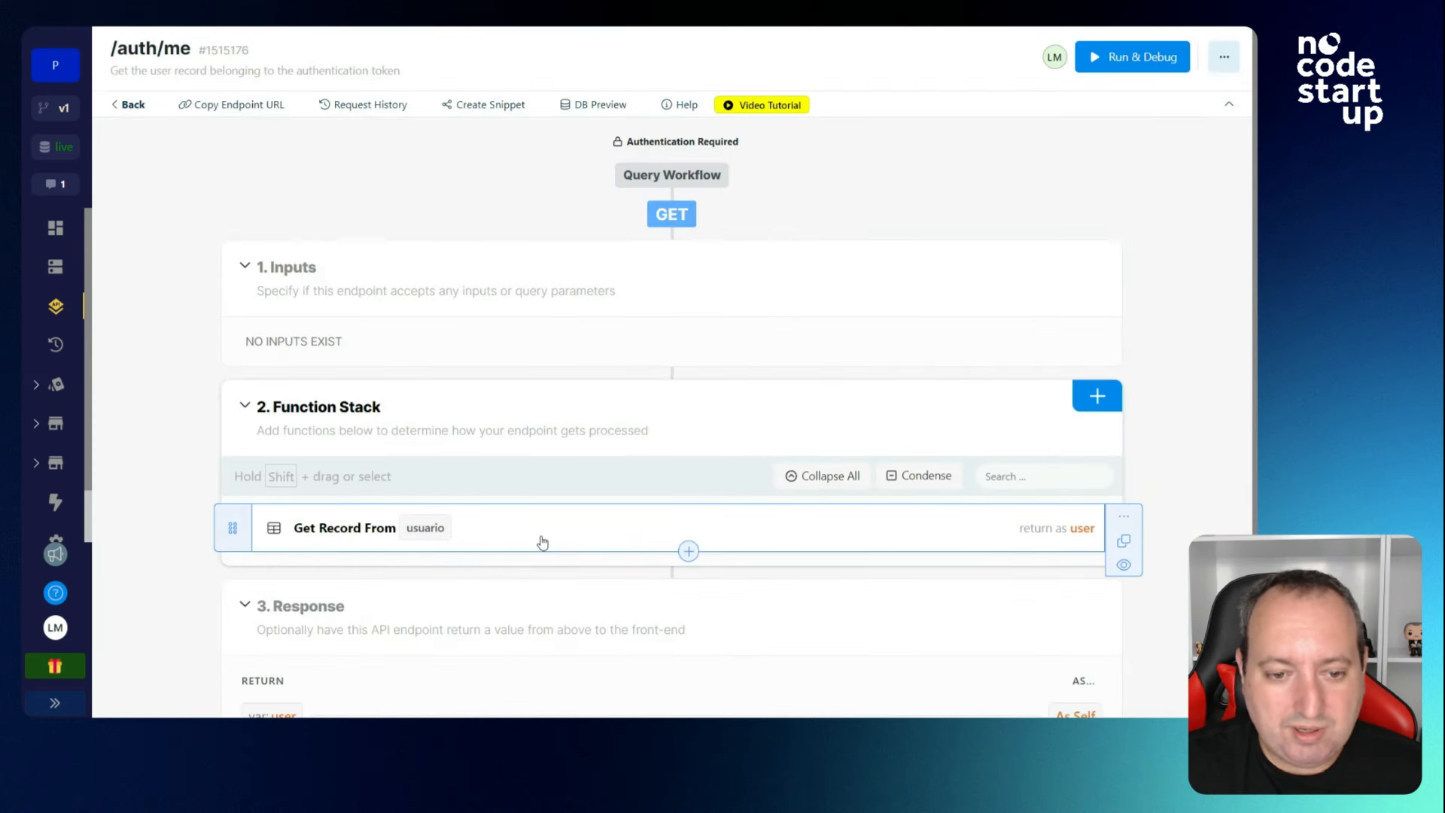
scroll(468, 419, "down", 1)
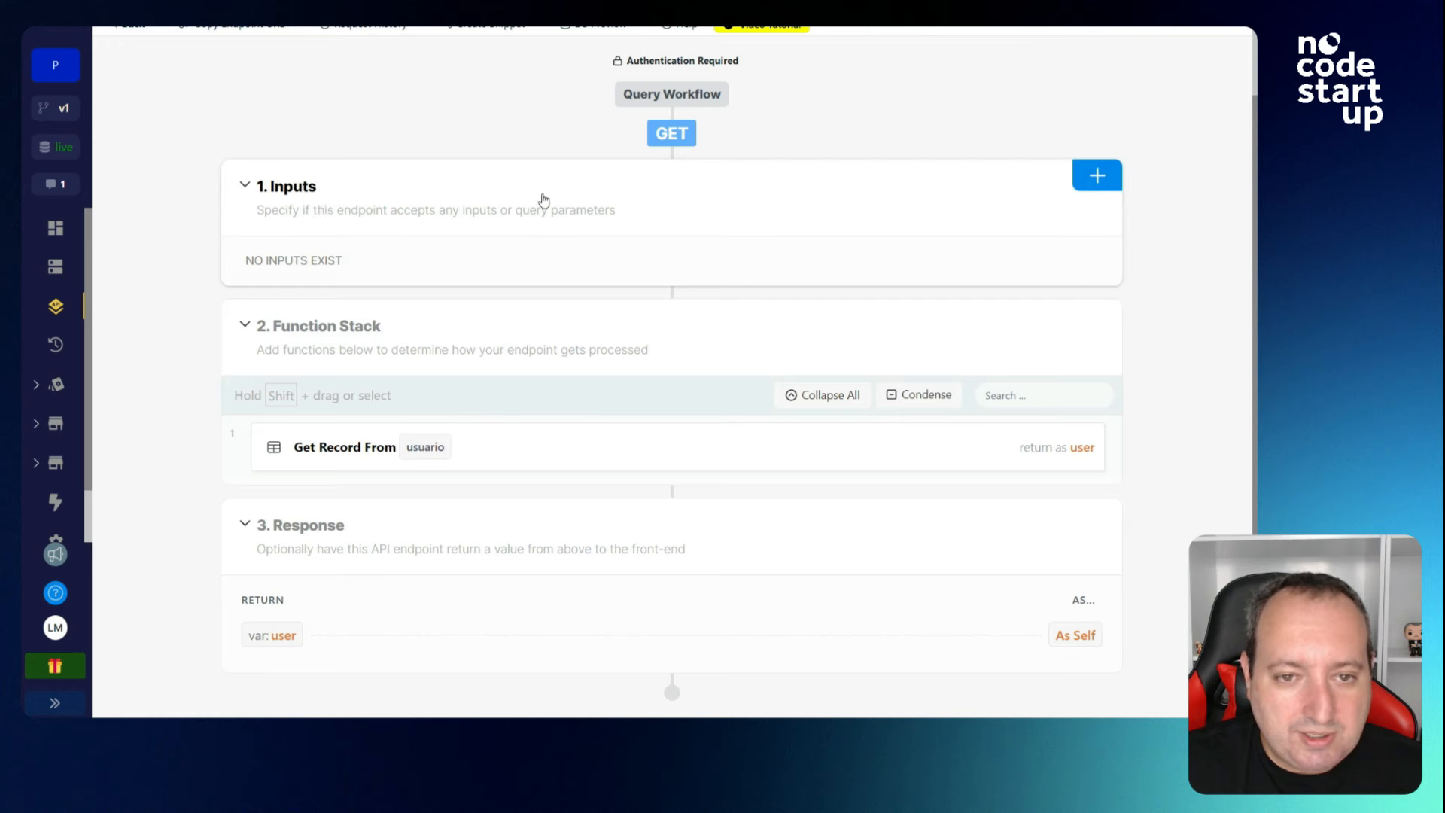
left_click(507, 447)
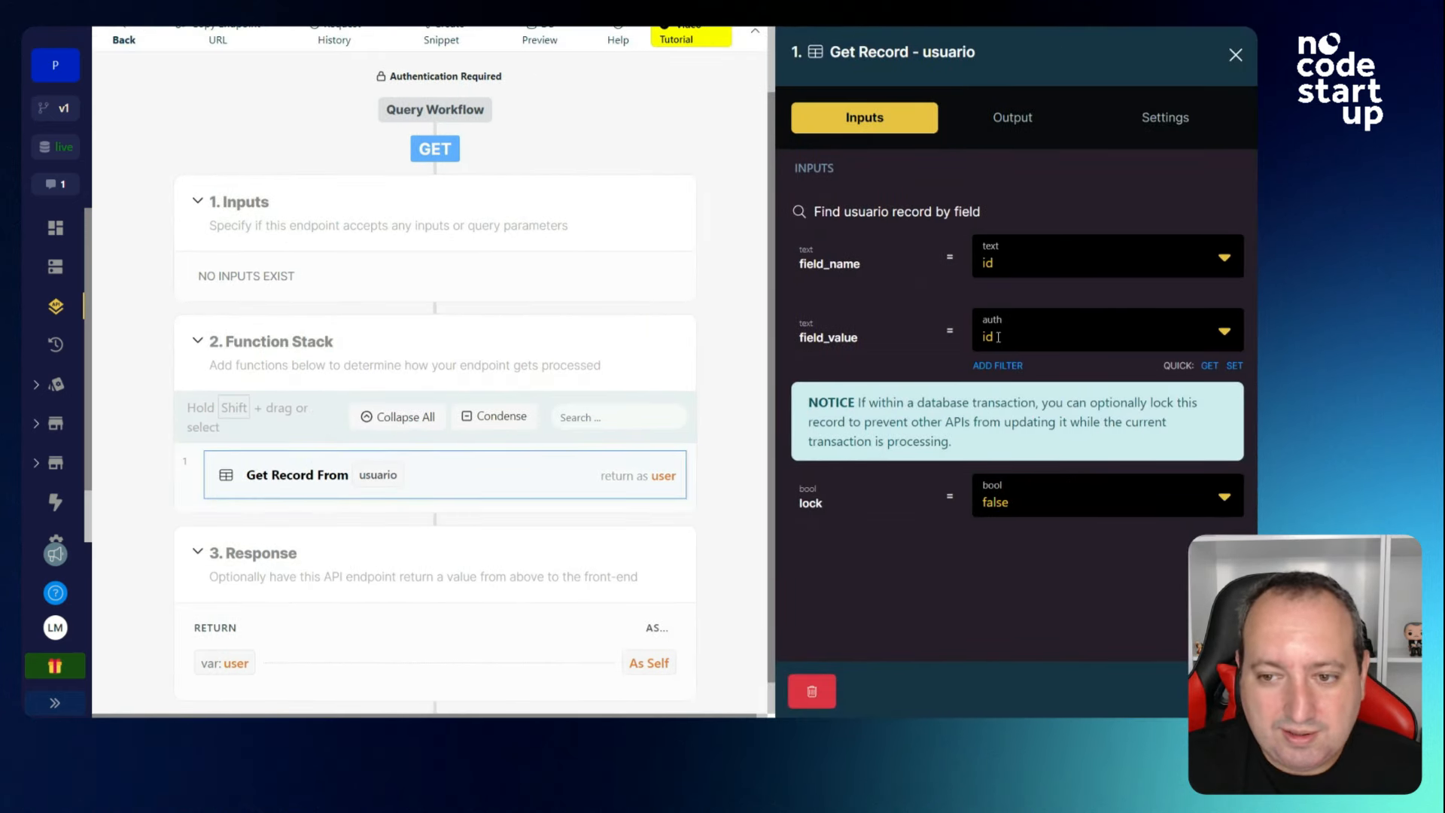
scroll(601, 250, "up", 2)
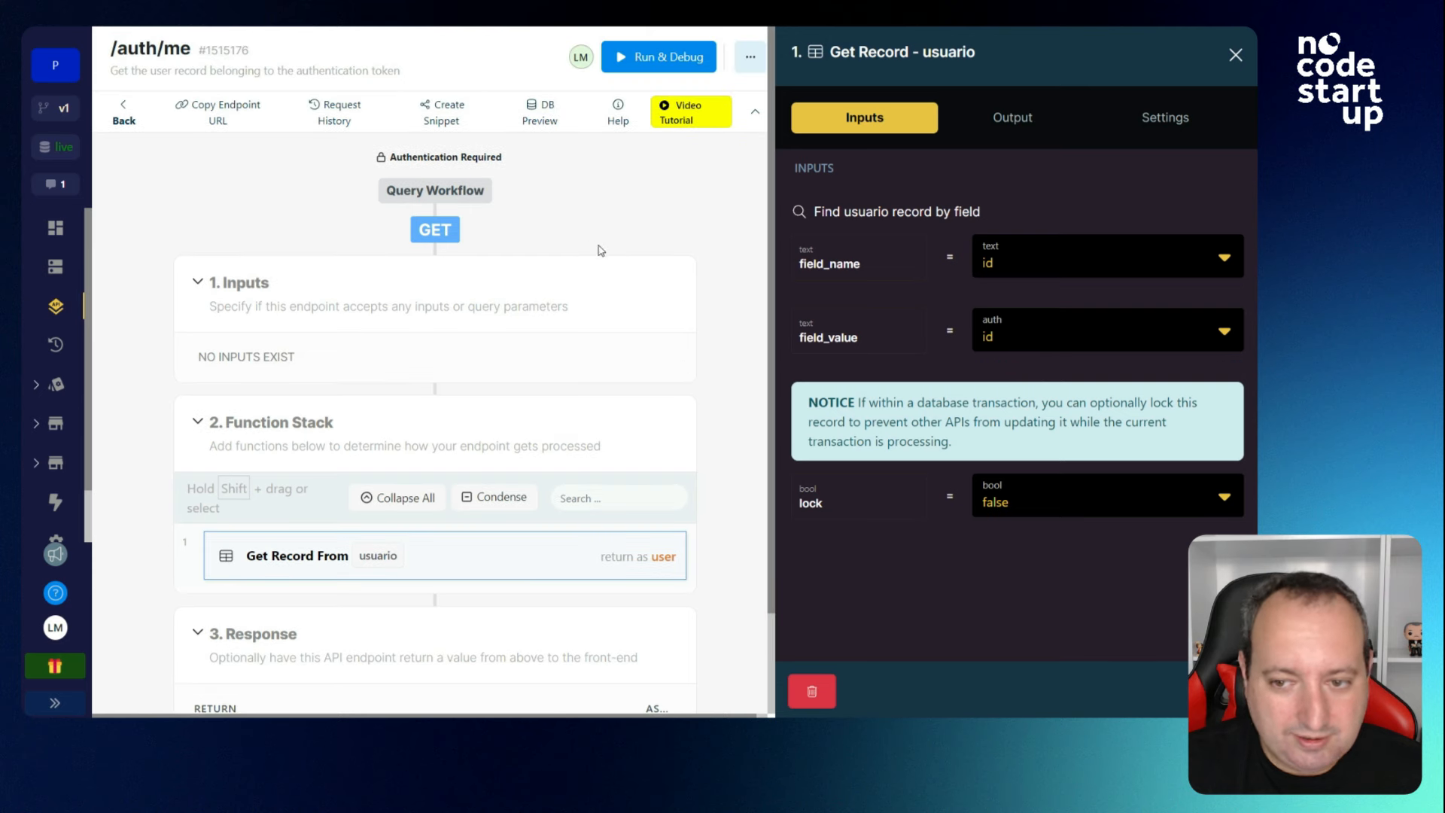
Switch the endpoint's authentication to Disabled, then restore usuario authentication and save.
left_click(468, 159)
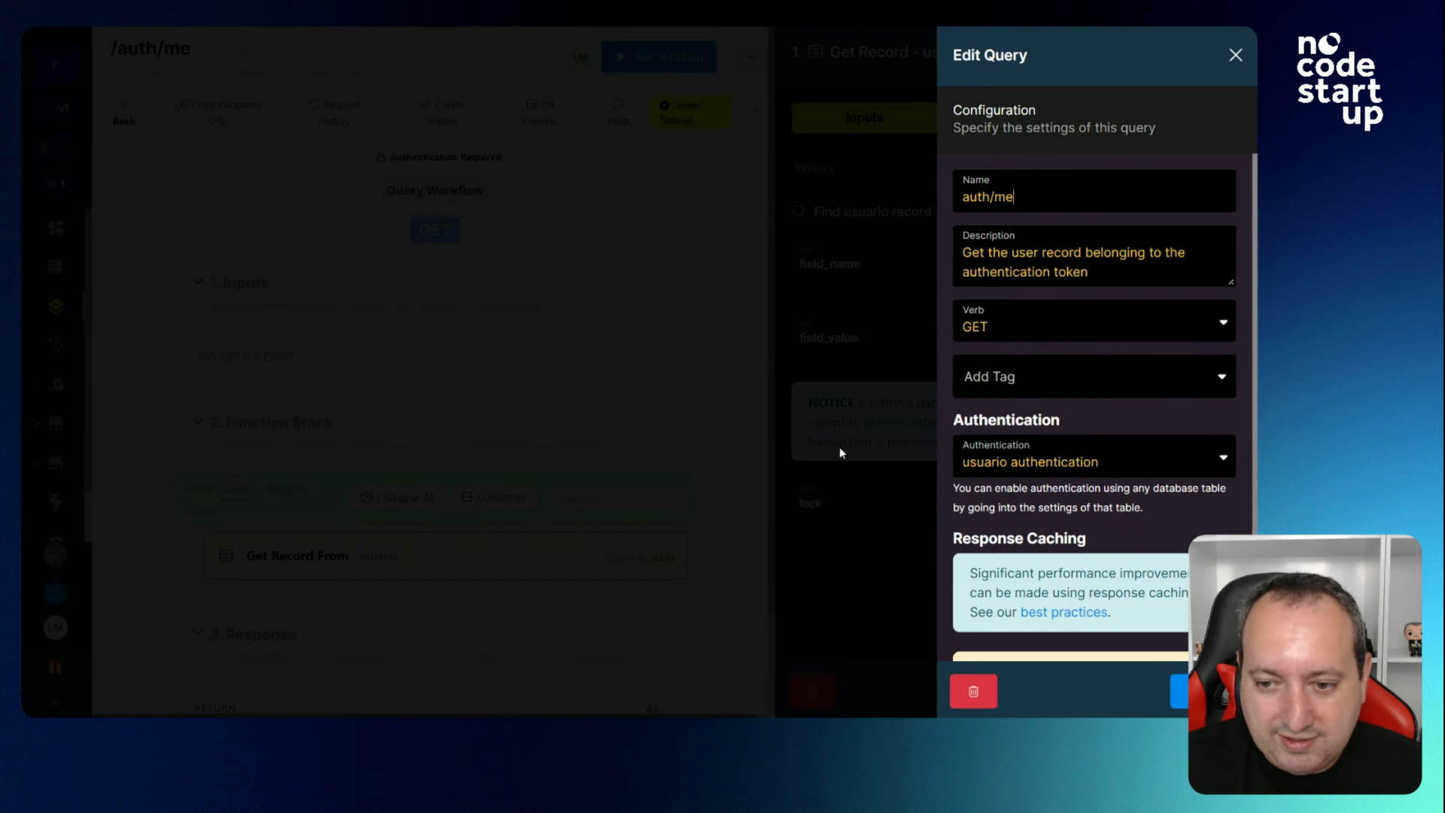
left_click(1068, 464)
left_click(1061, 484)
left_click(1204, 690)
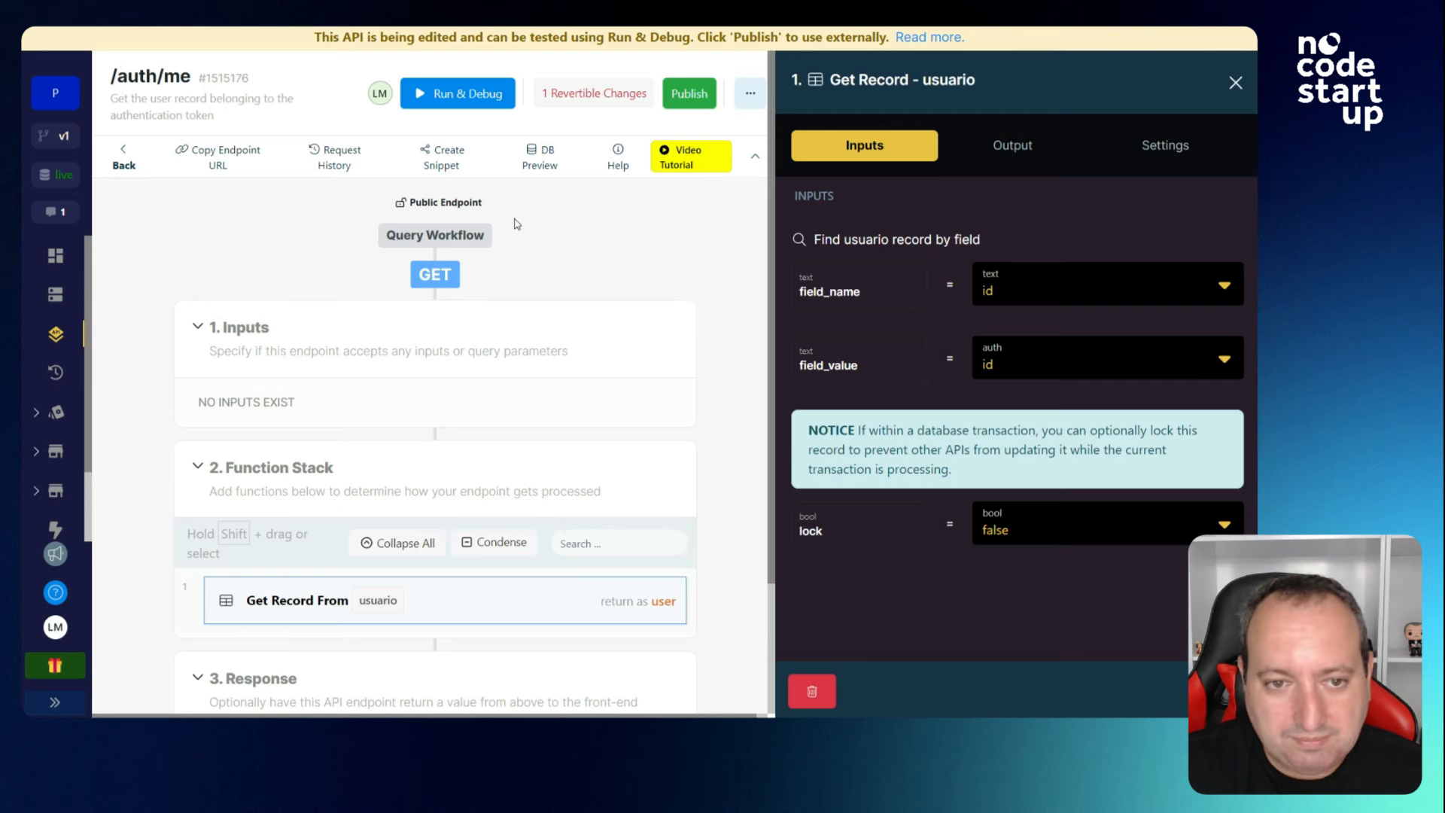
left_click(450, 205)
left_click(987, 468)
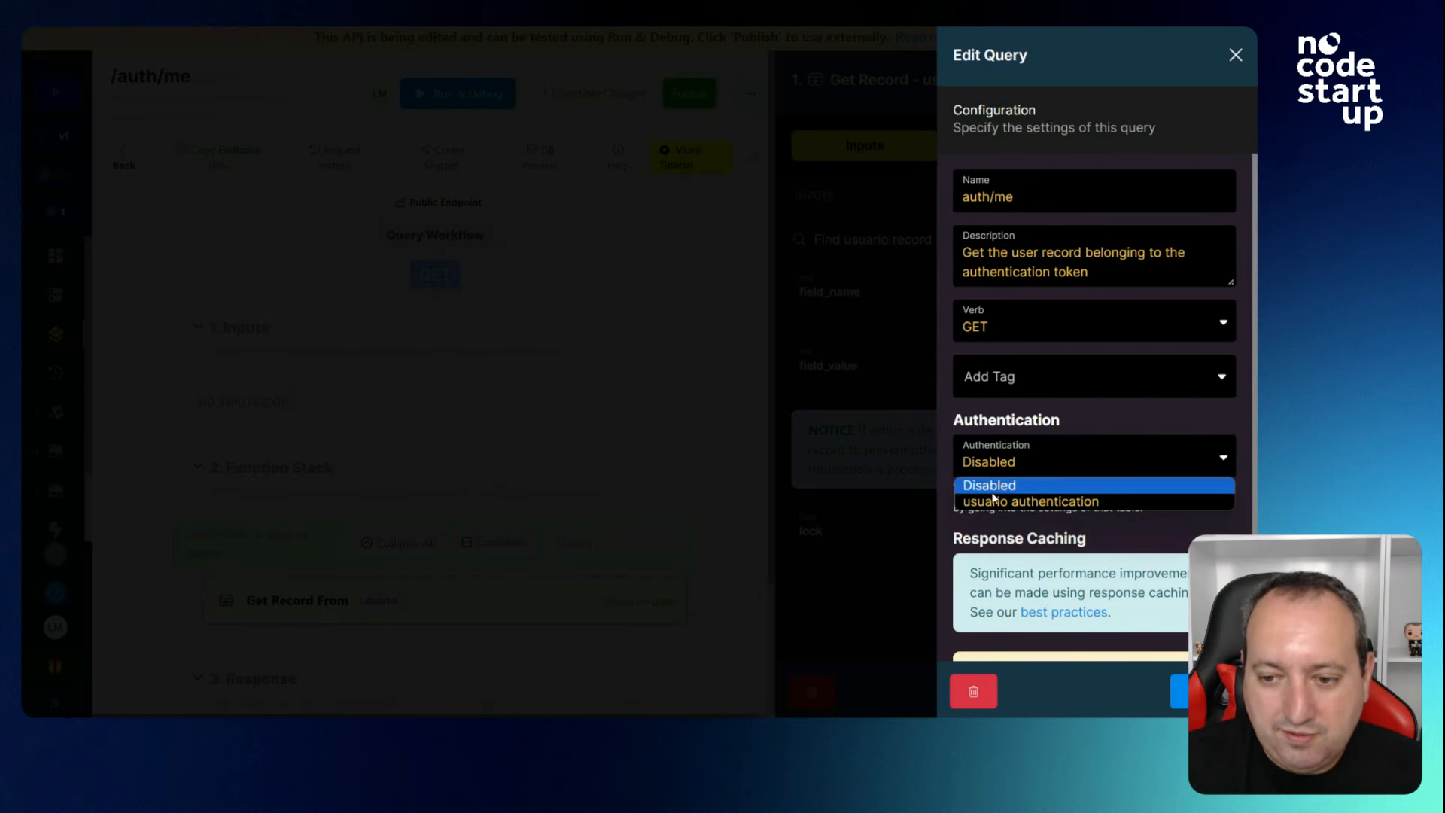
left_click(997, 501)
left_click(1178, 690)
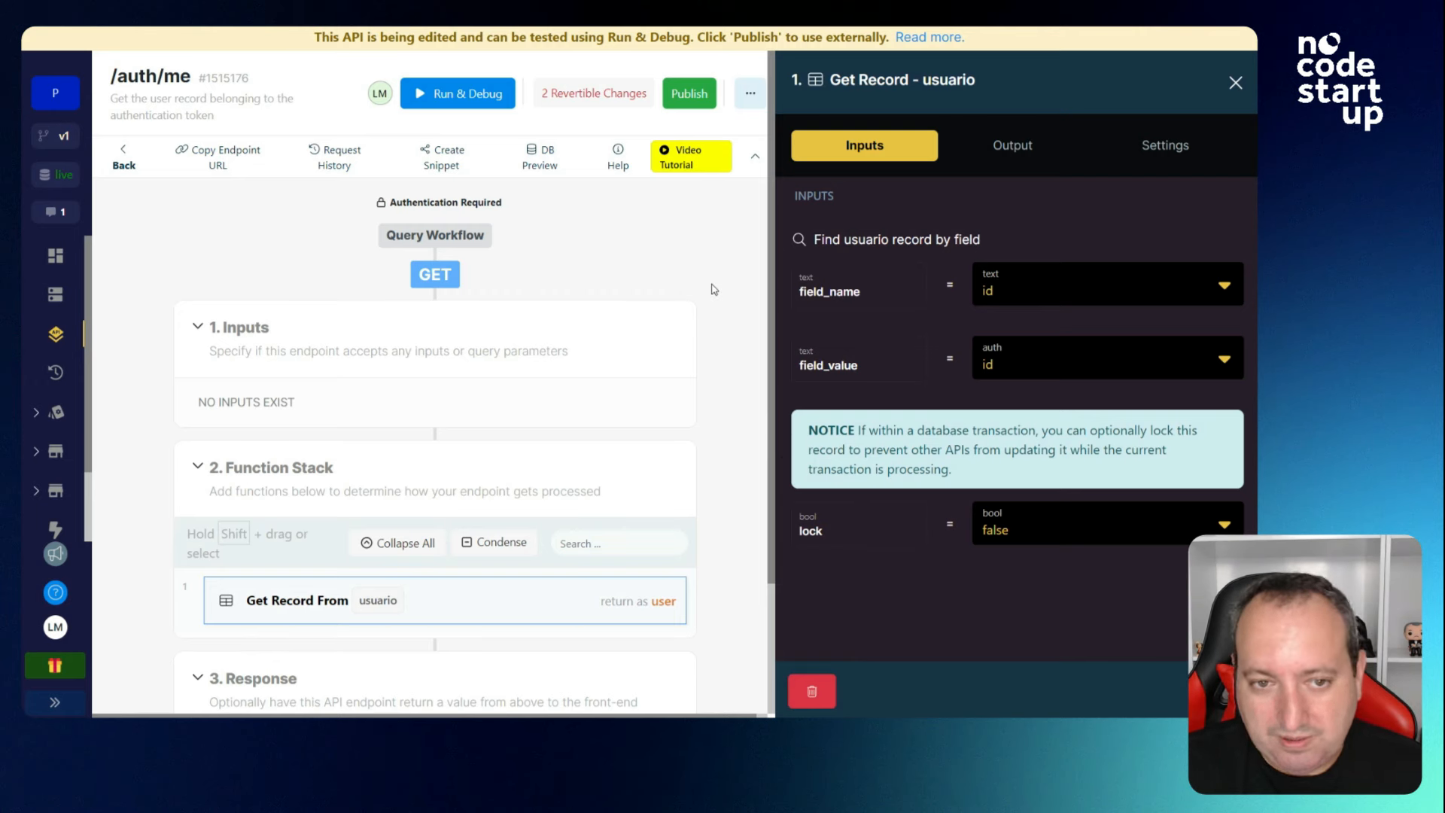
left_click(1234, 82)
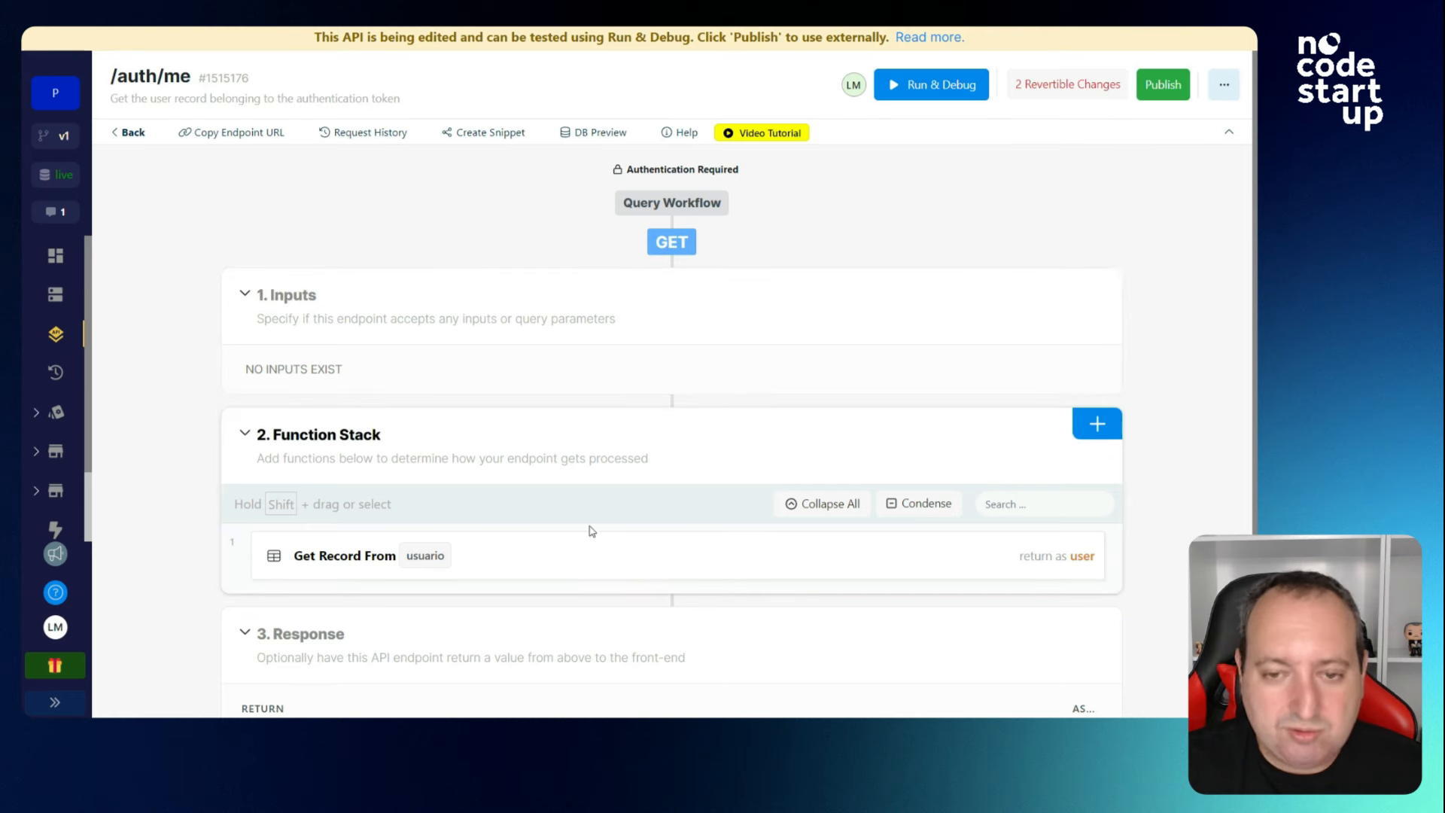
Publish the /auth/me draft and bring up its Run & Debug panel.
left_click(1163, 84)
left_click(1170, 690)
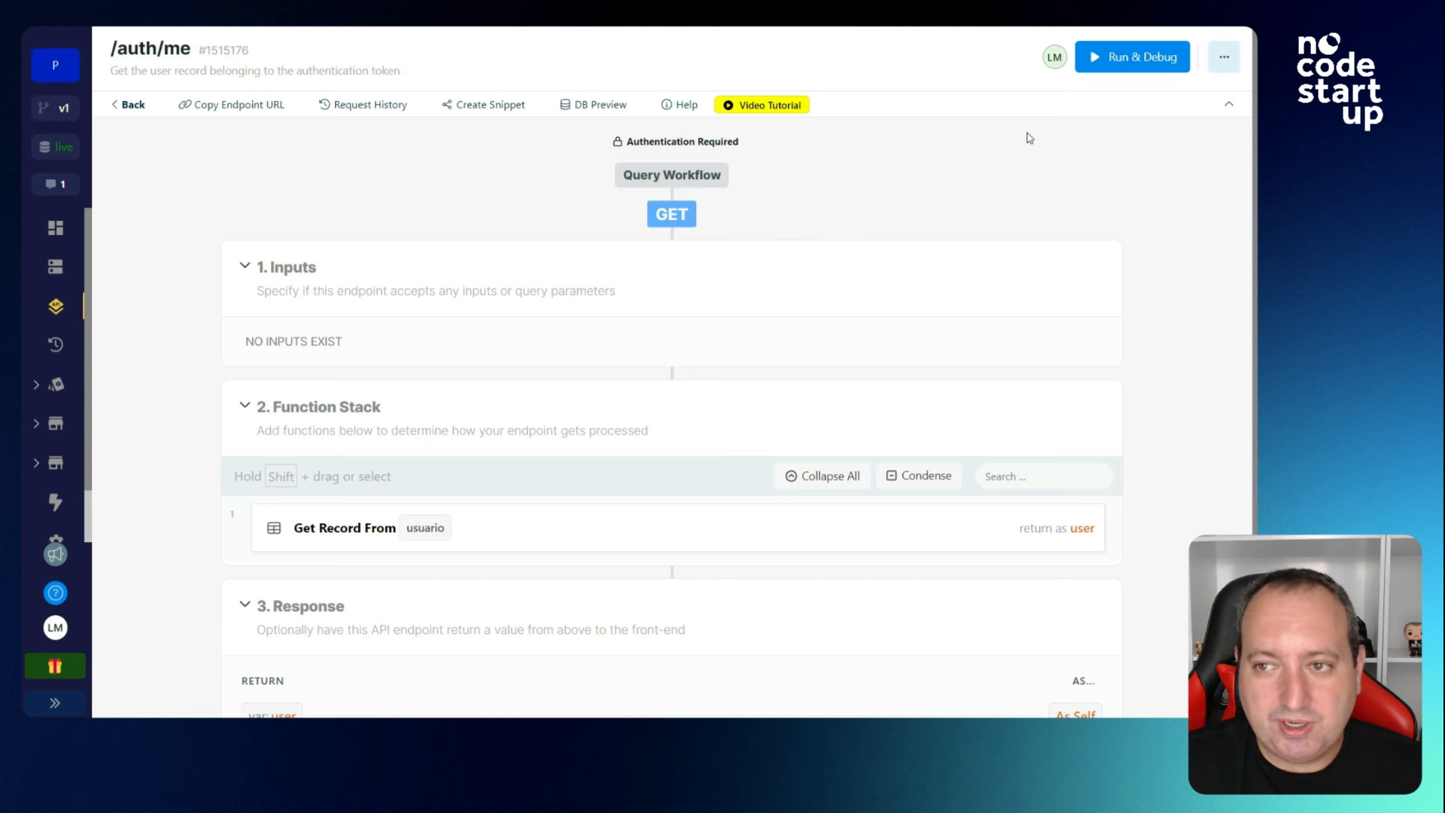
left_click(1094, 57)
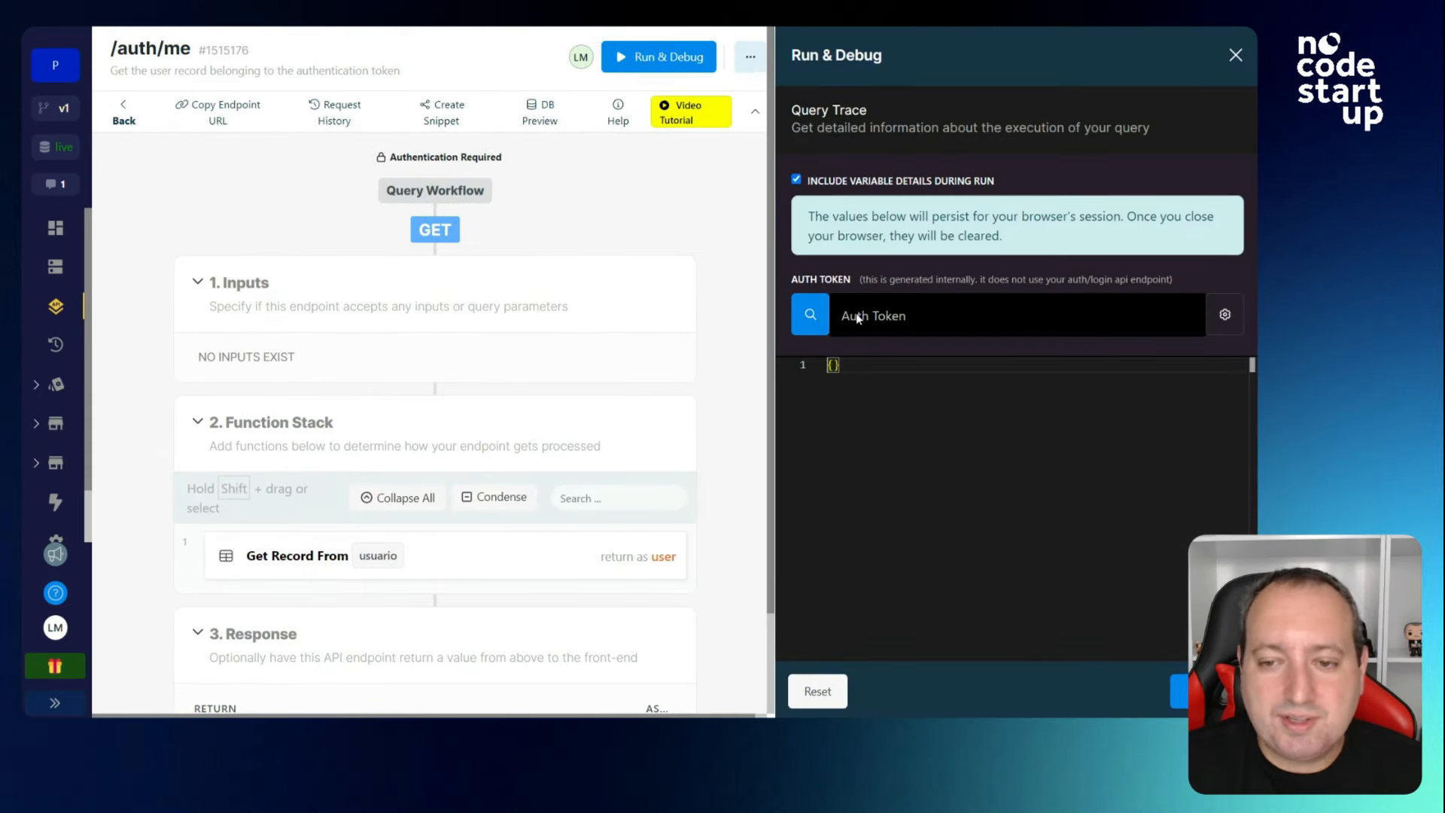
Run /auth/me with the id 1 user's token, then open the Get Record From usuario step.
left_click(810, 315)
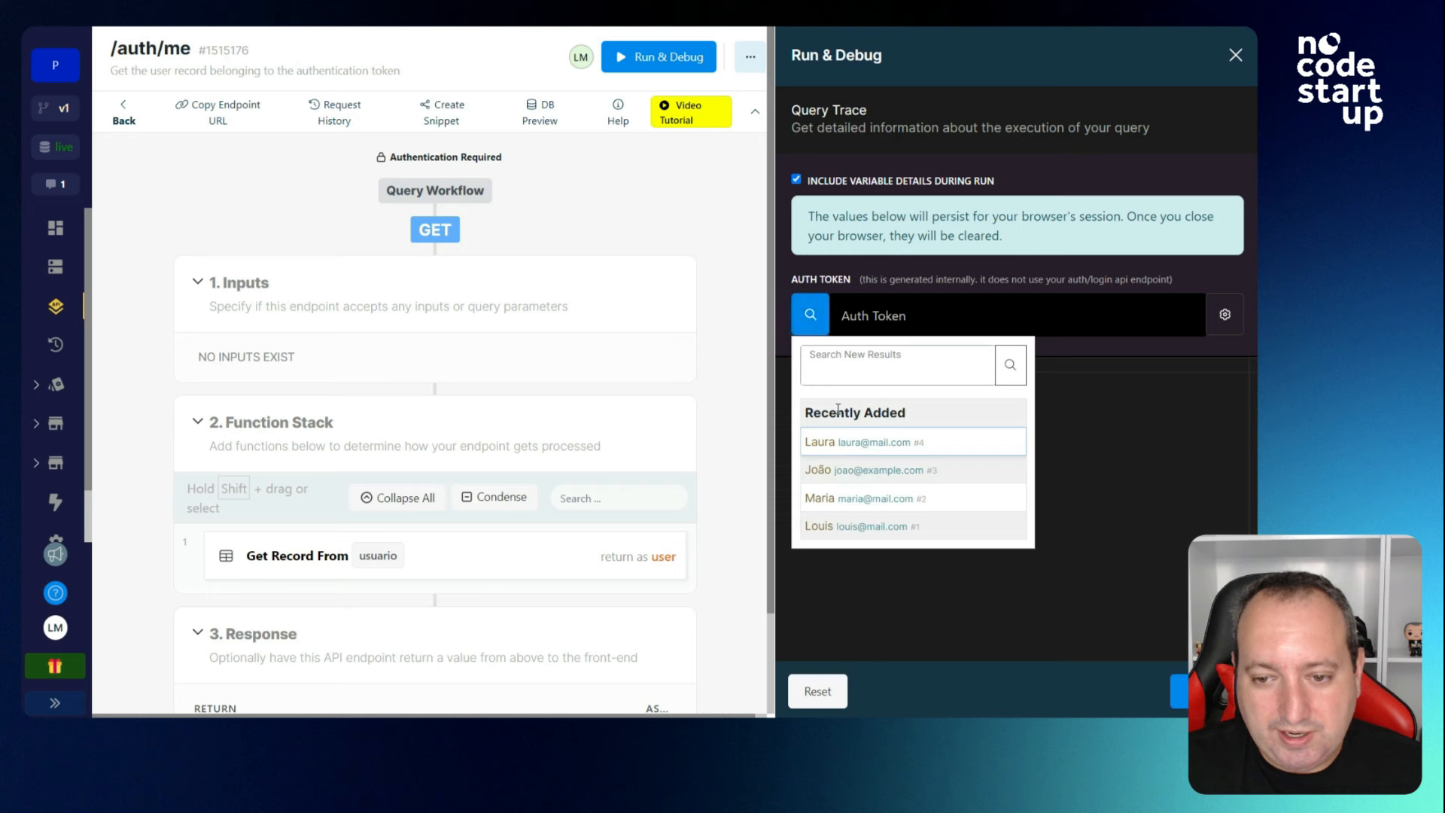
left_click(842, 529)
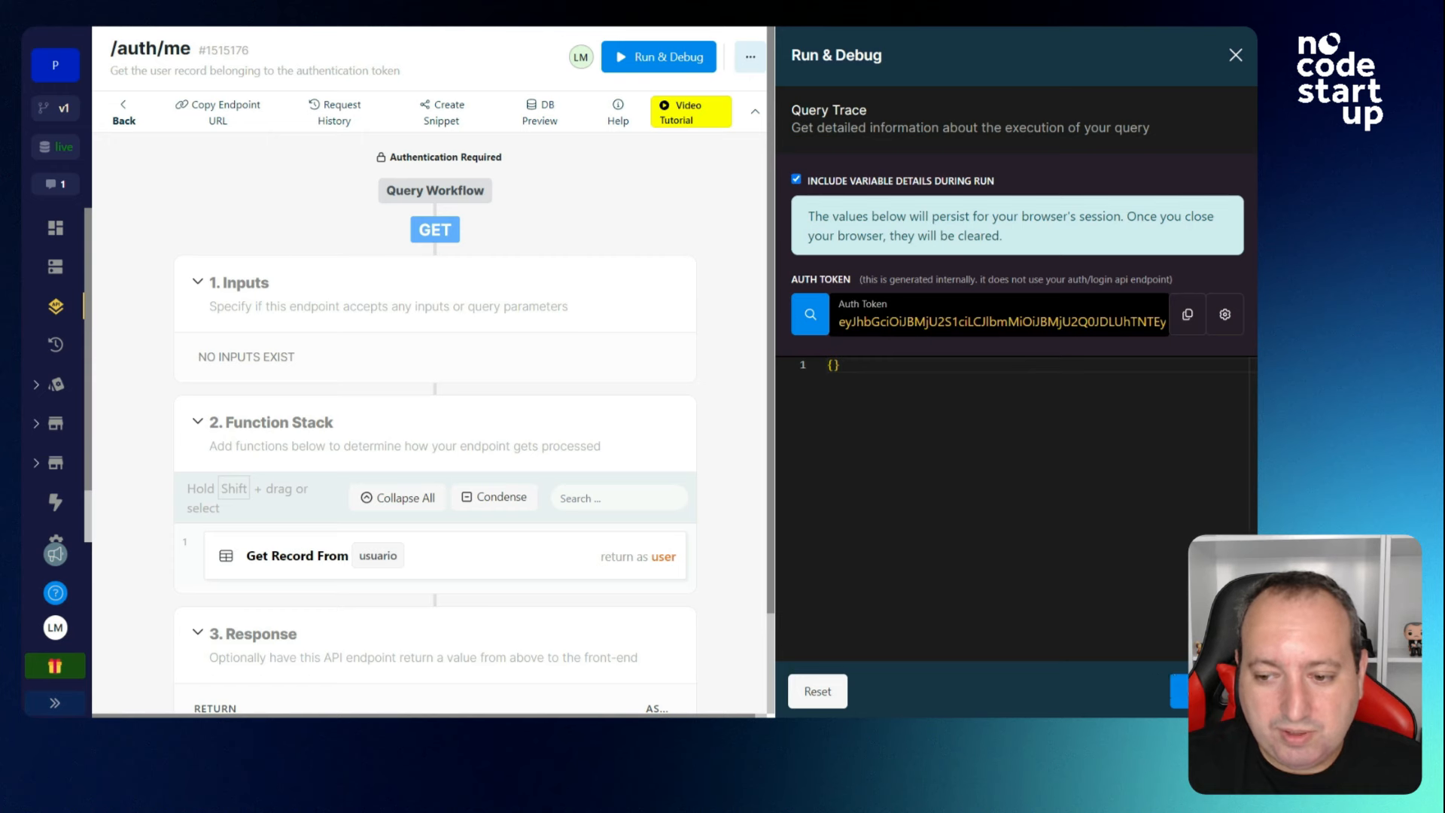
left_click(1178, 690)
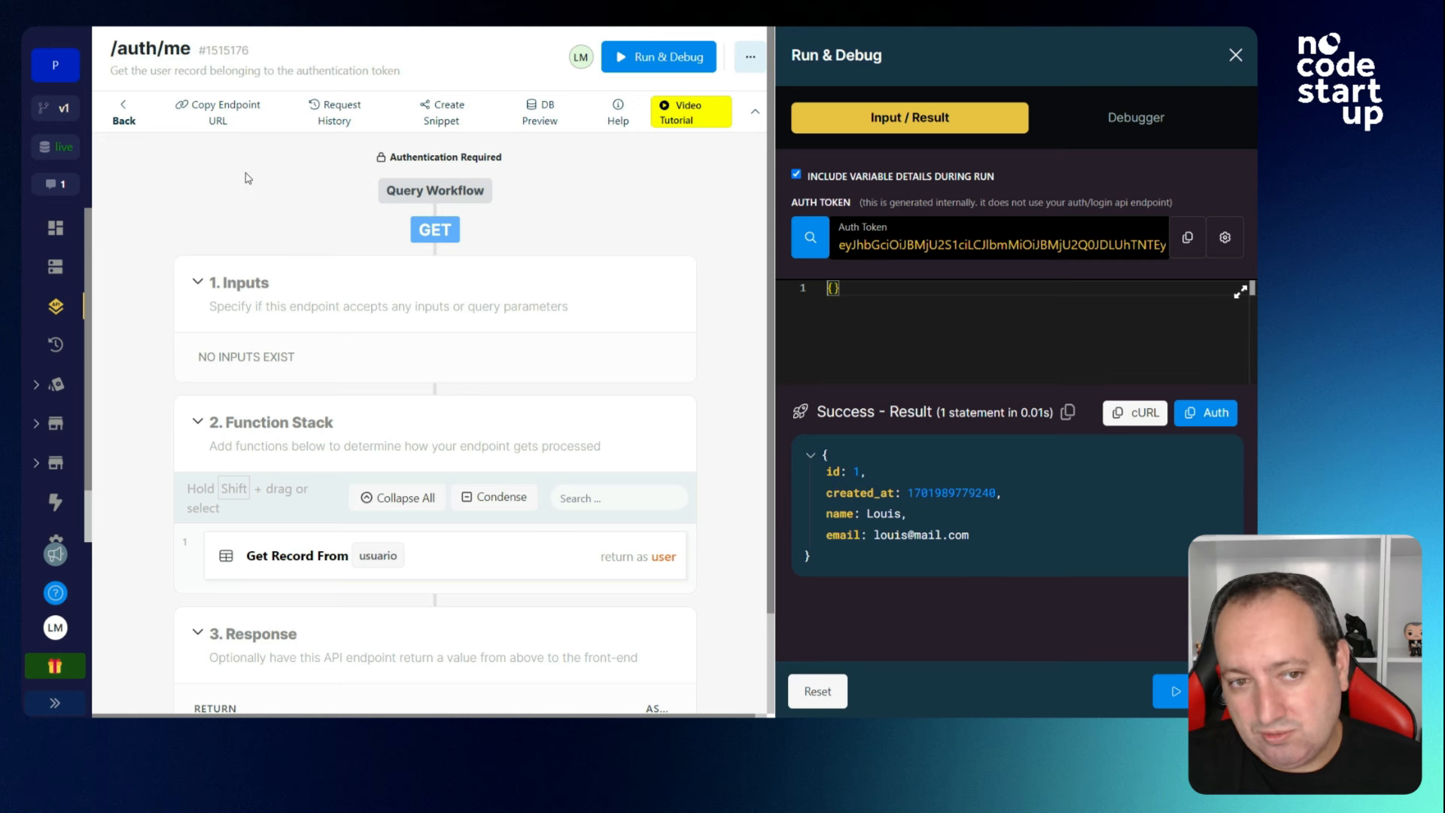
left_click(511, 555)
left_click(1235, 55)
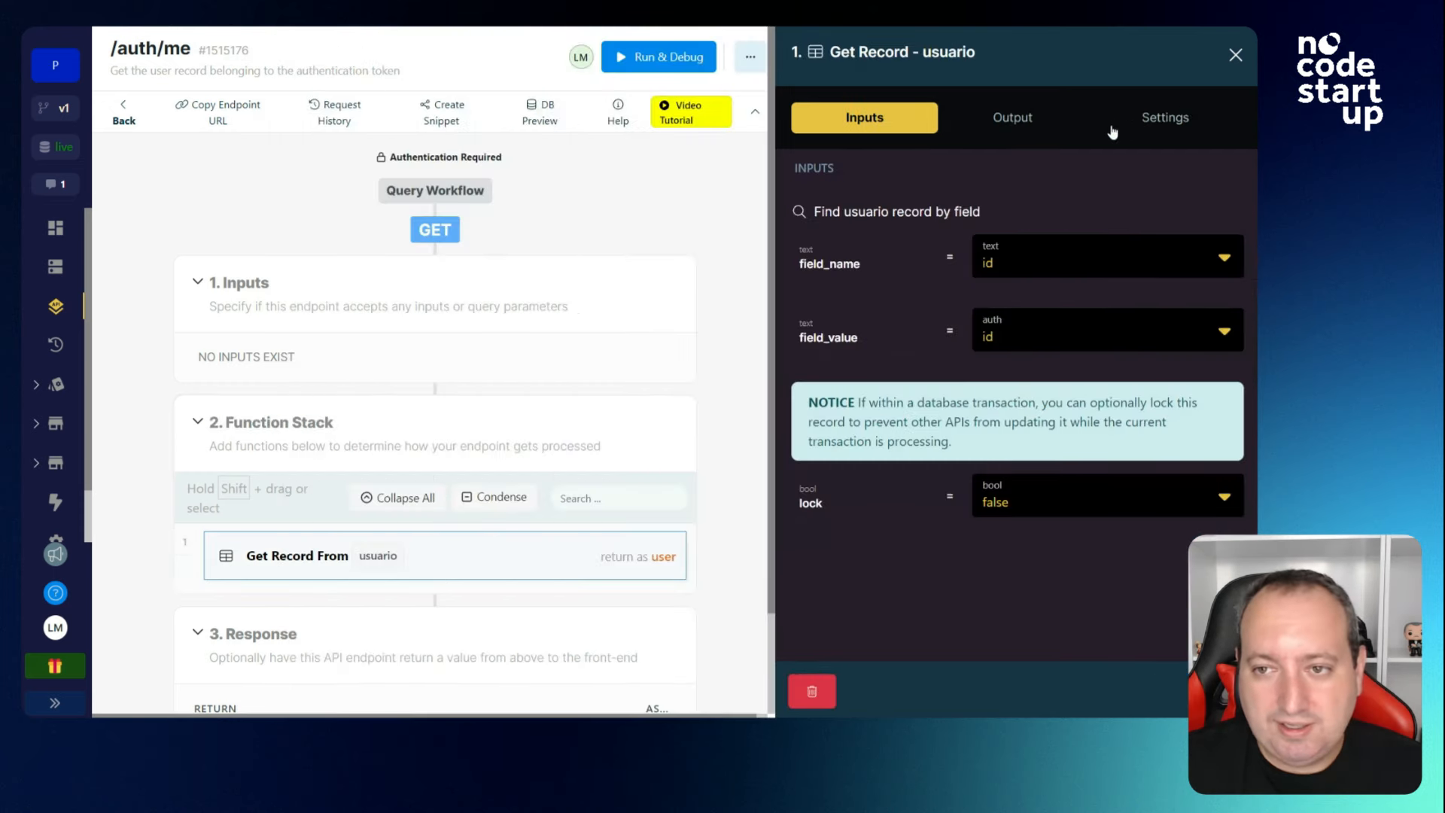
Customize the Get Record output to also return pontos and tipo_de_usuario.
left_click(1011, 118)
left_click(1186, 258)
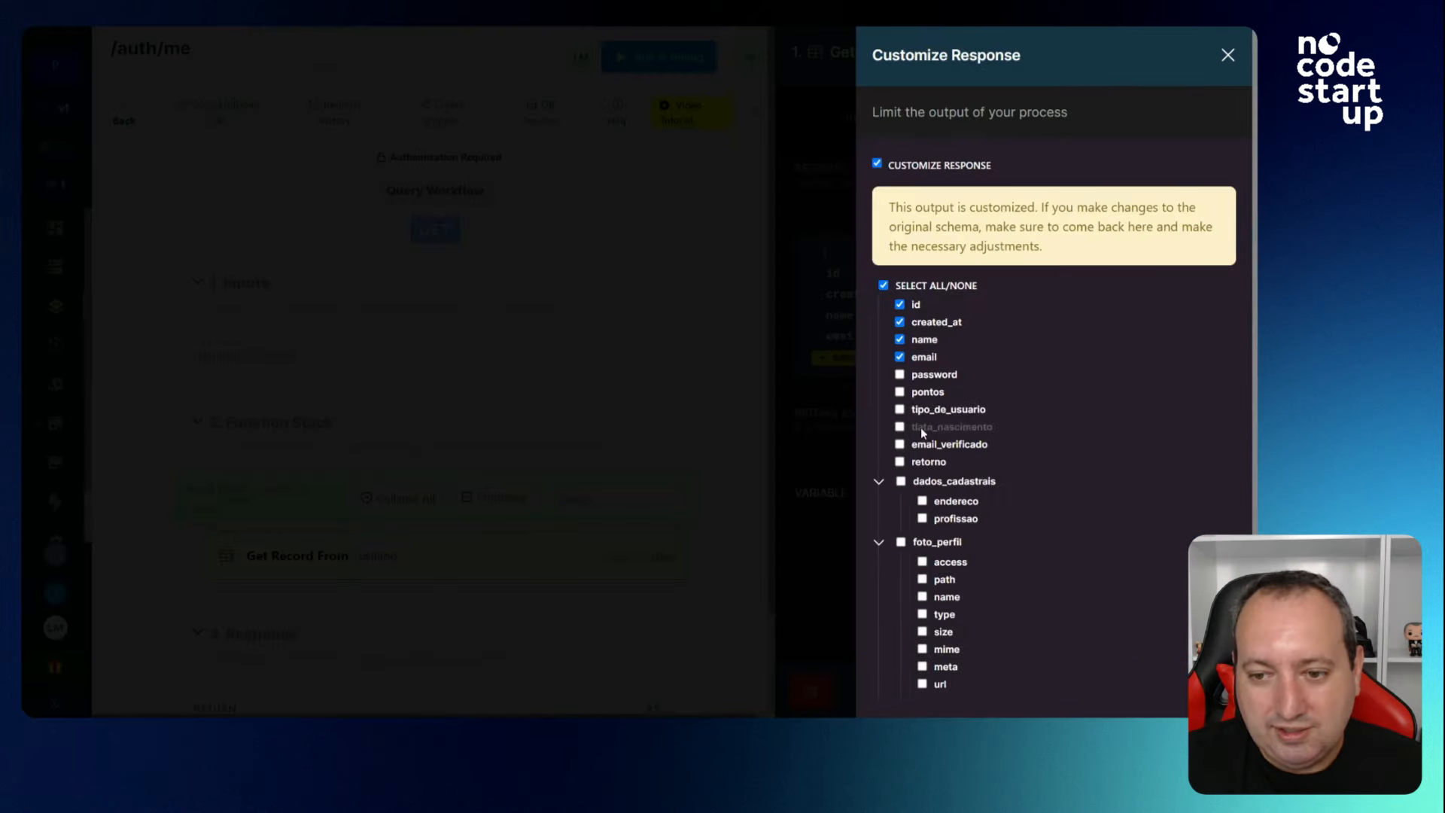
left_click(899, 392)
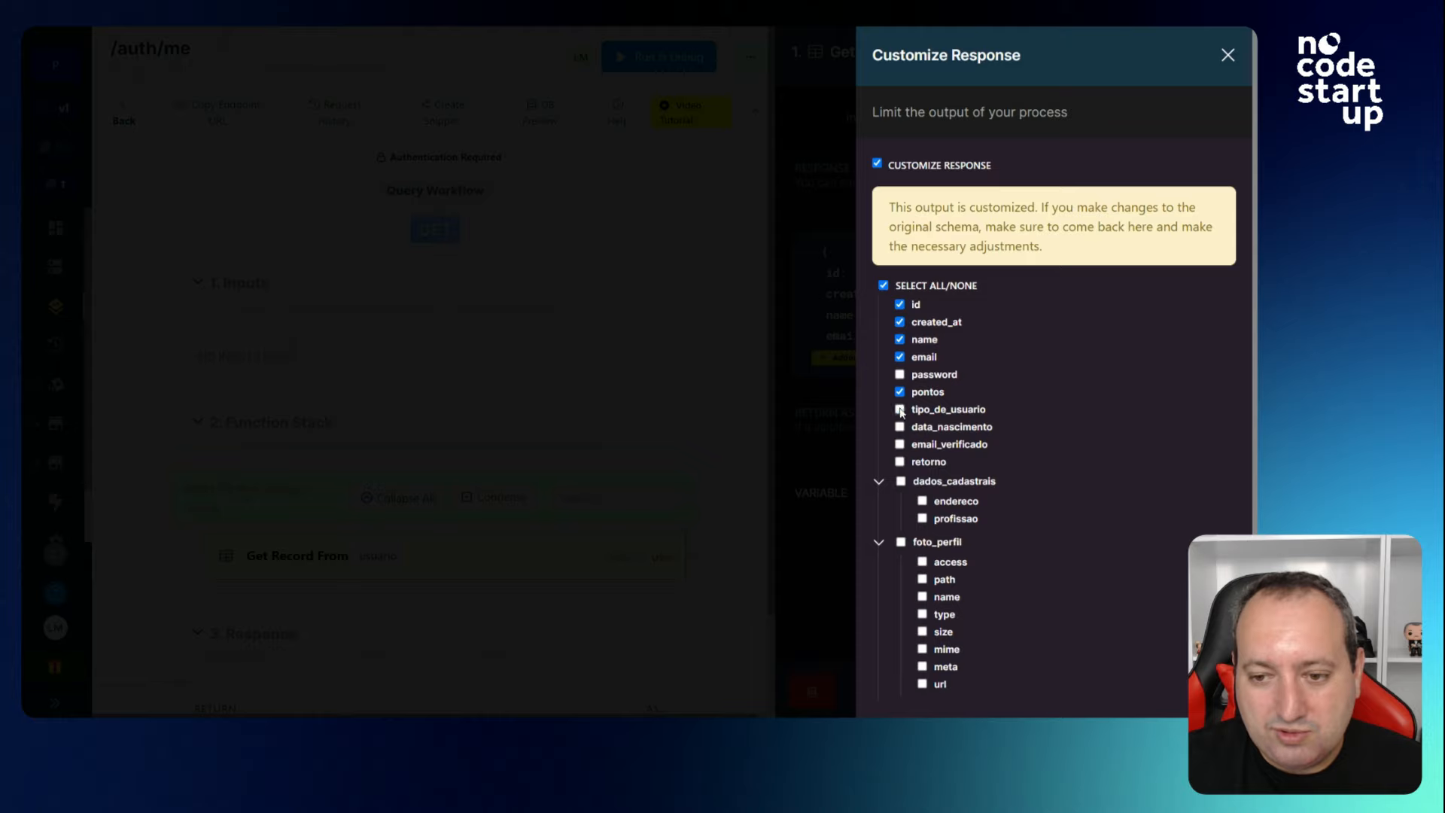
left_click(900, 411)
scroll(903, 443, "down", 1)
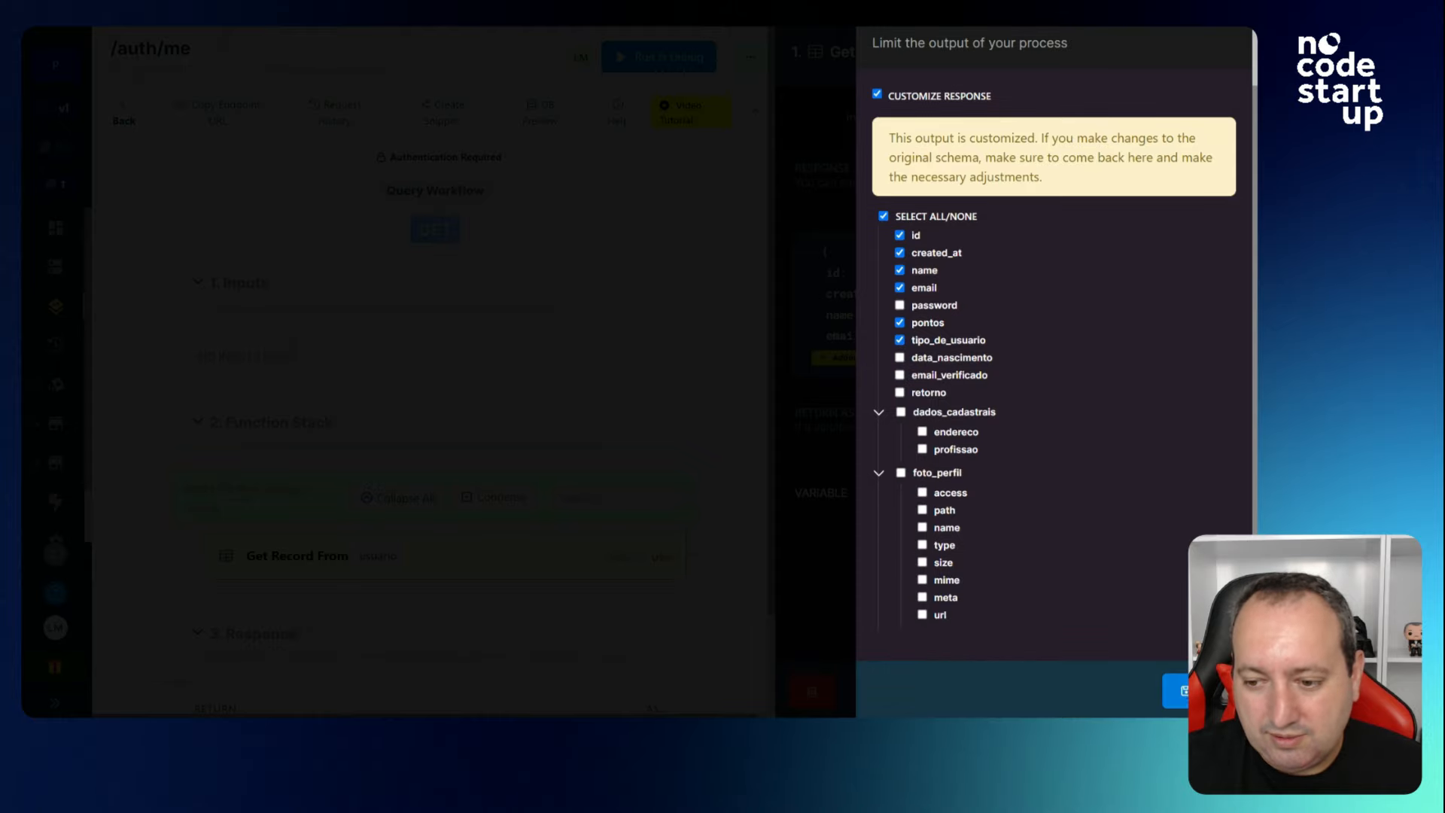
left_click(1180, 686)
left_click(1180, 686)
Rerun /auth/me with tokens for users 2 and 3, then return to the endpoint list.
left_click(935, 85)
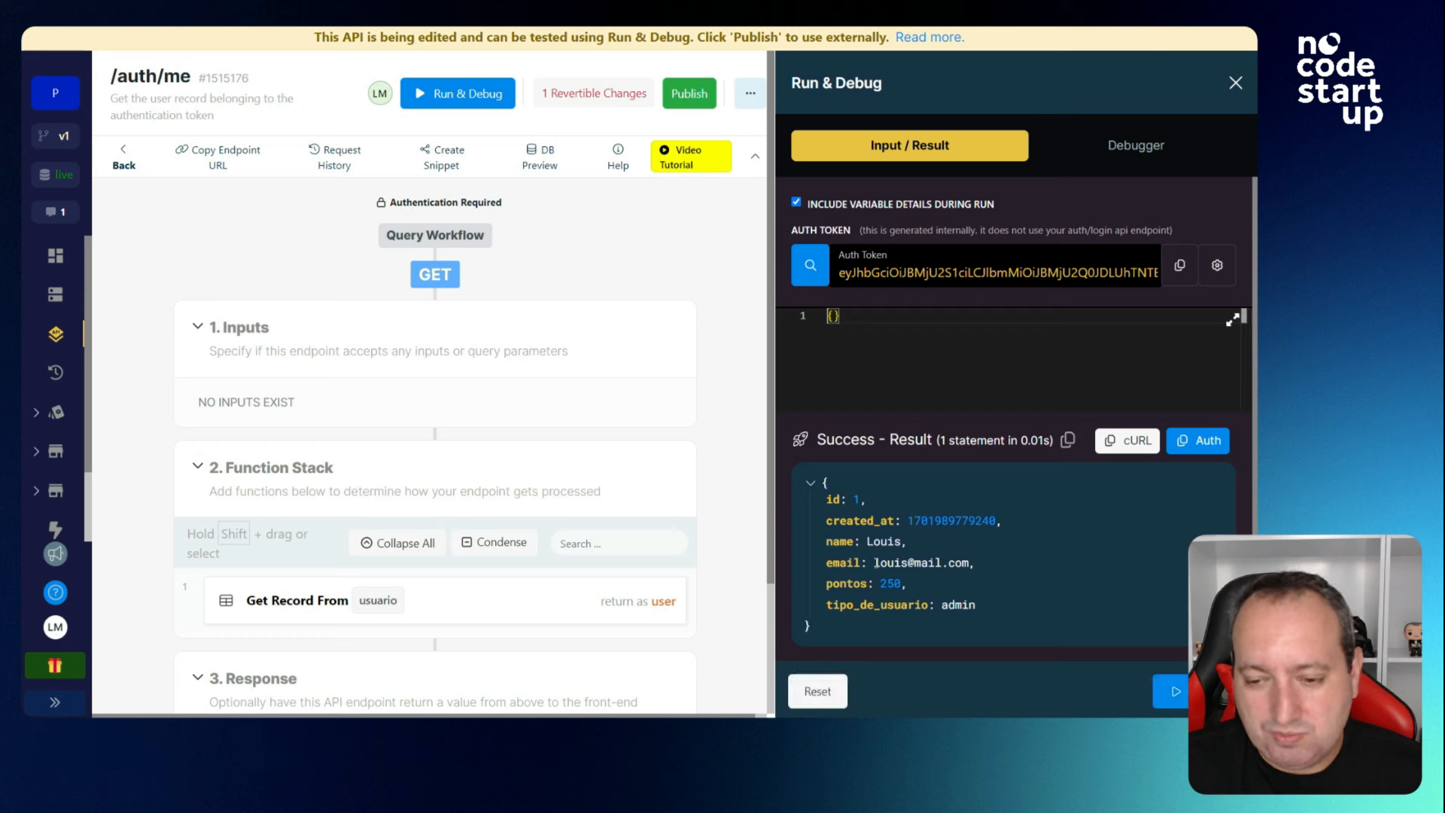
left_click(810, 265)
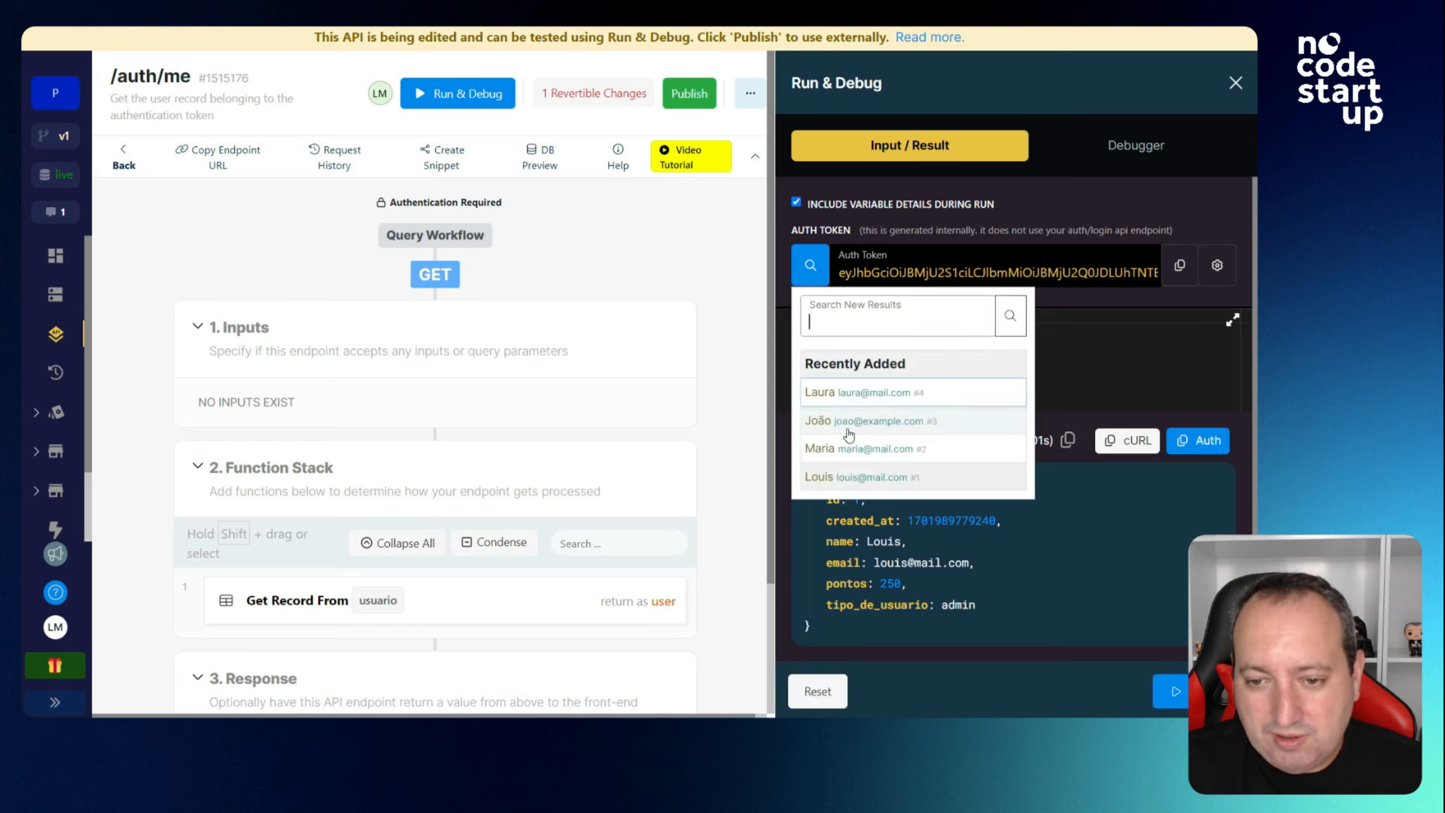
left_click(858, 449)
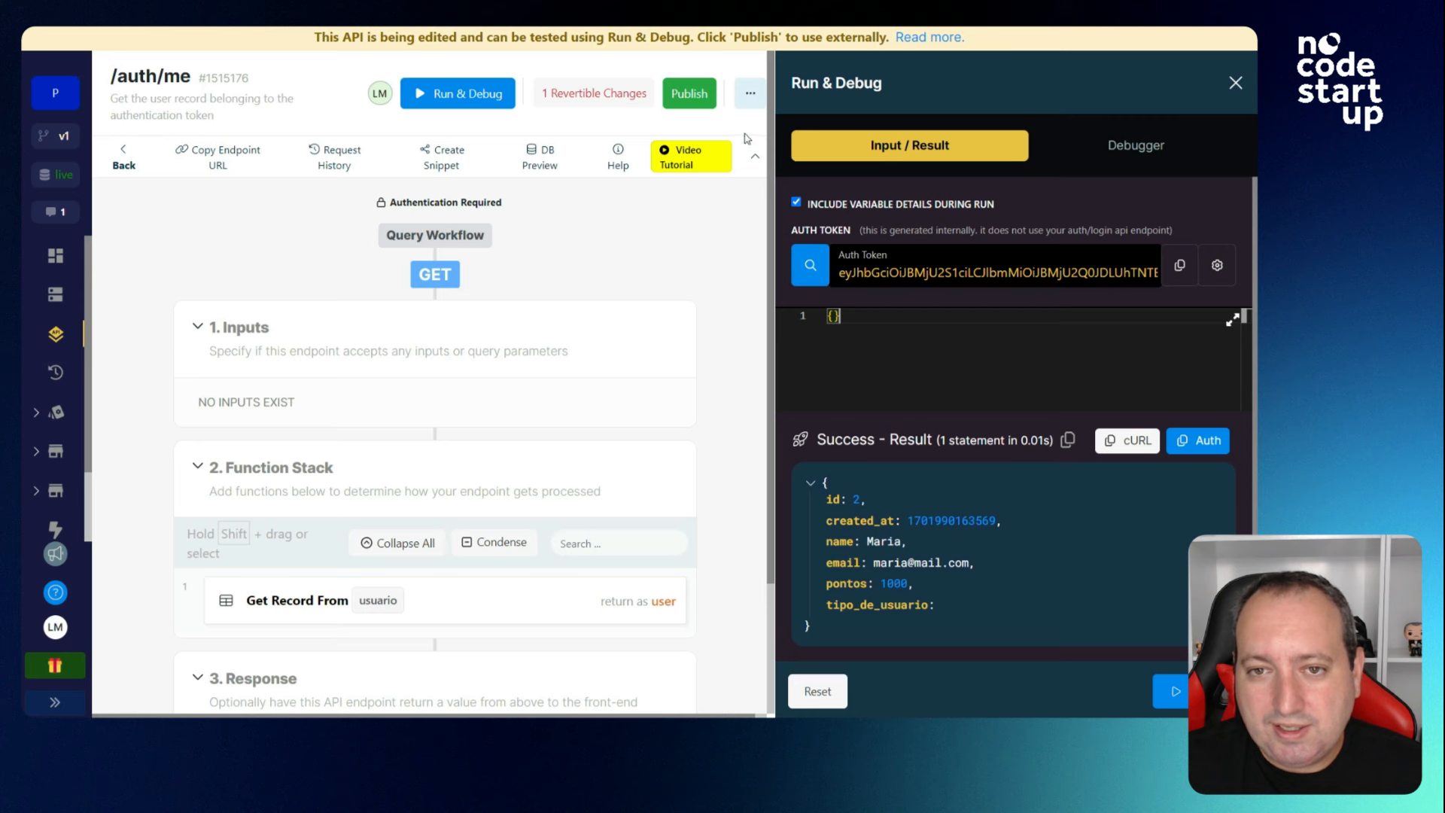
left_click(816, 280)
left_click(851, 421)
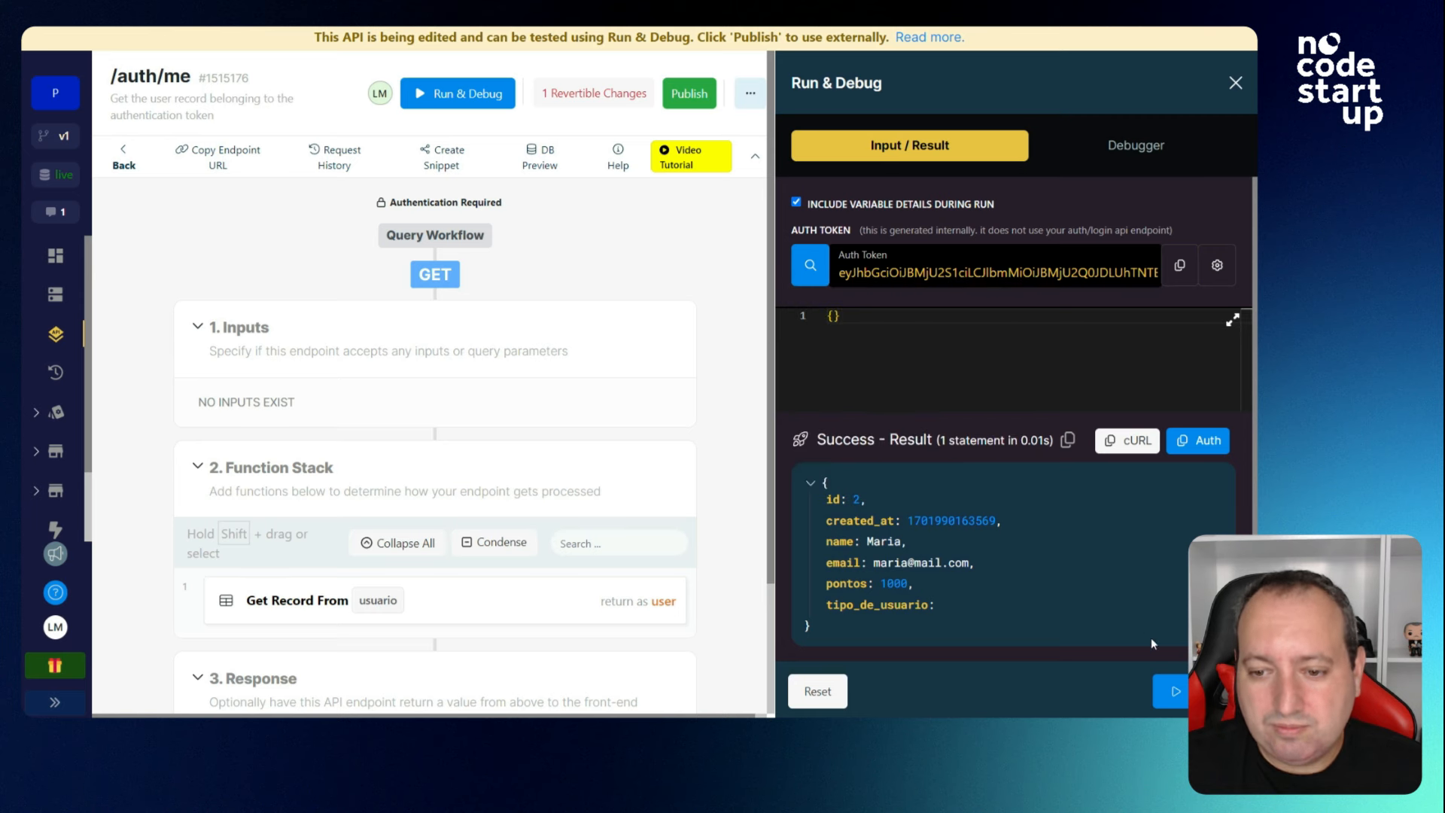
left_click(1170, 691)
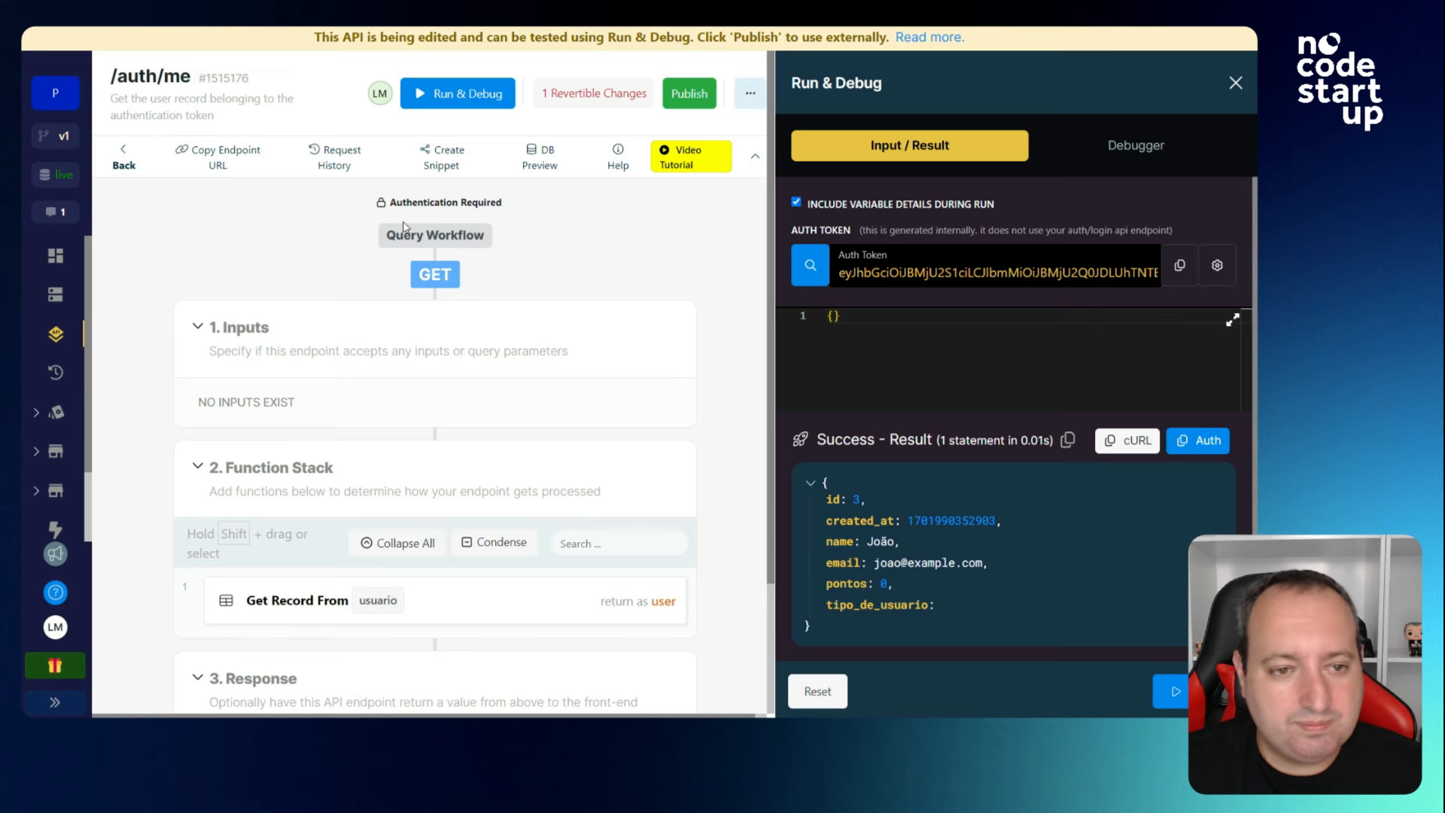
left_click(1235, 83)
left_click(123, 133)
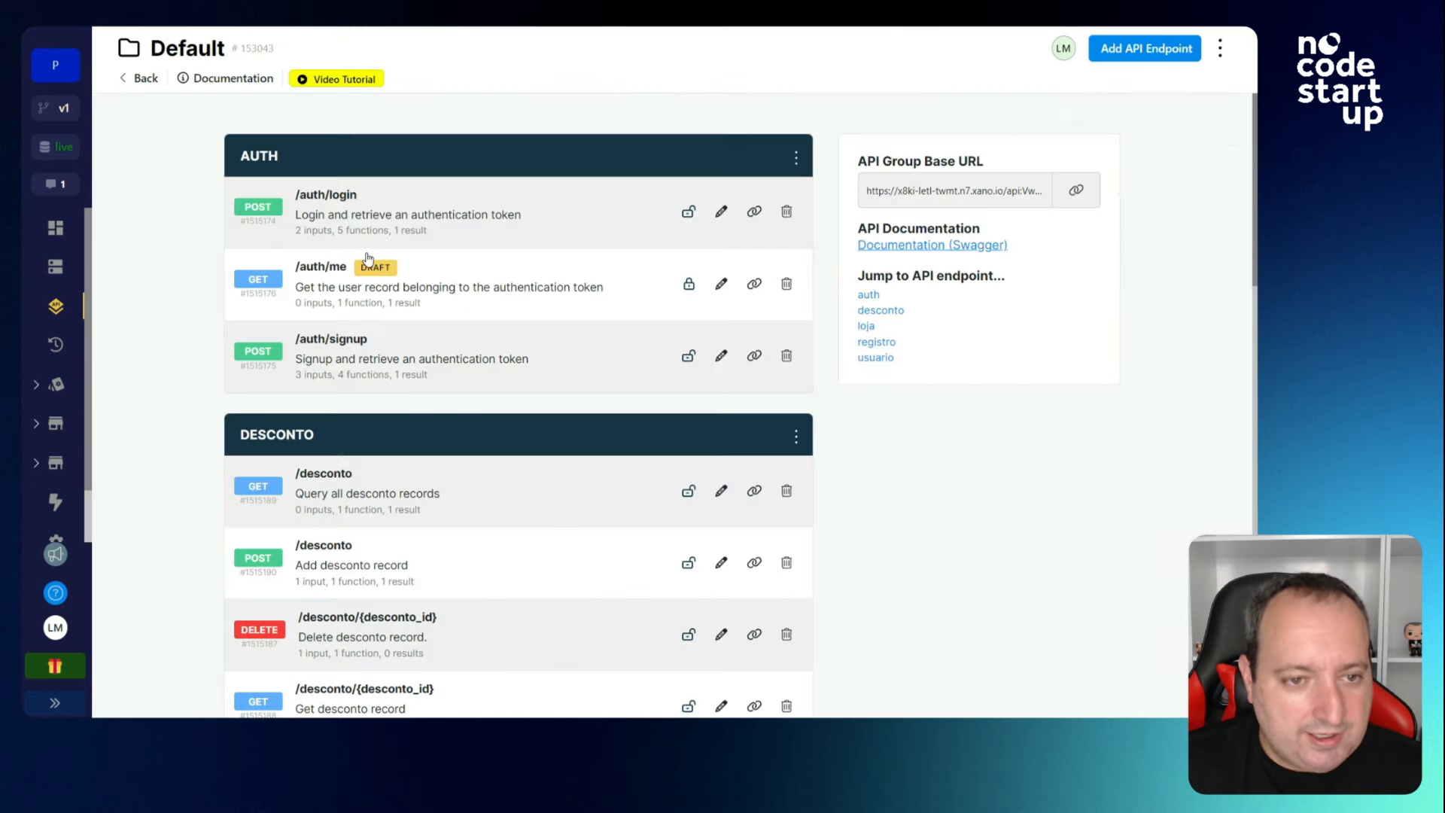
left_click(388, 226)
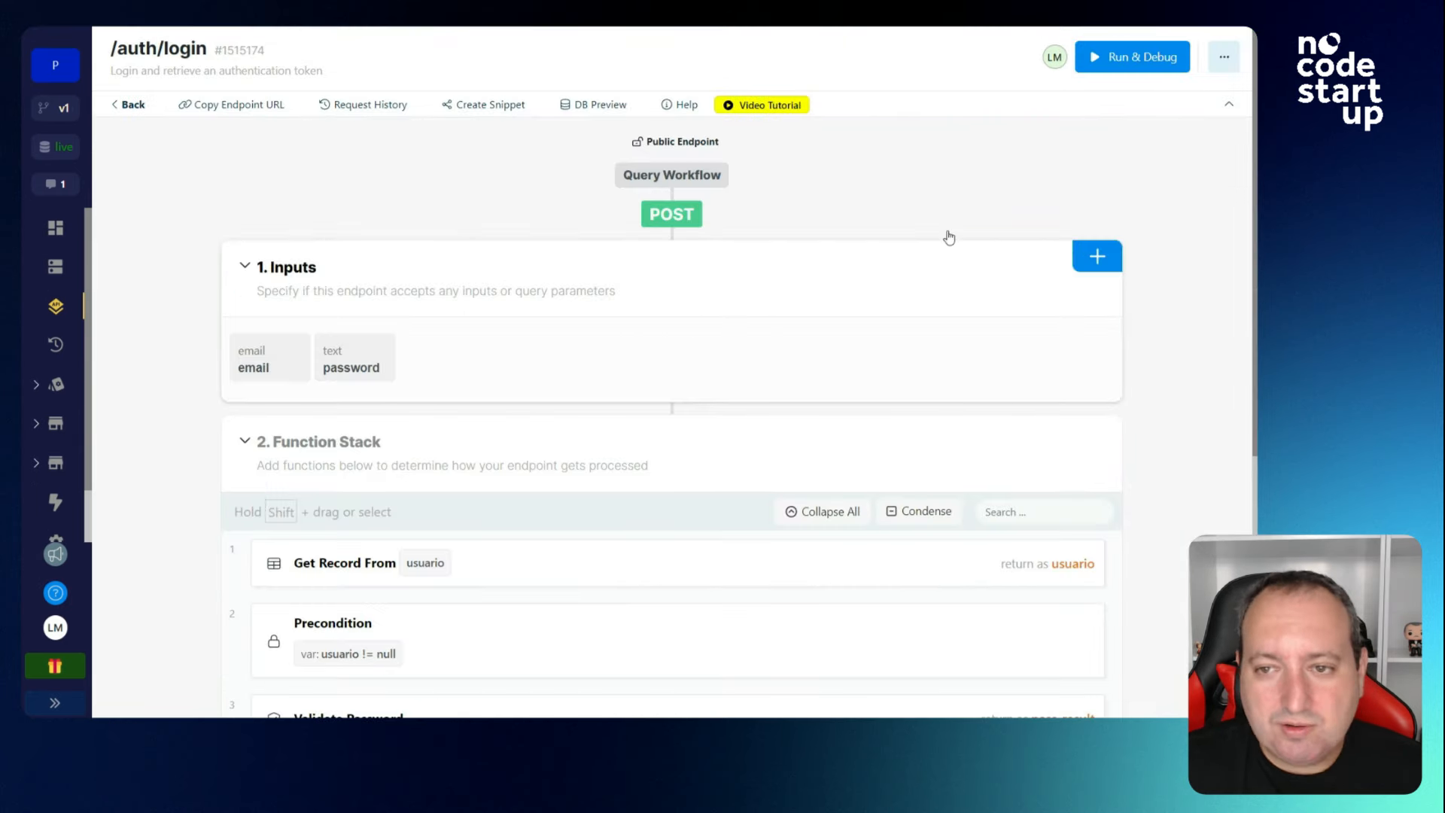
left_click(1133, 57)
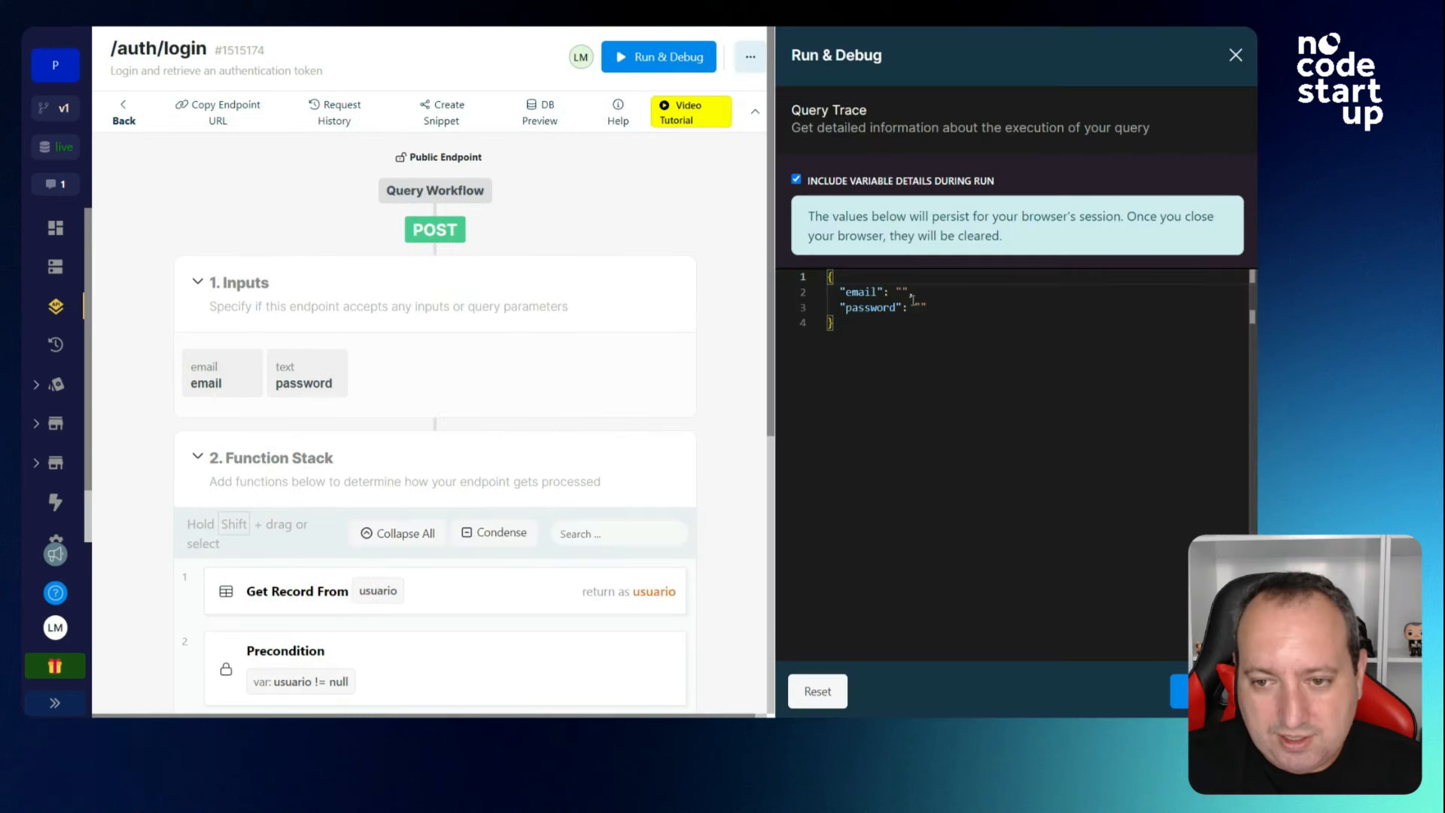
left_click(904, 291)
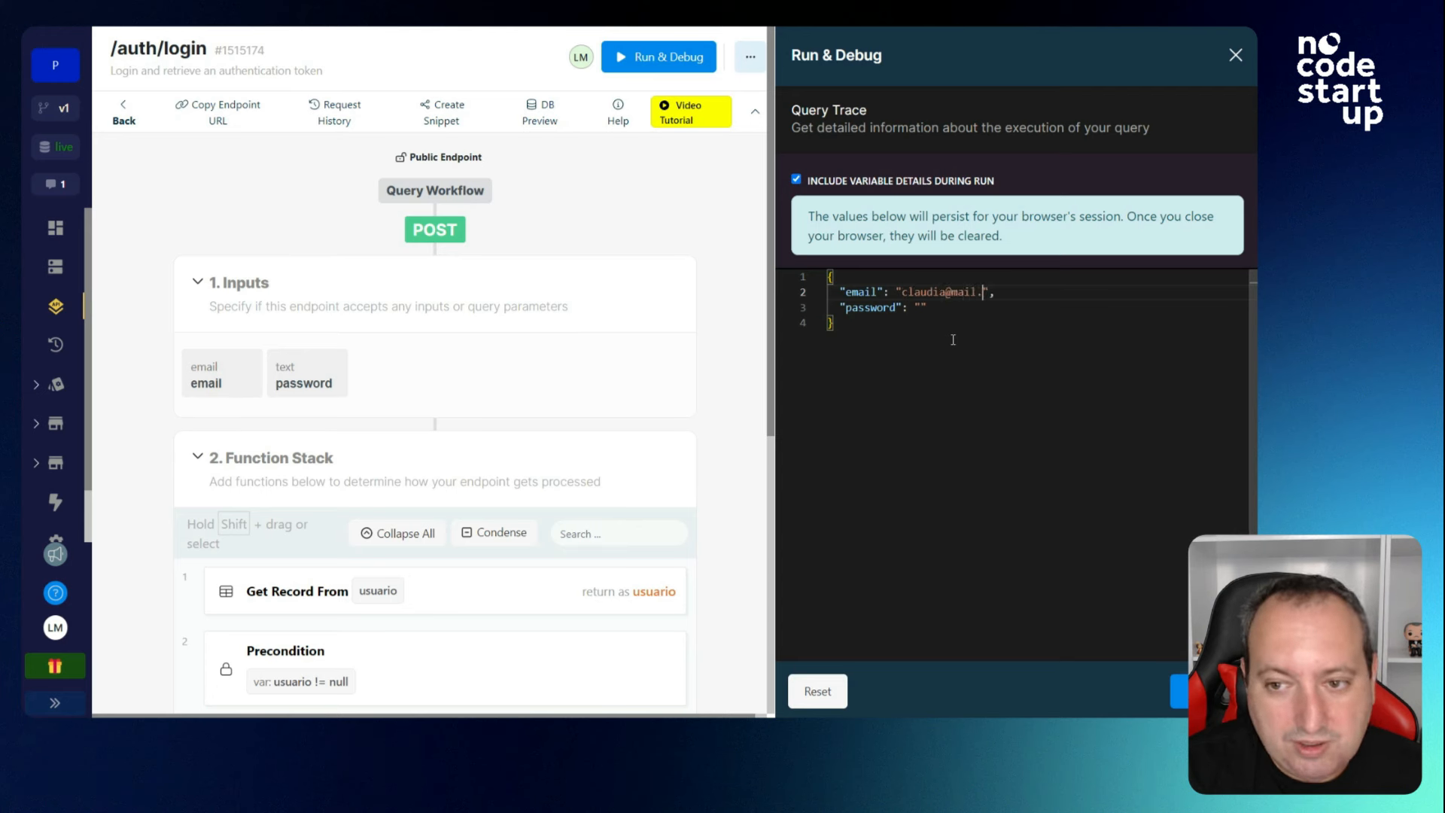
left_click(921, 307)
type("asdasdsa")
left_click(1178, 691)
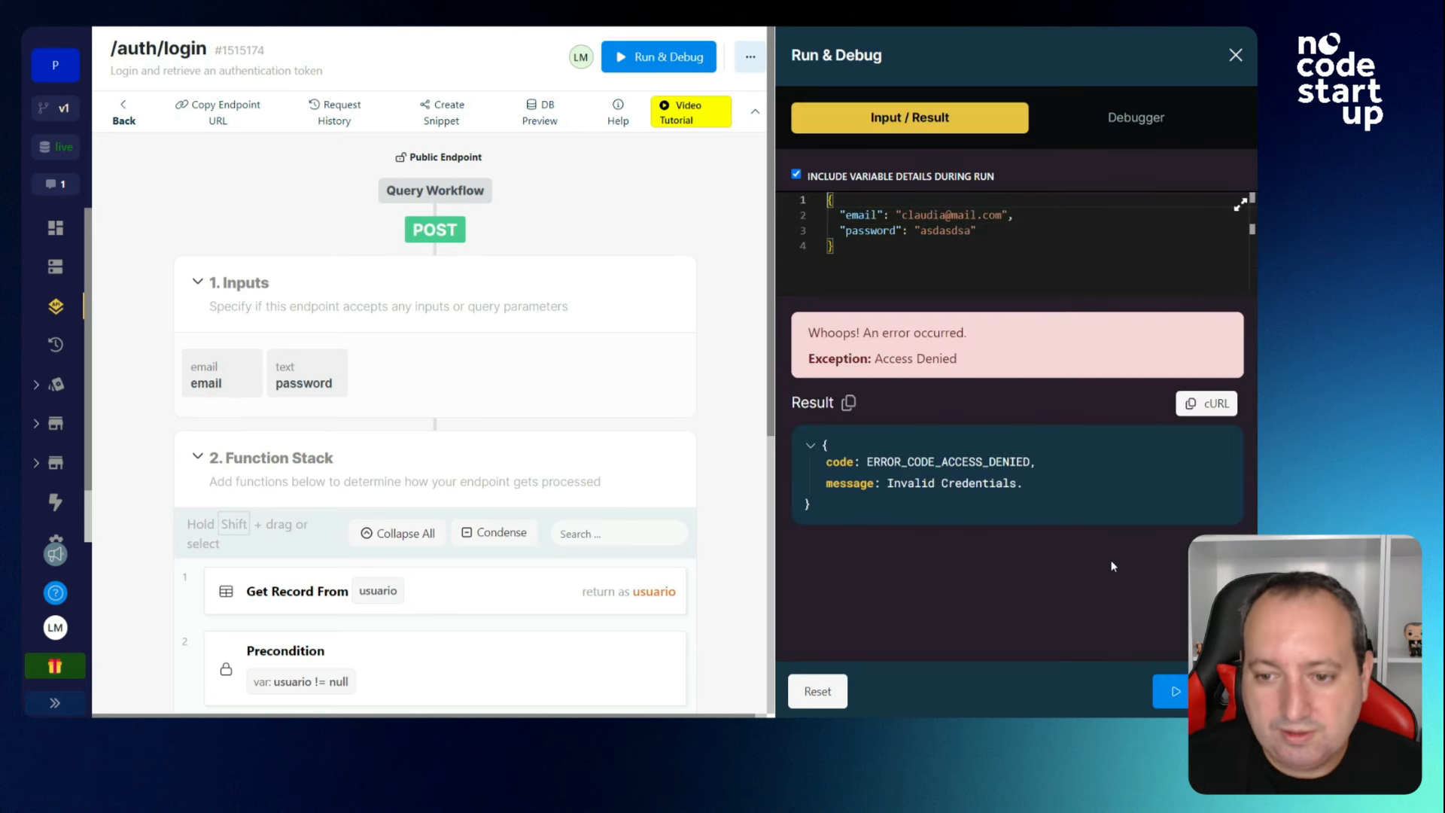
scroll(421, 369, "down", 3)
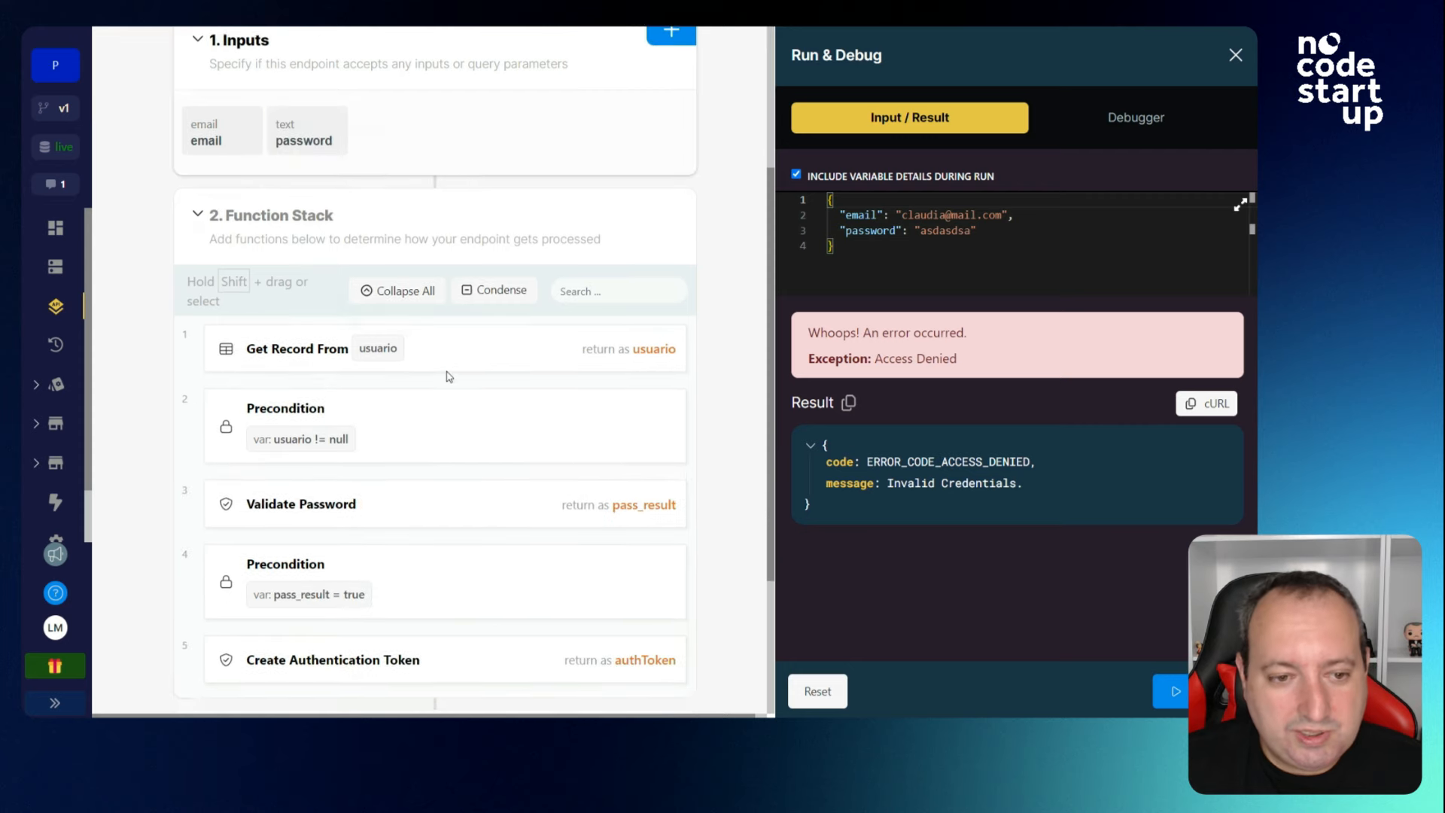
Inspect the Get Record and Precondition steps, then go back to the Default endpoint list.
left_click(294, 361)
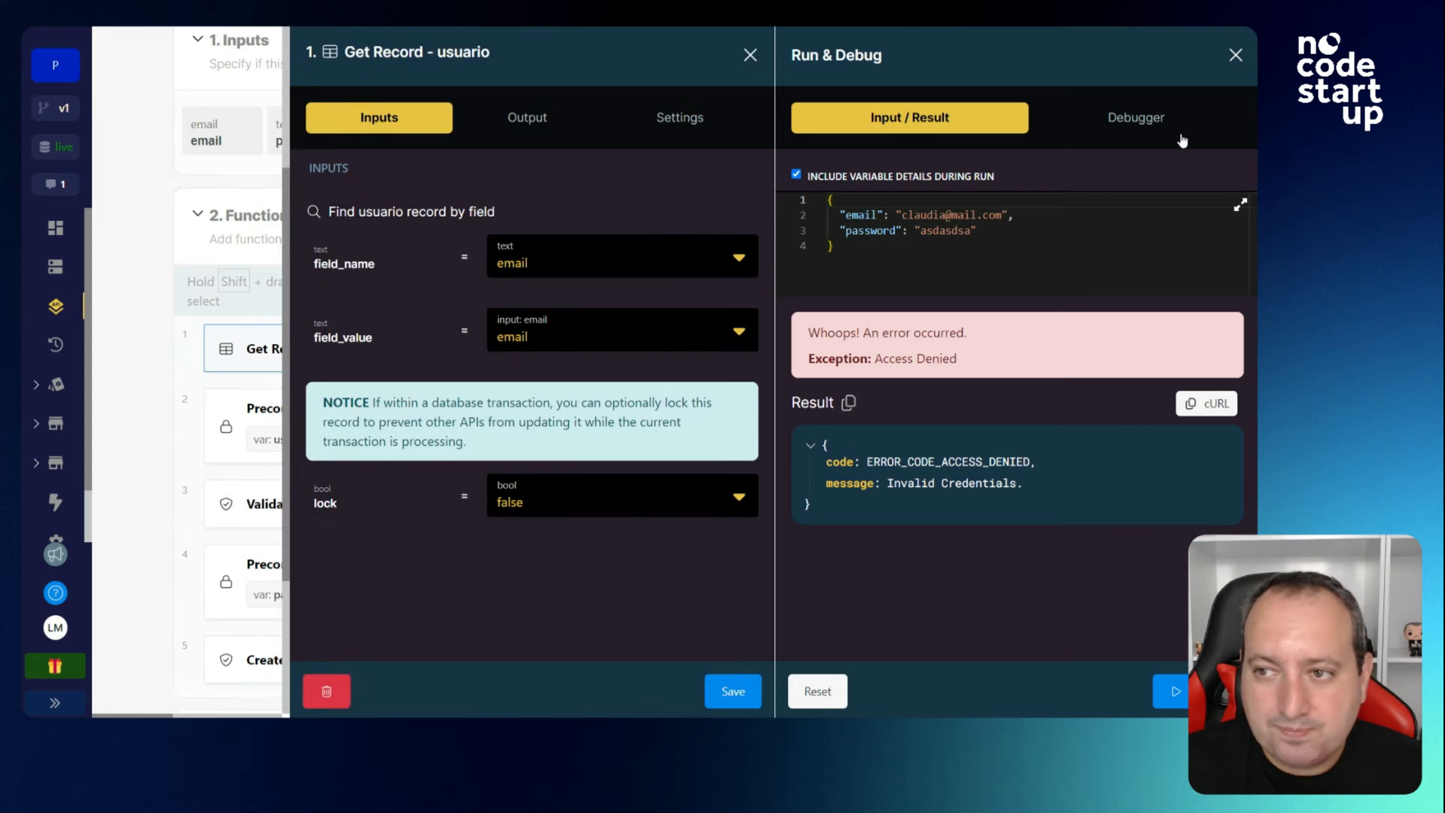
left_click(1231, 58)
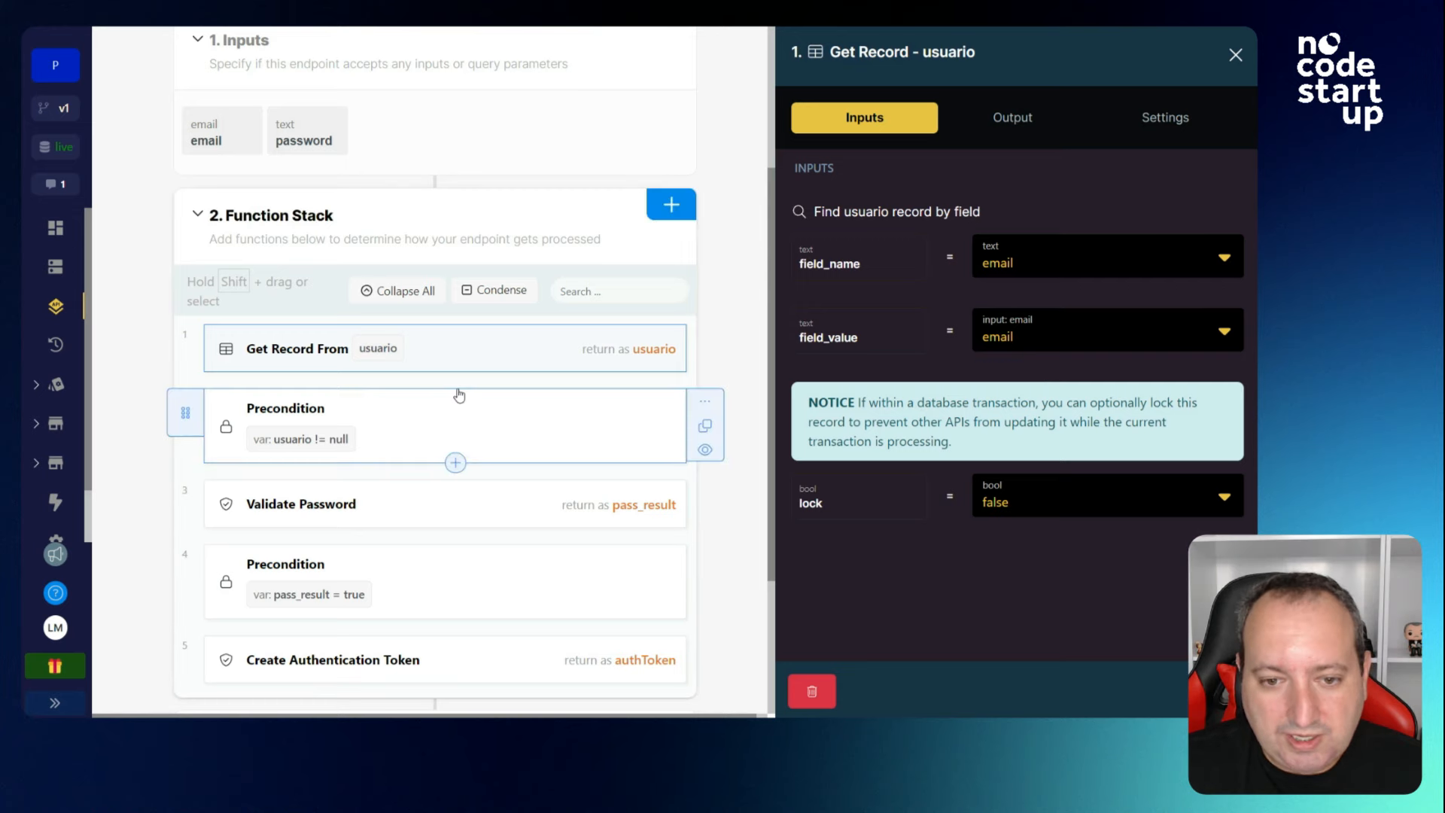
left_click(316, 400)
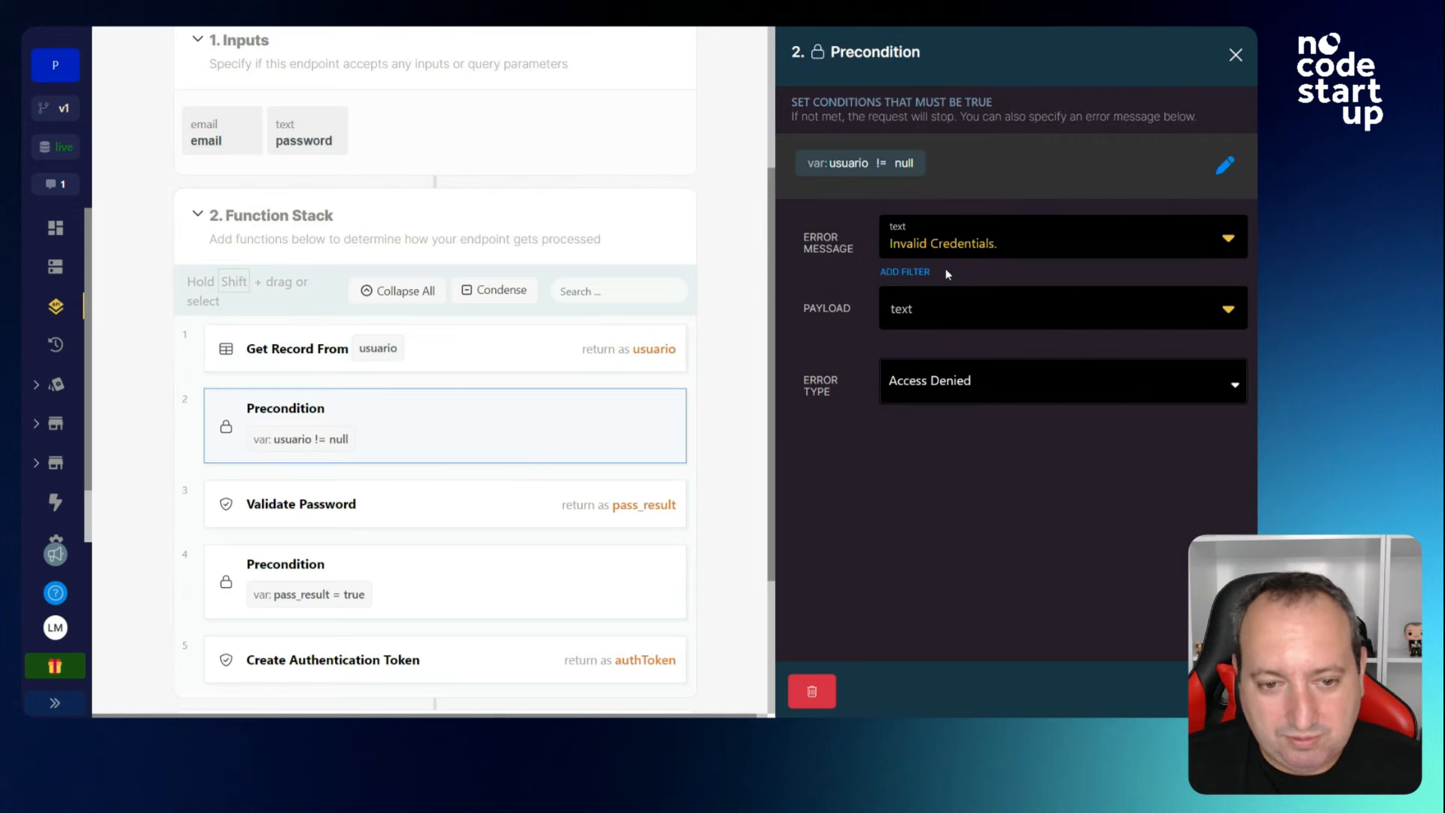
scroll(756, 283, "up", 4)
left_click(126, 123)
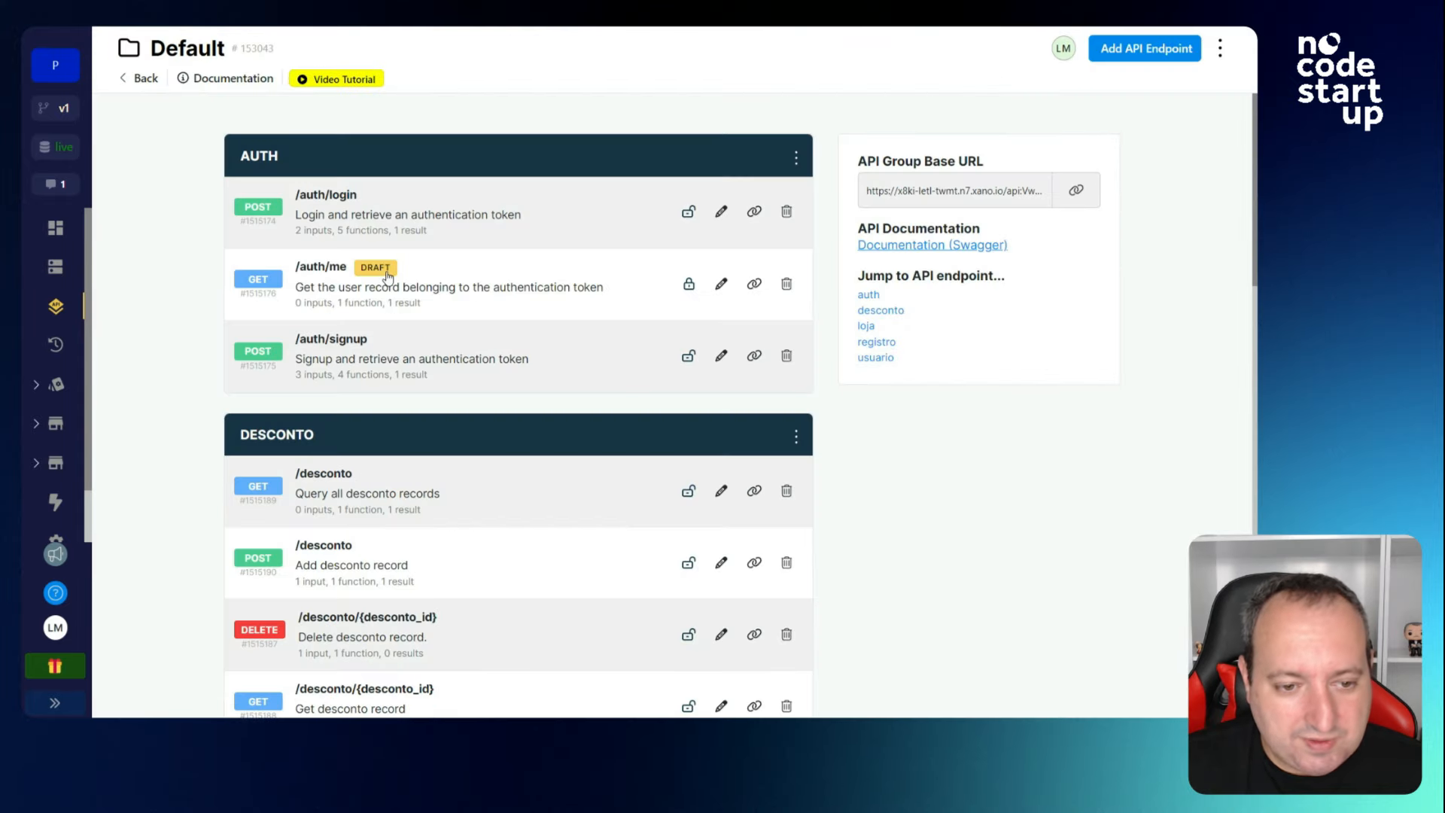
Run GET /desconto to return Black Friday (20) and Dia das Mães (25), then open its query step.
scroll(455, 465, "down", 3)
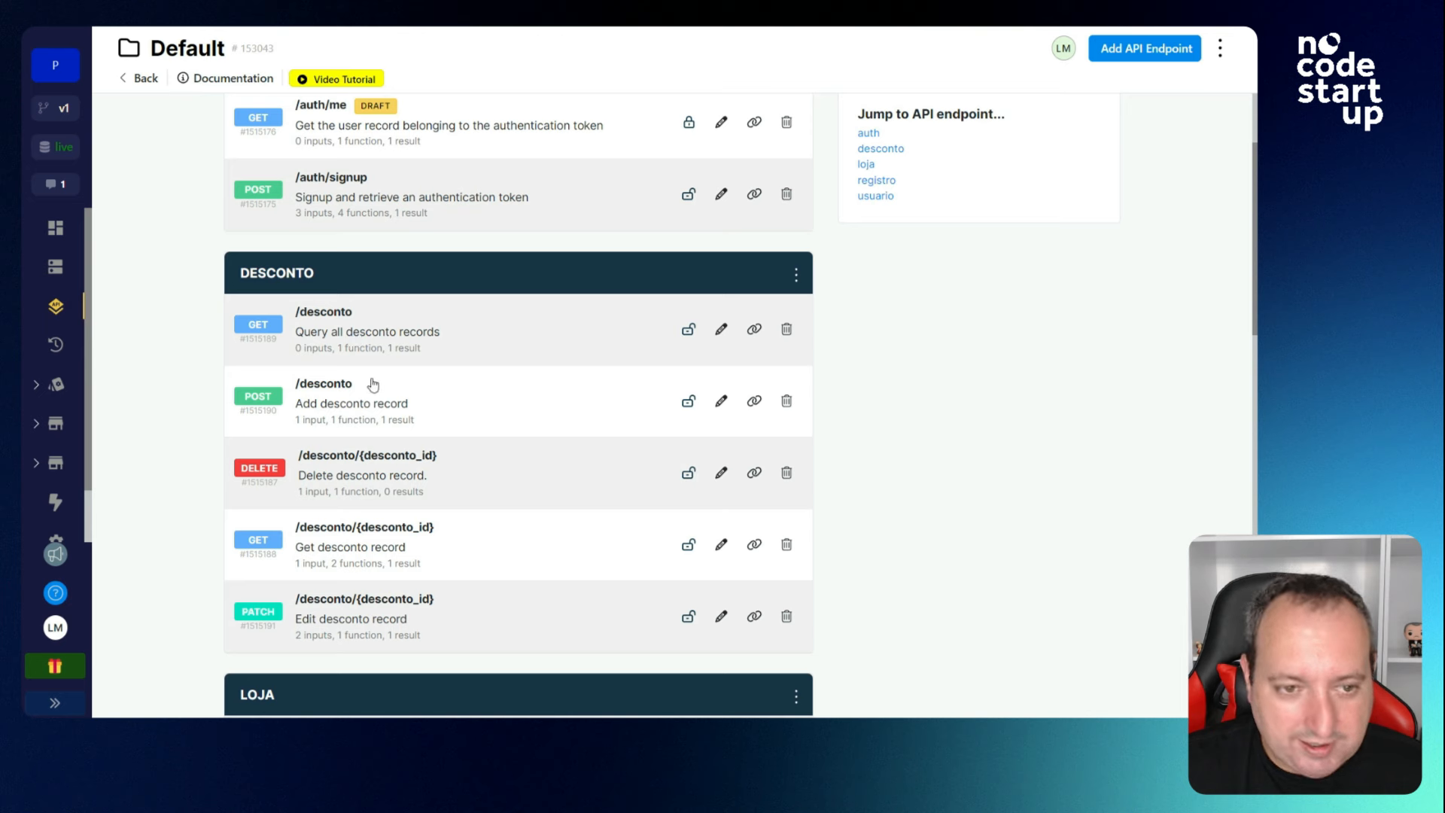
left_click(378, 336)
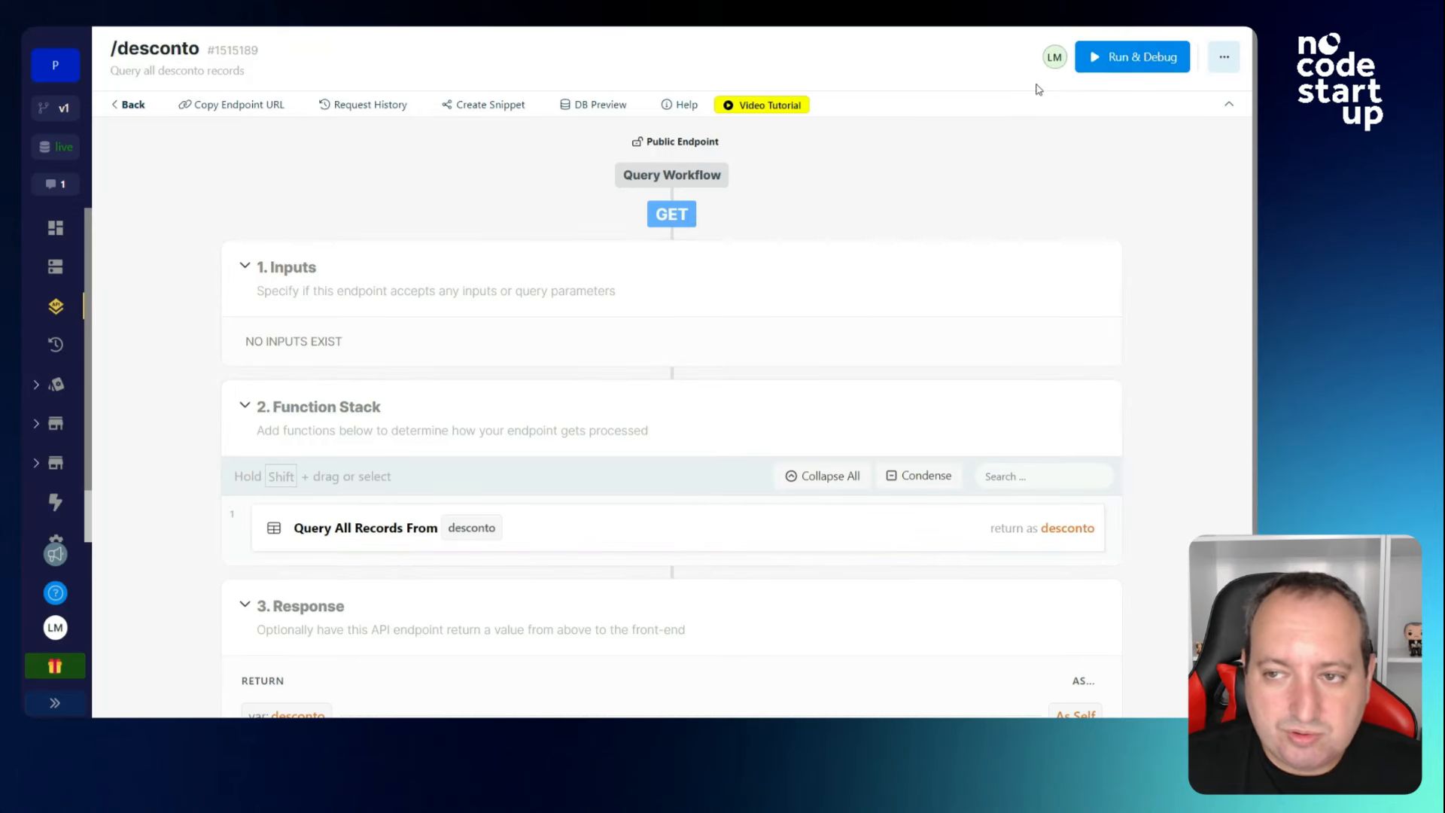
left_click(1113, 57)
left_click(1205, 691)
scroll(954, 453, "down", 1)
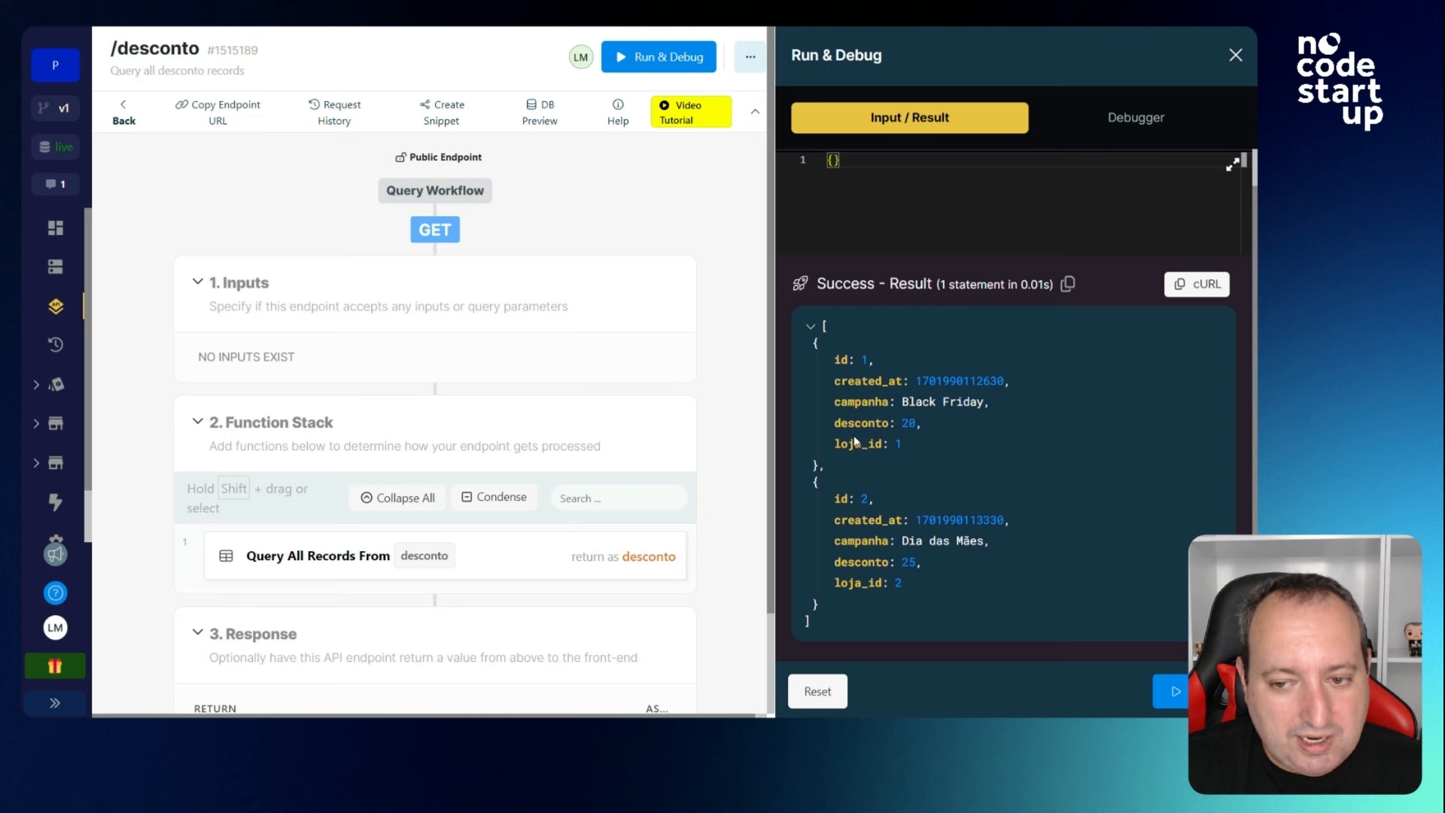
left_click(548, 557)
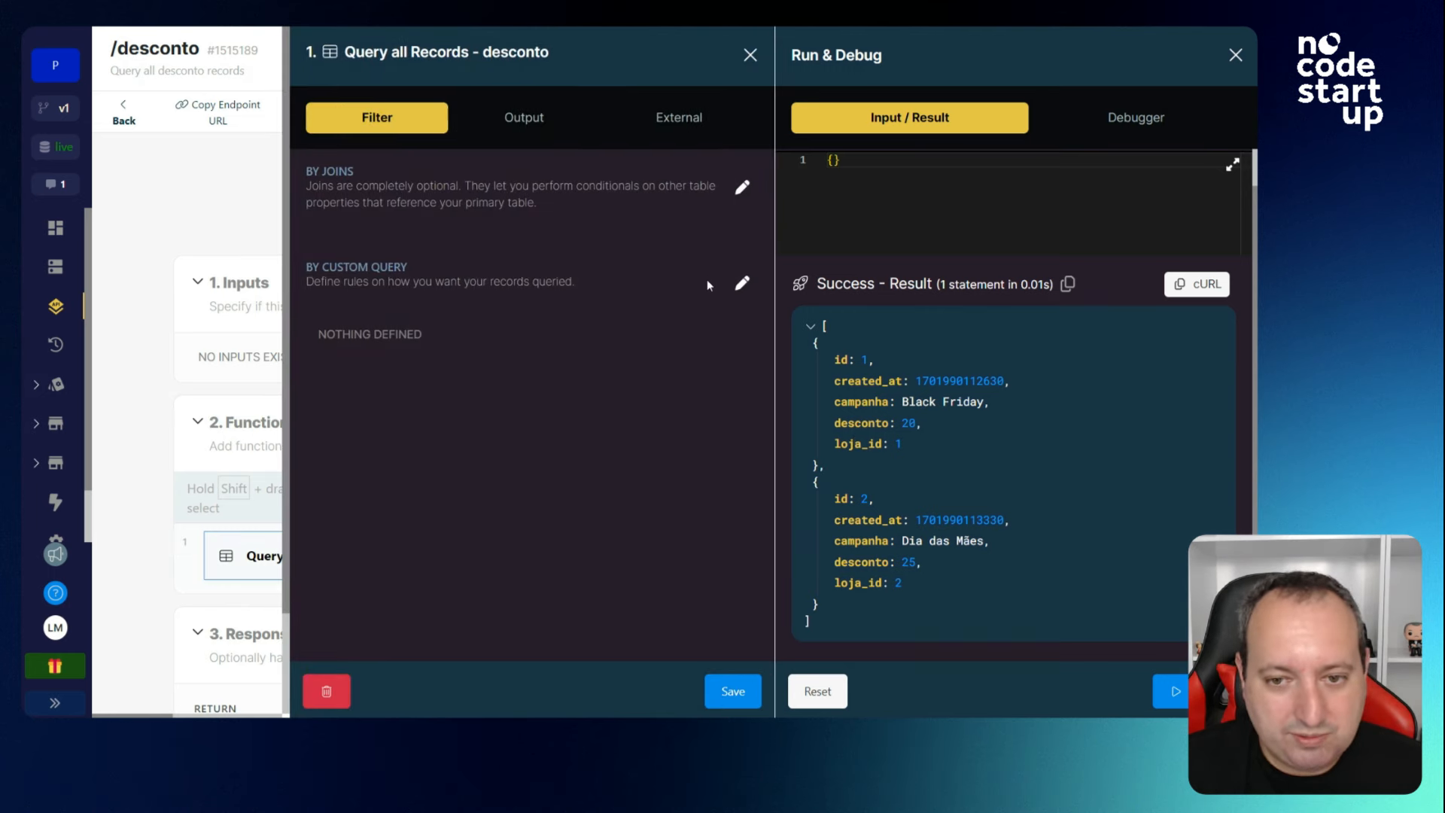
Filter the desconto query by campanha == 'Black Friday', save, and rerun to get one record.
left_click(741, 283)
left_click(473, 195)
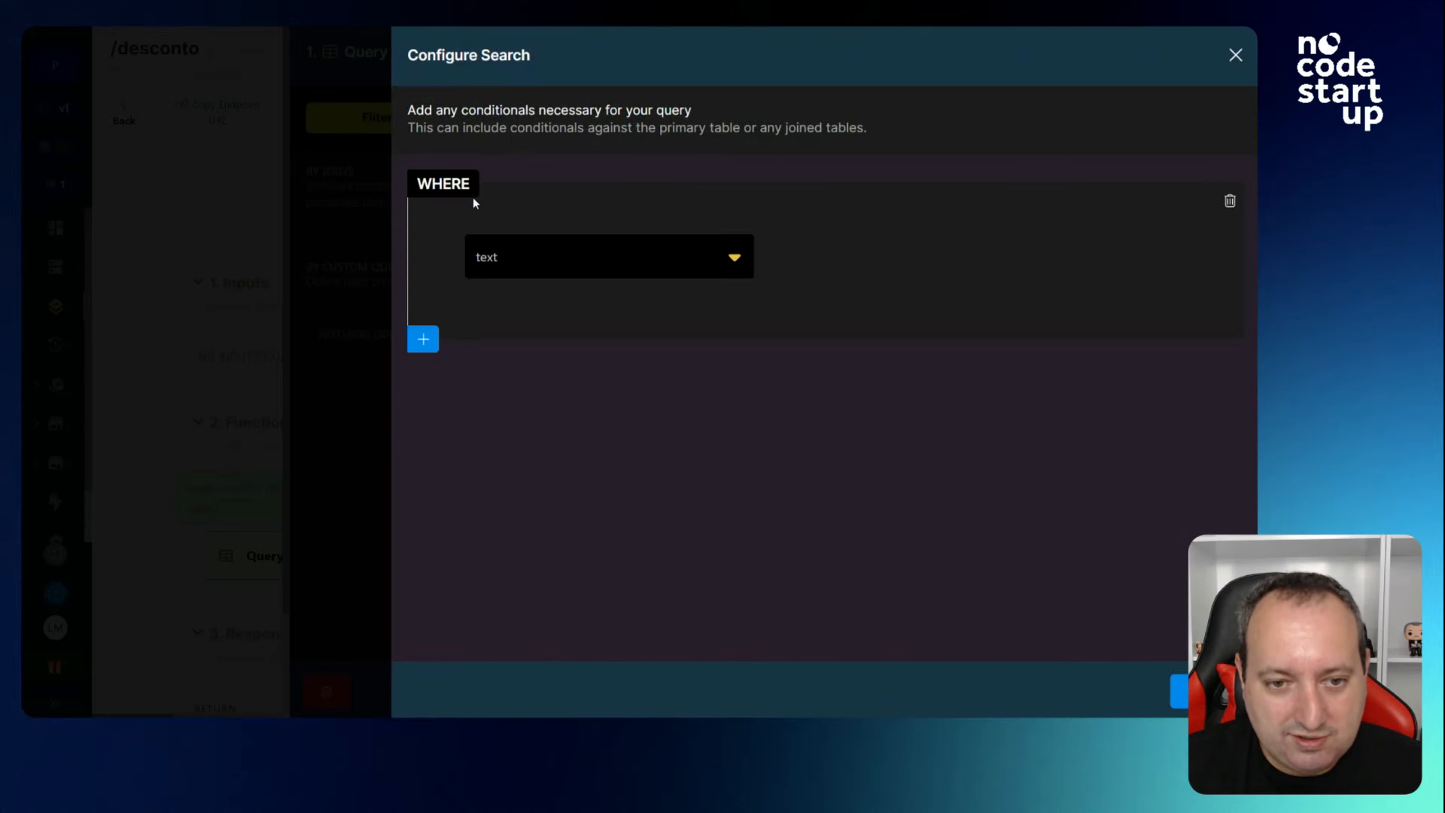
left_click(526, 260)
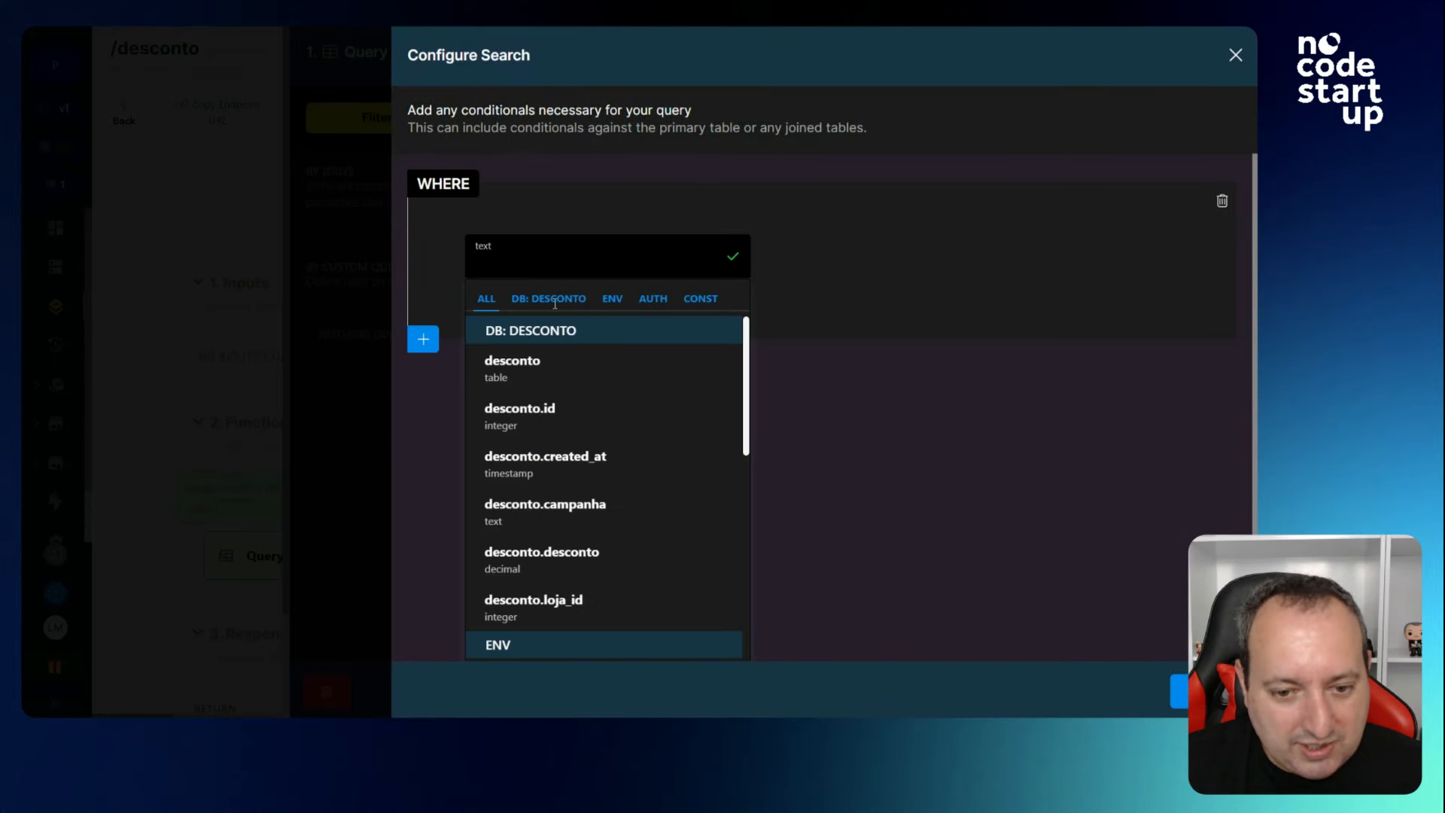
left_click(631, 507)
left_click(982, 266)
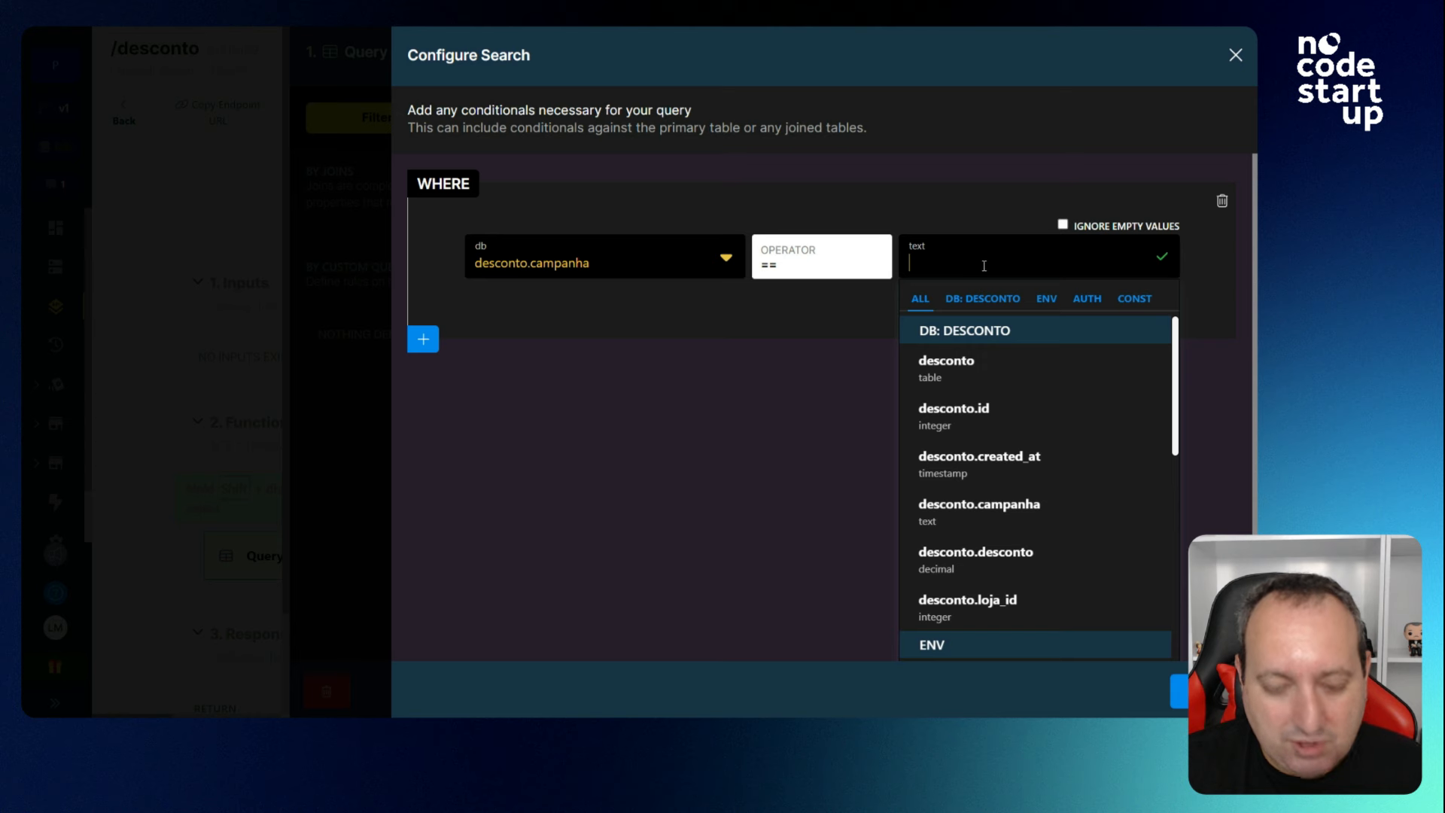
type("Black Friday")
key("Return")
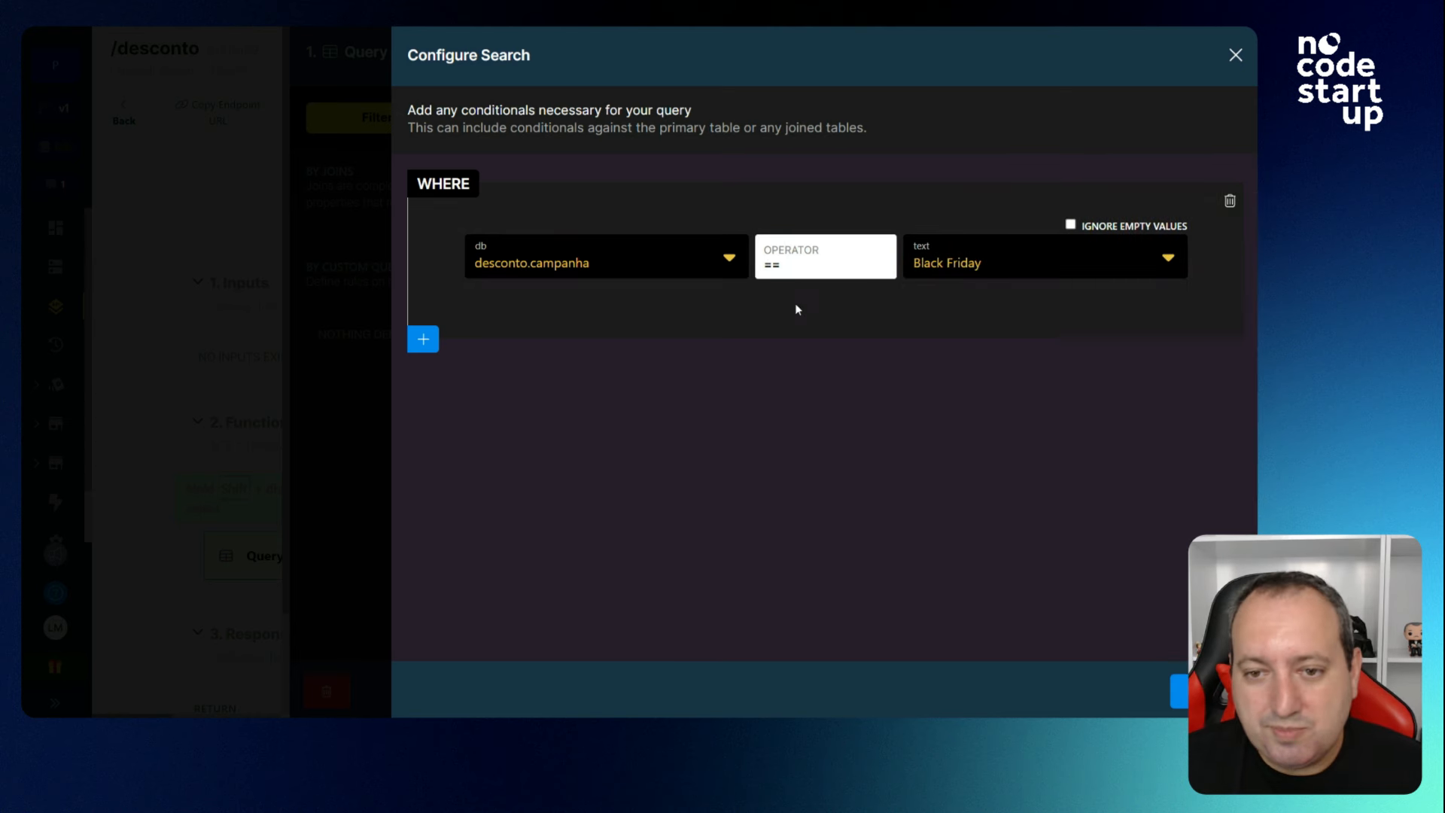
left_click(802, 277)
scroll(838, 368, "down", 1)
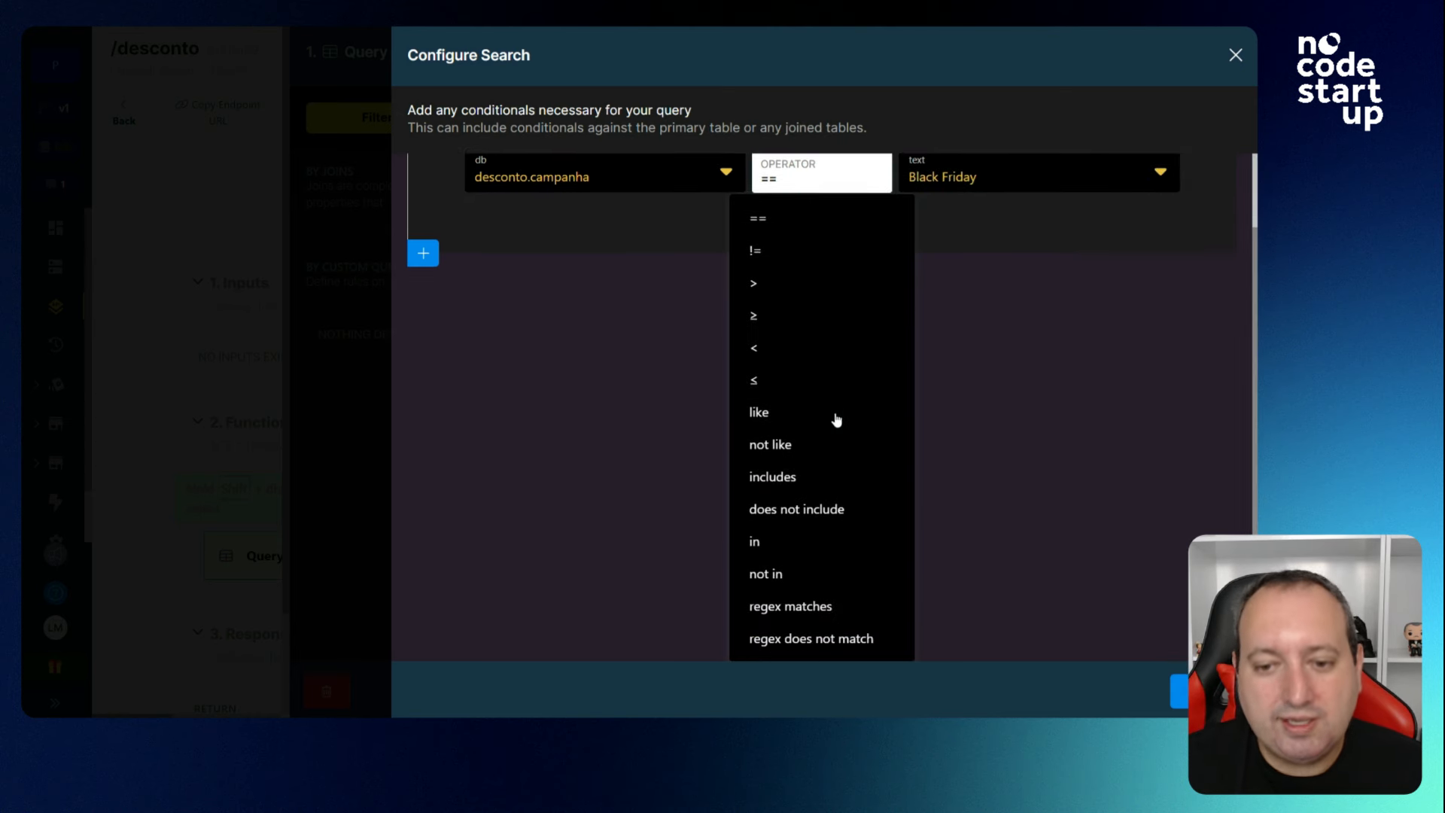
scroll(837, 422, "up", 1)
left_click(1080, 372)
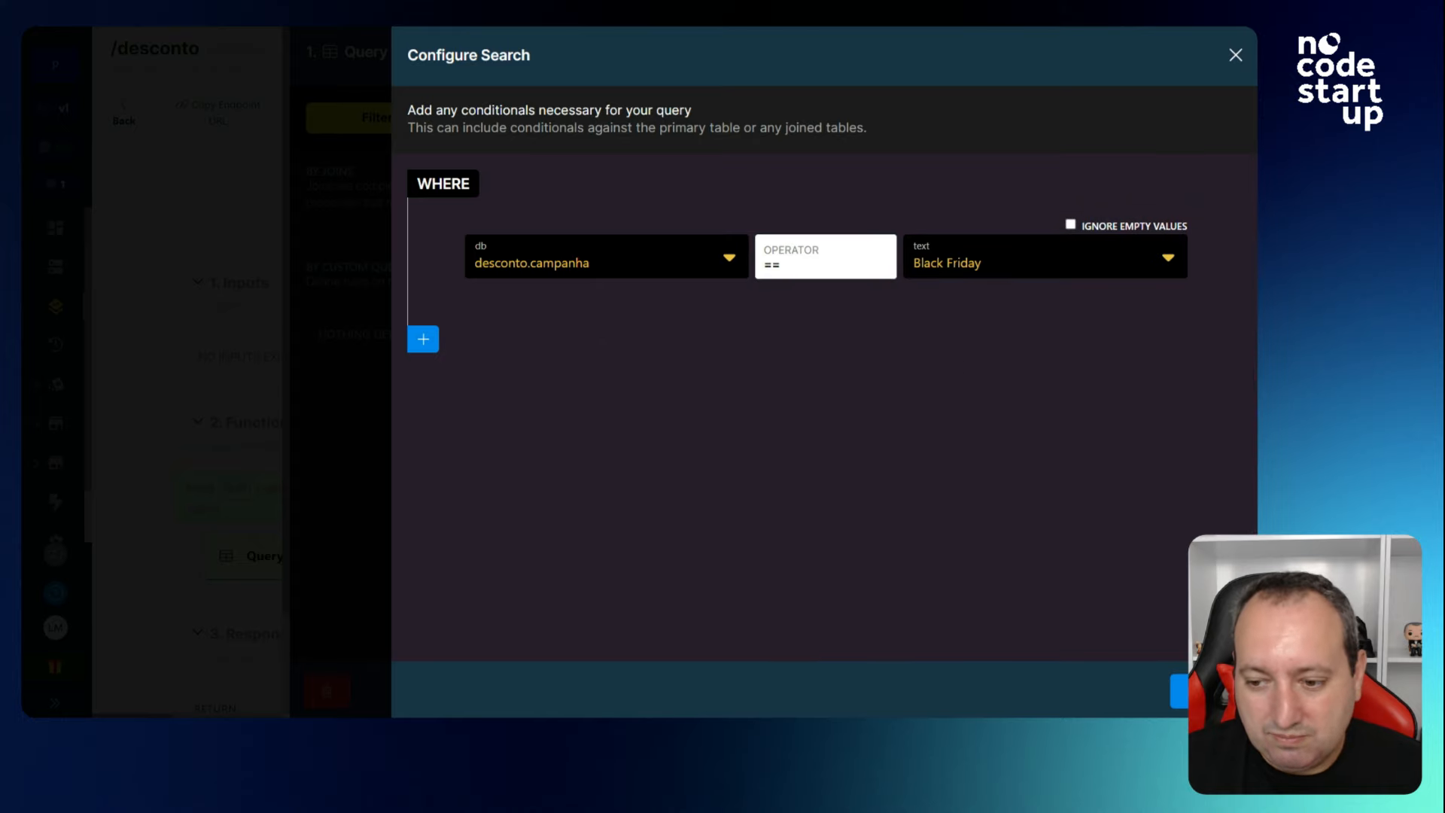
left_click(1179, 691)
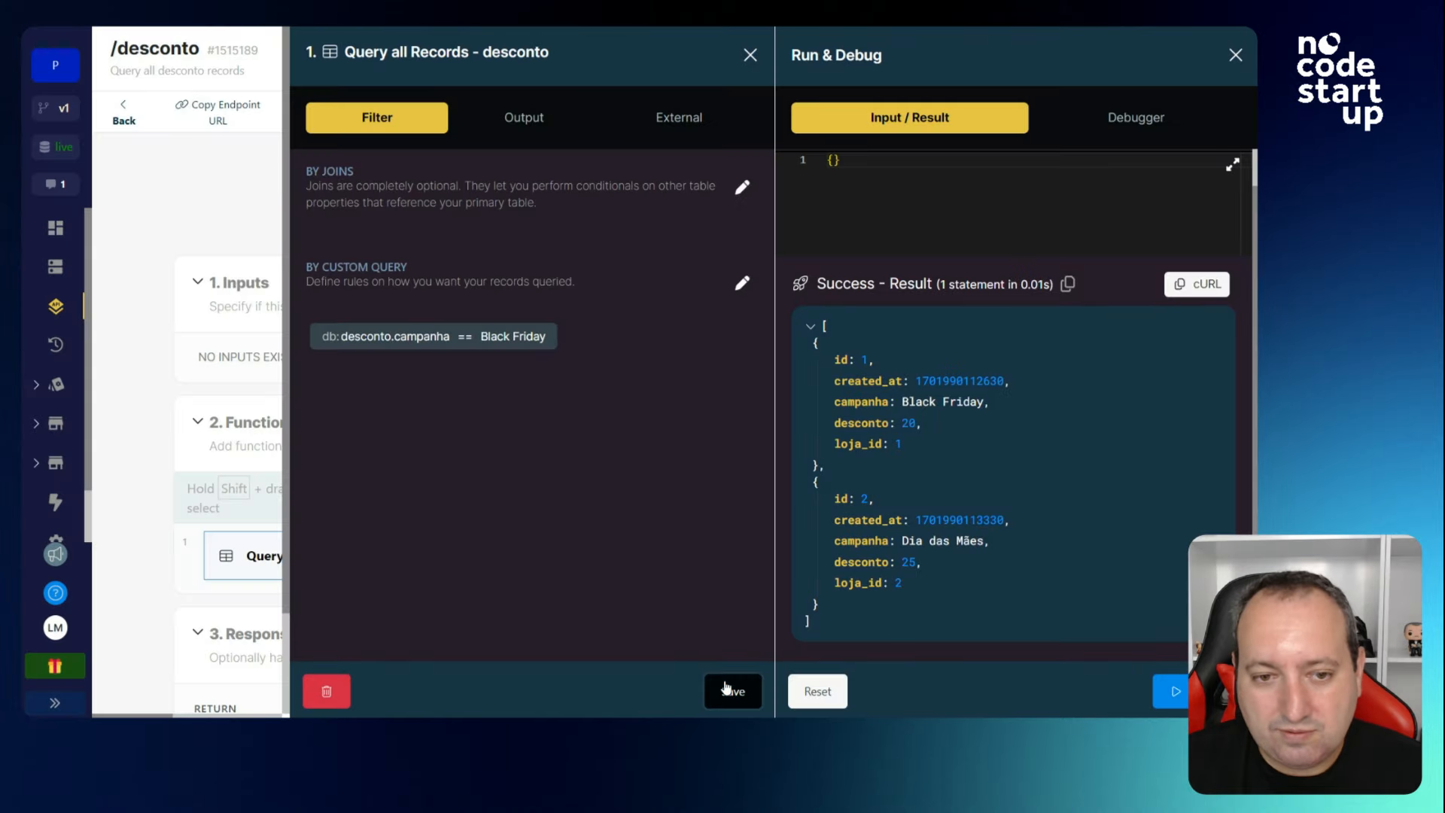
left_click(725, 689)
left_click(1172, 690)
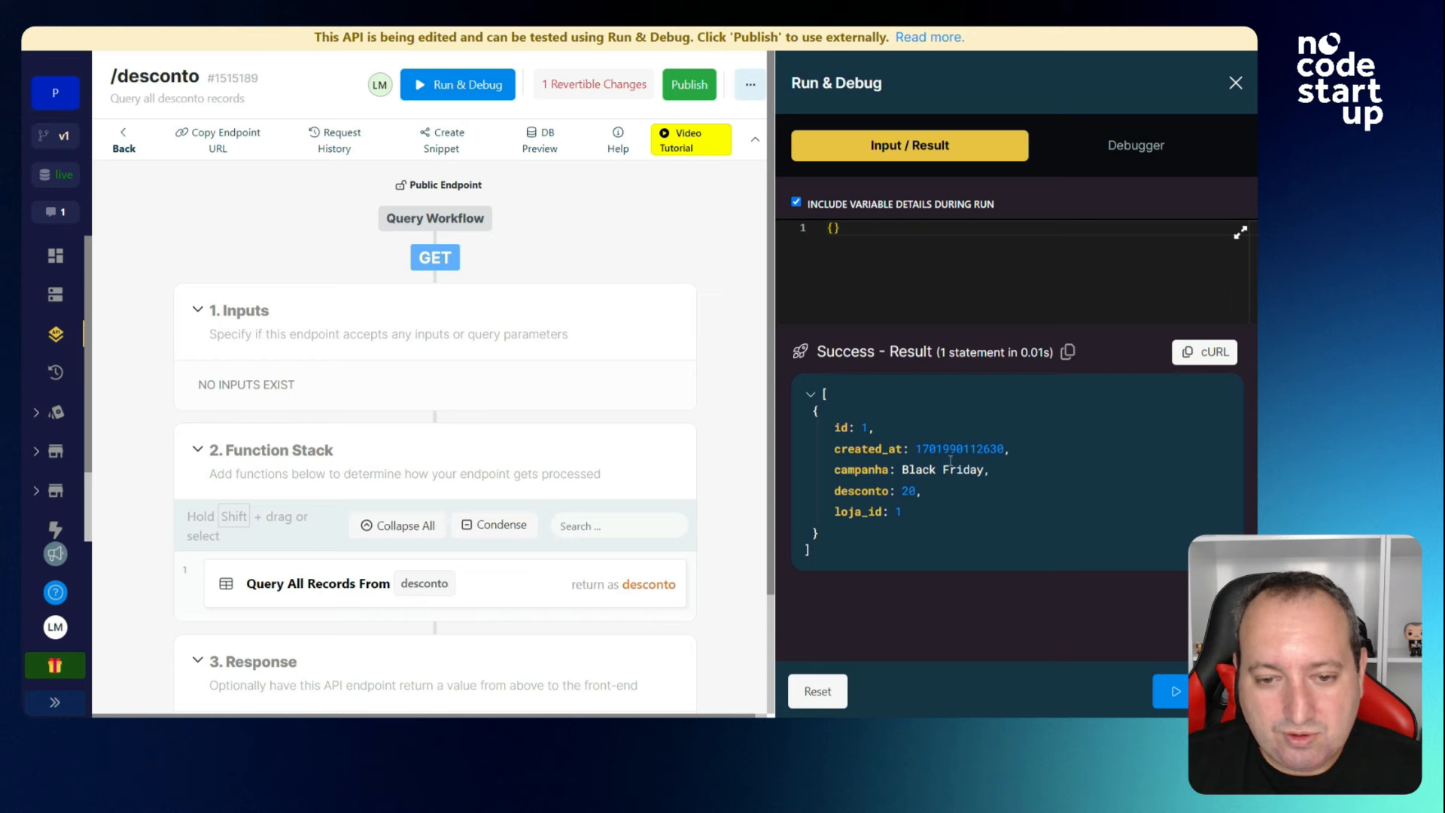
Delete the Black Friday condition, save, and rerun so both discounts return.
left_click(519, 584)
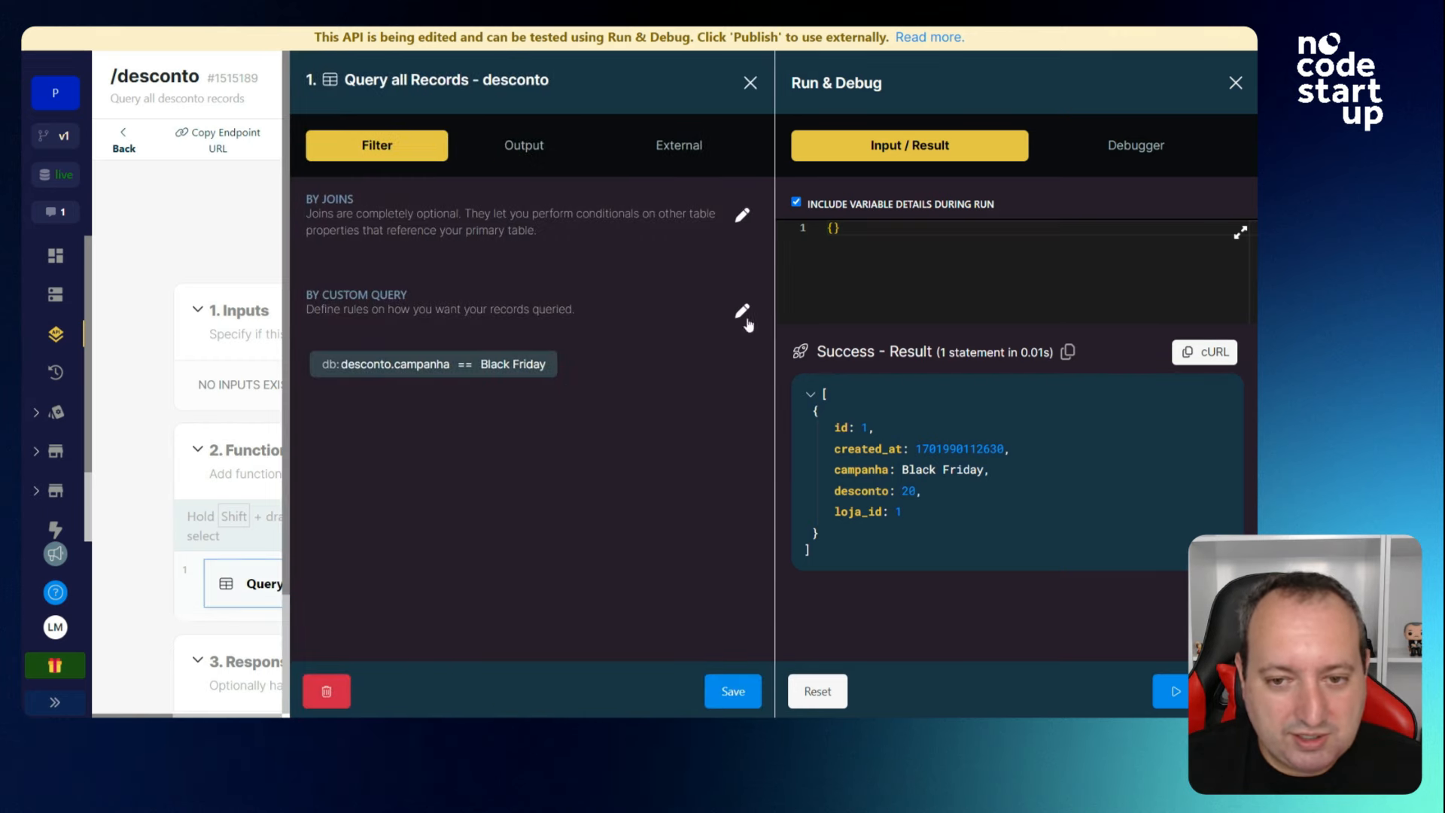
left_click(743, 313)
left_click(1228, 203)
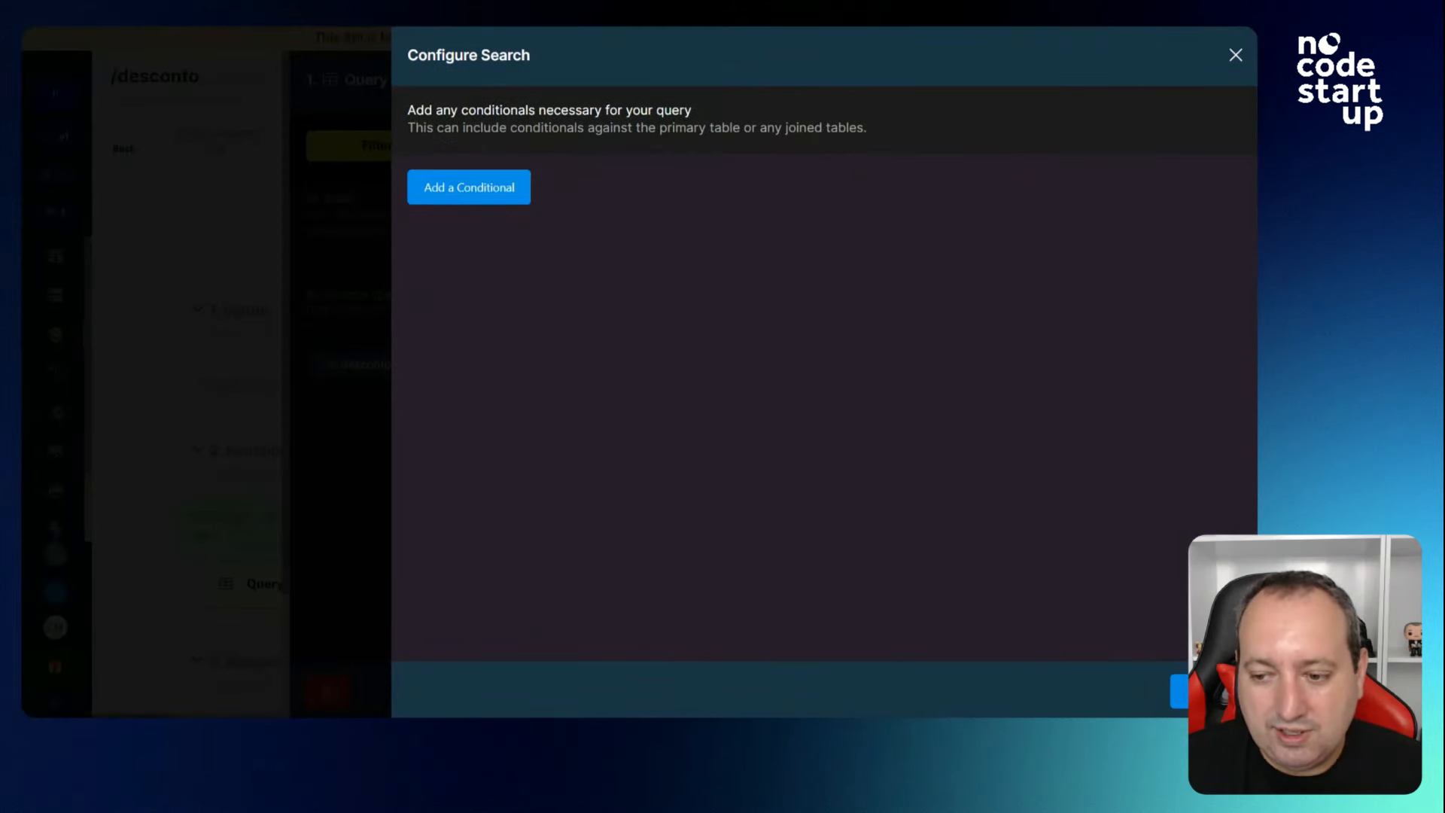
left_click(1178, 690)
left_click(732, 687)
left_click(1171, 690)
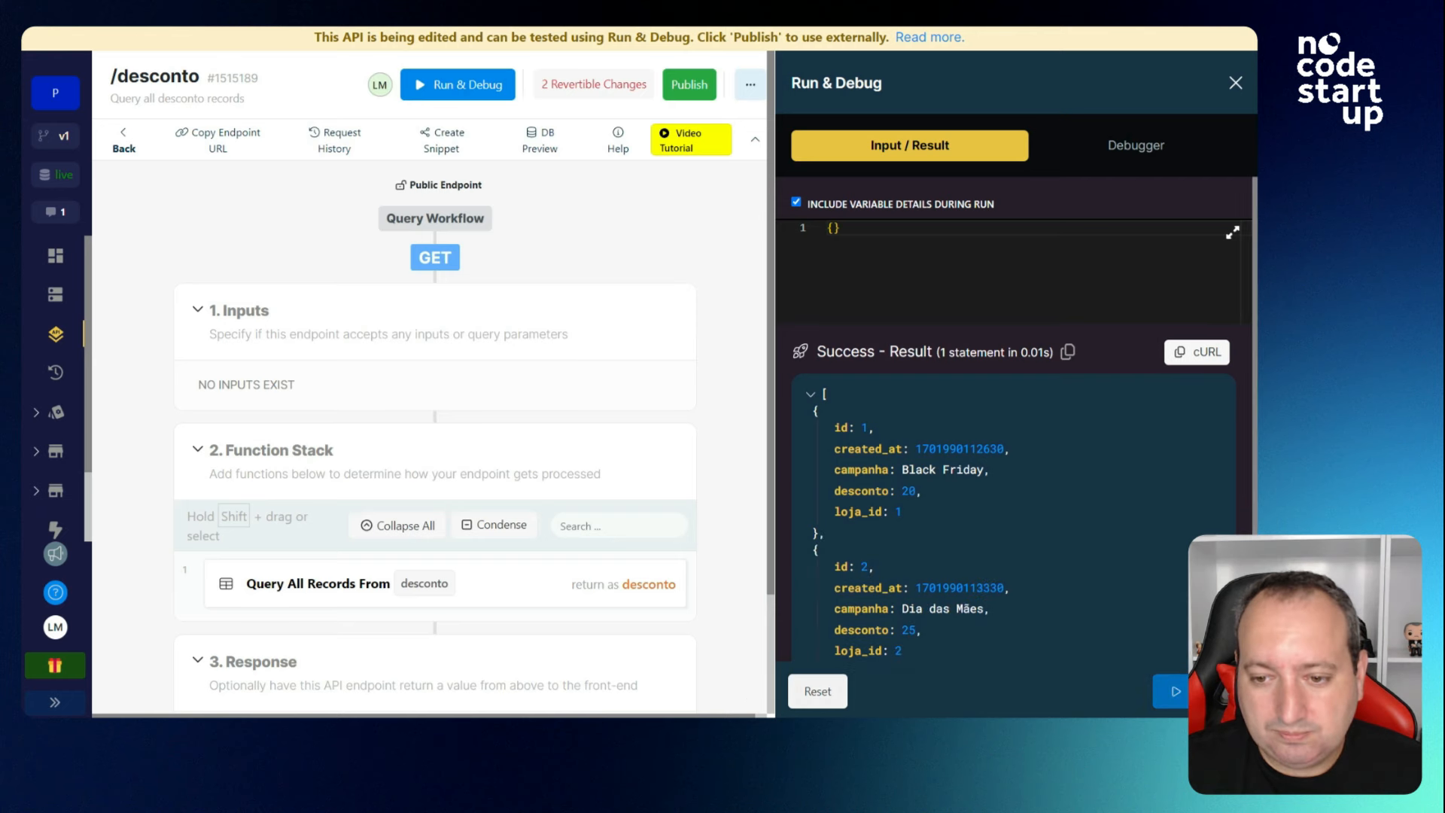
scroll(1052, 501, "down", 1)
scroll(355, 331, "down", 2)
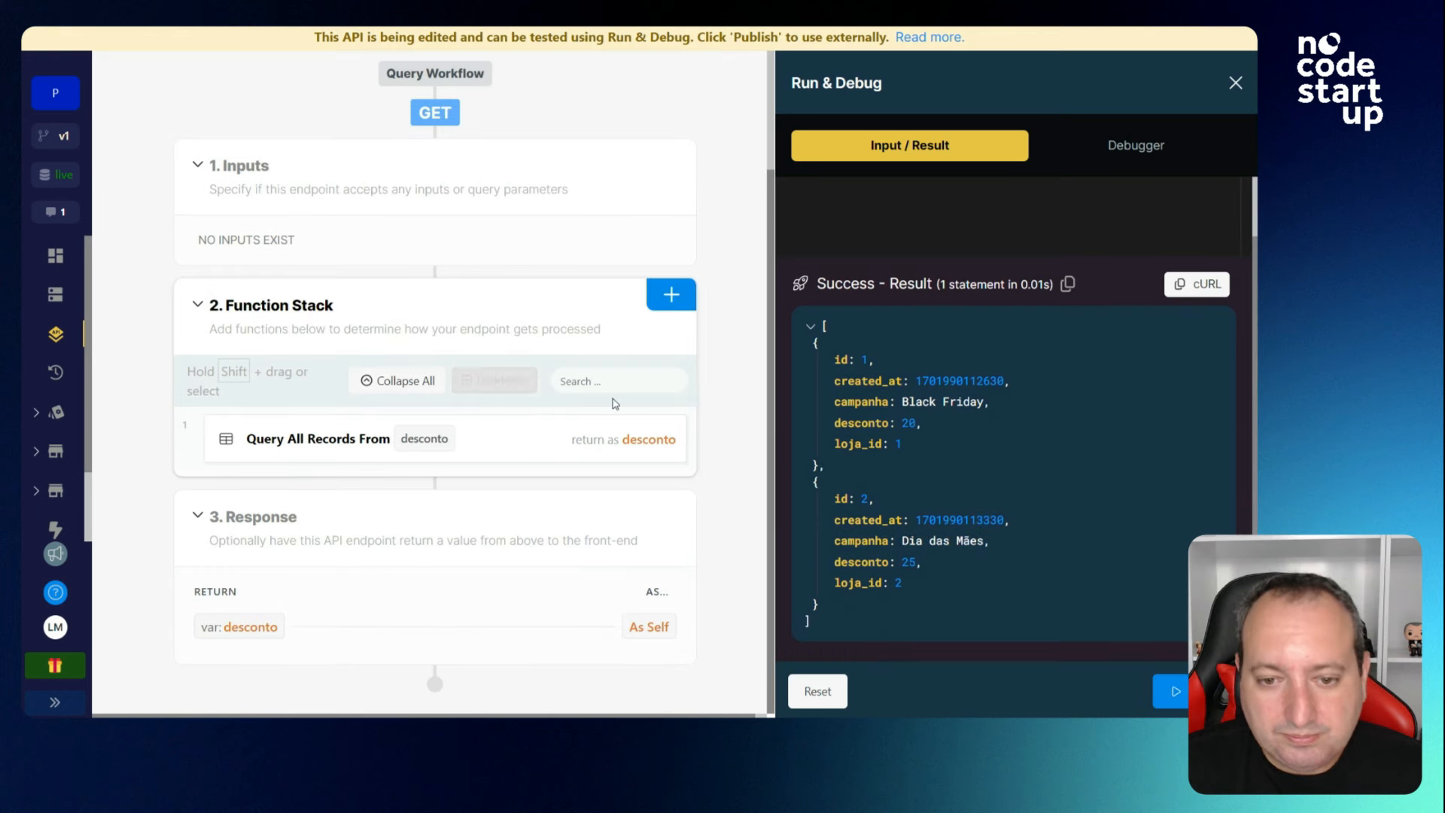
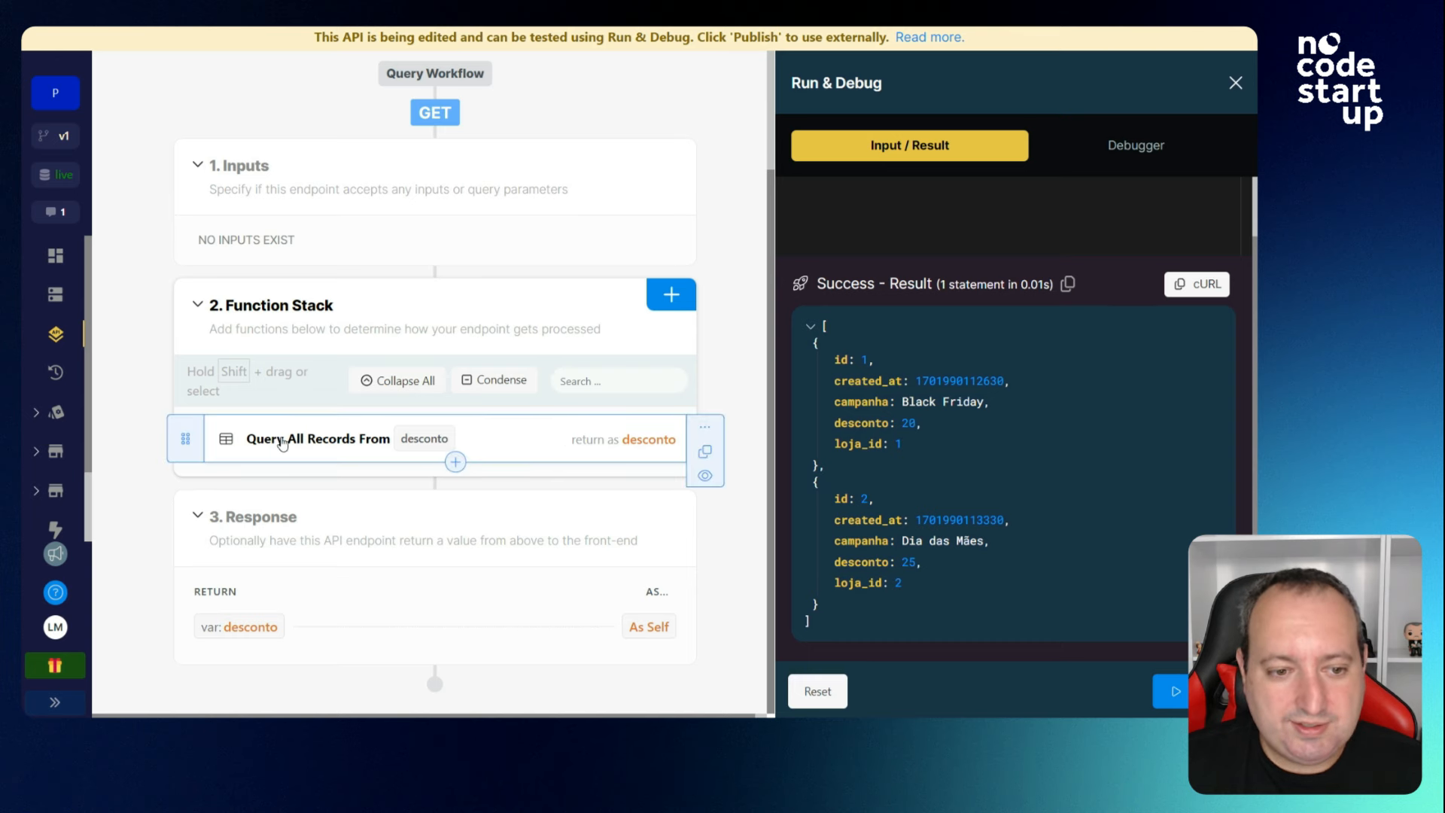
Open the Database Tables overview listing desconto, loja, registro and usuario.
scroll(448, 459, "up", 2)
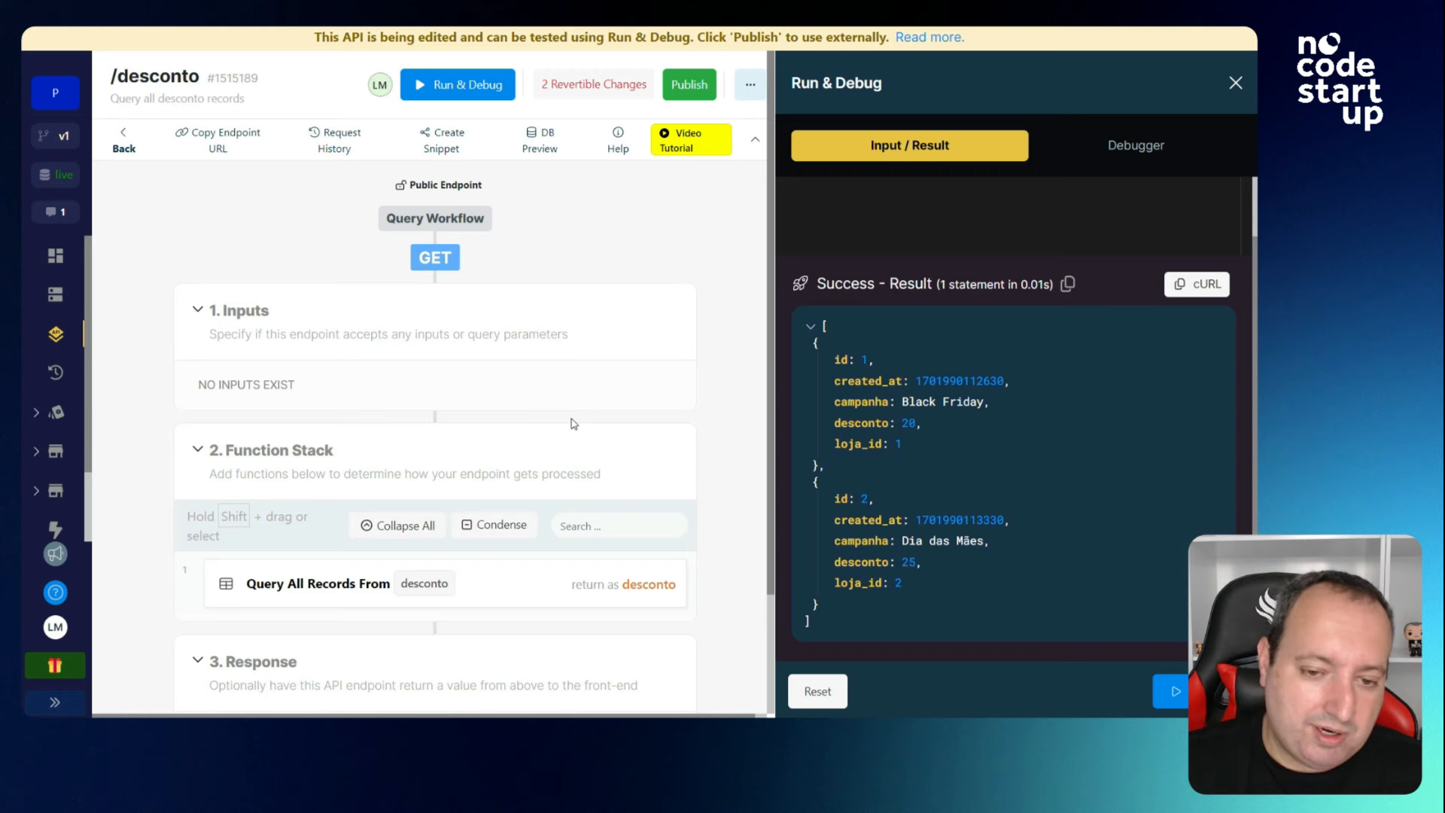
left_click(55, 294)
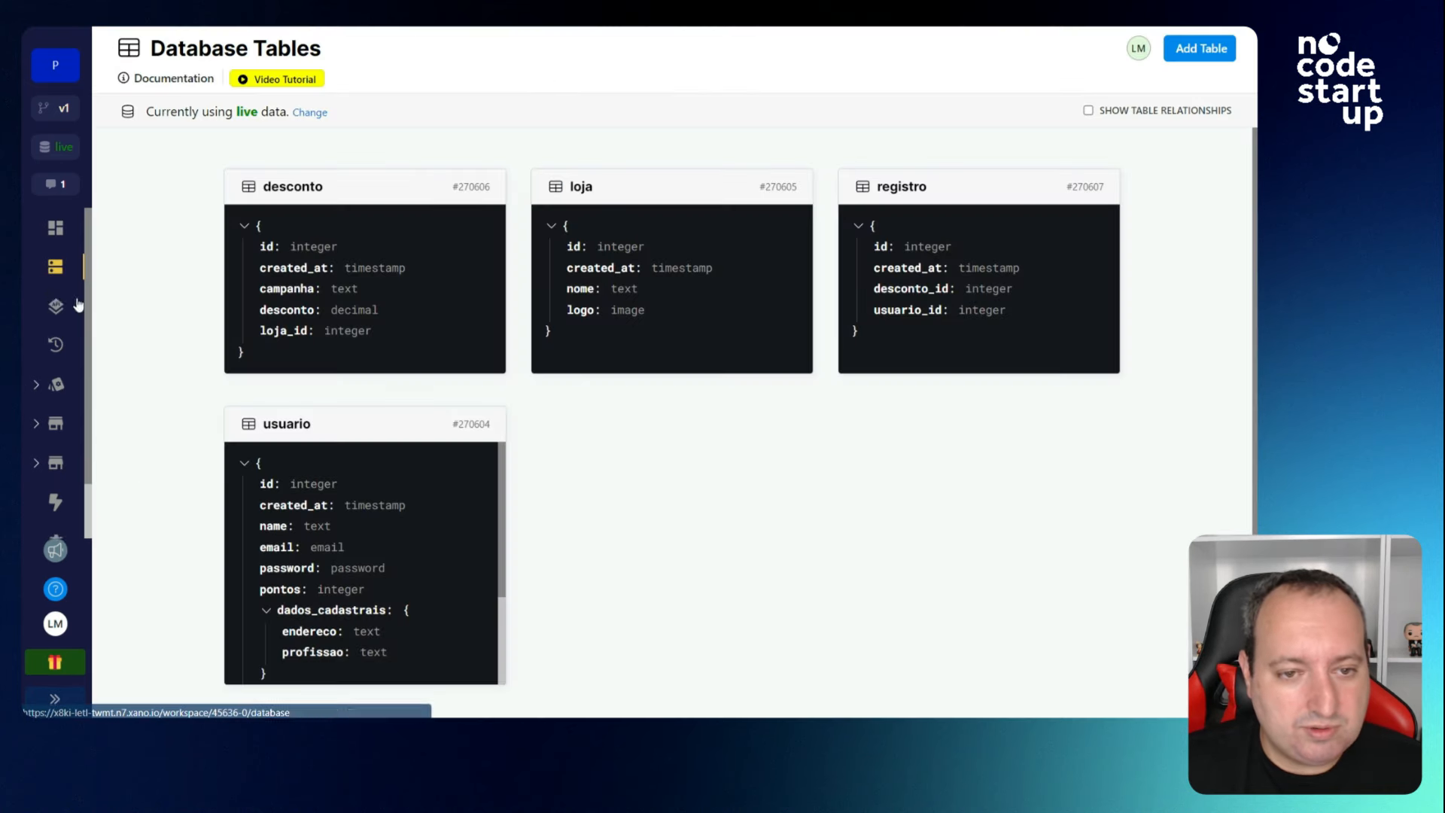
View the desconto table, then open GET /desconto in the Default API group.
left_click(362, 293)
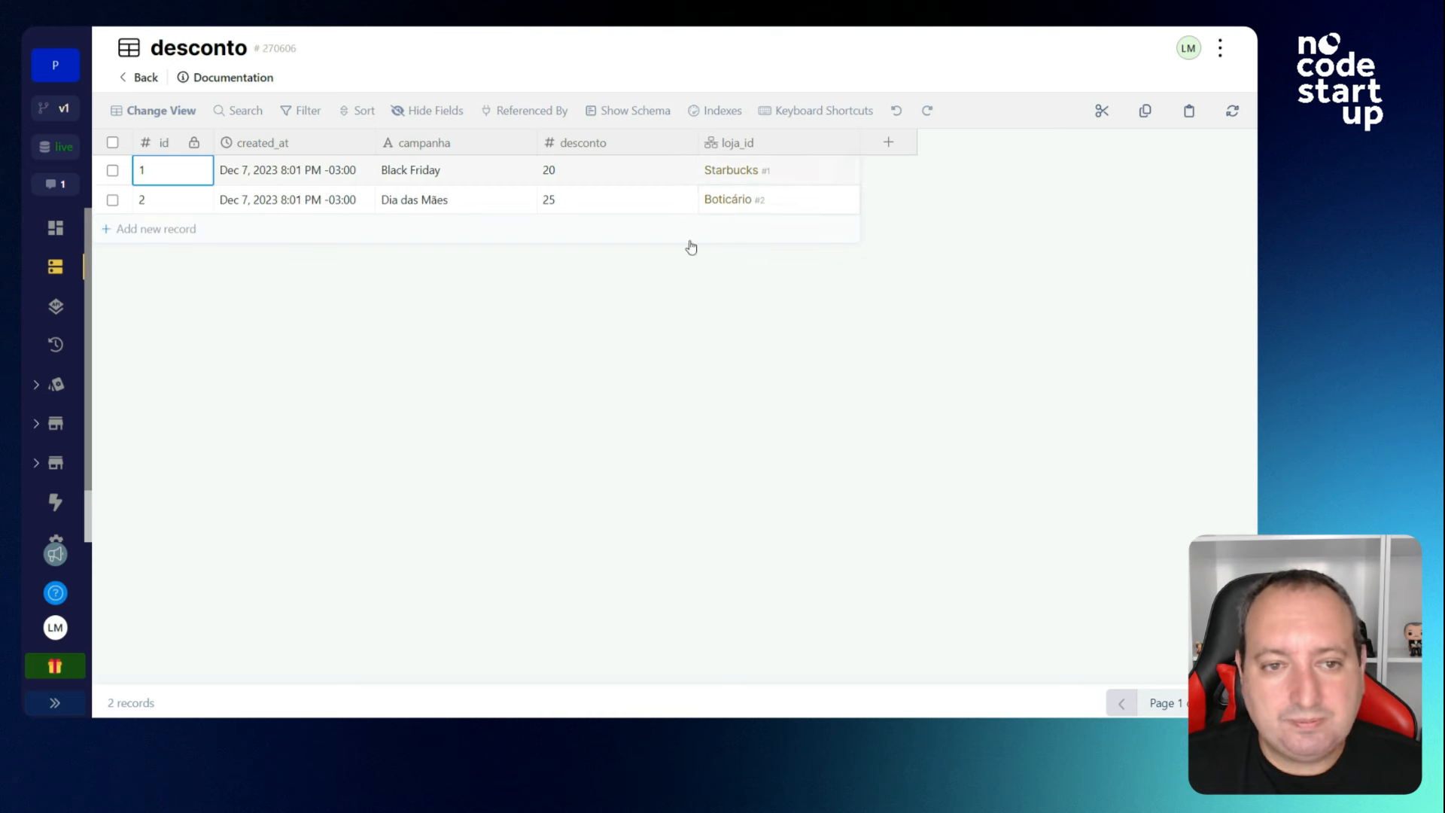
left_click(55, 306)
left_click(339, 281)
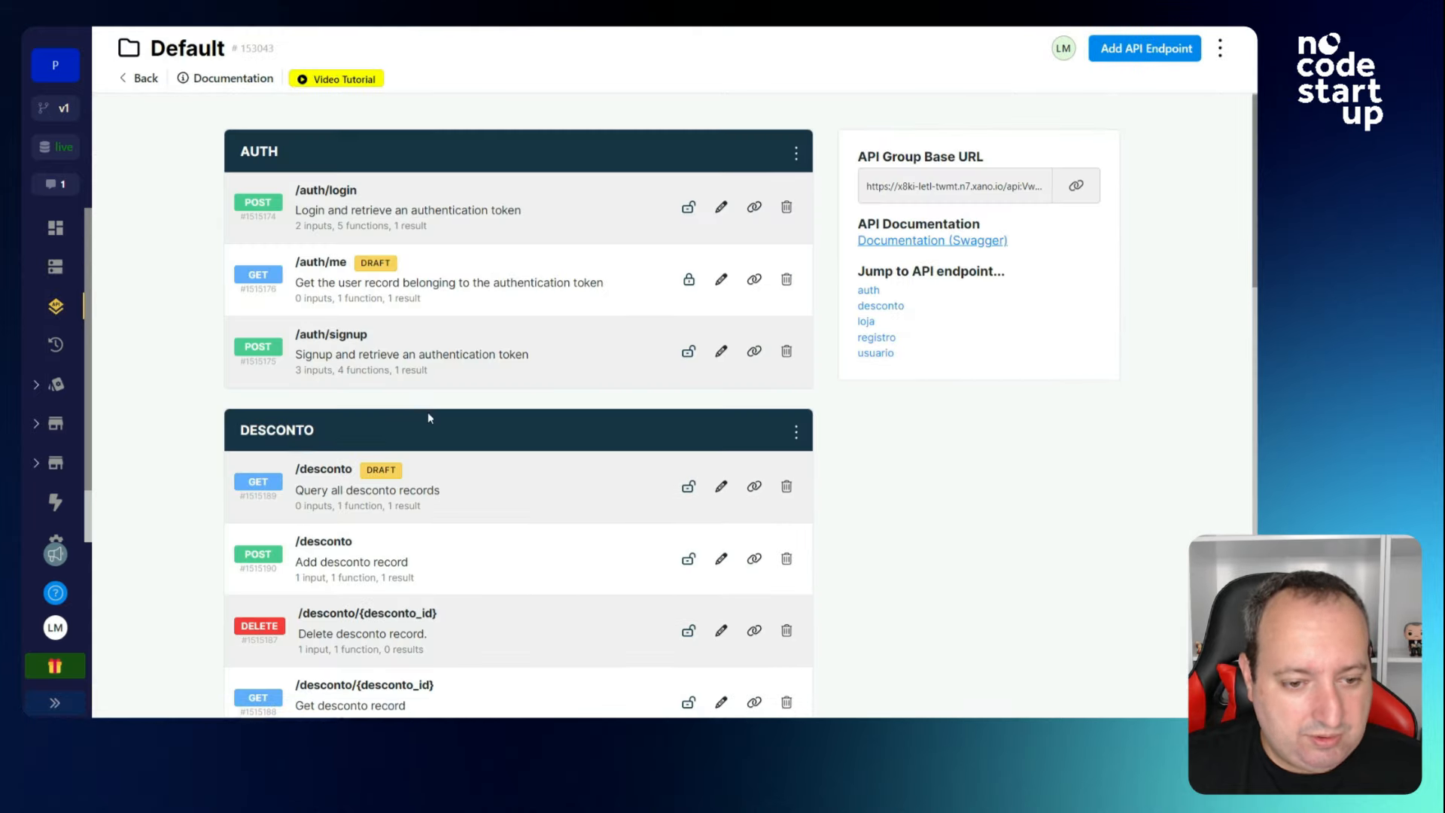
left_click(421, 488)
Run GET /desconto to confirm both discounts return, then open its Query All Records step.
left_click(924, 86)
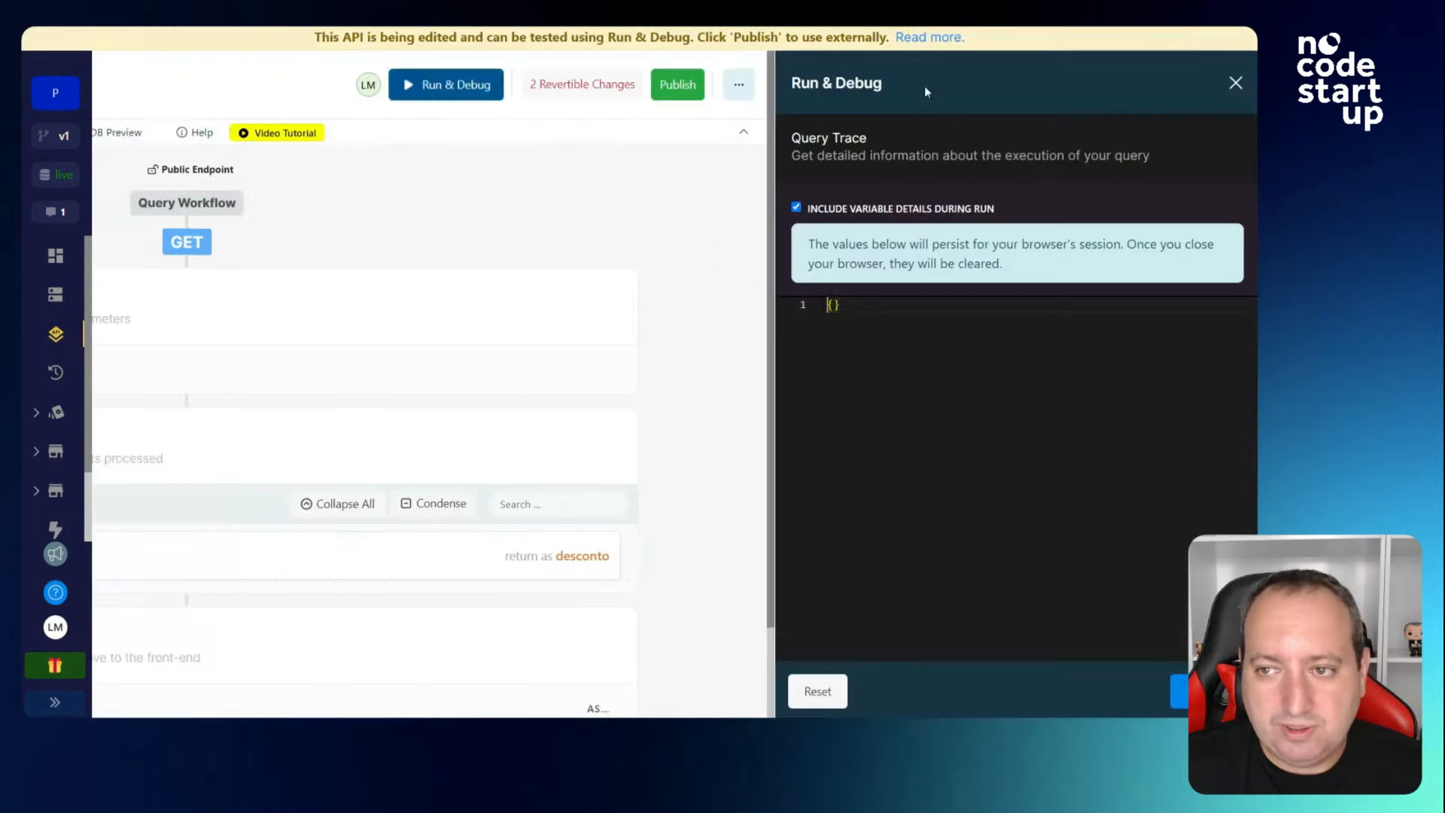
left_click(1183, 682)
scroll(926, 512, "down", 1)
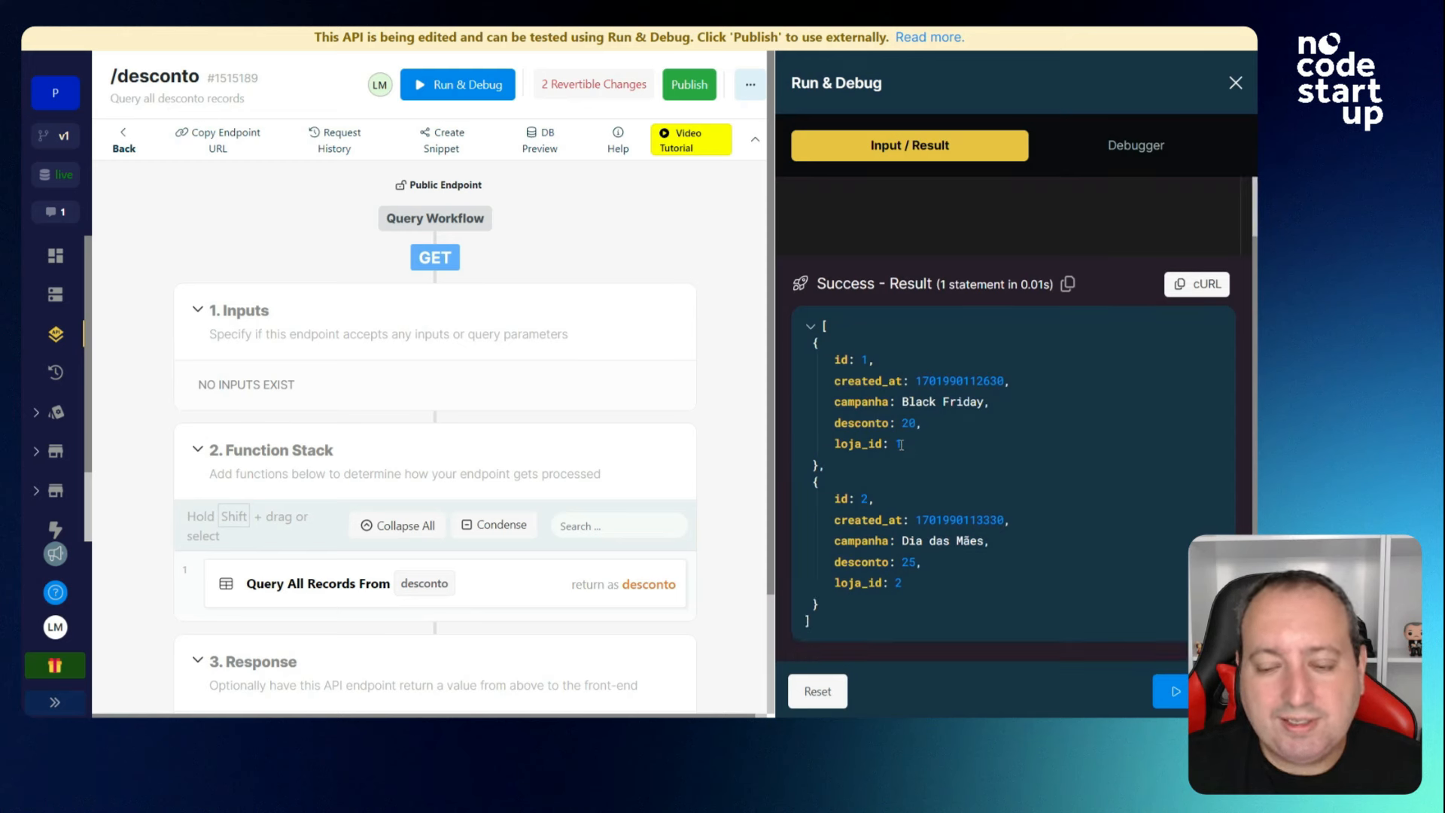
scroll(900, 444, "up", 1)
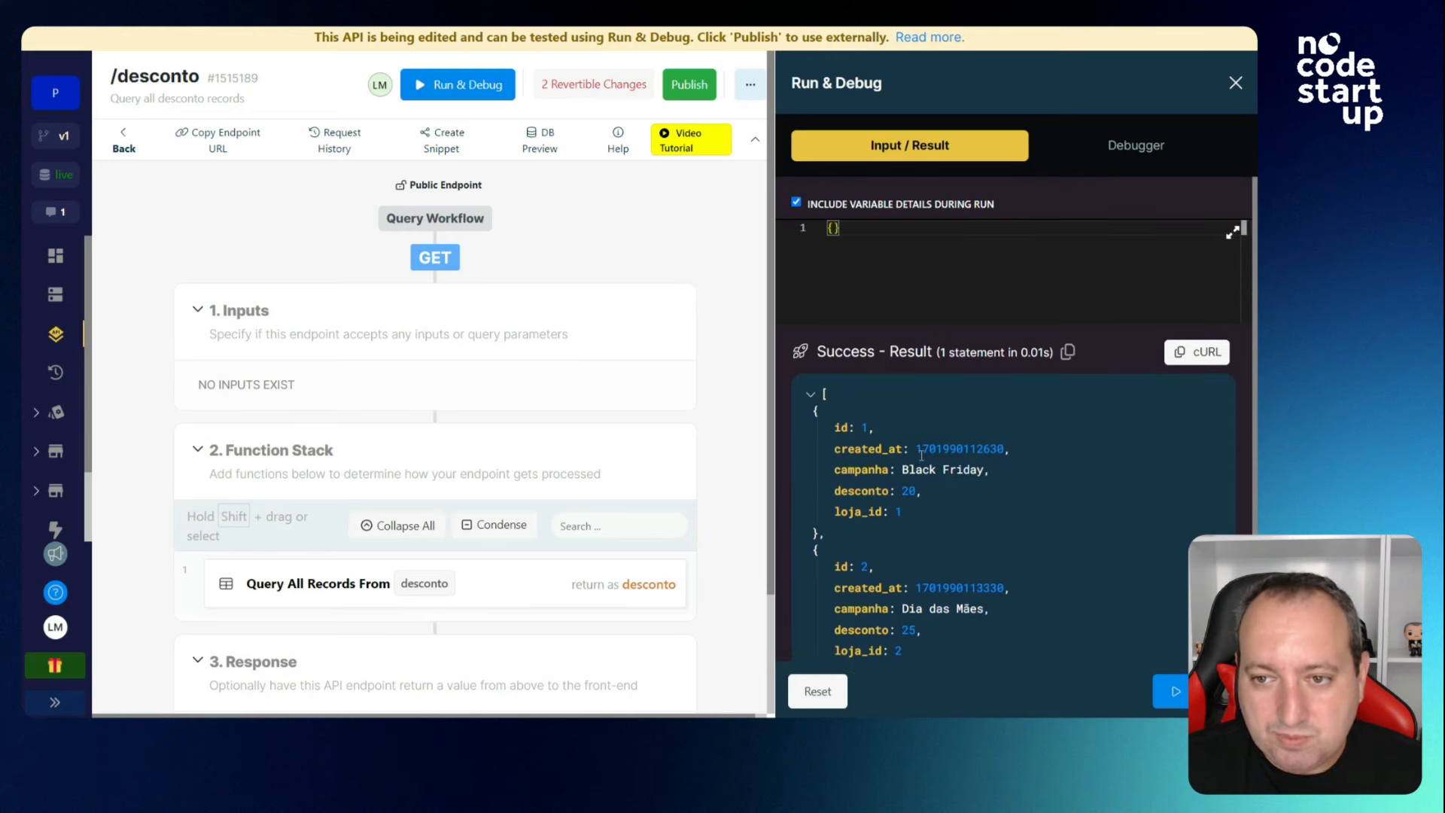
left_click(305, 600)
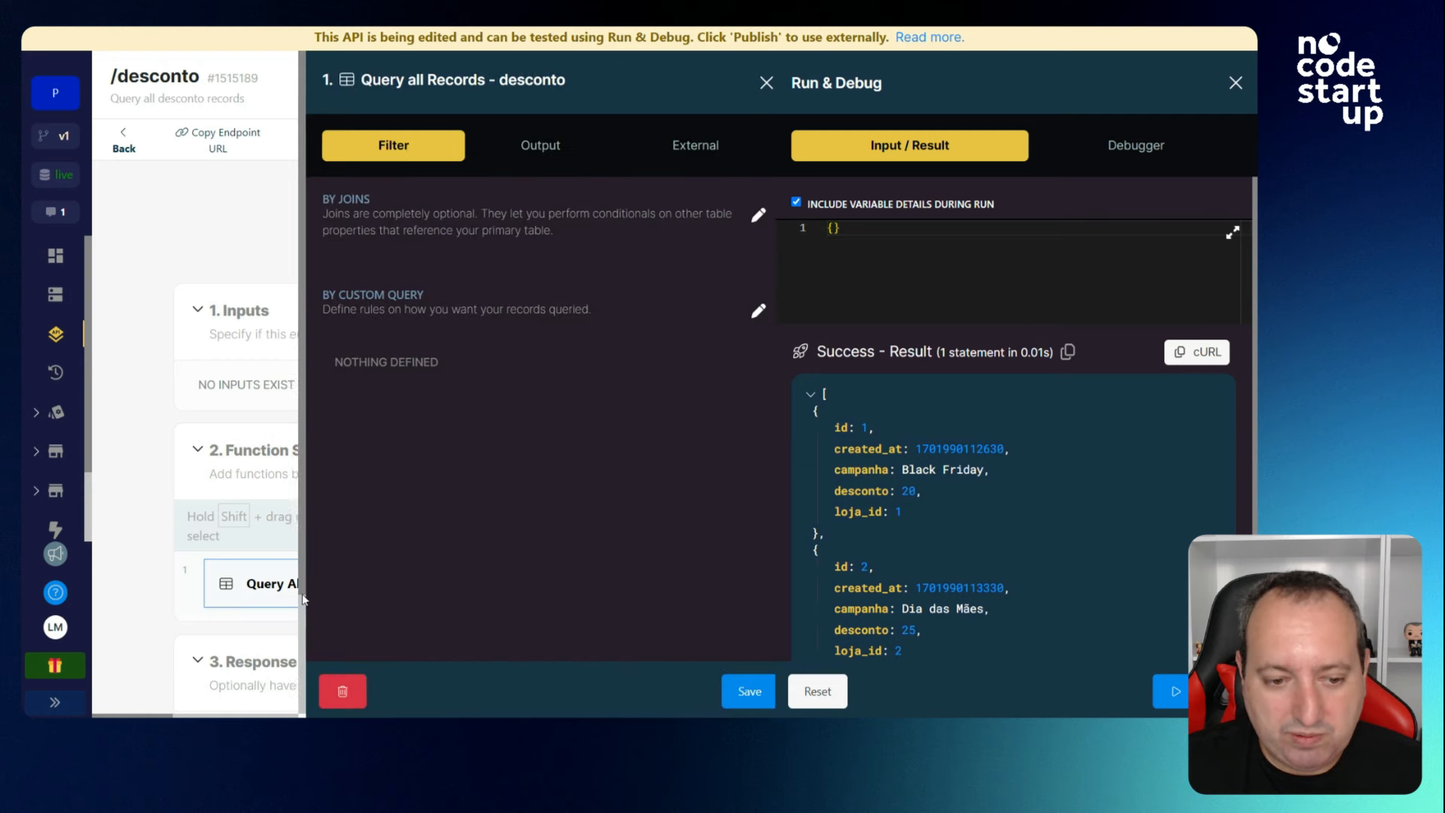
On the query's Output tab, try excluding desconto, loja_id and id from the response, then discard it.
left_click(1235, 84)
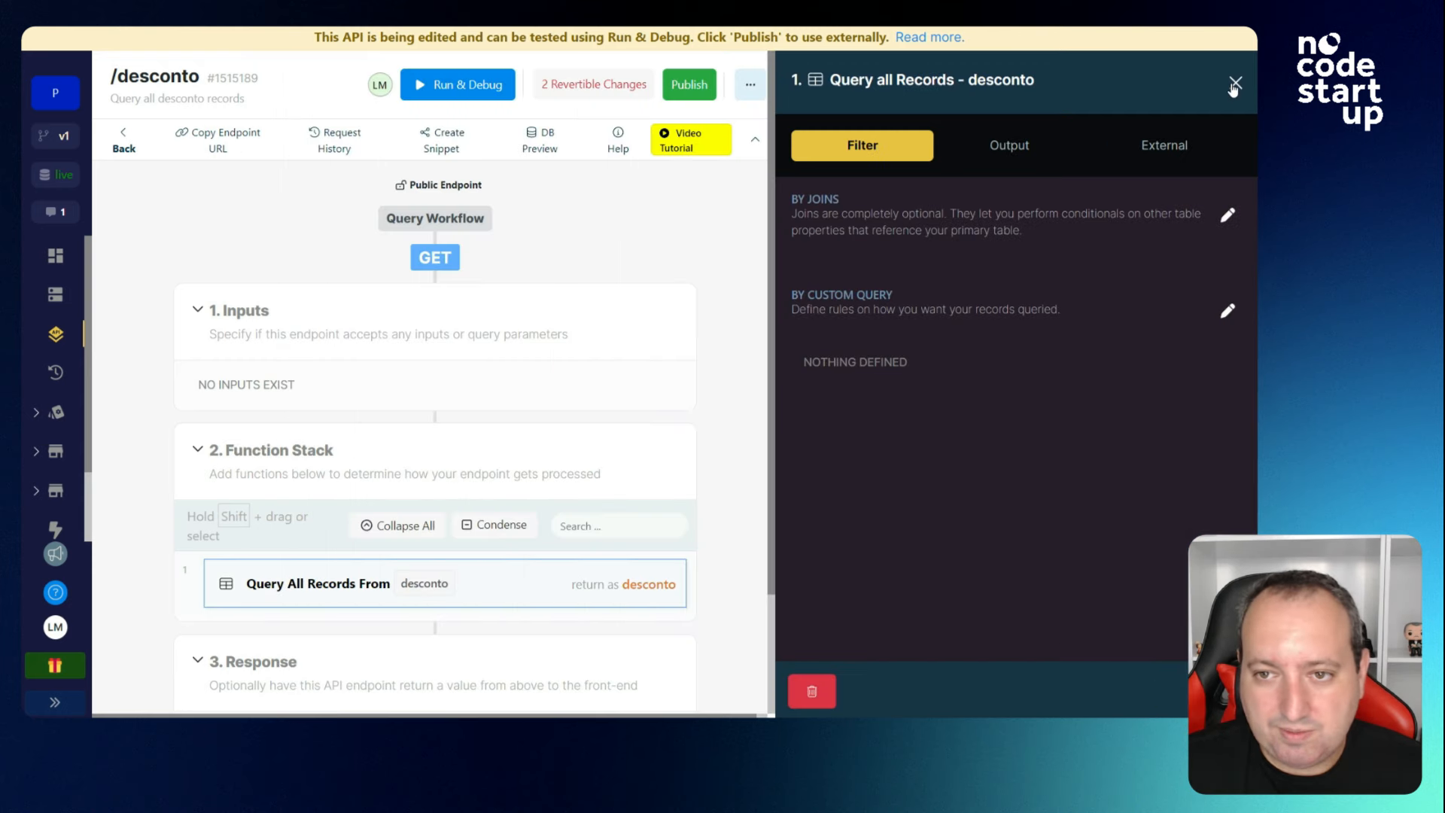
left_click(1010, 150)
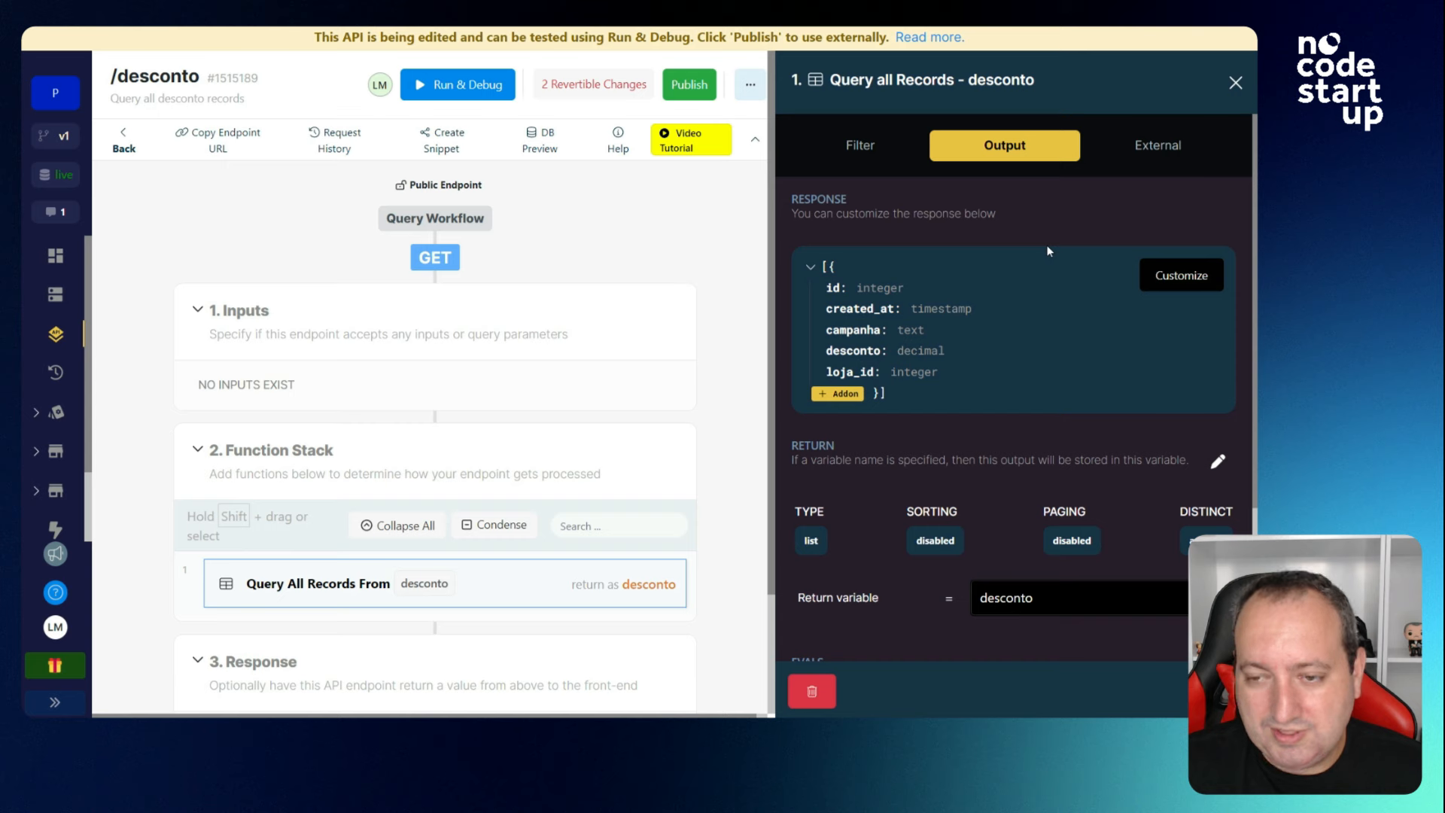
left_click(1167, 281)
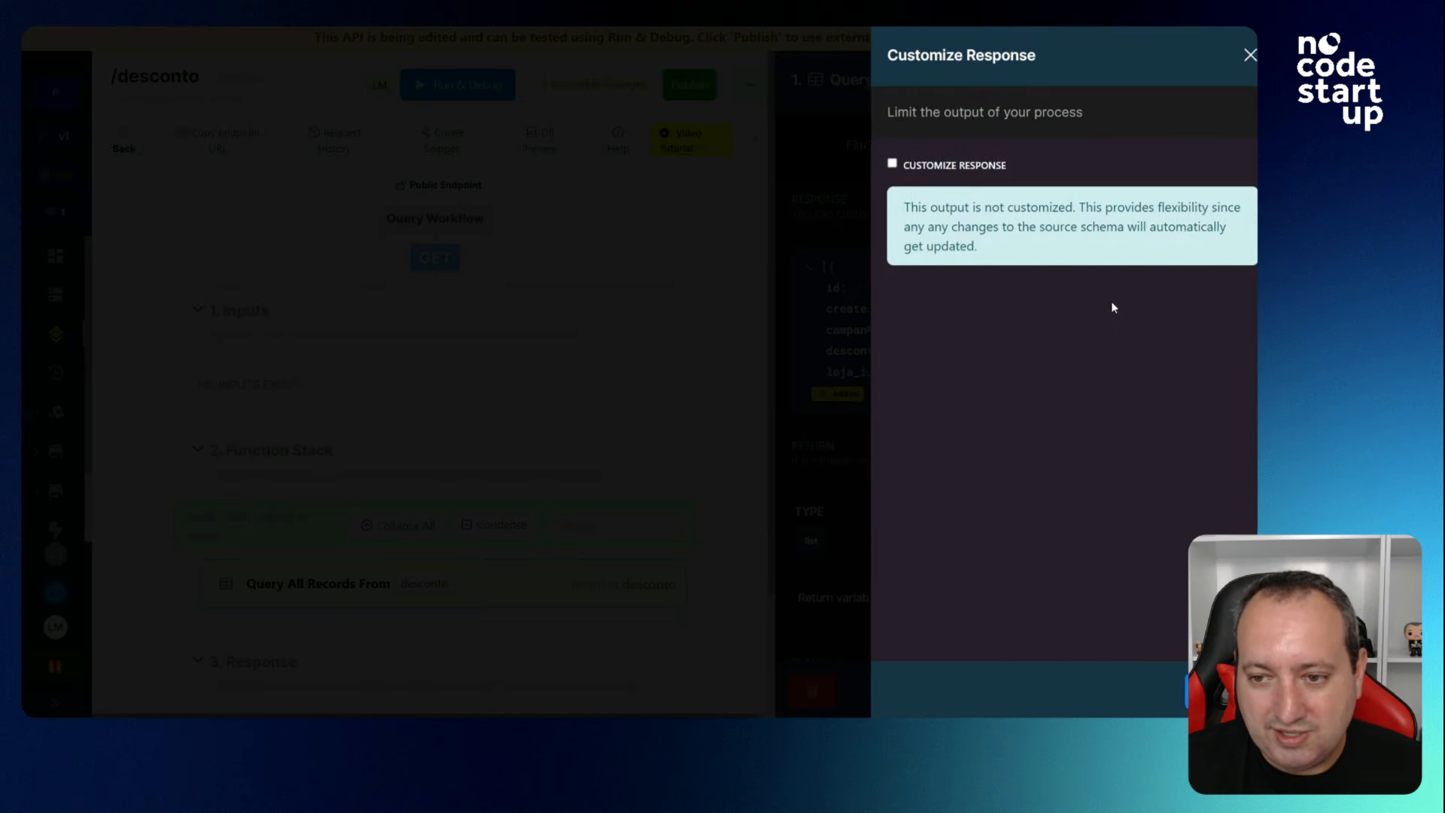
left_click(877, 164)
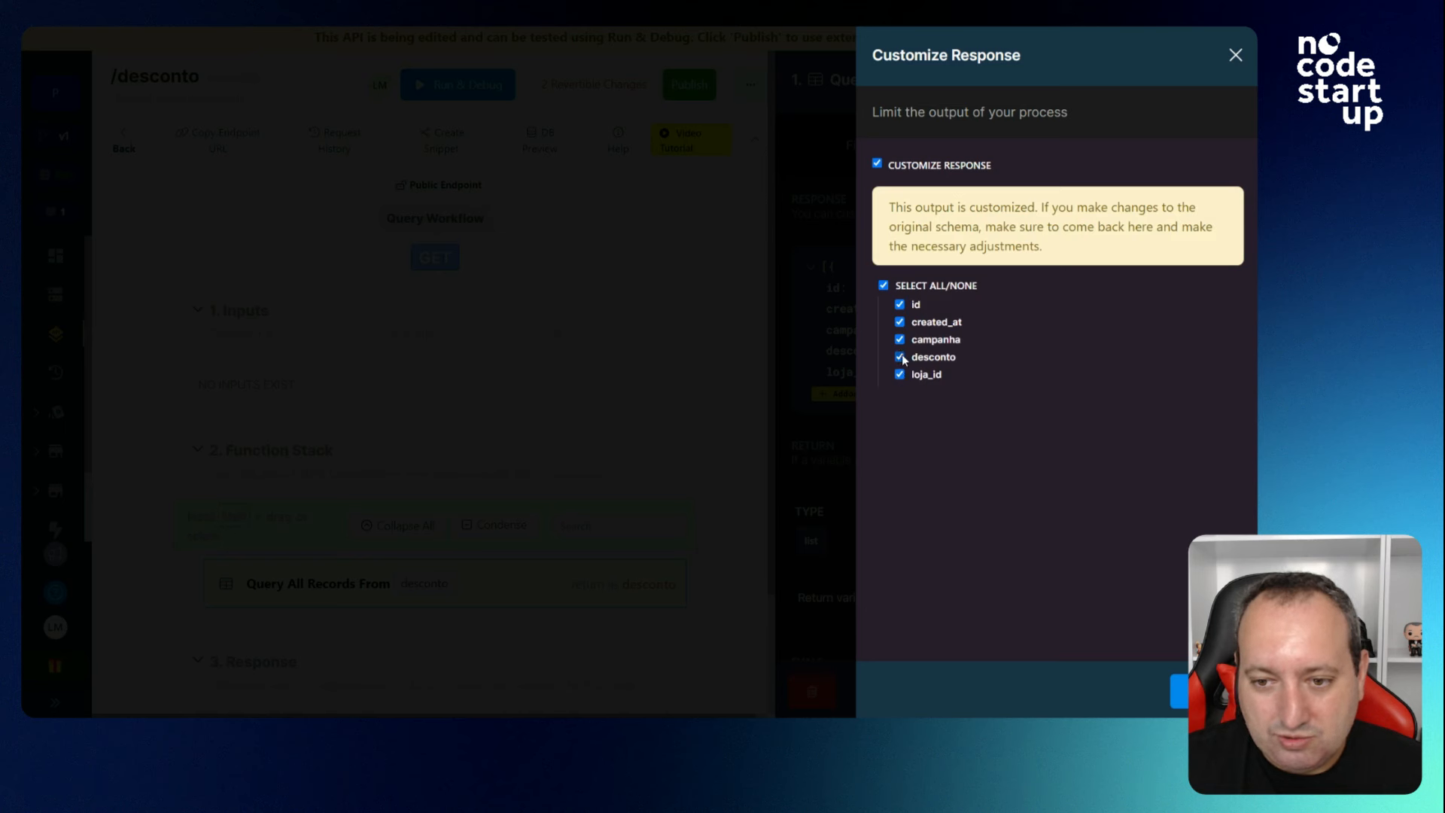
left_click(900, 358)
left_click(900, 375)
left_click(899, 305)
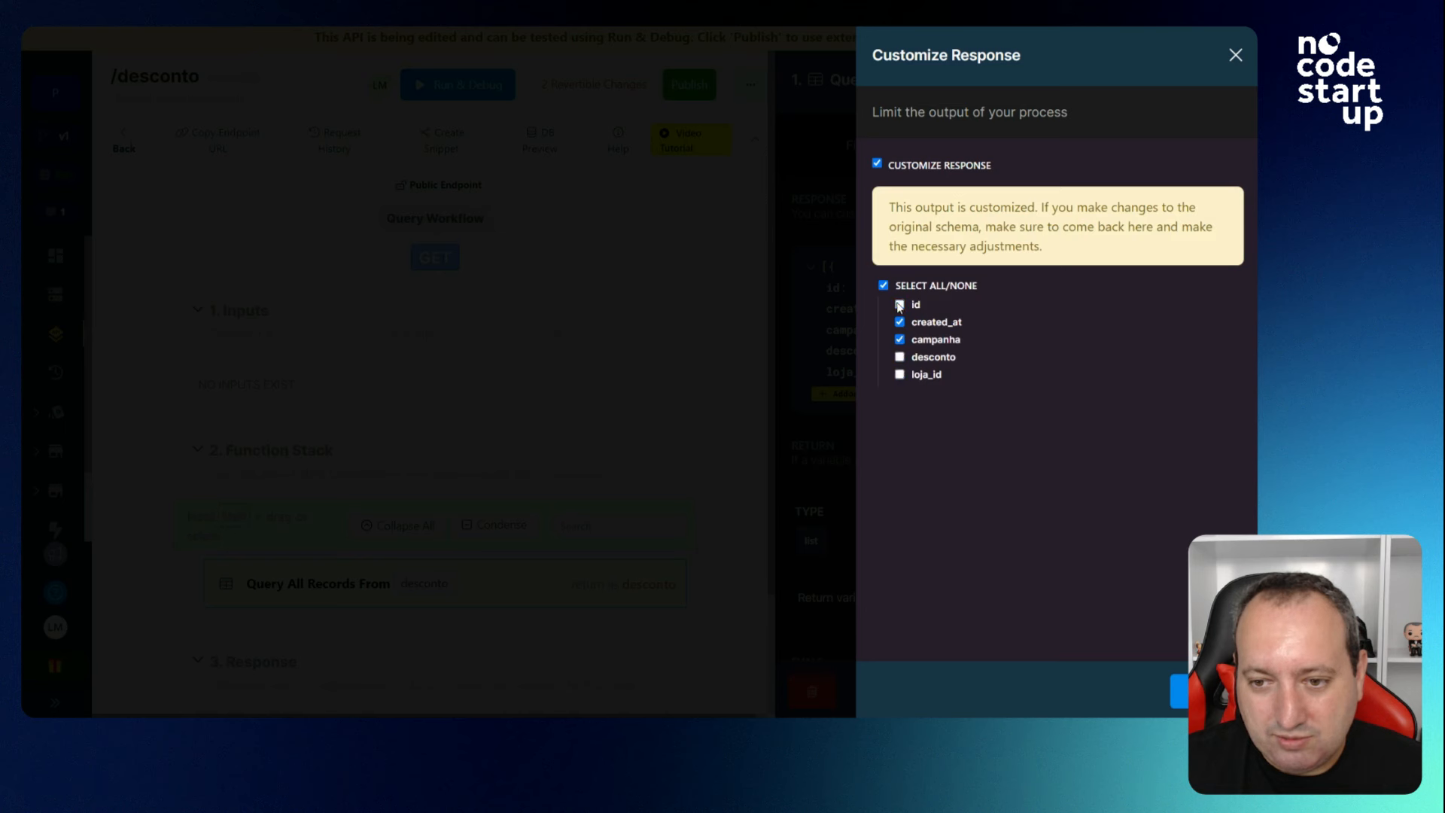
left_click(1234, 55)
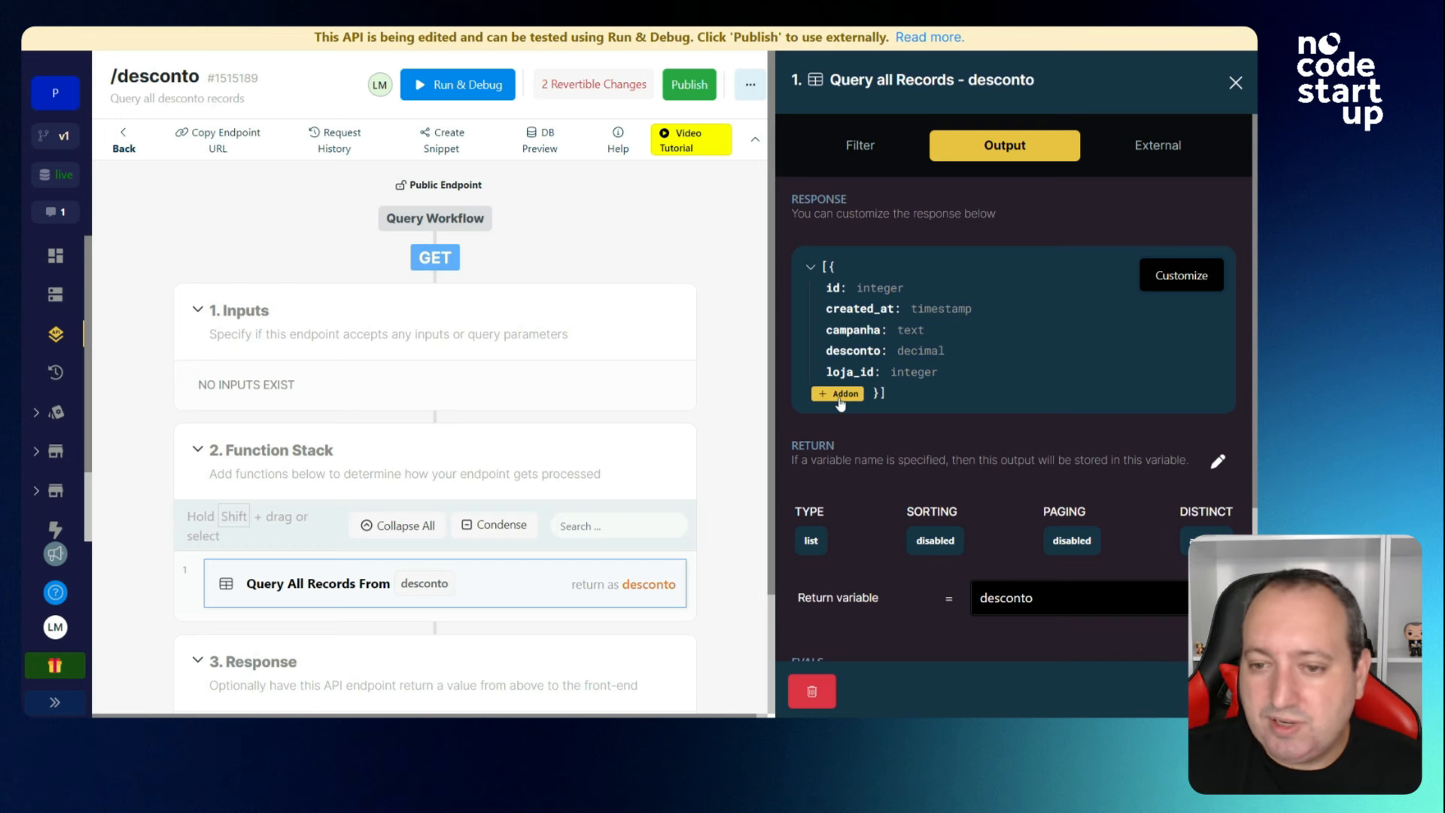
left_click(840, 397)
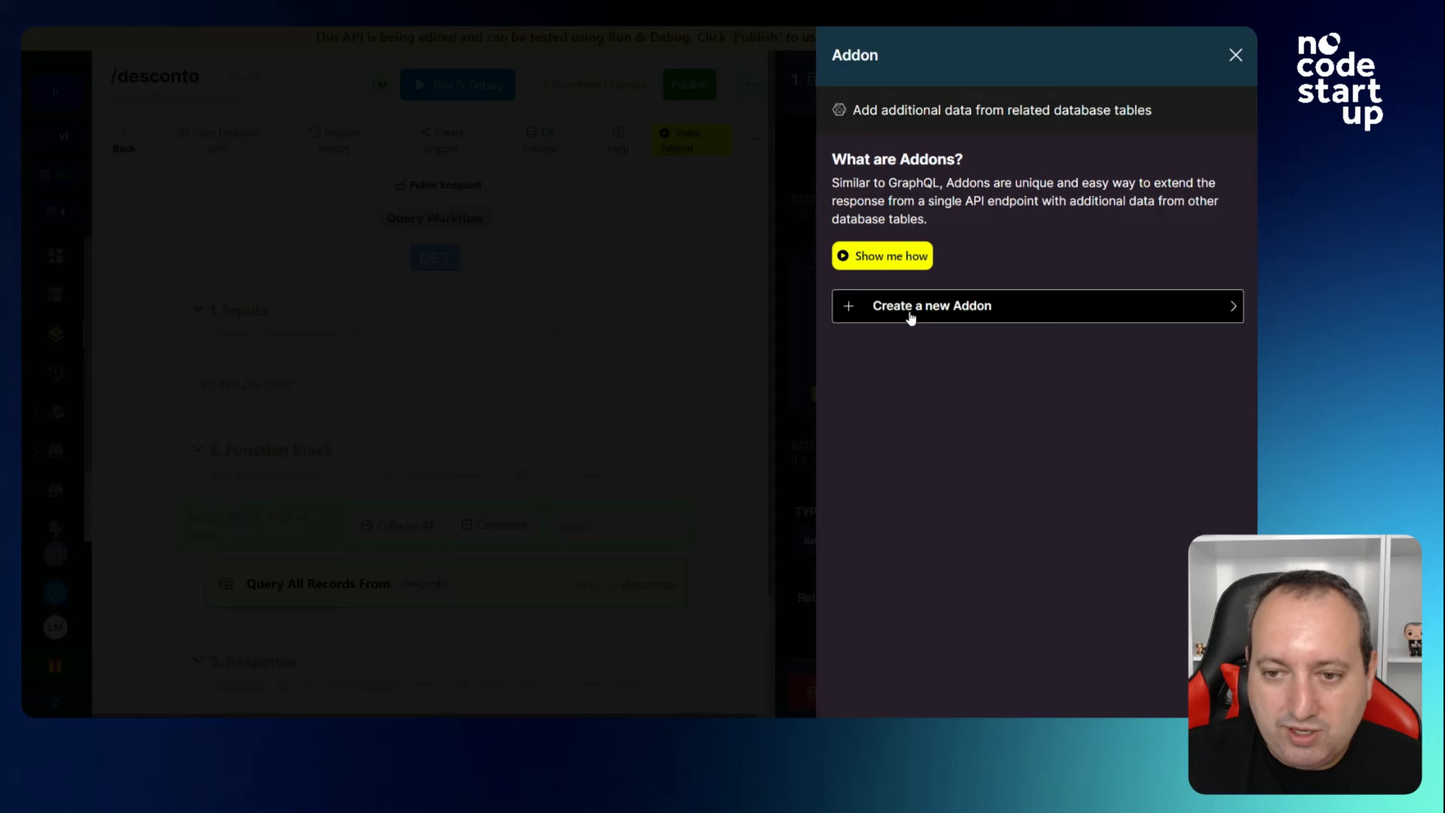
Create a single-item loja addon mapped on loja.id, named loja_do_desconto.
left_click(912, 316)
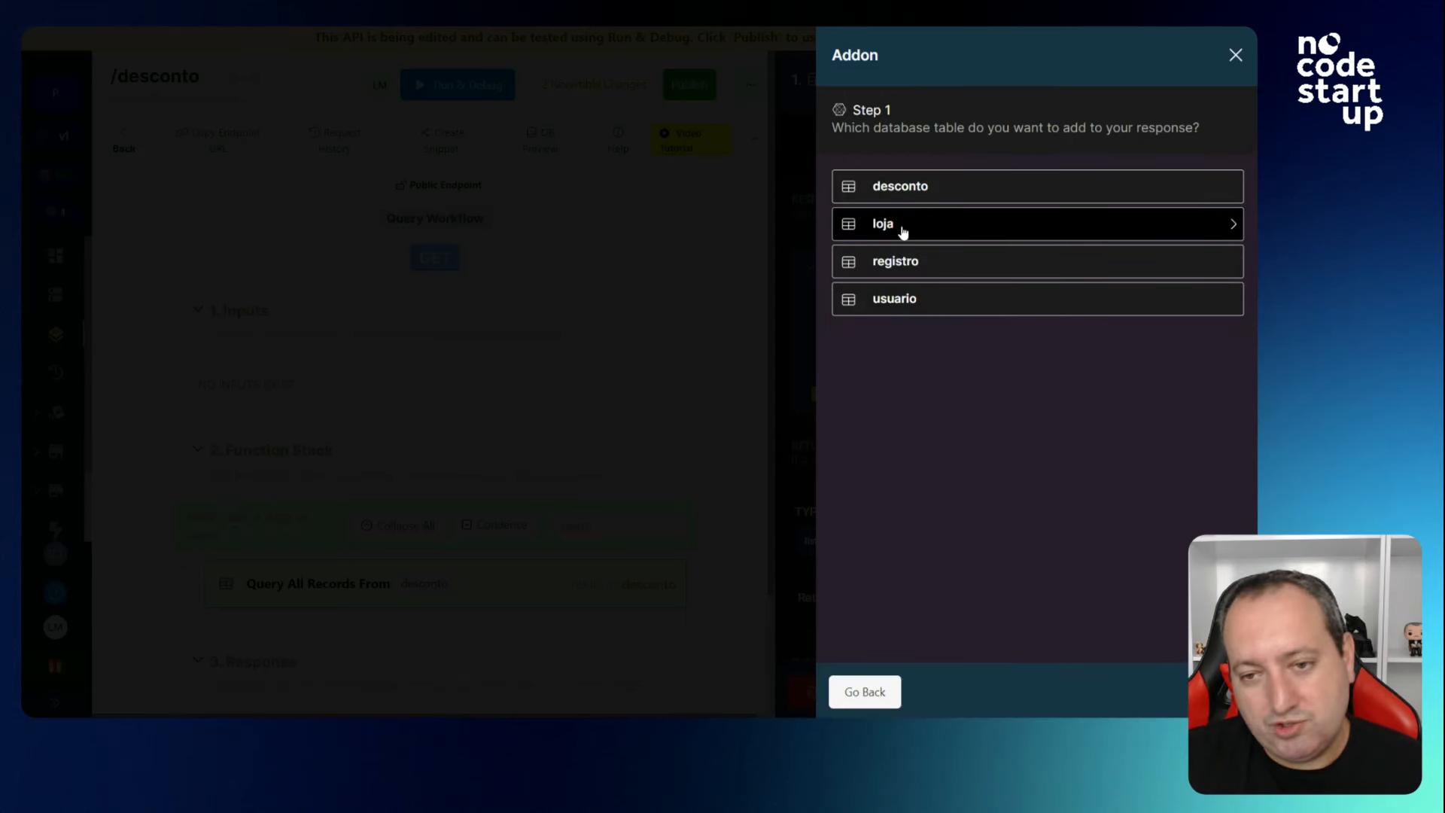
left_click(903, 233)
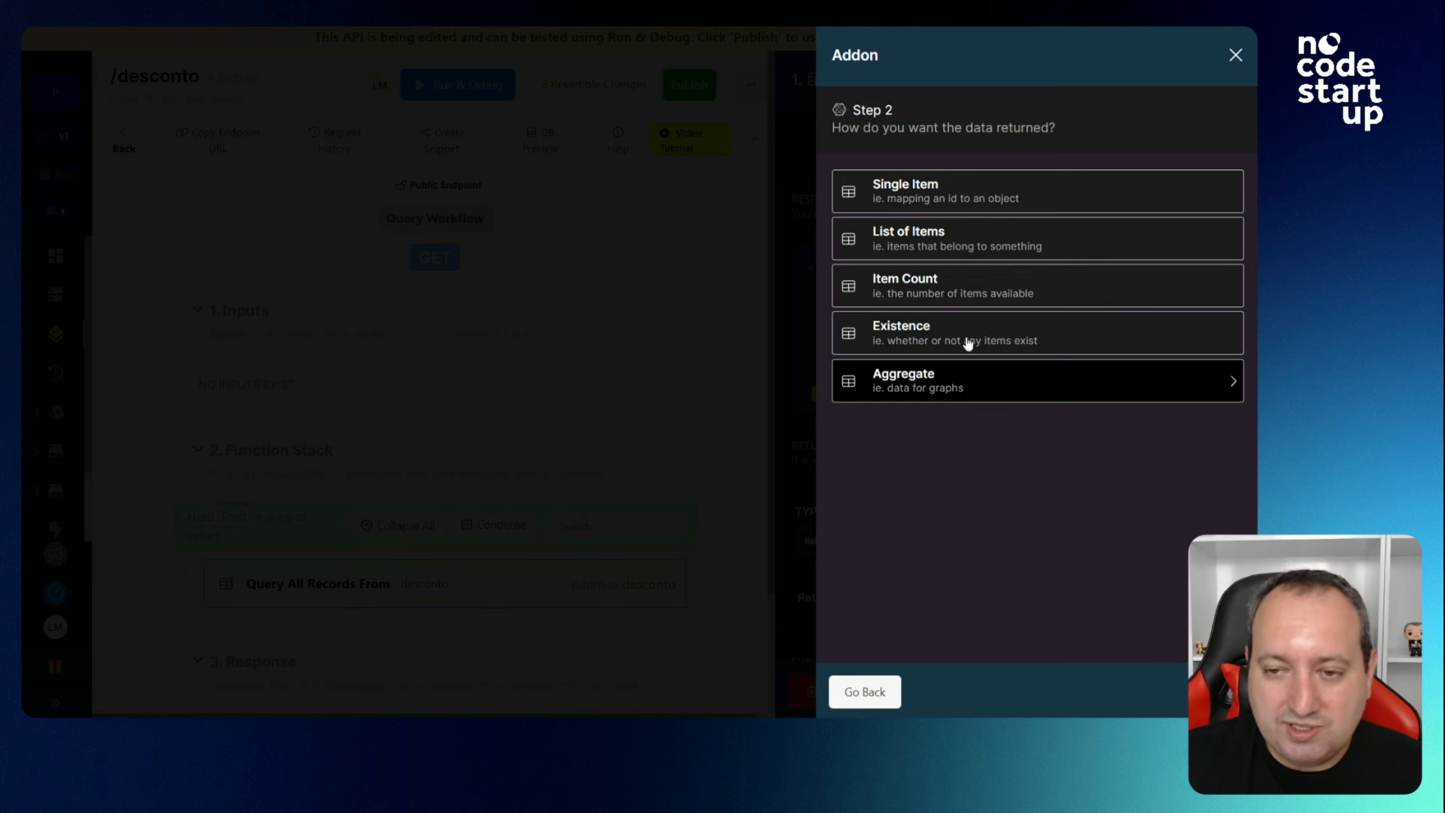
left_click(959, 193)
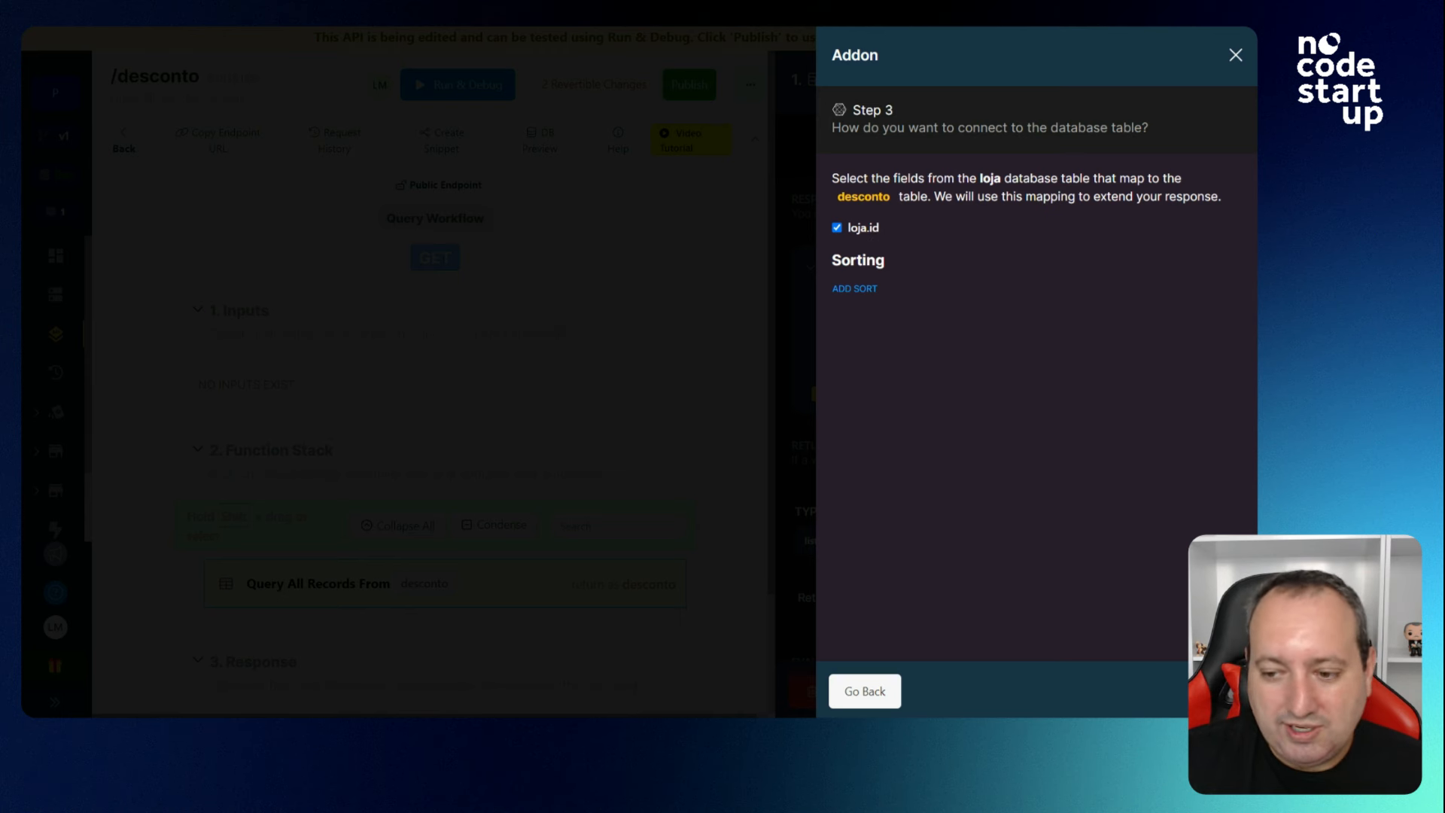
left_click(1214, 691)
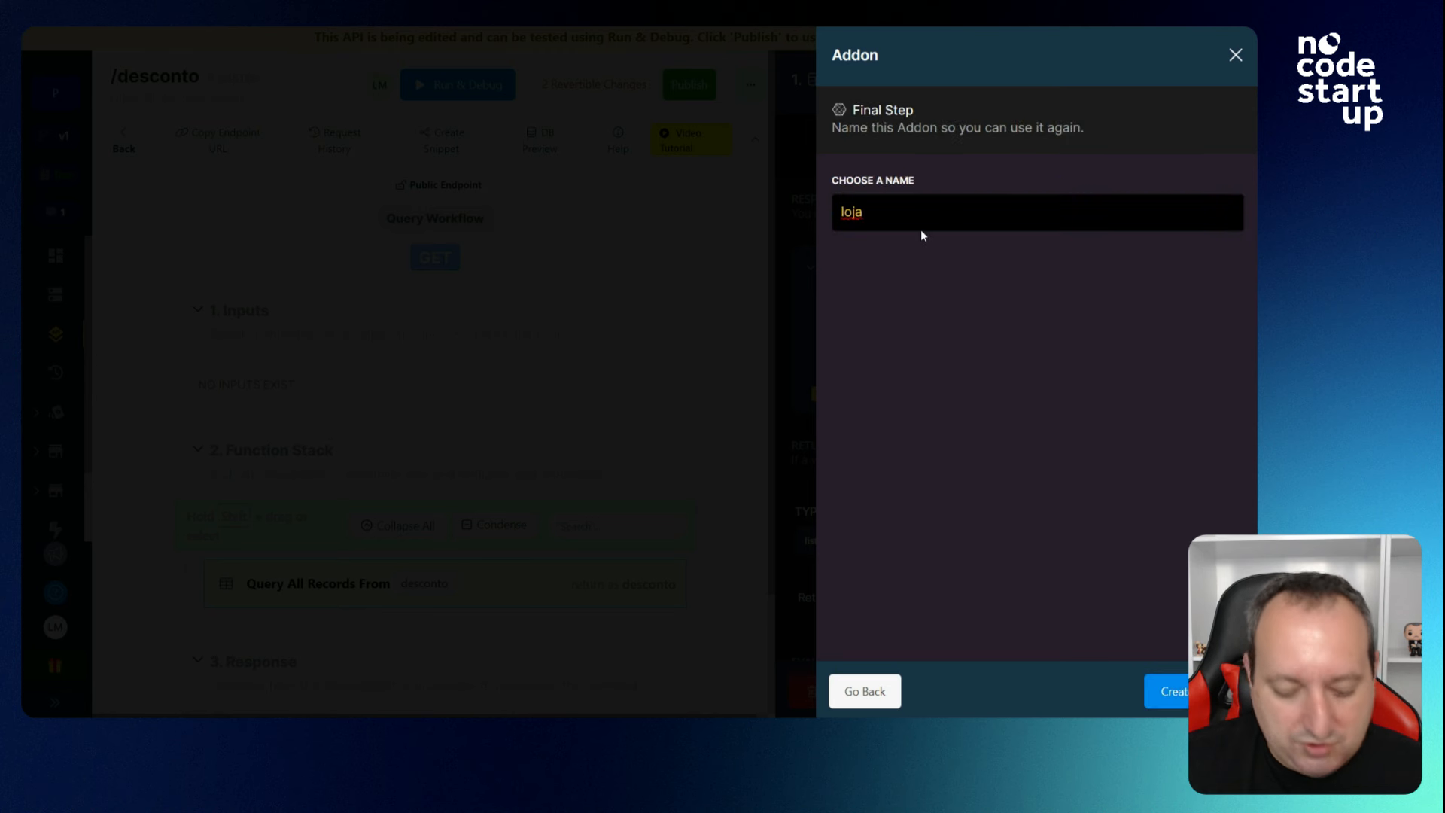
type("_do_desconto")
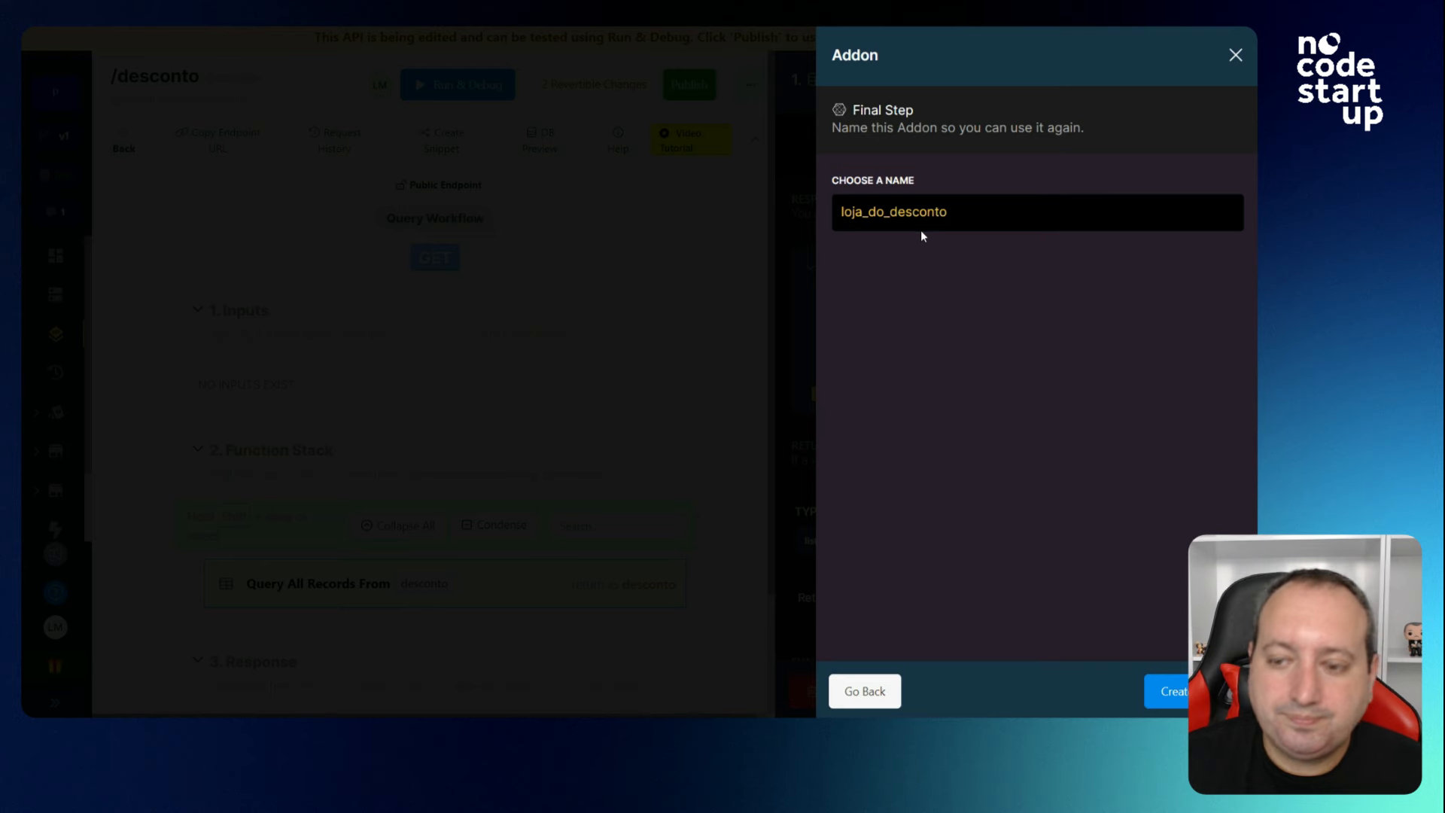
left_click(1182, 690)
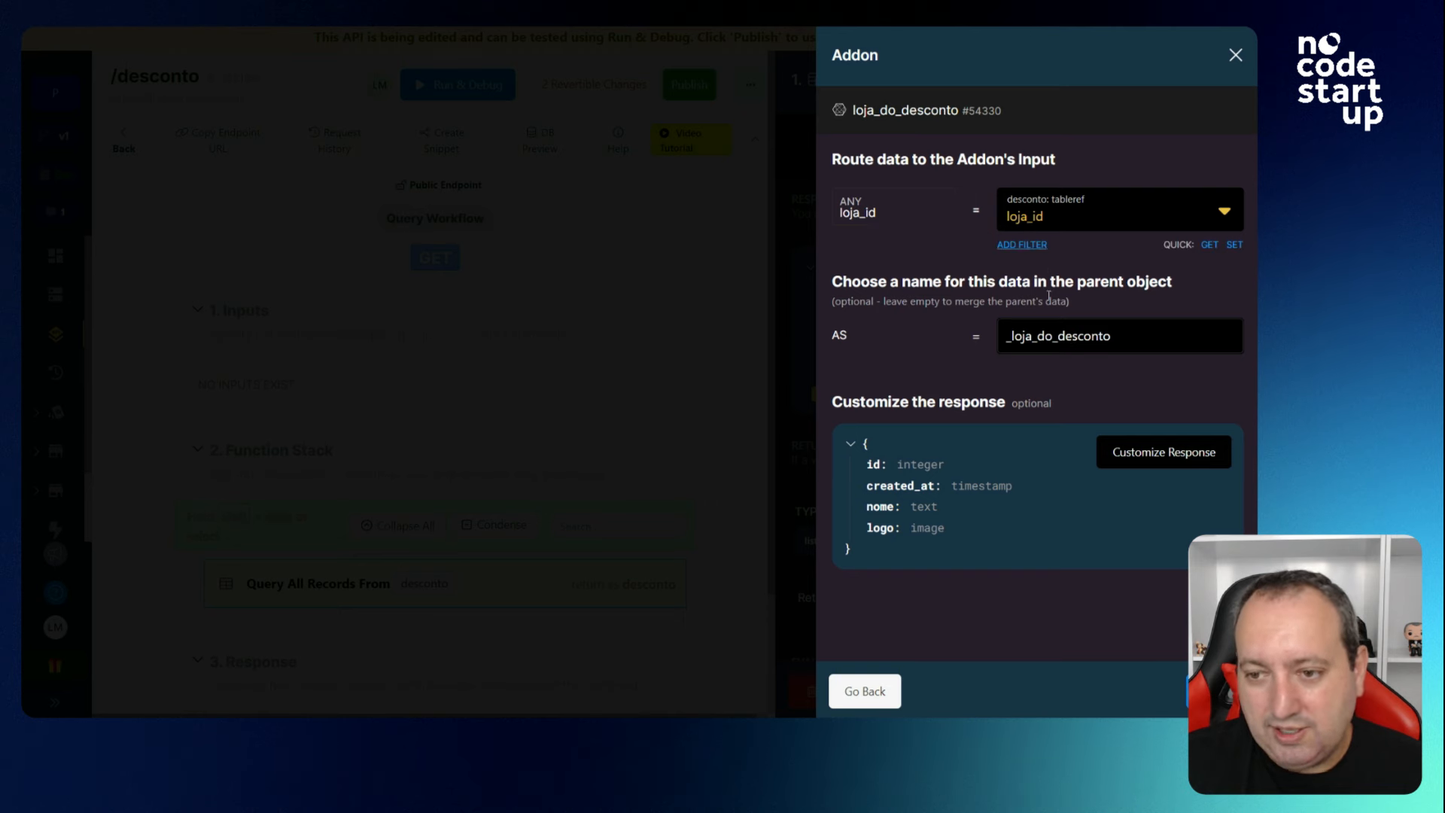
Limit the loja_do_desconto addon's response to id and nome, dropping logo and created_at.
left_click(1129, 454)
left_click(877, 164)
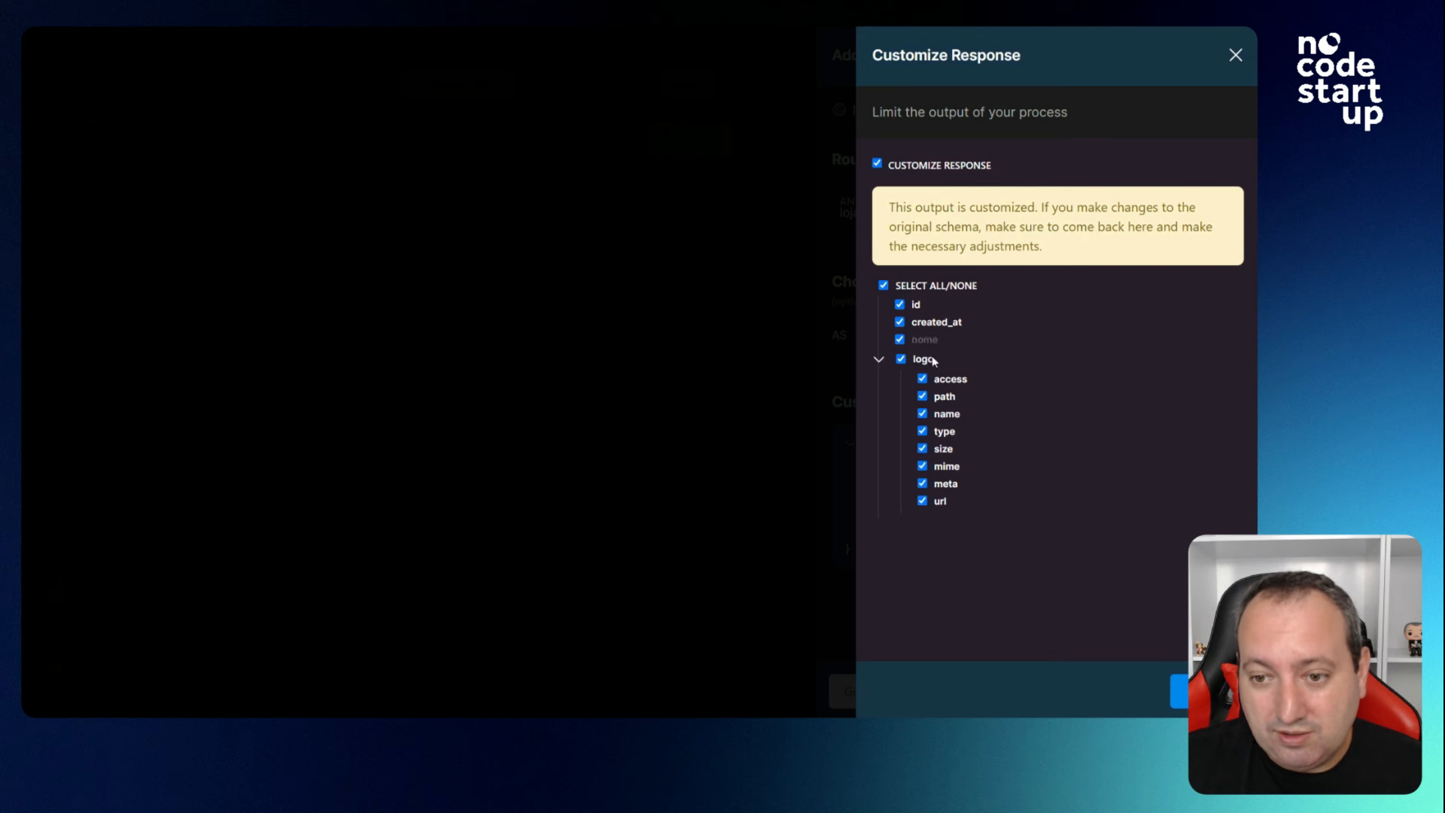
left_click(901, 359)
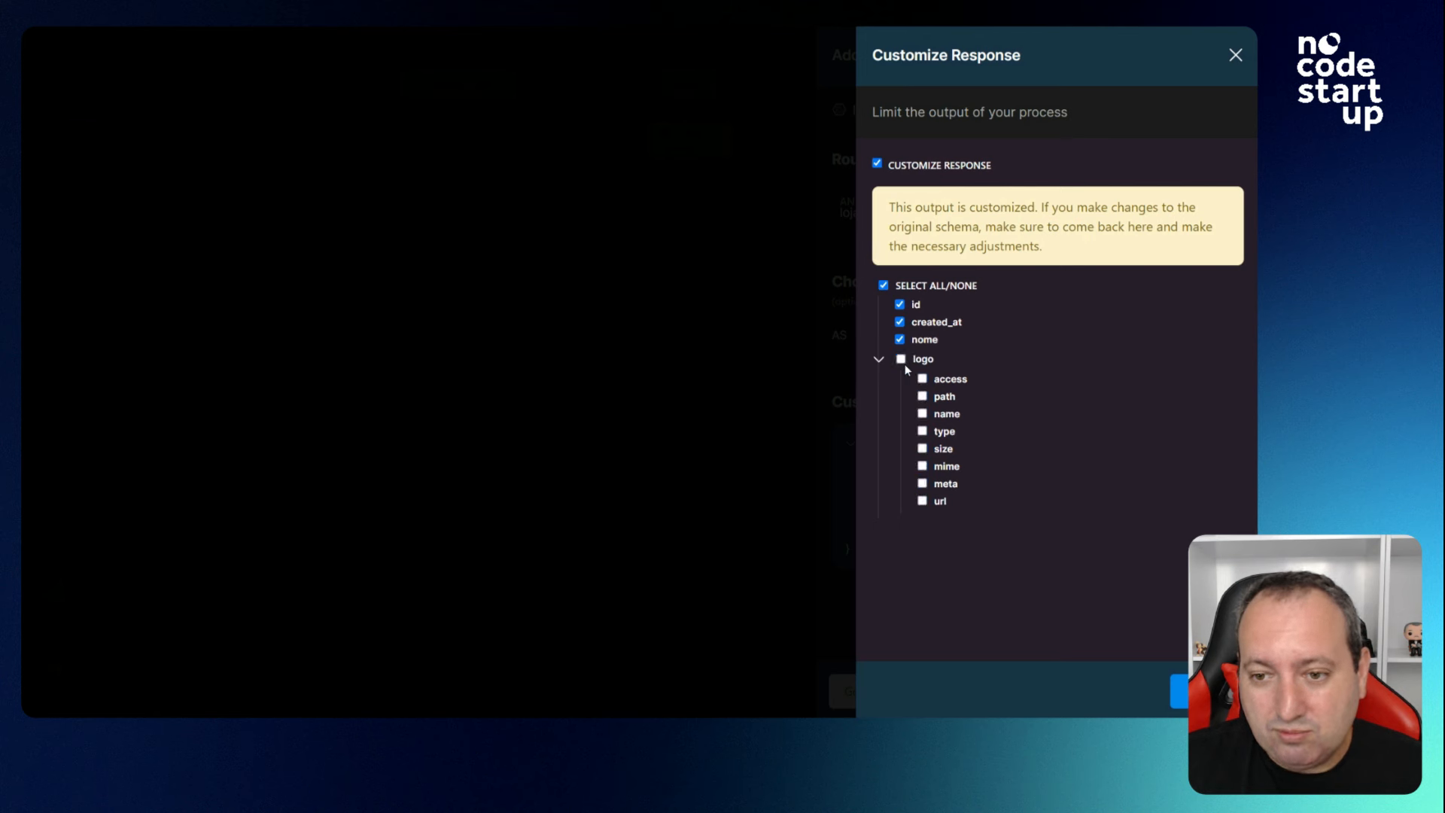
left_click(899, 322)
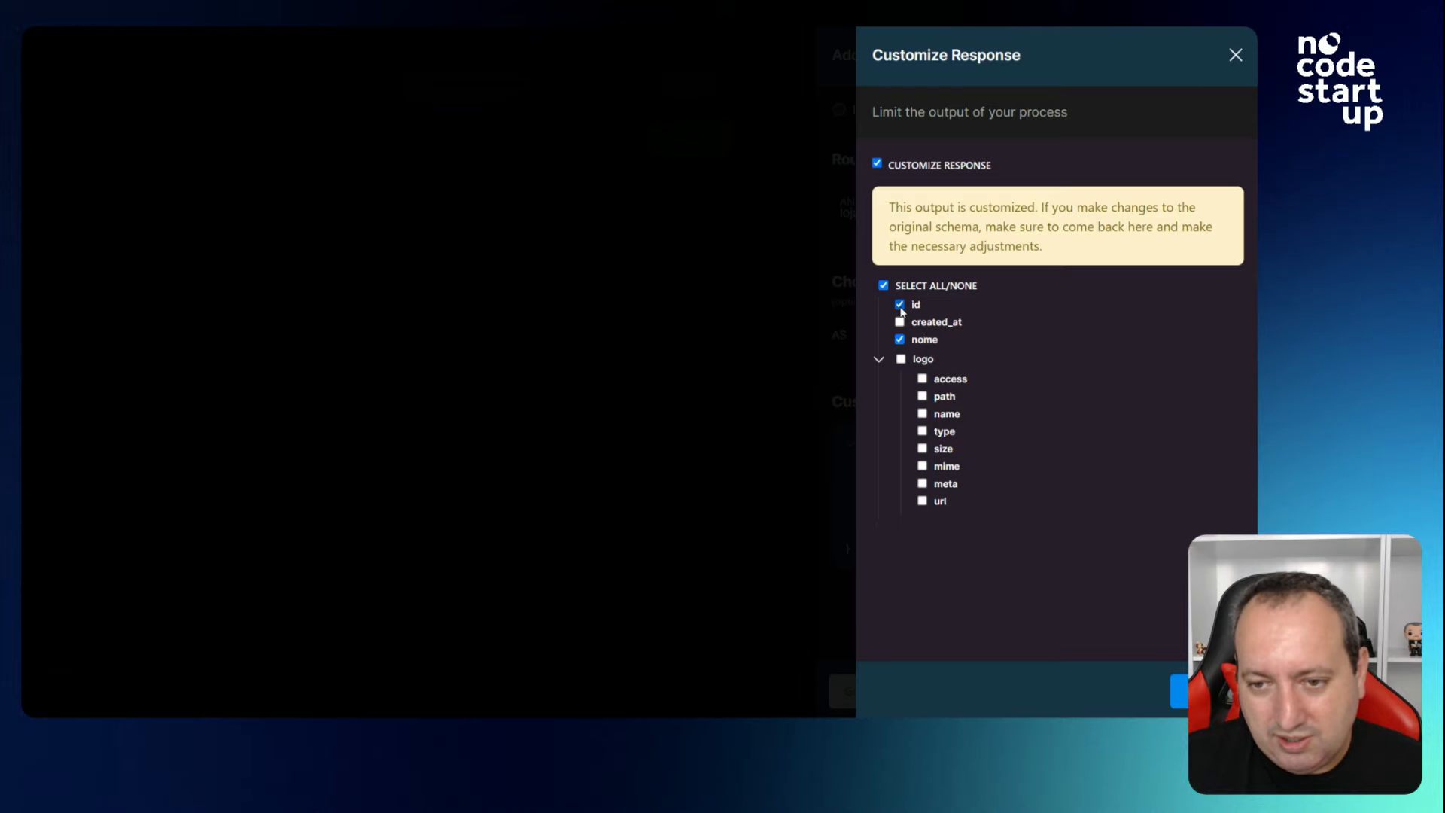
left_click(1179, 689)
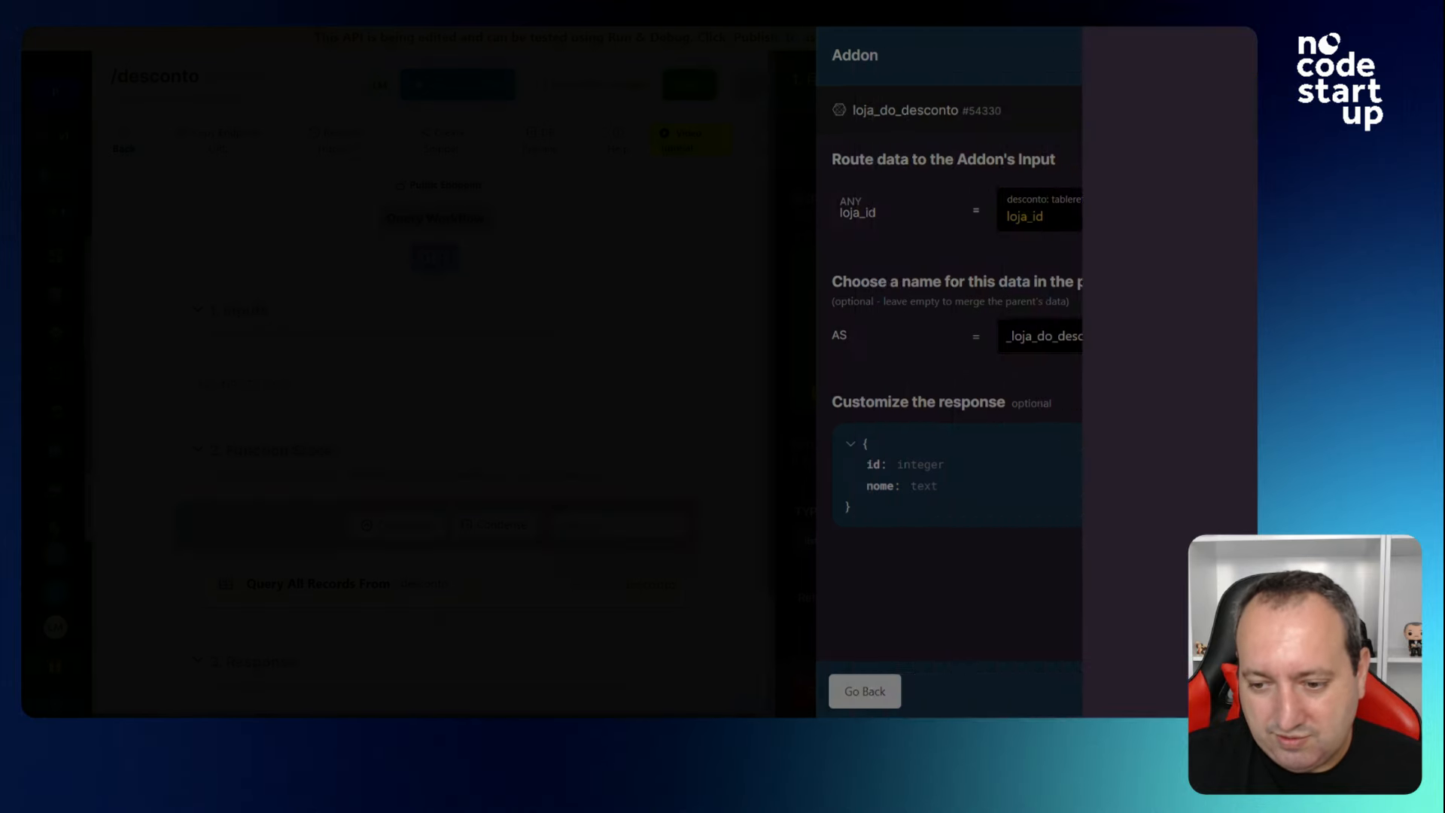
left_click(1207, 691)
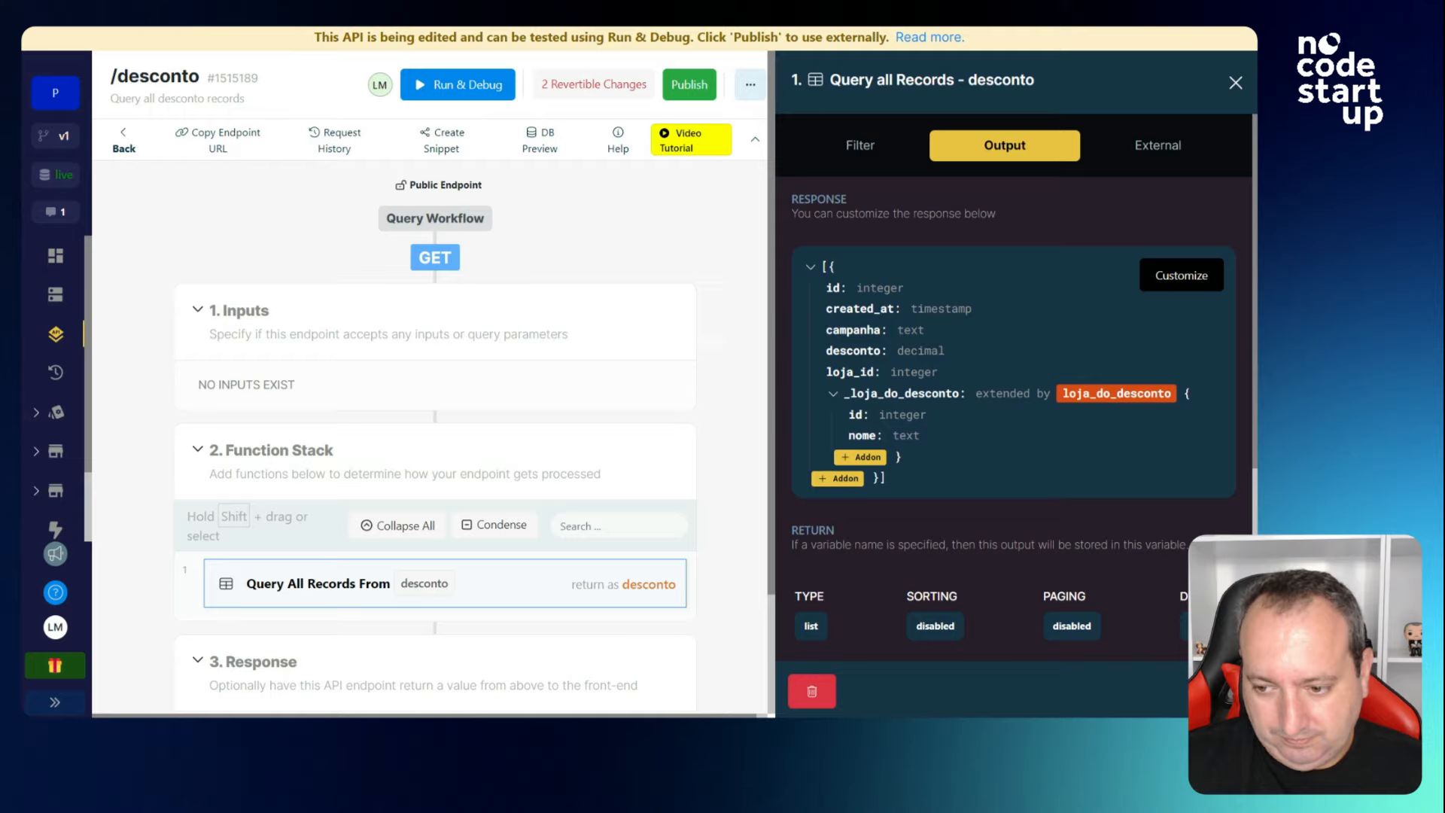
left_click(1206, 691)
left_click(944, 96)
Run /desconto to see each discount's nested store, Starbucks and Boticário, then close the results.
left_click(1207, 691)
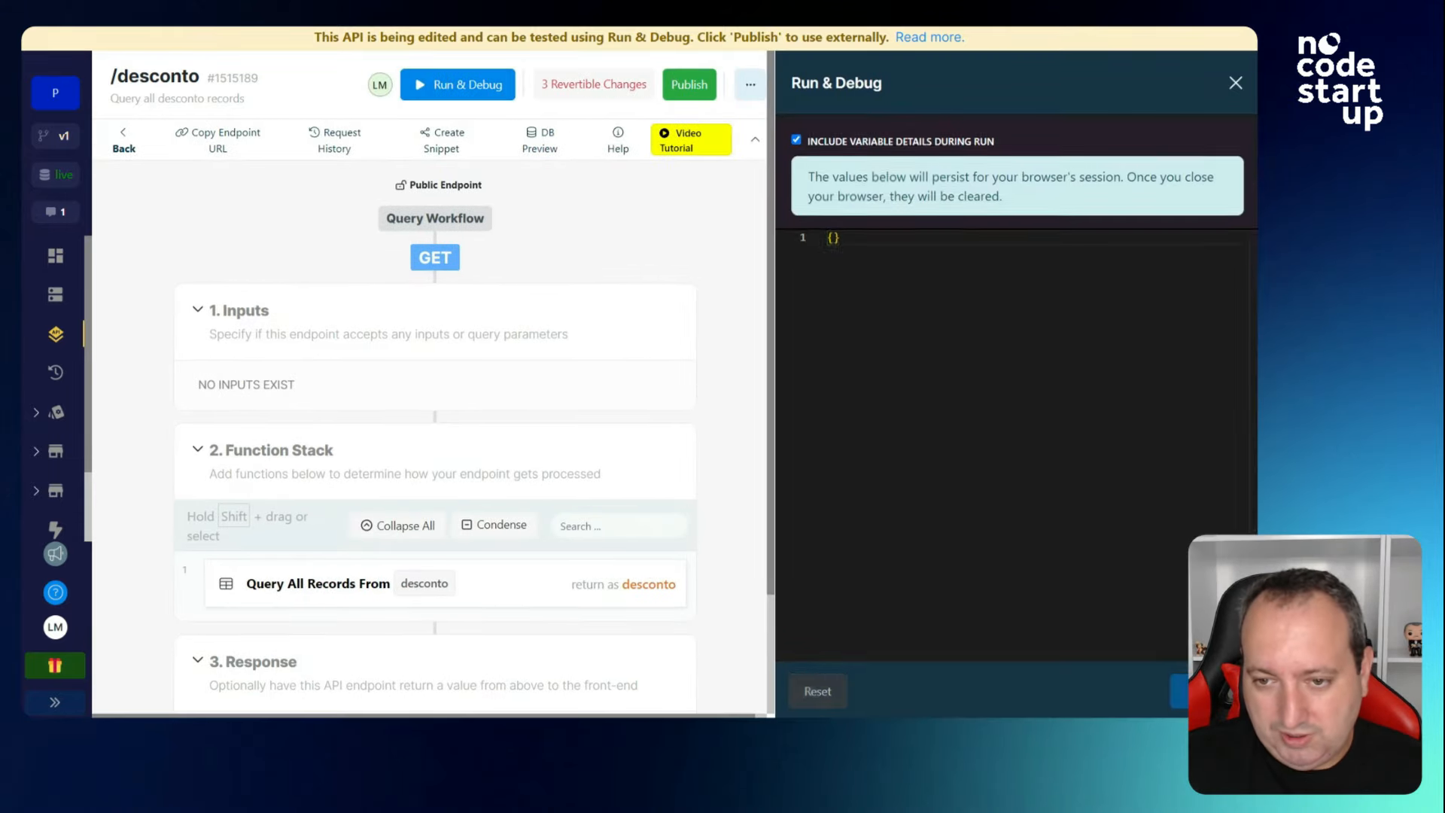
scroll(1012, 495, "down", 2)
scroll(1010, 490, "down", 1)
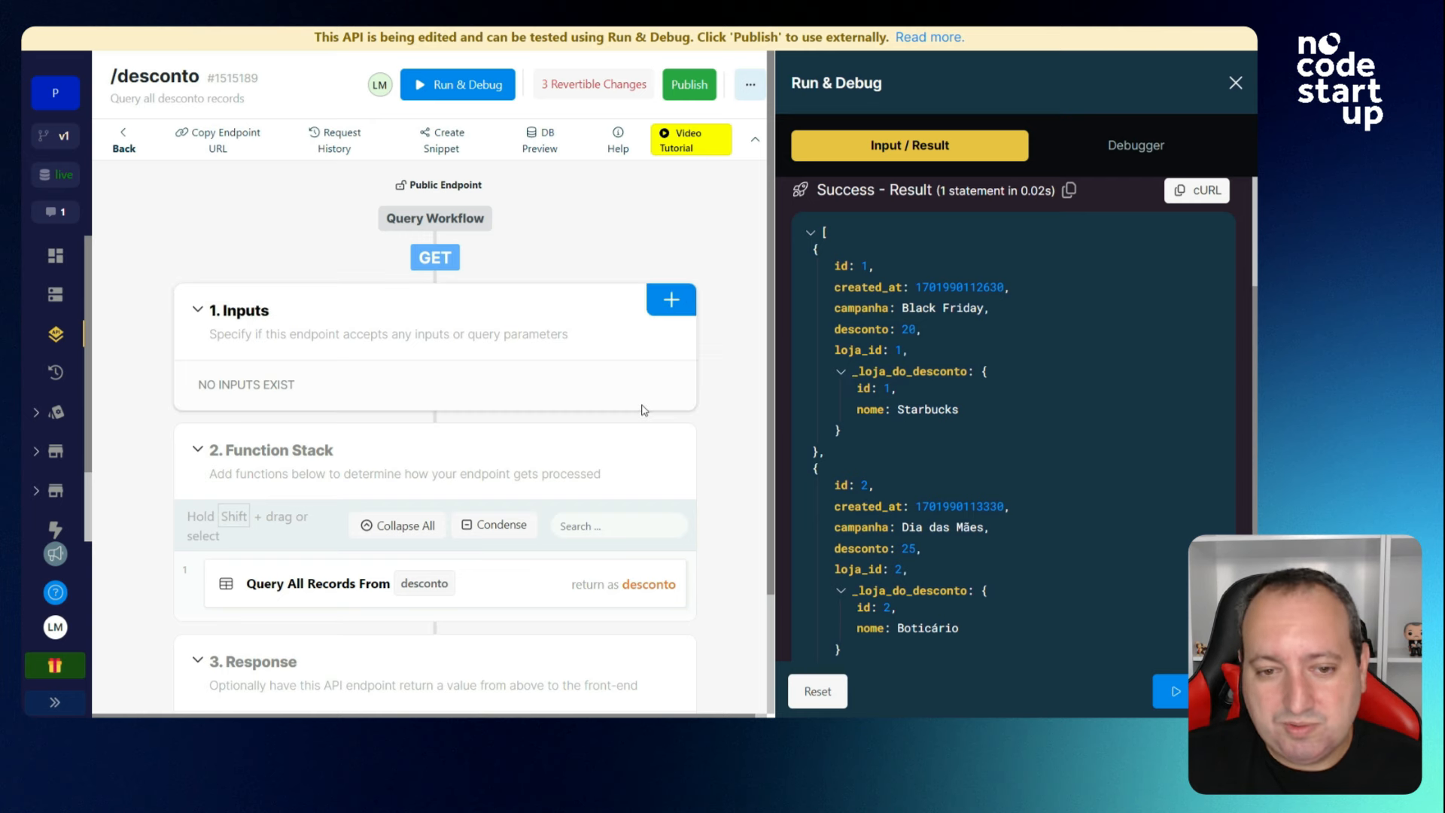
left_click(547, 591)
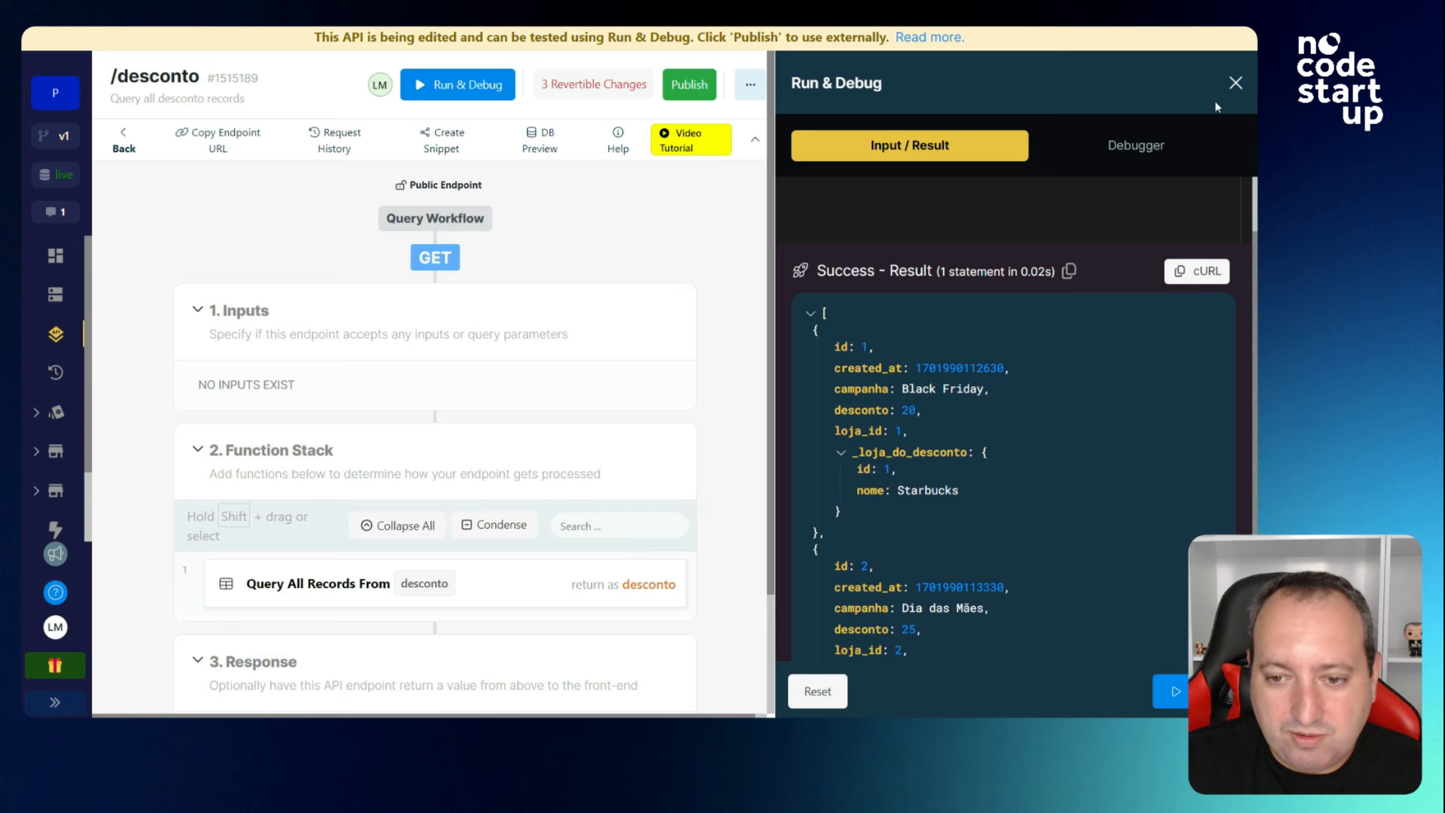
left_click(1235, 83)
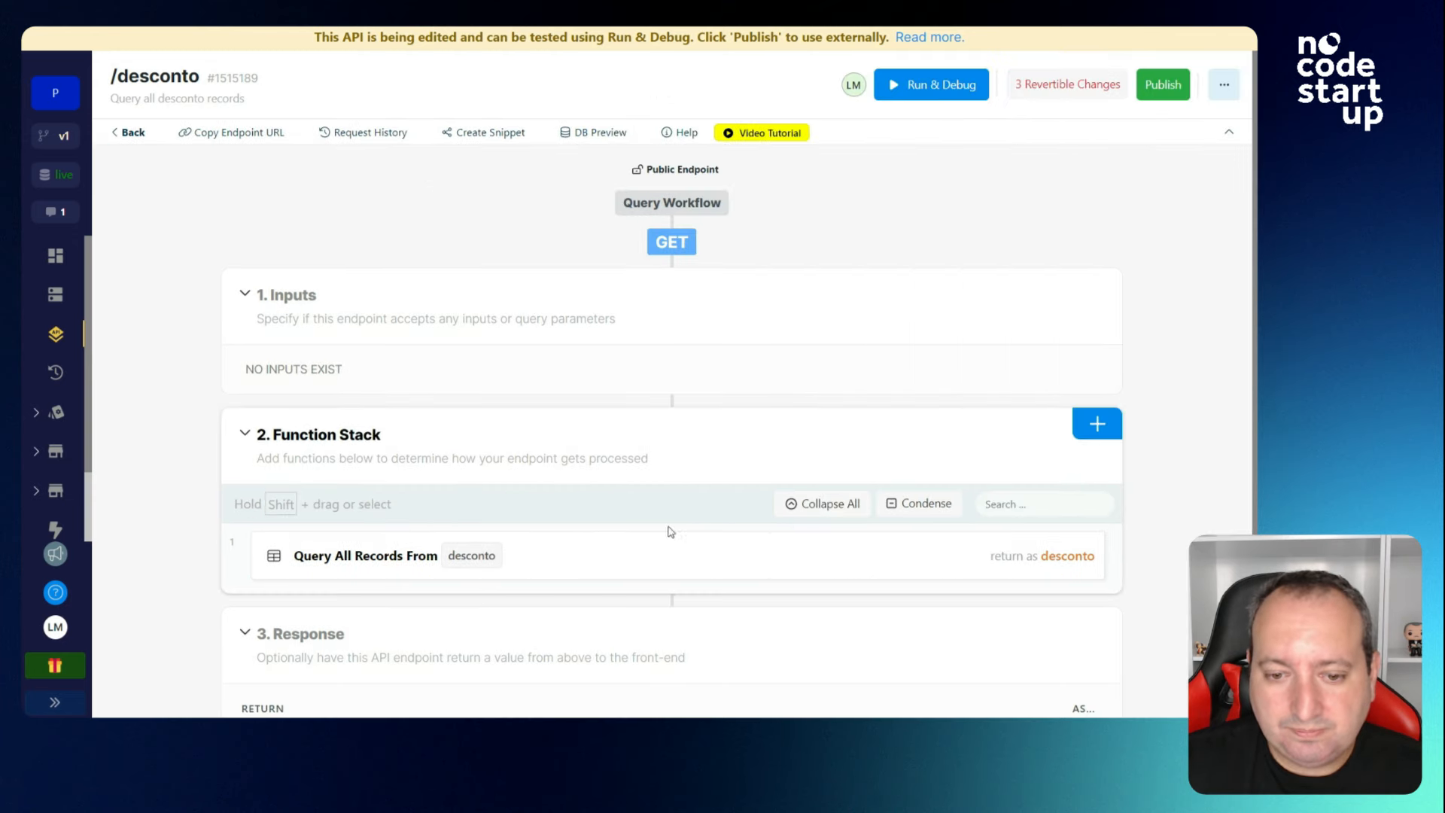
Add a registro Existence addon to the desconto query, mapped on desconto_id.
left_click(647, 556)
left_click(847, 481)
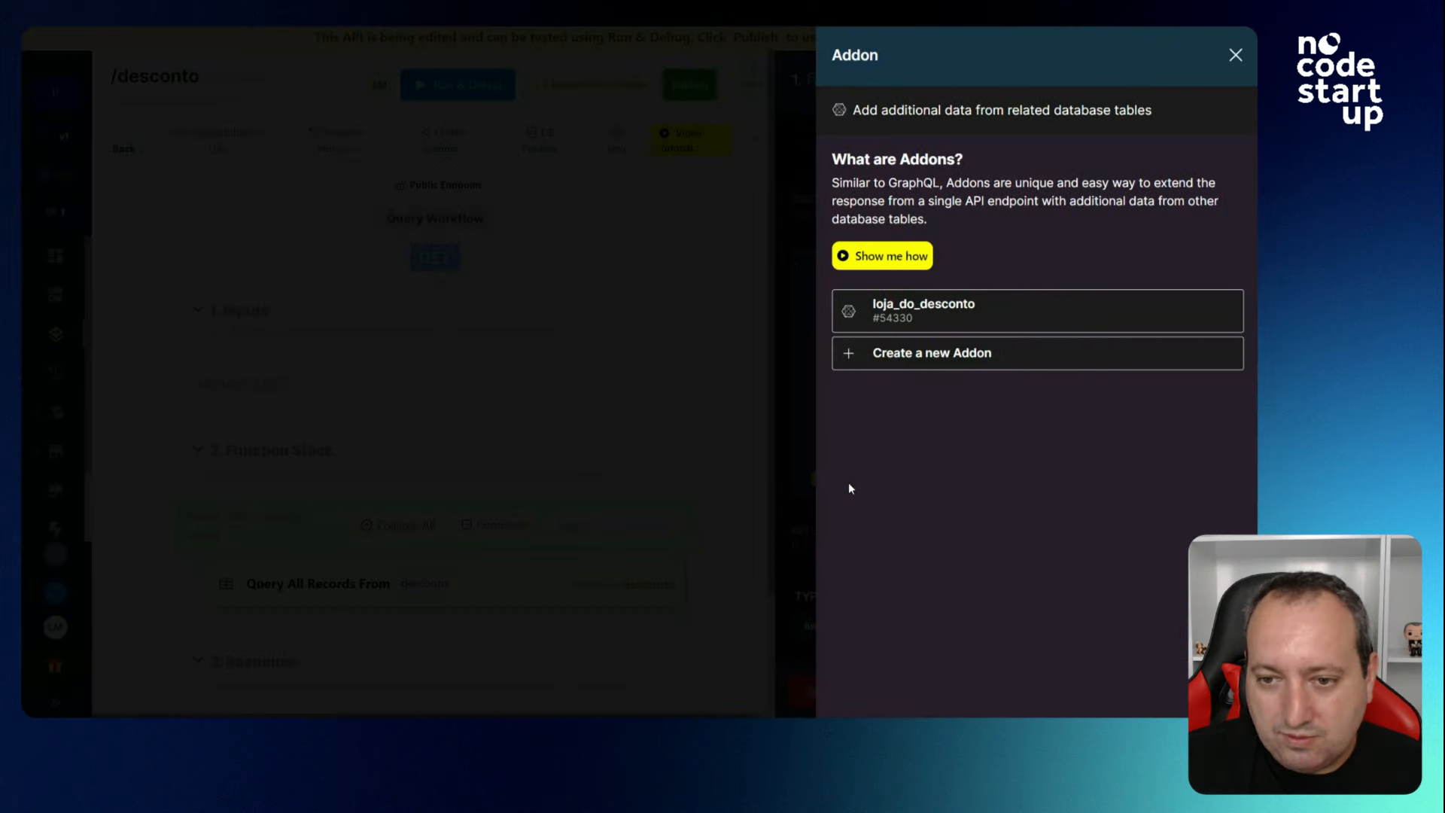
left_click(910, 353)
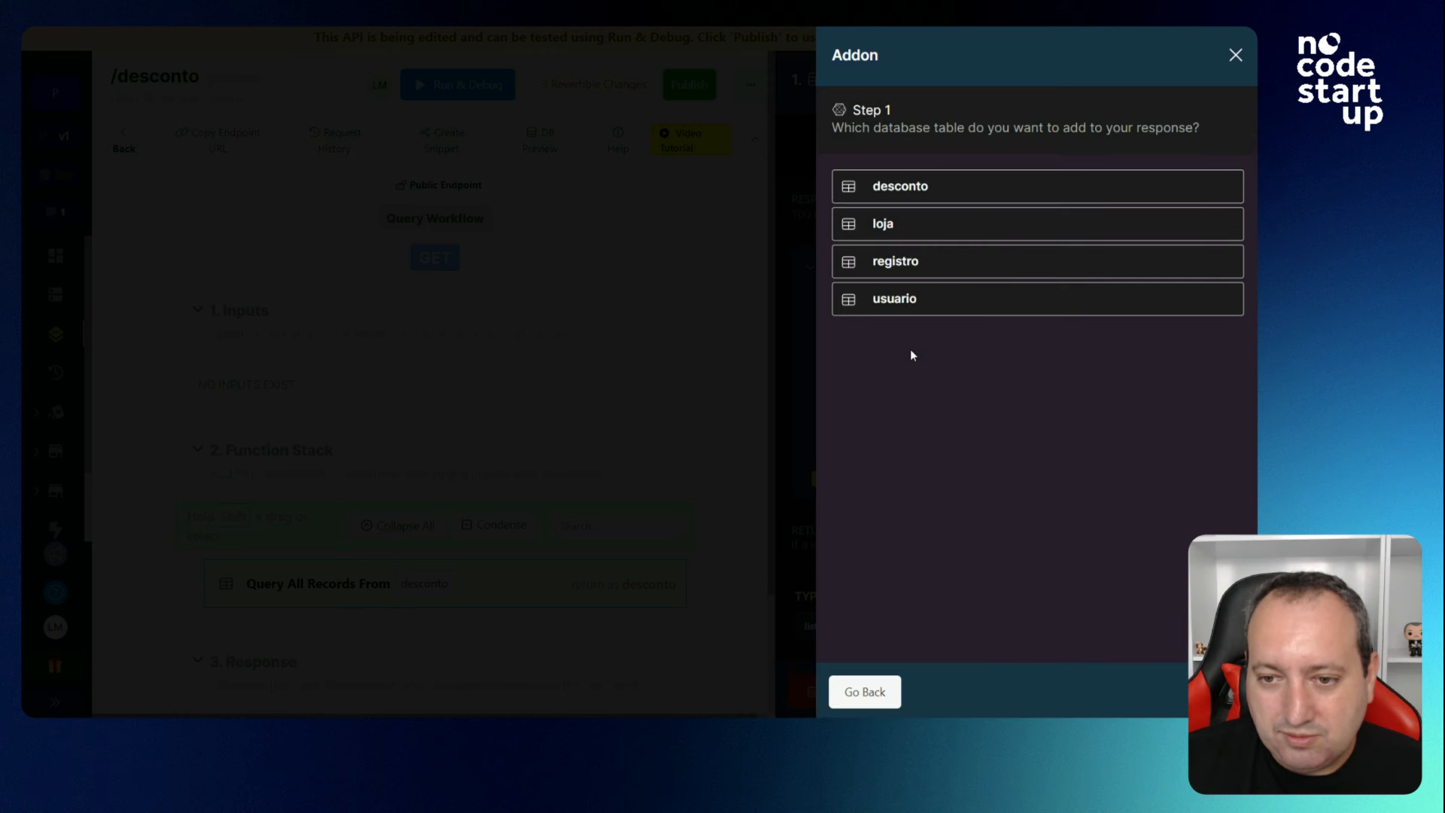
left_click(900, 261)
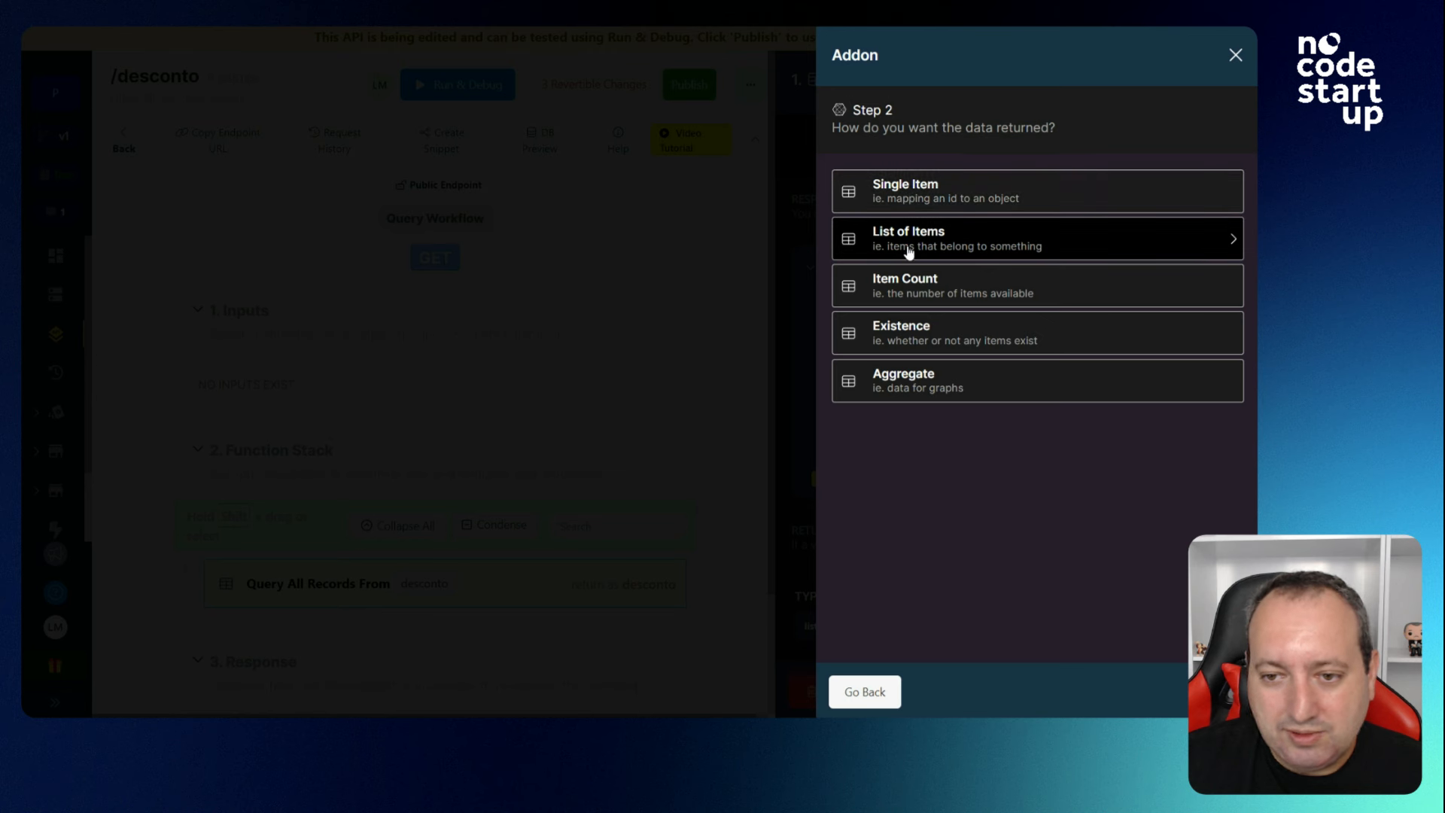
left_click(916, 342)
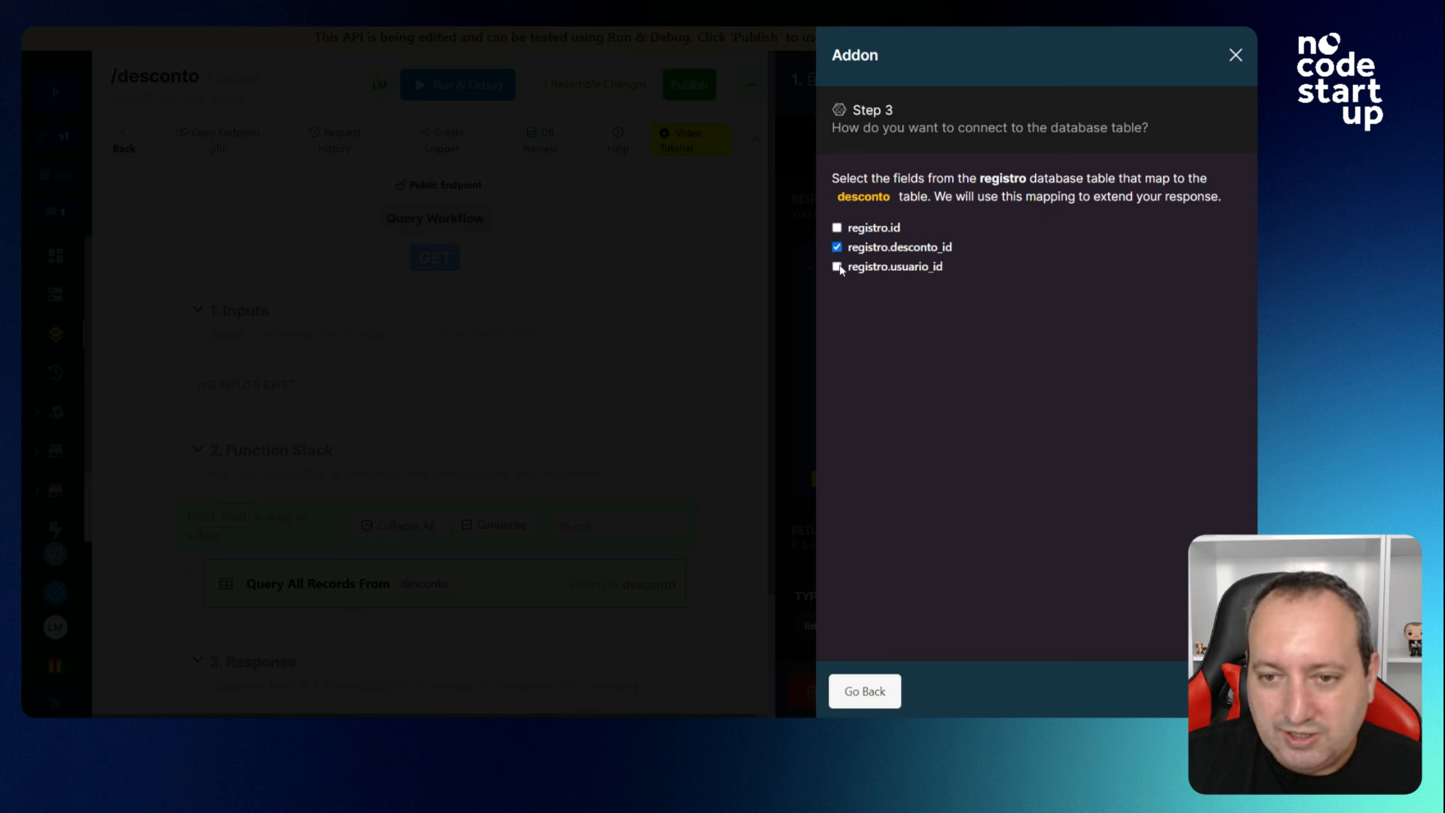
left_click(1217, 690)
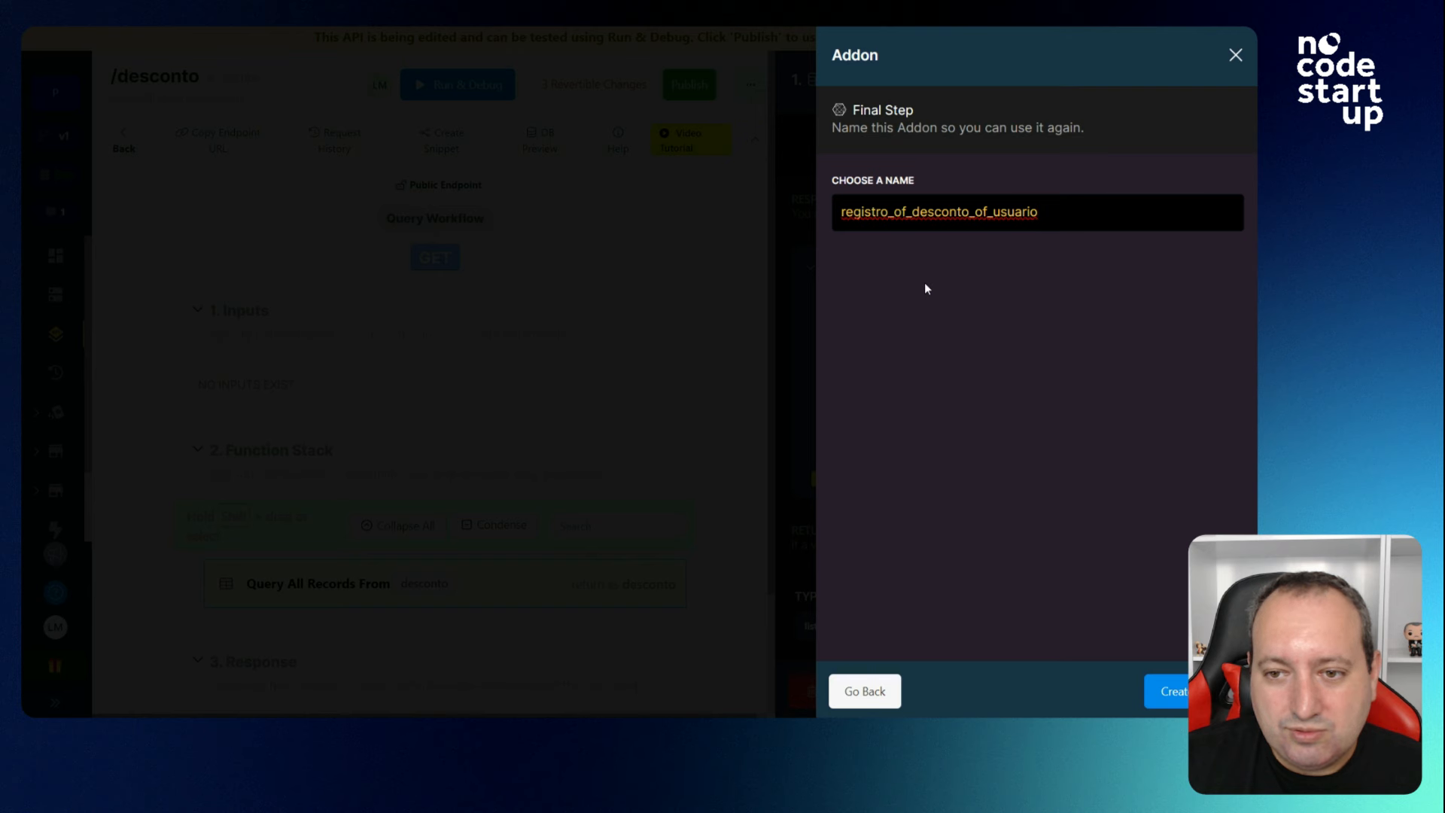
left_click(1217, 691)
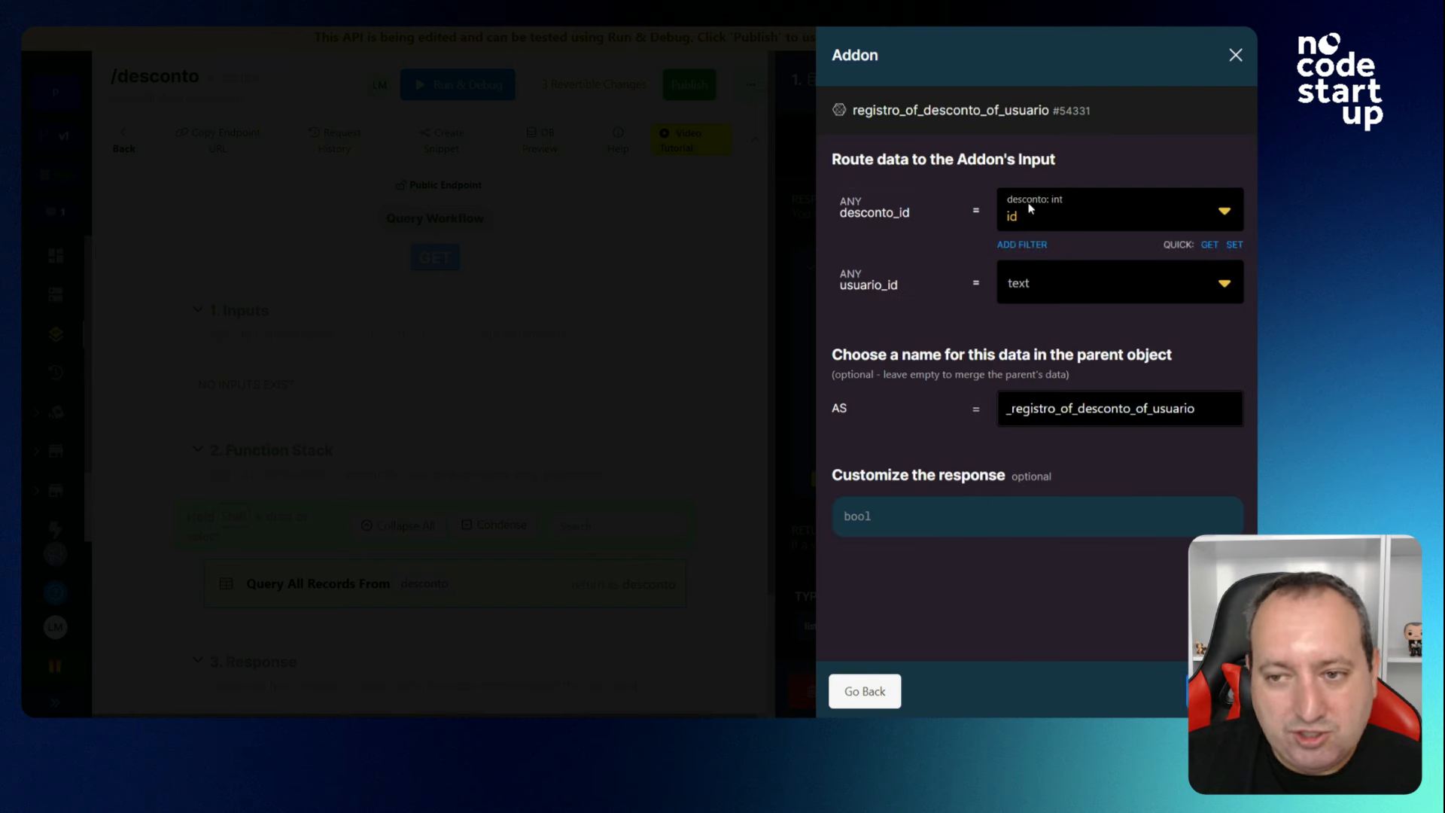
Feed the authenticated user's id into the addon's usuario_id and save it.
left_click(1061, 287)
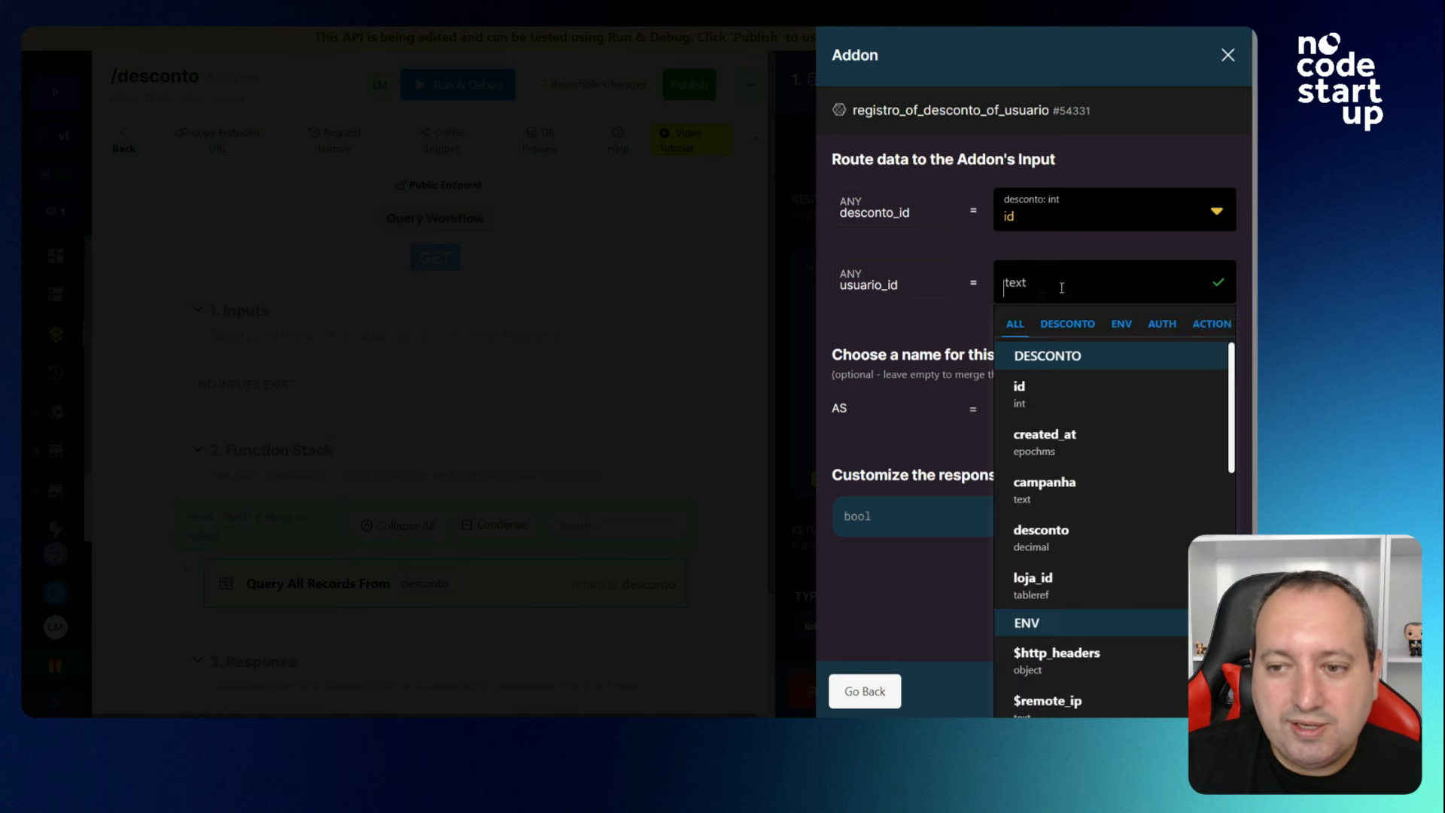
left_click(1179, 328)
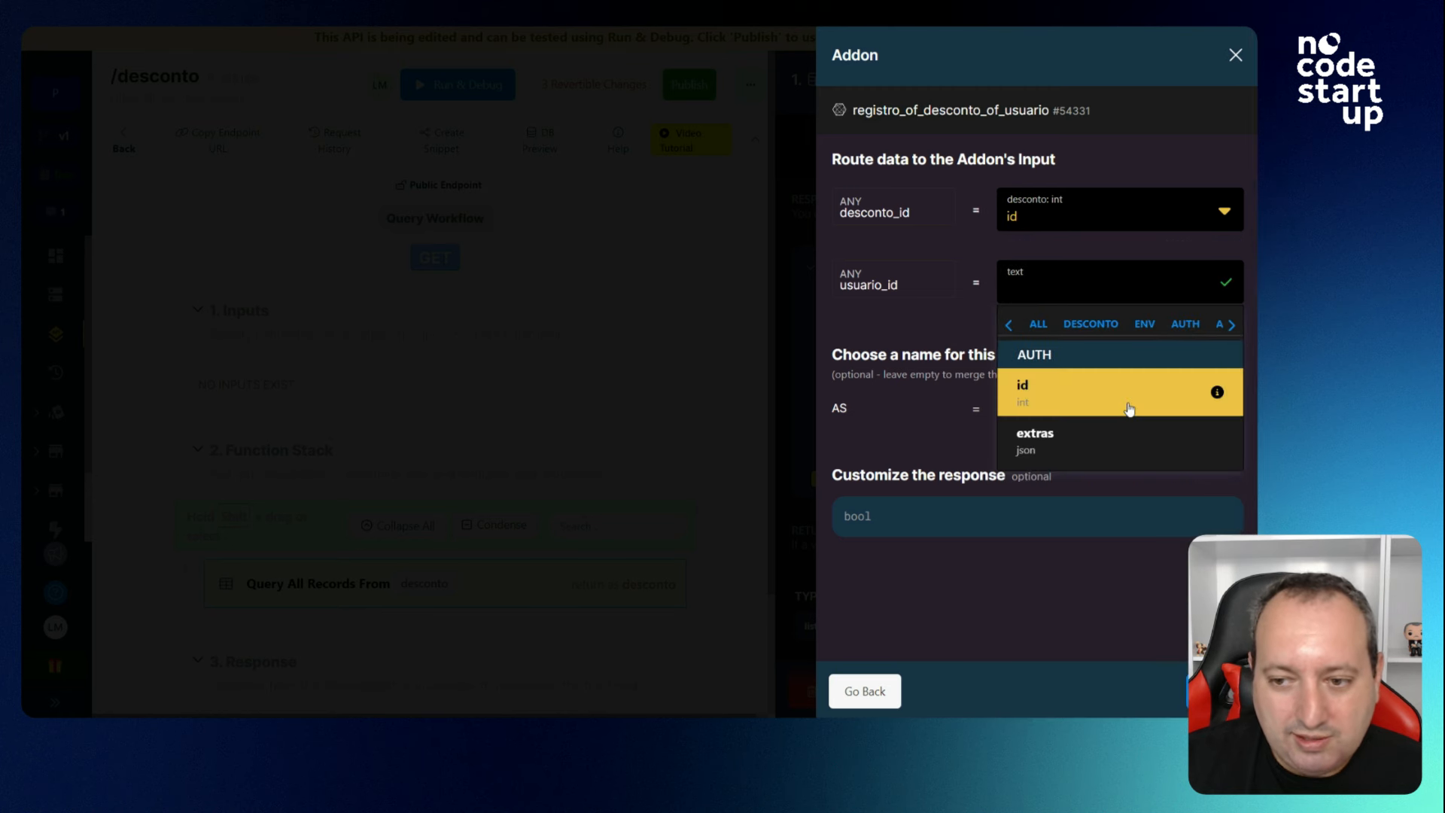
left_click(1129, 404)
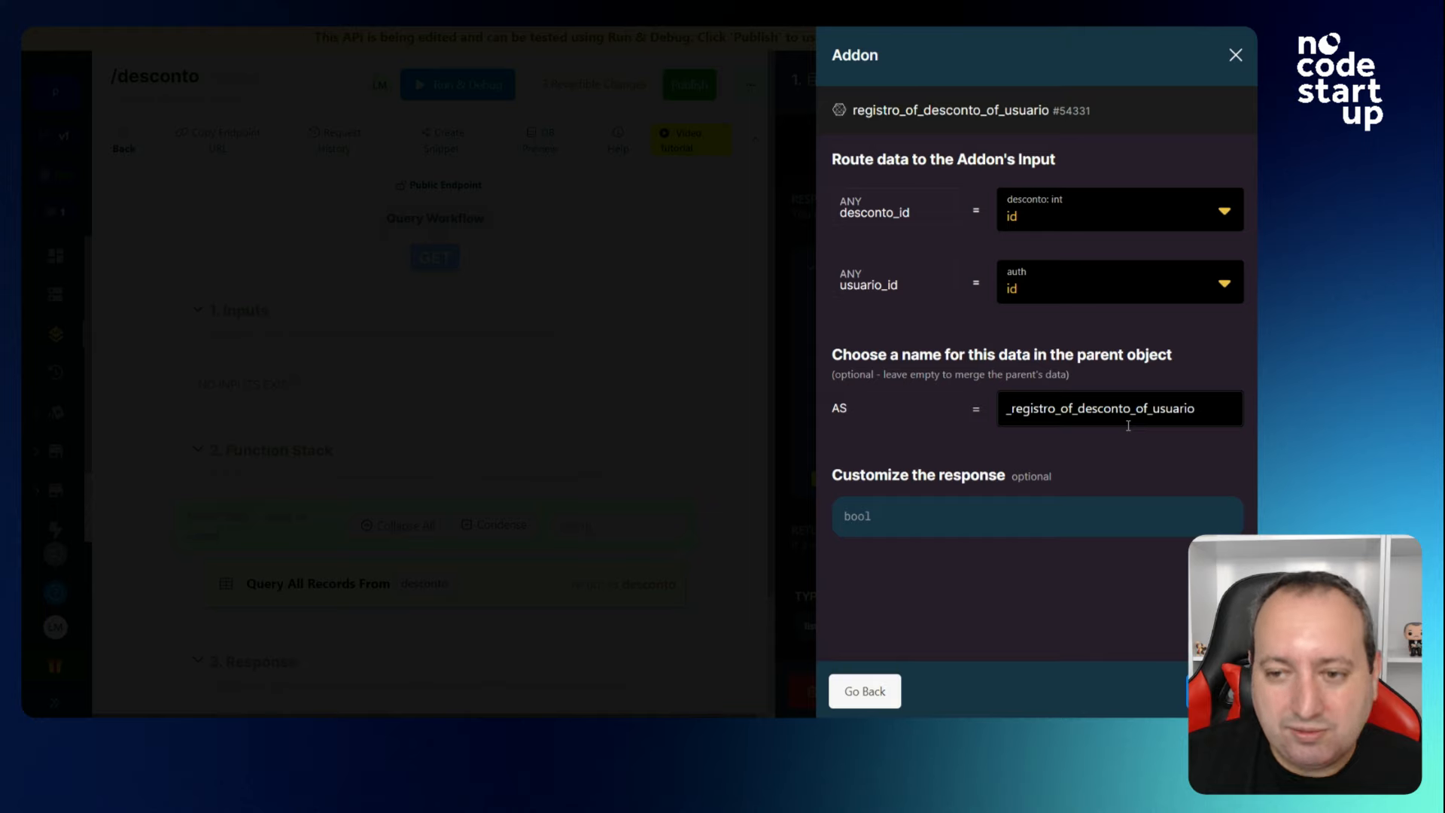
left_click(1215, 691)
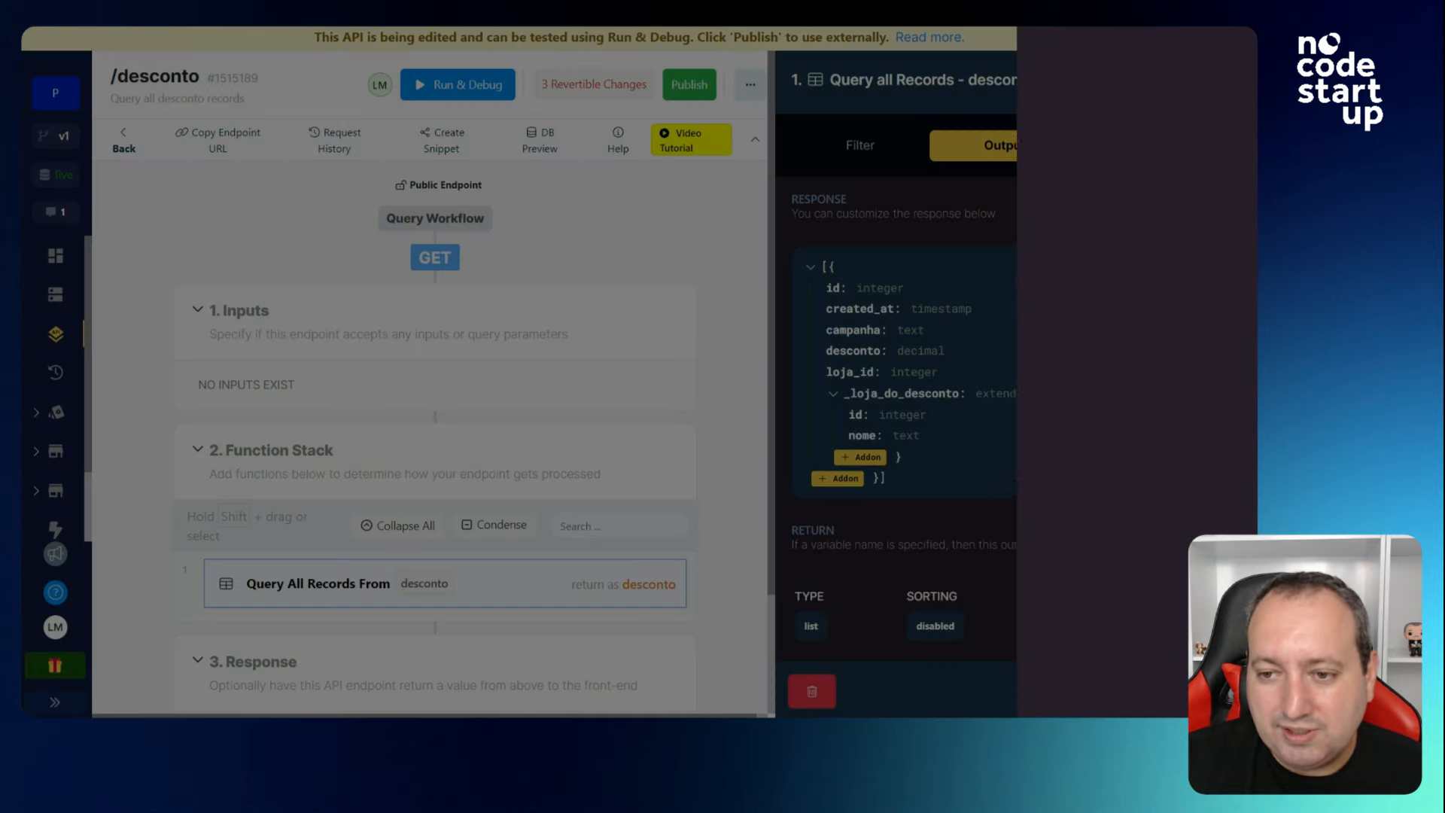
Set the /desconto endpoint's authentication to usuario authentication.
left_click(1215, 691)
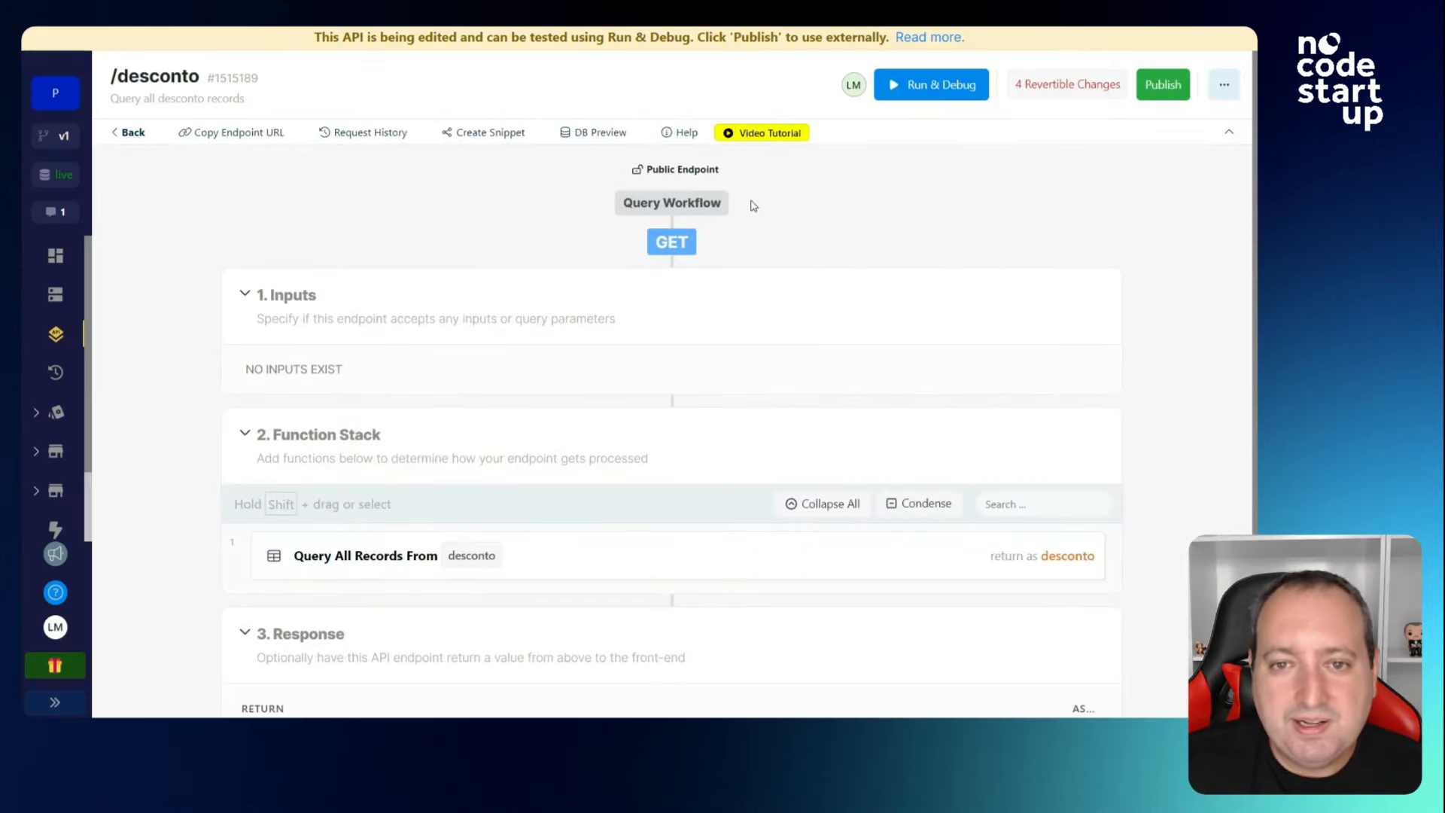
left_click(687, 172)
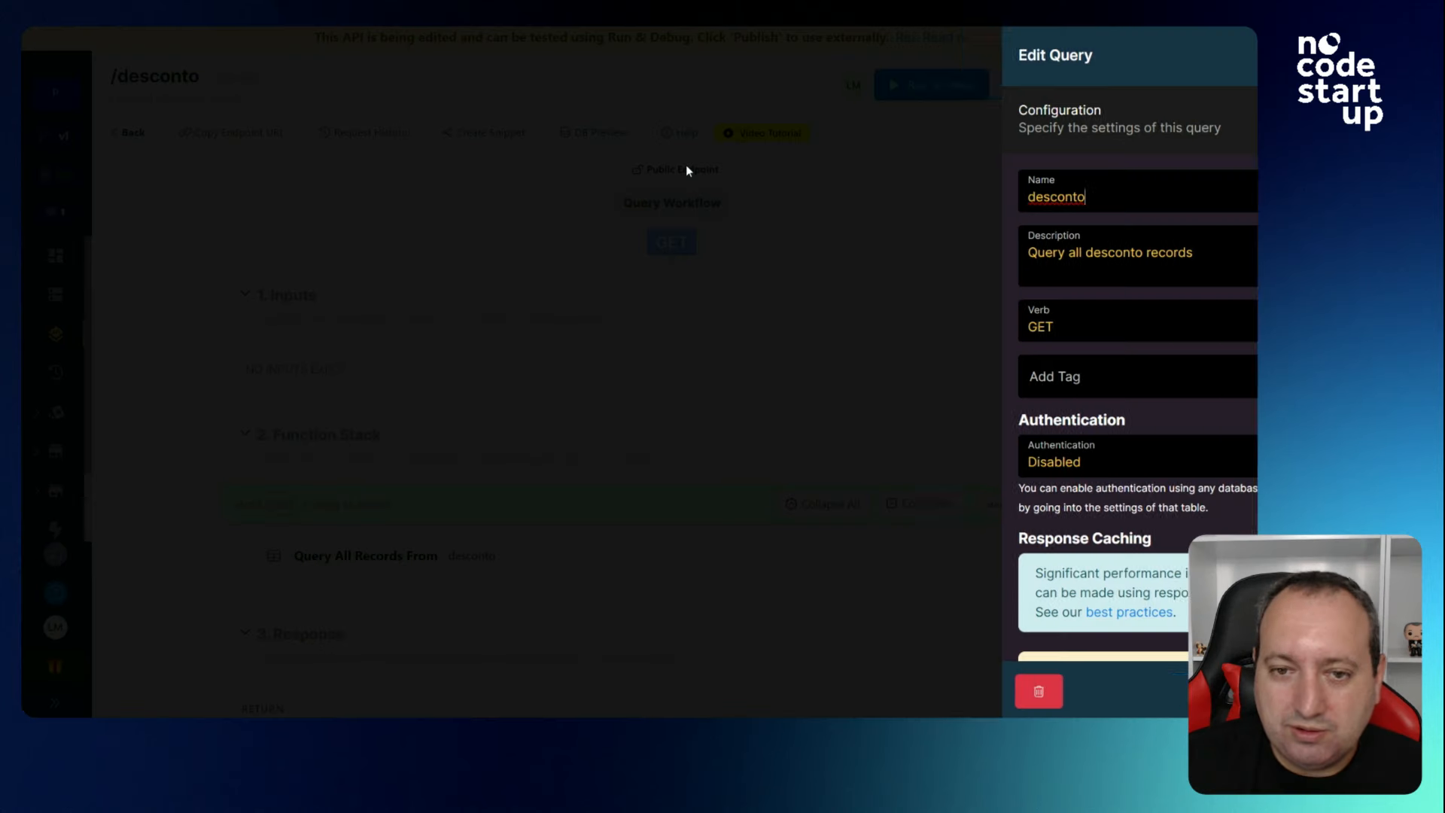
left_click(1030, 459)
left_click(1030, 501)
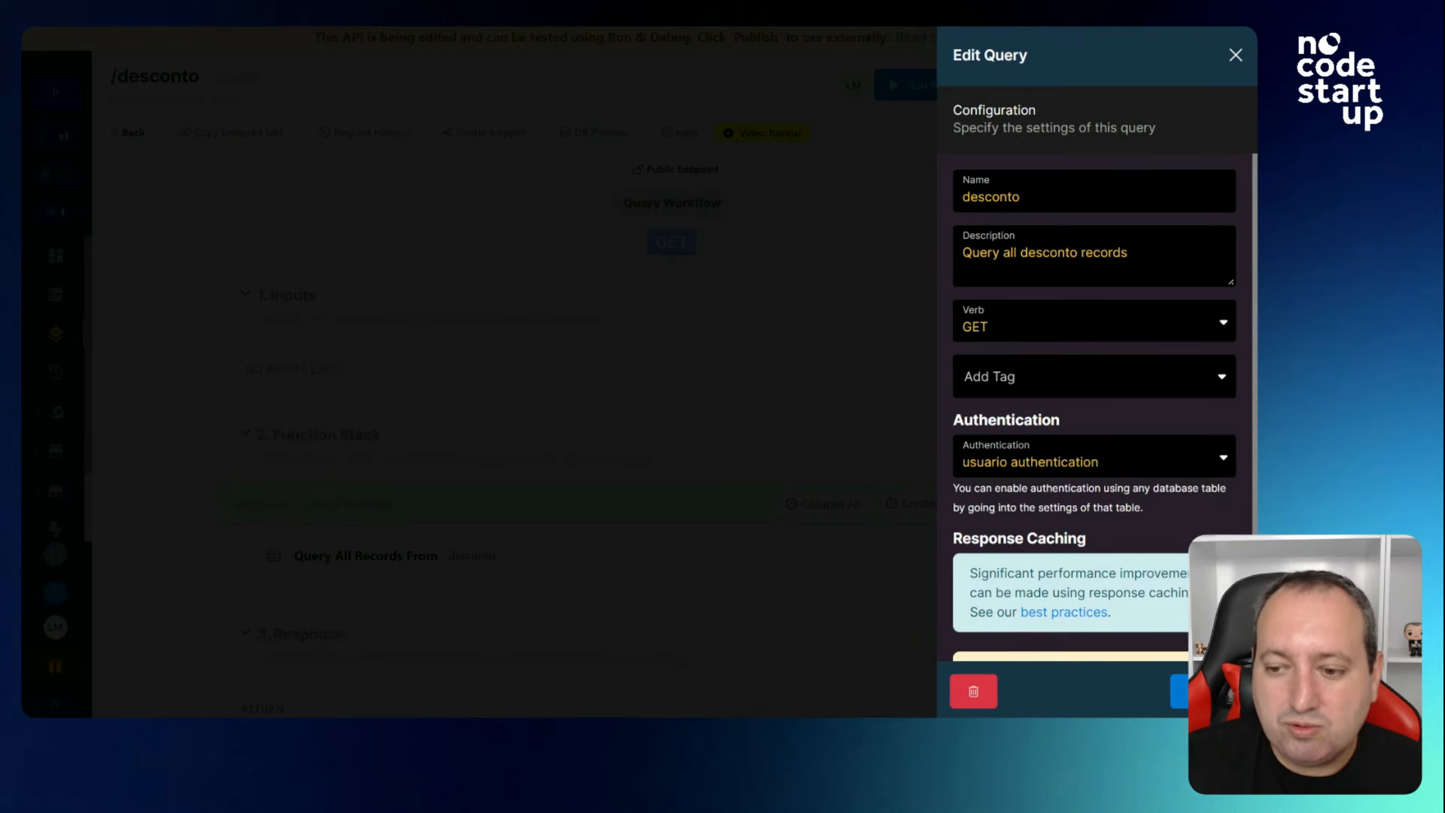
left_click(1178, 691)
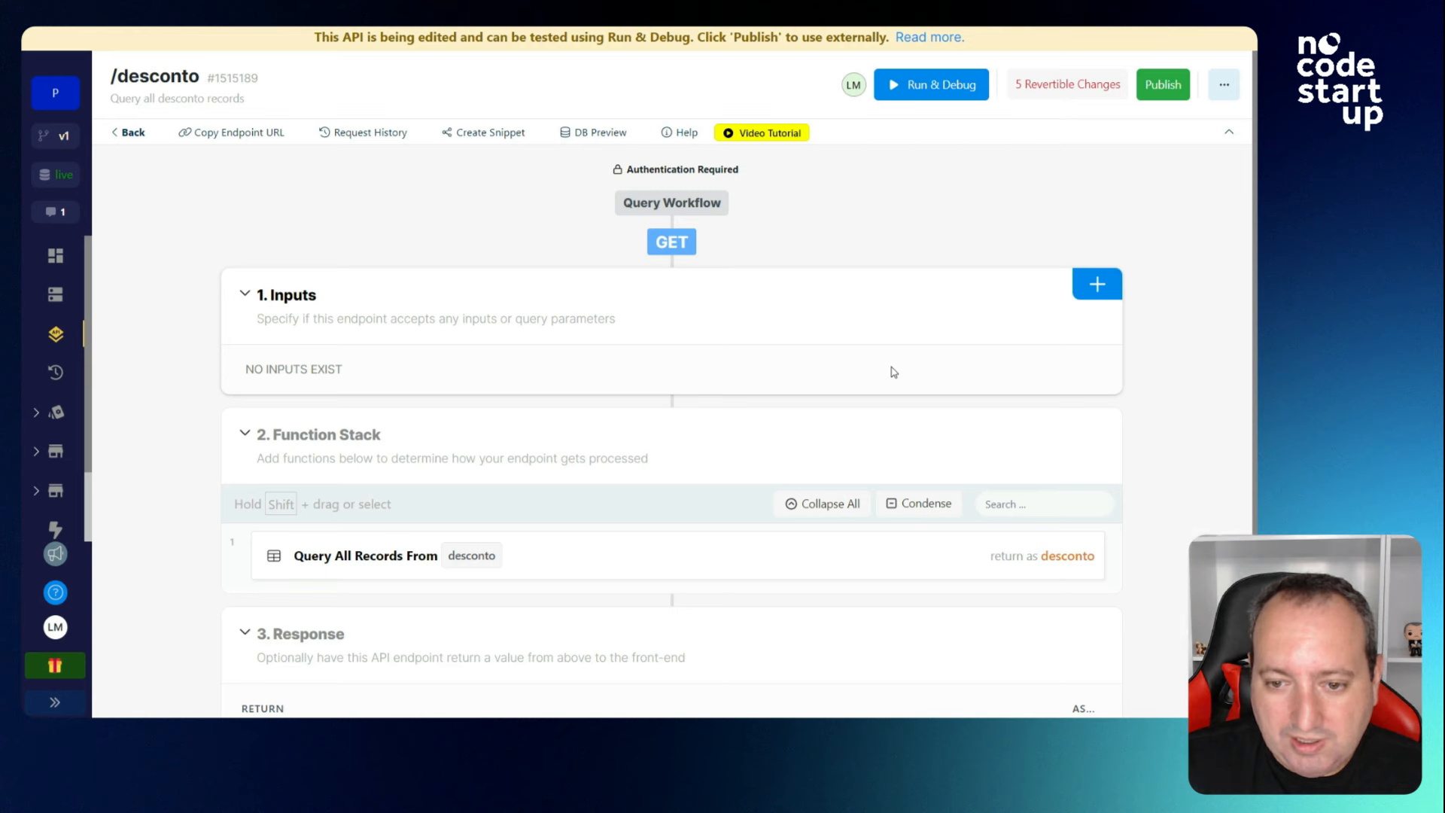
Test /desconto as a chosen user; Black Friday returns _registro_of_desconto_of_usuario: true.
left_click(918, 89)
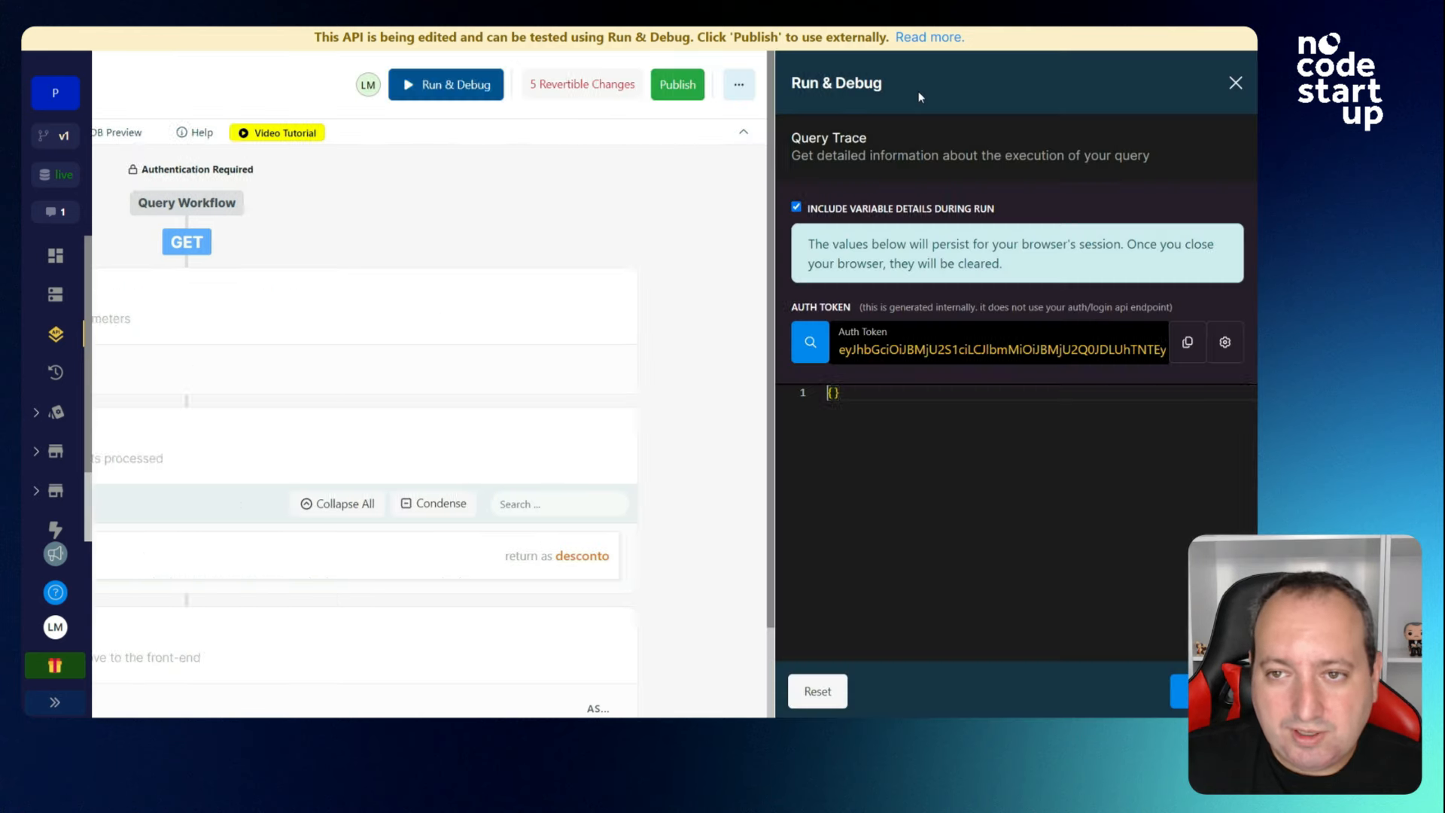
left_click(812, 346)
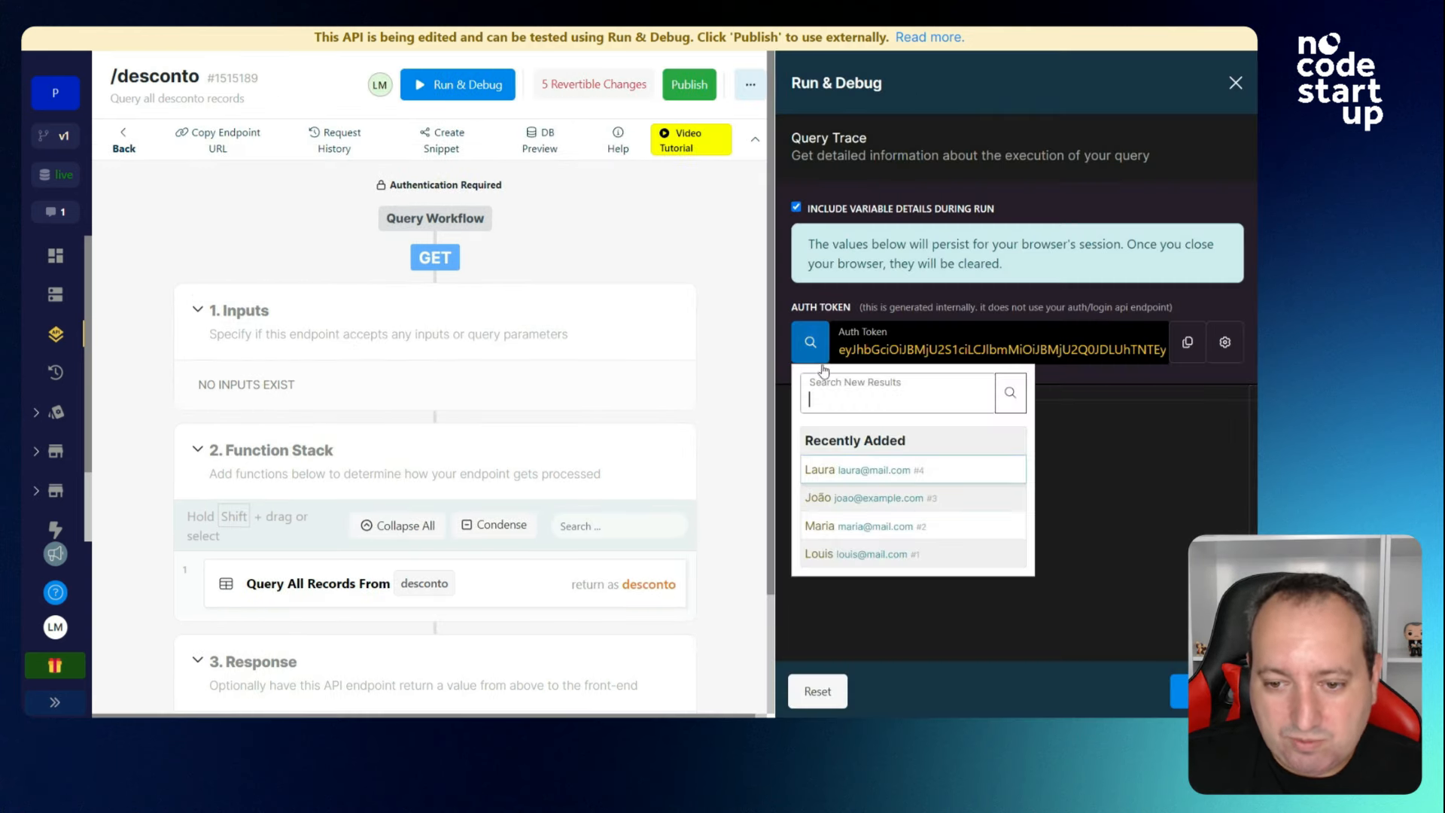
left_click(865, 555)
scroll(1040, 471, "down", 3)
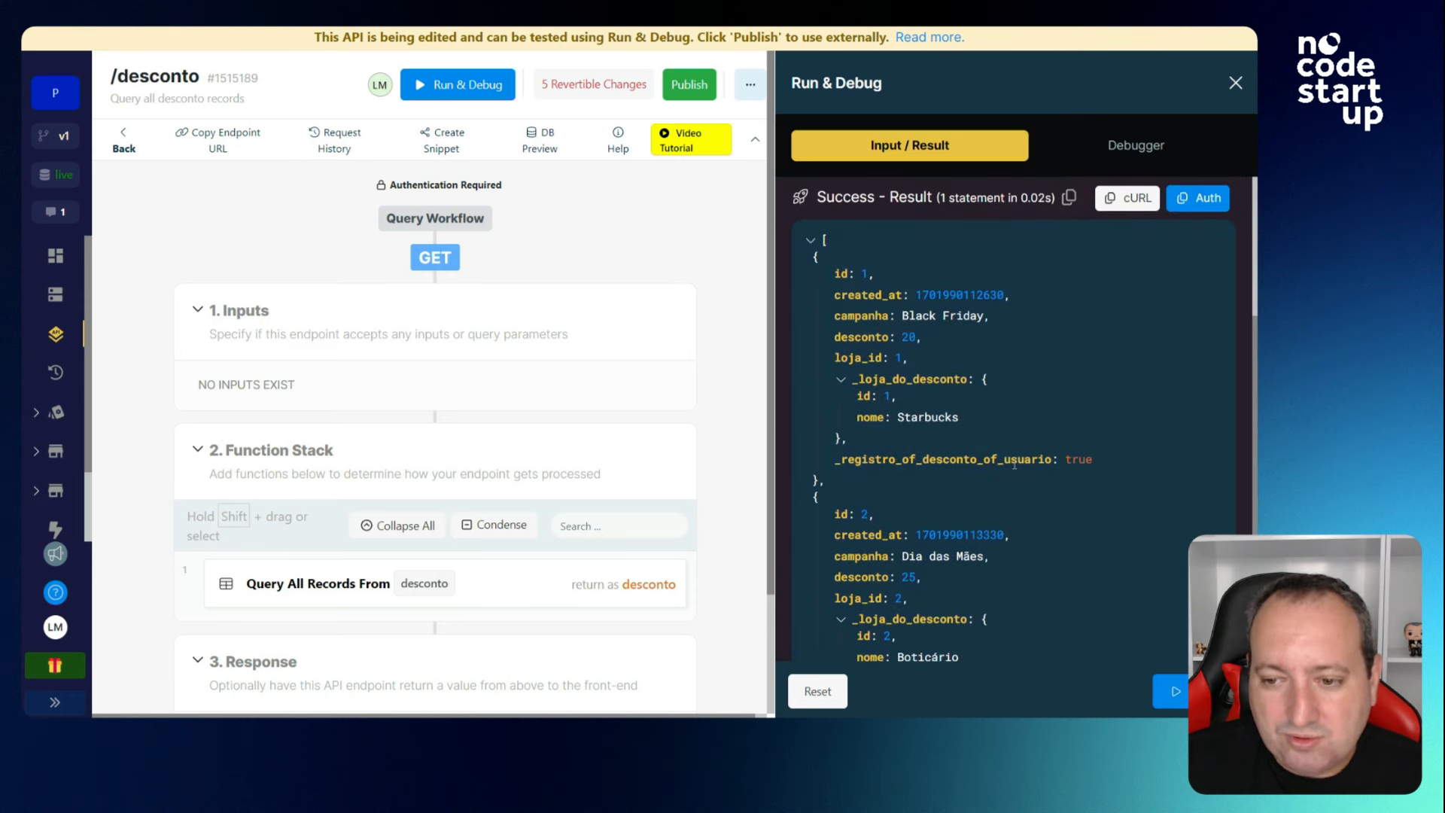
scroll(1023, 455, "up", 3)
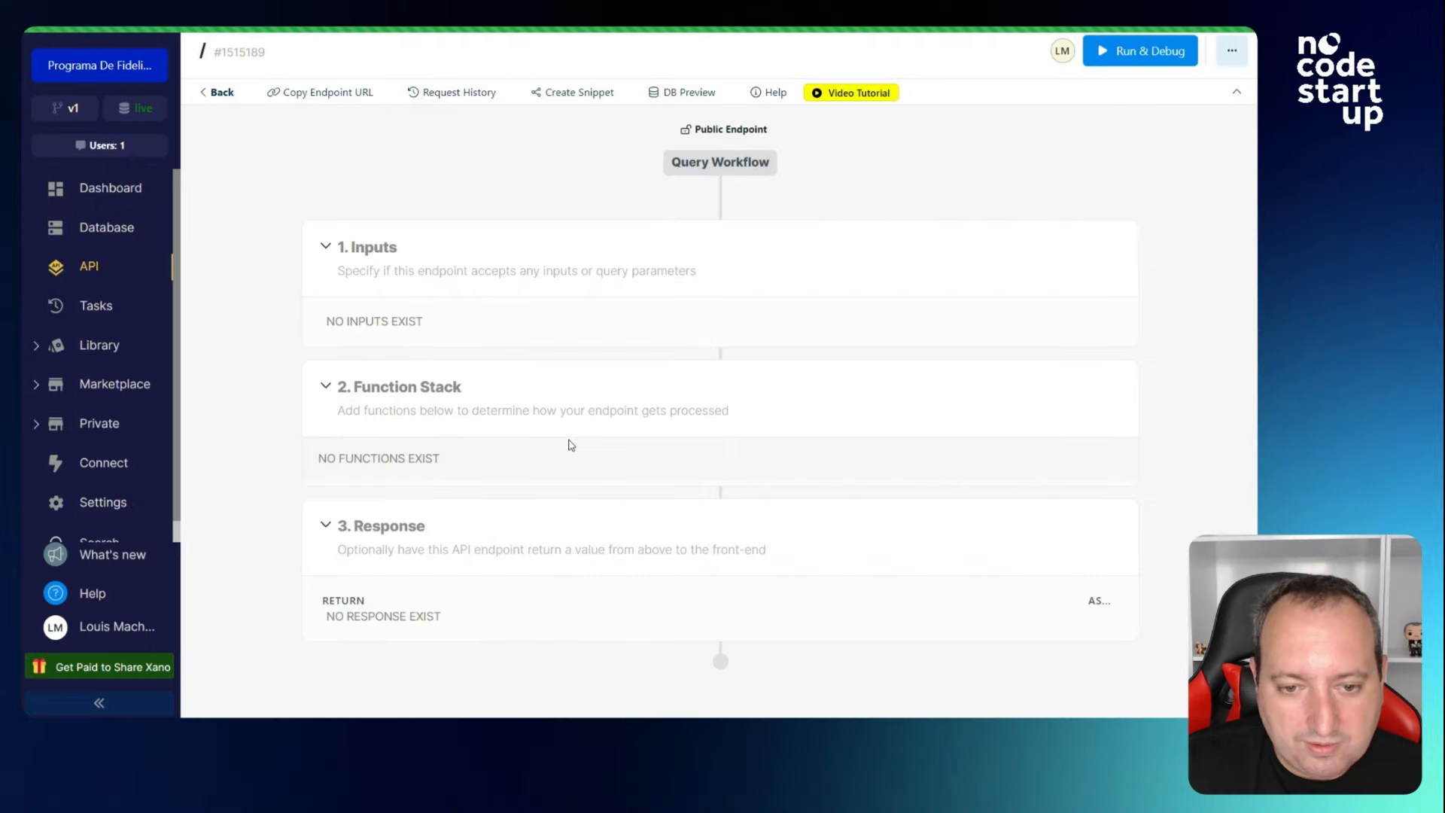
left_click(635, 579)
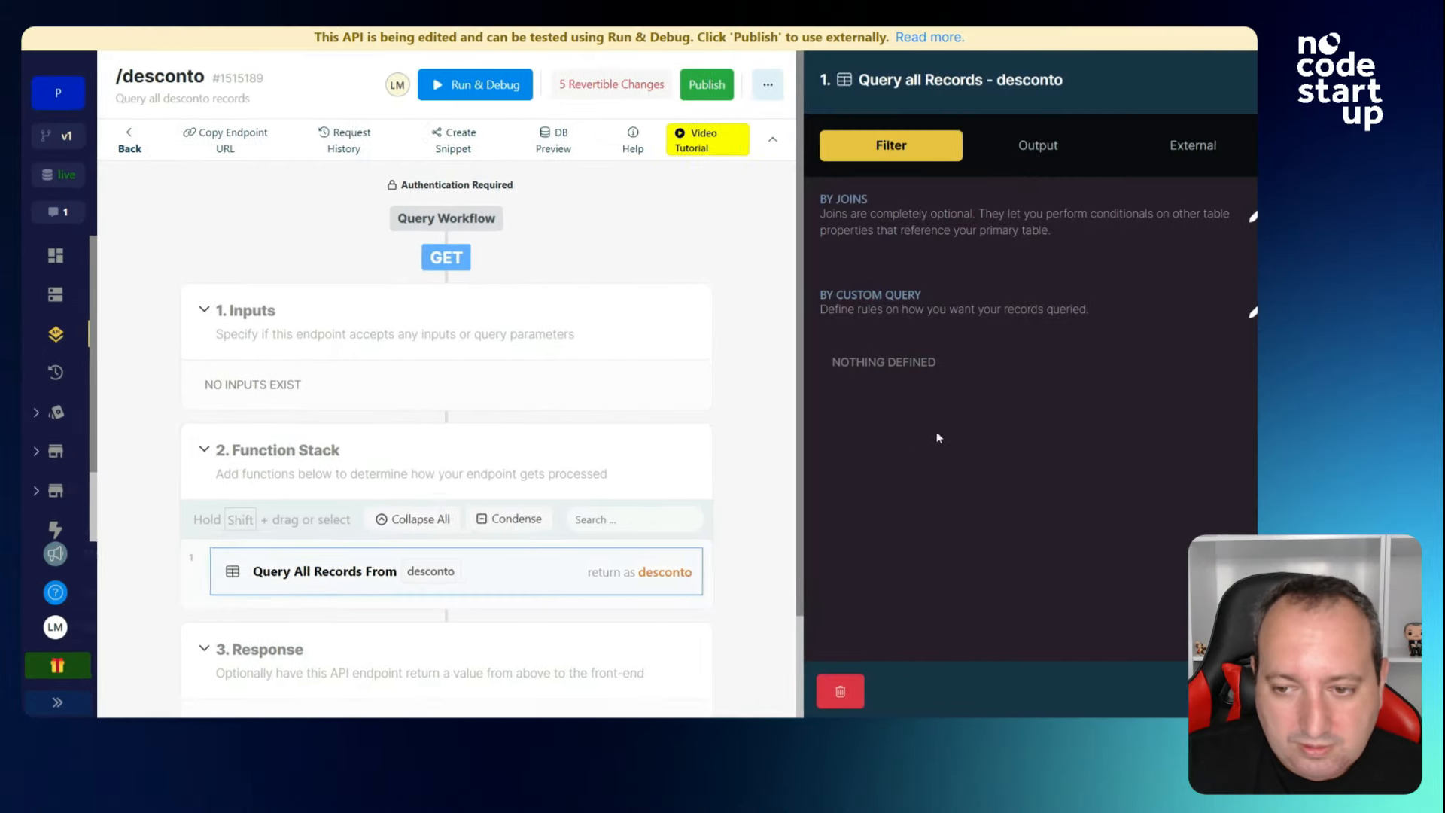
Rename the registro addon's output to utilizado.
left_click(994, 156)
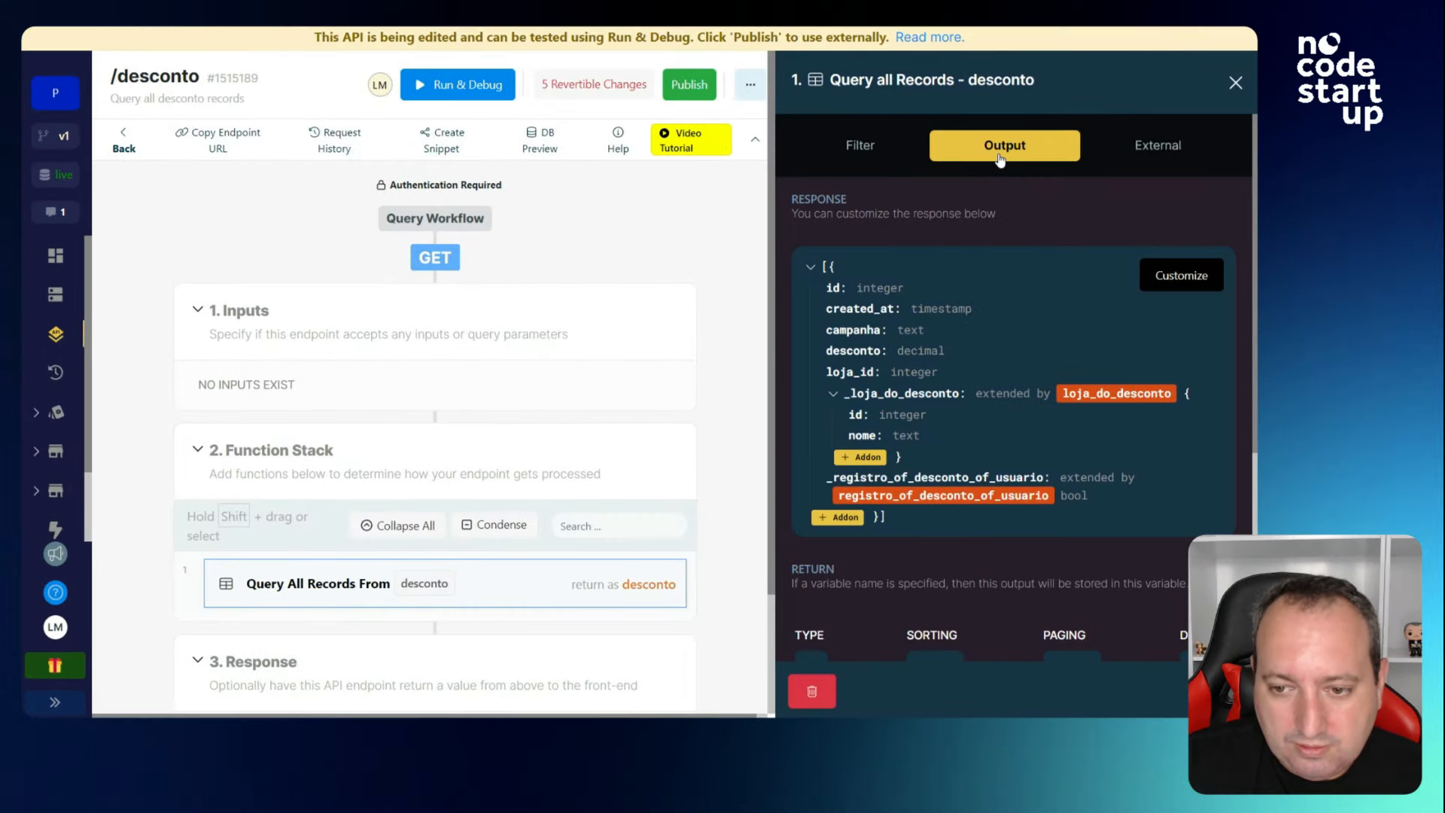
left_click(955, 496)
double_click(1071, 413)
type("utui")
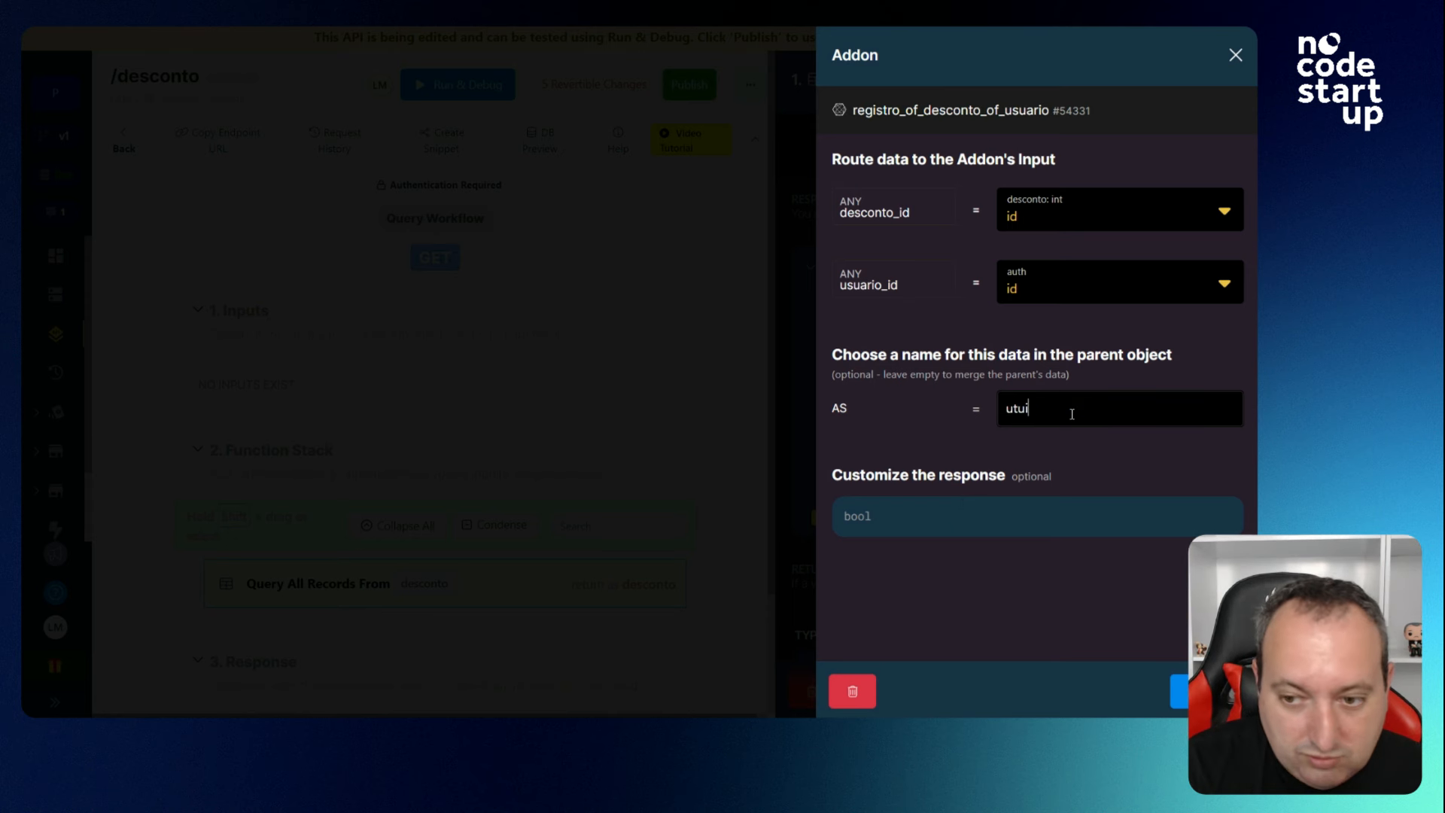
key("BackSpace")
key("BackSpace")
type("tilix")
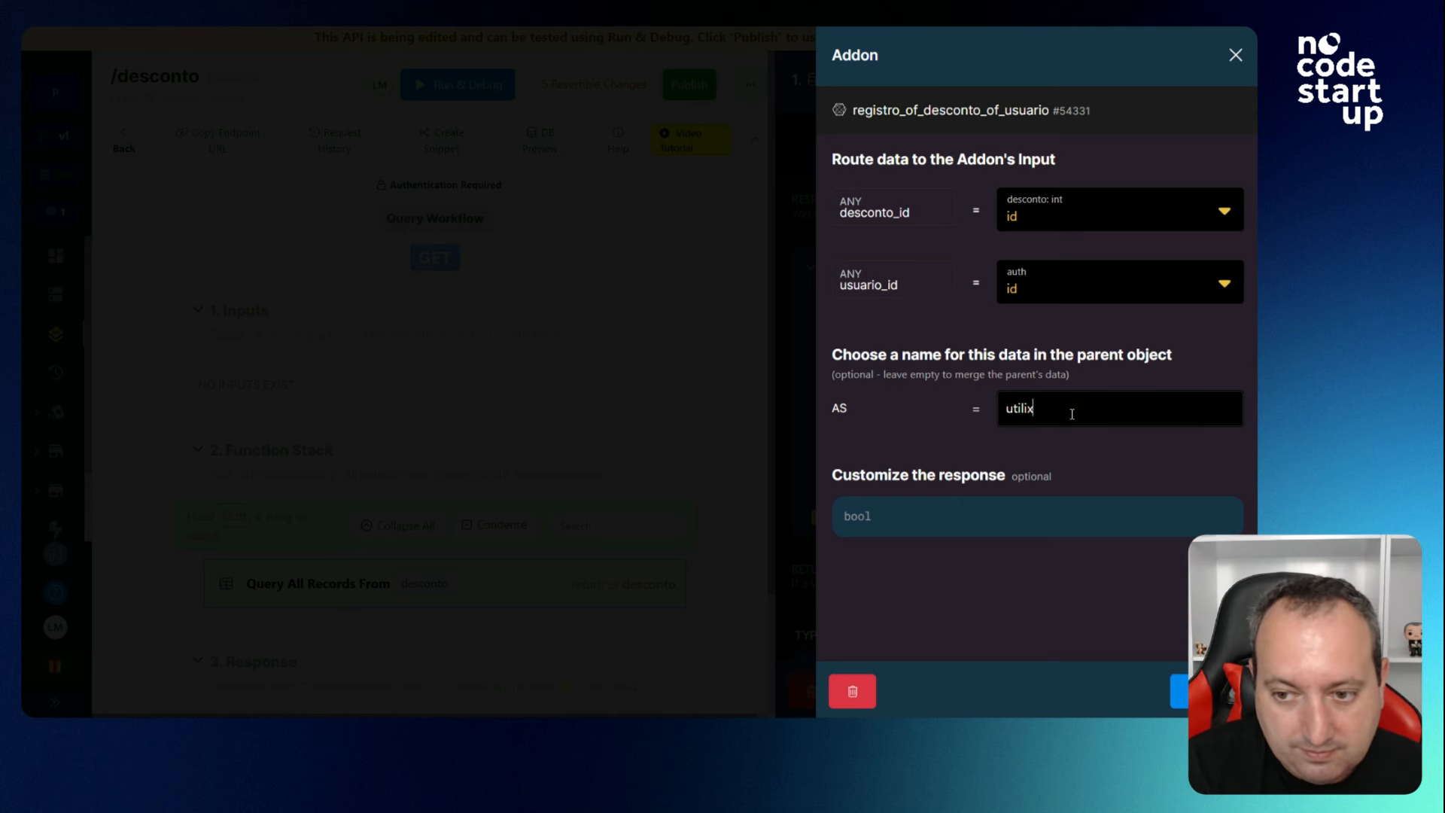
type("ado")
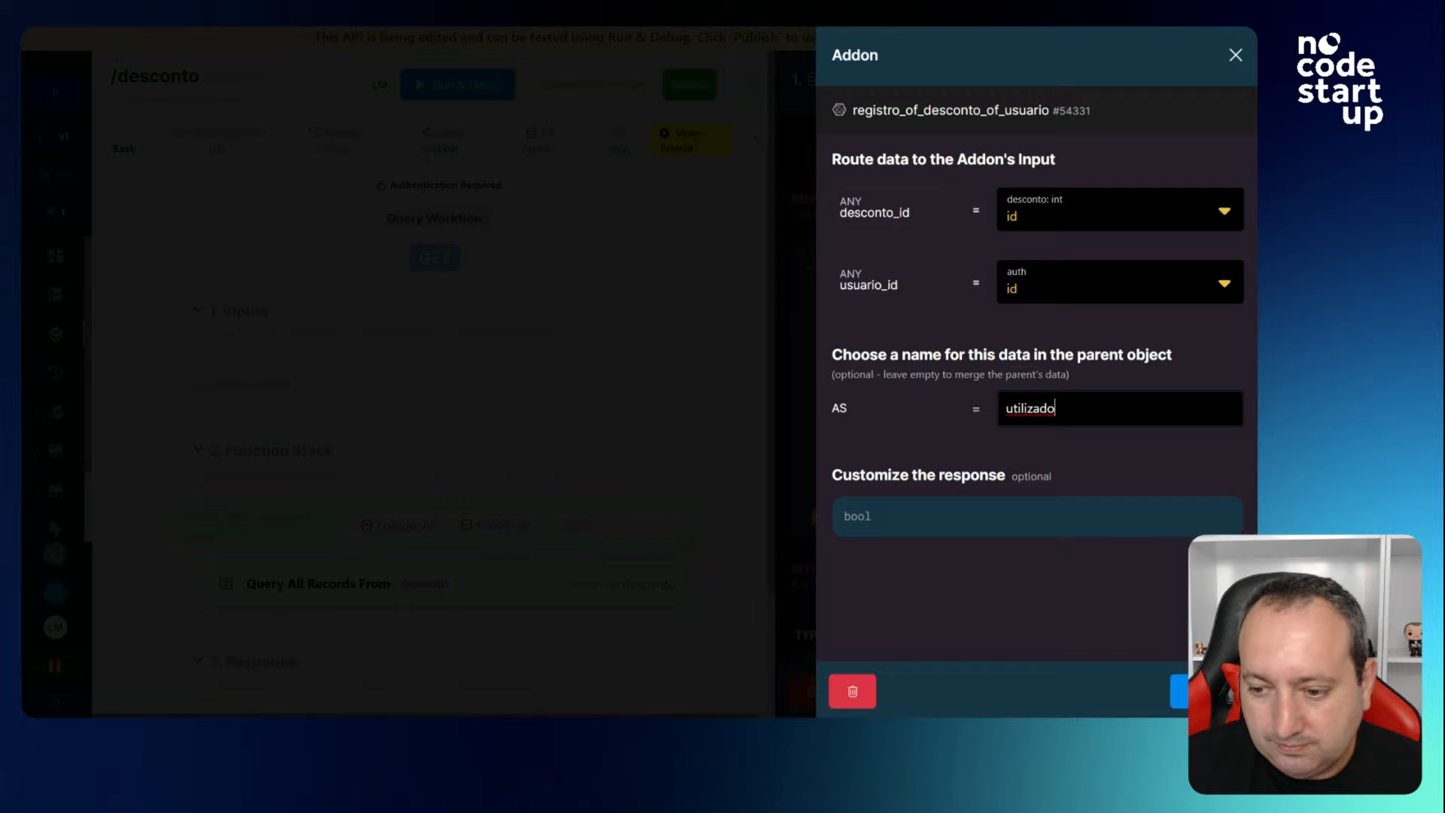
left_click(1179, 691)
Rerun /desconto to check each discount's utilizado flag.
left_click(933, 86)
left_click(1207, 691)
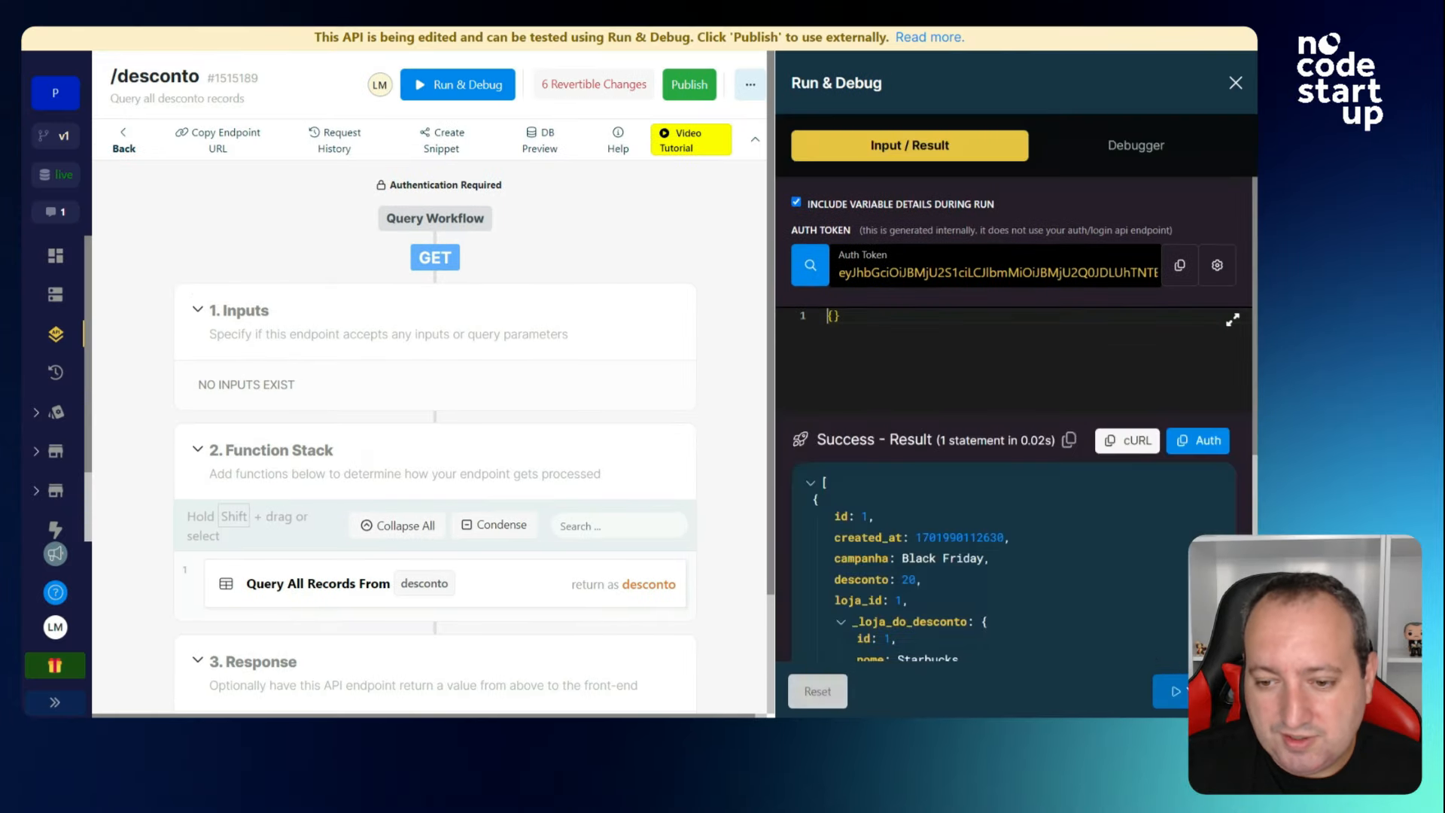
scroll(959, 523, "down", 1)
scroll(958, 518, "down", 2)
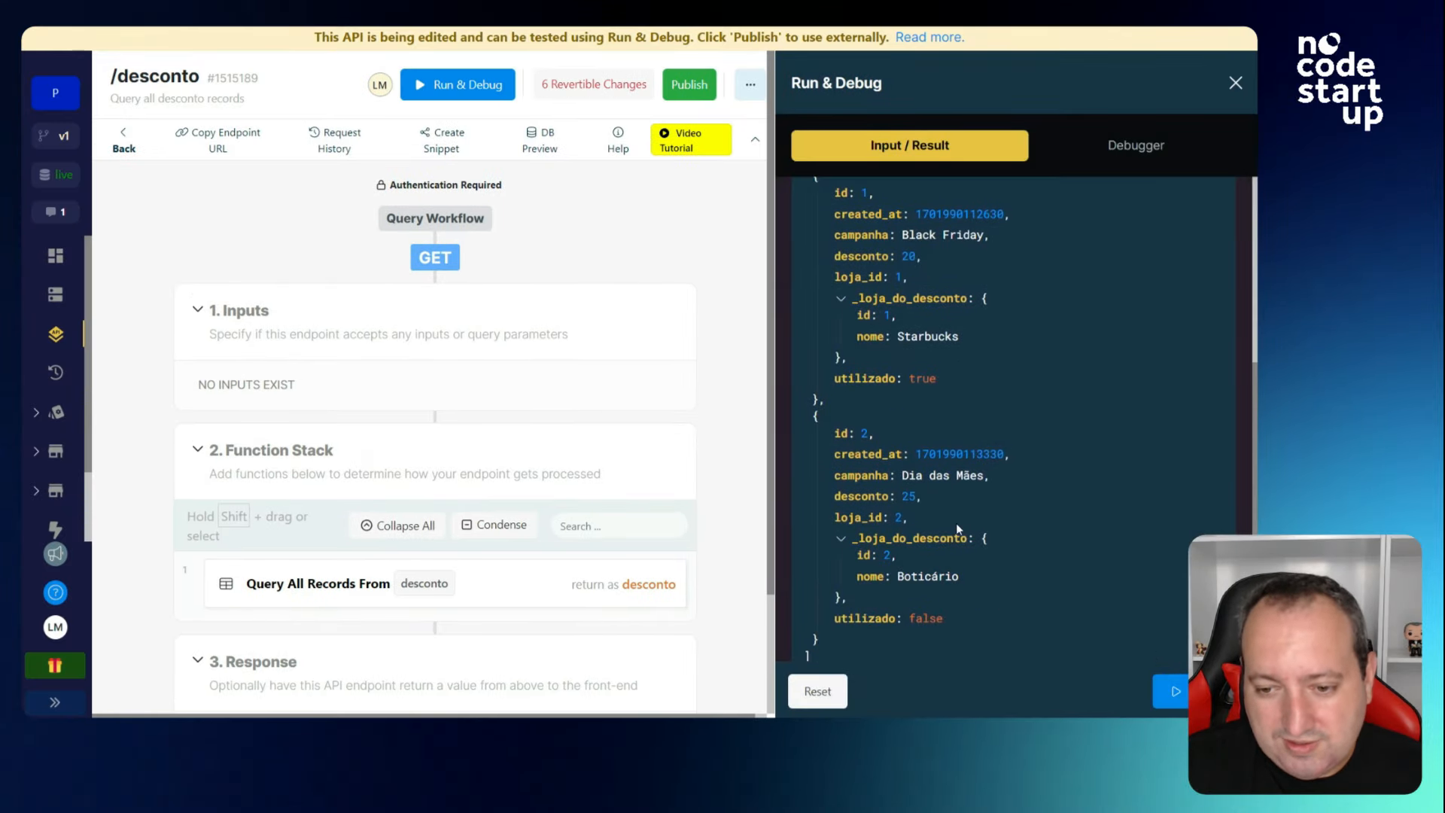
scroll(978, 598, "up", 4)
scroll(977, 597, "up", 1)
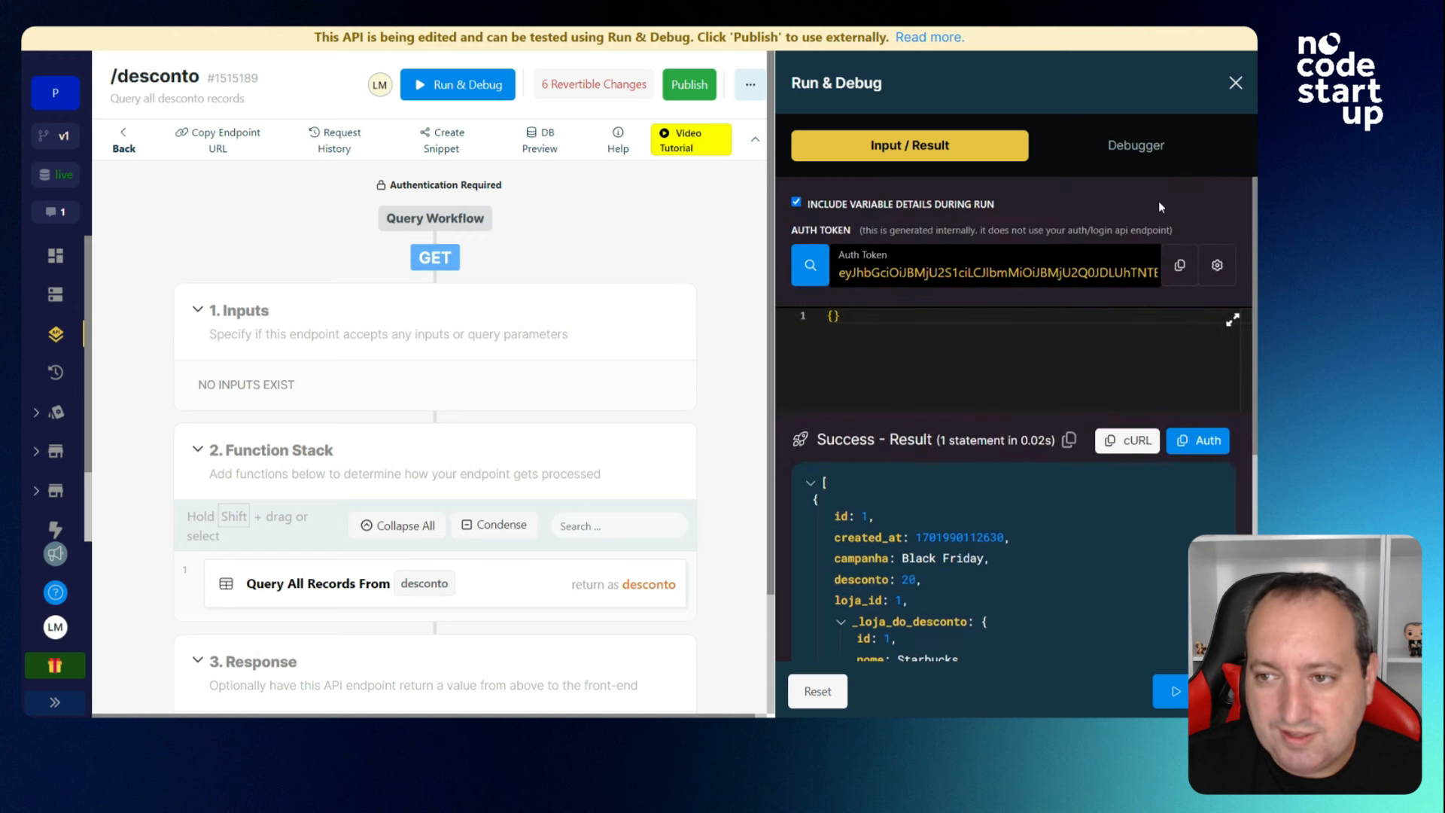
Test as a different user, where the second discount shows utilizado true, then return to the Default API group.
left_click(811, 267)
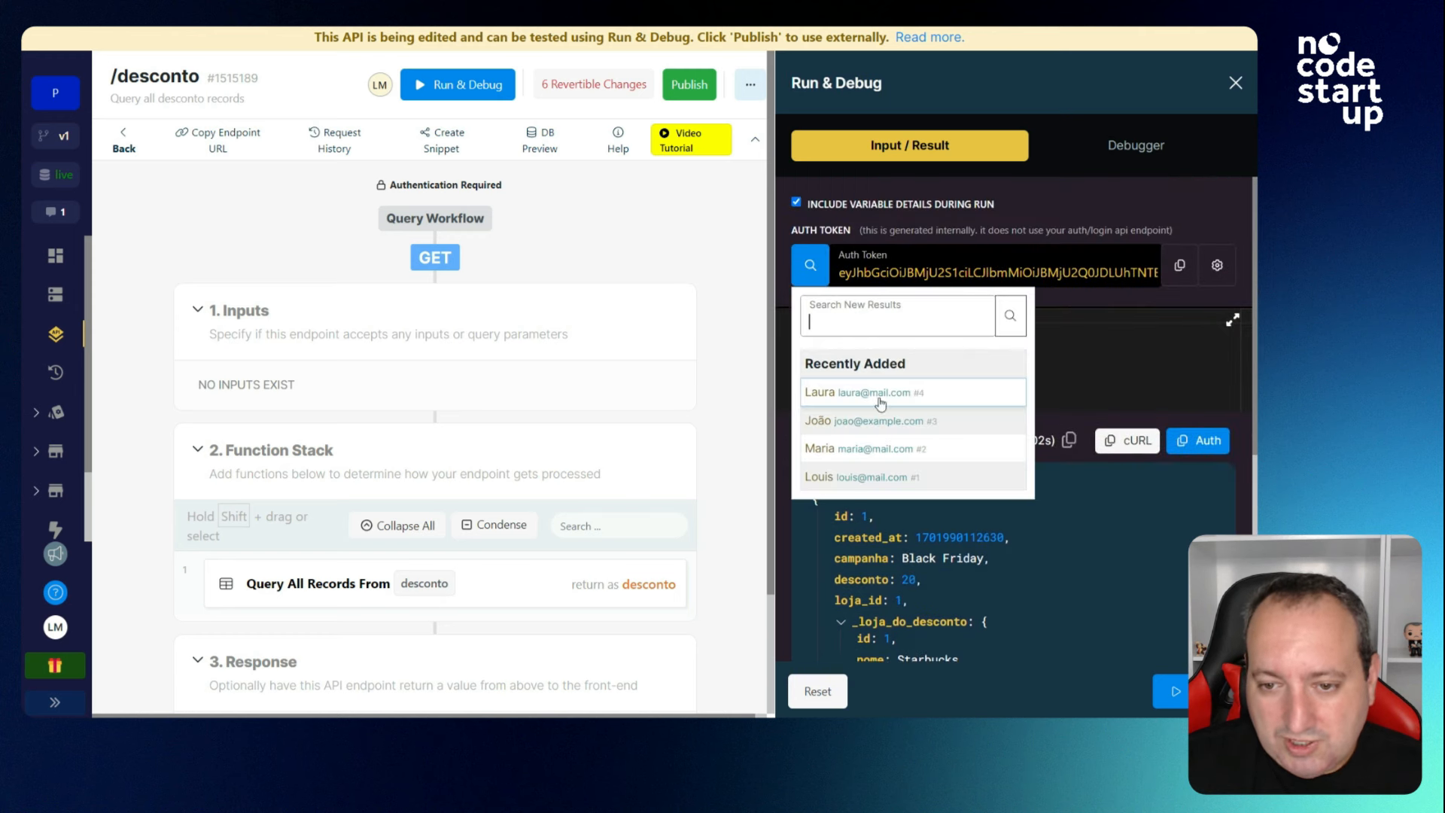
left_click(877, 455)
left_click(1198, 690)
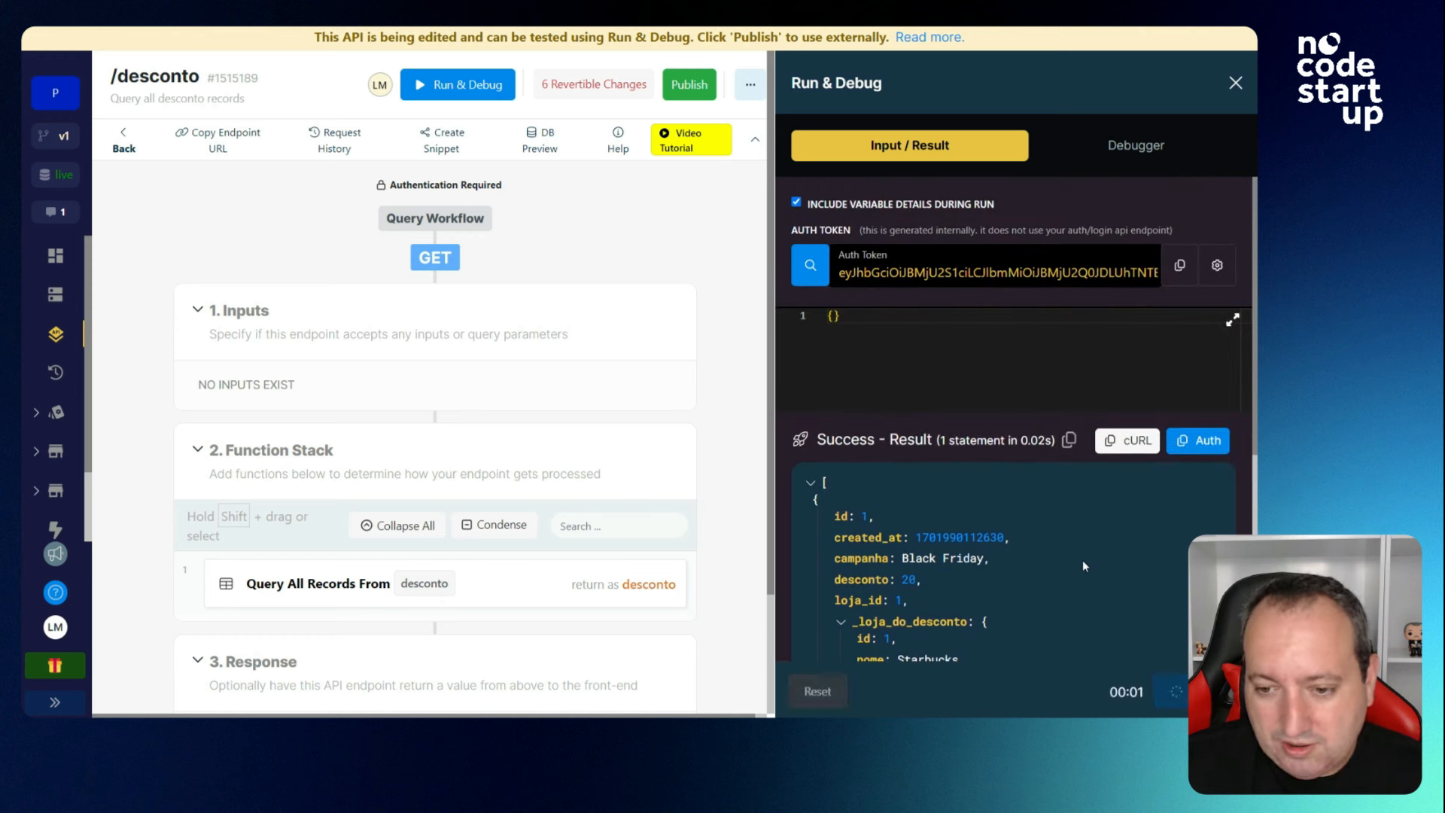
scroll(1001, 507, "down", 3)
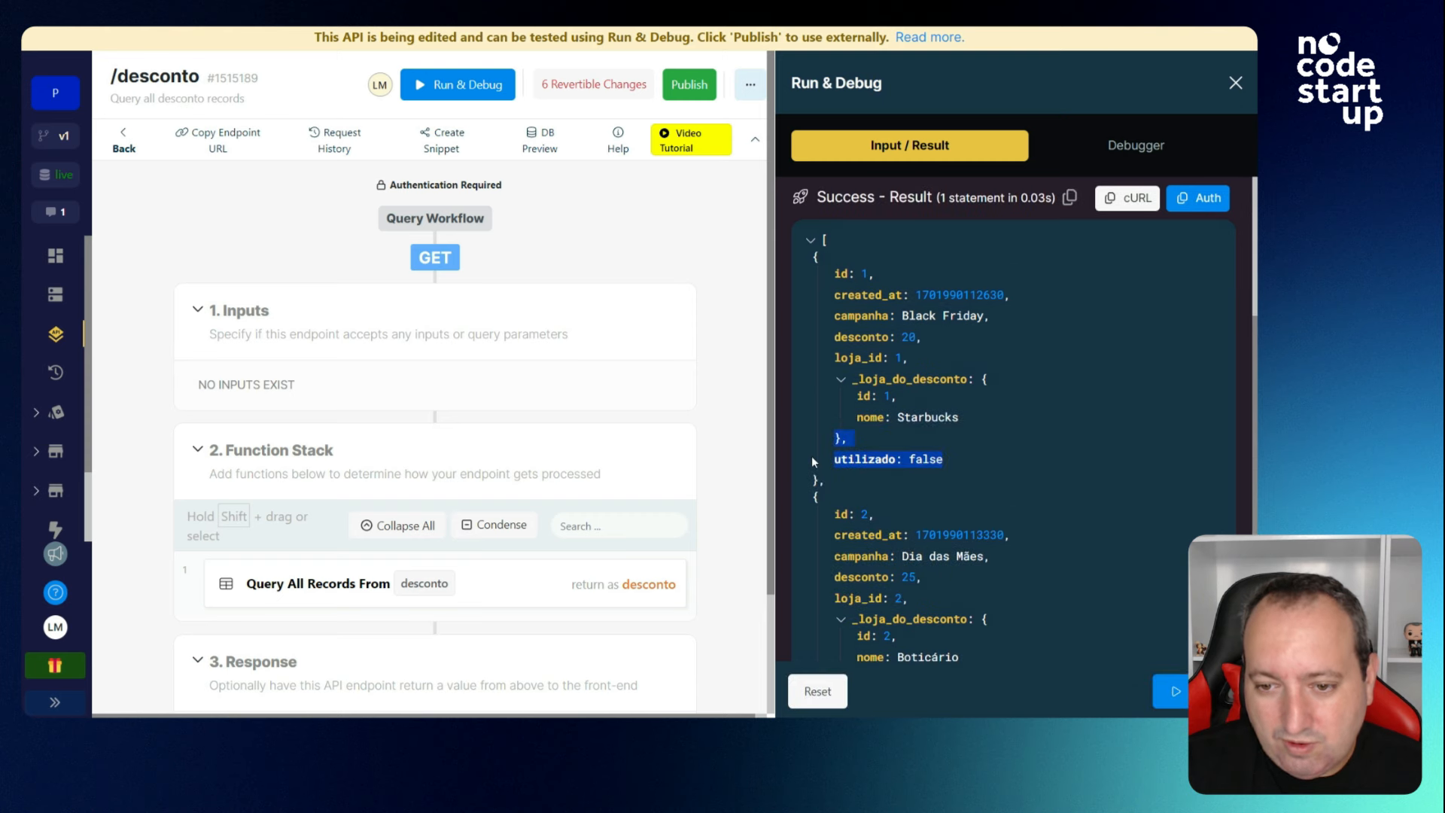
scroll(954, 395, "down", 2)
left_click(945, 587)
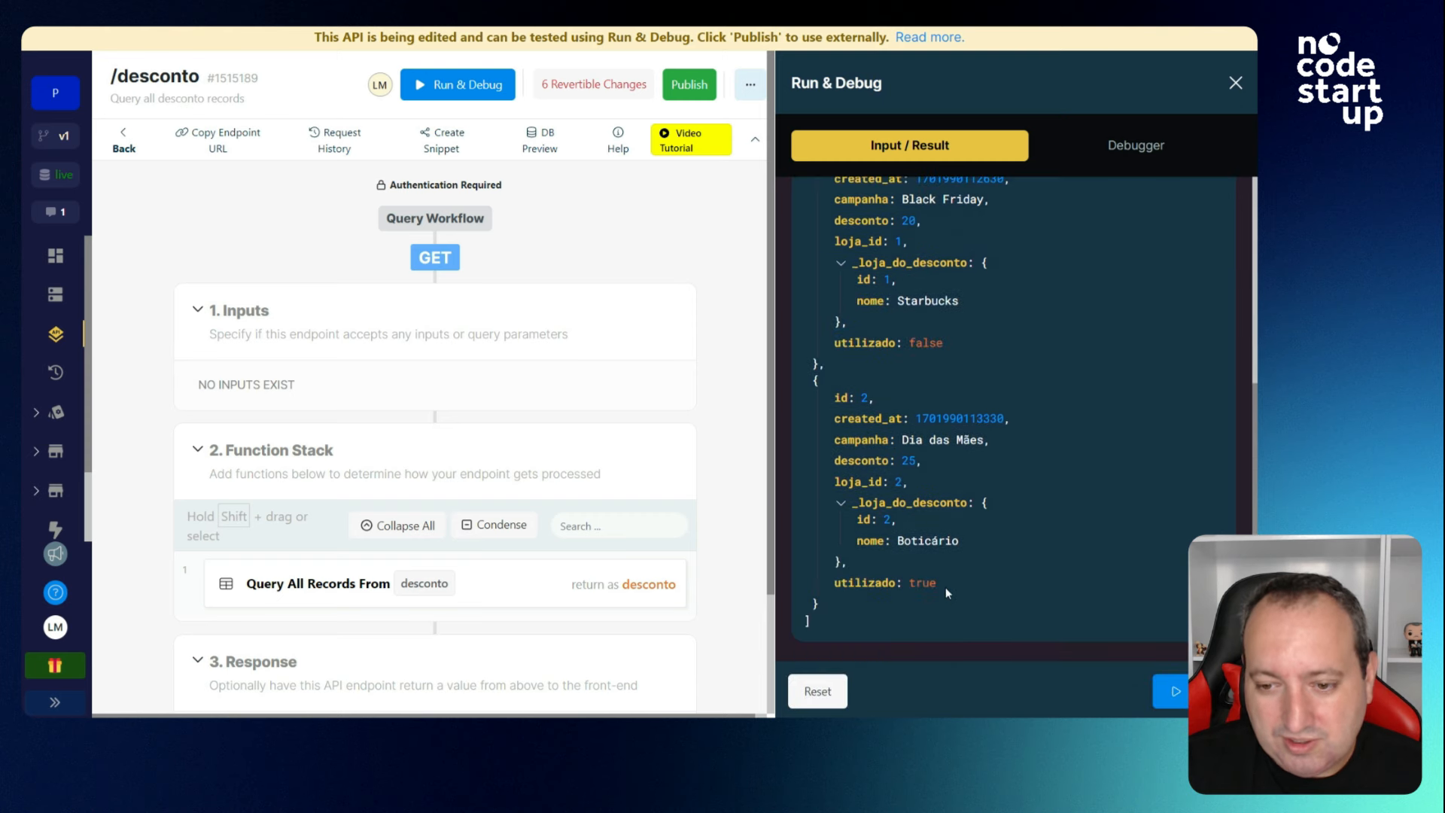
left_click_drag(945, 587, 862, 584)
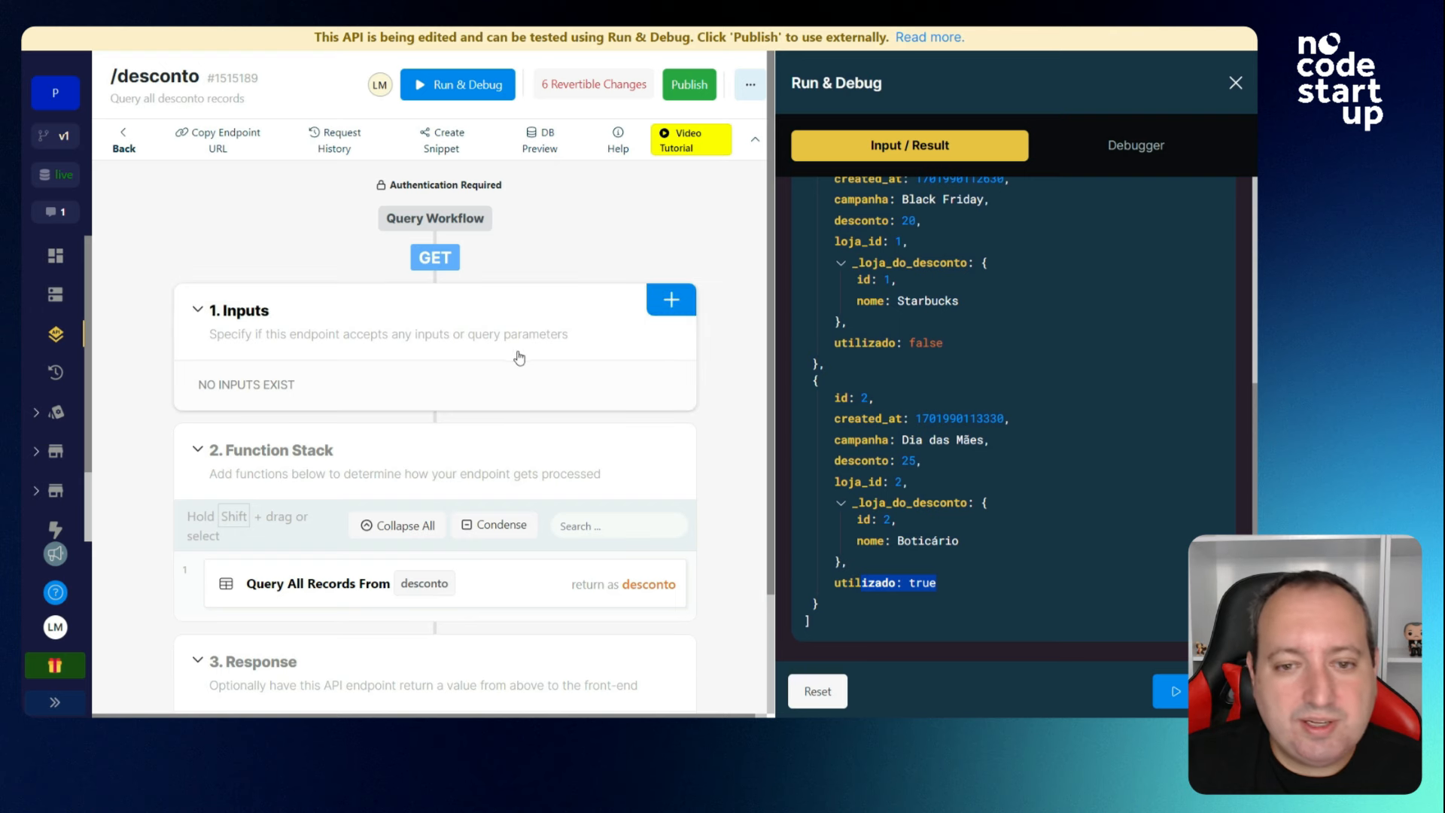
scroll(1022, 399, "up", 3)
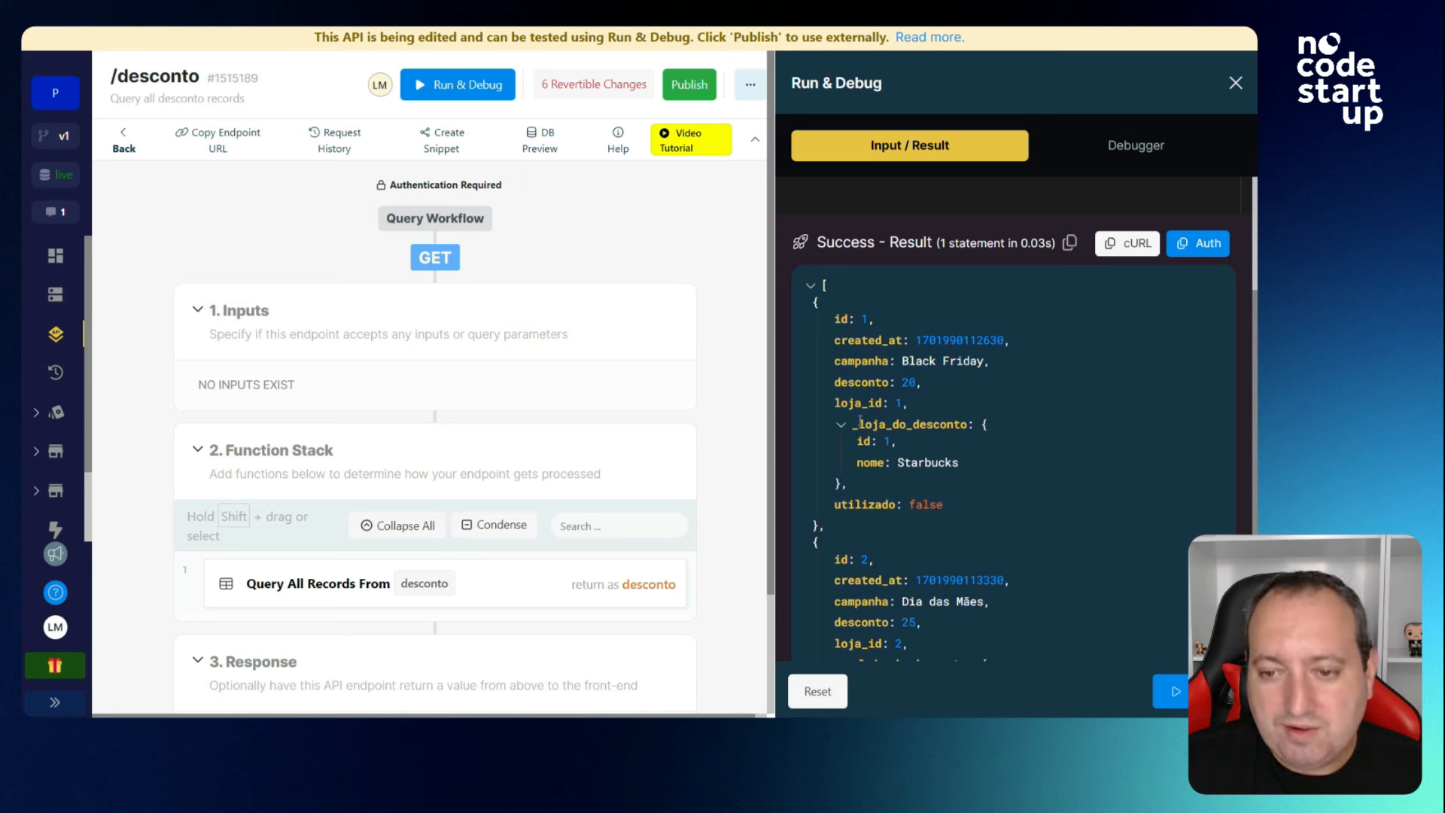
left_click(1234, 83)
left_click(129, 143)
scroll(504, 397, "down", 6)
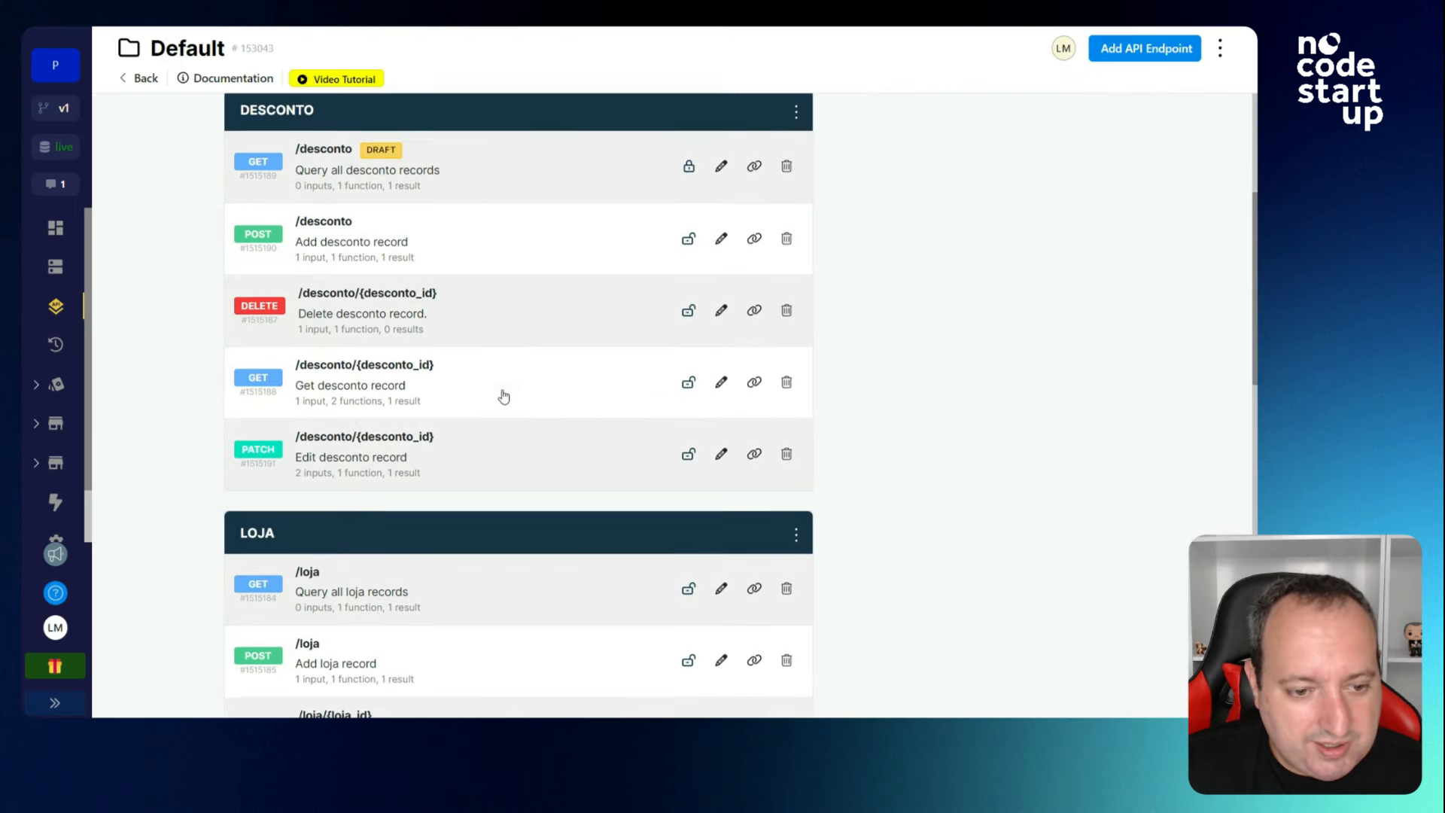
scroll(172, 382, "down", 1)
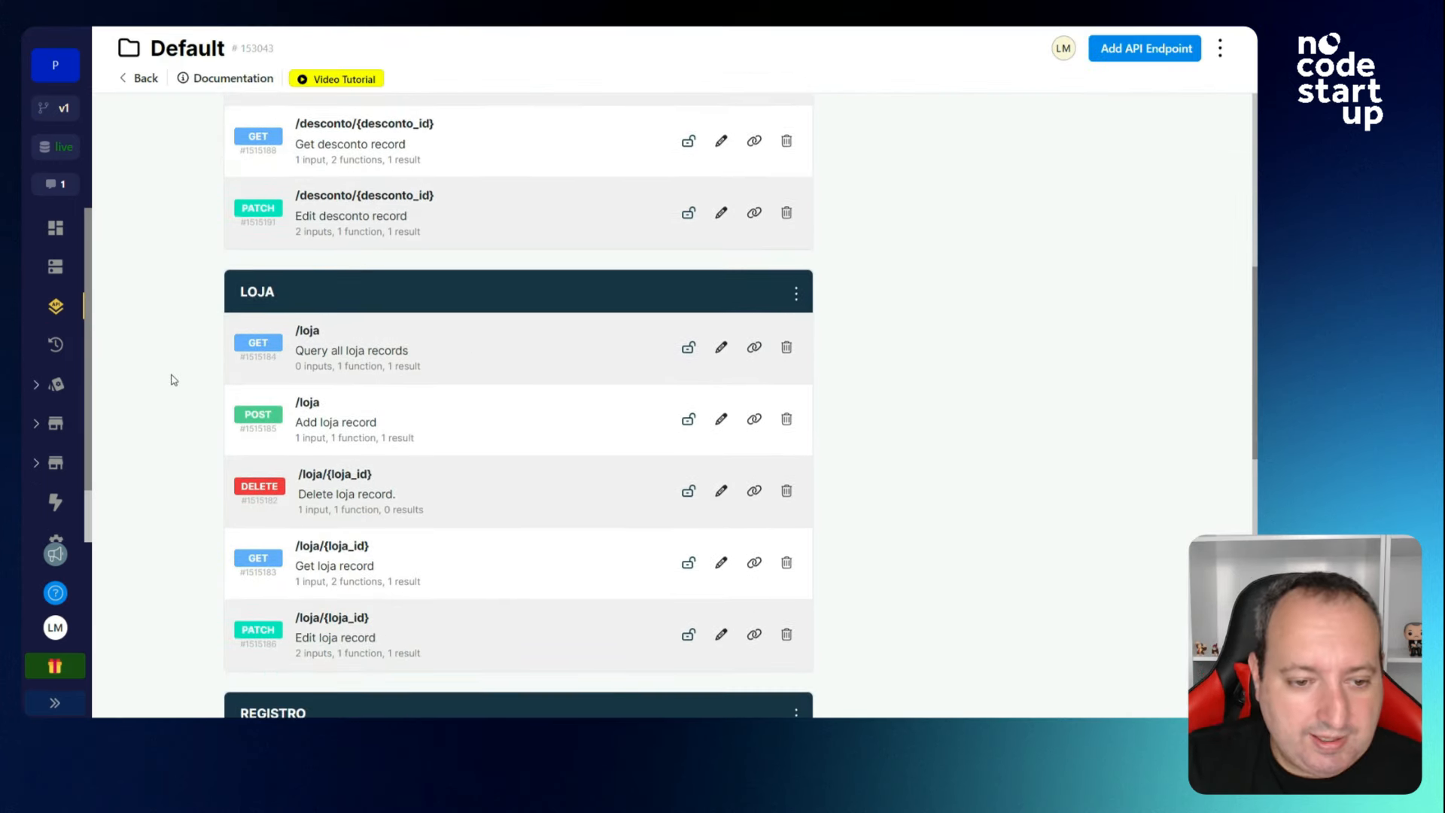
left_click(399, 424)
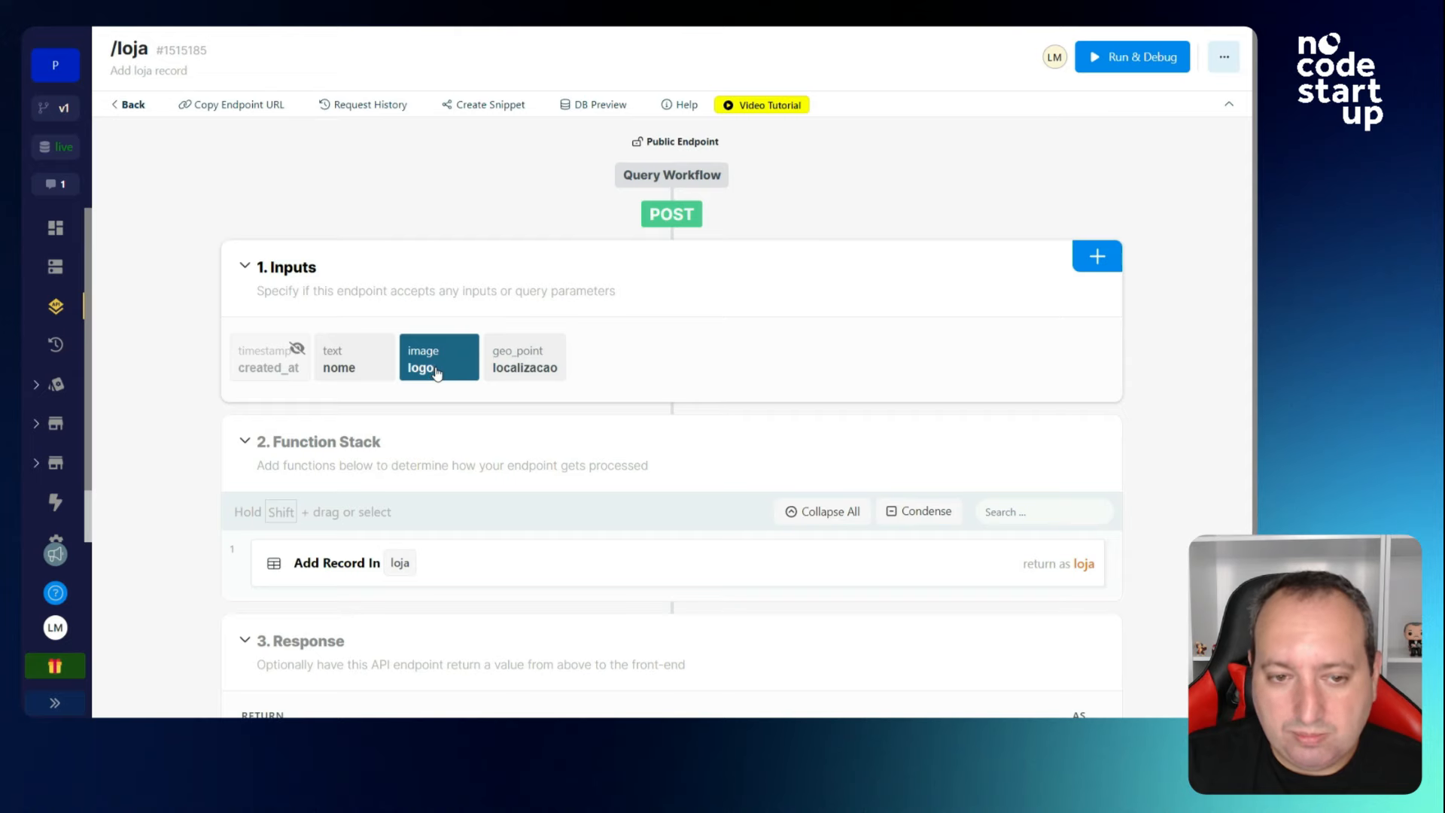
left_click(1096, 256)
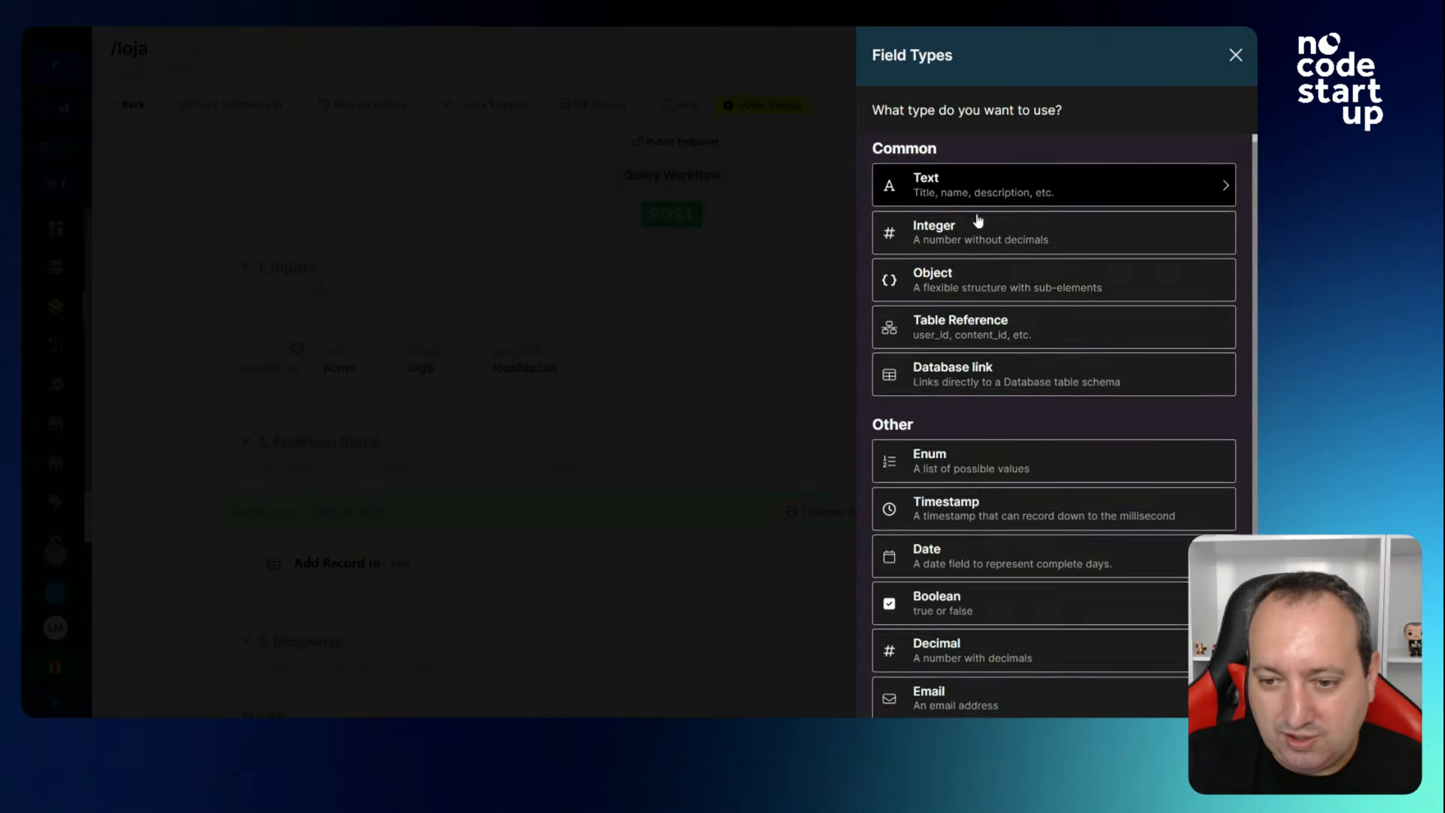
scroll(977, 221, "down", 3)
scroll(1035, 552, "up", 4)
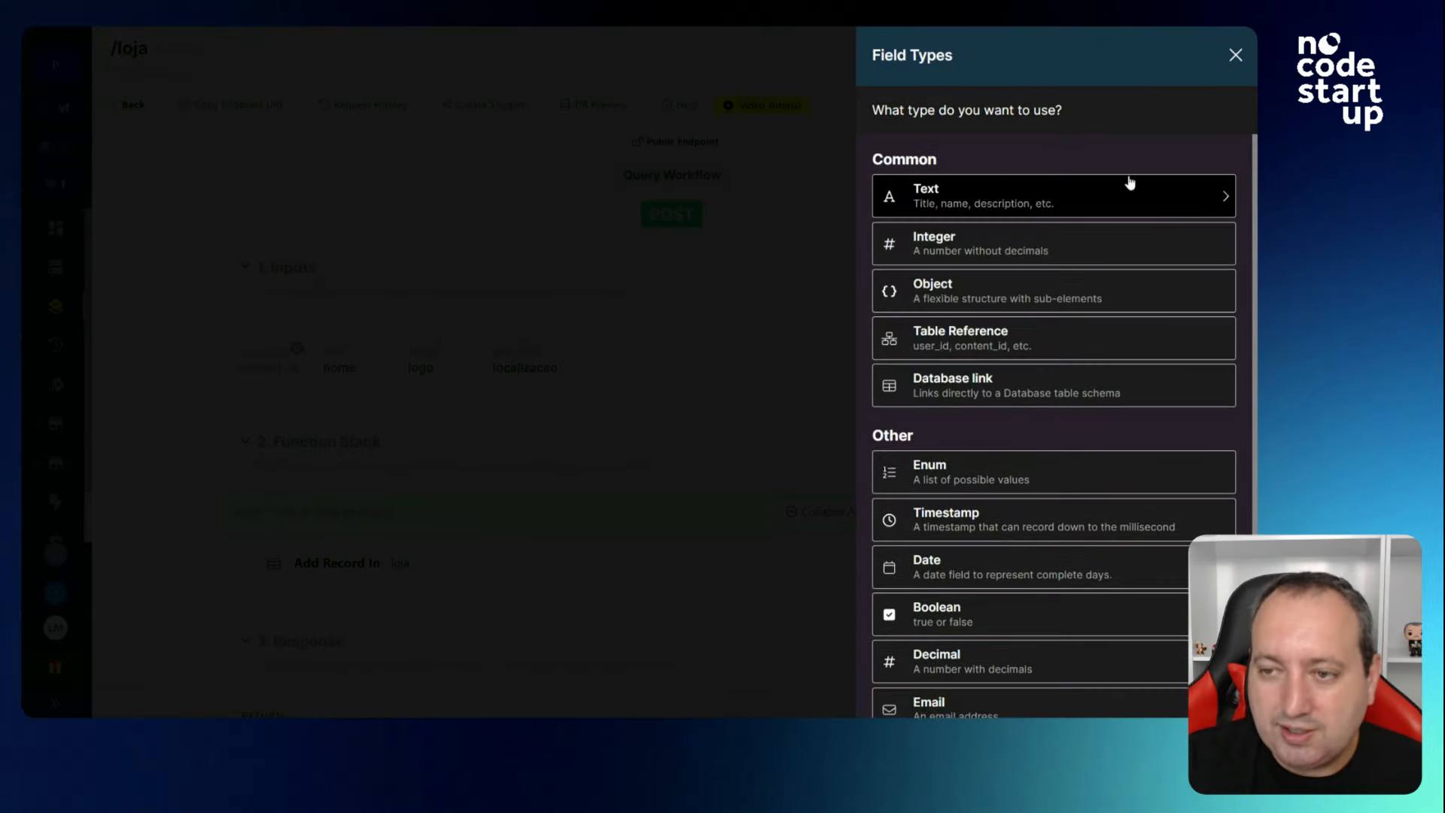
scroll(993, 539, "down", 3)
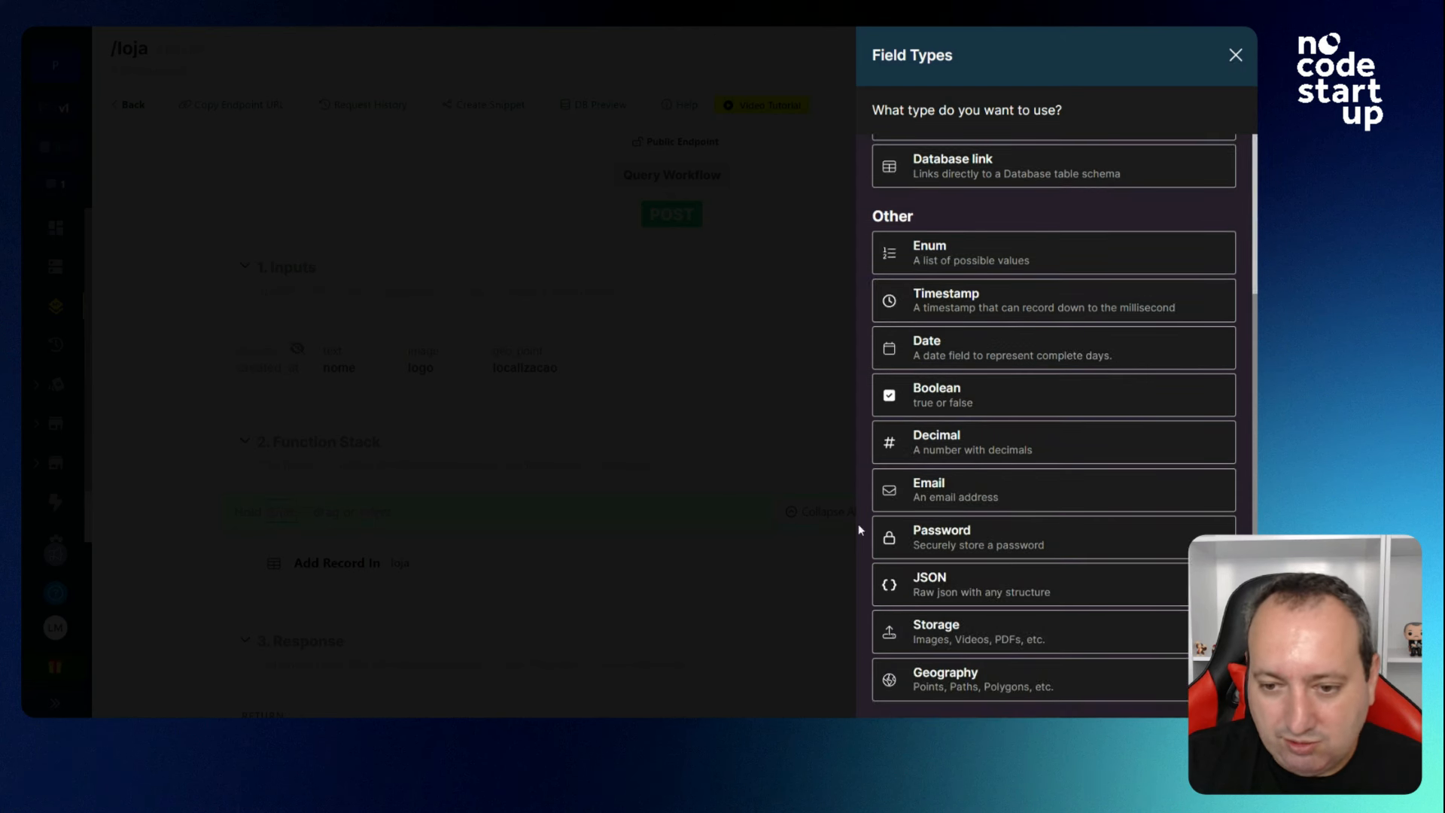
left_click(969, 626)
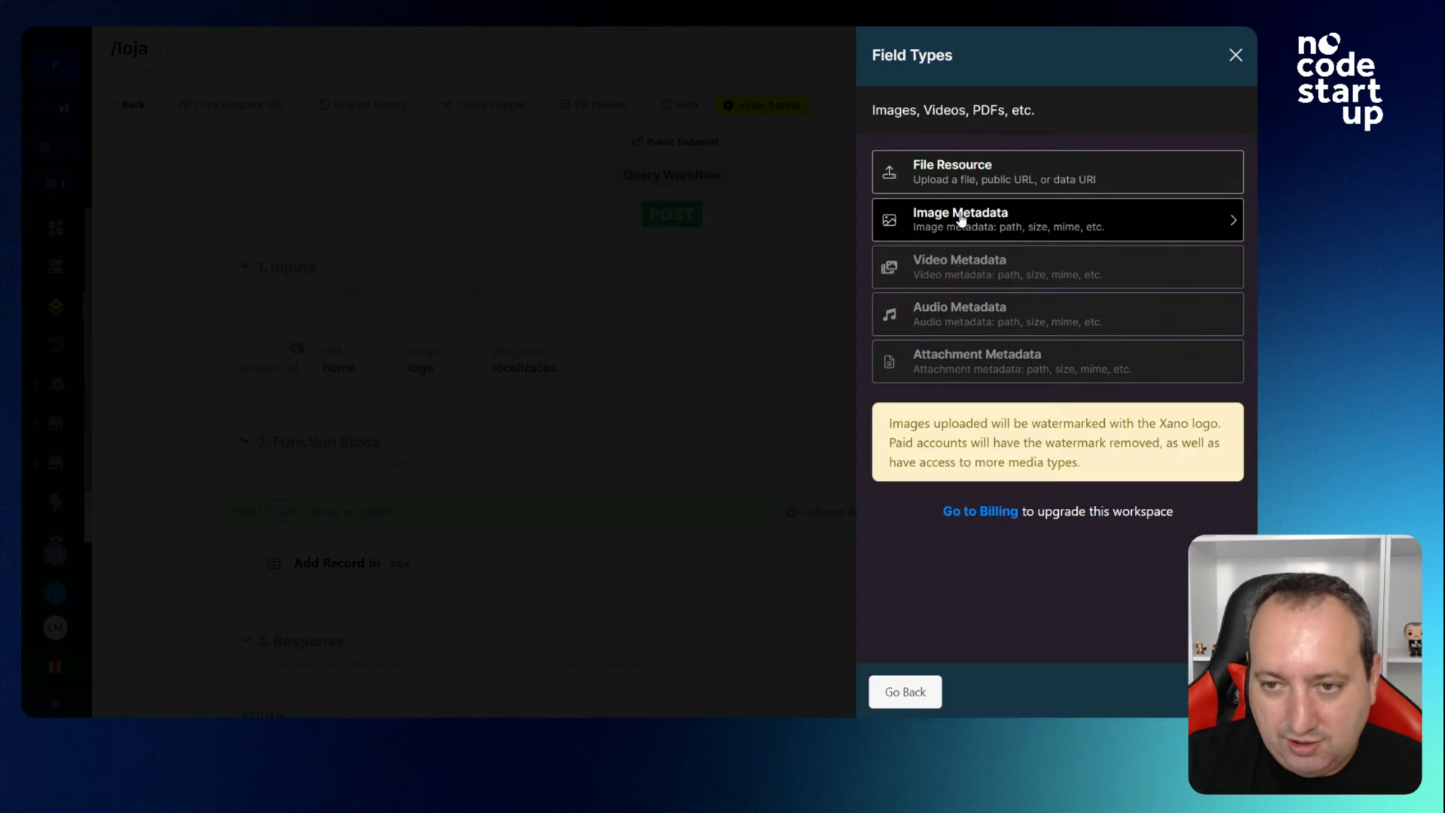
left_click(1235, 55)
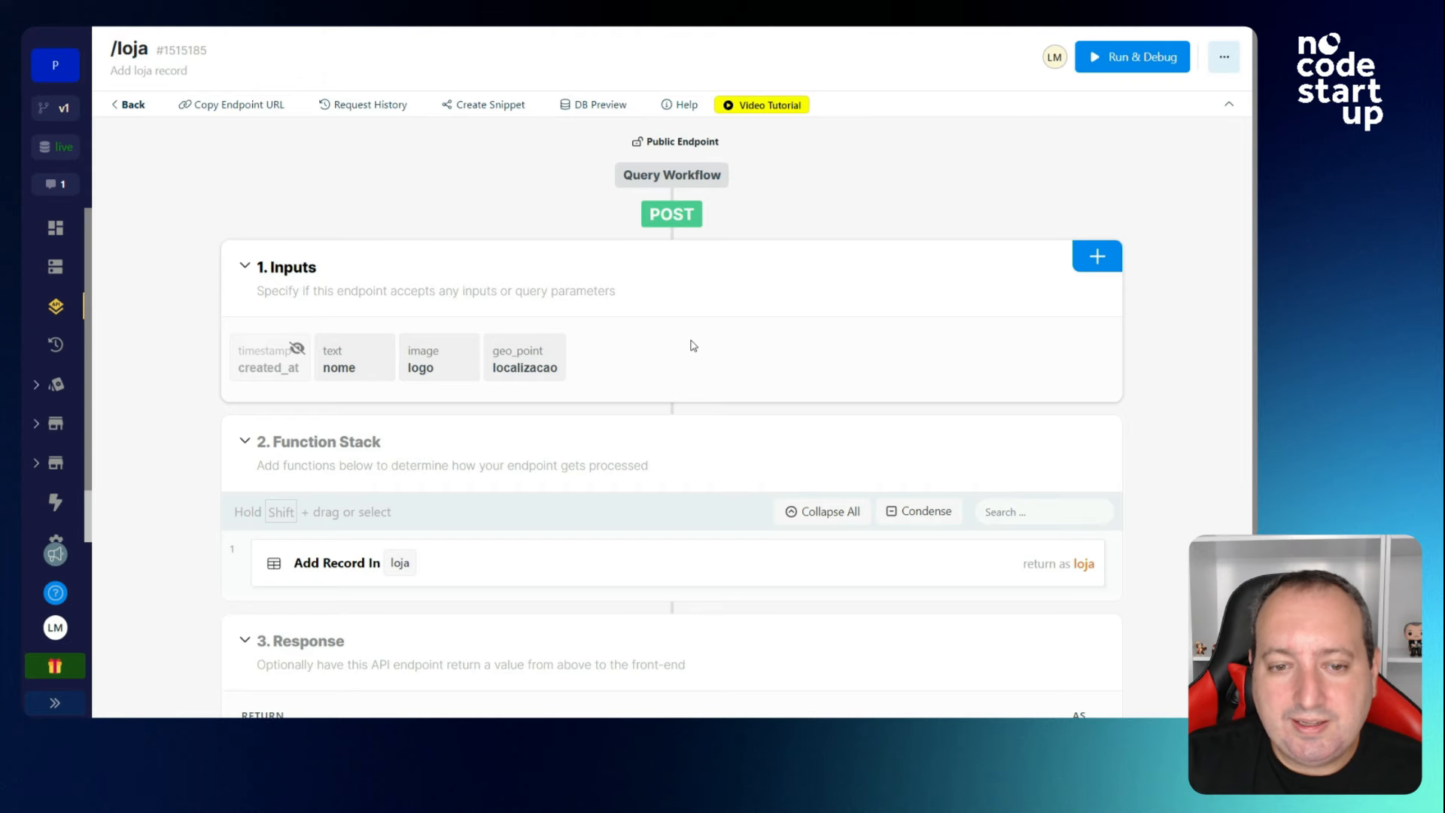
left_click(531, 358)
left_click(693, 292)
scroll(693, 291, "down", 2)
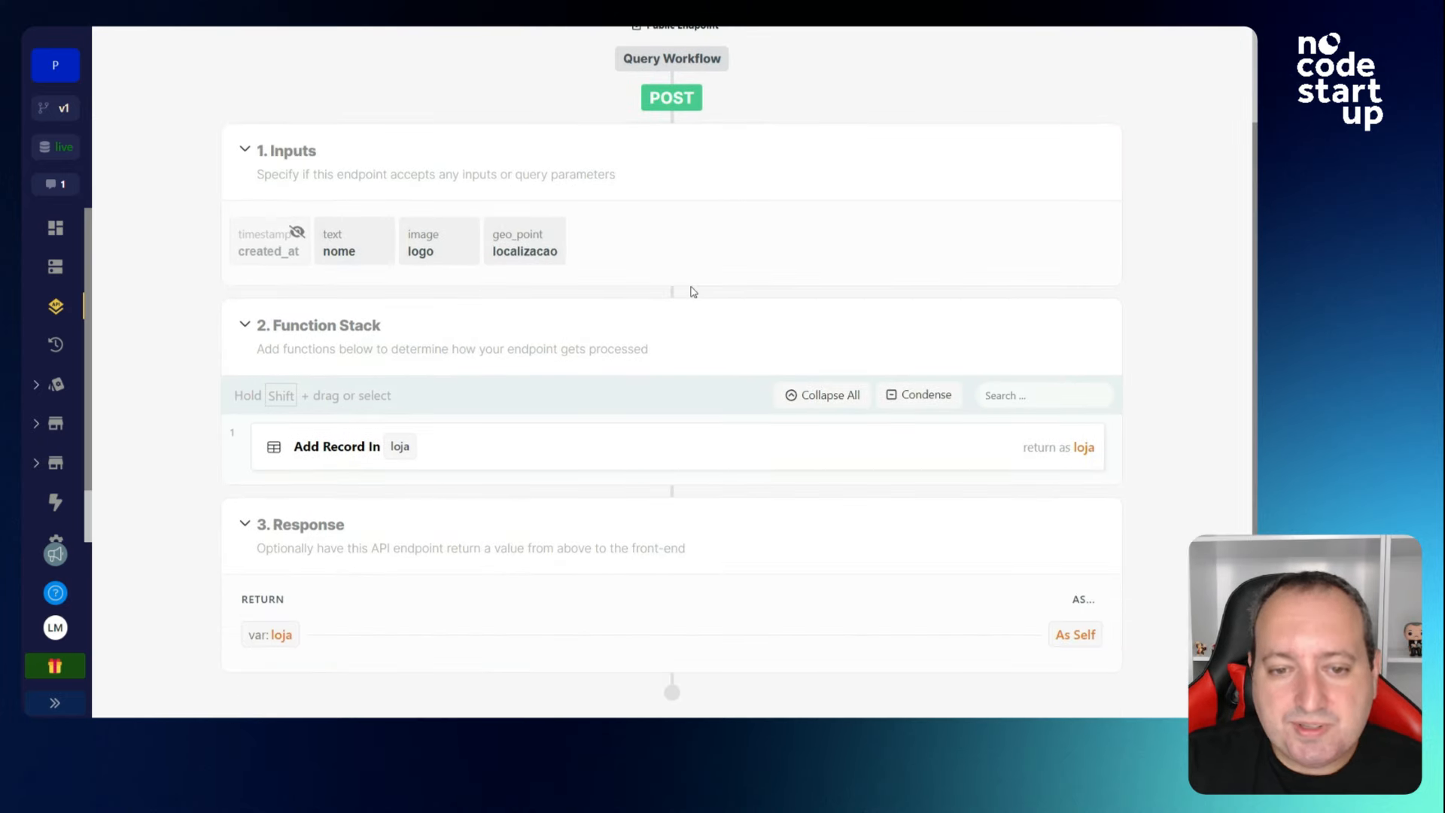
left_click(465, 454)
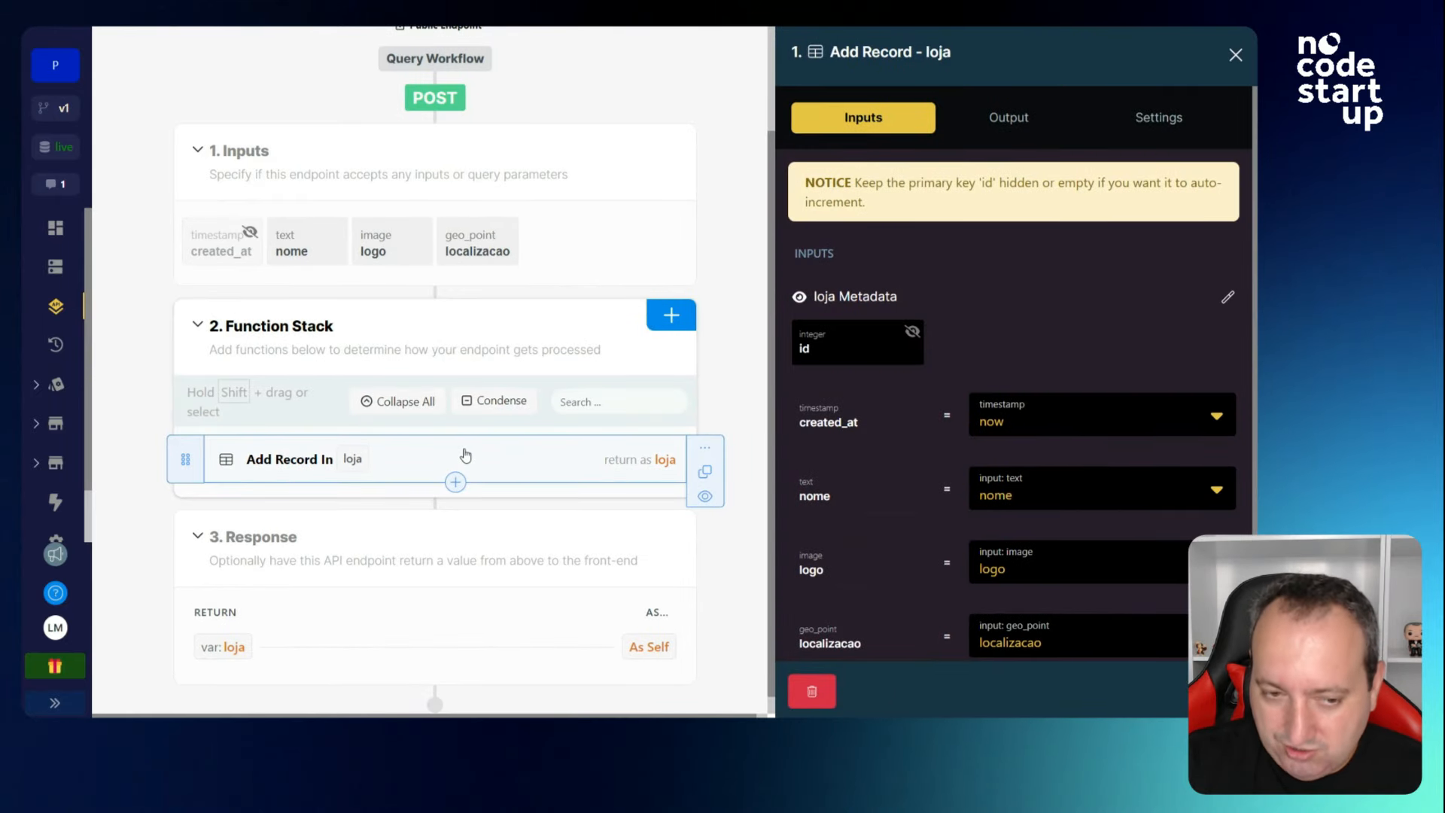
scroll(862, 490, "down", 1)
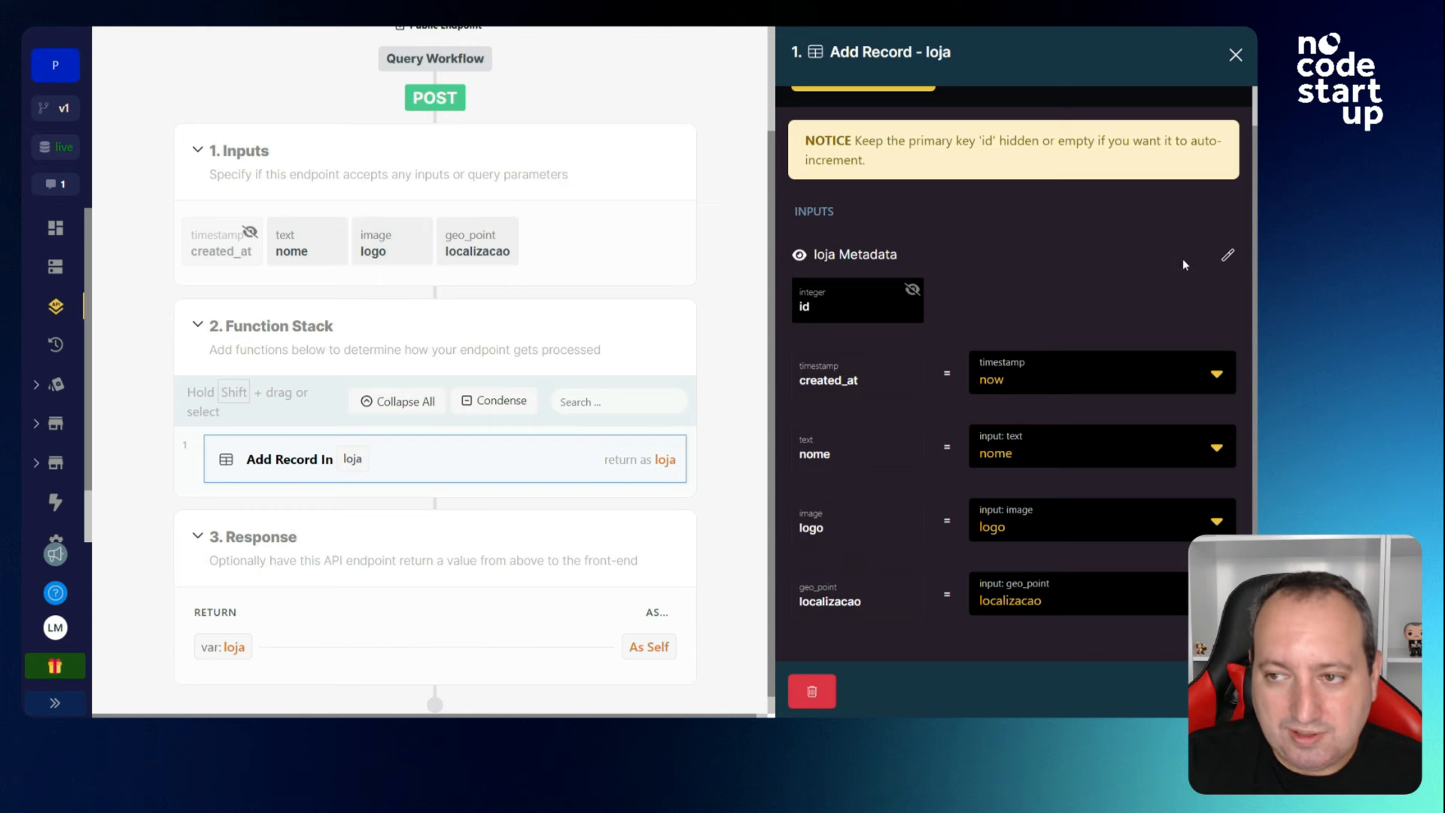
left_click(1234, 55)
left_click(133, 104)
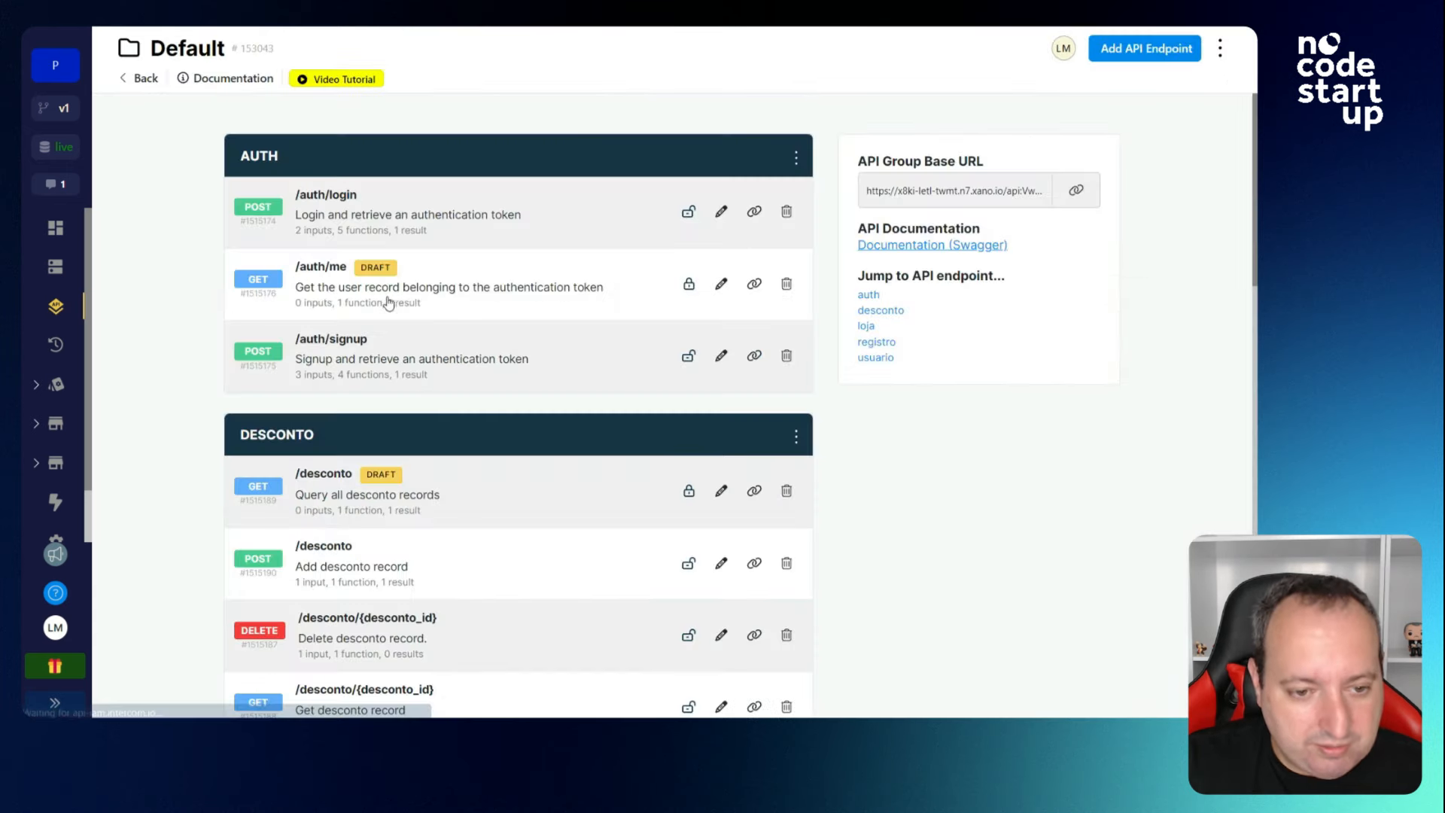
Run GET /loja and inspect Starbucks's logo metadata: public access, storage path, starbucks.png.
scroll(480, 490, "down", 5)
left_click(480, 491)
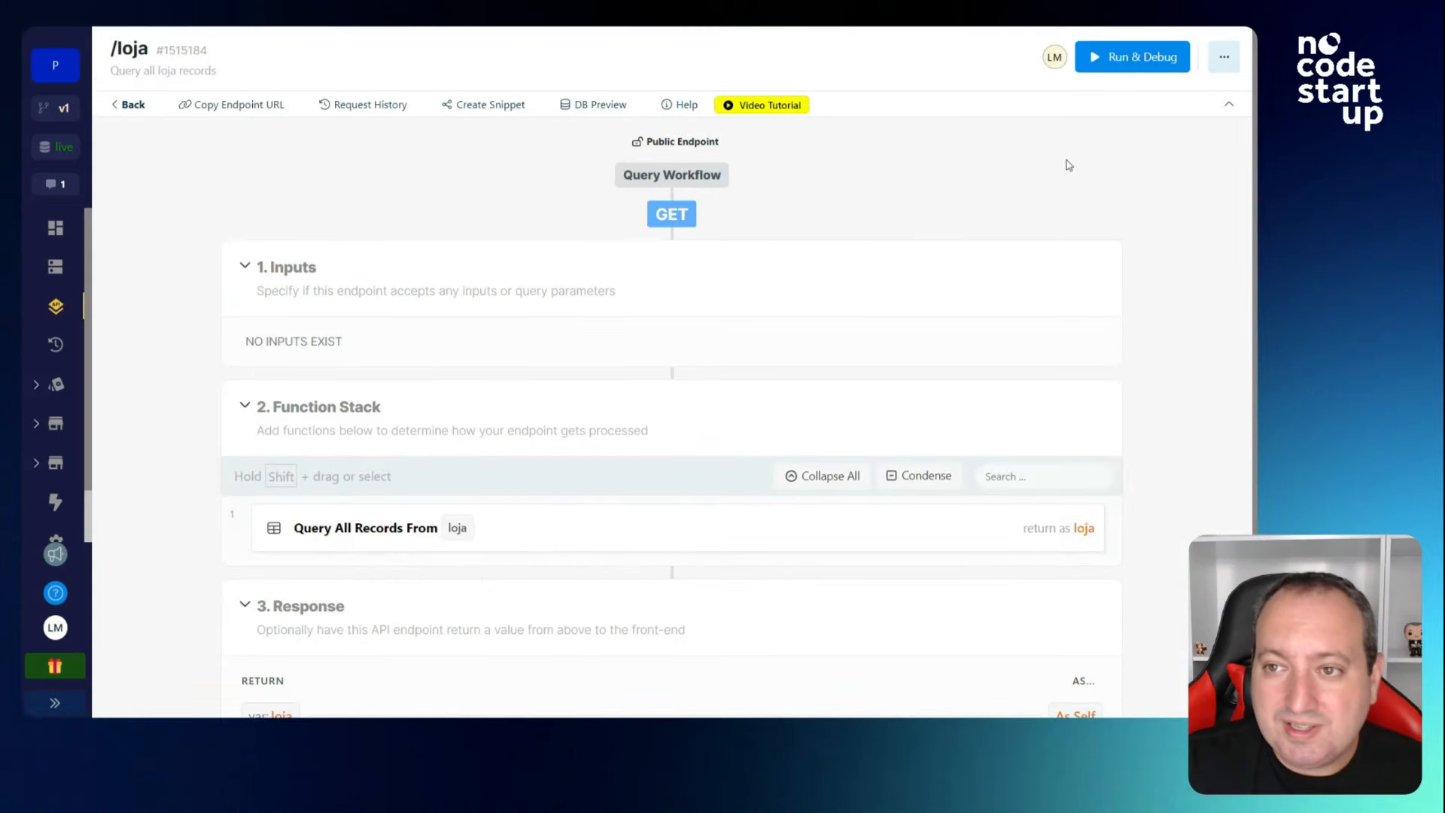
left_click(1132, 58)
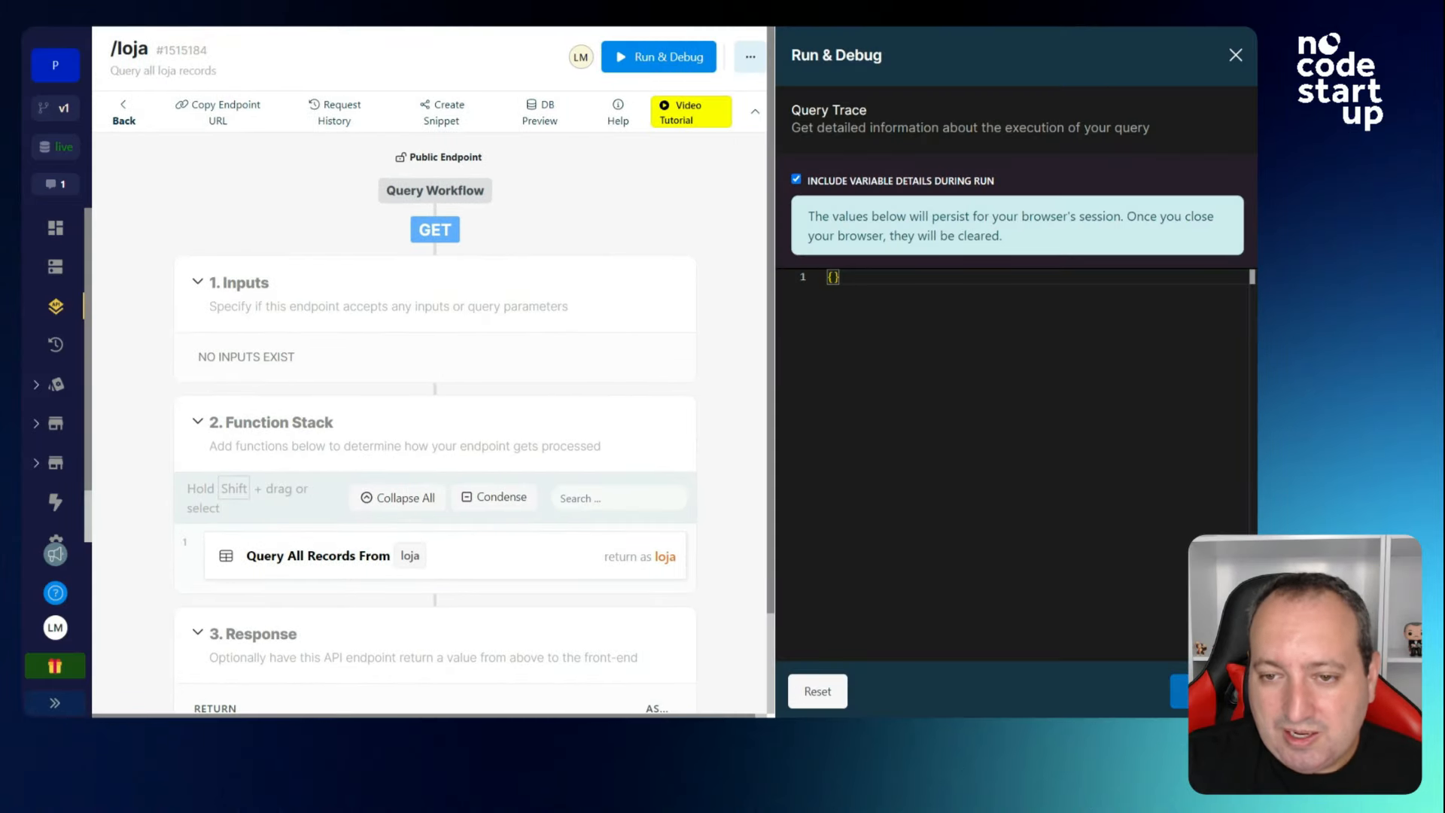
left_click(1179, 691)
scroll(1009, 444, "down", 5)
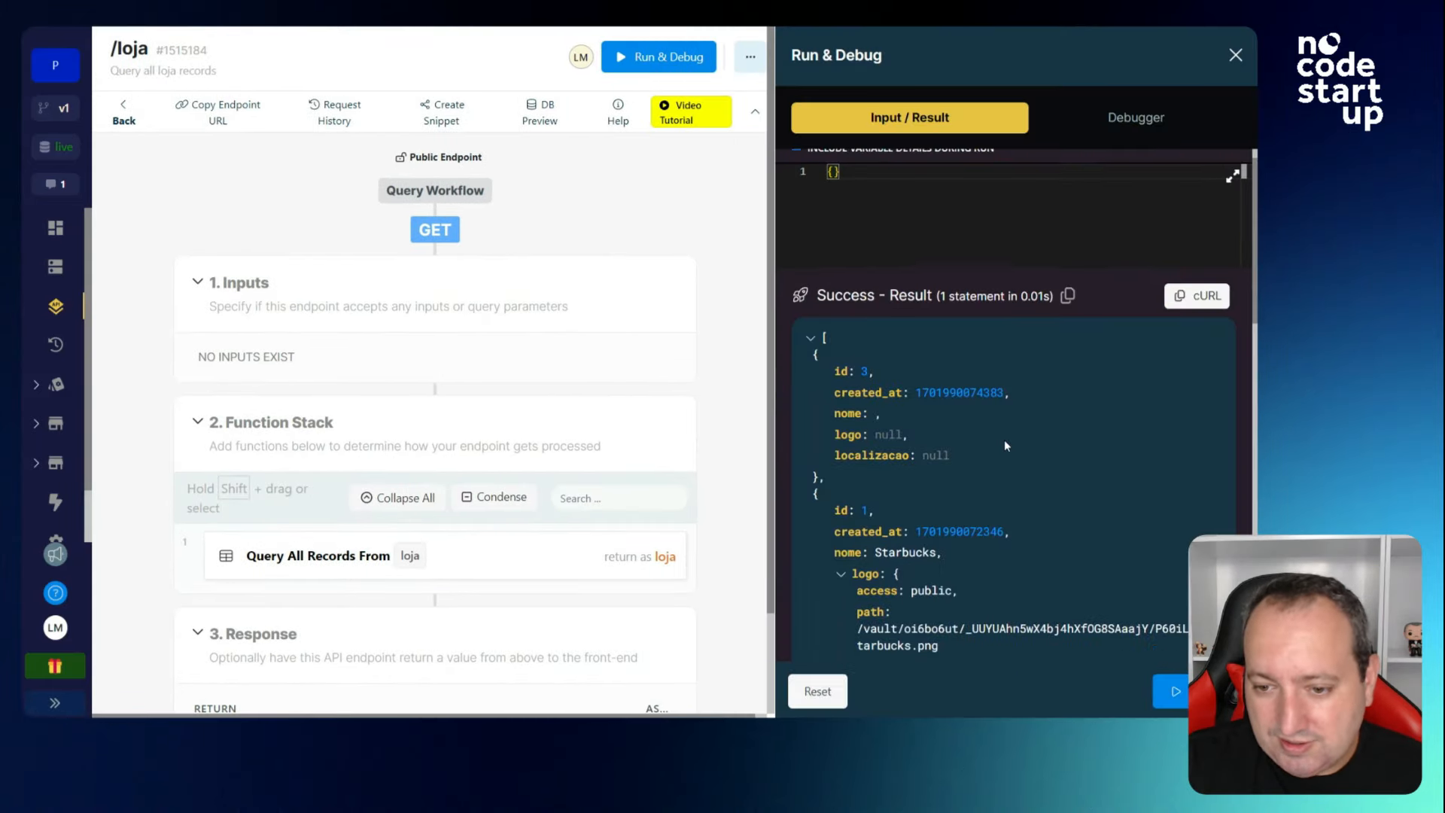
scroll(1005, 445, "down", 1)
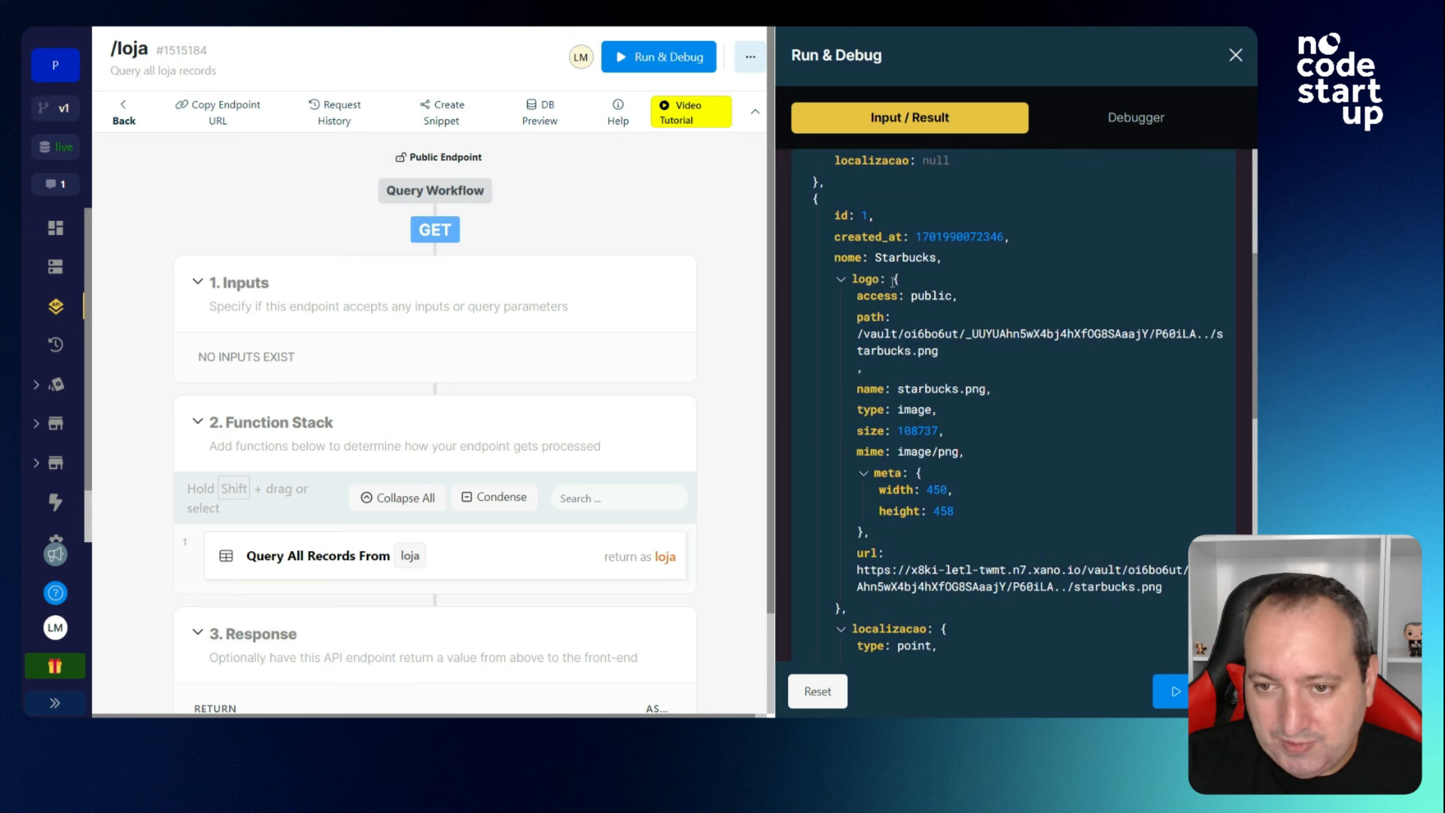
left_click_drag(893, 280, 953, 534)
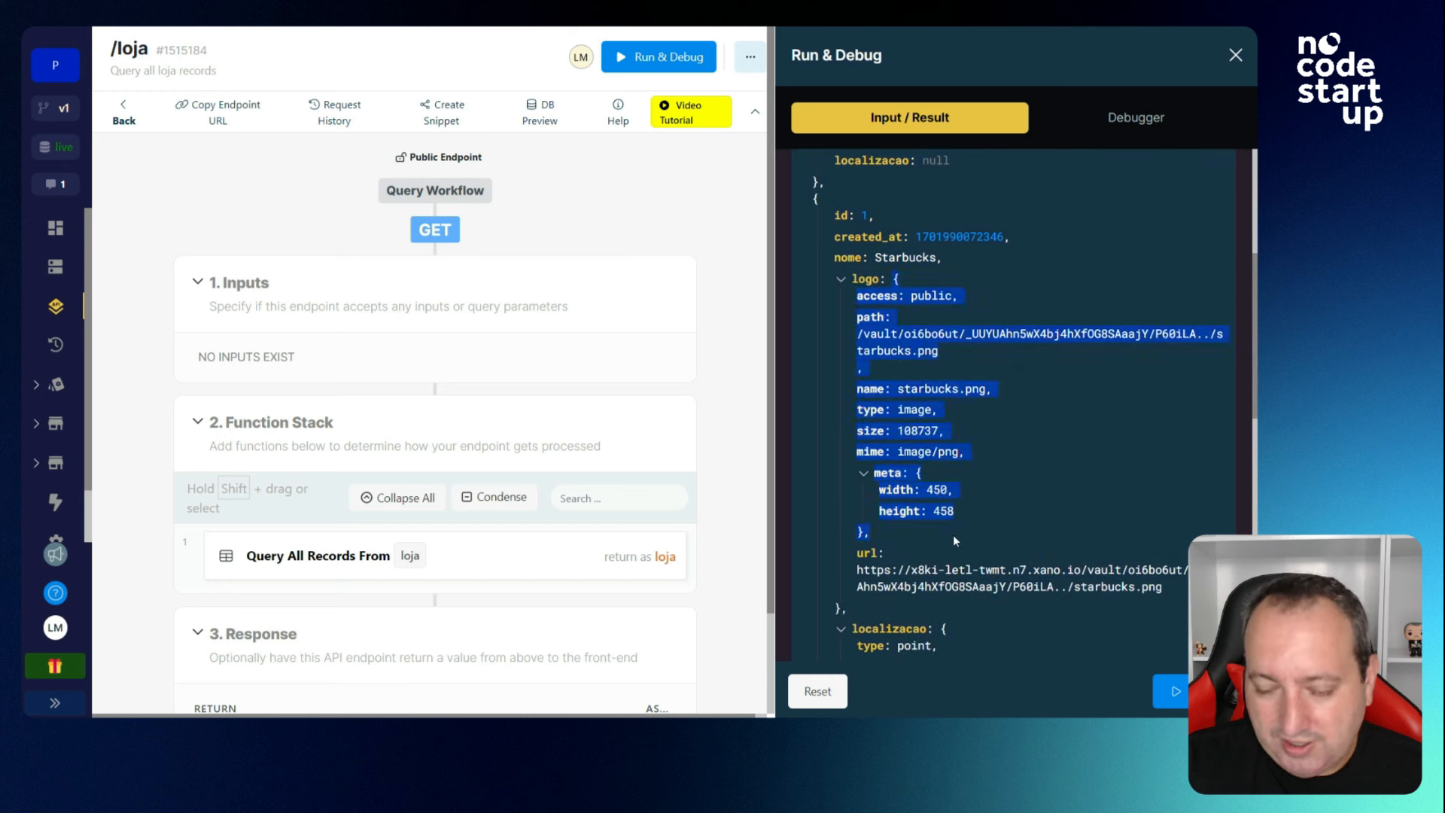
left_click(951, 531)
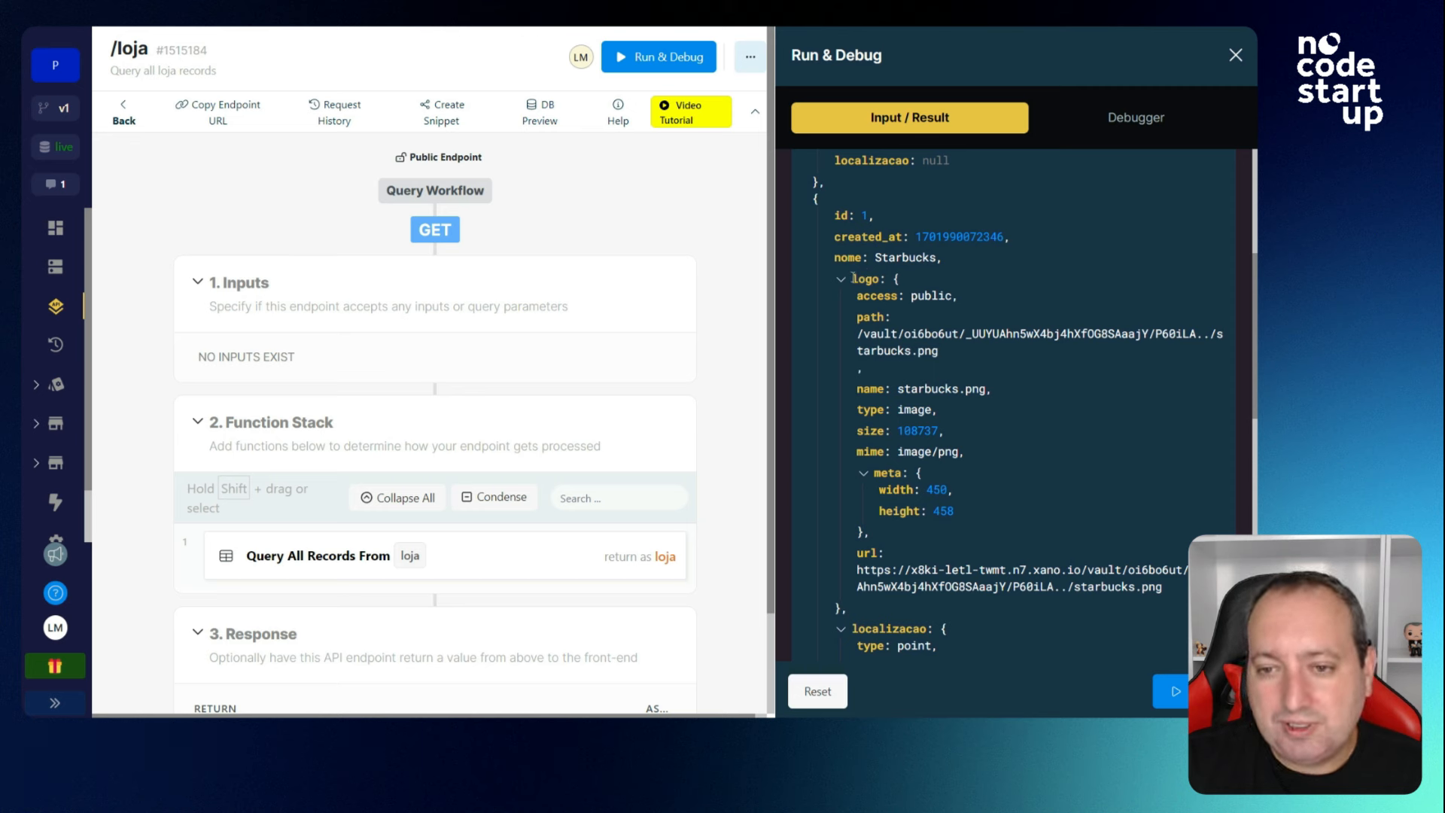
left_click_drag(858, 296, 962, 299)
left_click_drag(939, 352, 857, 335)
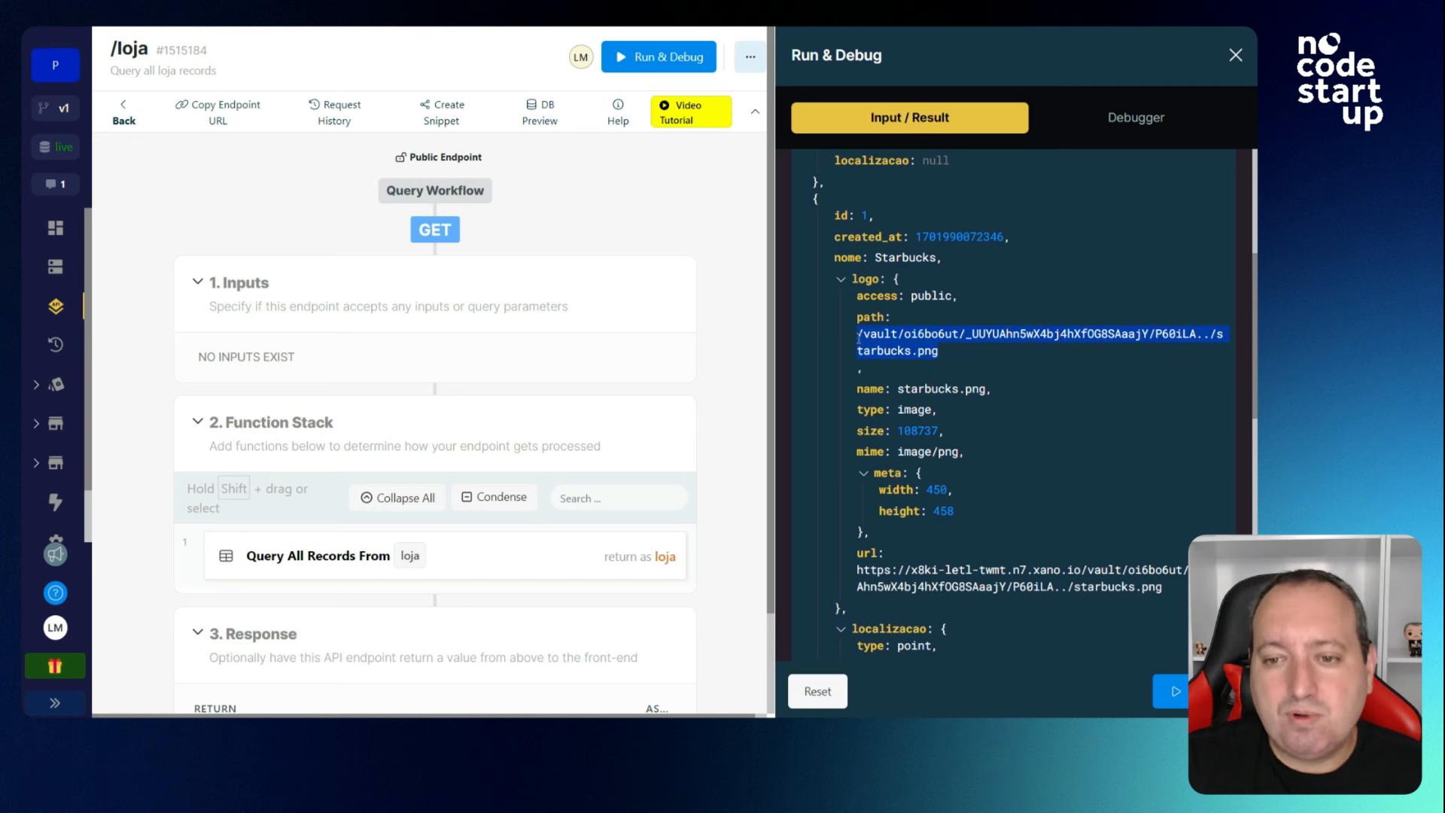
left_click_drag(991, 398, 870, 390)
left_click(1020, 445)
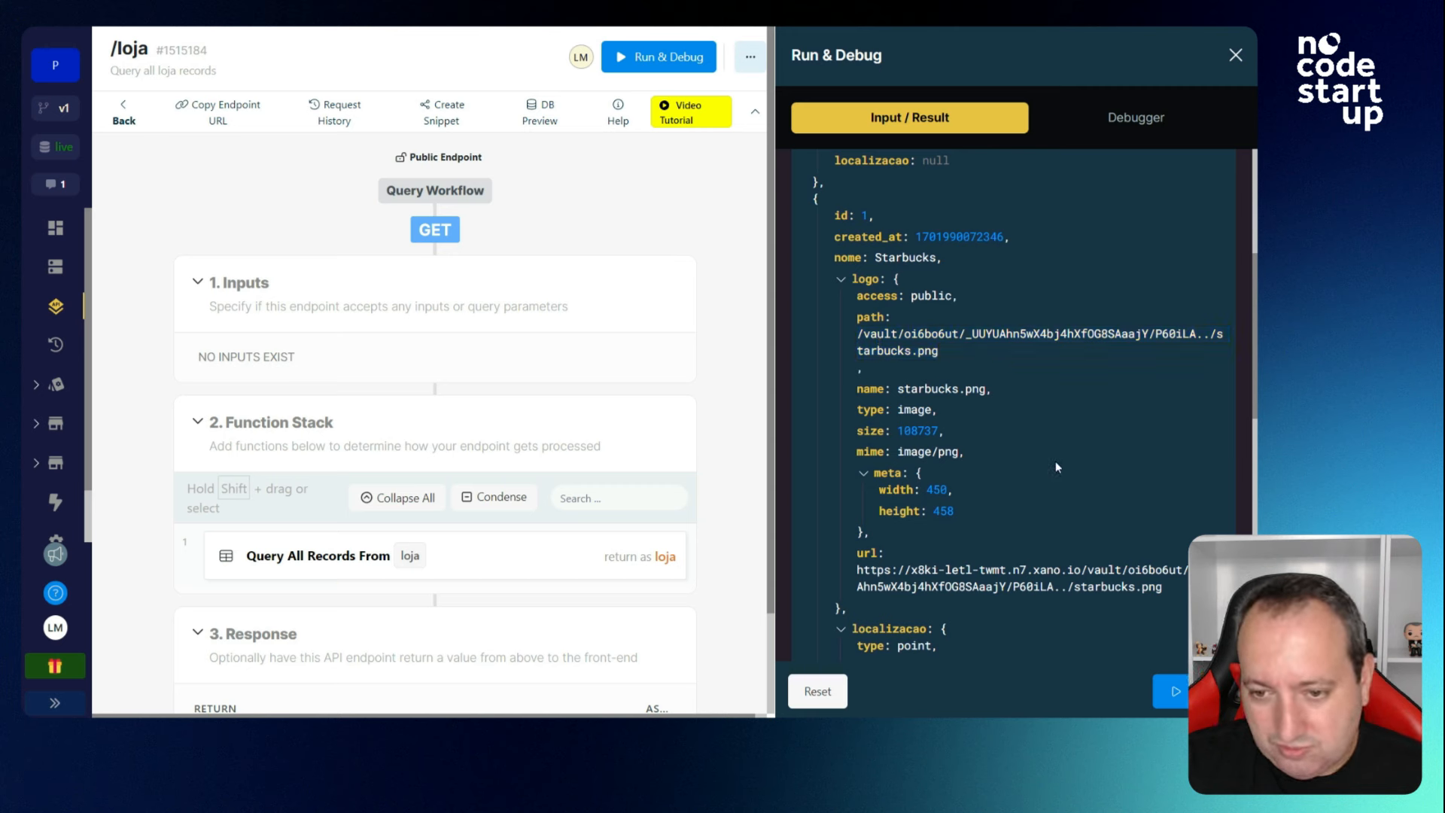
Locate the localizacao geo point and its coordinates in the results.
scroll(1057, 459, "down", 2)
scroll(1059, 457, "up", 1)
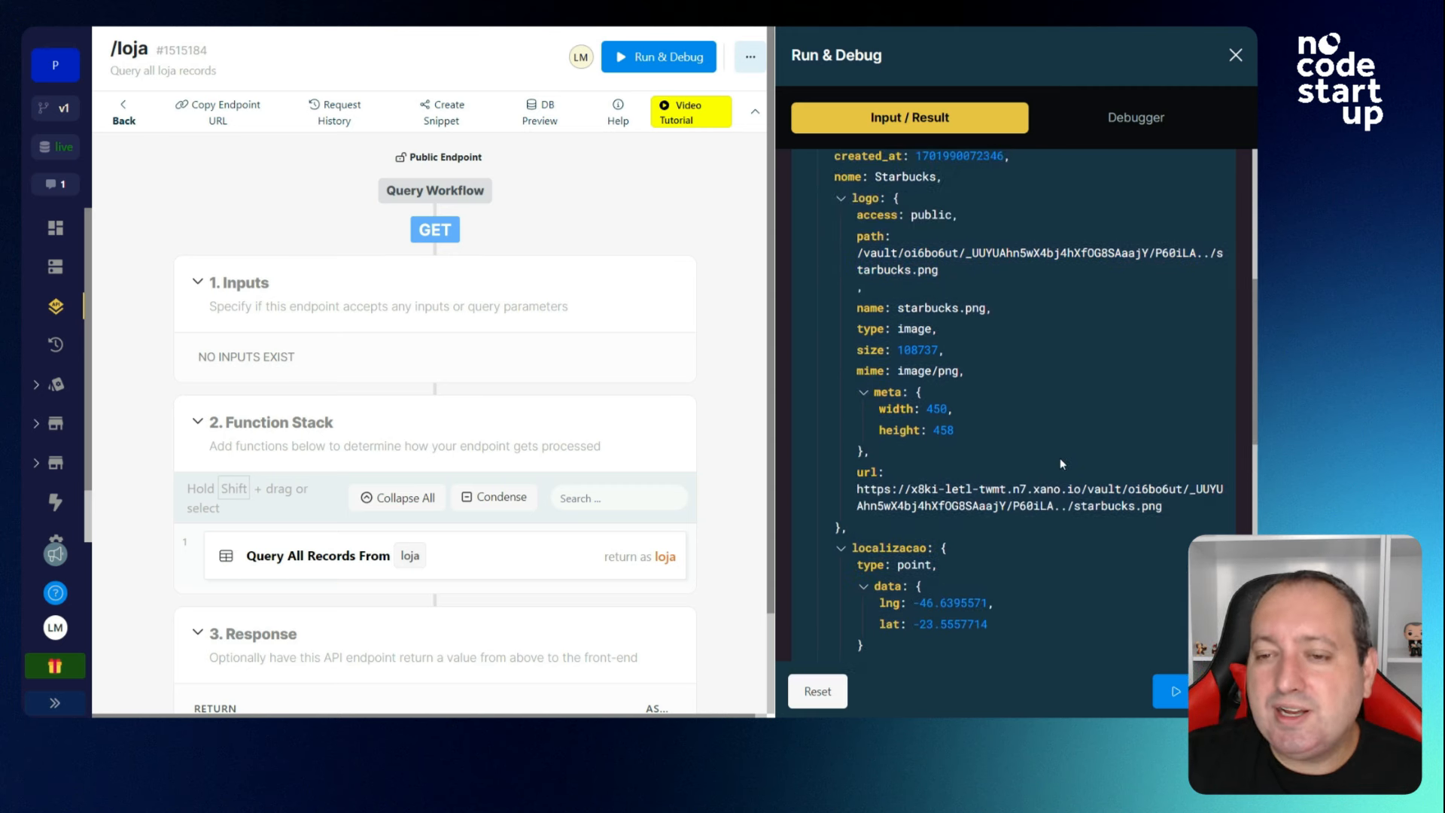
scroll(1060, 462, "down", 2)
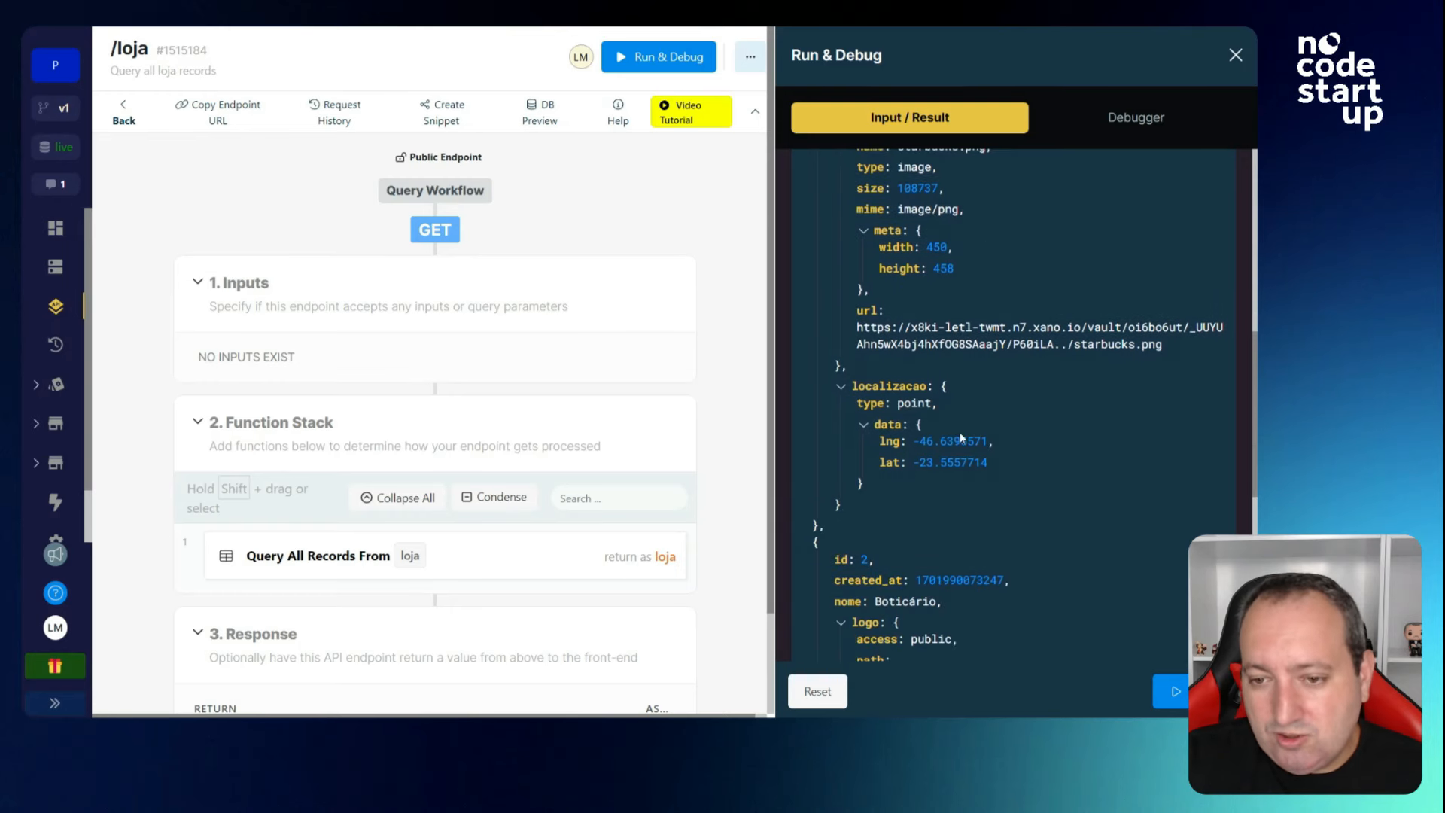
left_click_drag(941, 404, 941, 437)
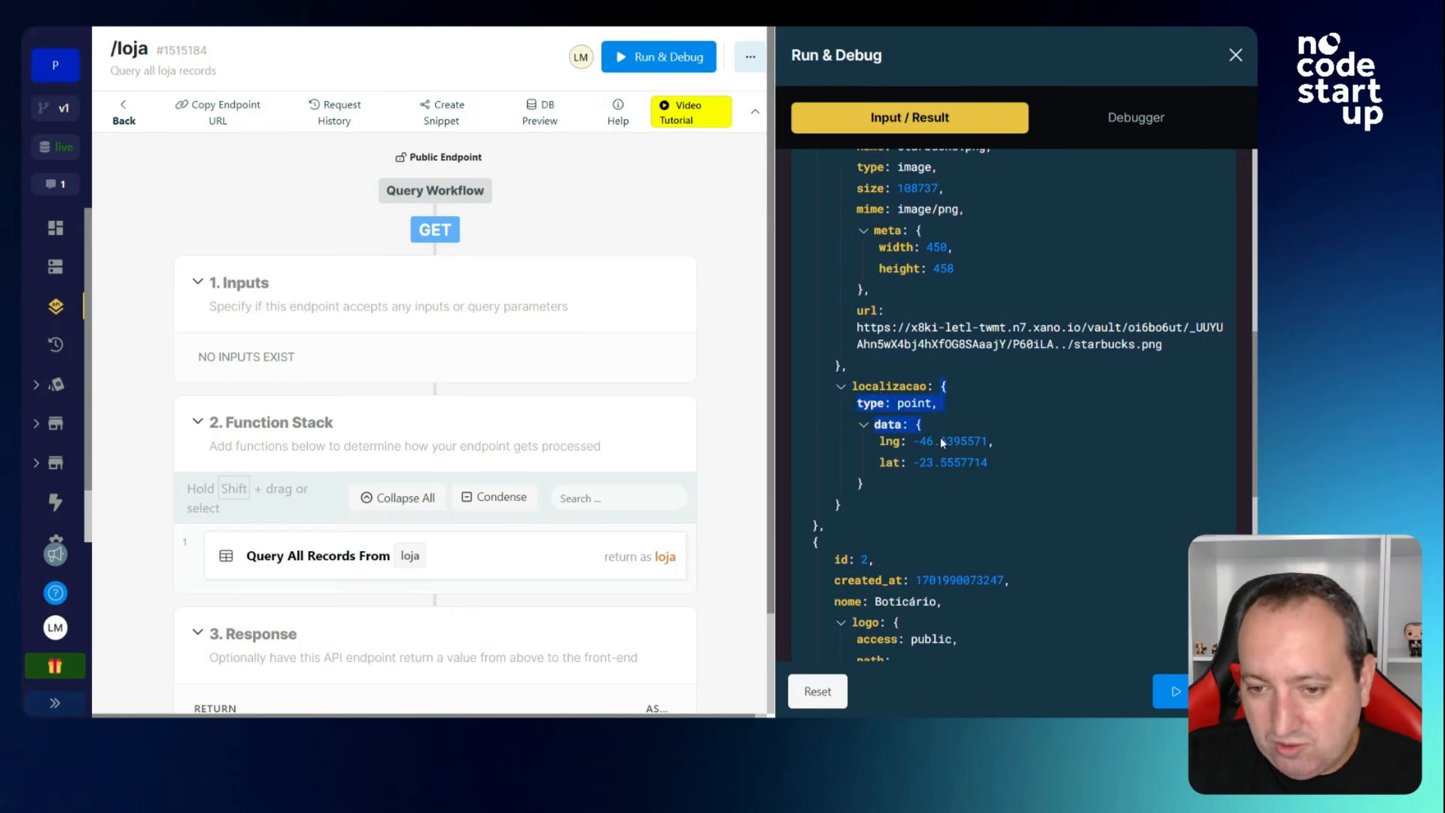
left_click(894, 447)
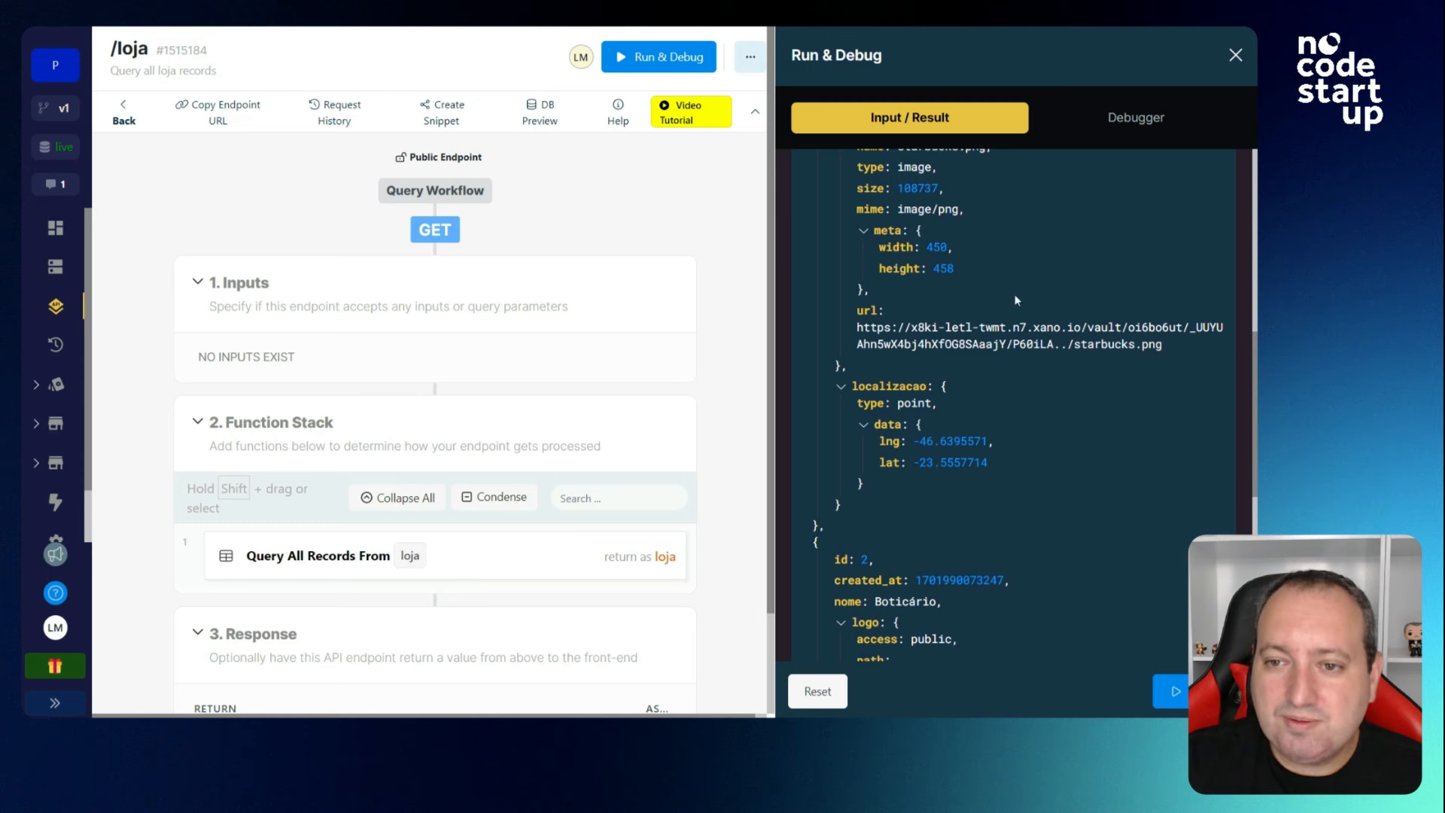
scroll(1015, 300, "up", 2)
Leave GET /loja and open the POST /loja endpoint.
left_click(1235, 54)
left_click(125, 113)
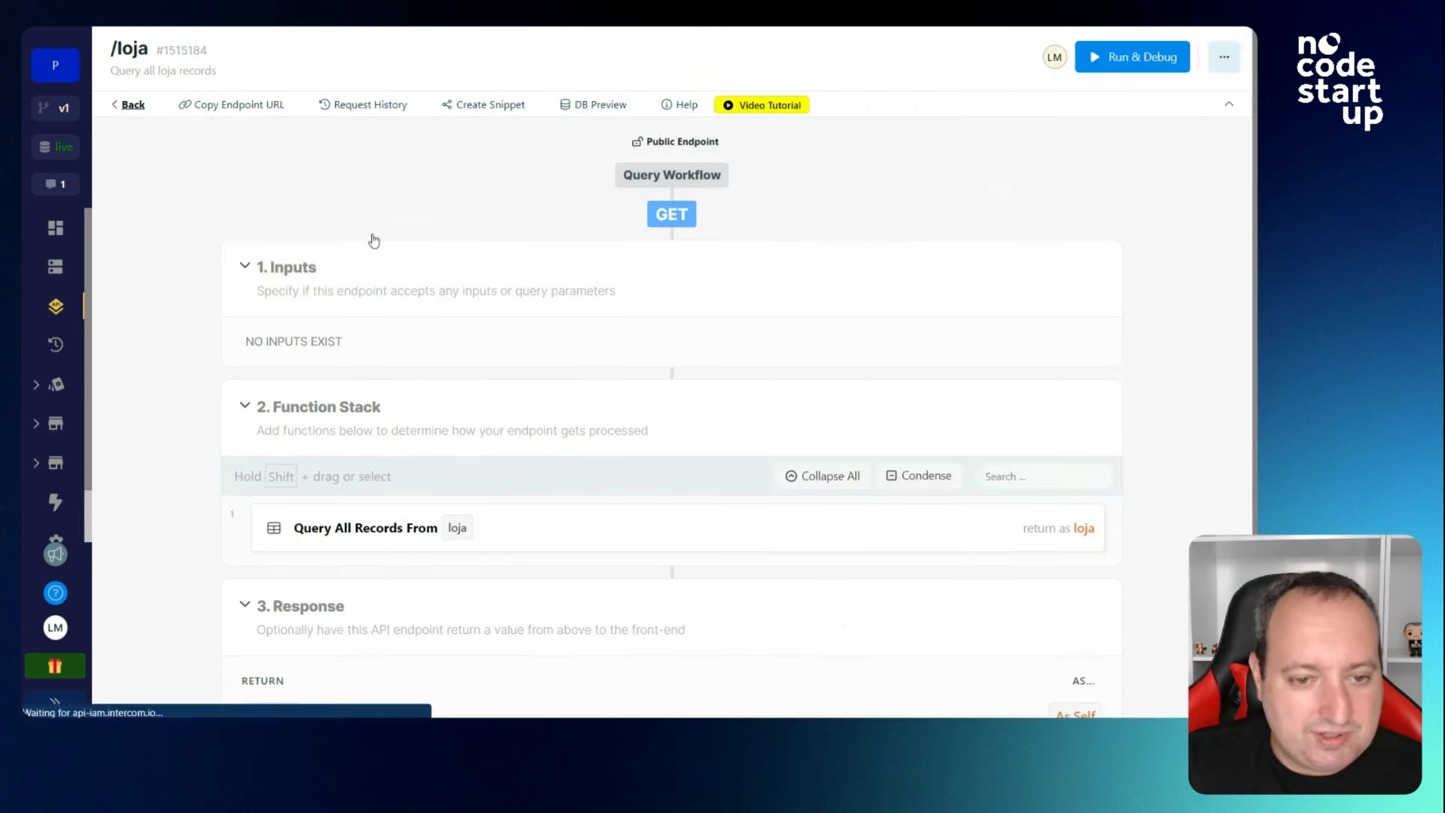
scroll(452, 376, "down", 3)
scroll(436, 394, "down", 5)
left_click(348, 343)
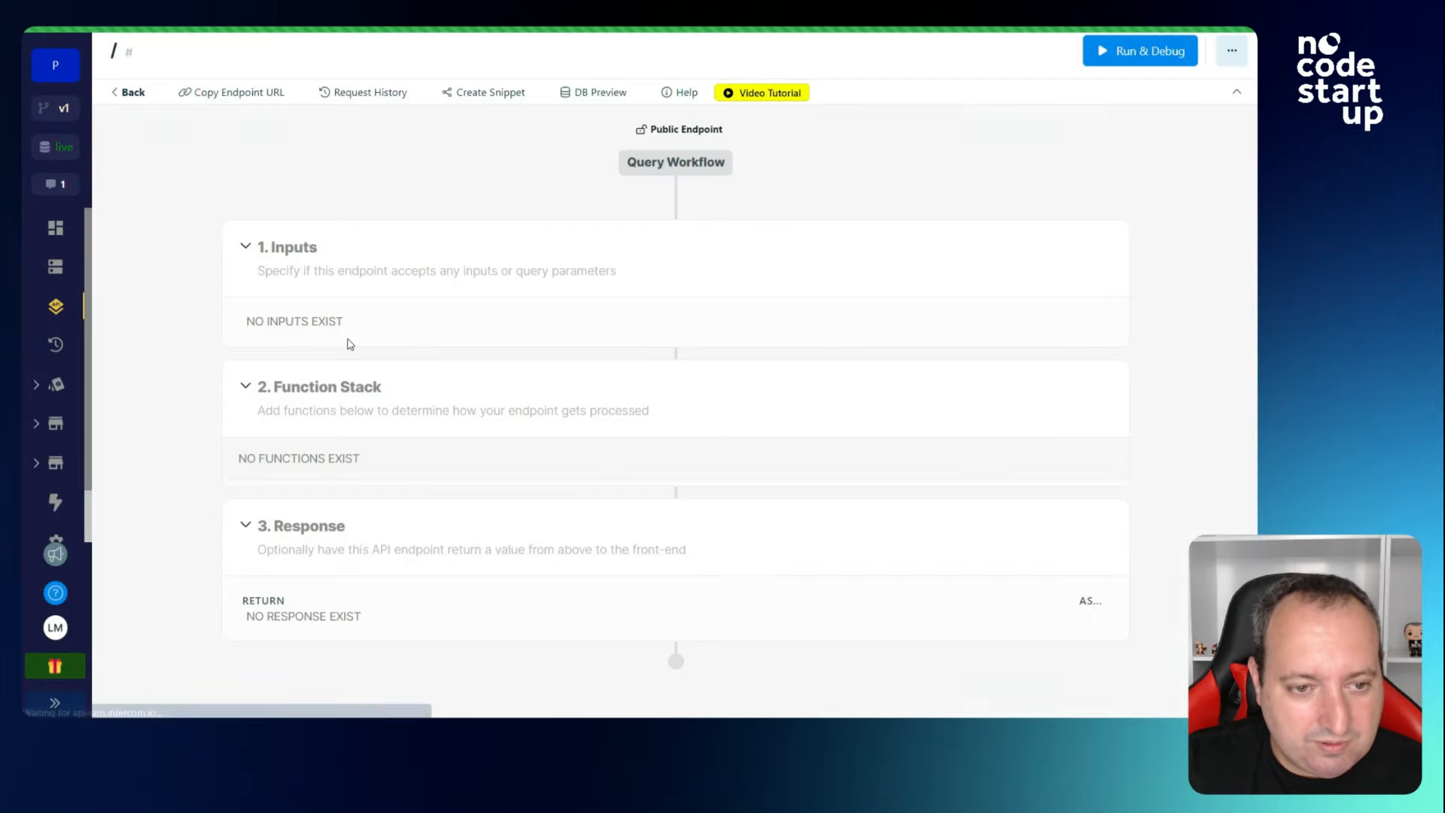
Add a Files > Create Image Metadata step using the logo input.
scroll(617, 393, "down", 2)
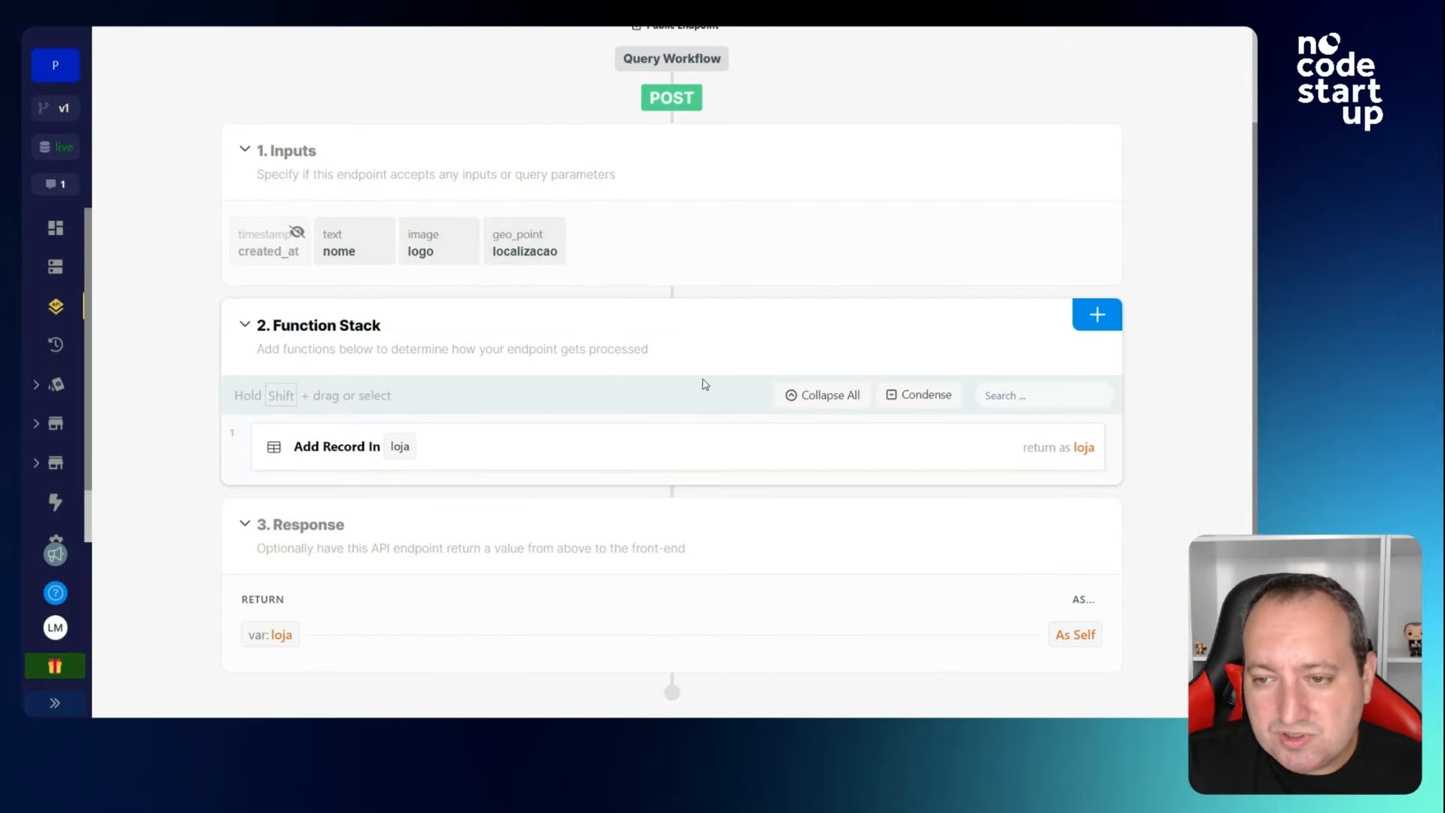
left_click(1098, 330)
scroll(1097, 332, "down", 3)
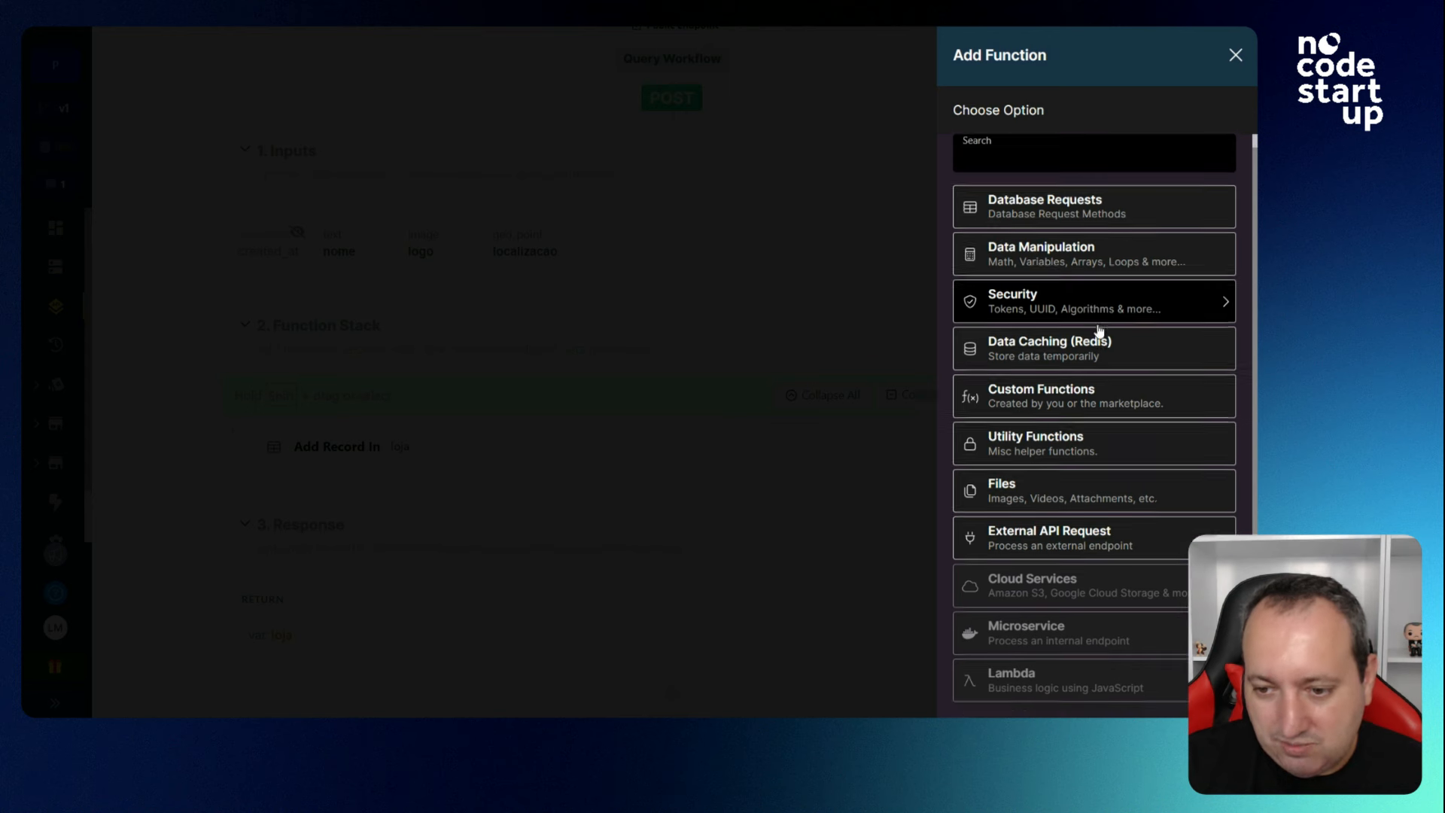
left_click(1092, 353)
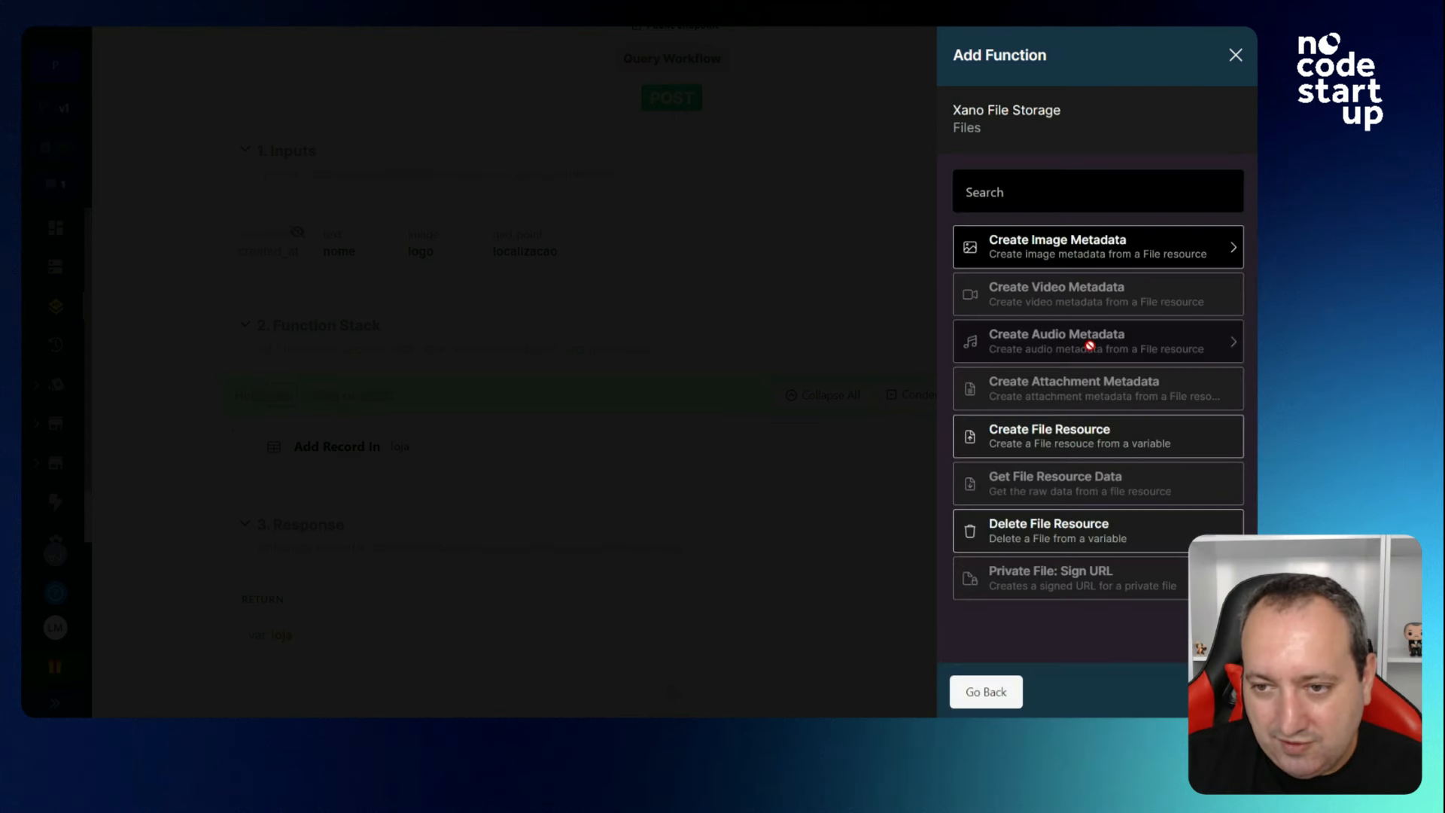
left_click(1066, 253)
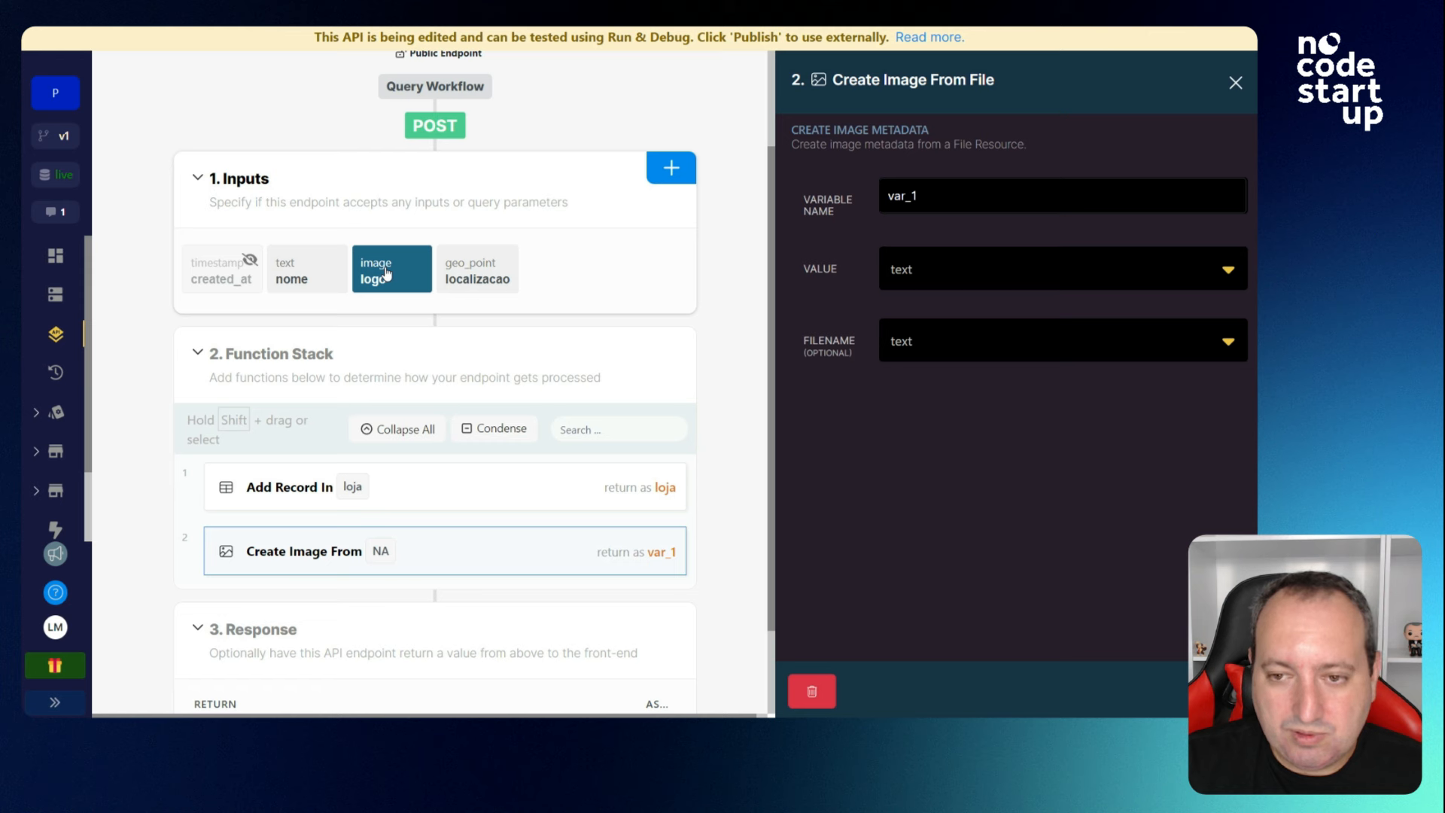
left_click(923, 266)
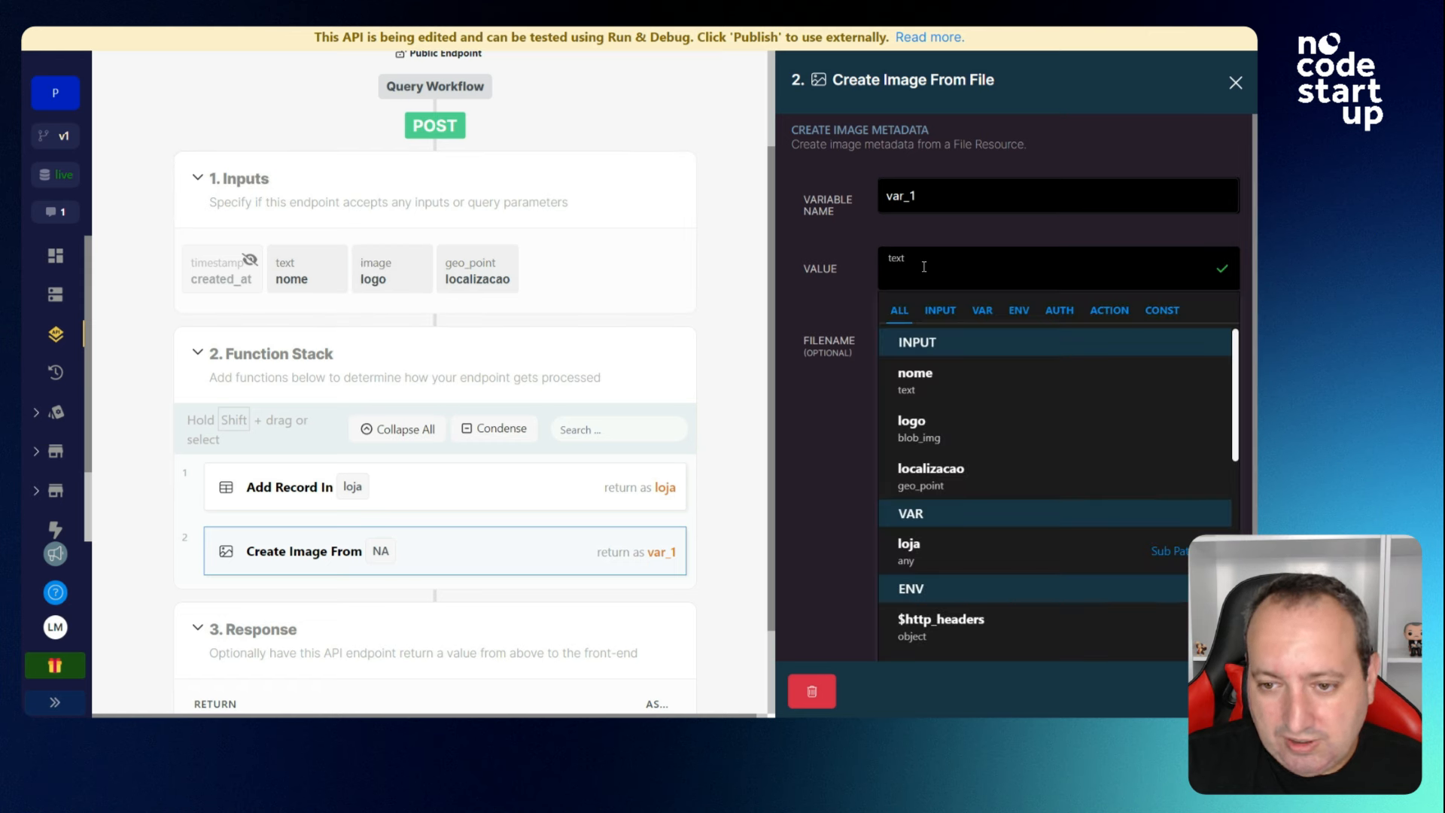
left_click(941, 311)
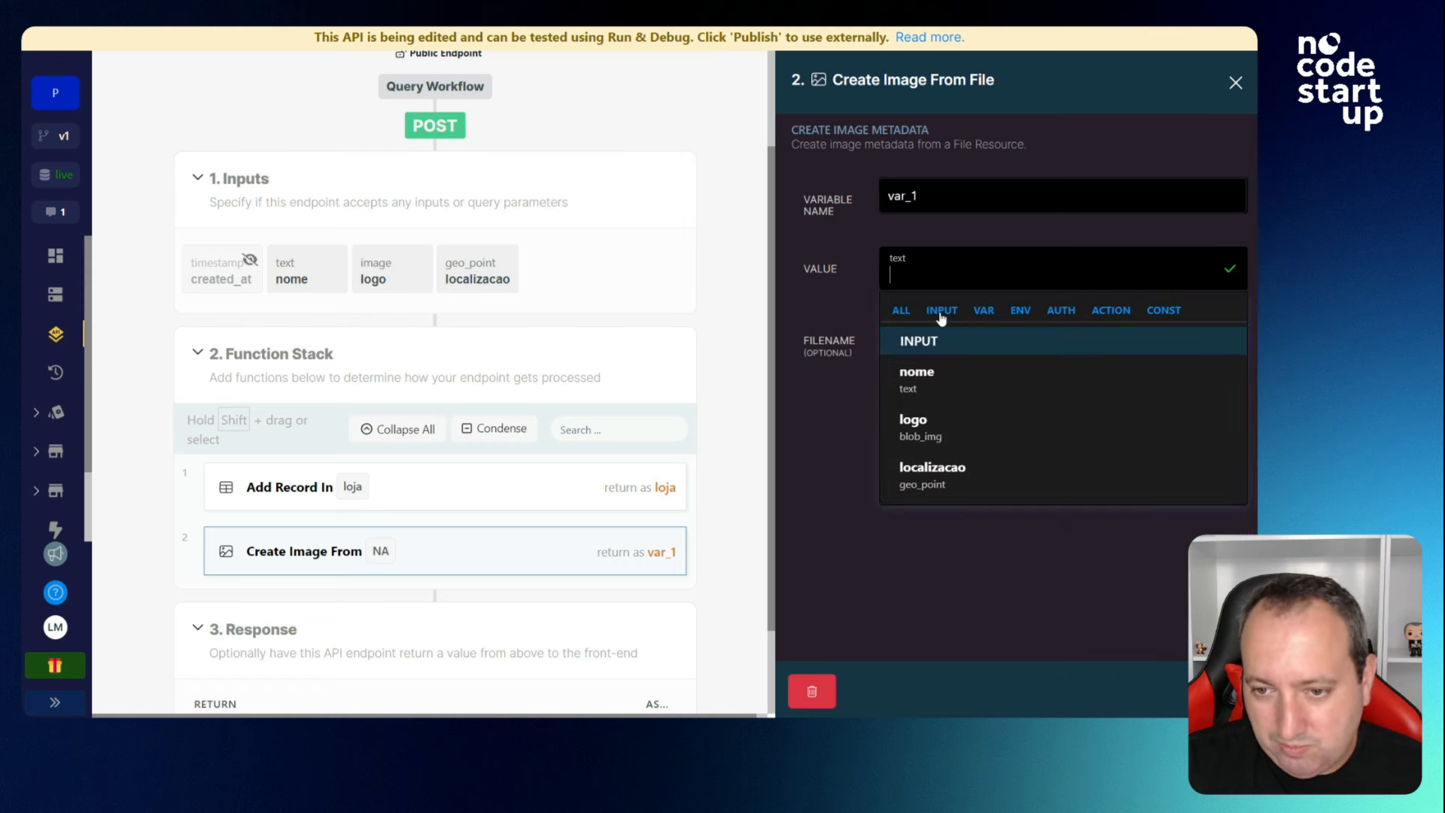
left_click(946, 431)
left_click(1216, 690)
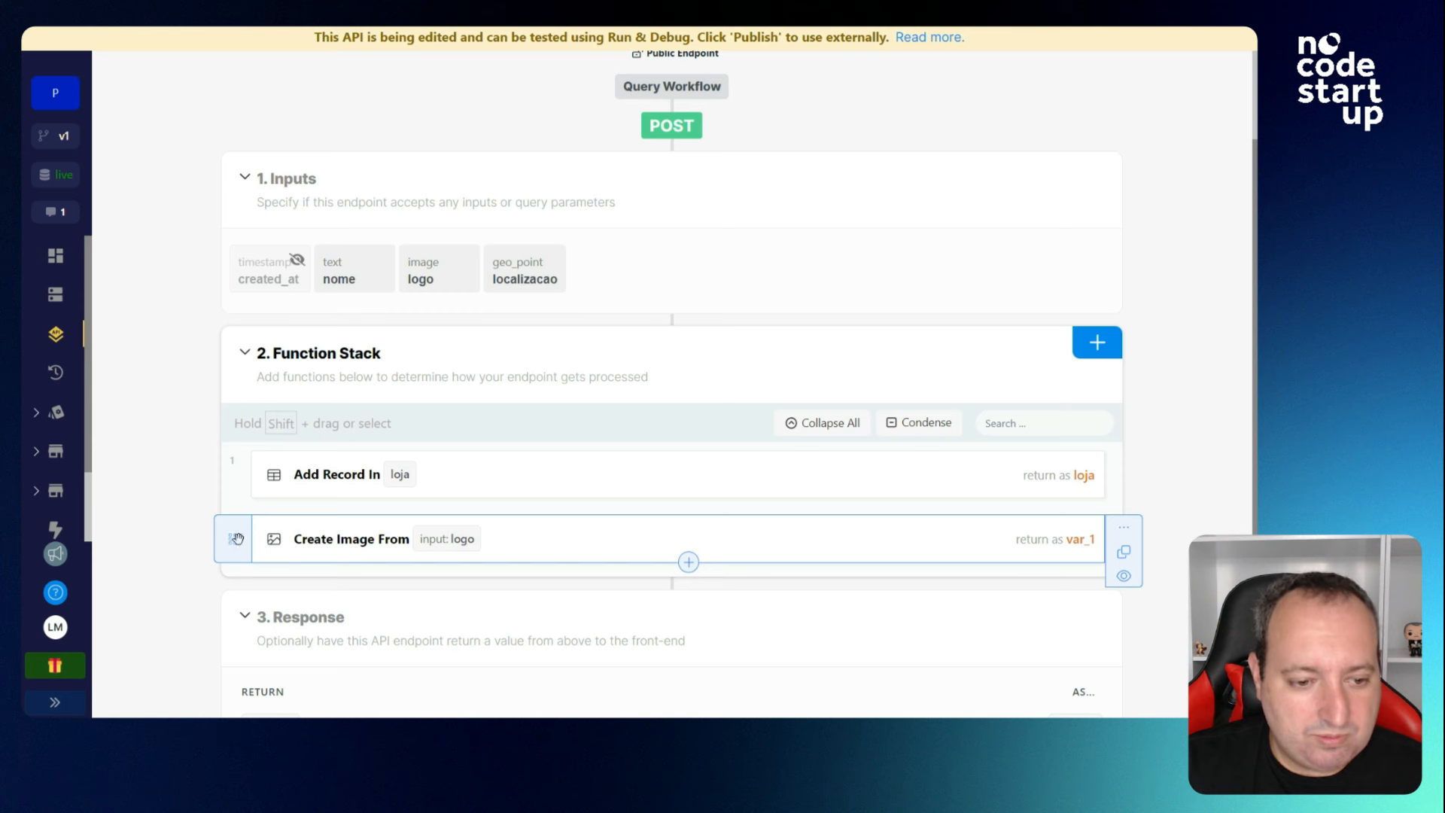
Move the image step above Add Record and name its variable logo_var.
left_click_drag(233, 535, 260, 463)
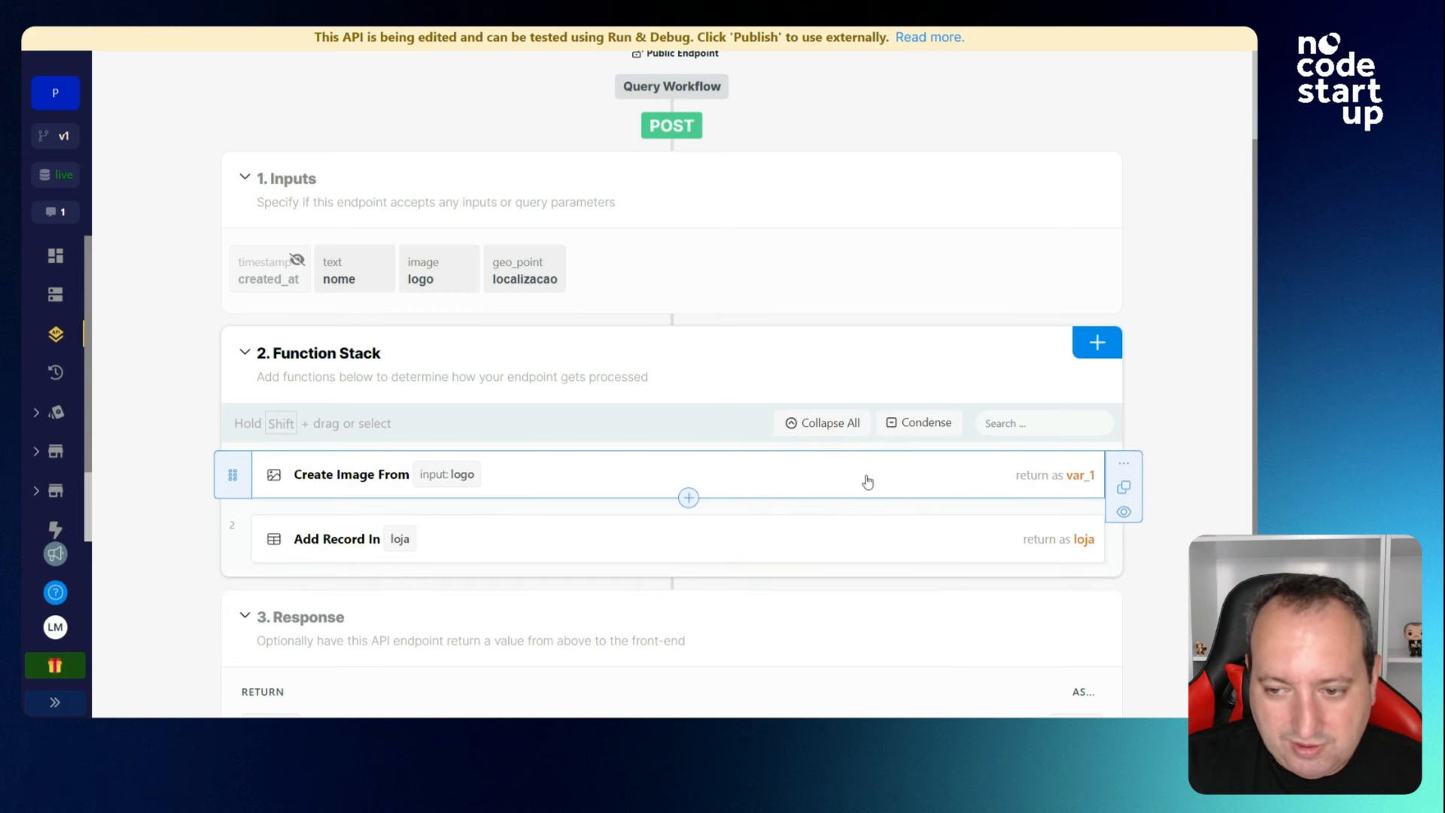
left_click(1076, 490)
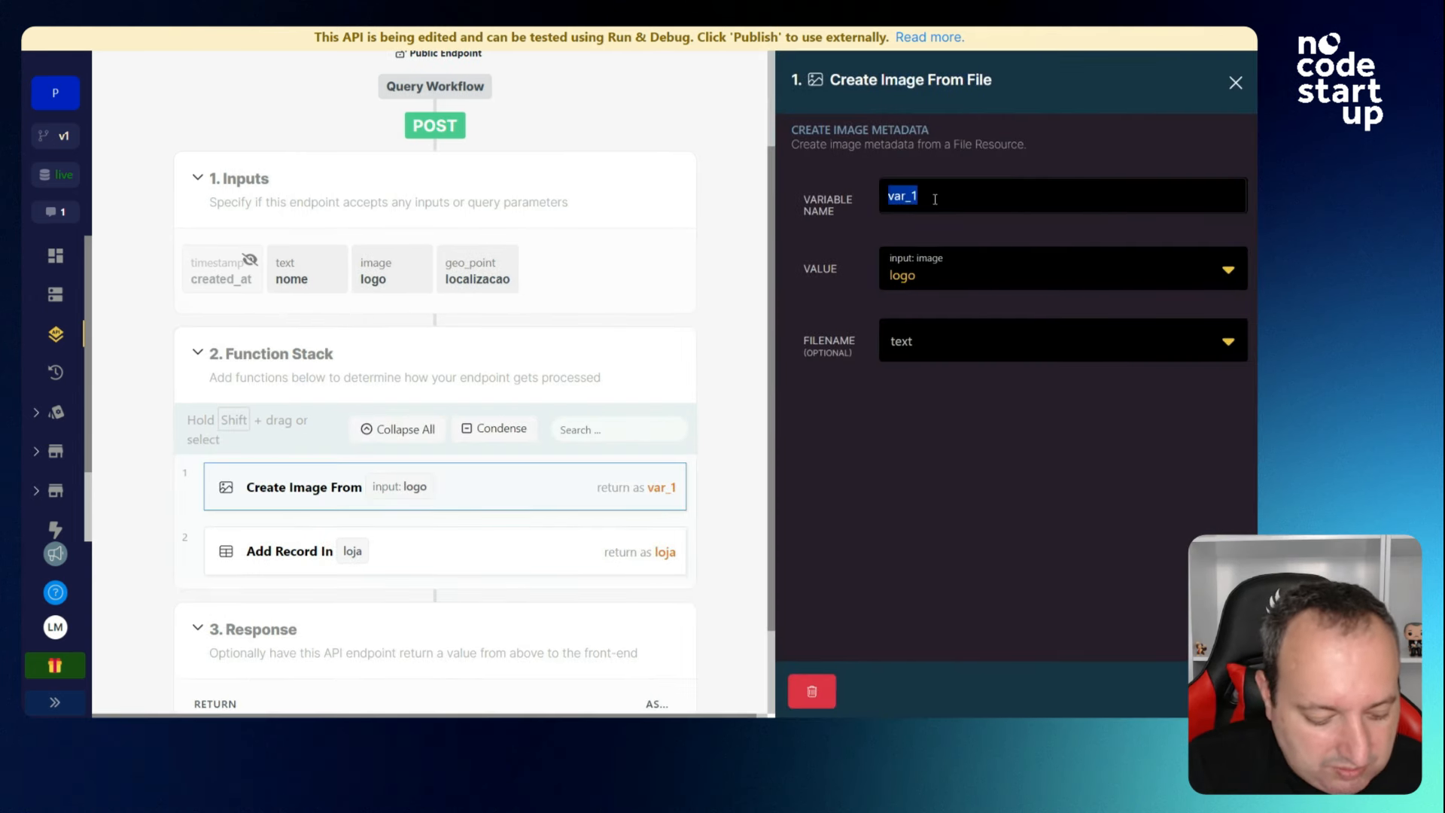
type("logo_va")
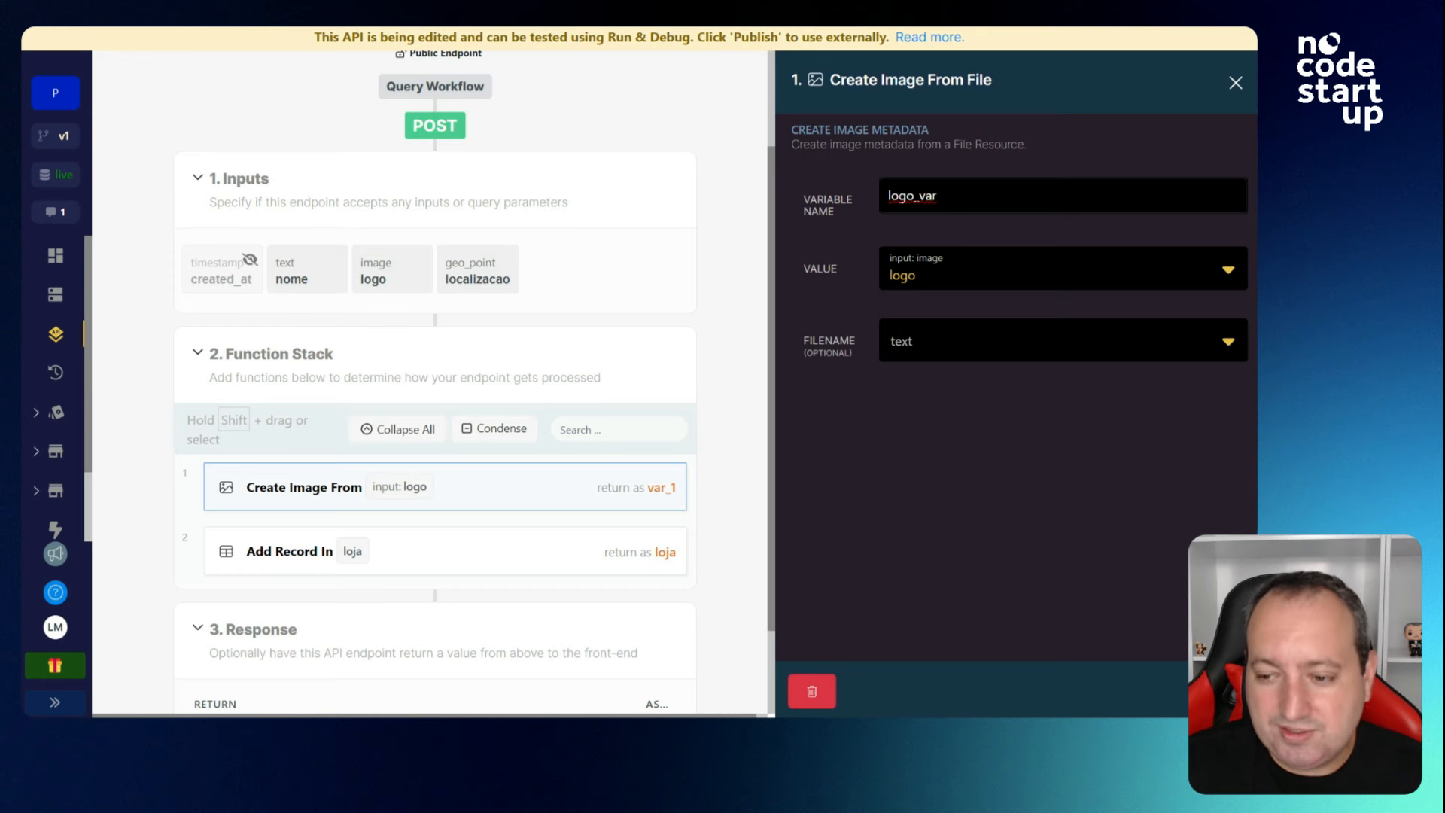
left_click(1213, 690)
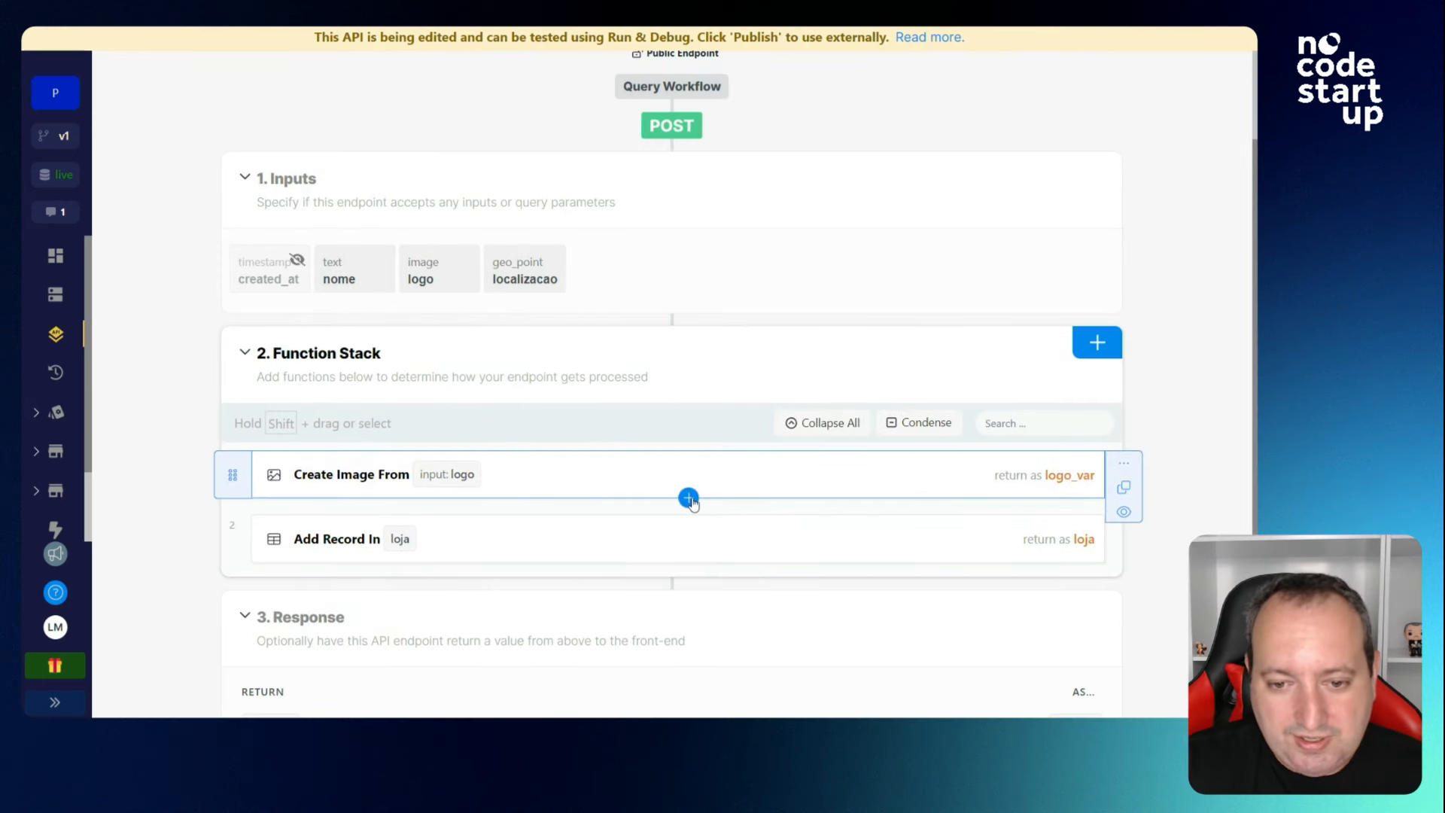
Add a Create Variable step named geo_var after the Create Image From step.
left_click(689, 498)
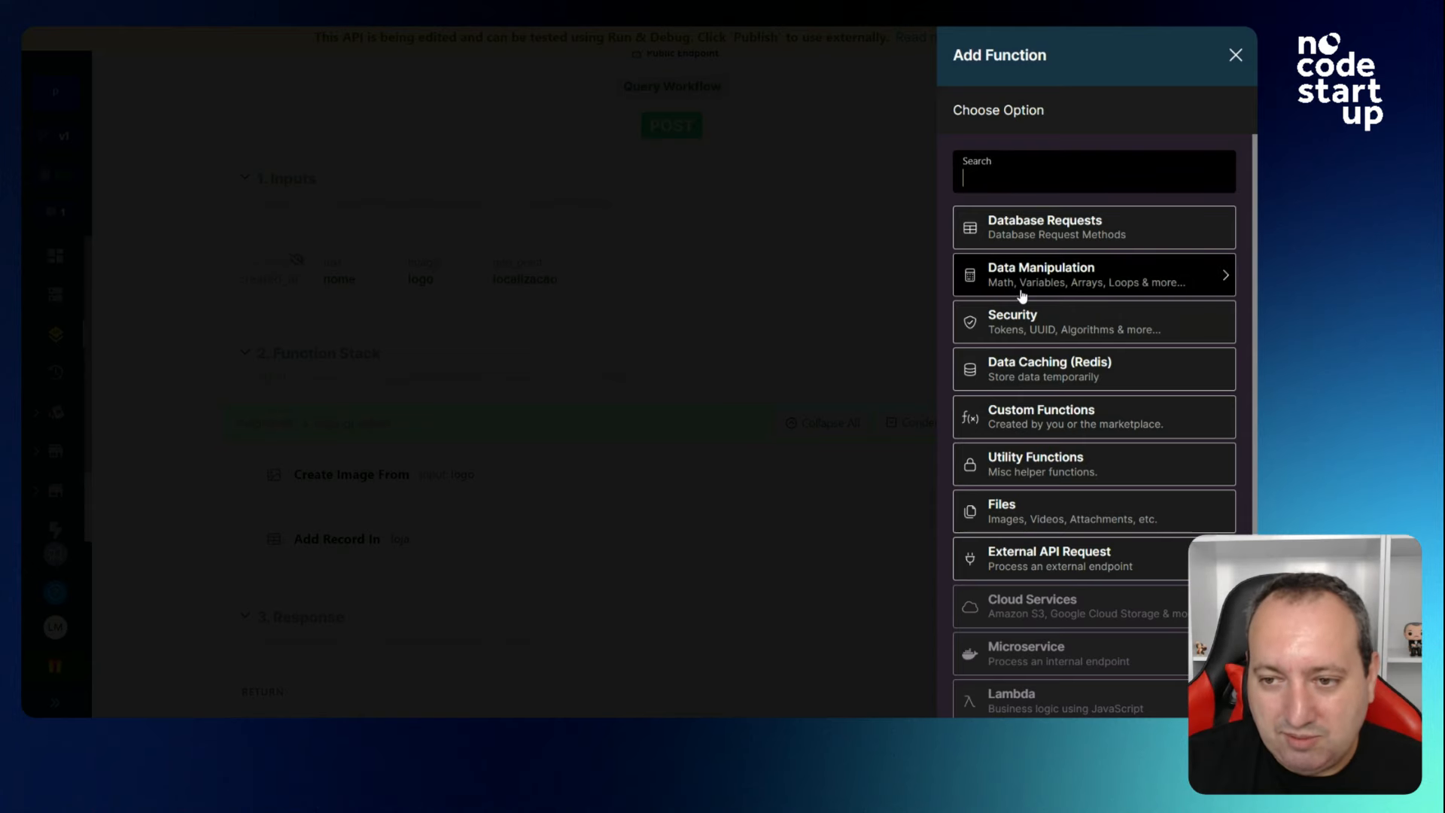
left_click(1021, 296)
left_click(1027, 249)
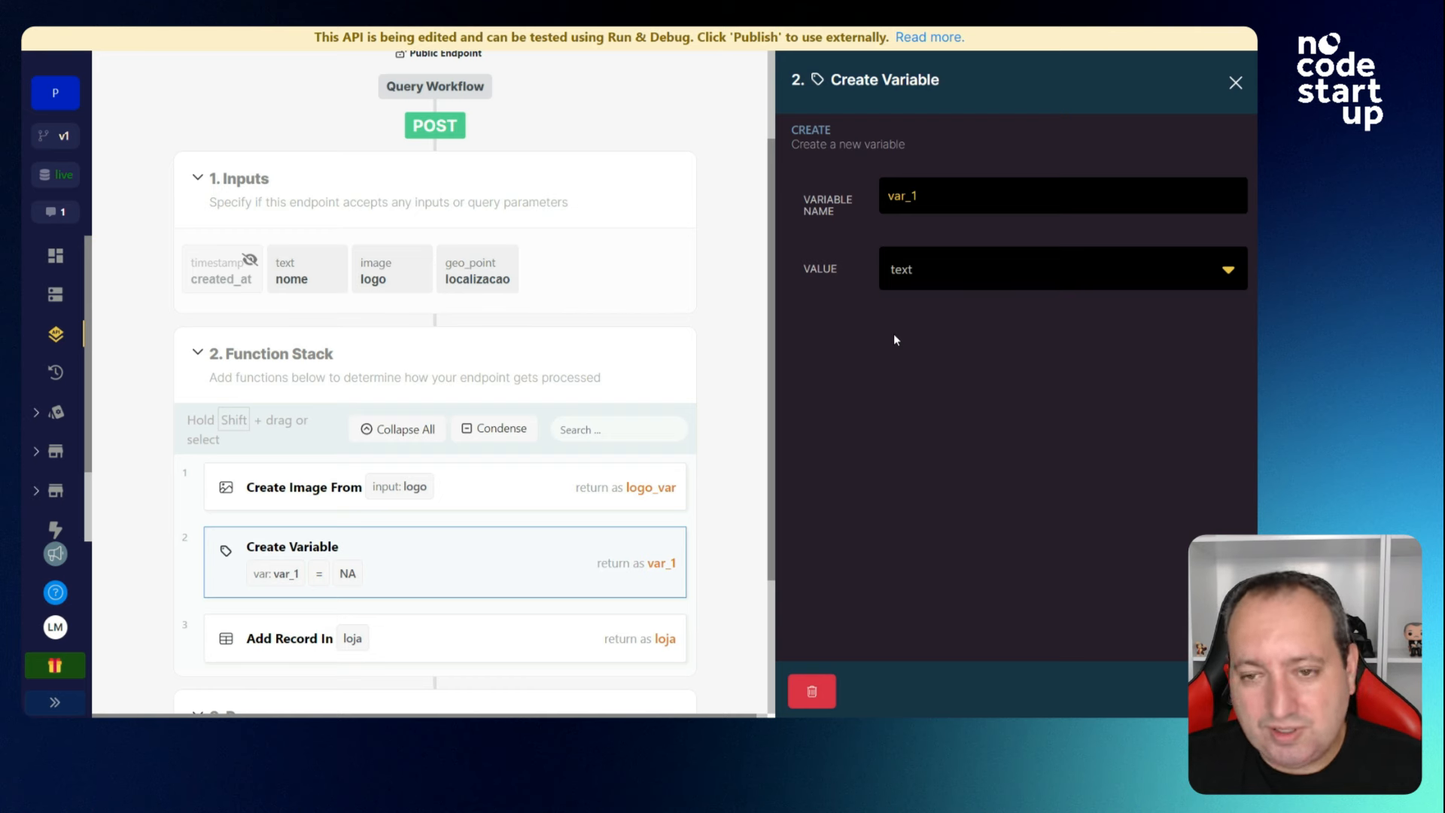
double_click(919, 200)
type("geo_var")
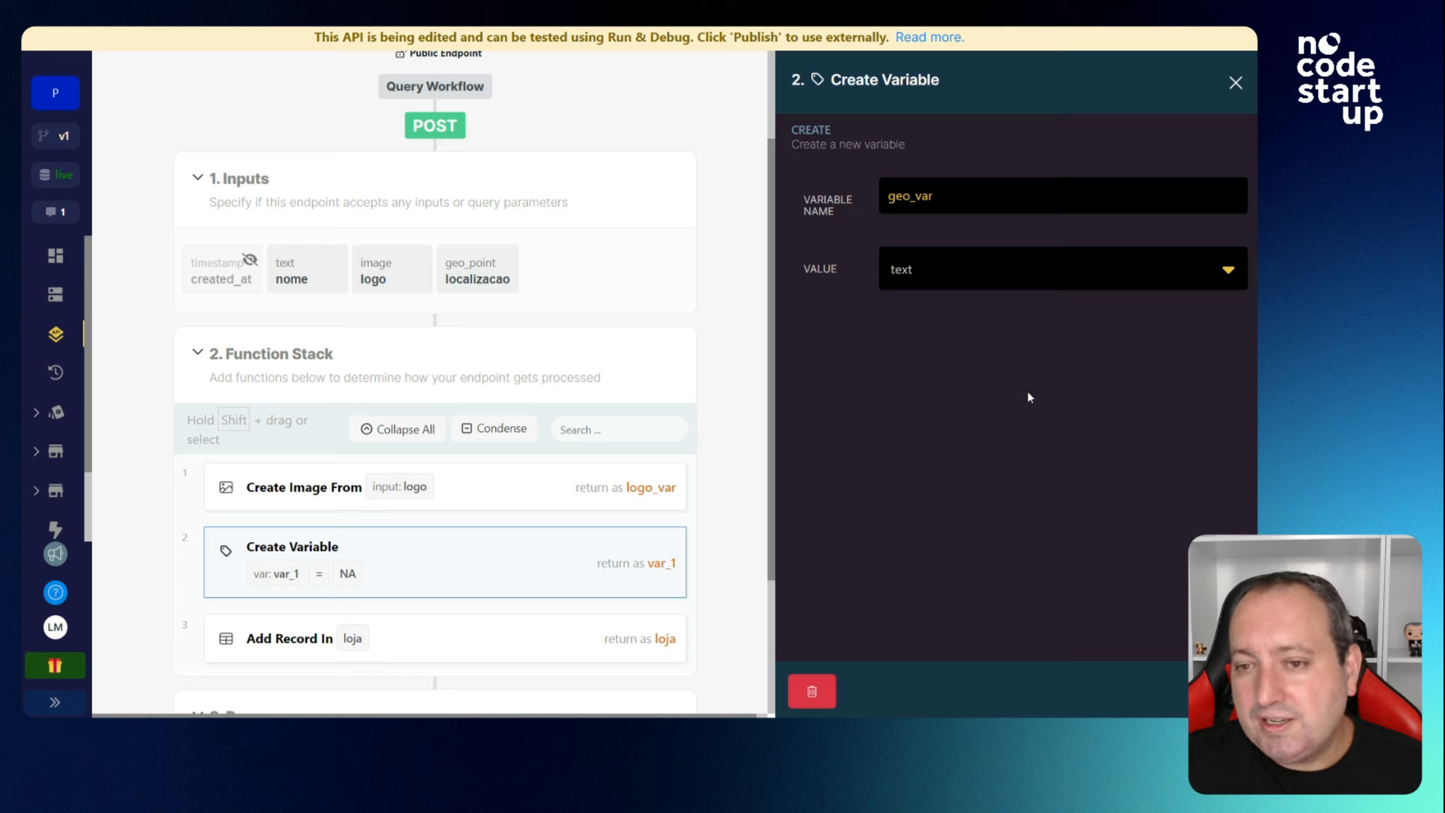
Paste and import a point JSON object with lng and lat as geo_var's value.
left_click(955, 279)
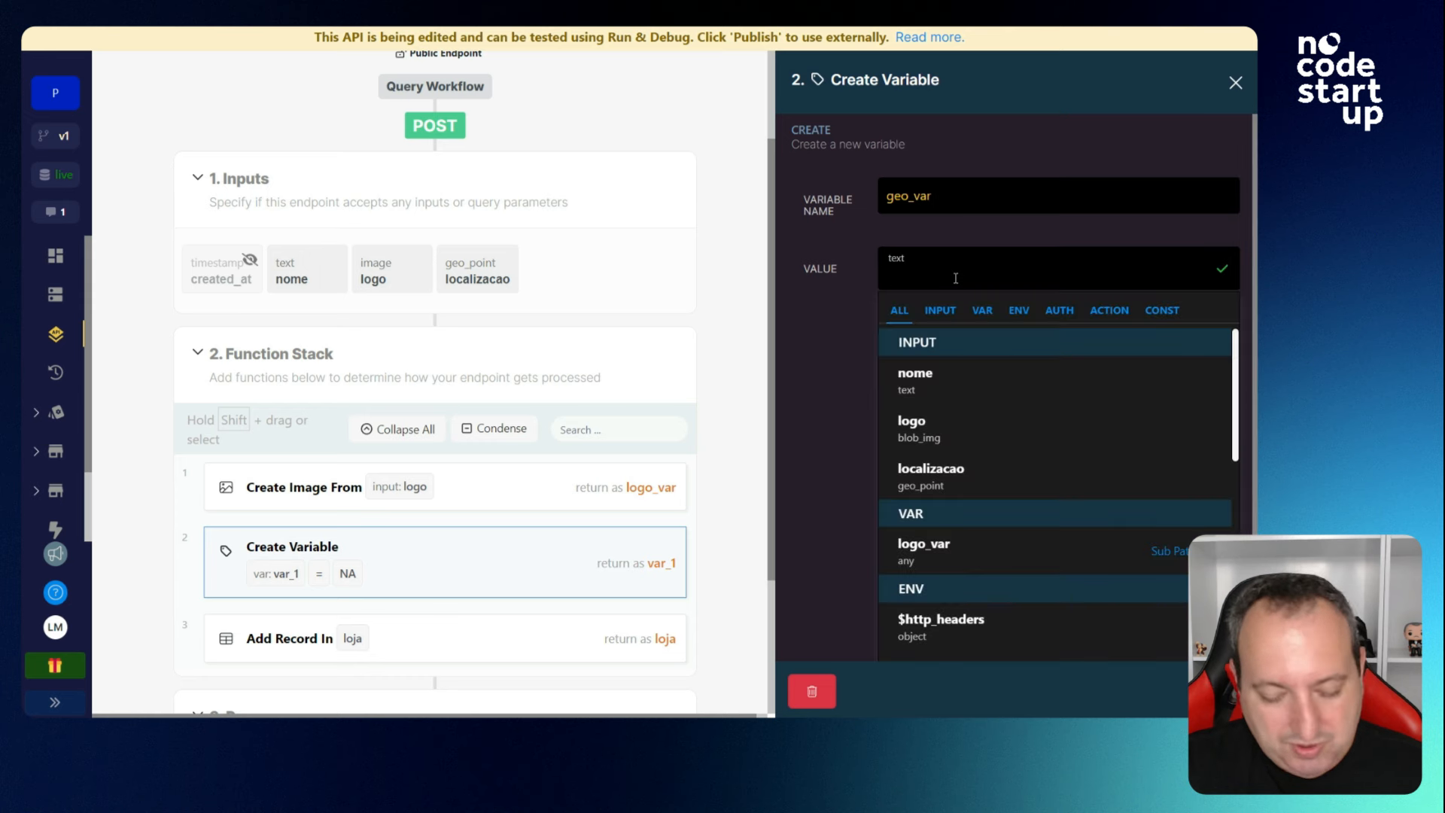
type("{   \"type\": \"point\",   \"data\": {     \"lng\": 0,     \"lat\": 0   } }")
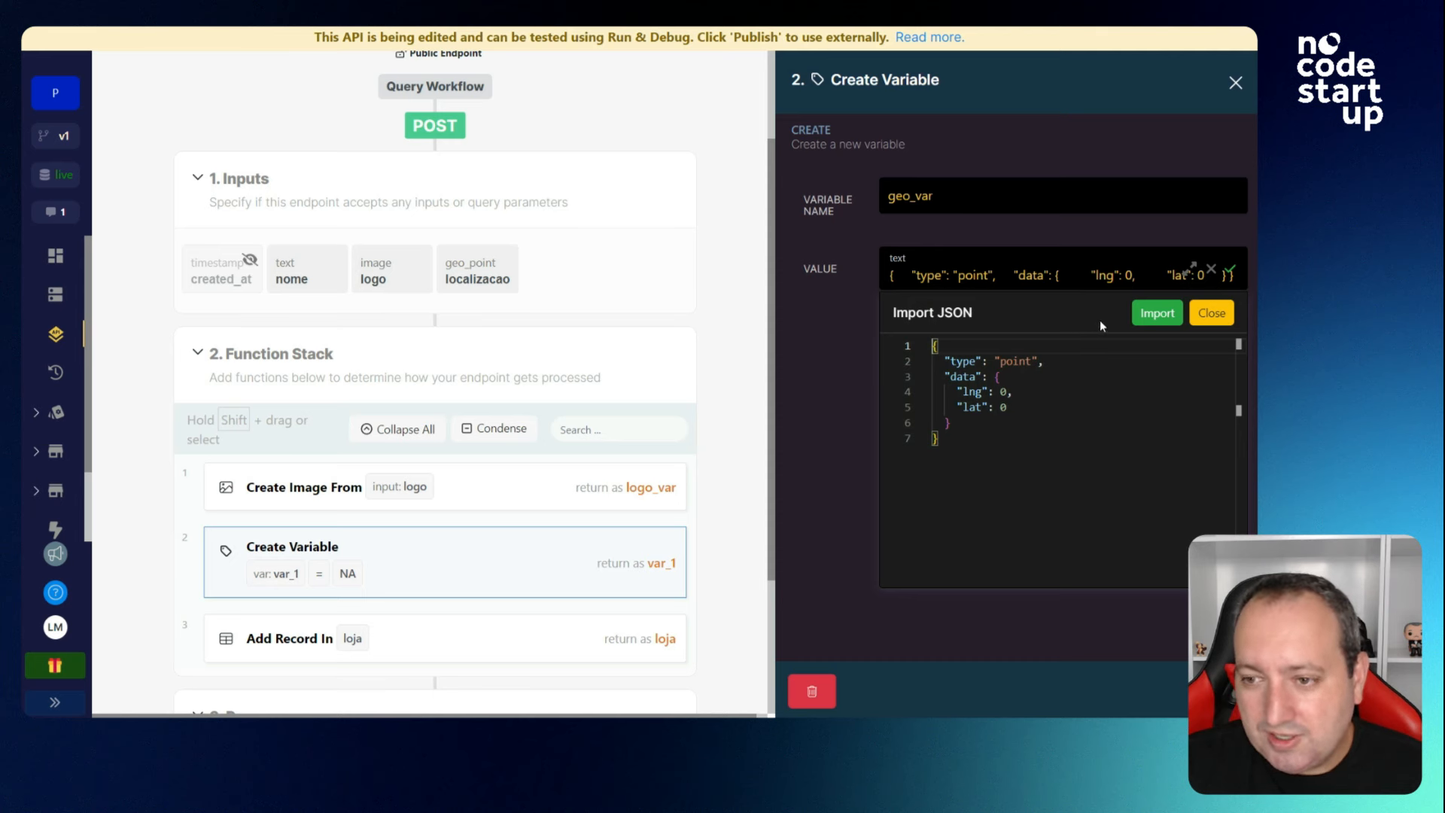
left_click(1159, 321)
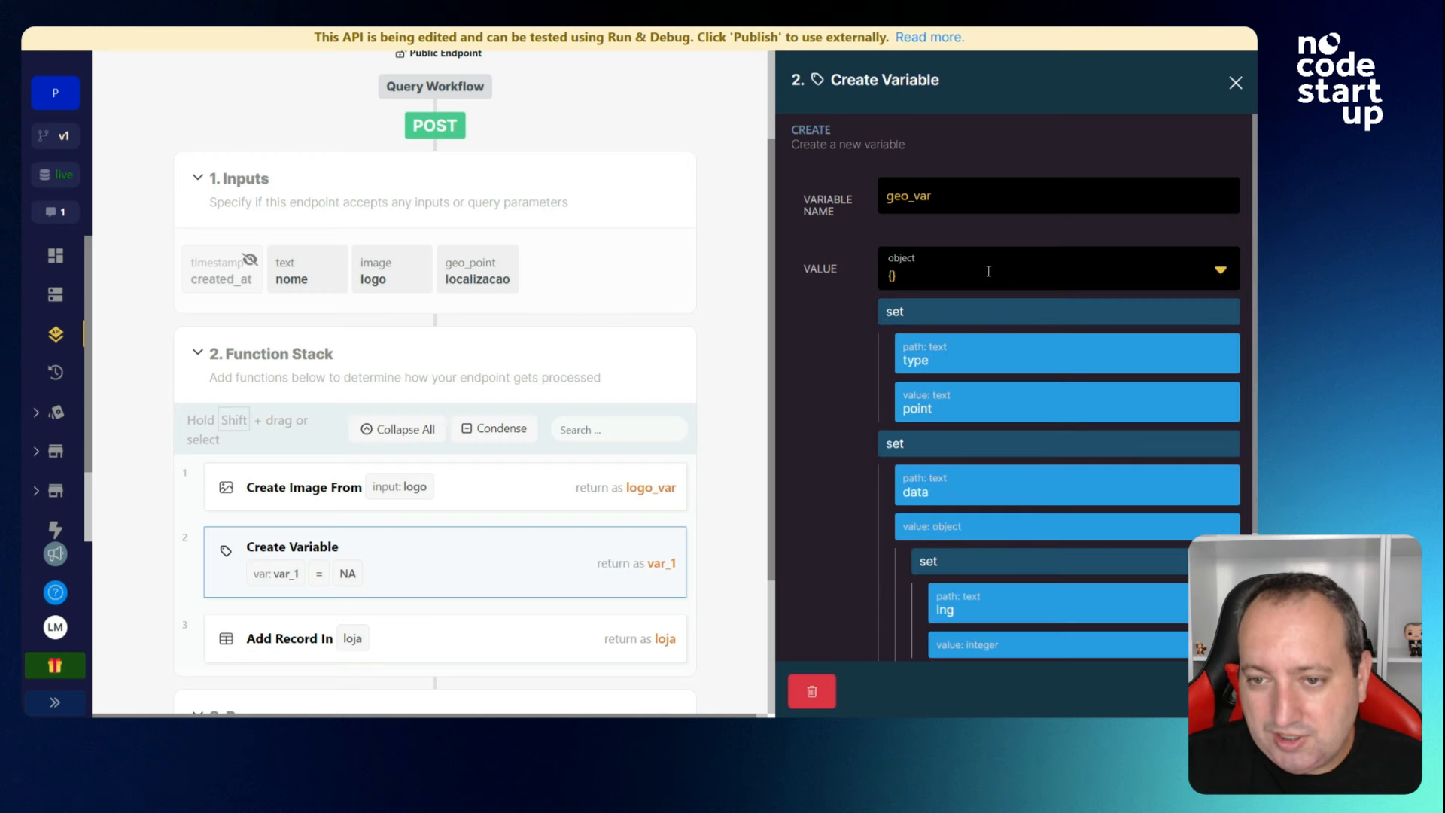
scroll(1041, 319, "down", 3)
scroll(1046, 421, "up", 2)
scroll(1049, 464, "up", 1)
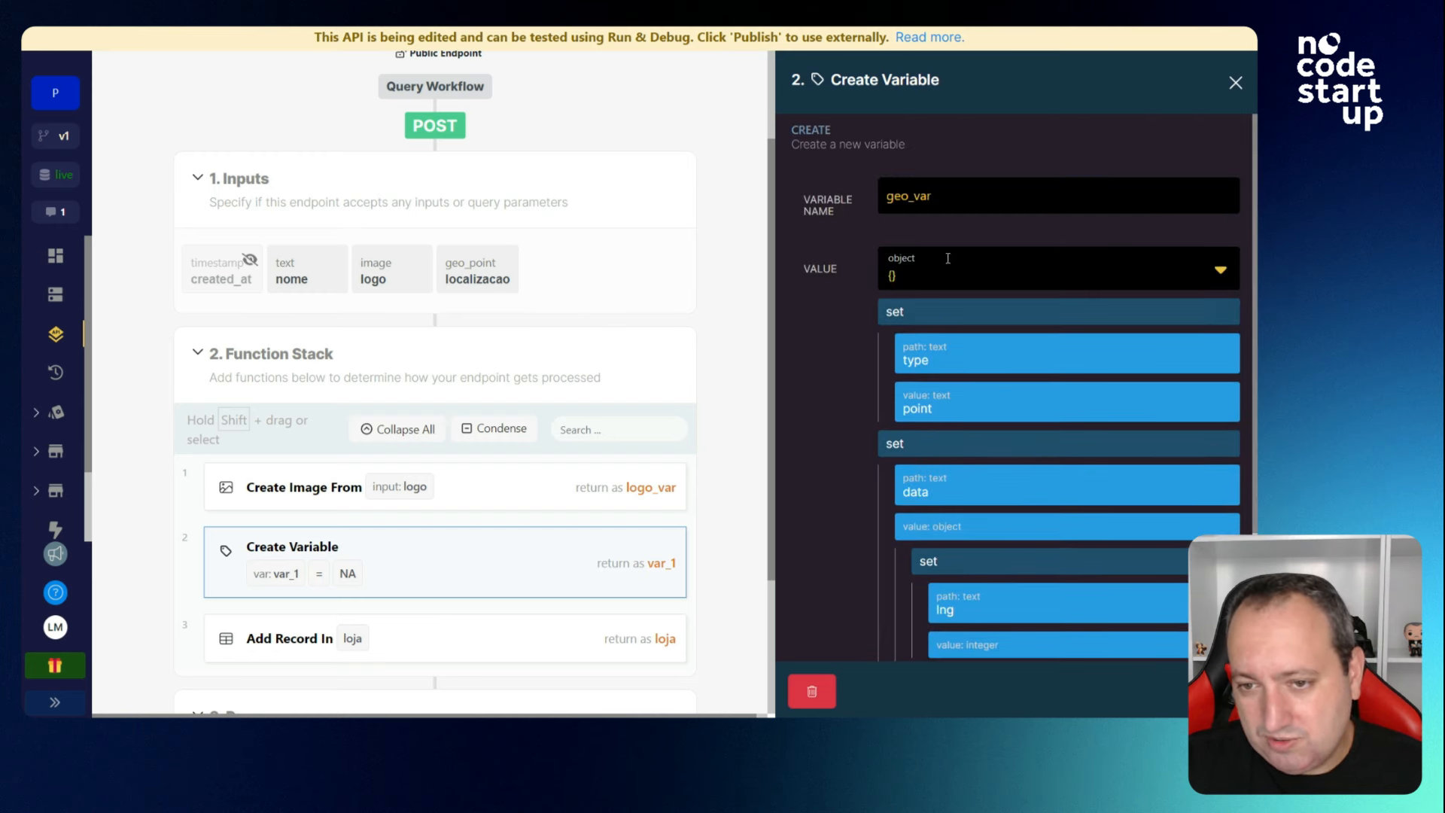
scroll(1031, 457, "down", 3)
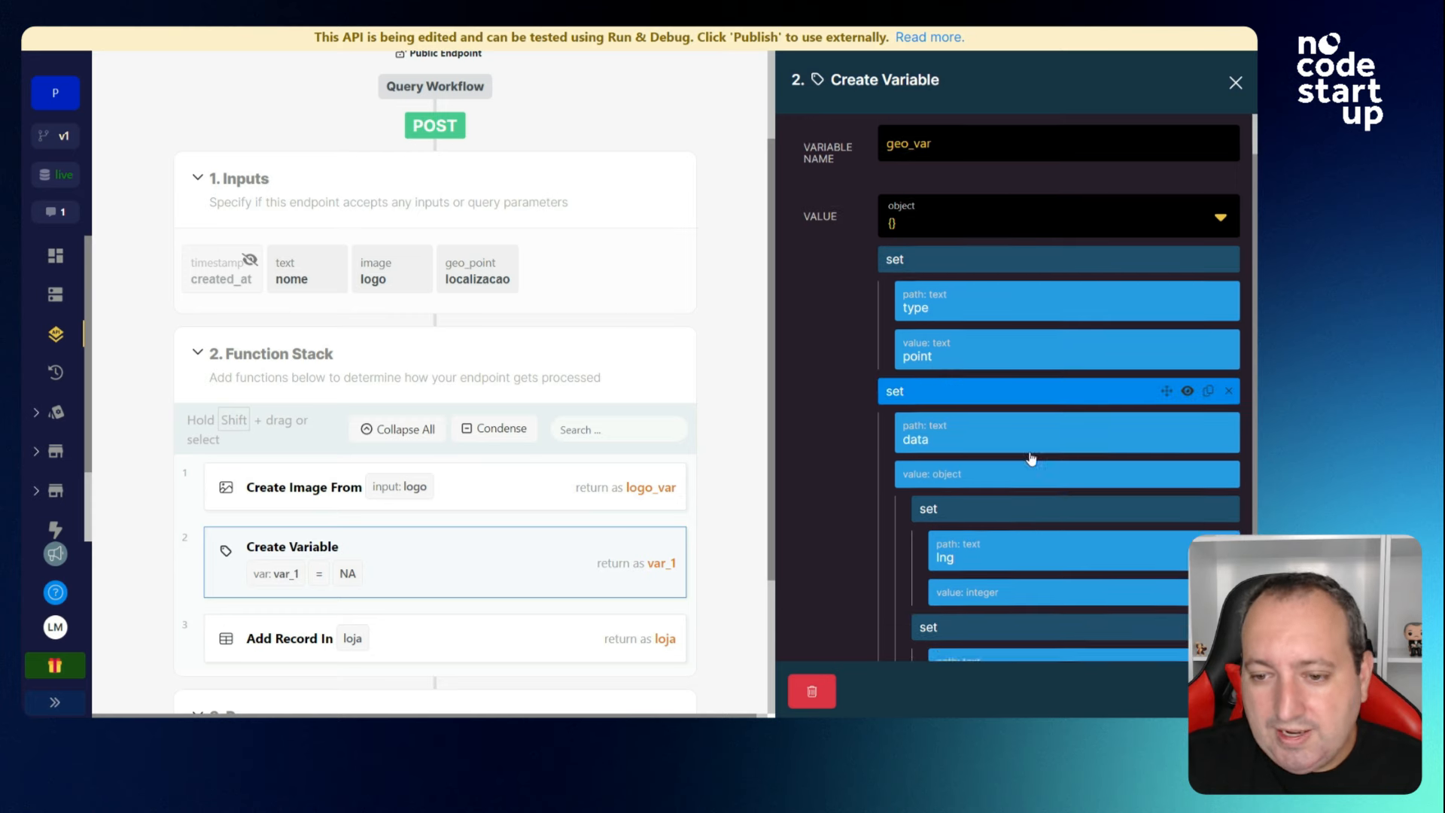
key("Escape")
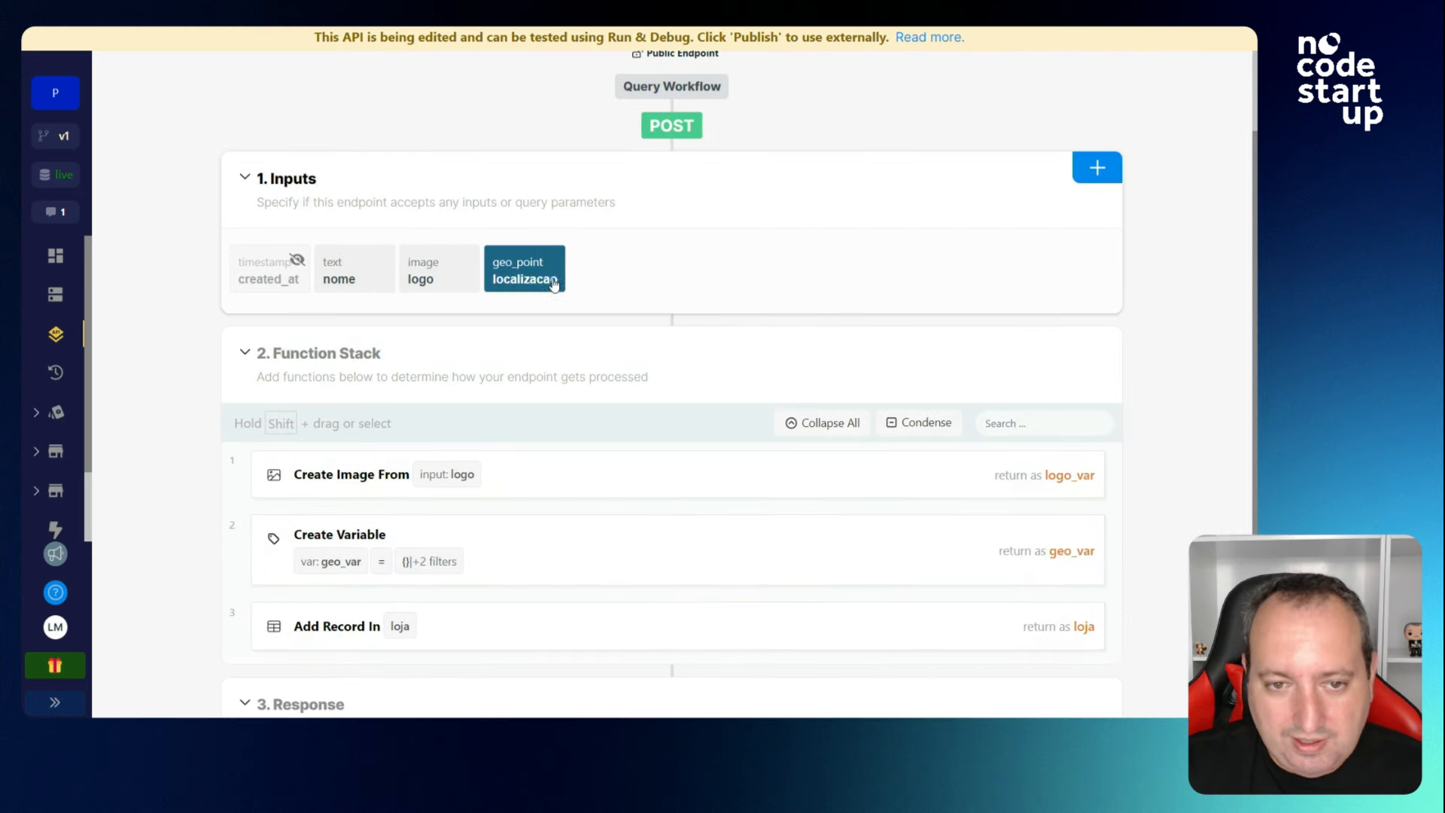
Hide the localizacao input from the API.
left_click(553, 282)
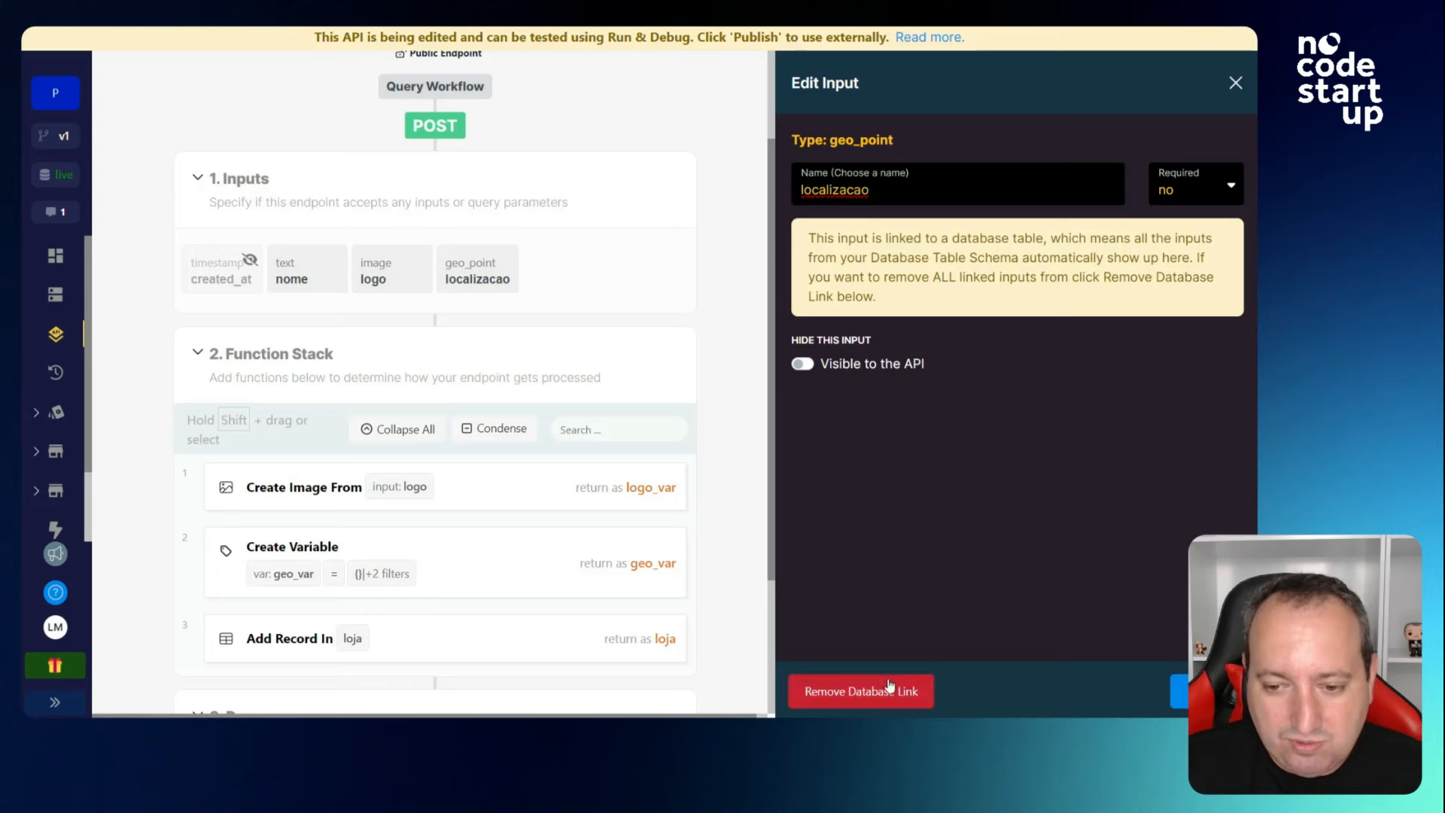
left_click(802, 363)
left_click(1179, 690)
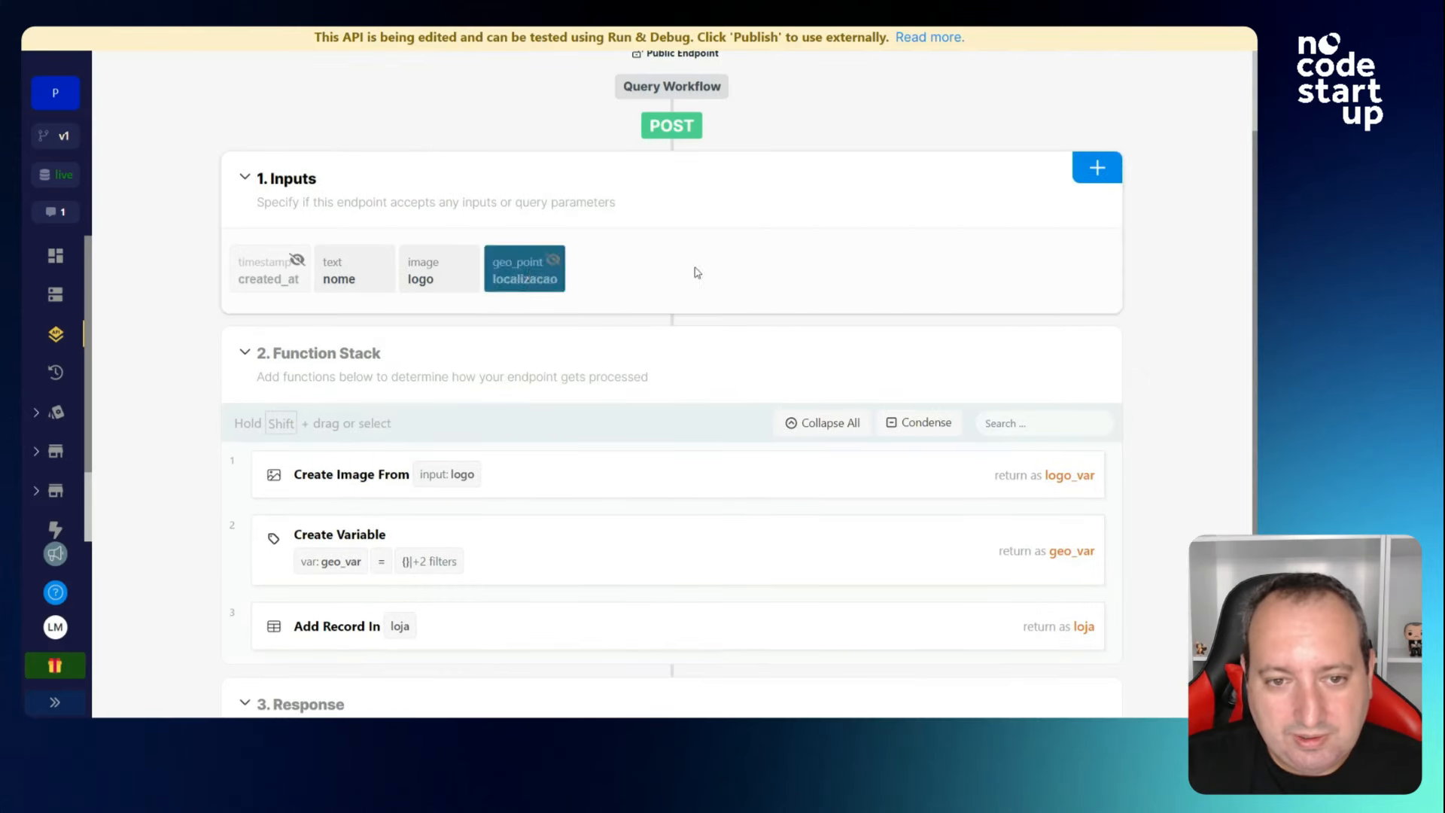
Add two new text inputs, lng and lat, to POST /loja.
left_click(1100, 171)
left_click(1047, 195)
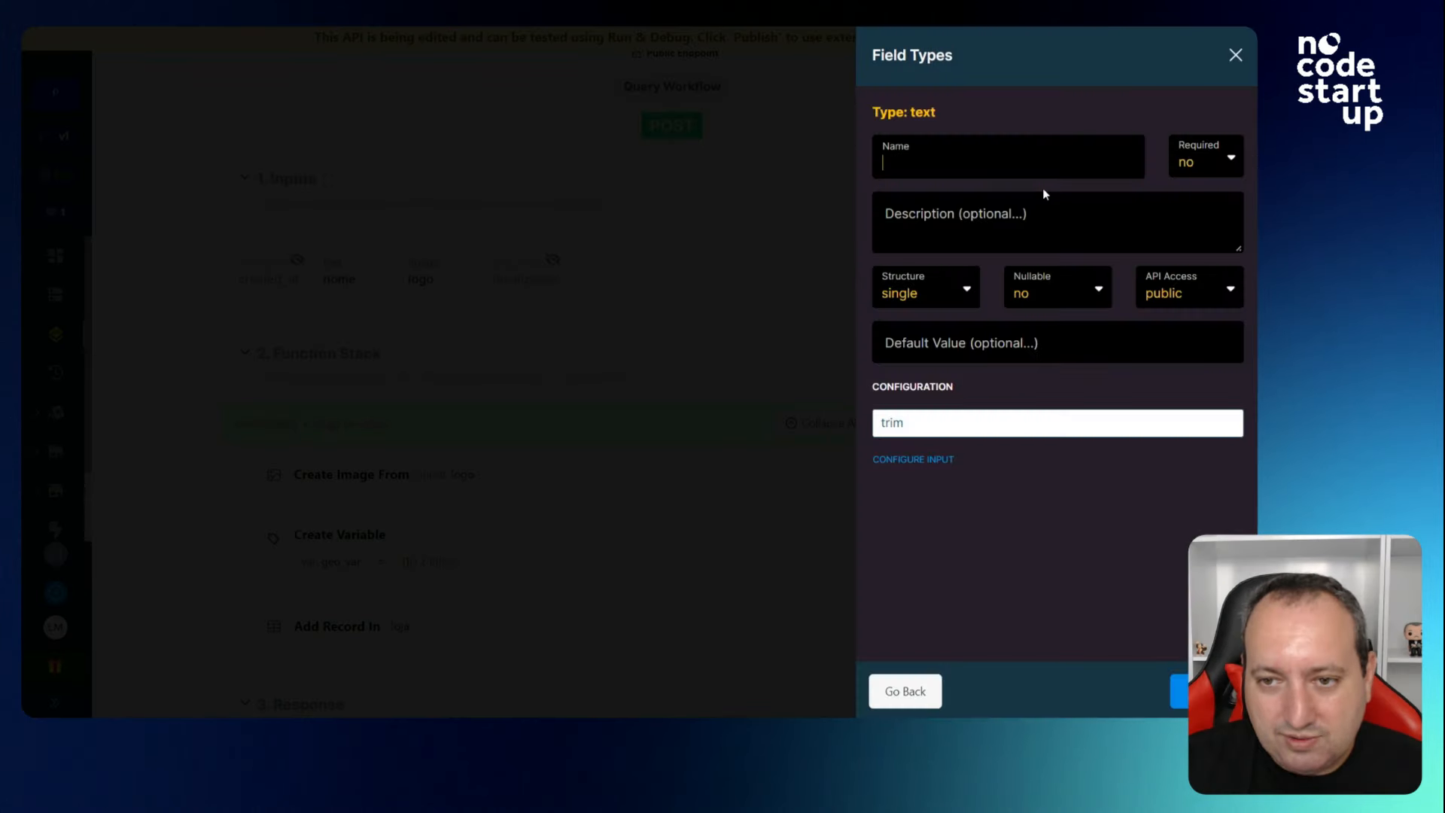
type("img")
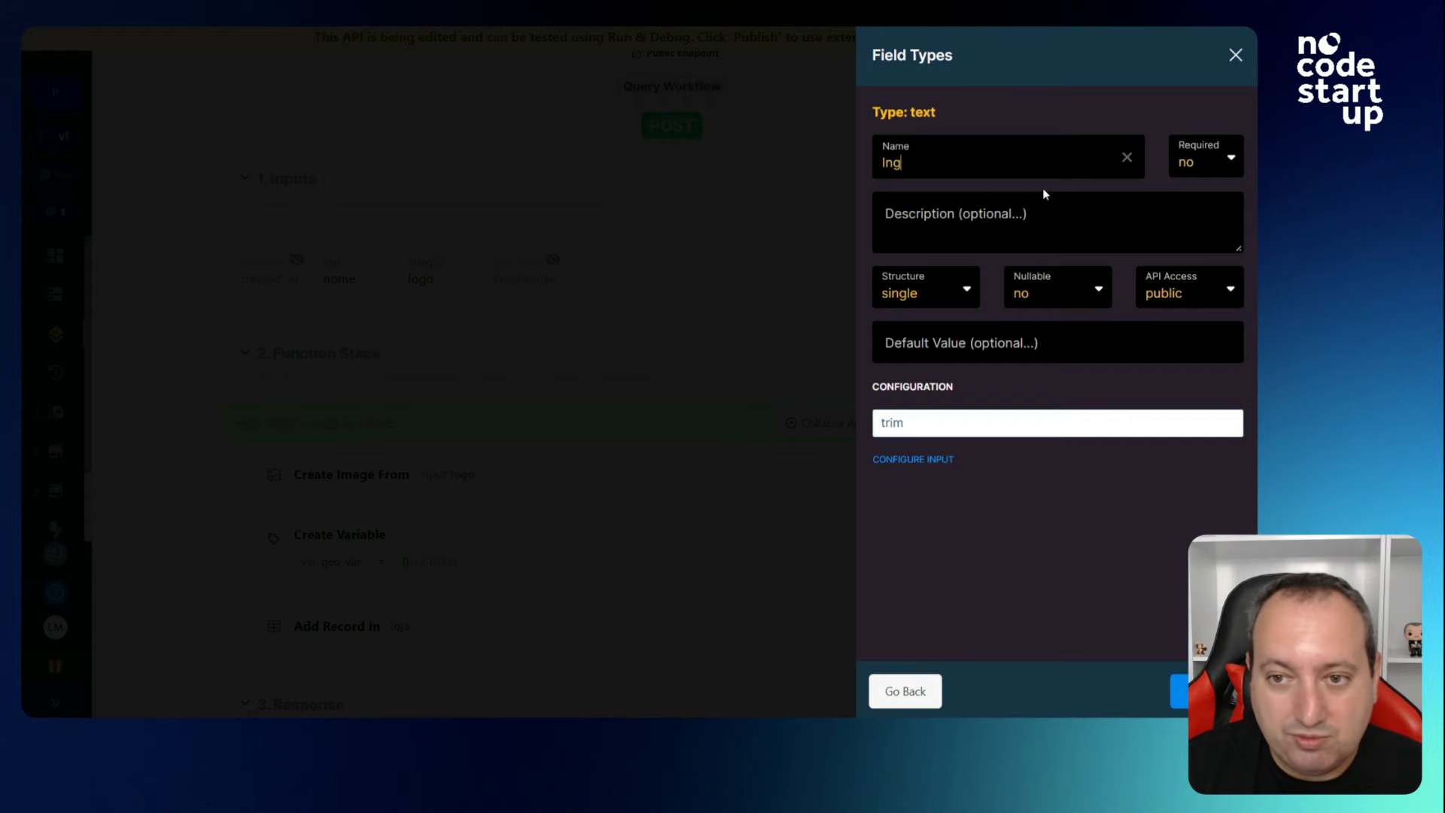
left_click(1178, 691)
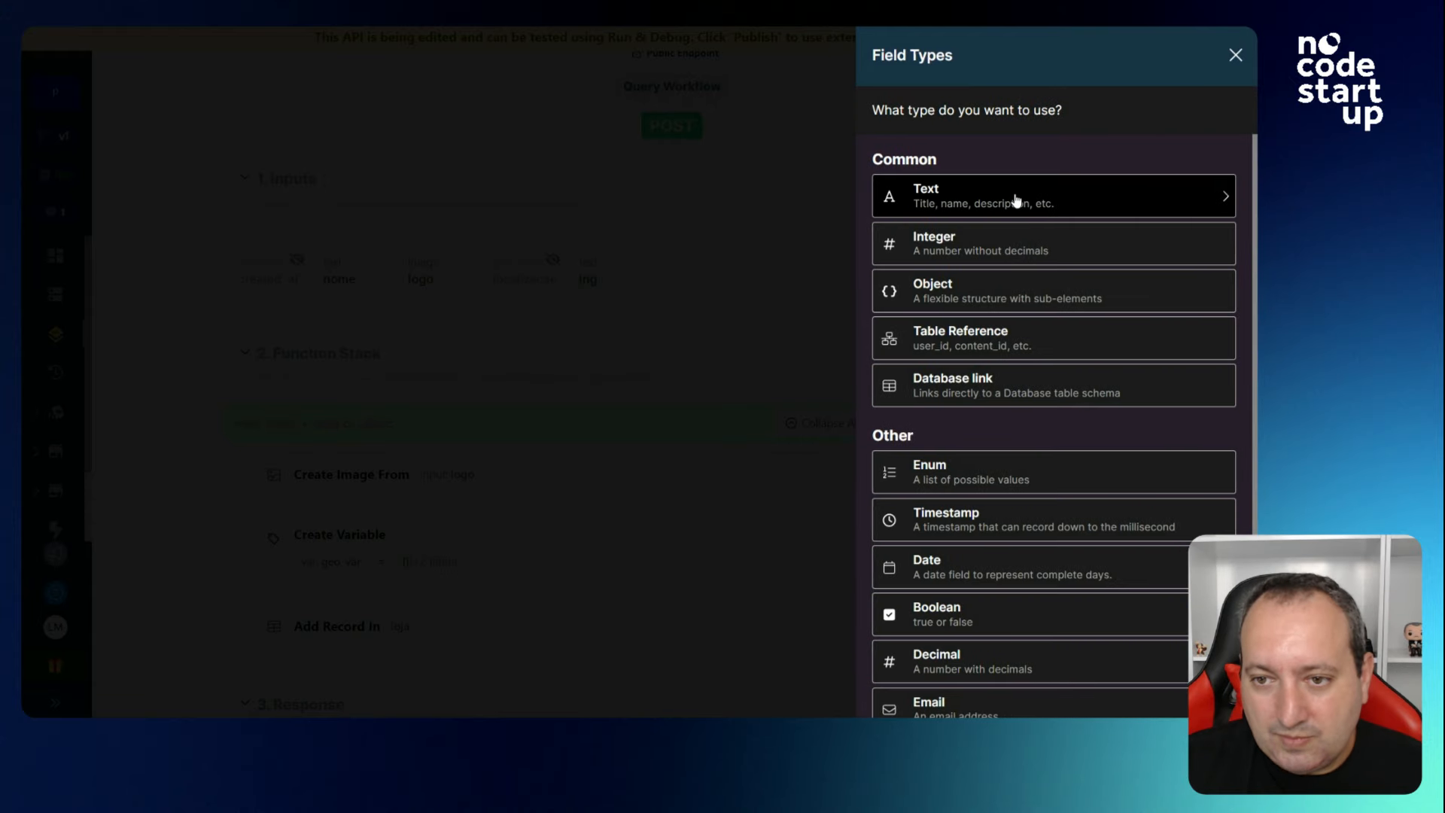
left_click(1023, 198)
type("lat")
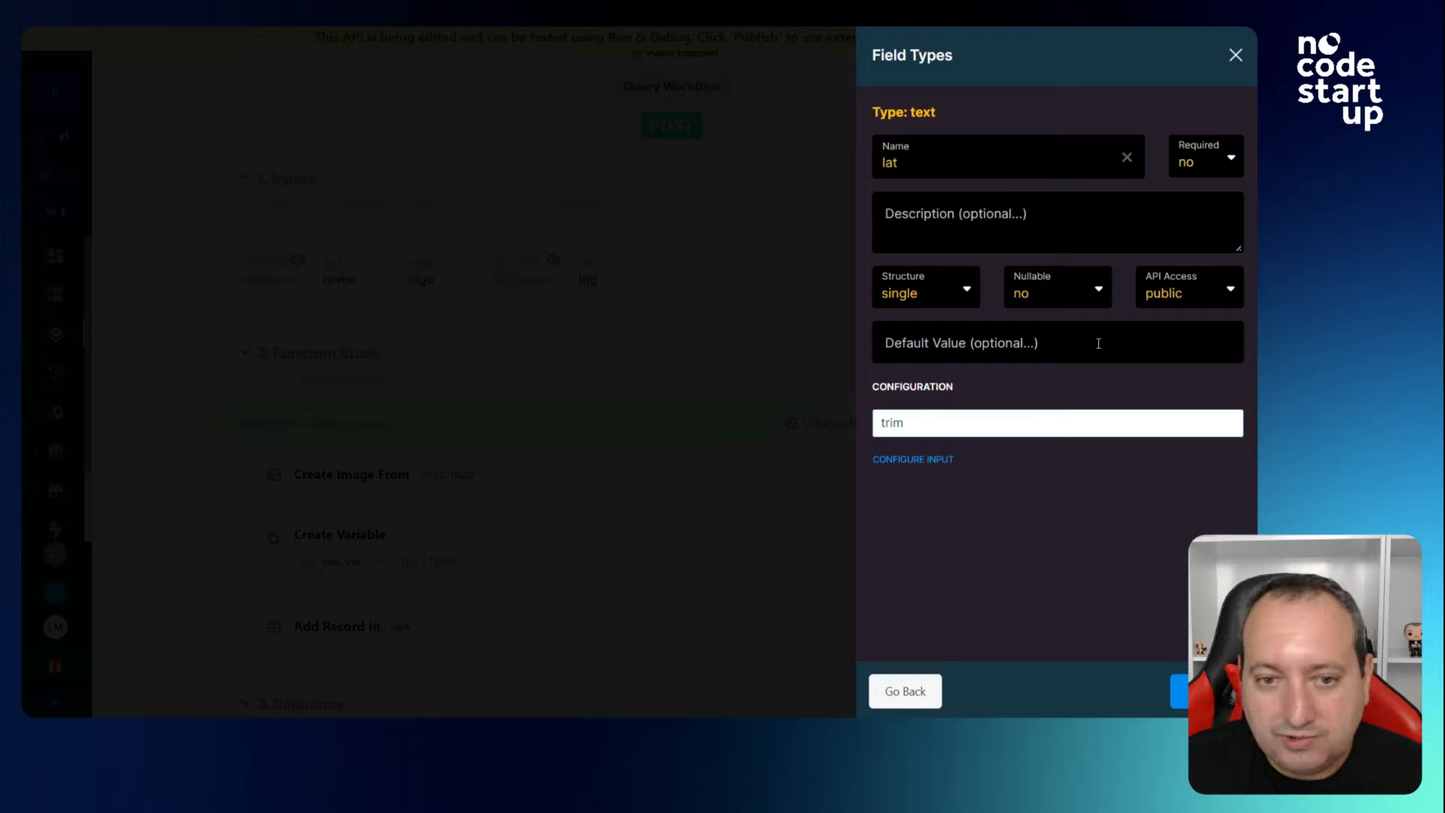
left_click(1178, 690)
Review the localizacao input settings, then bring up the geo_var Create Variable step.
left_click(515, 279)
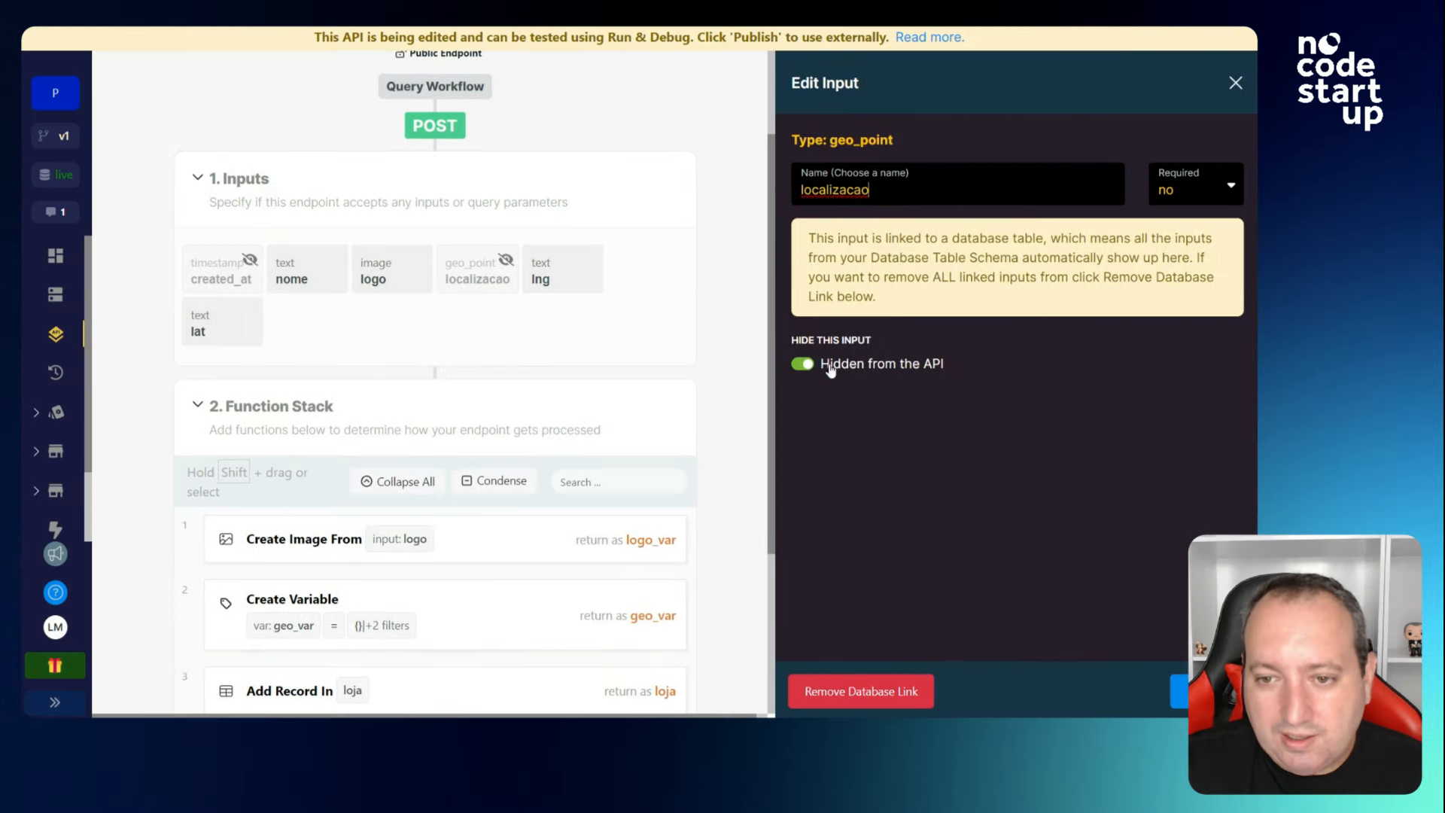
left_click(1227, 89)
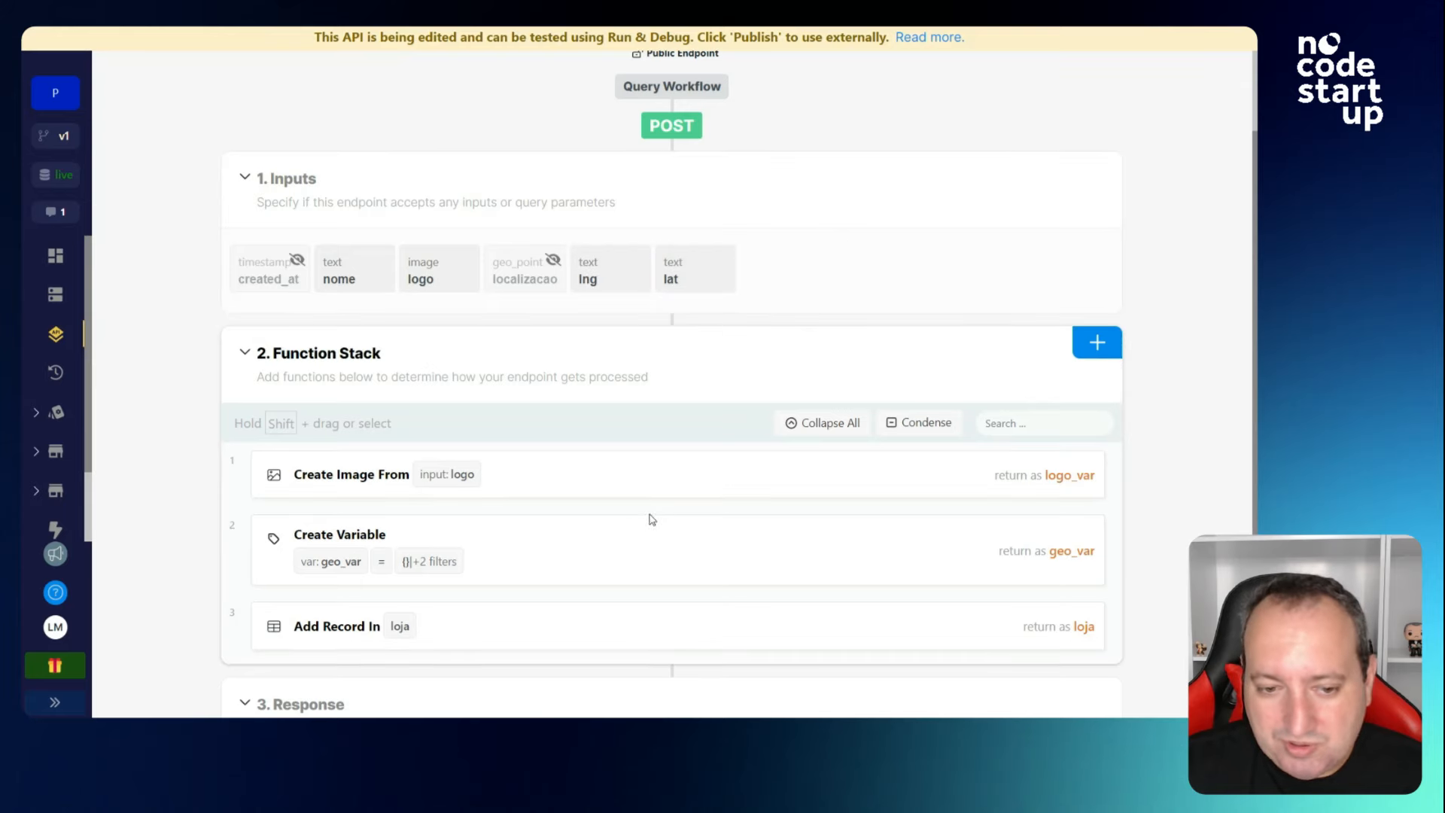
left_click(590, 539)
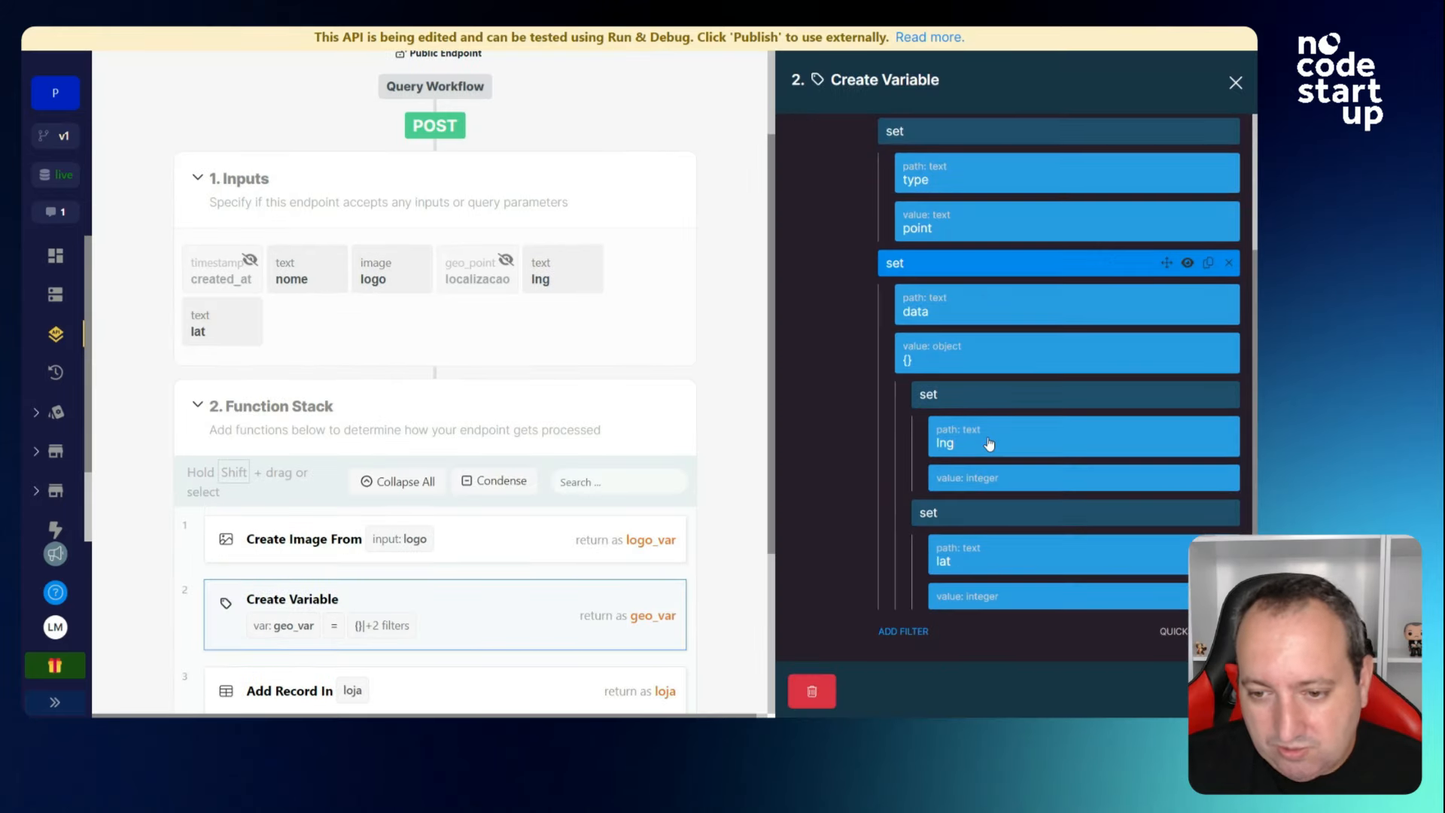
Set geo_var's lng entry to take the lng input.
left_click(999, 488)
left_click(990, 490)
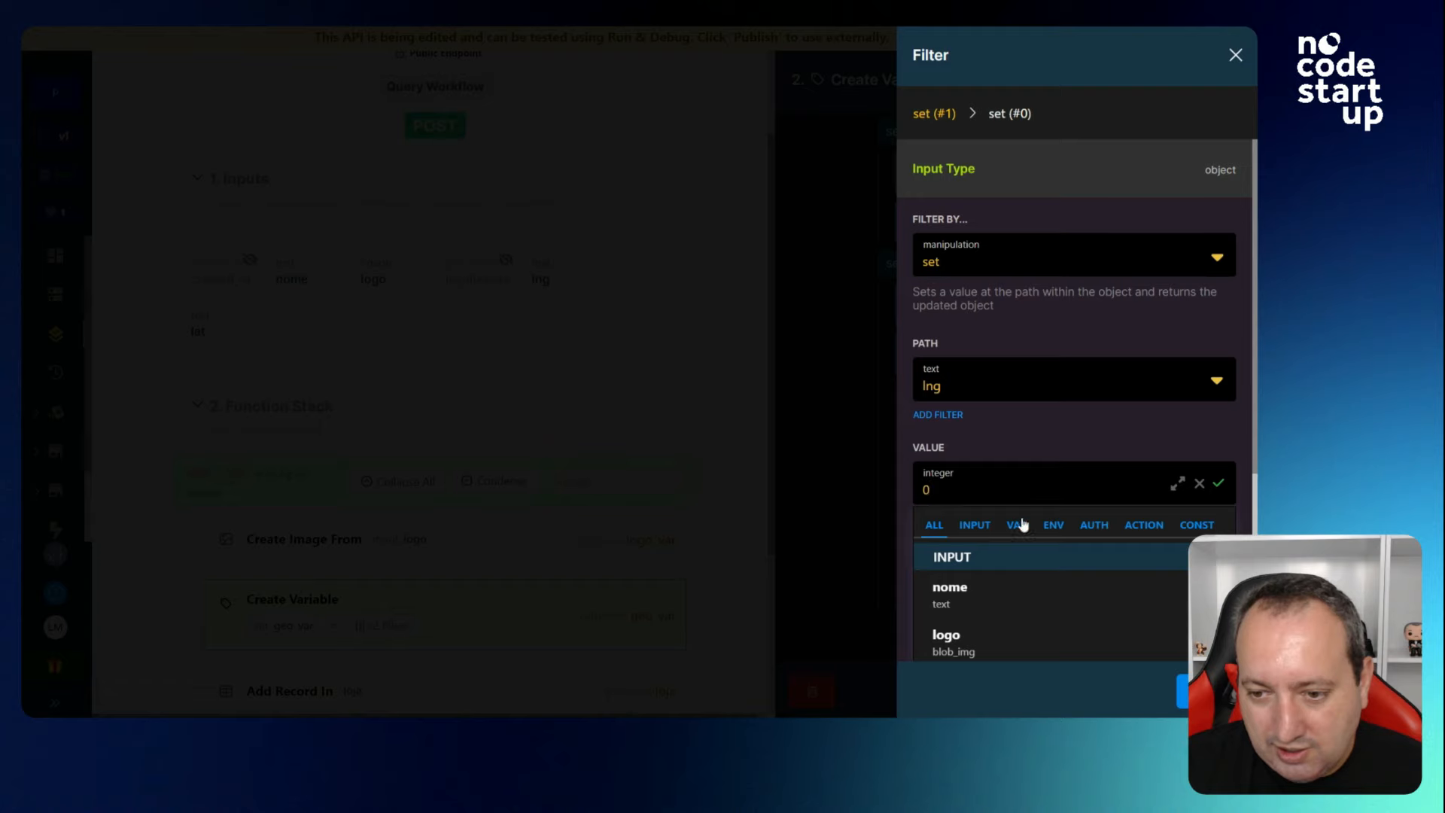
scroll(982, 532, "down", 2)
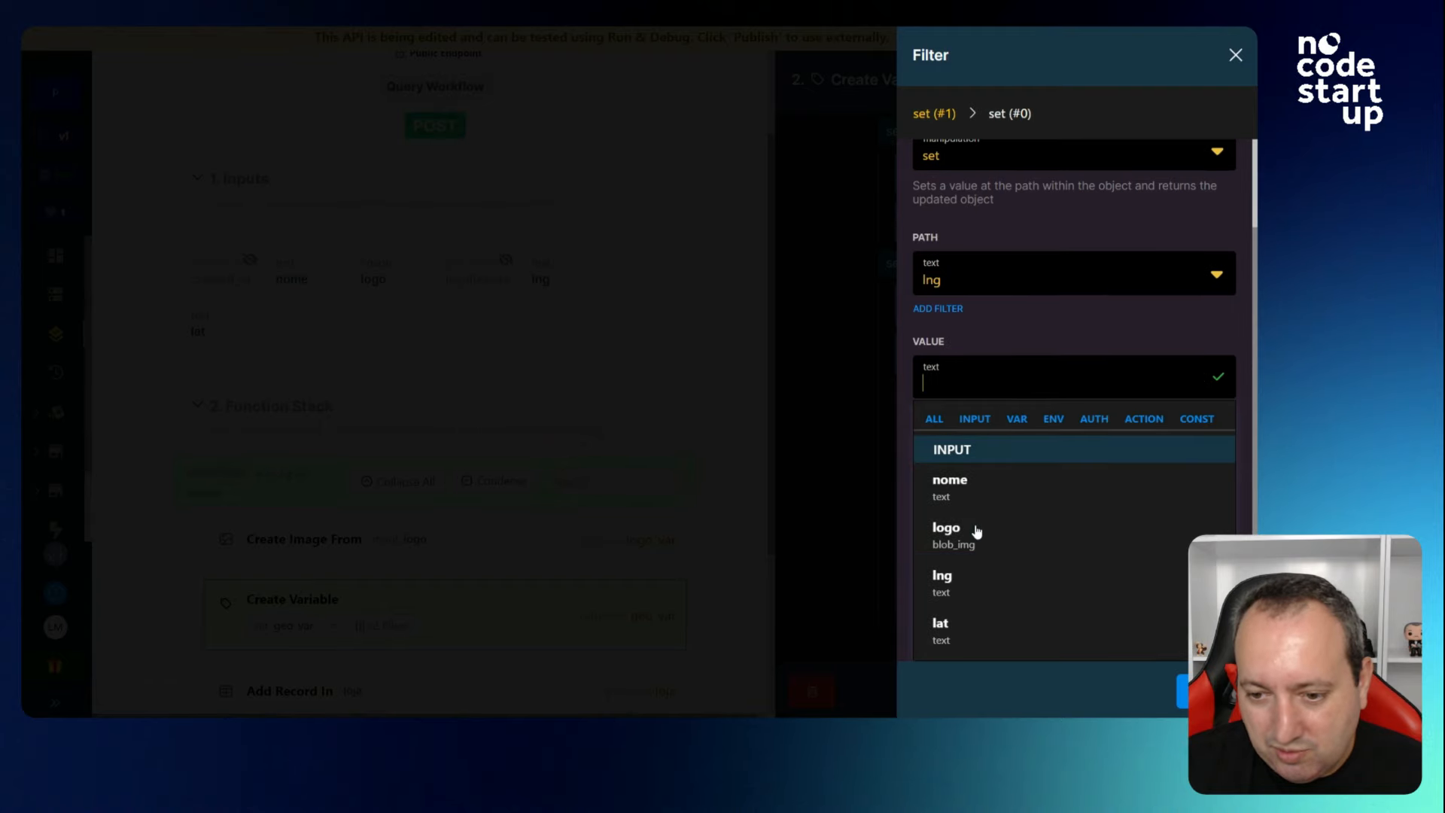
left_click(1000, 580)
left_click(1182, 690)
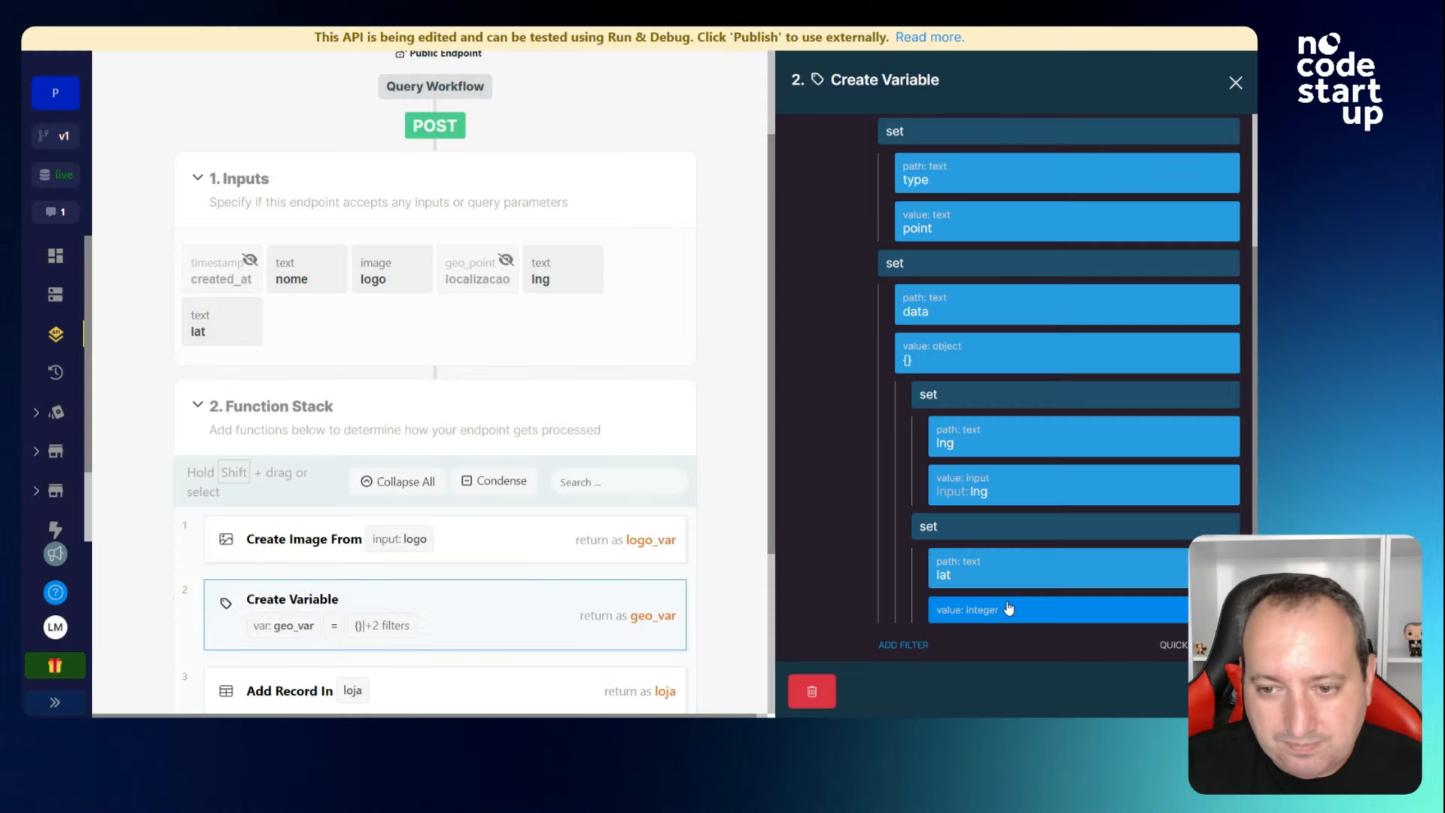
Set geo_var's lat entry to take the lat input.
scroll(981, 562, "down", 1)
left_click(993, 595)
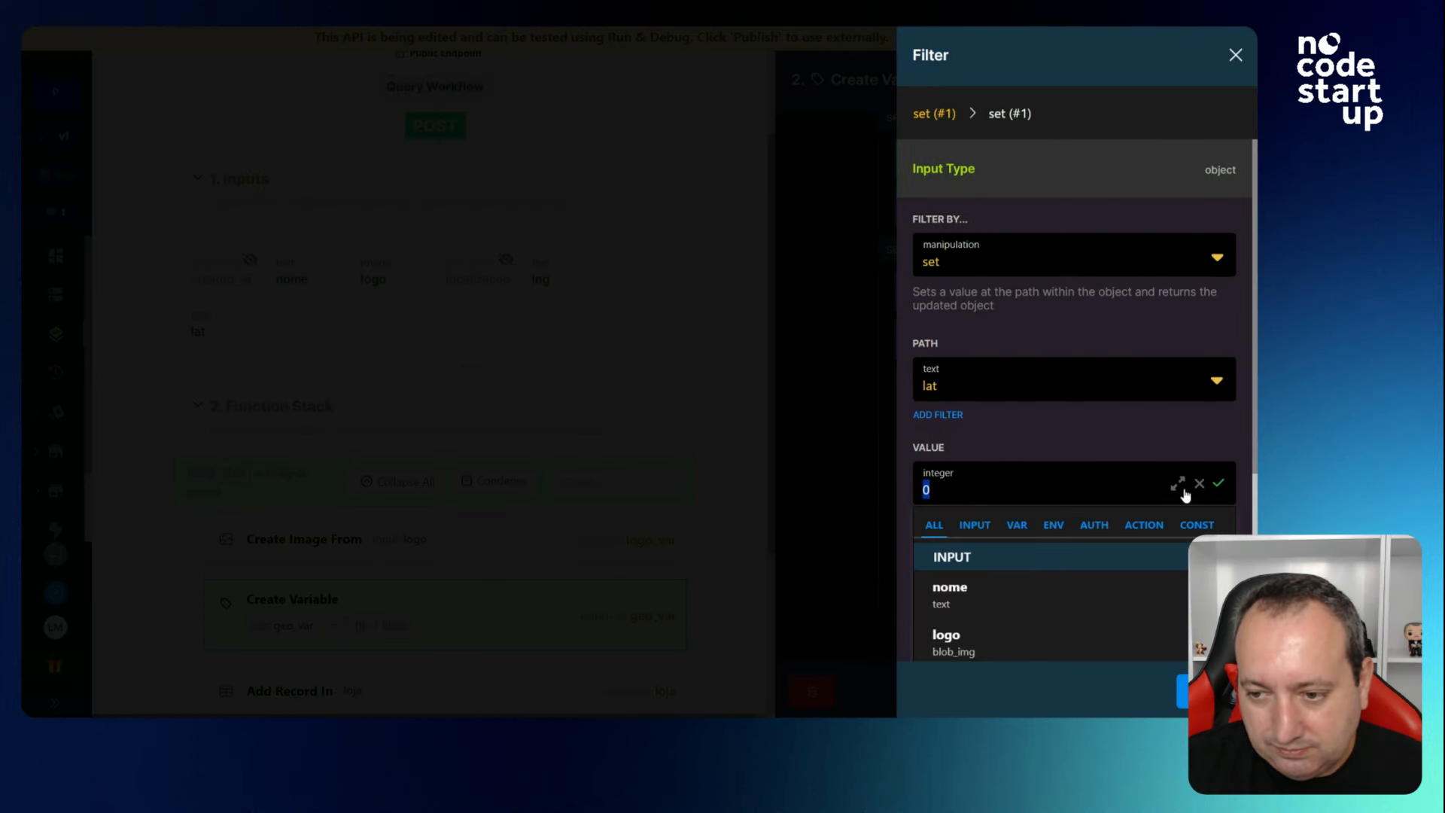
scroll(993, 587, "down", 2)
left_click(1106, 640)
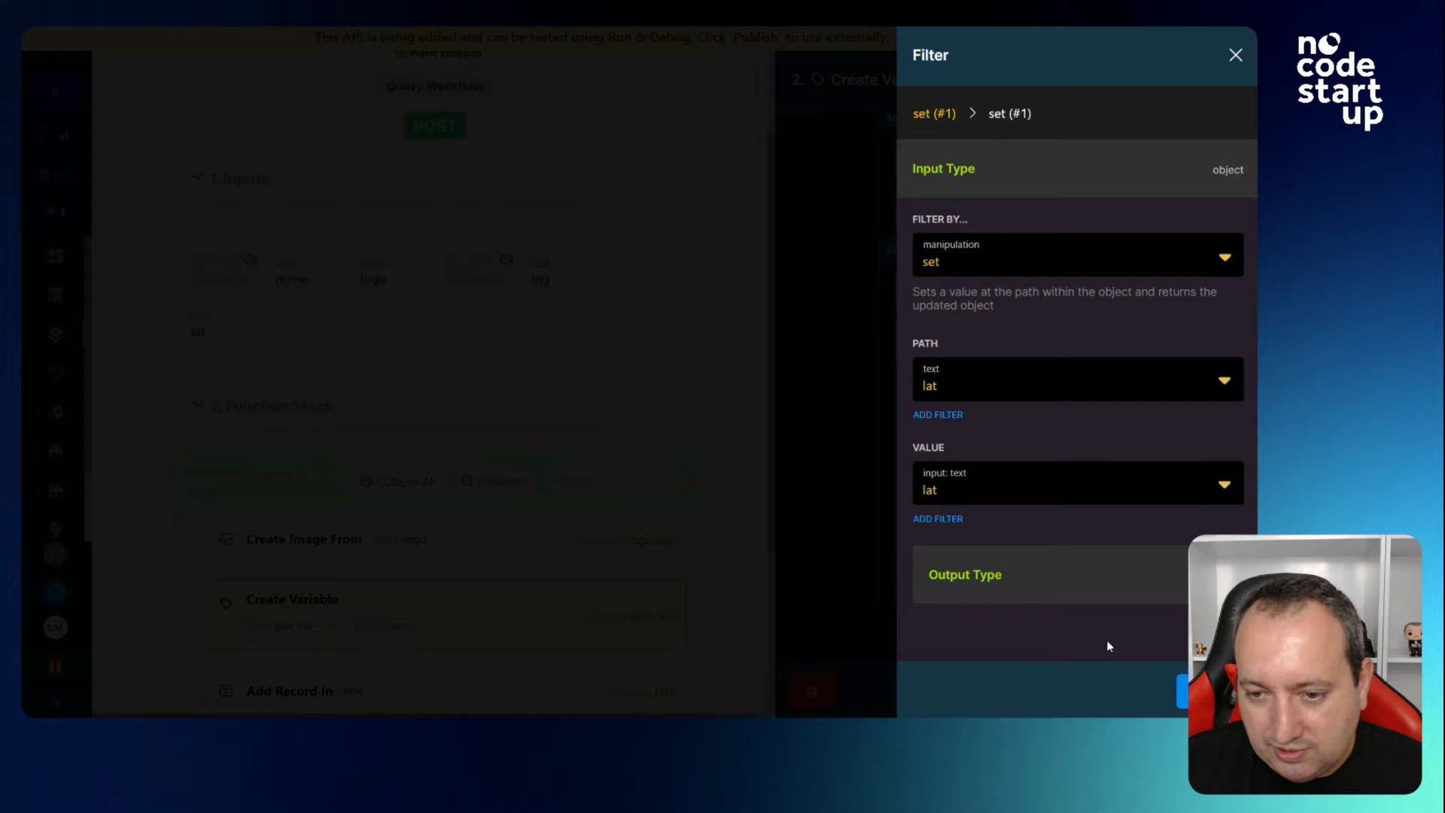
left_click(1182, 690)
Close the geo_var Create Variable step and recheck its settings.
left_click(1182, 690)
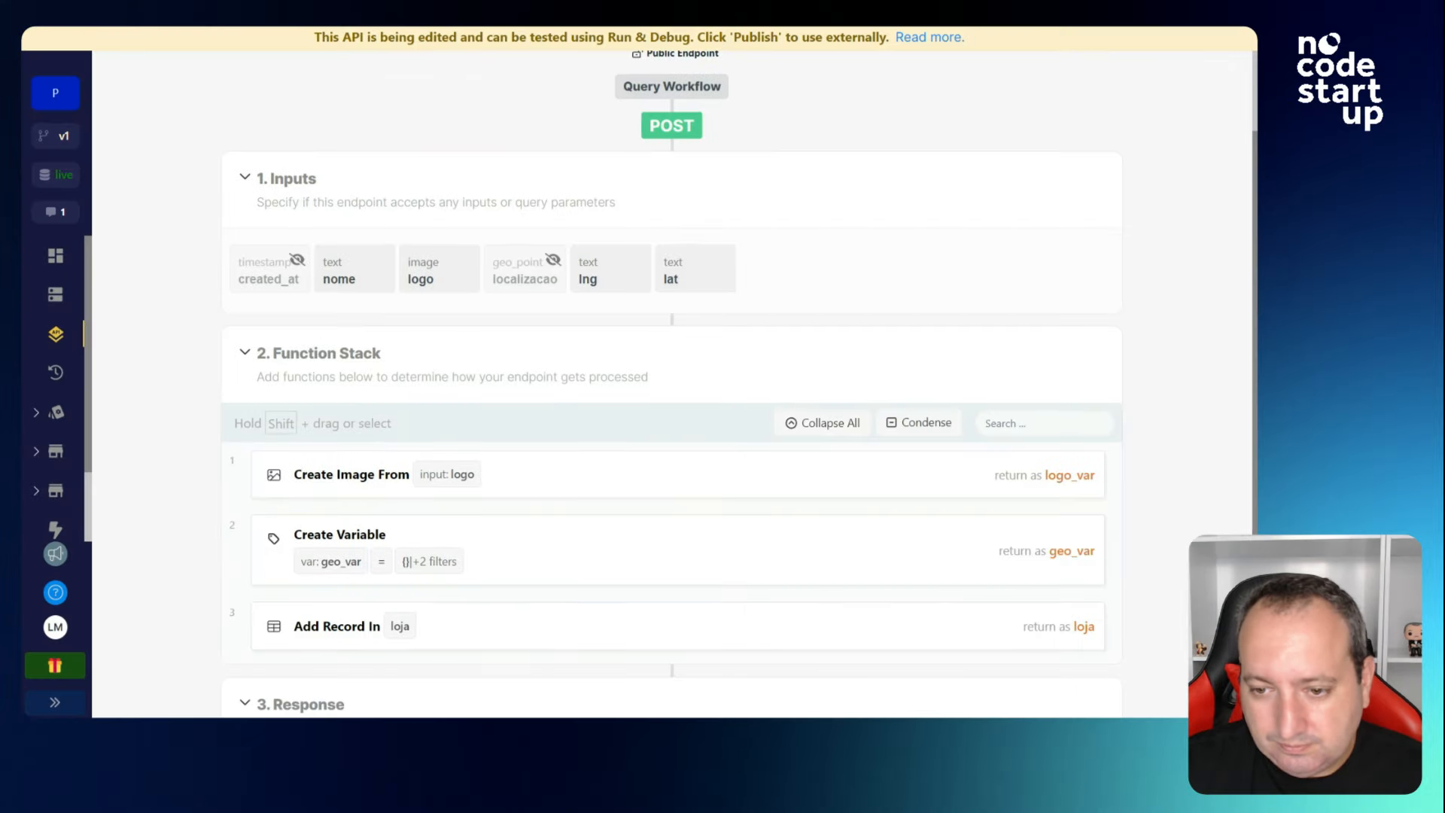
scroll(786, 502, "down", 2)
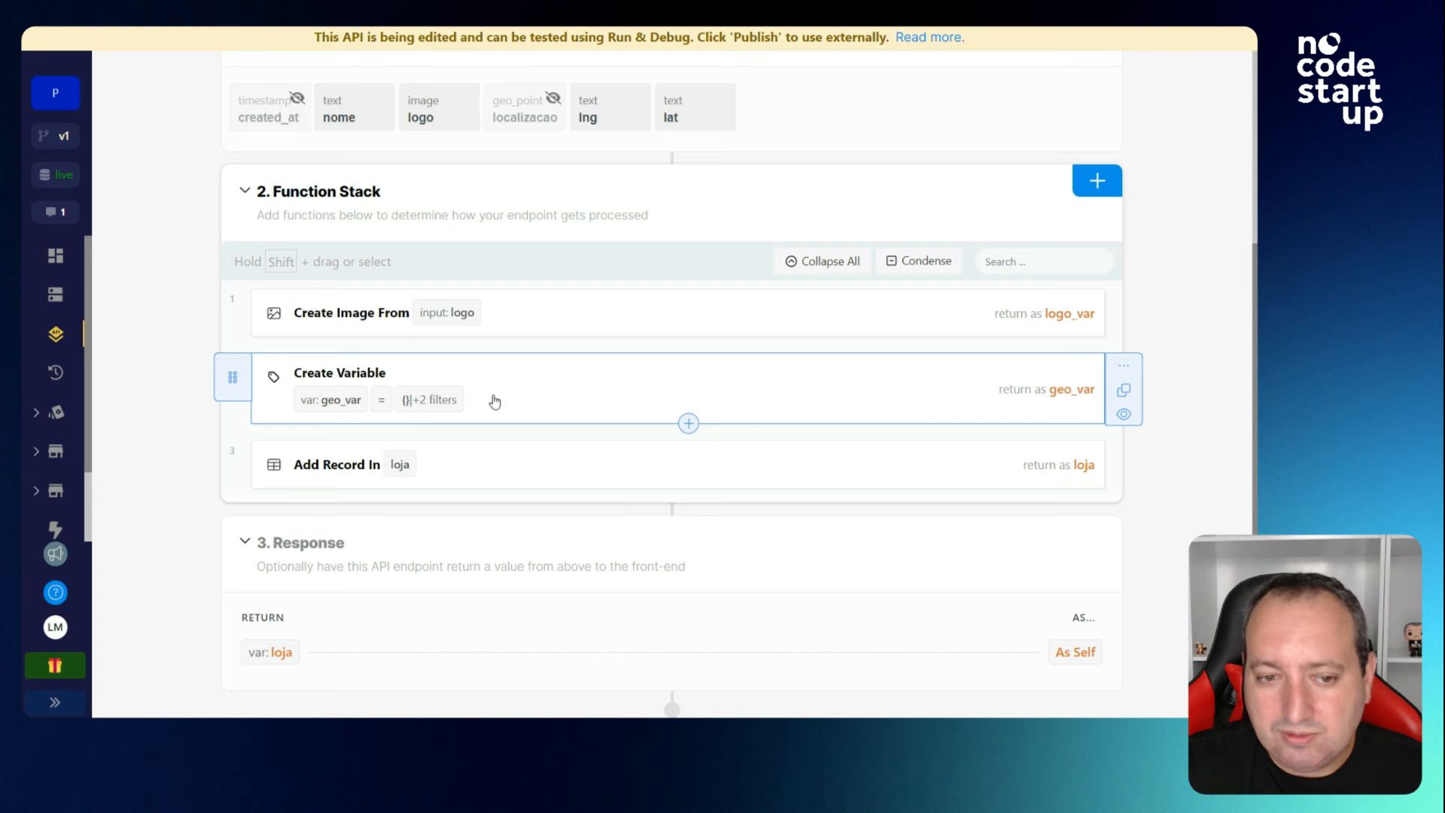
left_click(516, 396)
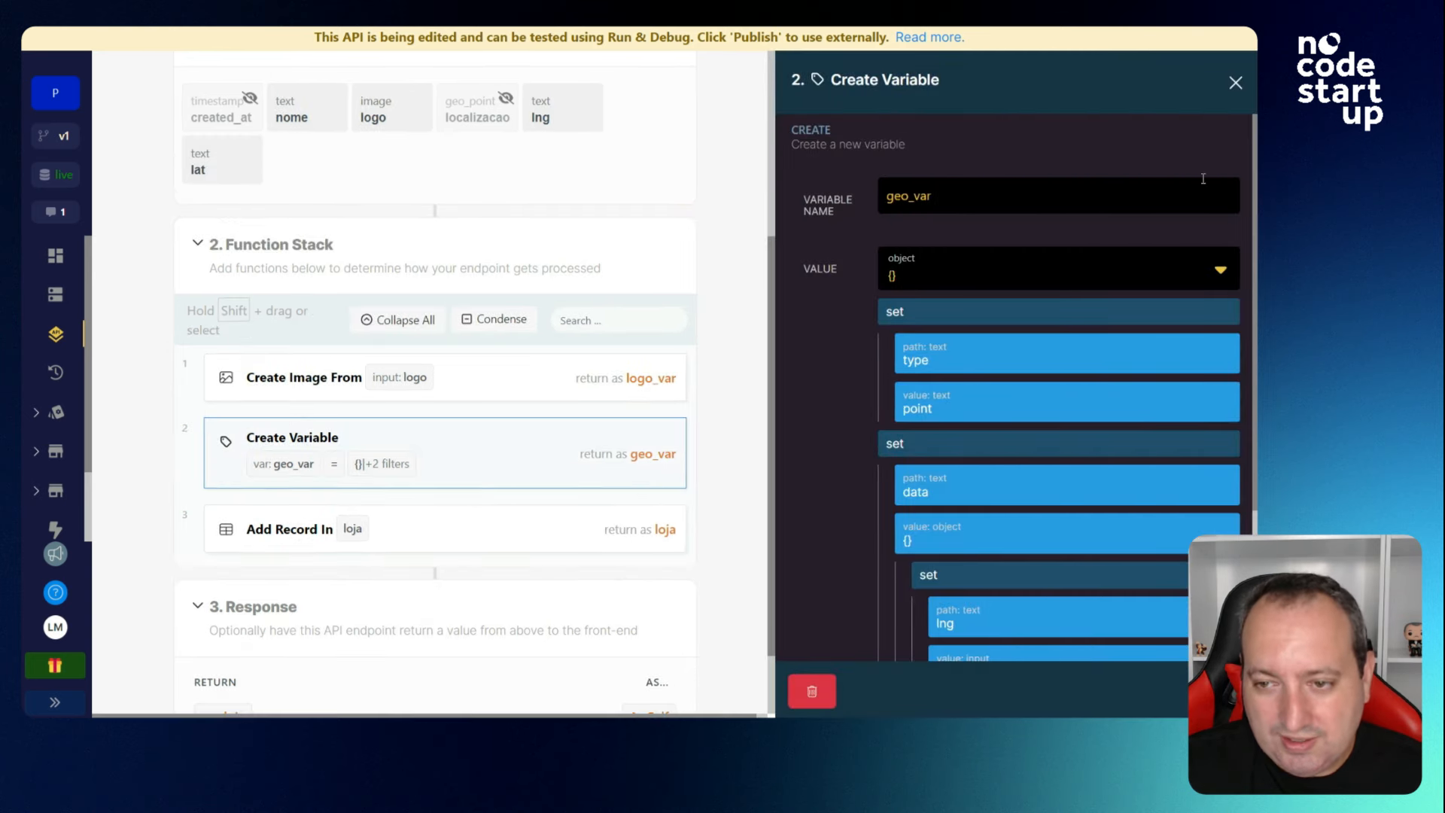
left_click(1237, 85)
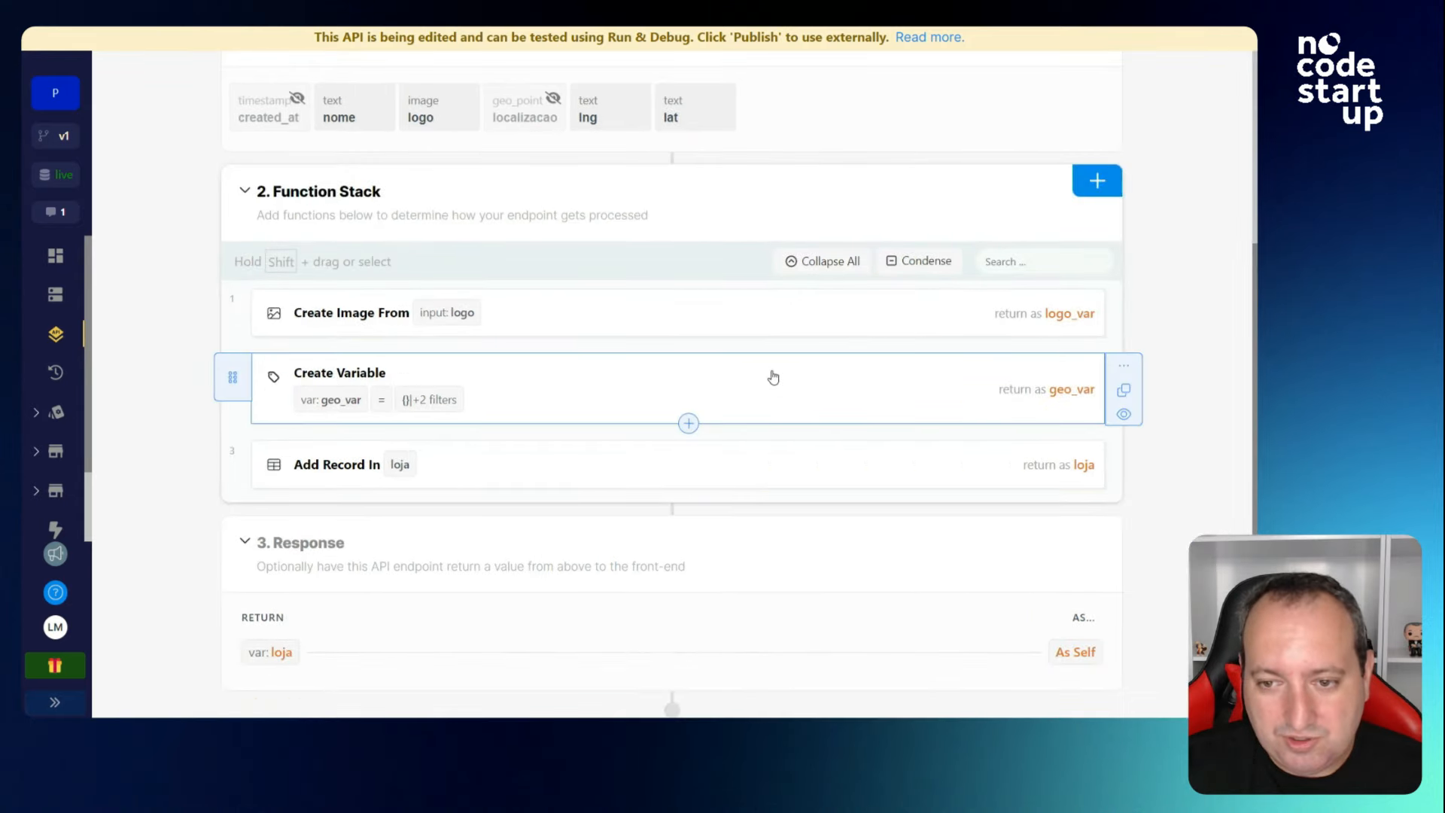
Make Add Record In loja save logo from logo_var and localizacao from geo_var.
left_click(785, 475)
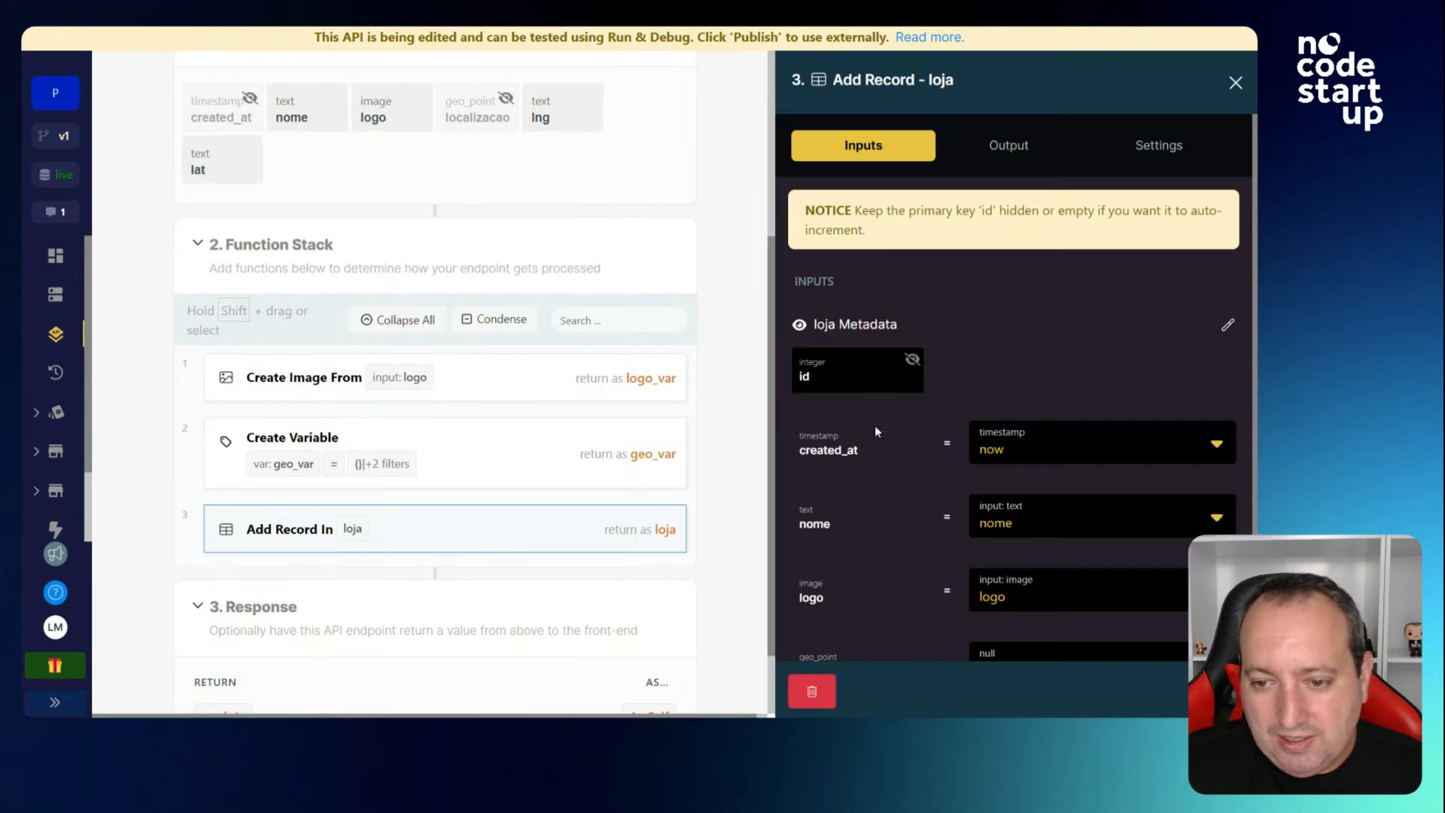
scroll(875, 426, "down", 1)
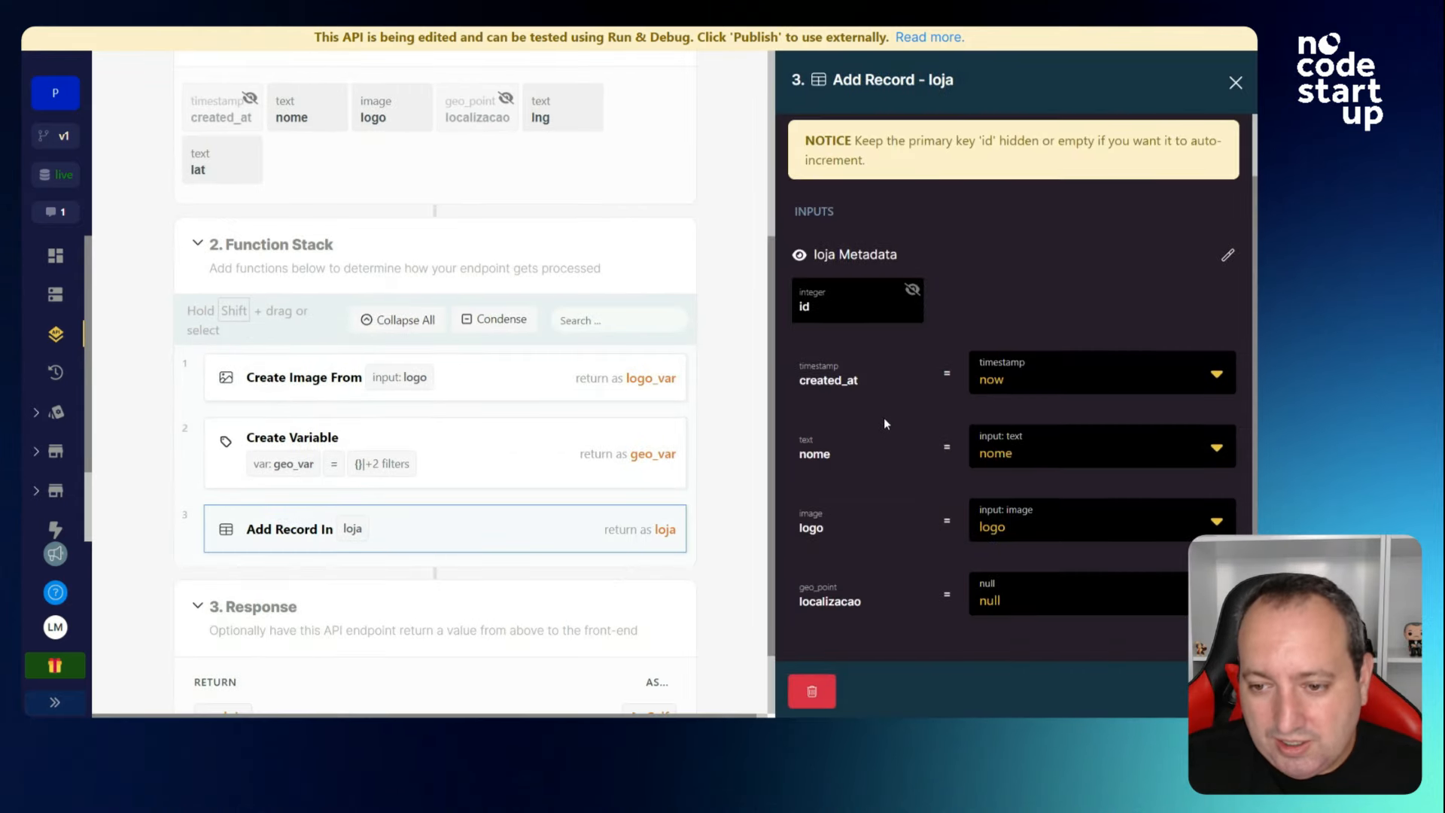
left_click(1009, 523)
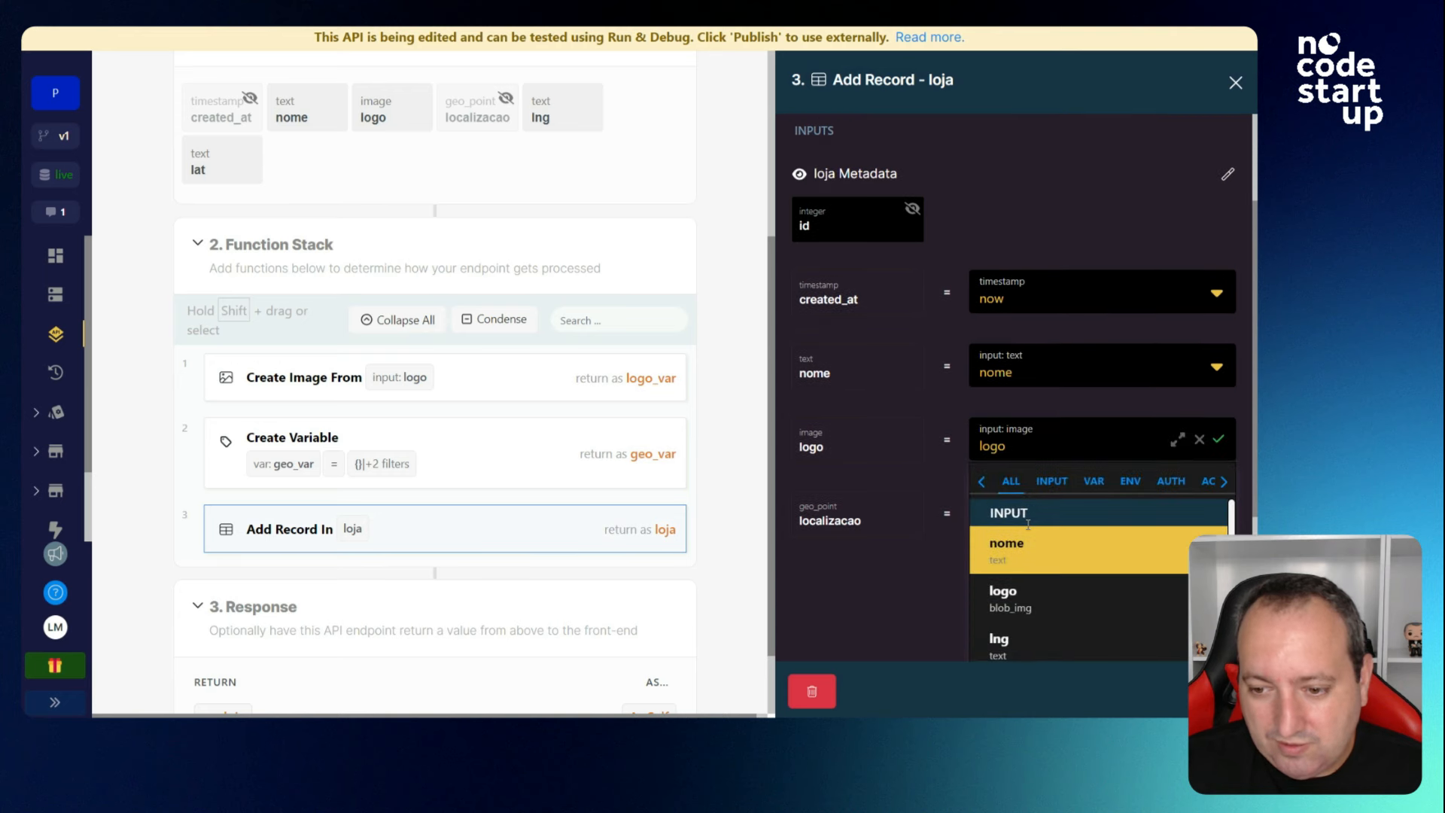
left_click(1093, 406)
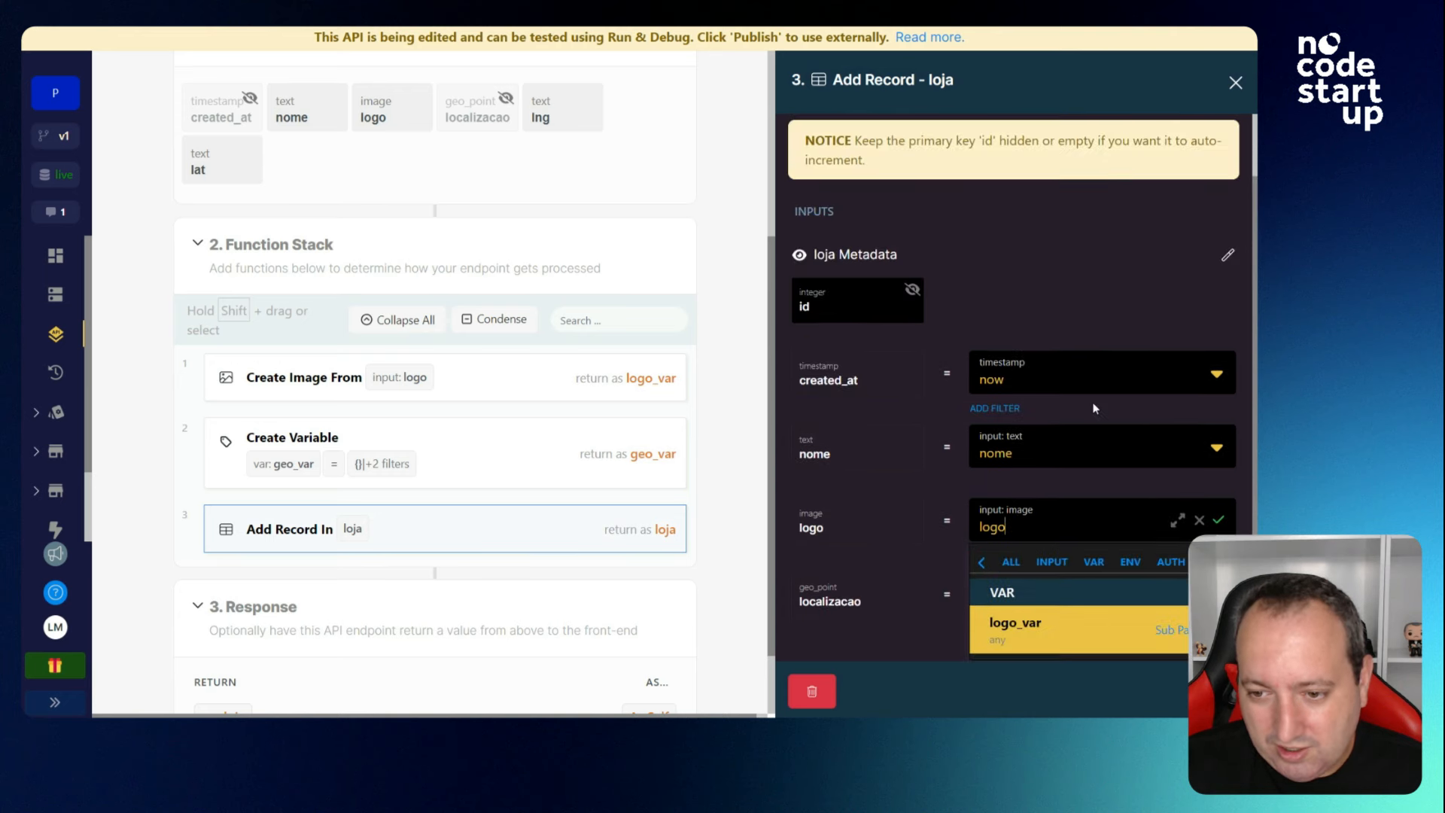
left_click(1061, 623)
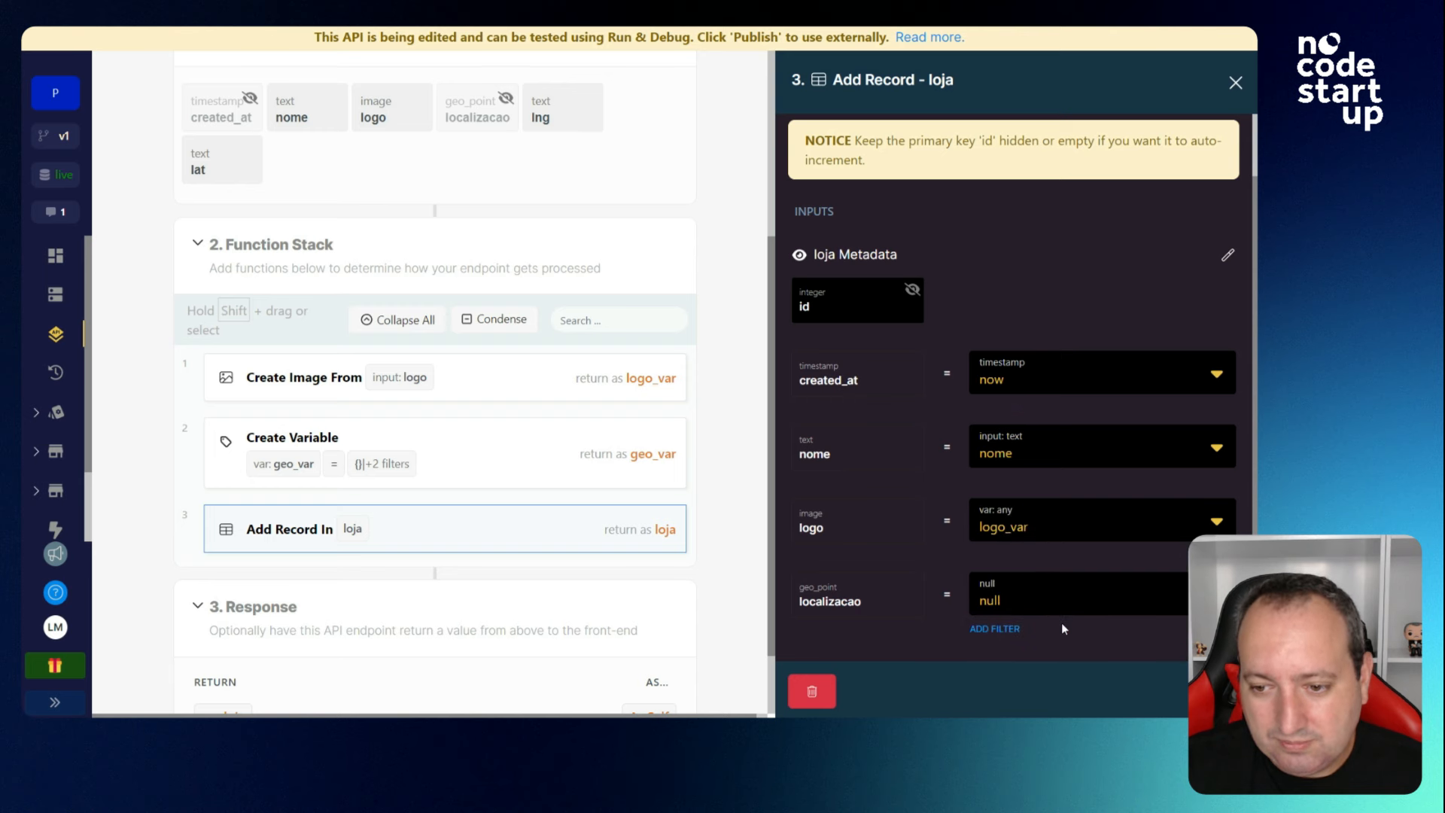
left_click(1033, 594)
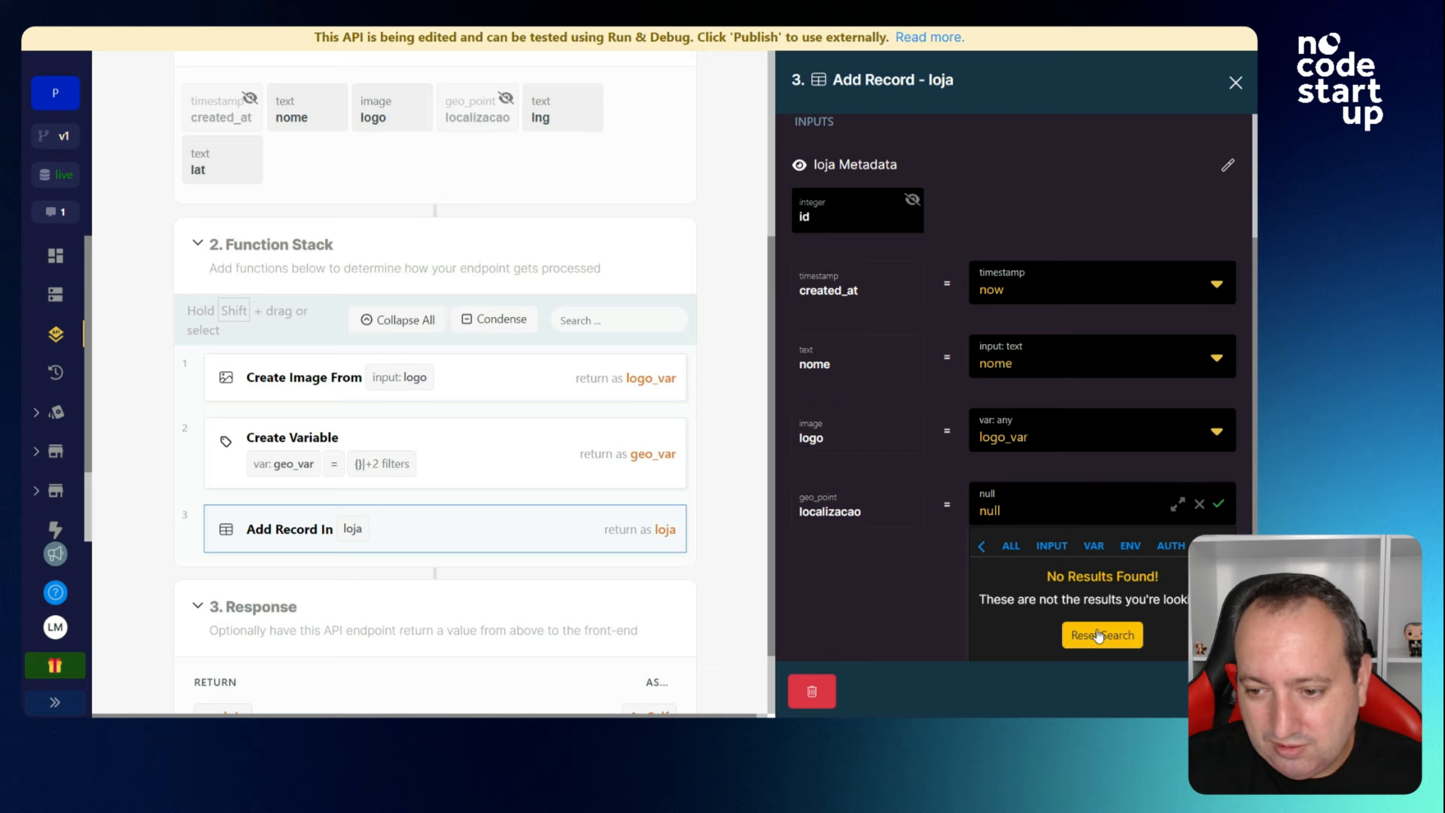
left_click(1098, 636)
left_click(1079, 634)
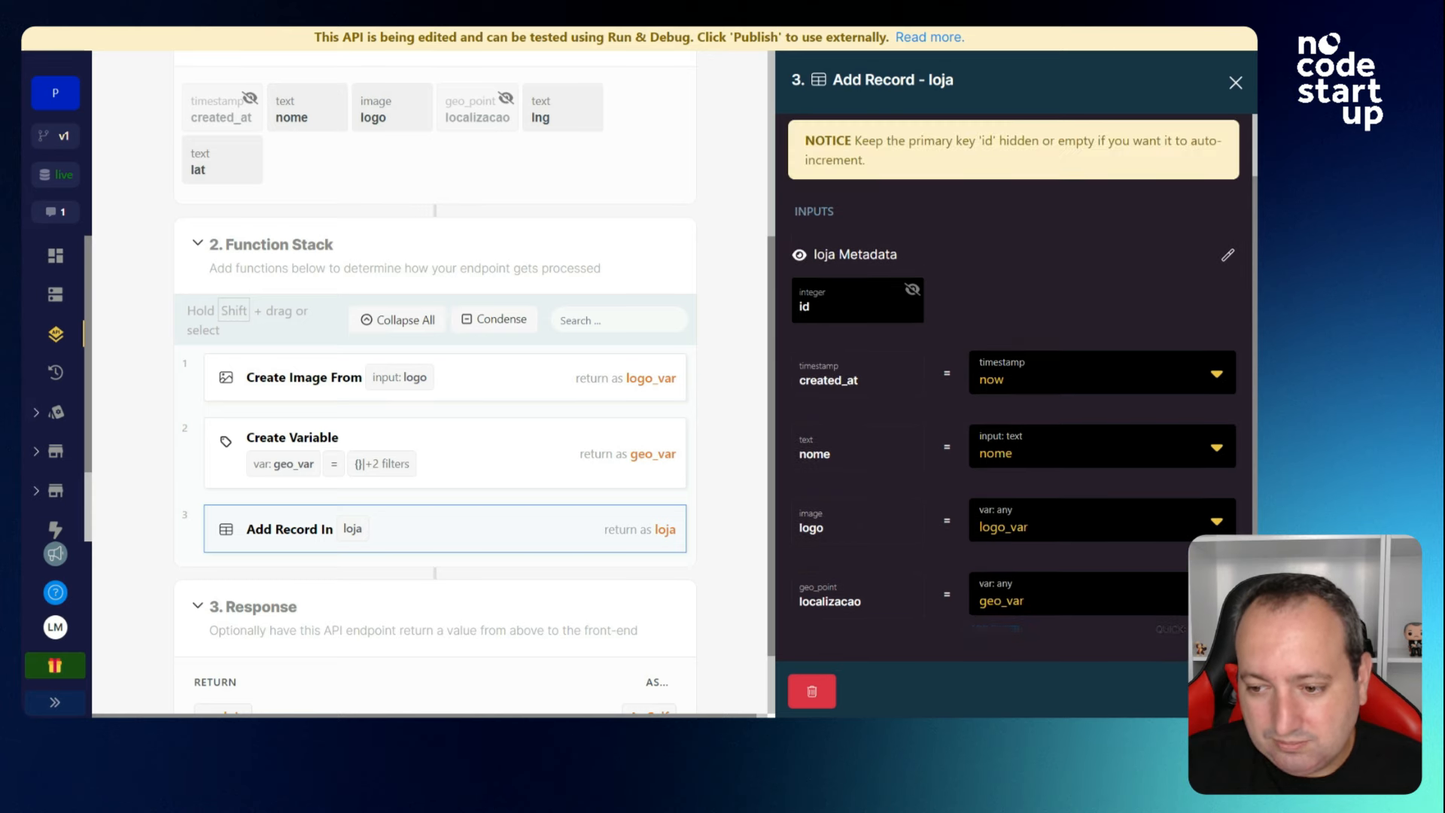
key("Escape")
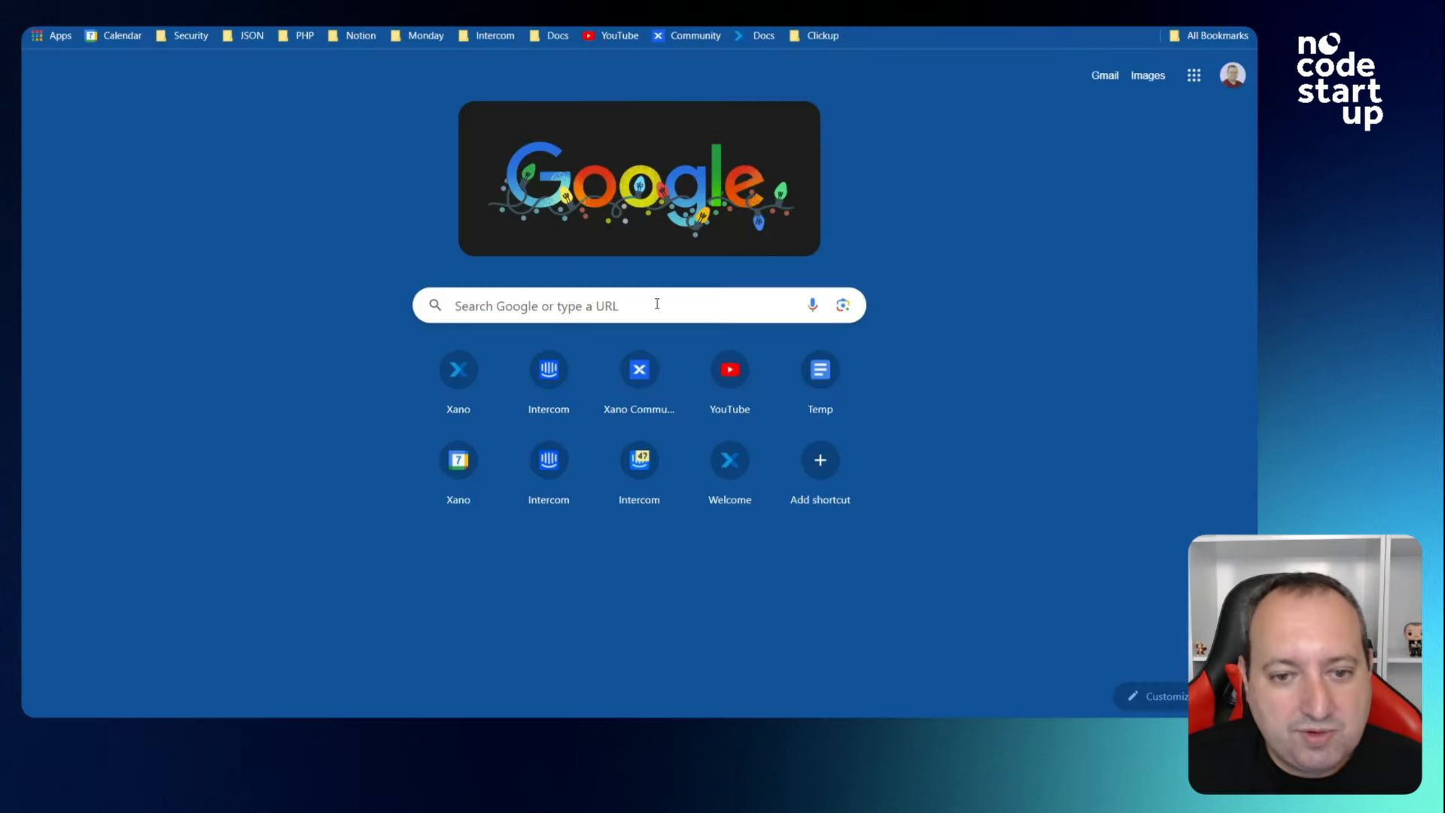
Search Google for 'latitude e longitude florianopolis', then return to the Xano endpoint tab.
left_click(657, 303)
type("latitu")
key("Down")
key("Down")
key("Down")
key("Return")
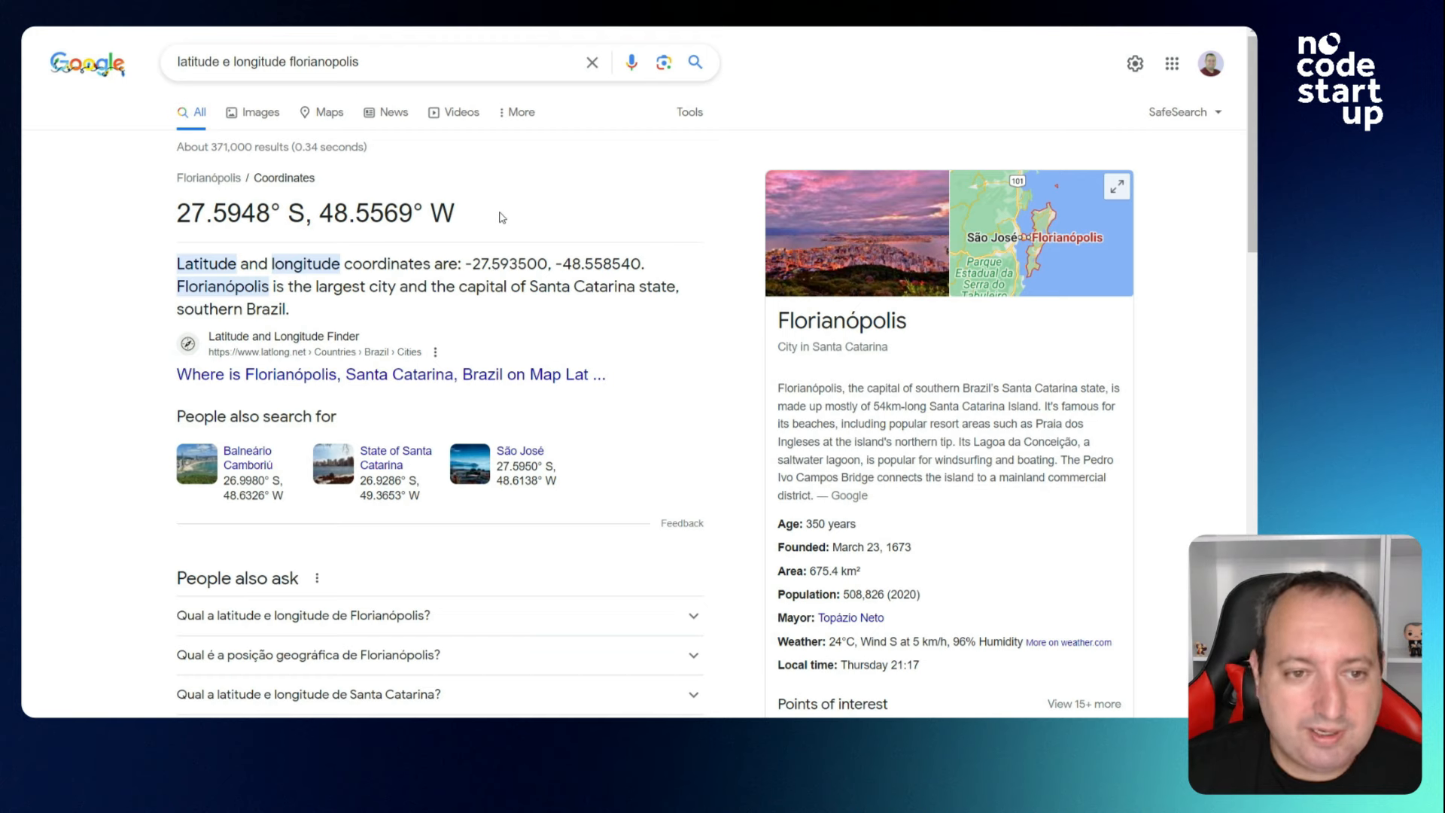
key("ctrl+shift+Tab")
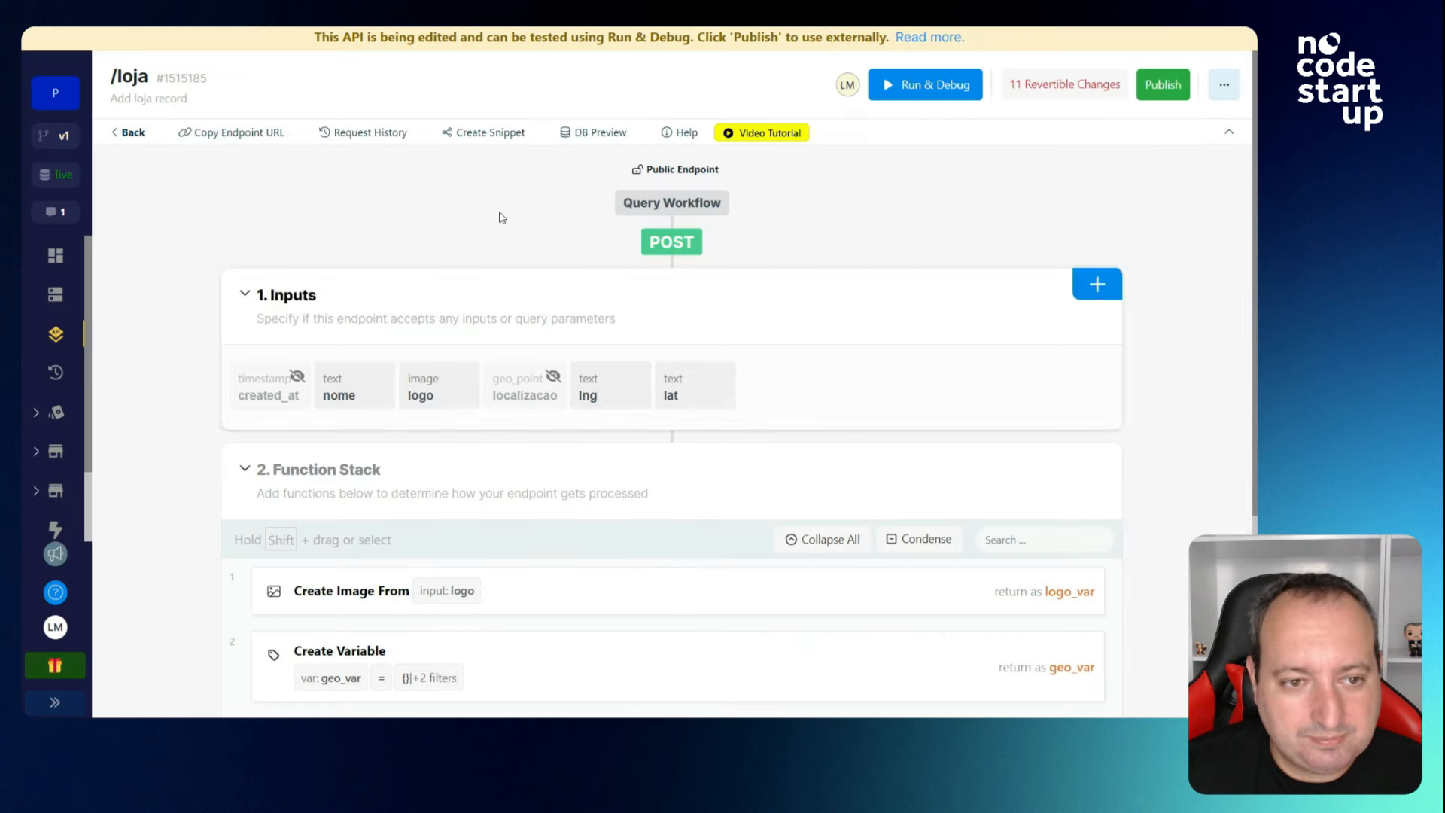
Check the test JSON's logo line and hide the logo input from the API.
left_click(925, 84)
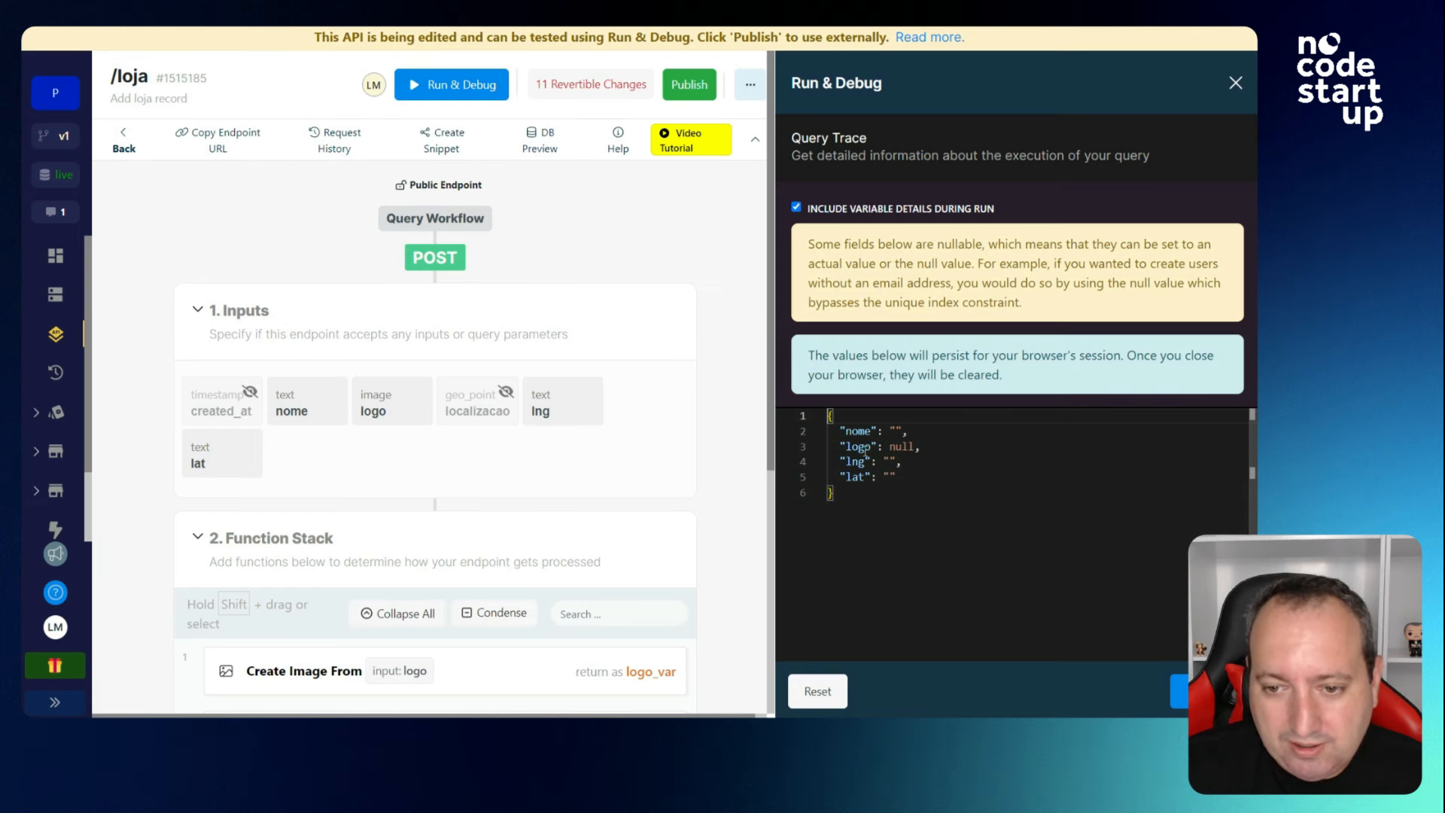
left_click_drag(927, 451, 829, 444)
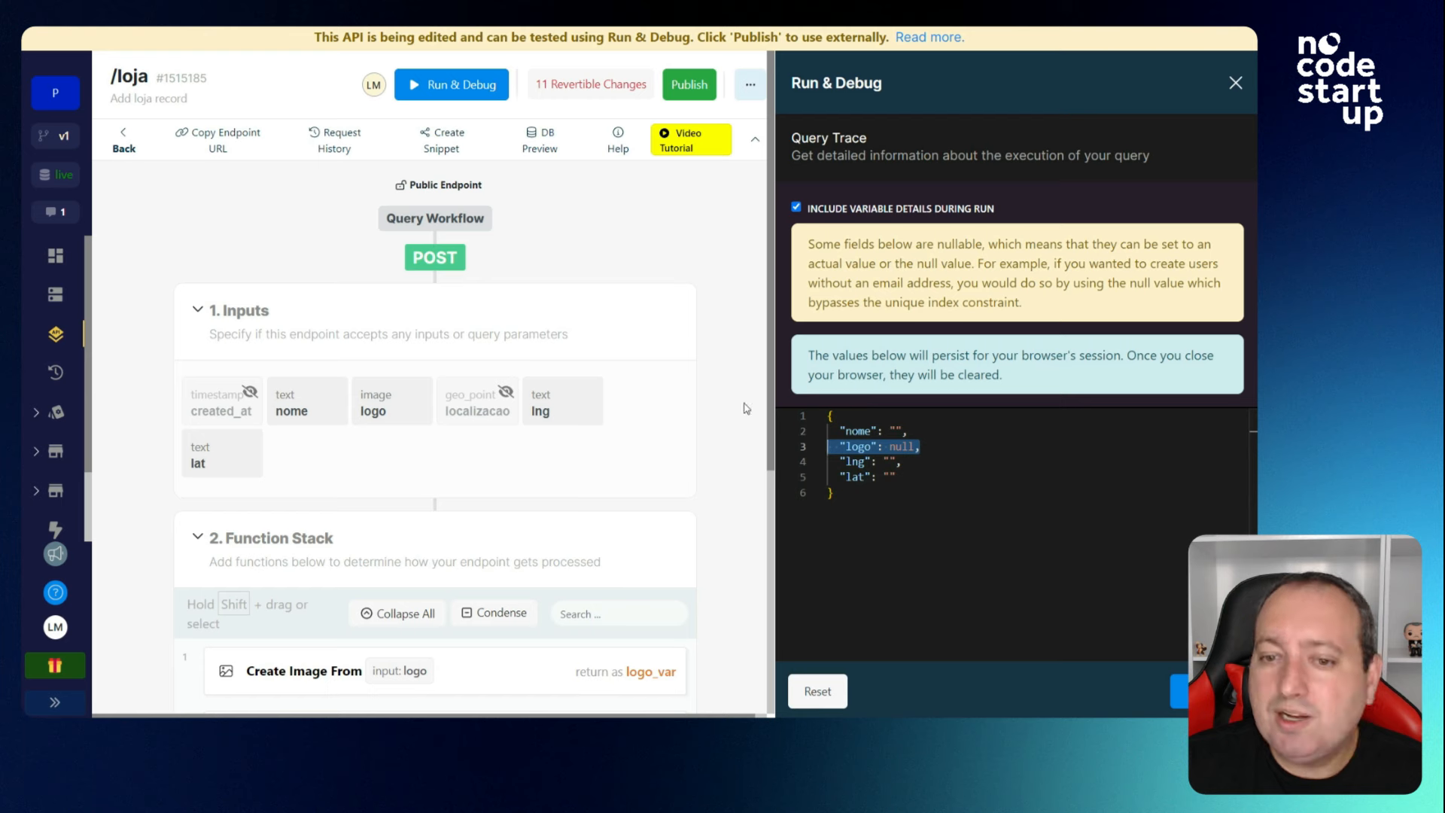
left_click(408, 404)
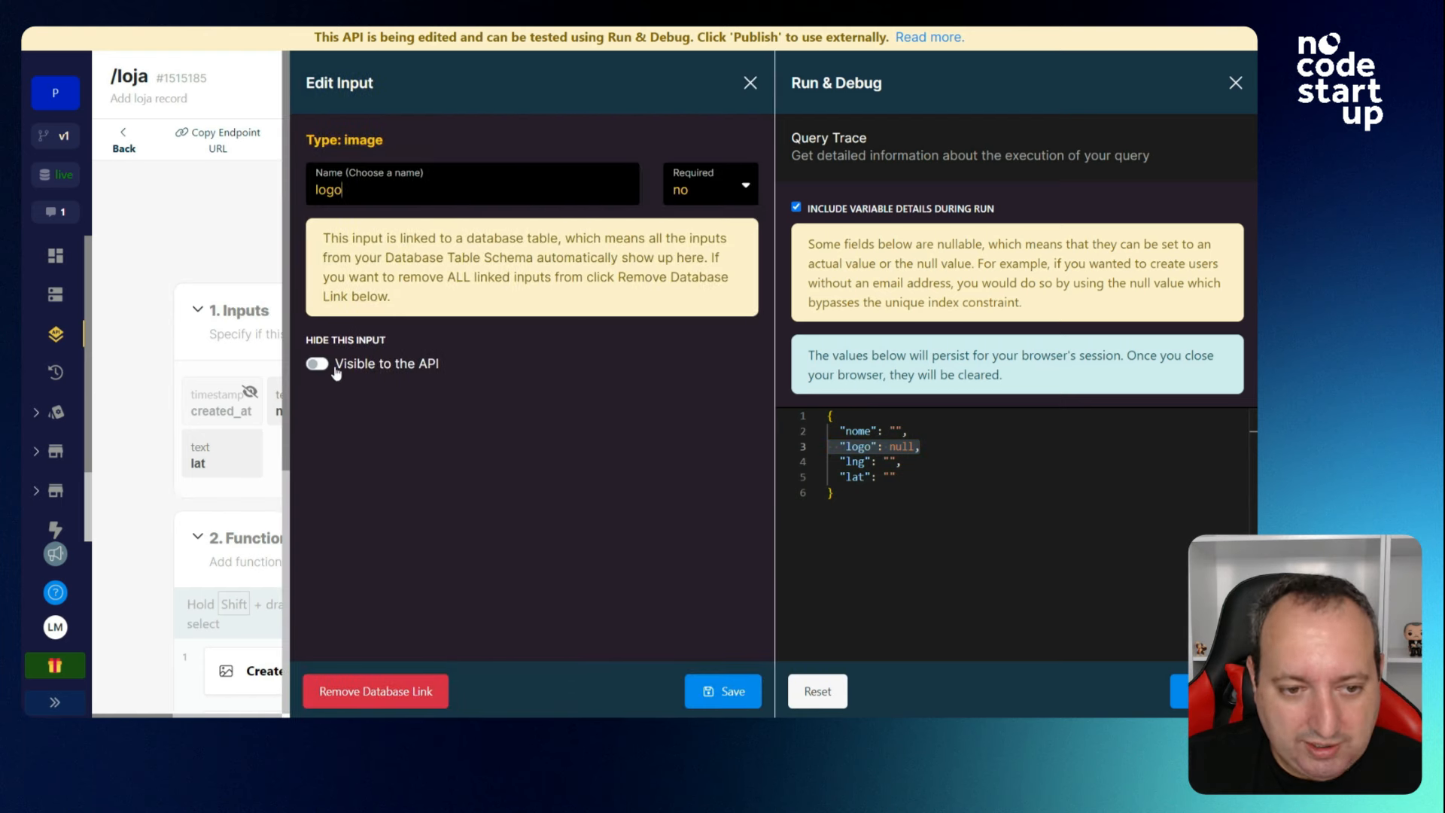
left_click(319, 365)
left_click(718, 690)
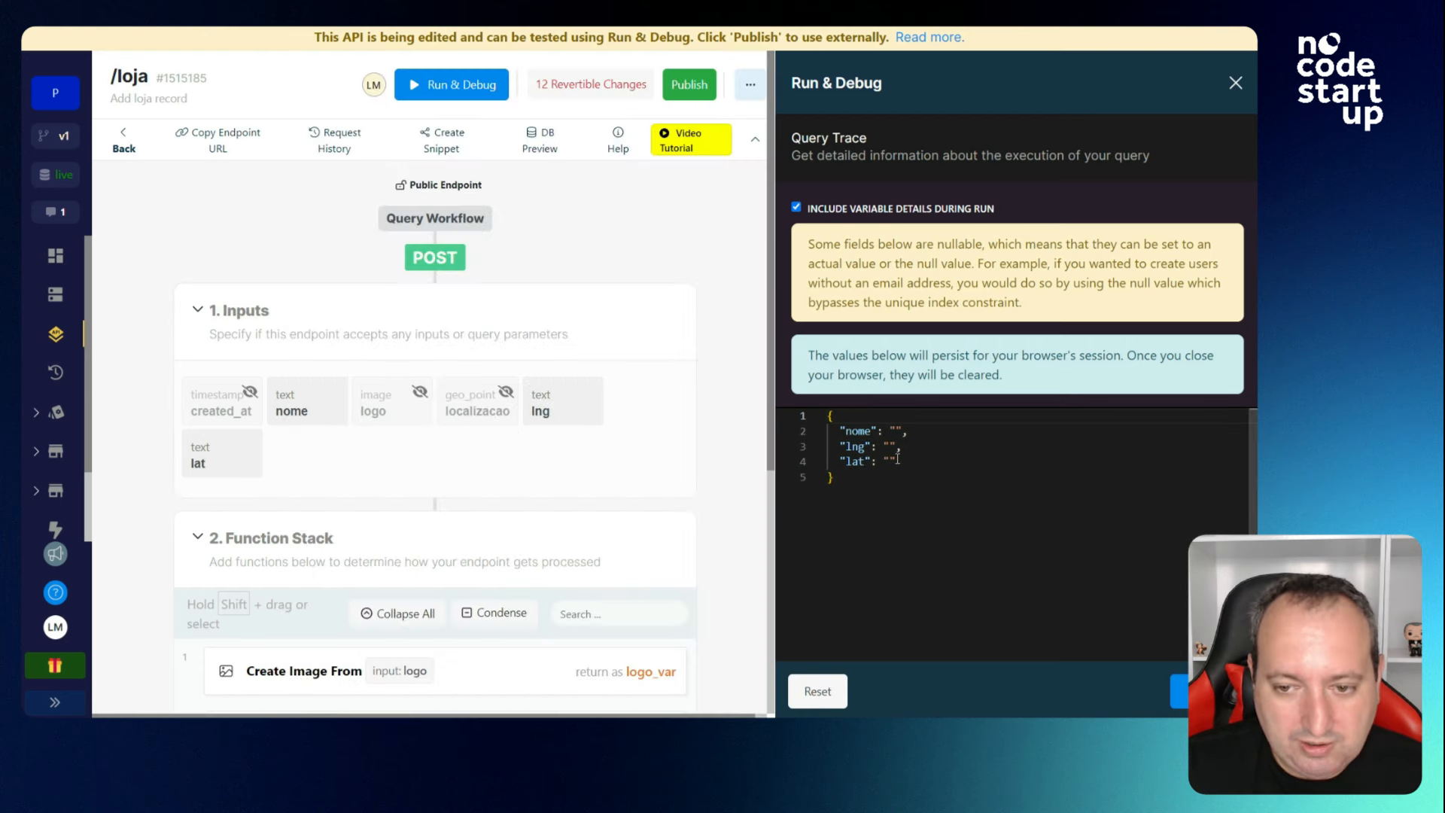
Add a new file resource input named logo_arquivo to the endpoint.
left_click(663, 300)
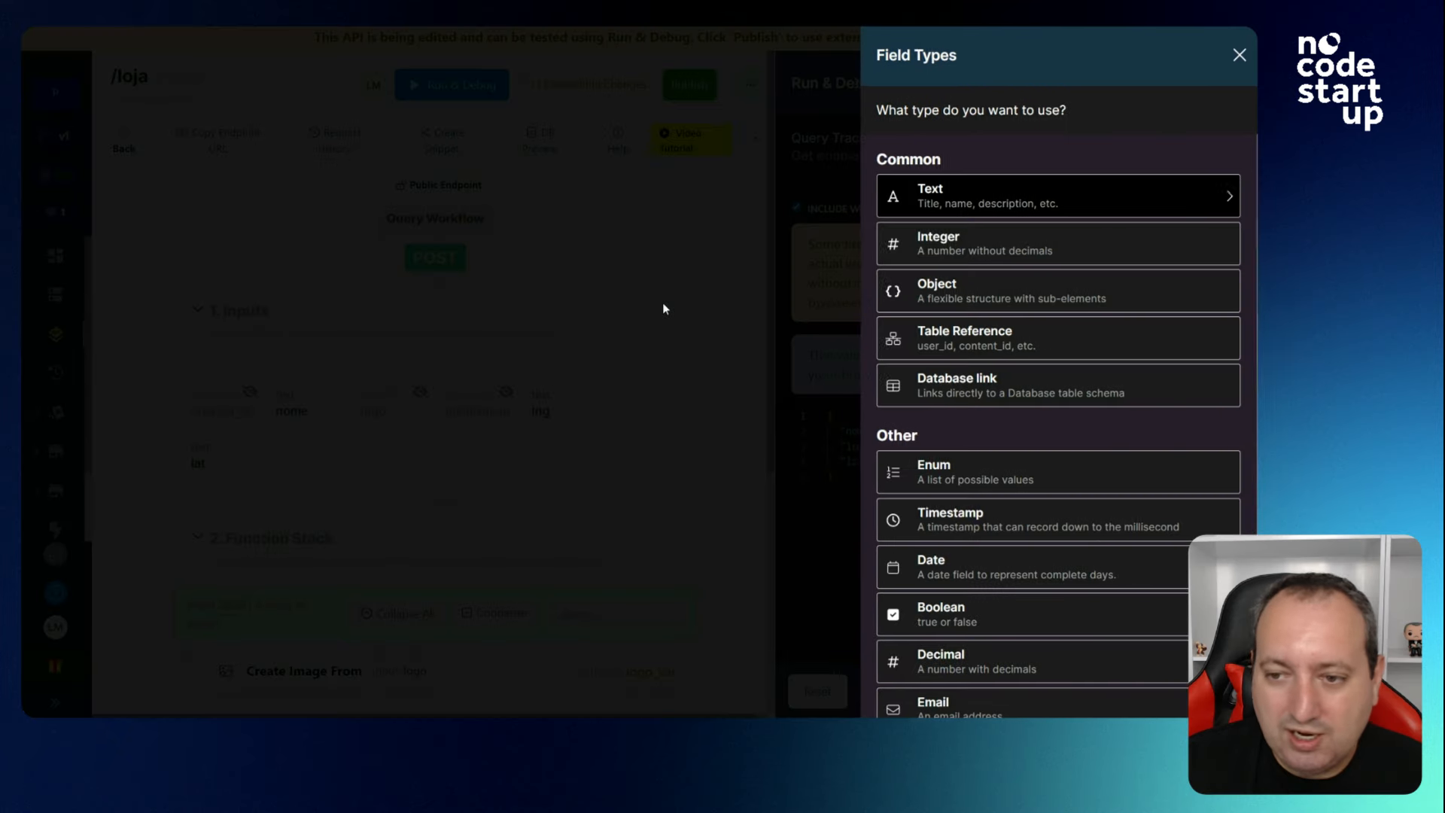
scroll(1012, 376, "down", 3)
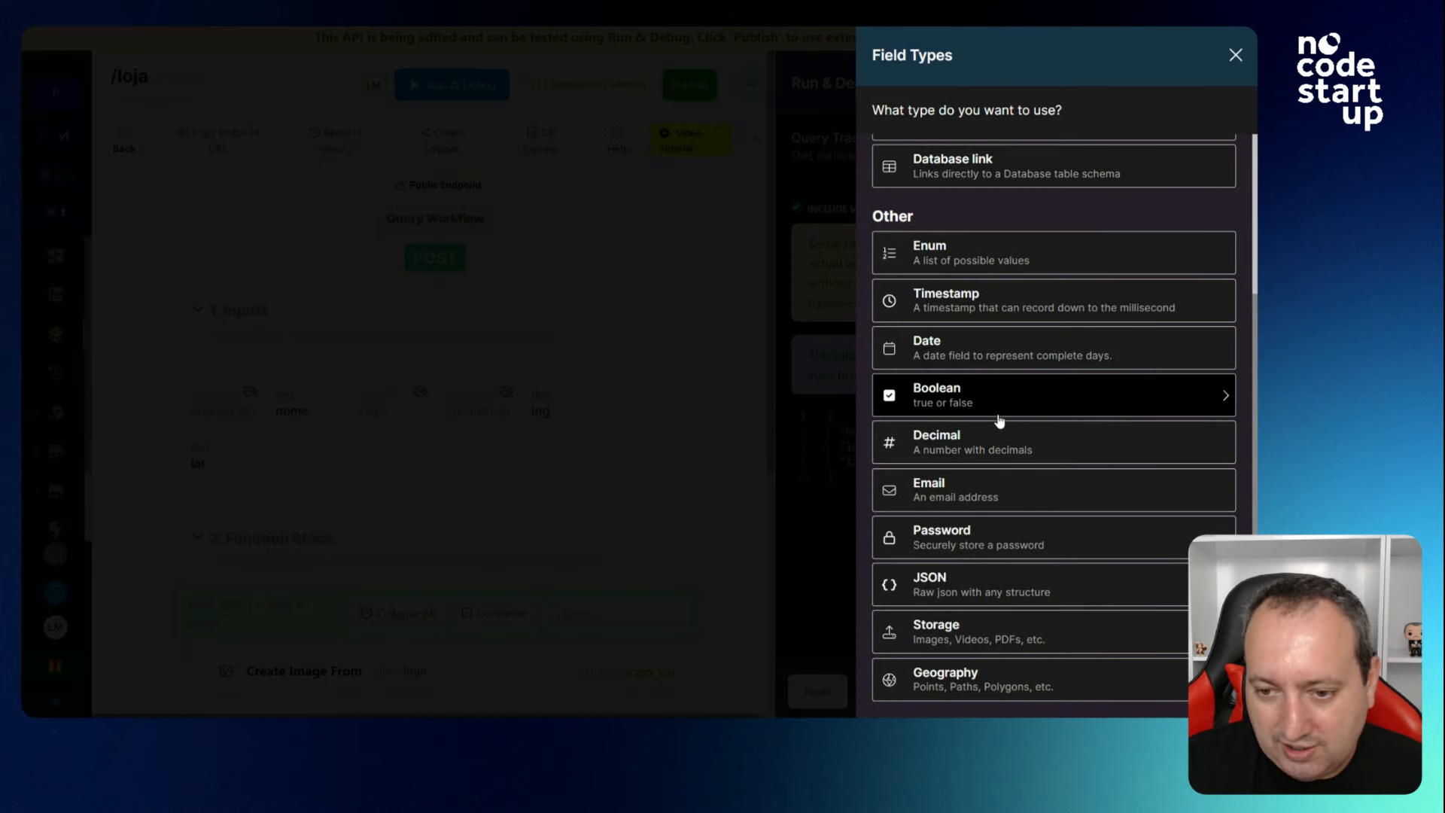
left_click(989, 638)
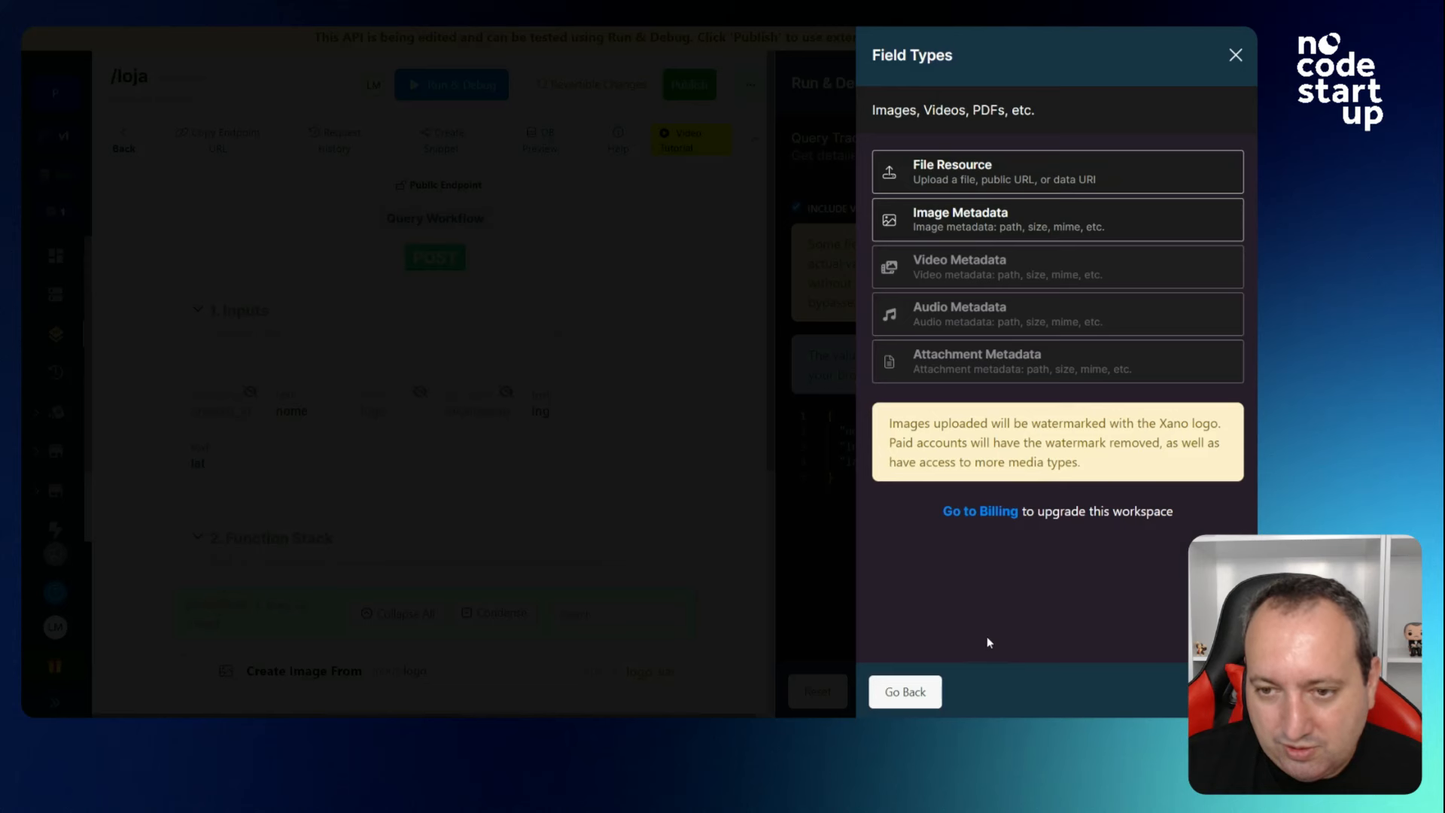
left_click(940, 181)
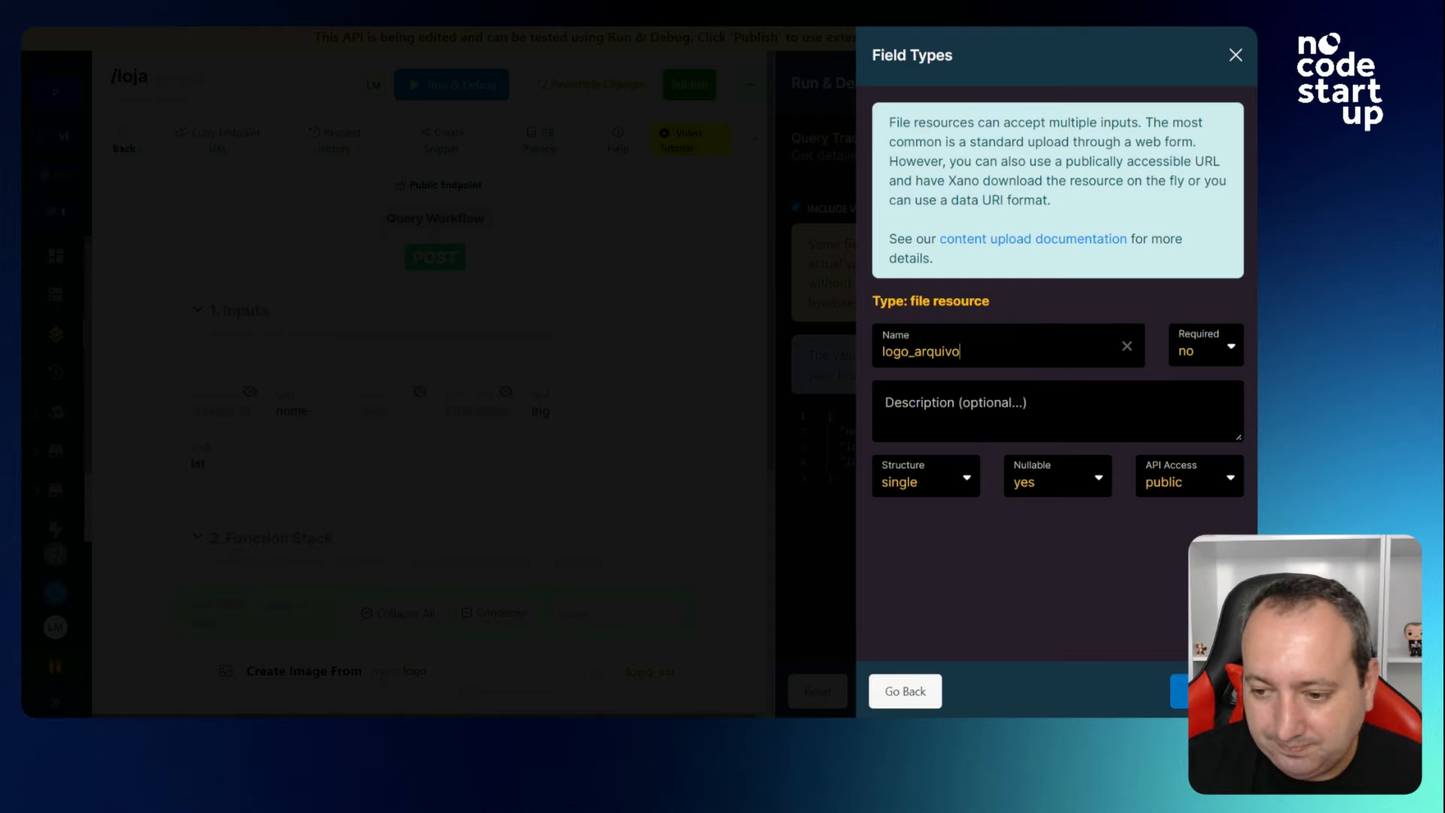
left_click(1178, 691)
Point the Create Image From step's value at the logo_arquivo input and save.
scroll(484, 476, "down", 3)
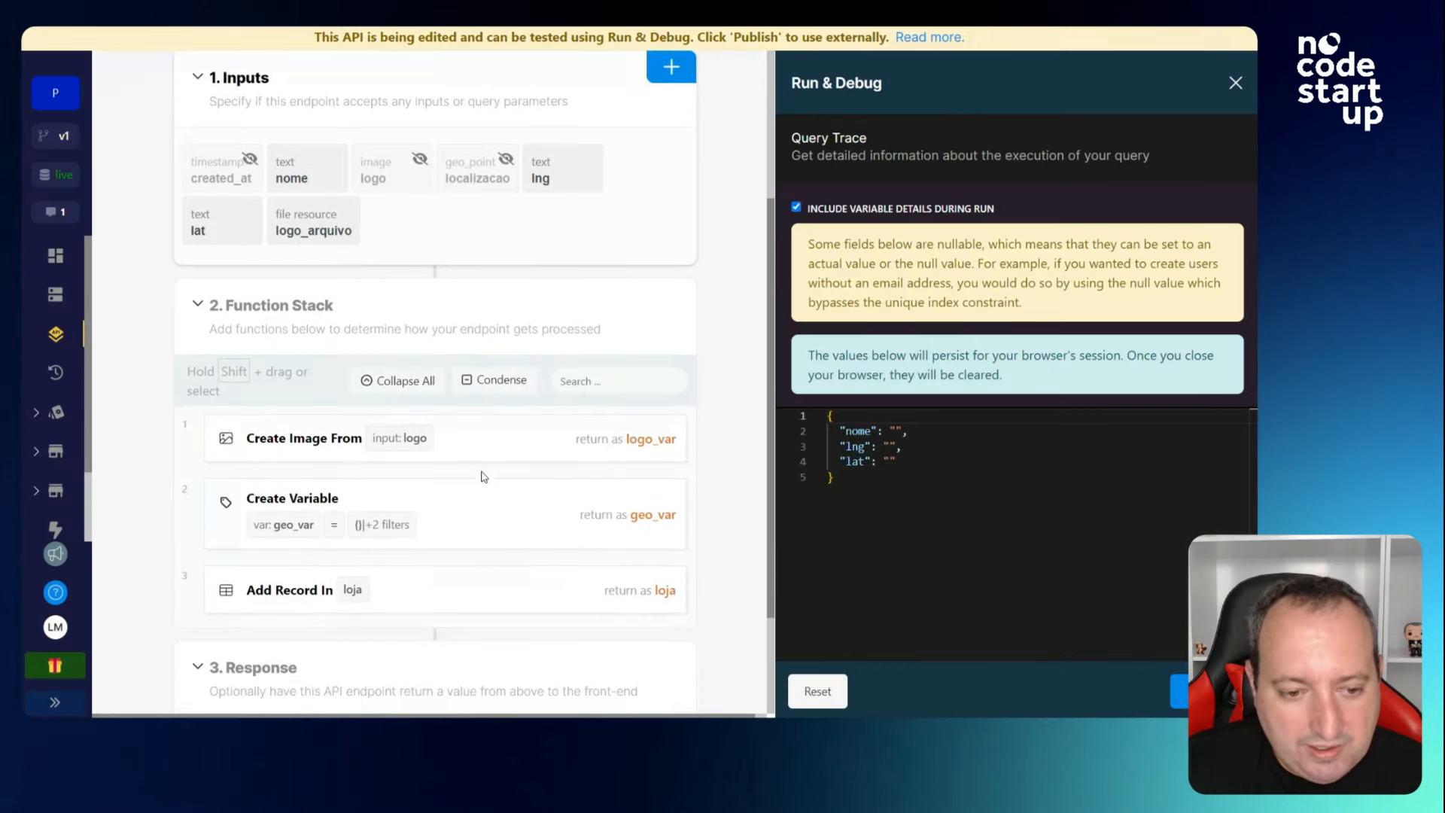
left_click(506, 438)
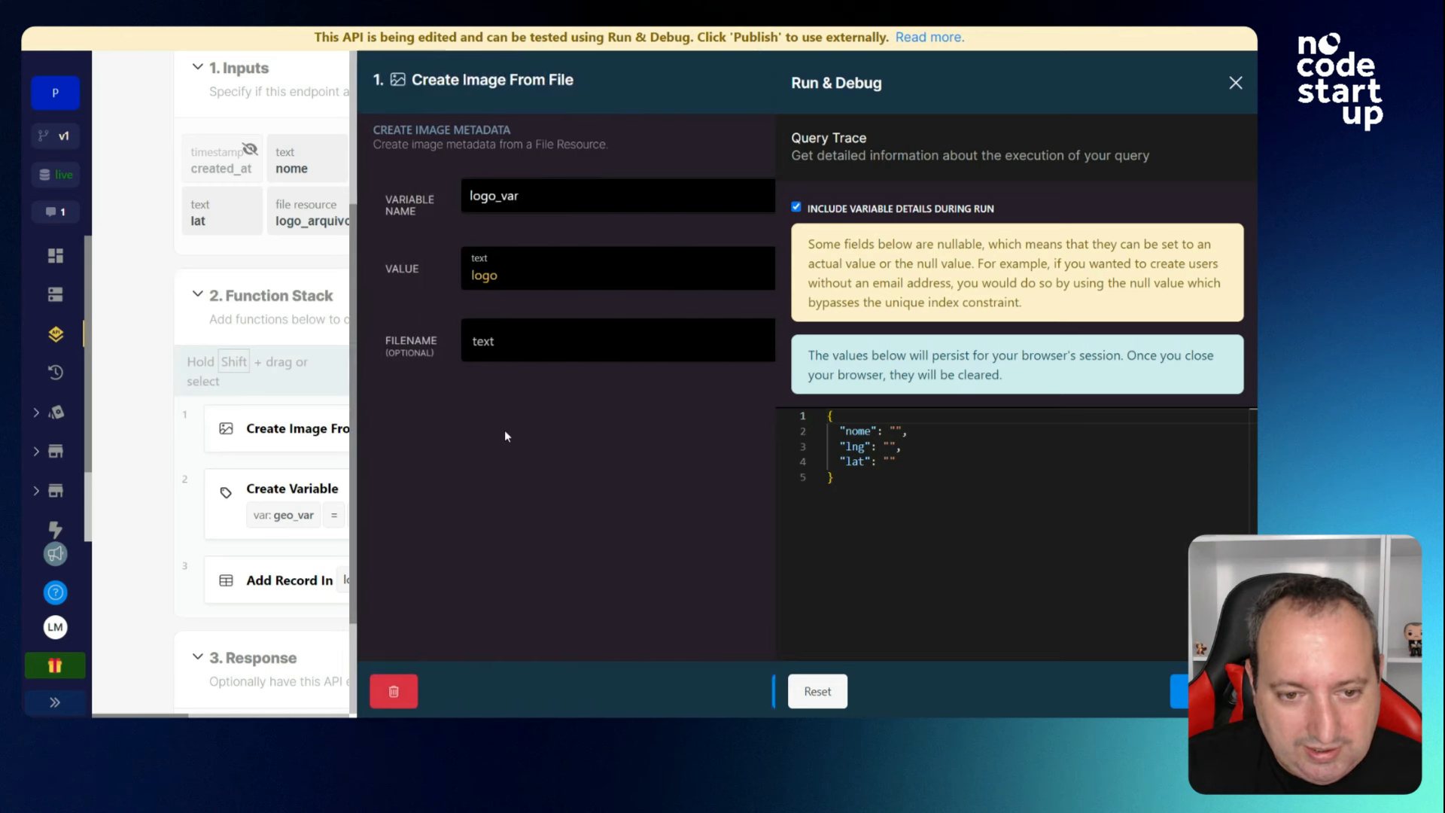
left_click(460, 275)
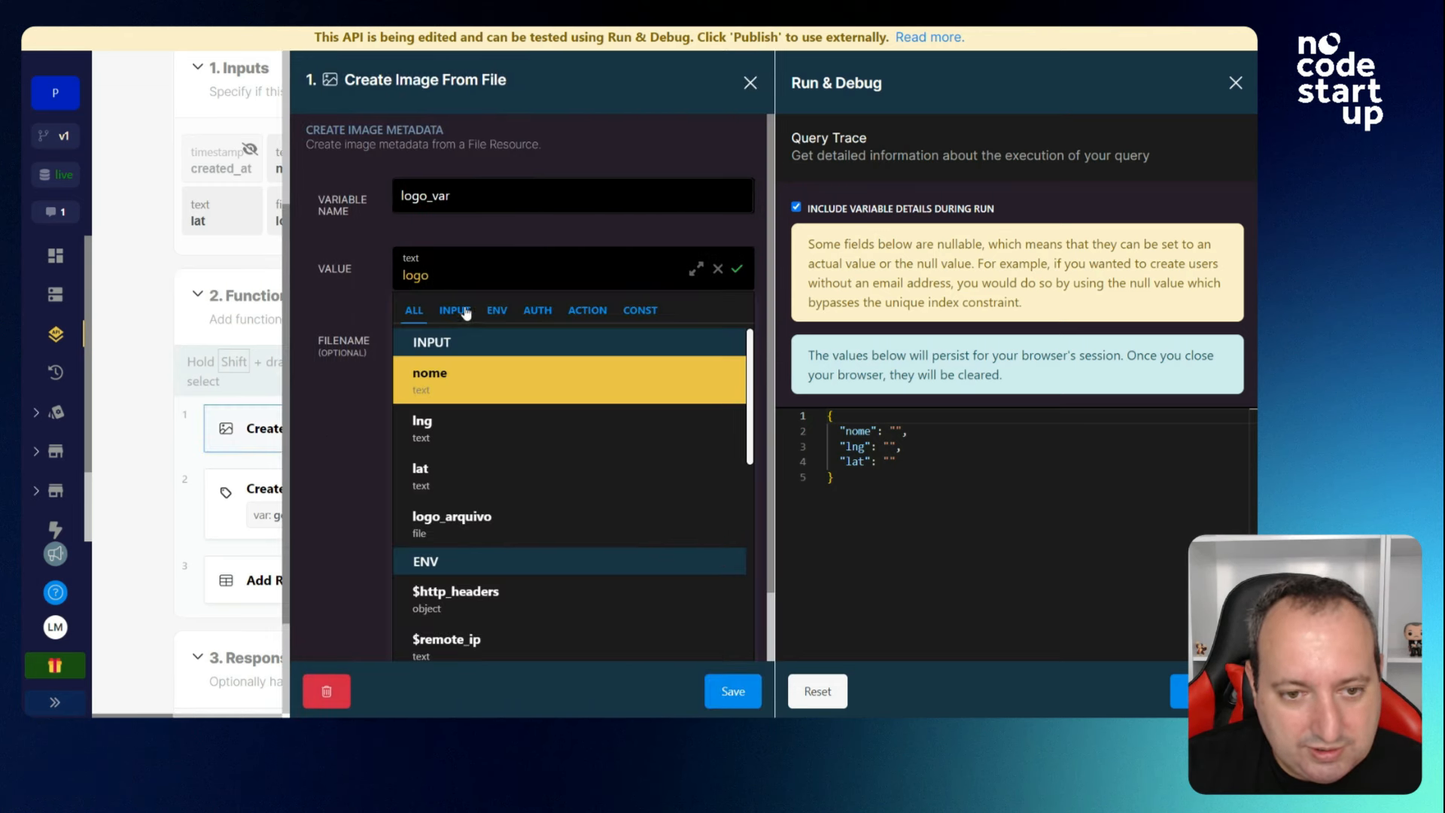
left_click(465, 313)
left_click(486, 376)
left_click(734, 693)
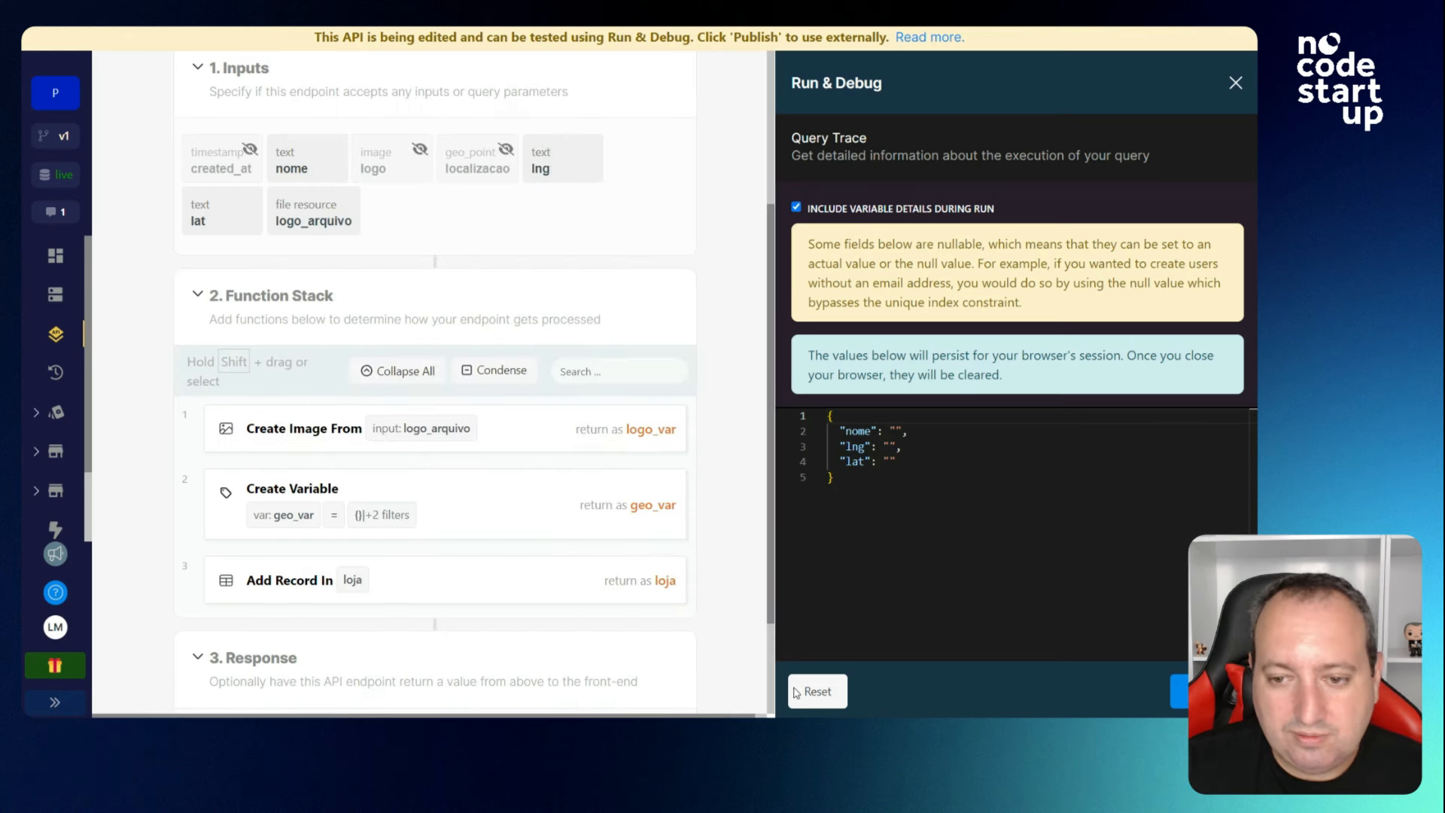
left_click(1235, 82)
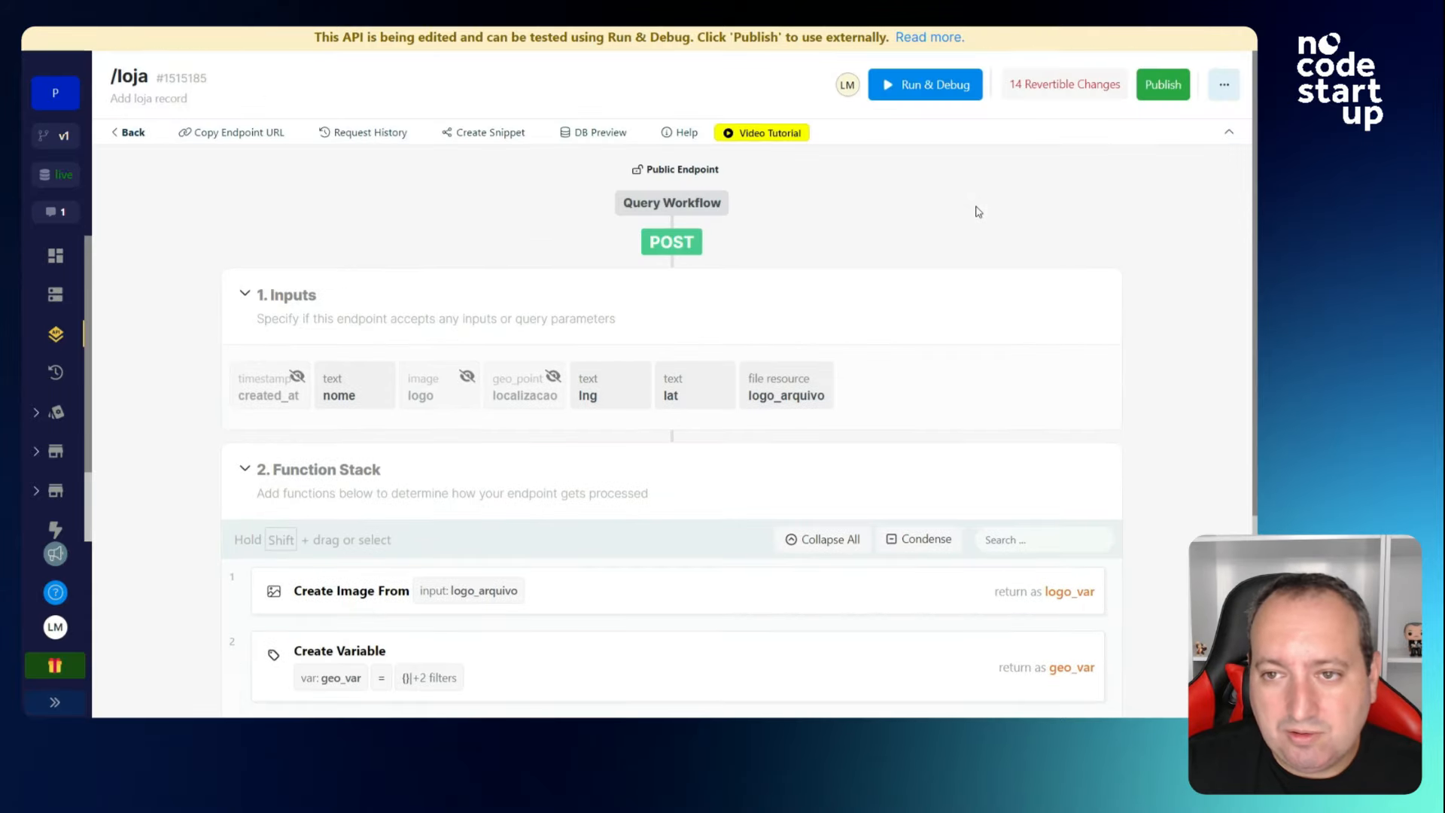
In the test panel, enter the store name Cacau Show and attach cacau show.png as logo.
left_click(929, 87)
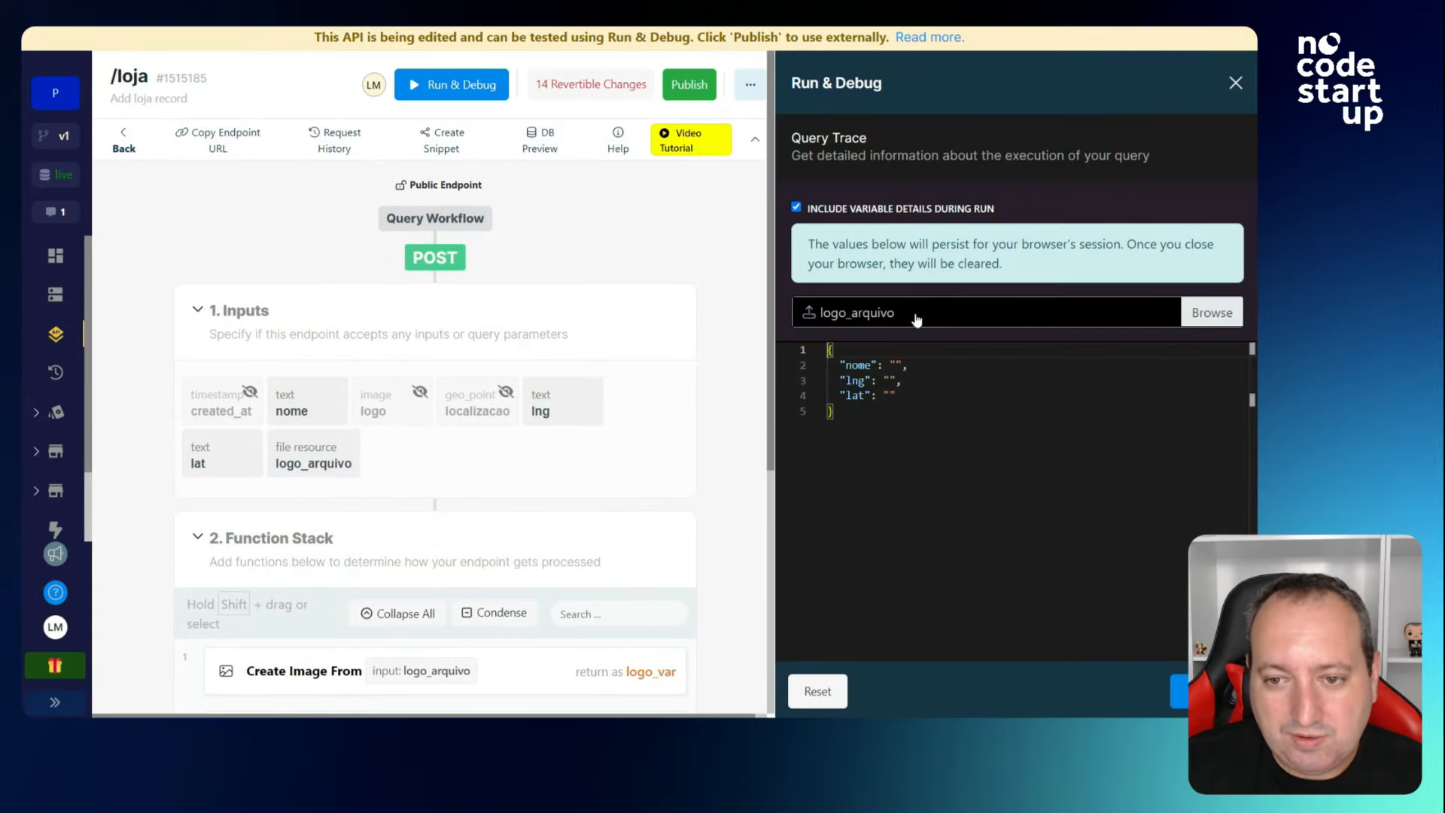
left_click(895, 365)
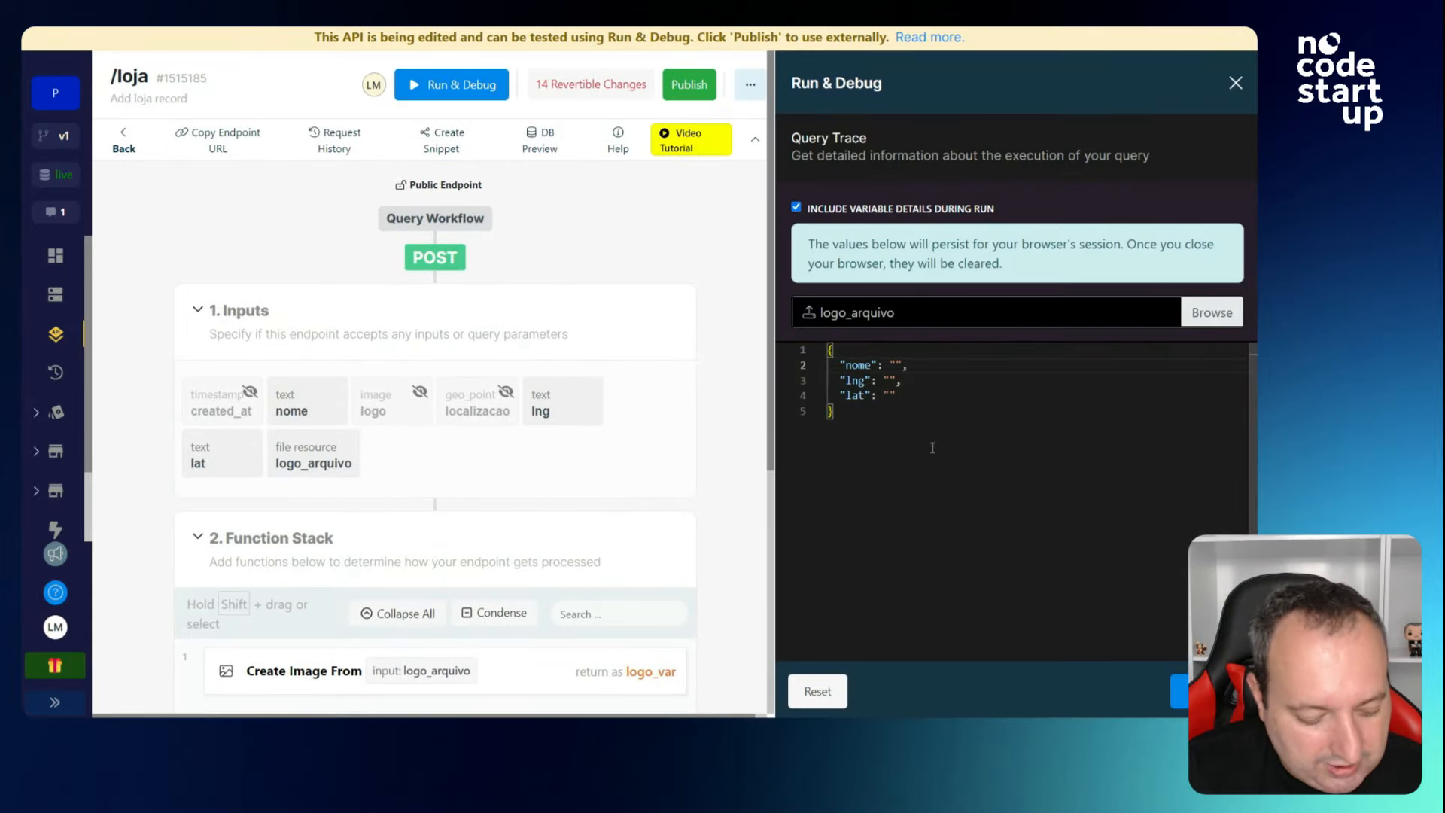
type("Cacau Show")
left_click(888, 312)
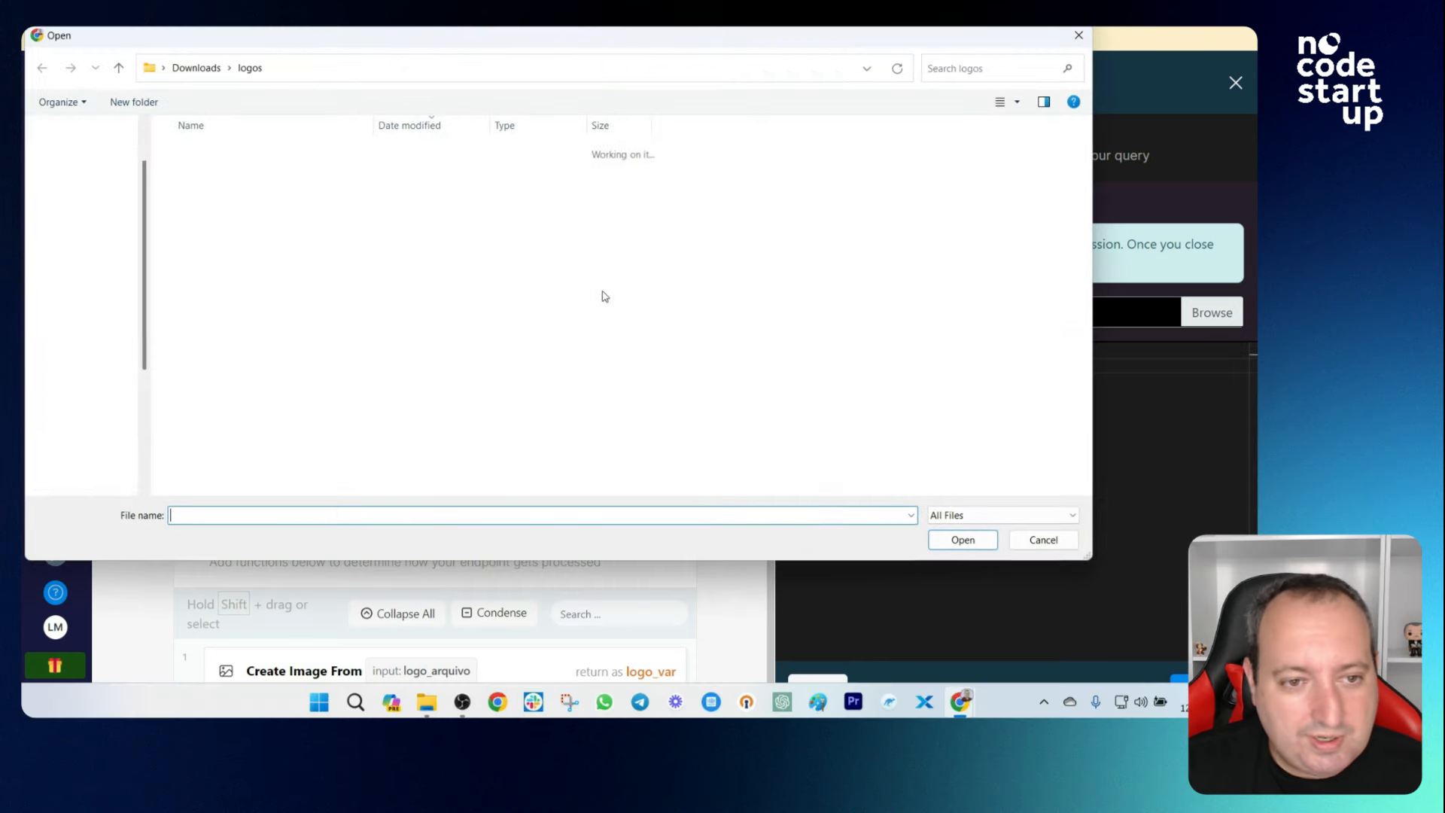
double_click(229, 174)
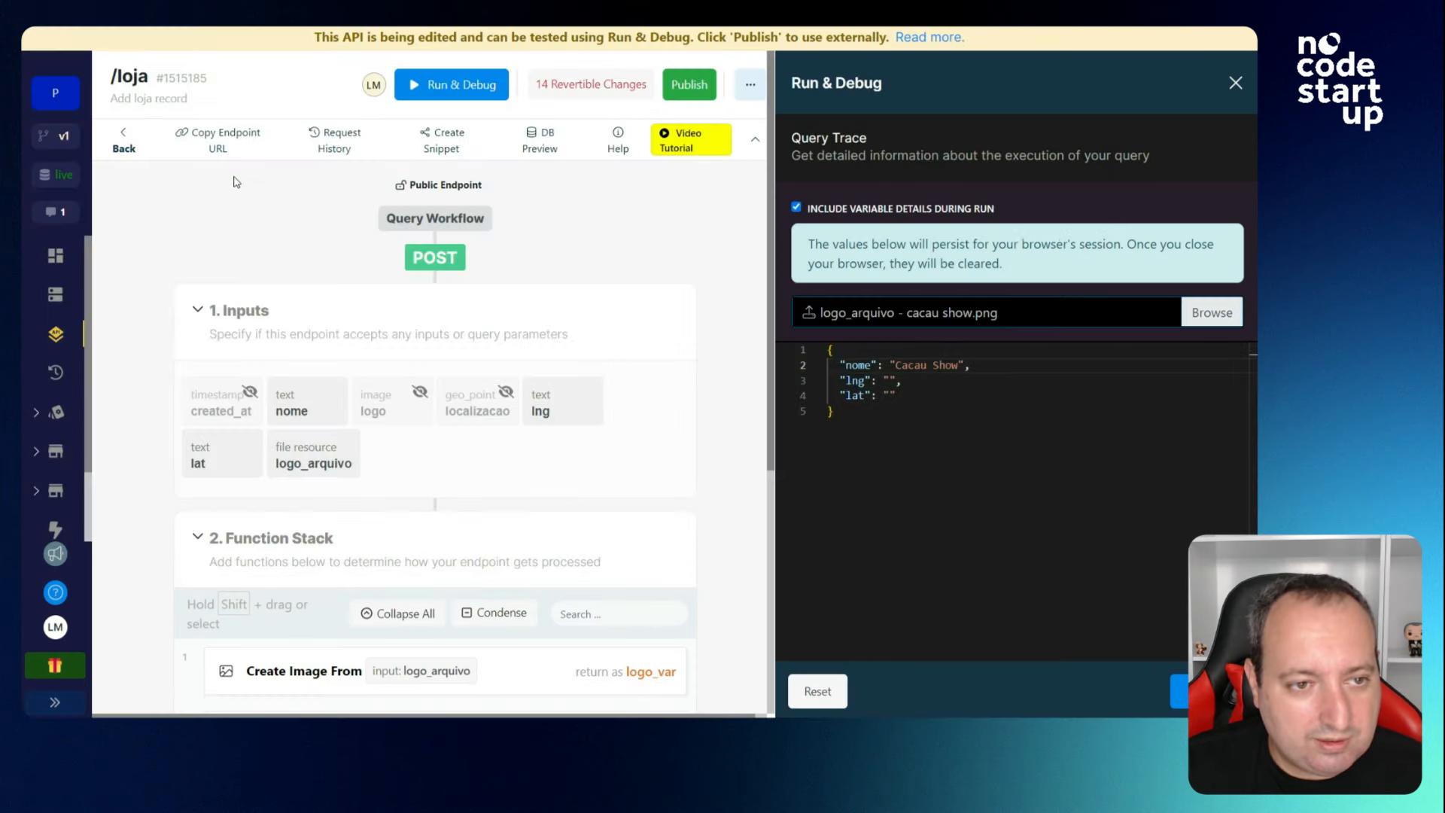
Check the Florianópolis coordinates, enter lng 27.5, and run the test request.
key("ctrl+Tab")
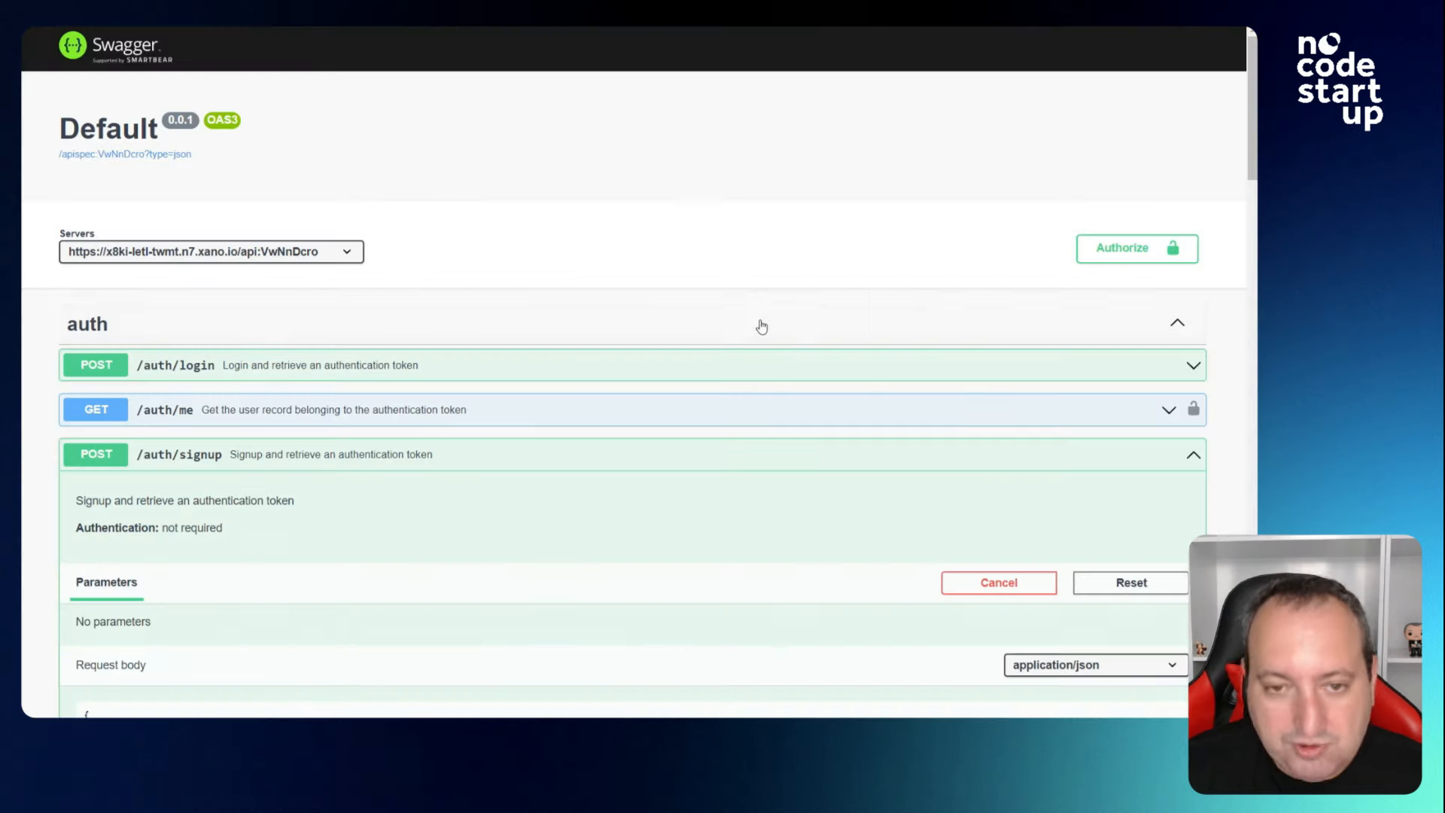
key("ctrl+shift+Tab")
key("ctrl+shift+Tab")
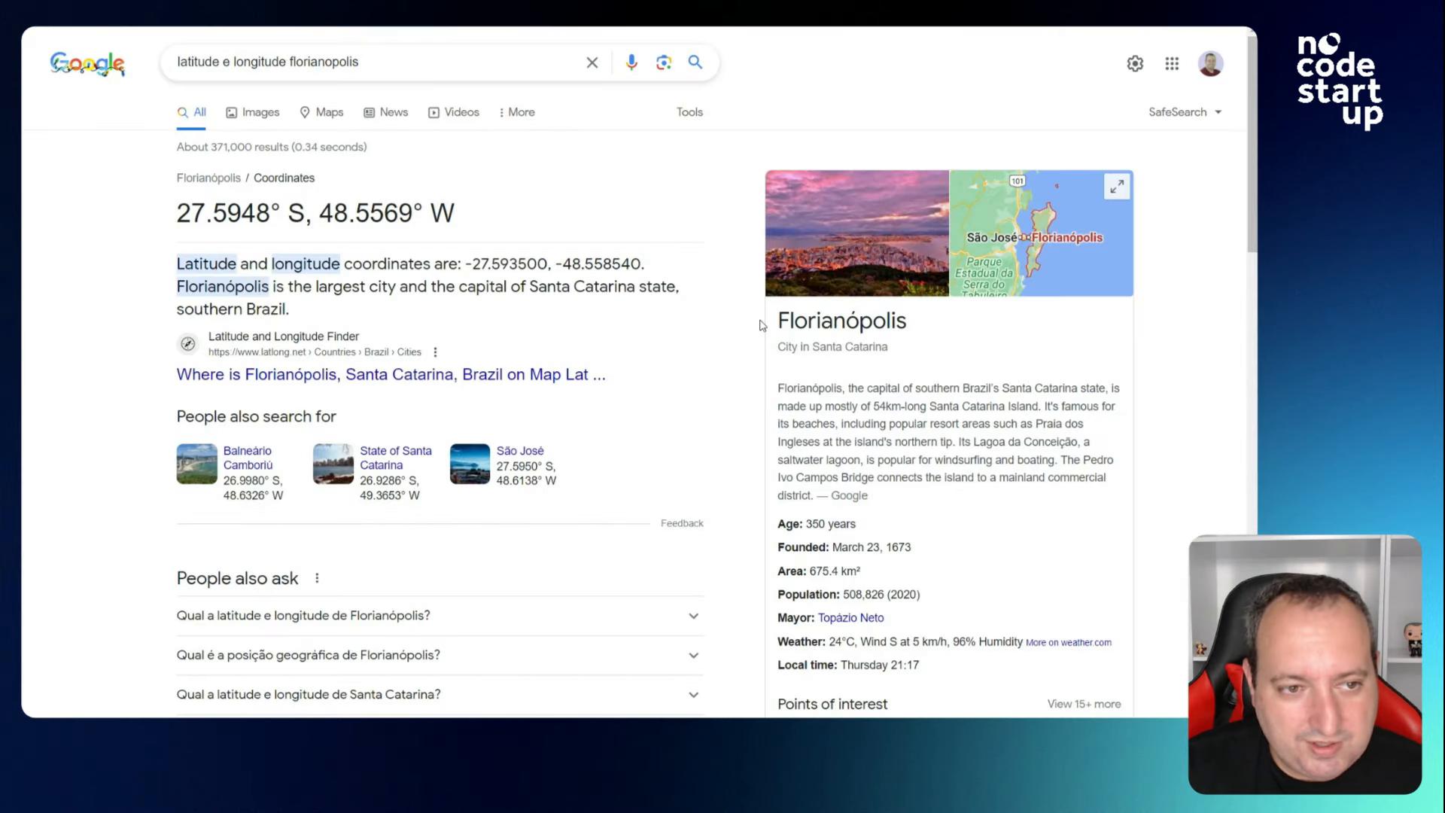
key("ctrl+Tab")
left_click(888, 381)
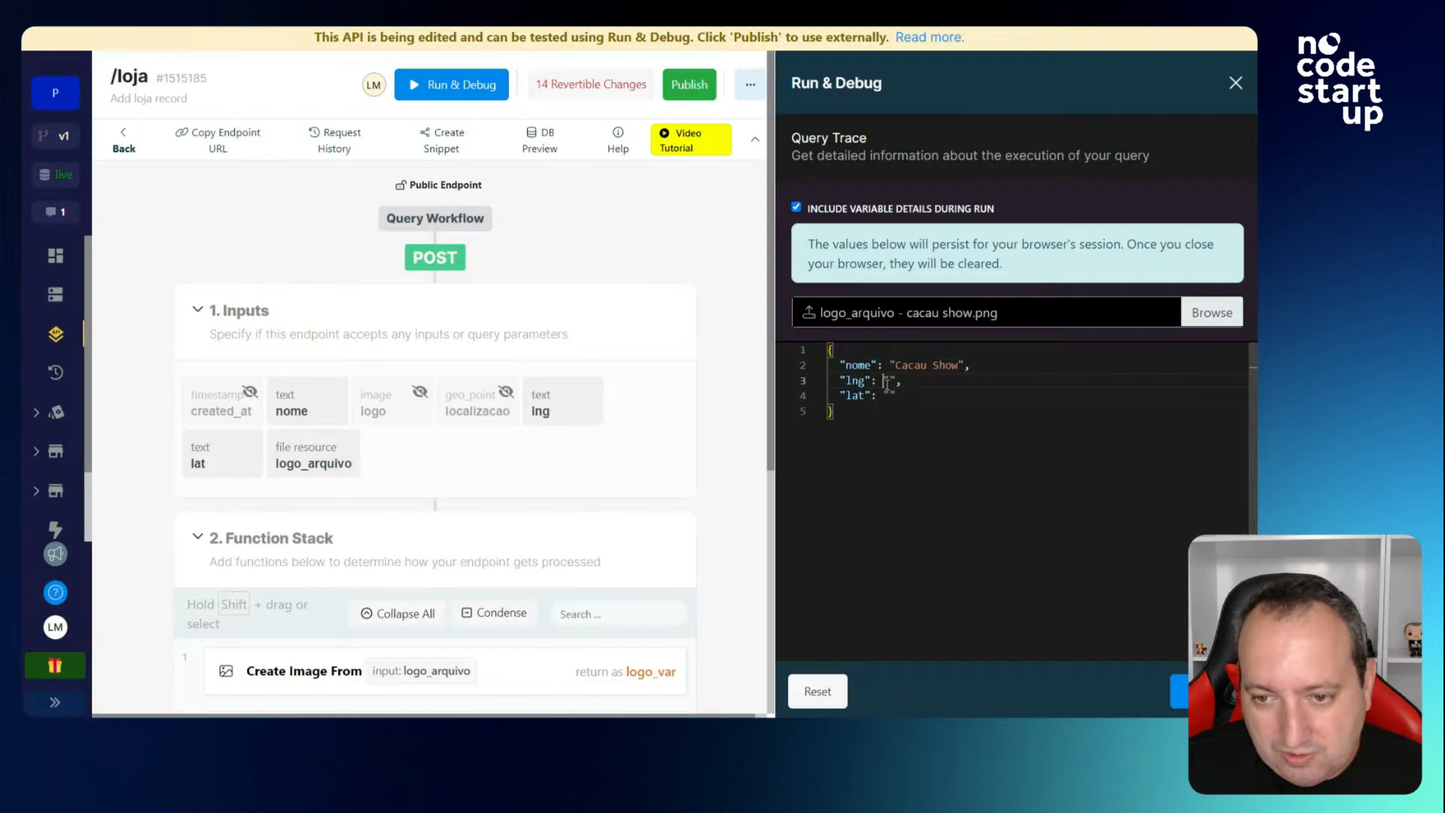
type("27.5")
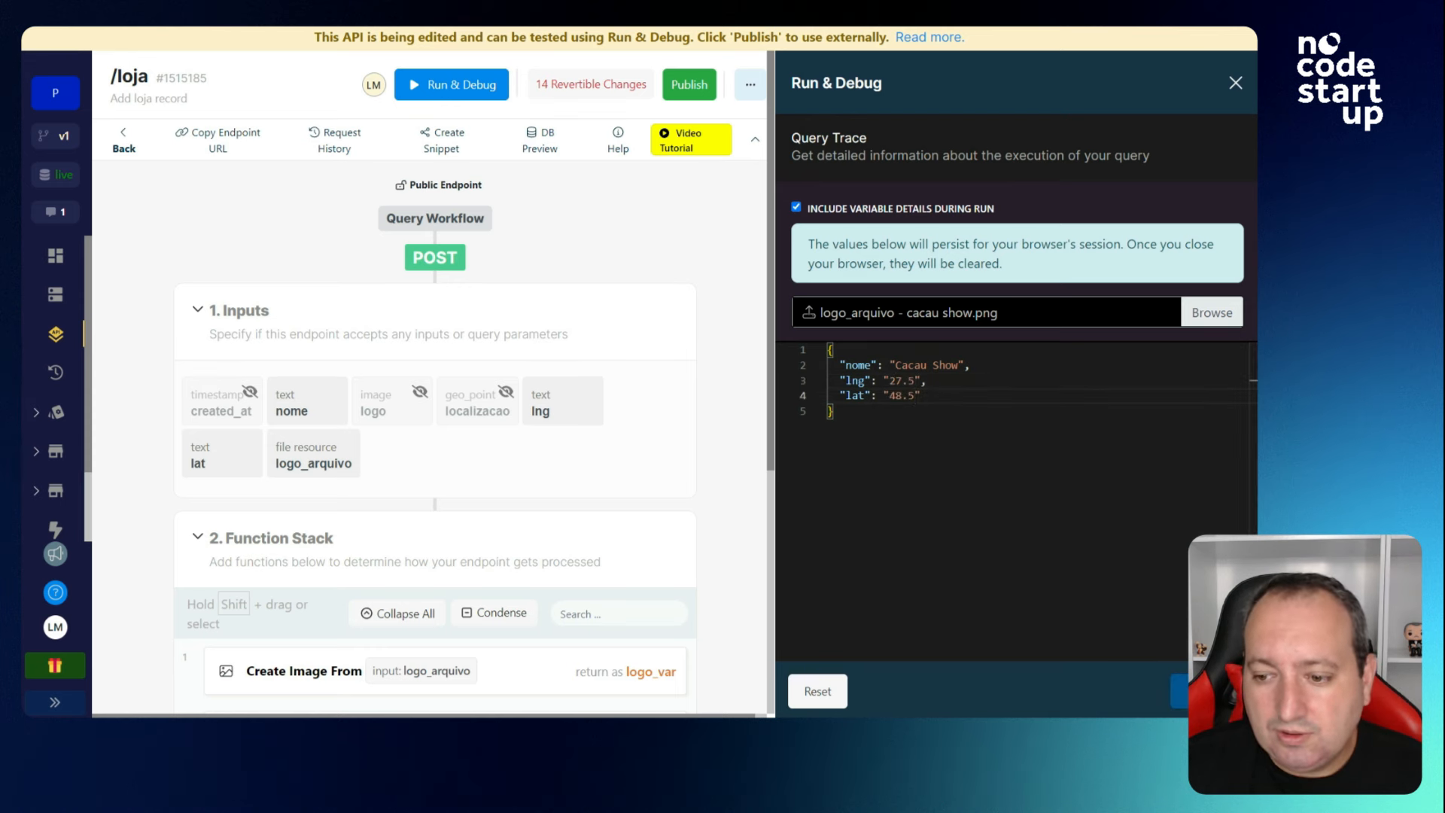
left_click(1204, 691)
Inspect the created Cacau Show record in the result, then go to the Database tables.
scroll(990, 514, "down", 2)
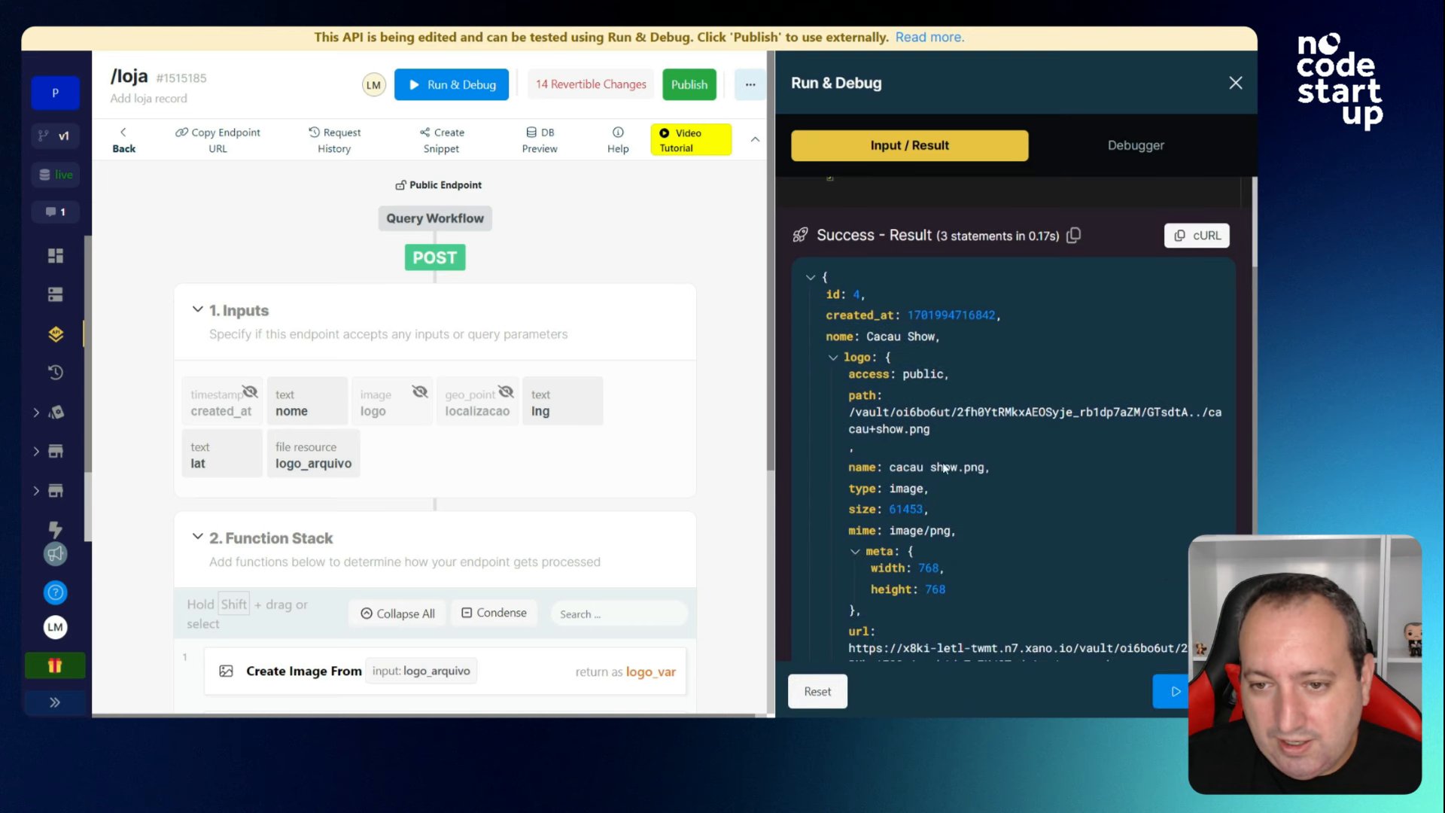
mouse_move(827, 336)
left_mouse_down()
mouse_move(931, 349)
mouse_move(852, 330)
left_mouse_up()
scroll(937, 403, "down", 1)
scroll(951, 400, "down", 2)
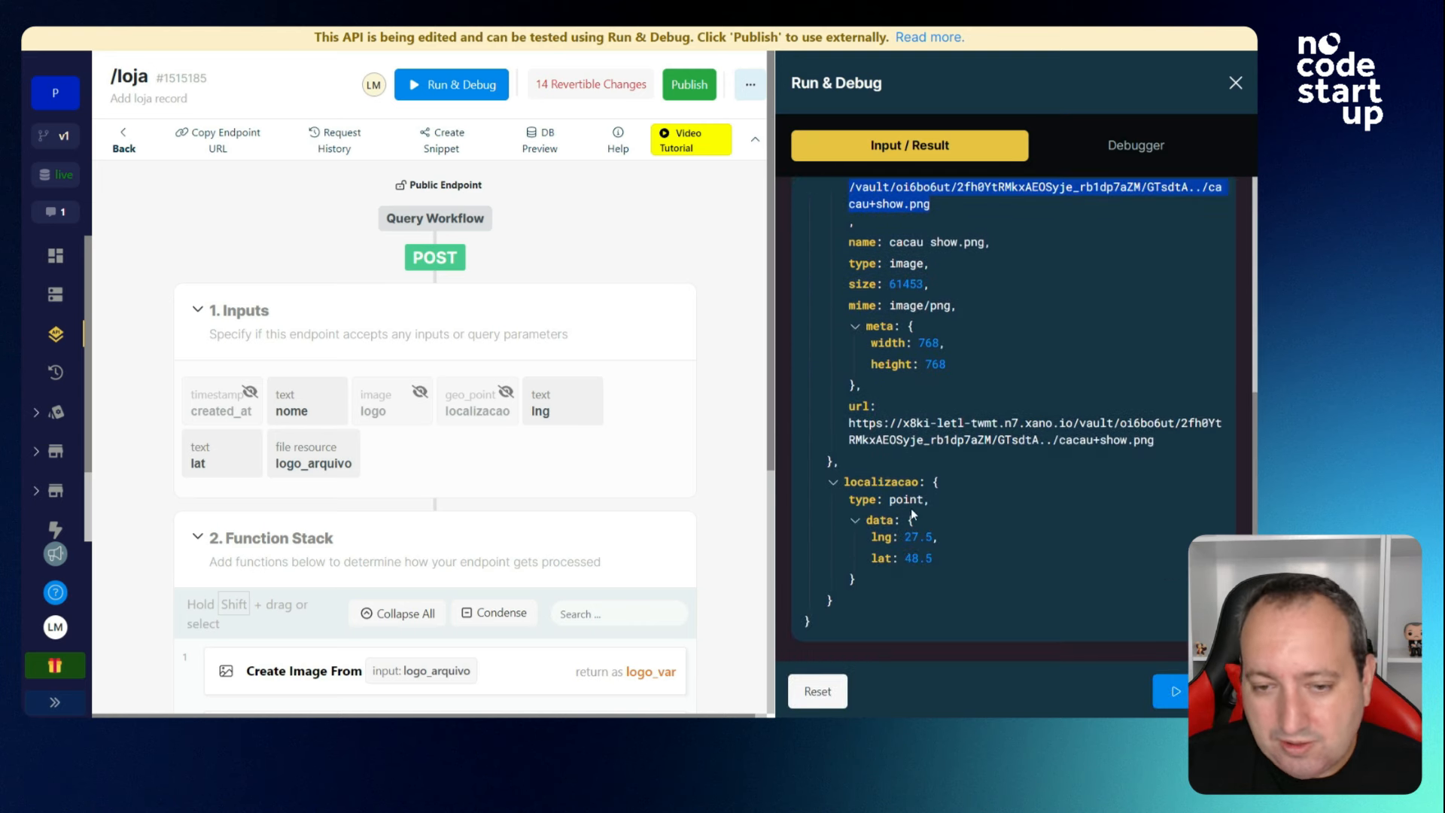
left_click(55, 295)
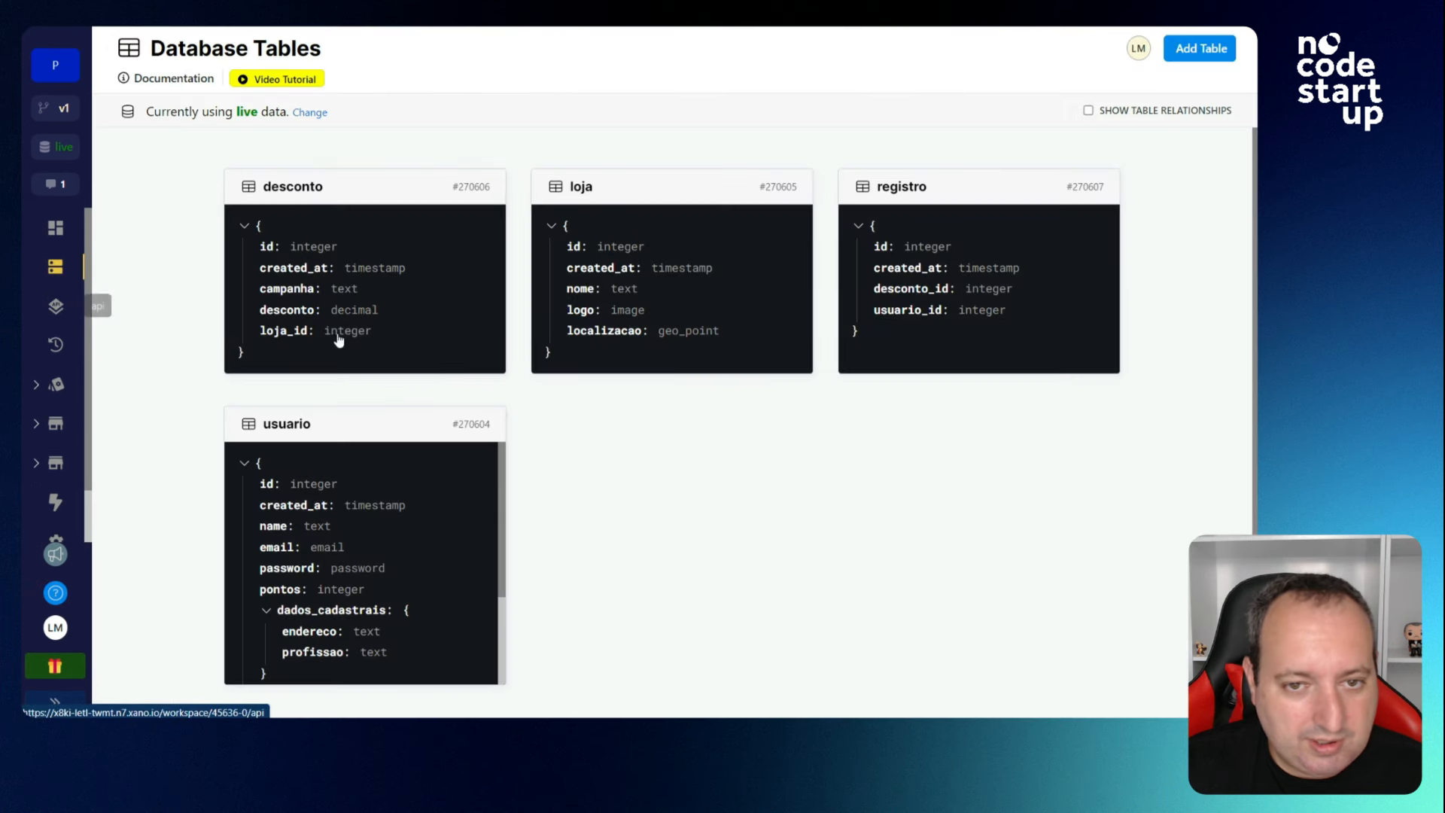
Delete the empty record 3 from the loja table and go to Background Tasks.
left_click(635, 294)
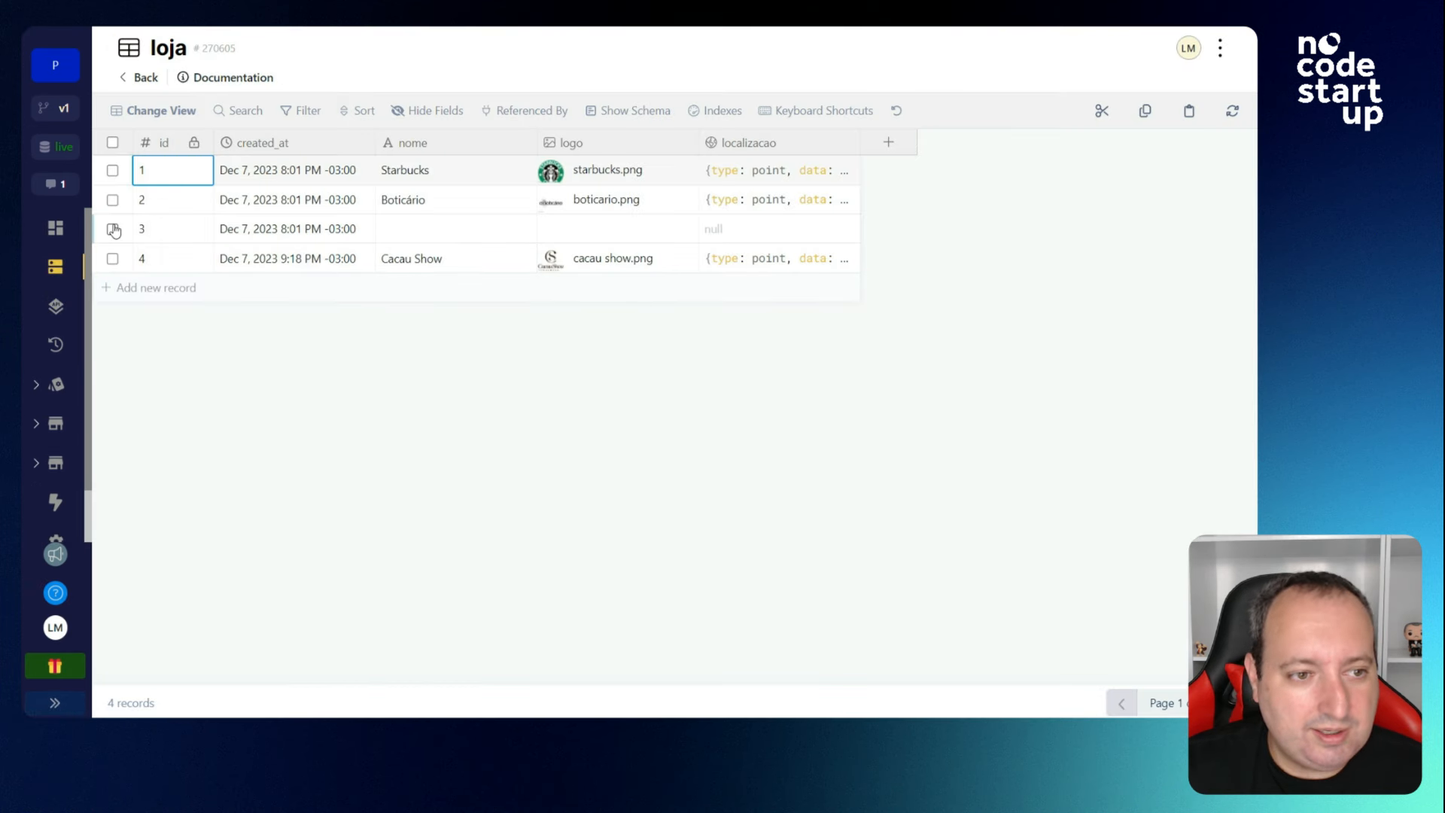
left_click(112, 229)
left_click(249, 110)
left_click(777, 175)
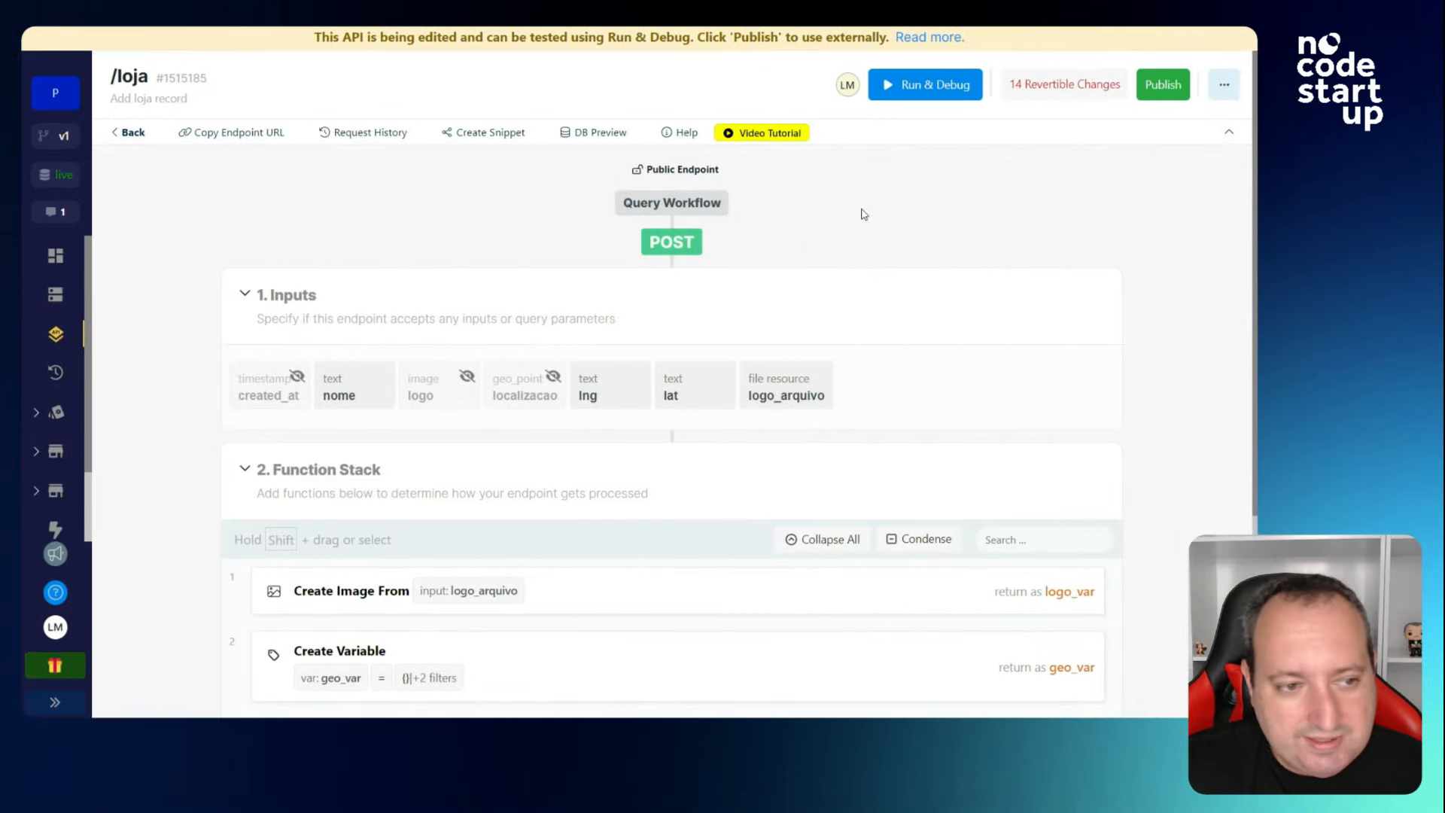
left_click(55, 702)
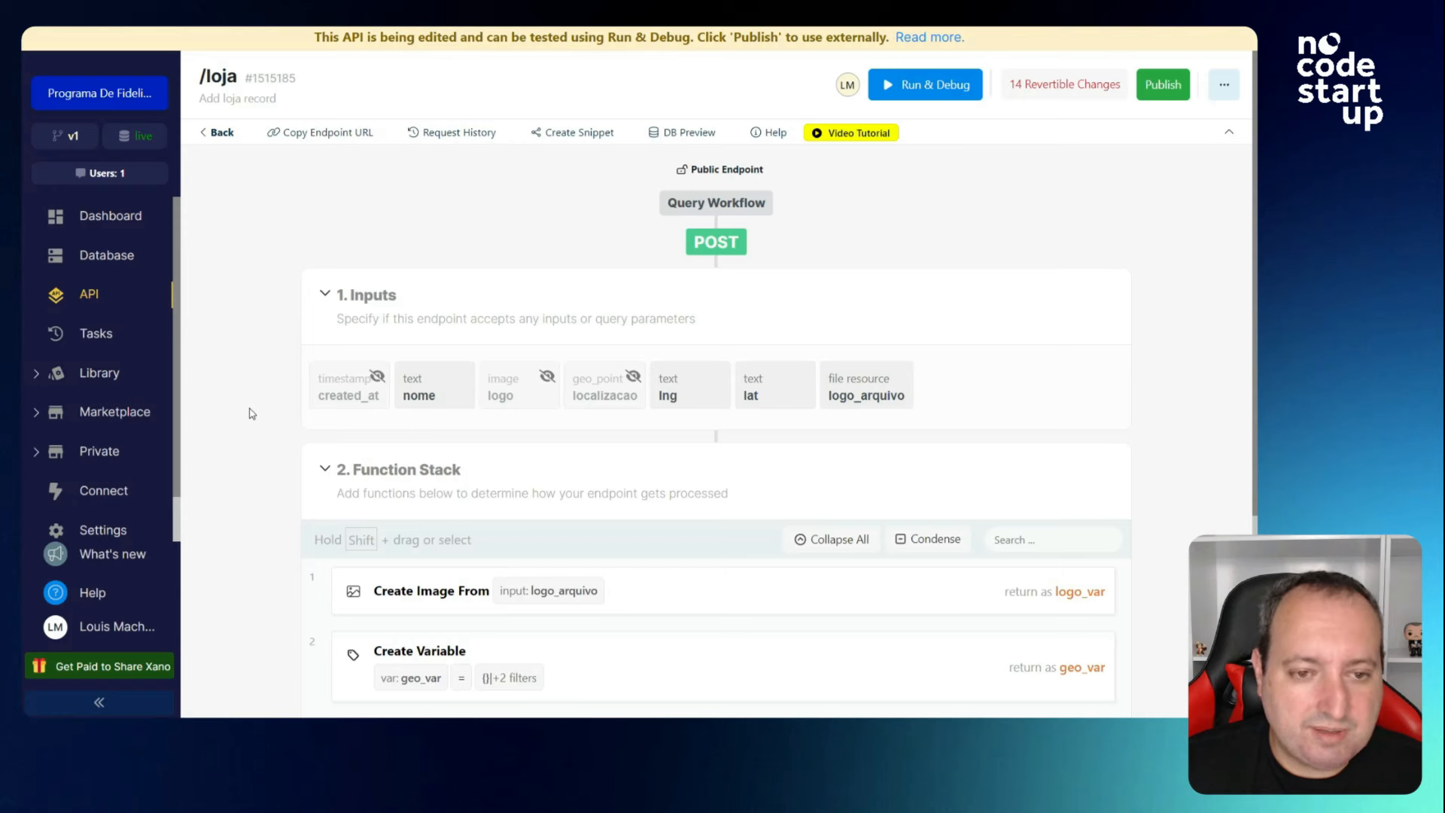
left_click(97, 337)
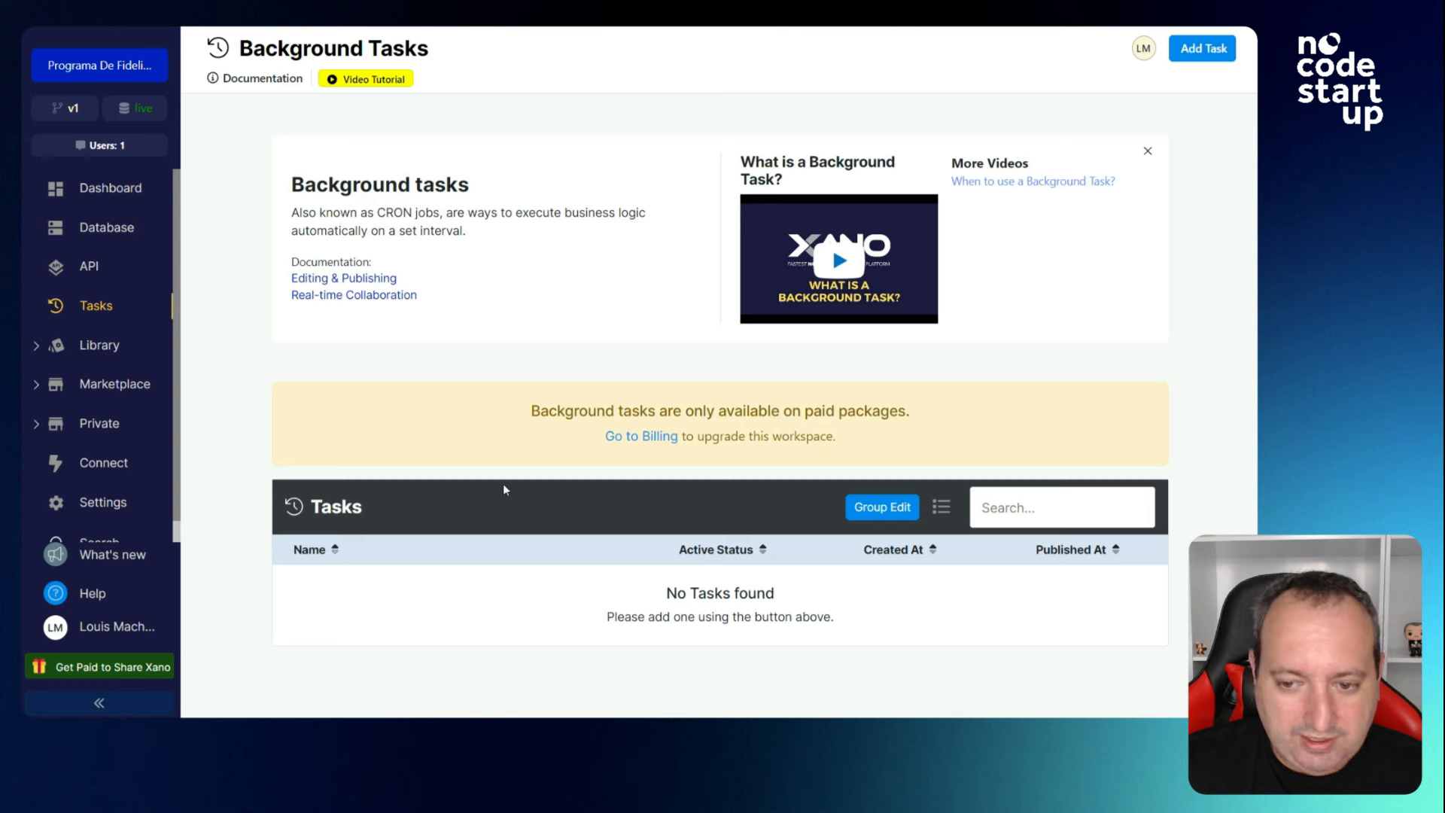
Browse the Default API group's LOJA endpoints, then go to Library > Functions.
left_click(89, 266)
left_click(399, 299)
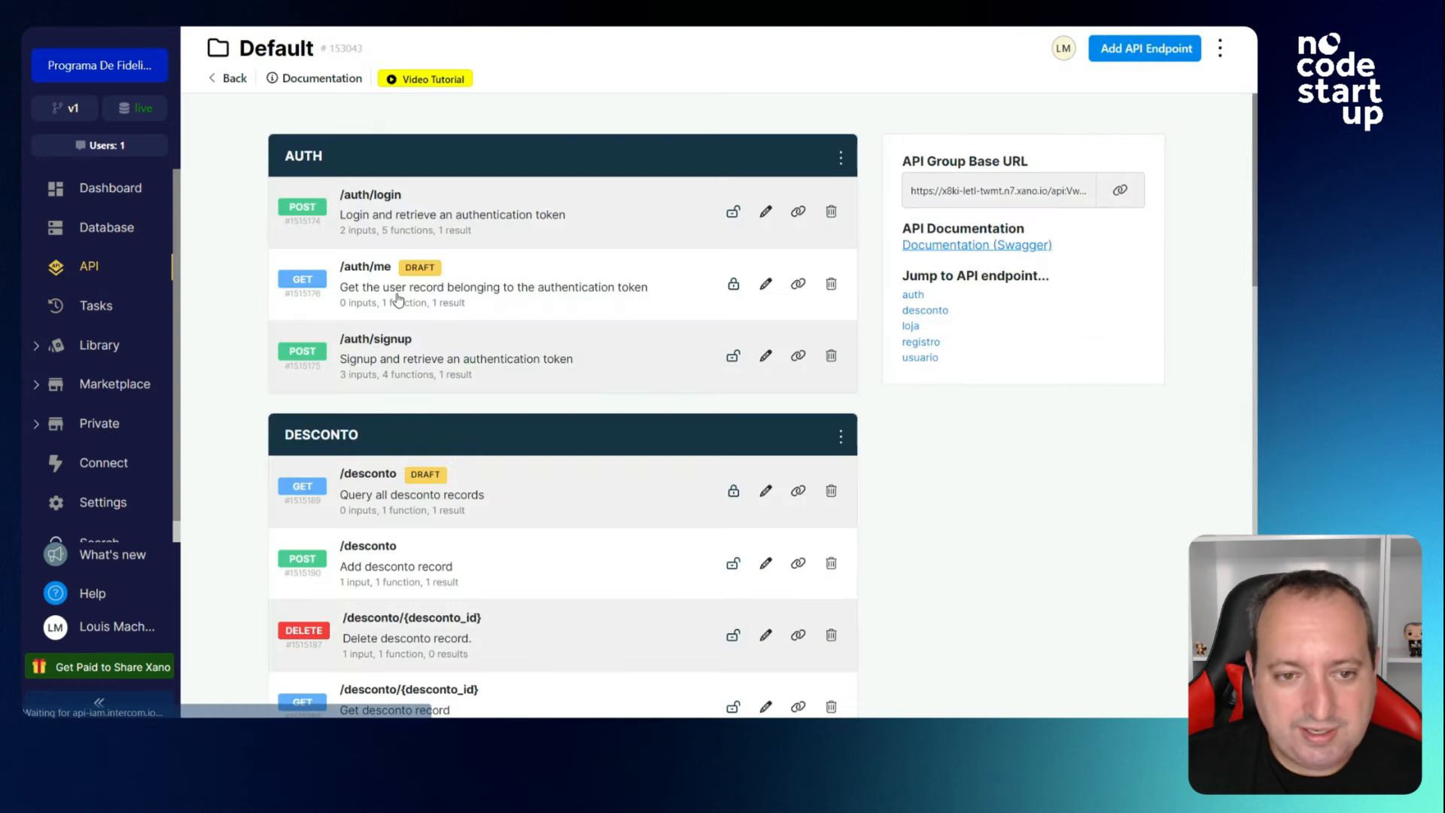
scroll(474, 358, "down", 6)
scroll(473, 431, "down", 2)
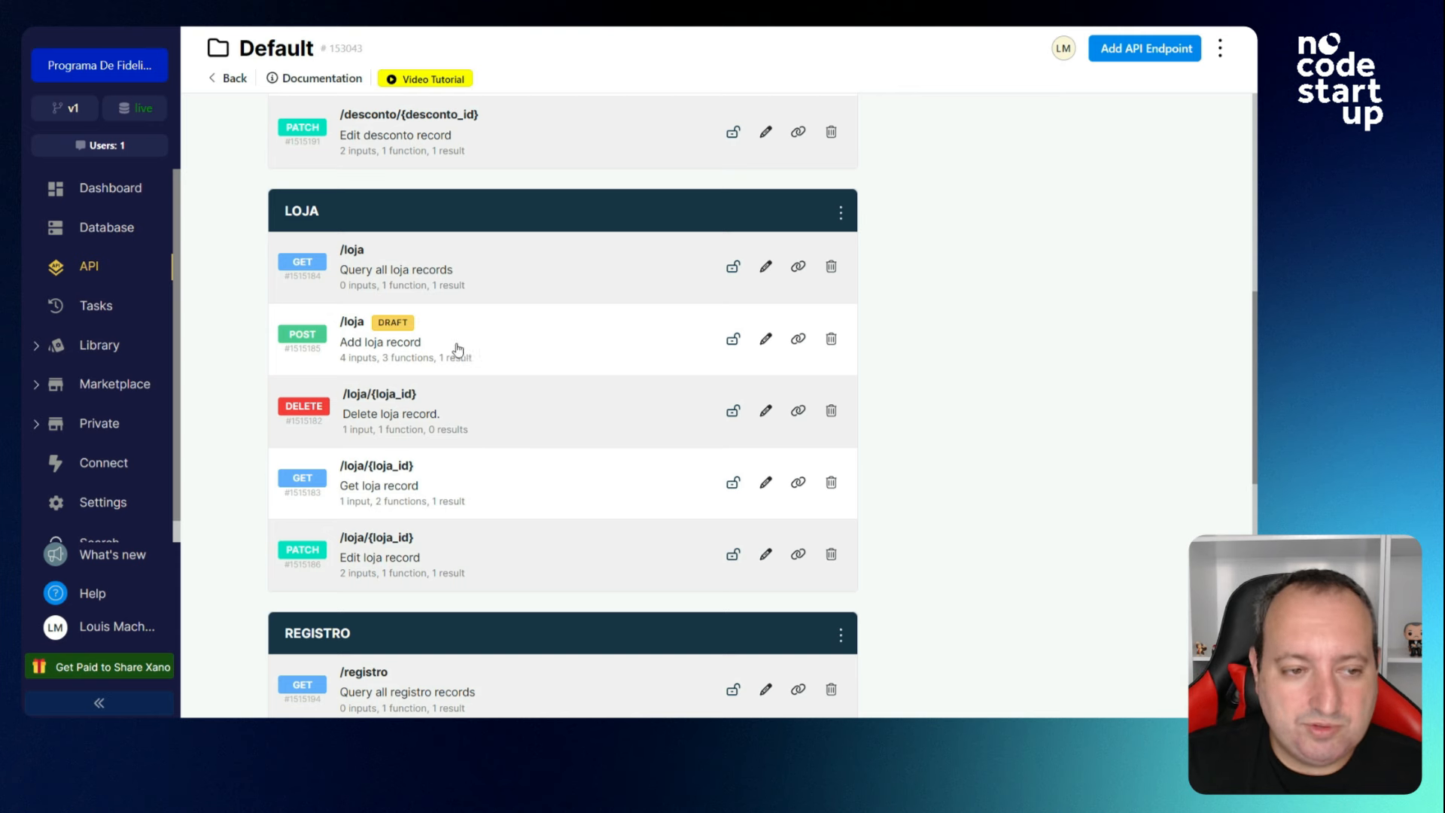
left_click(93, 315)
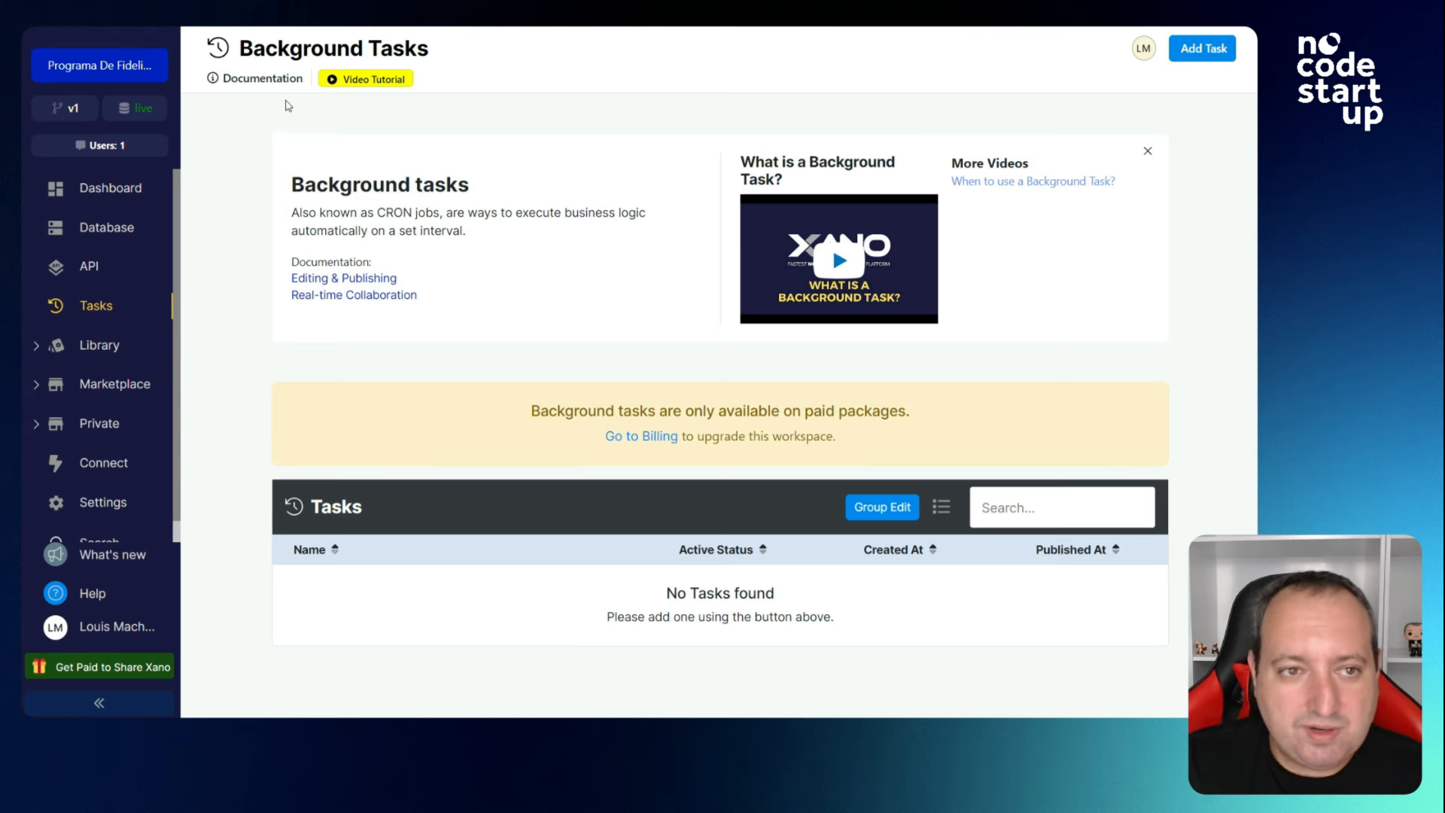
left_click(102, 347)
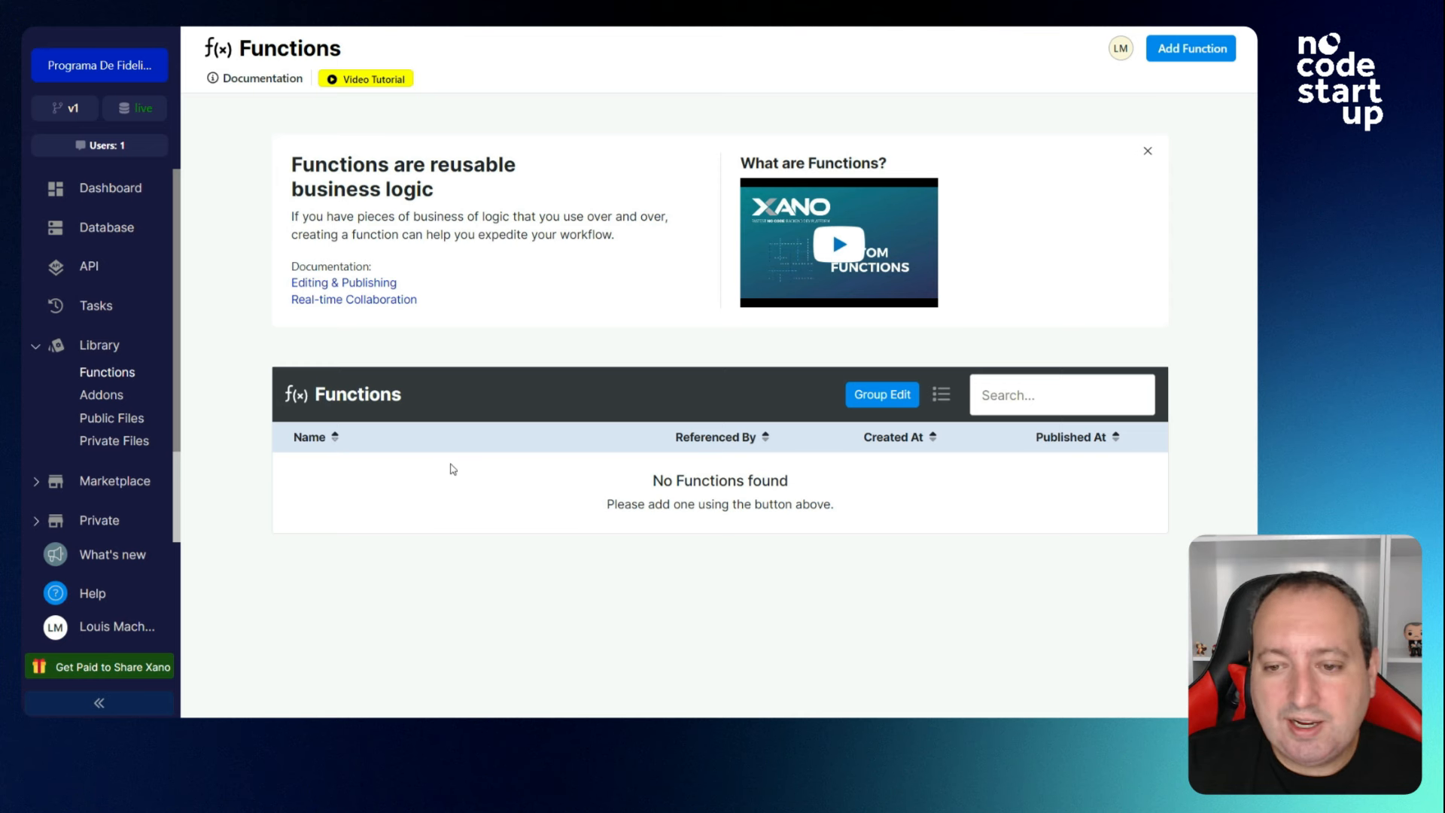
Look through the loja_do_desconto and registro_of_desconto_of_usuario addon workflows.
left_click(109, 398)
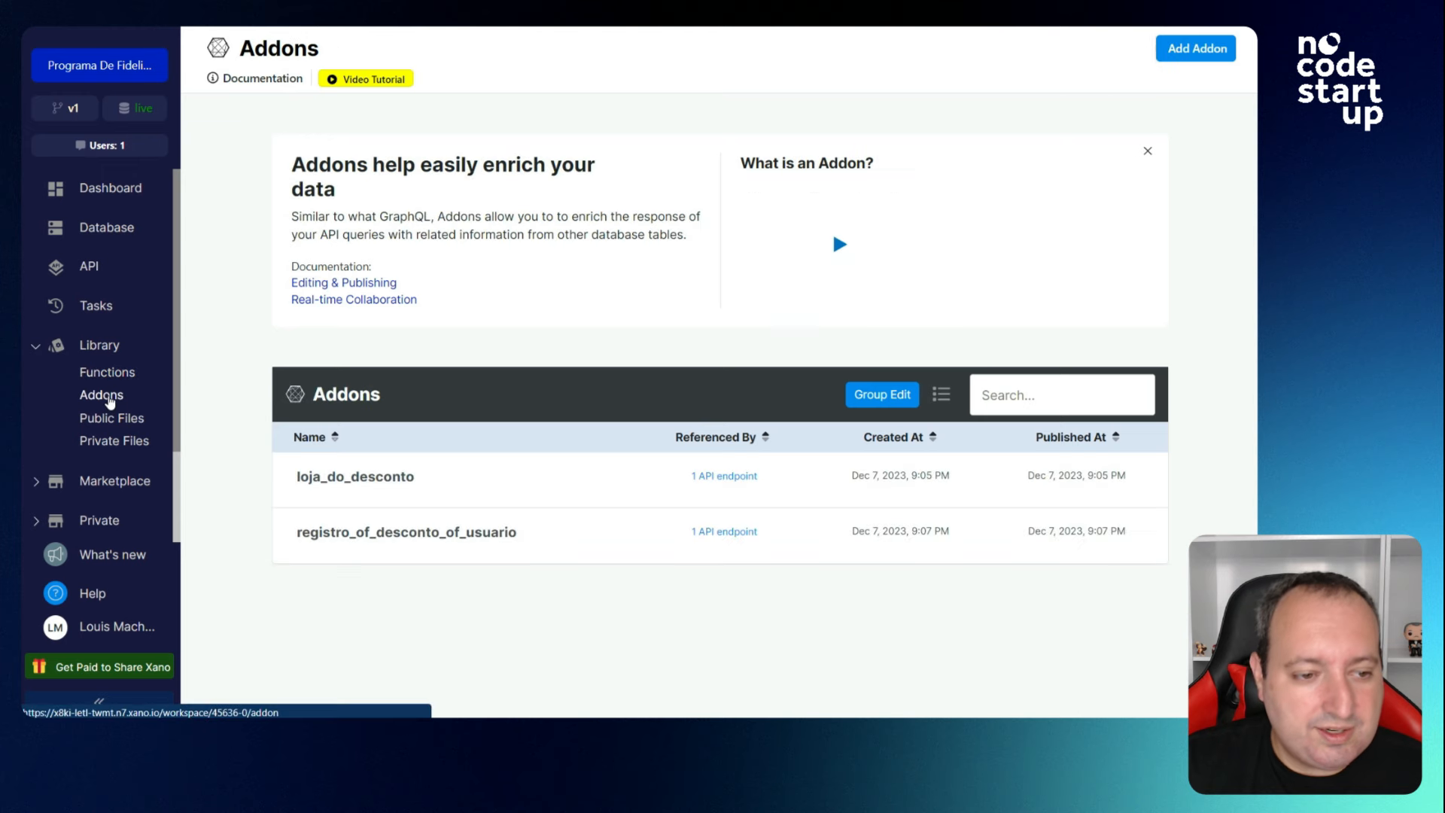
left_click(450, 486)
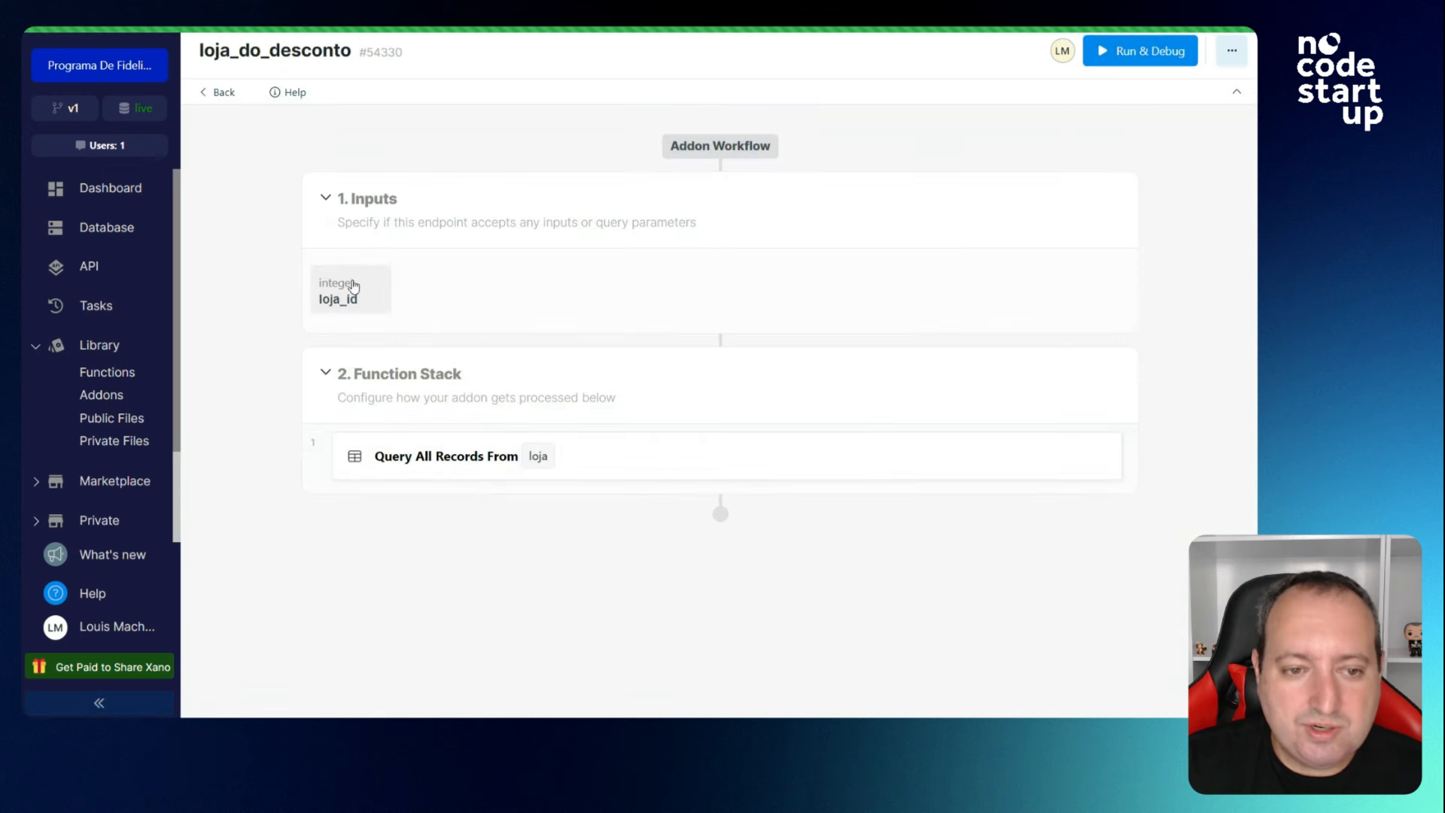
left_click(229, 103)
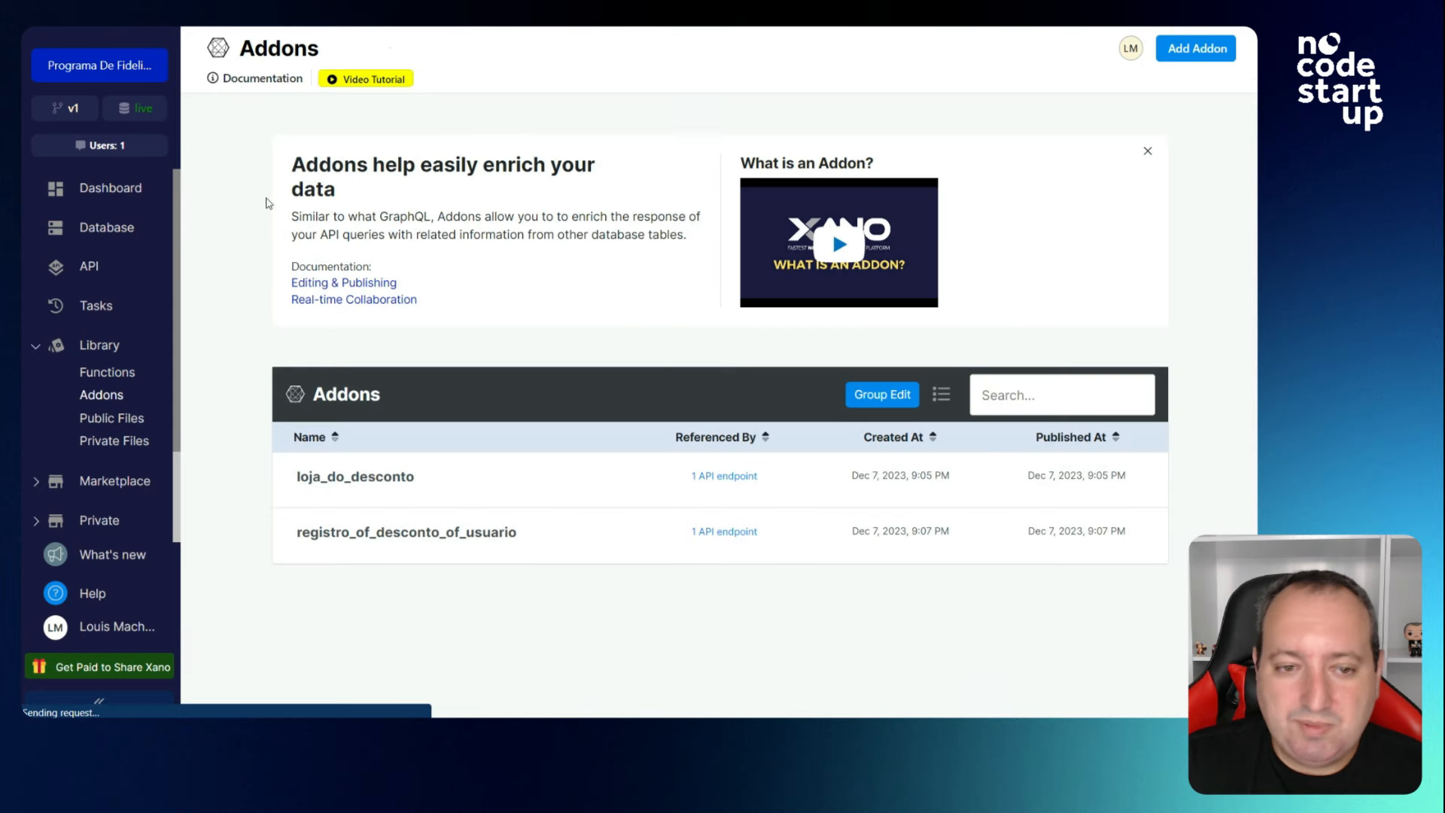
left_click(468, 532)
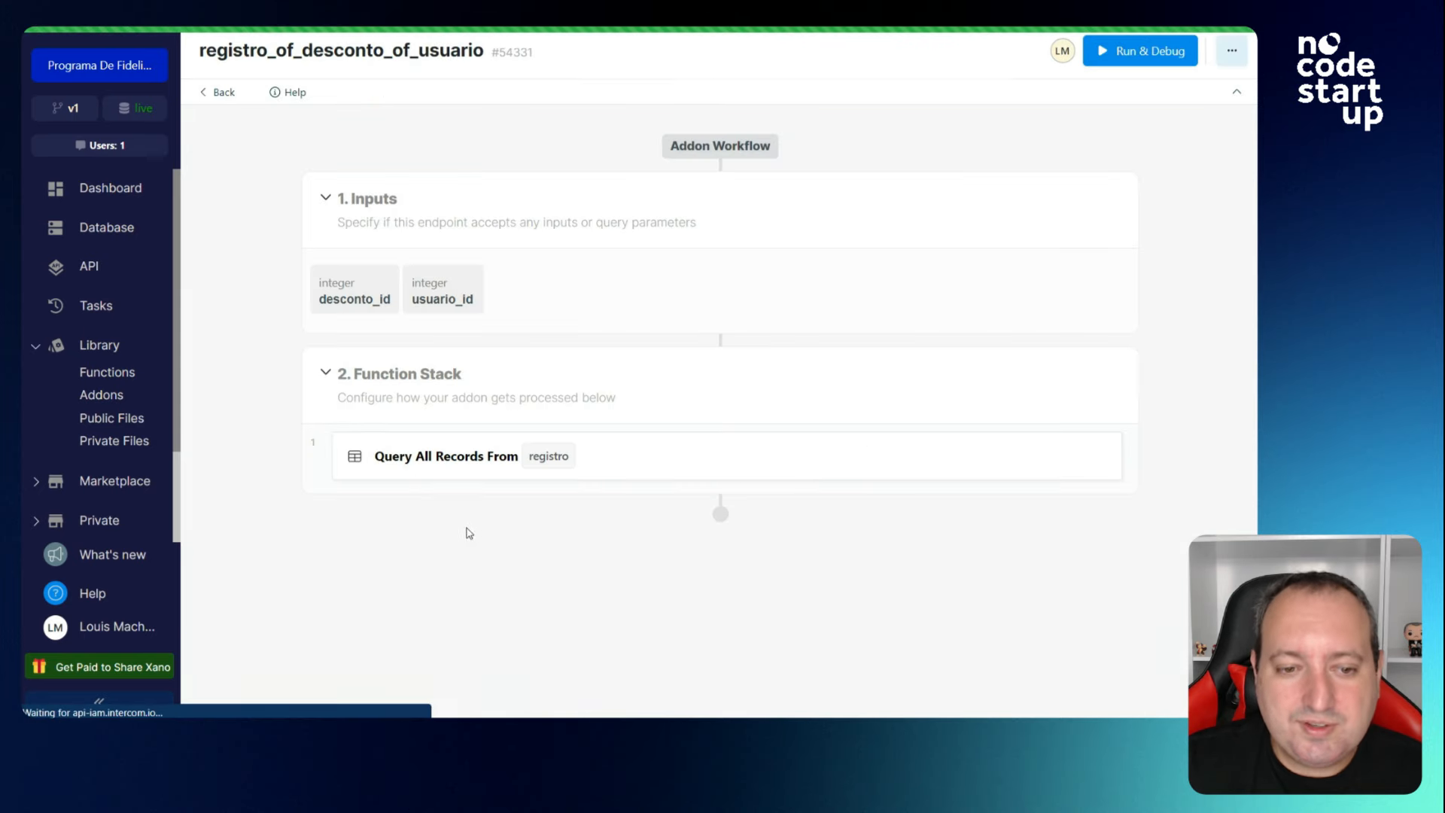
left_click(222, 93)
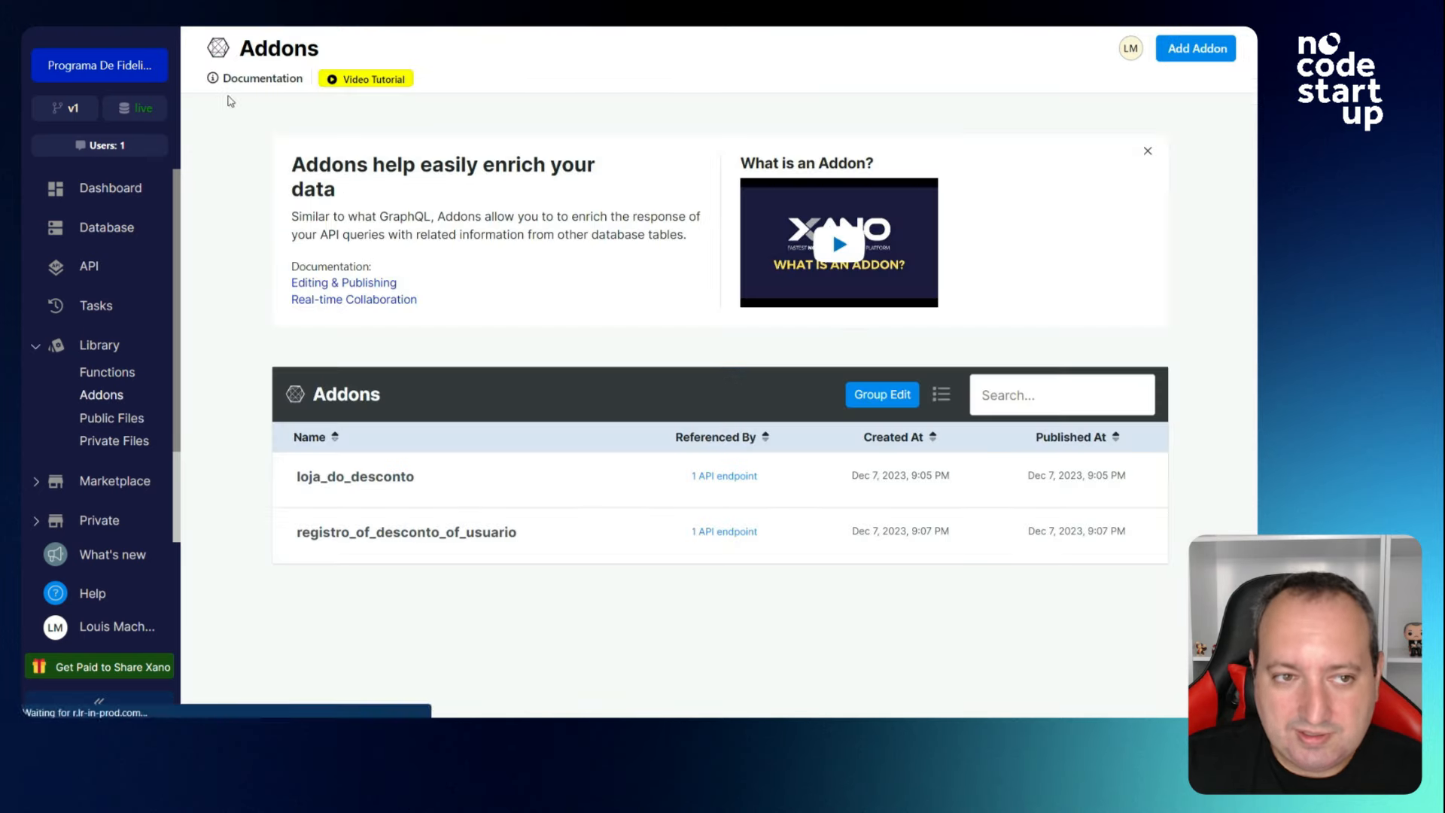
Check the Public Files and Private Files pages, then go to the Marketplace.
left_click(124, 425)
scroll(664, 380, "down", 2)
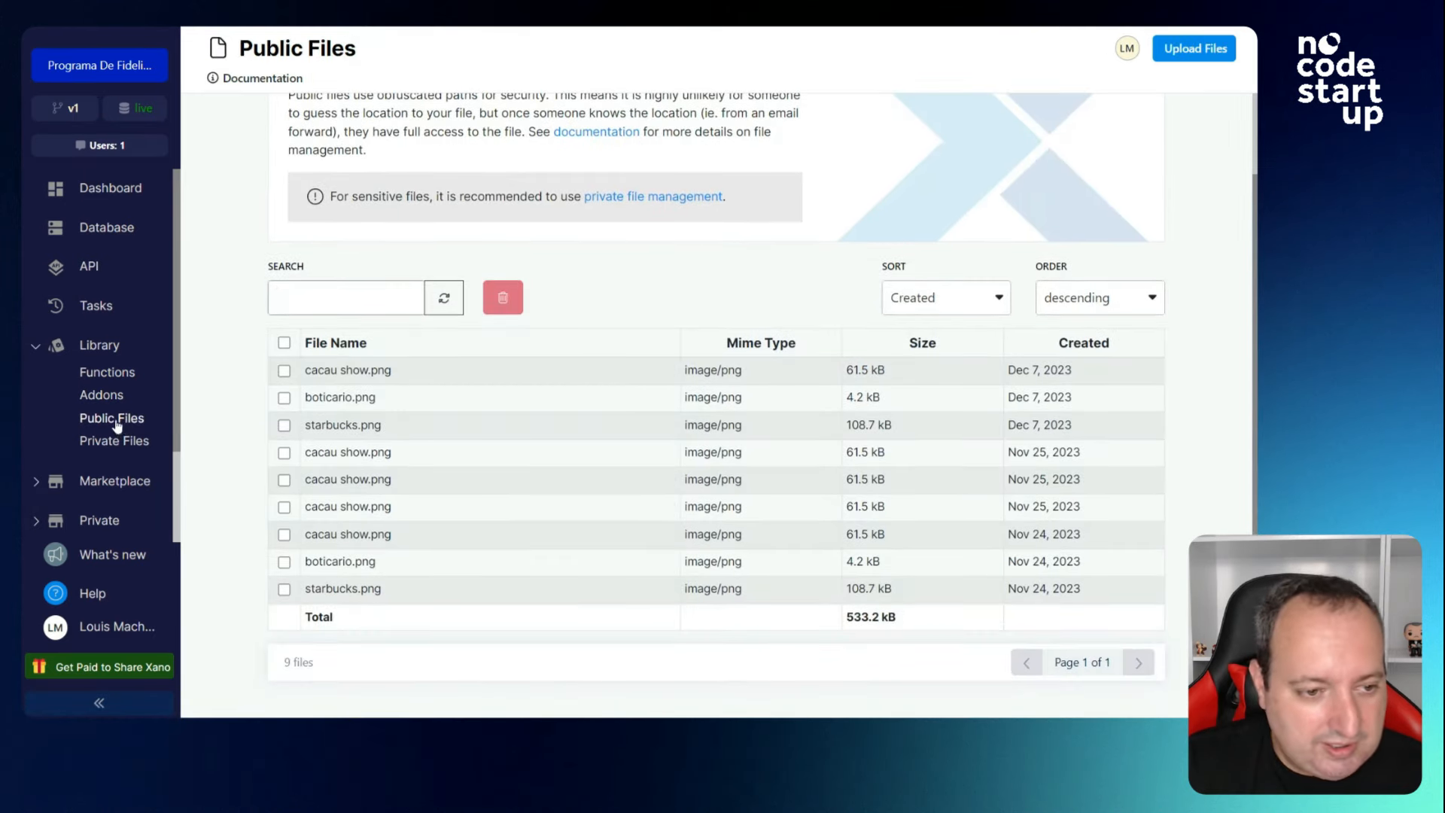
left_click(116, 444)
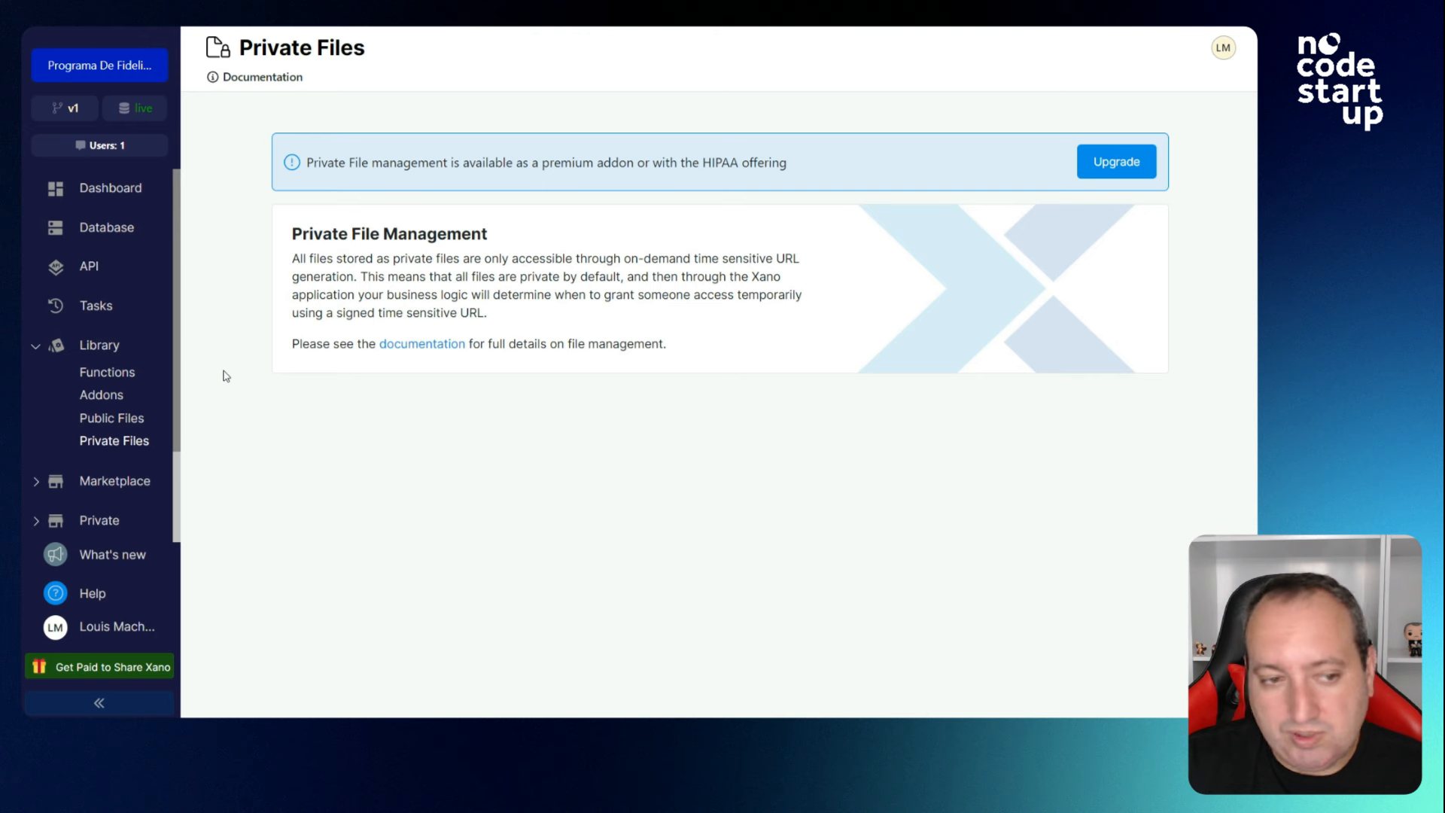
left_click(95, 487)
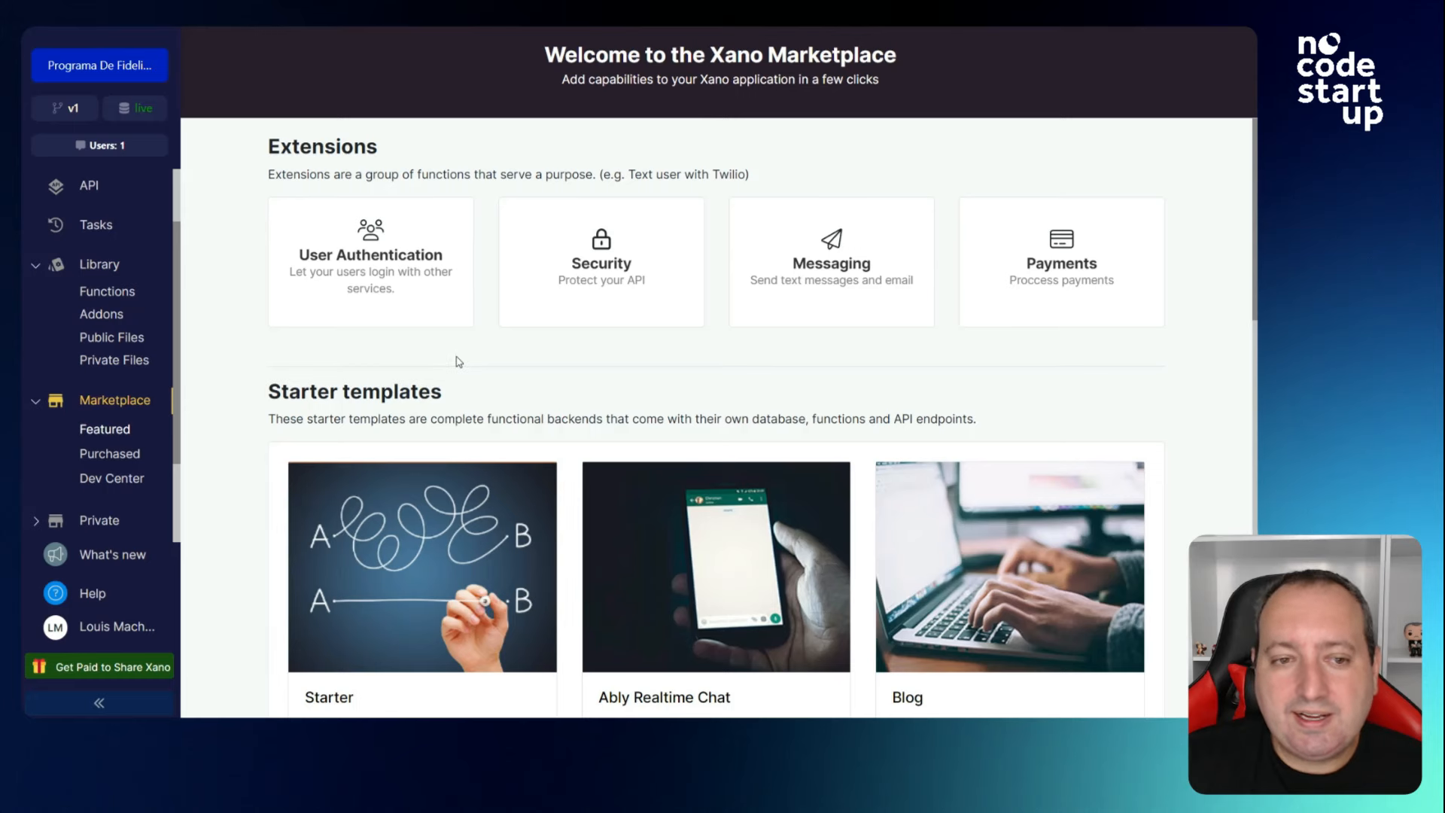
Browse the User Authentication, Security and Messaging extension categories in the Marketplace.
left_click(403, 282)
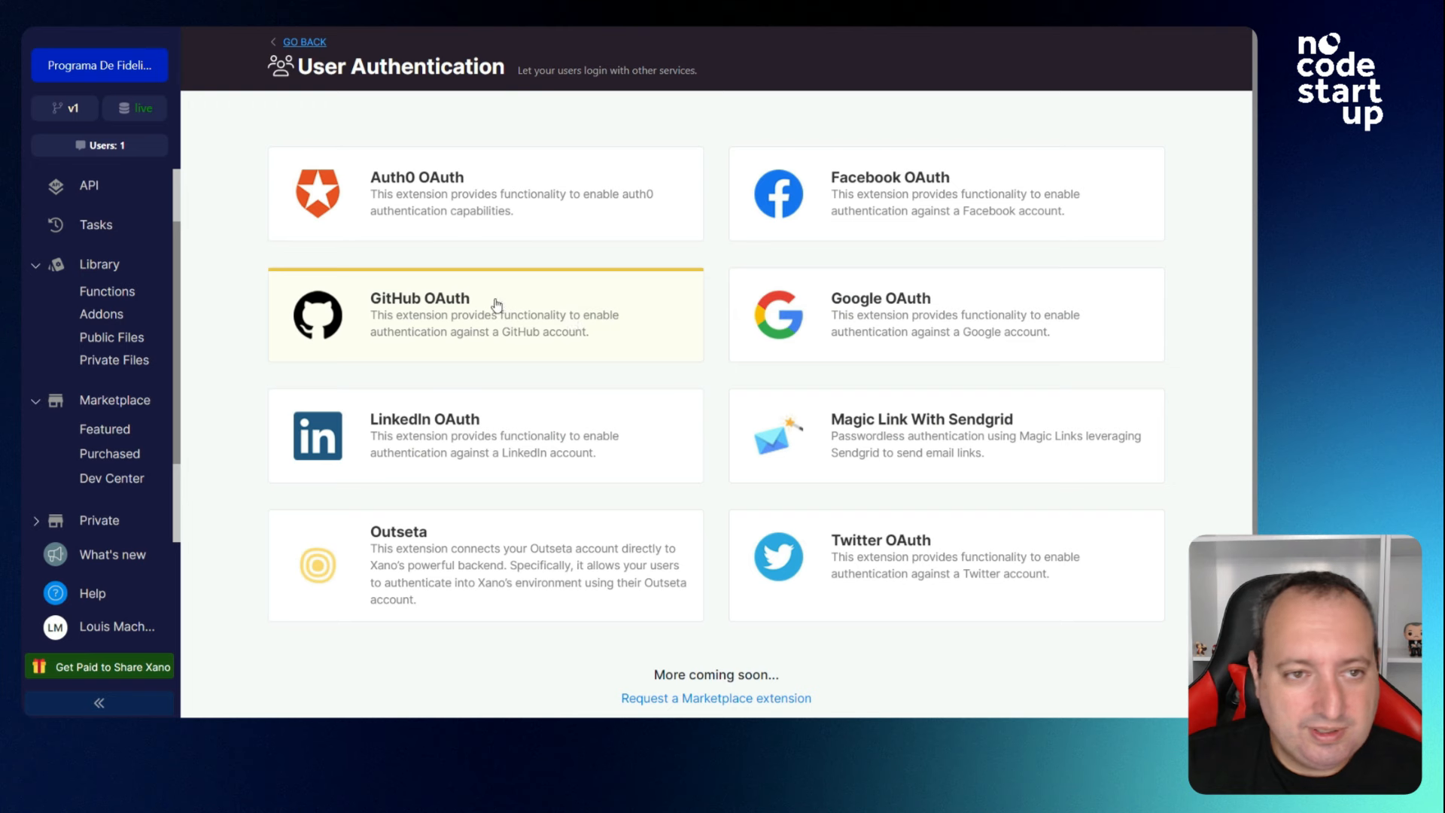
left_click(318, 47)
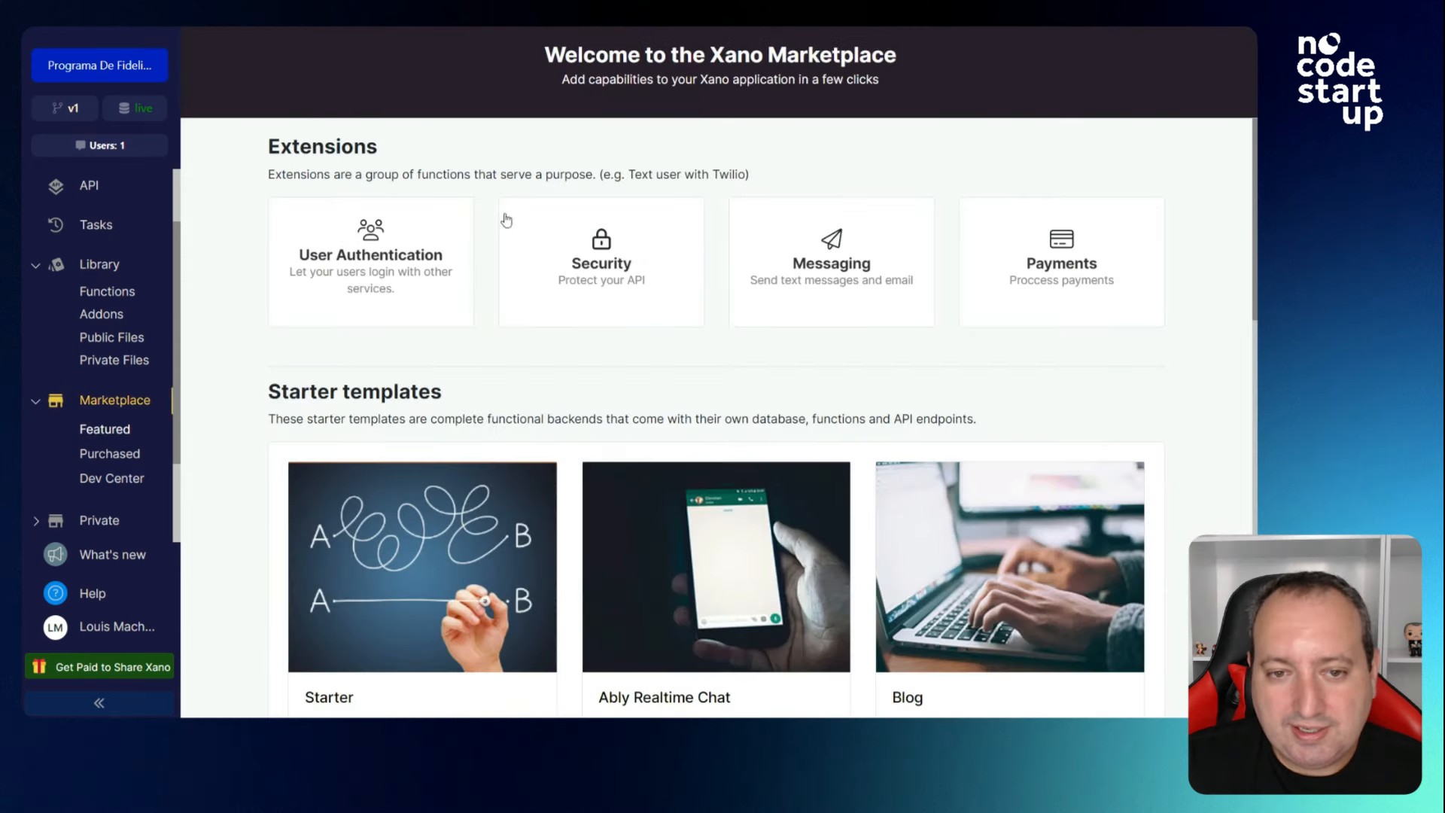
left_click(631, 288)
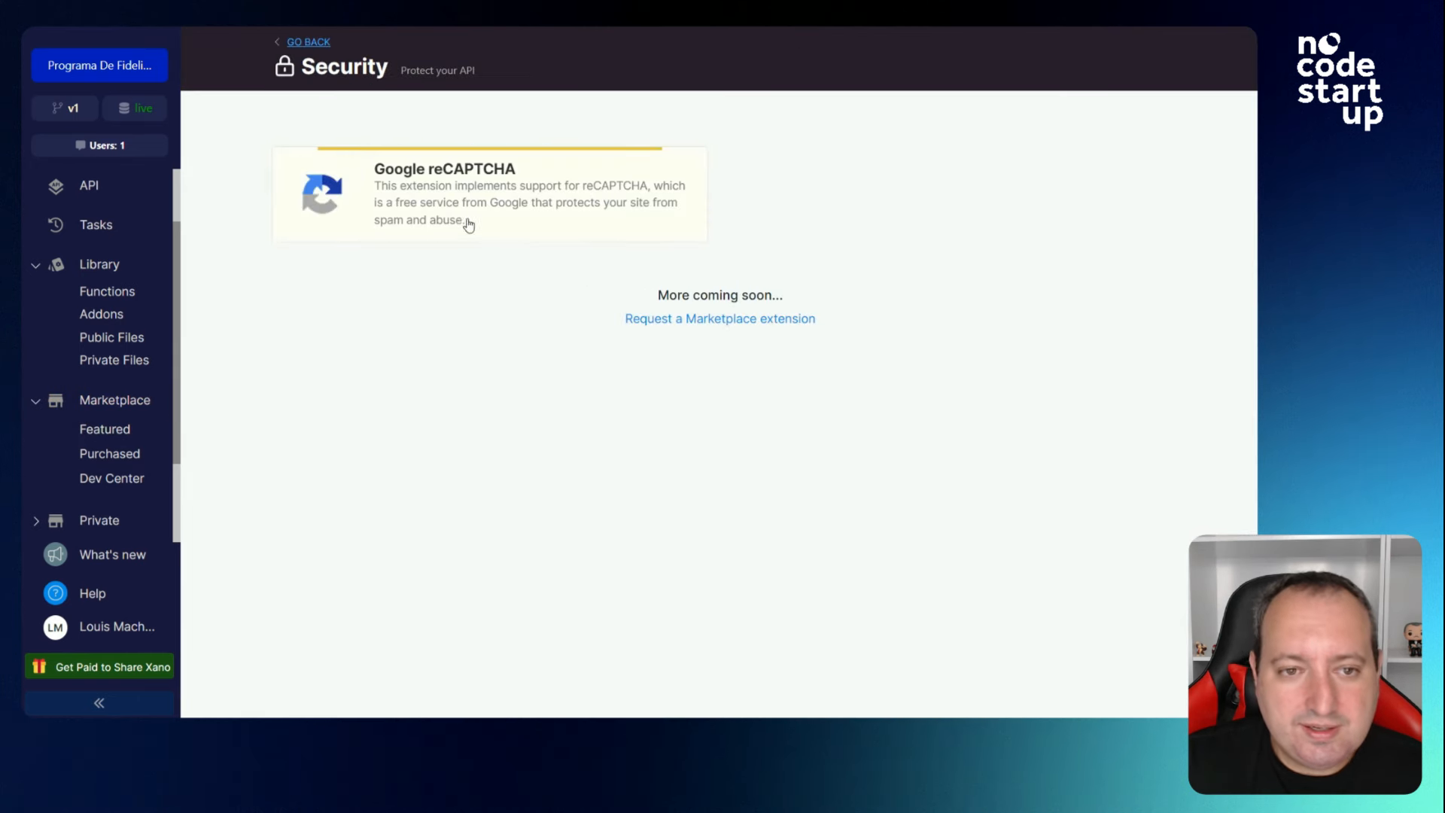
left_click(312, 51)
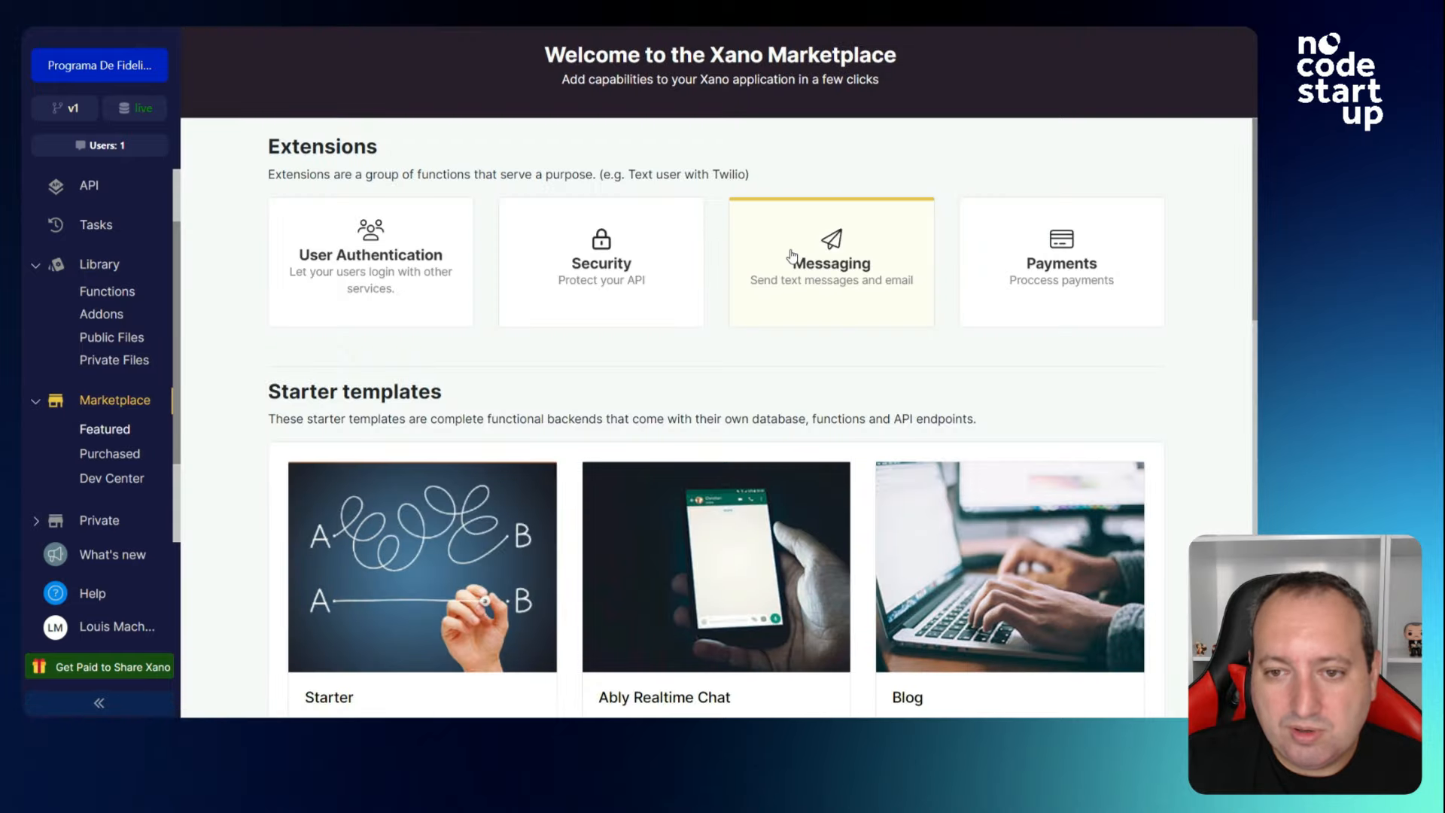
left_click(792, 254)
left_click(308, 42)
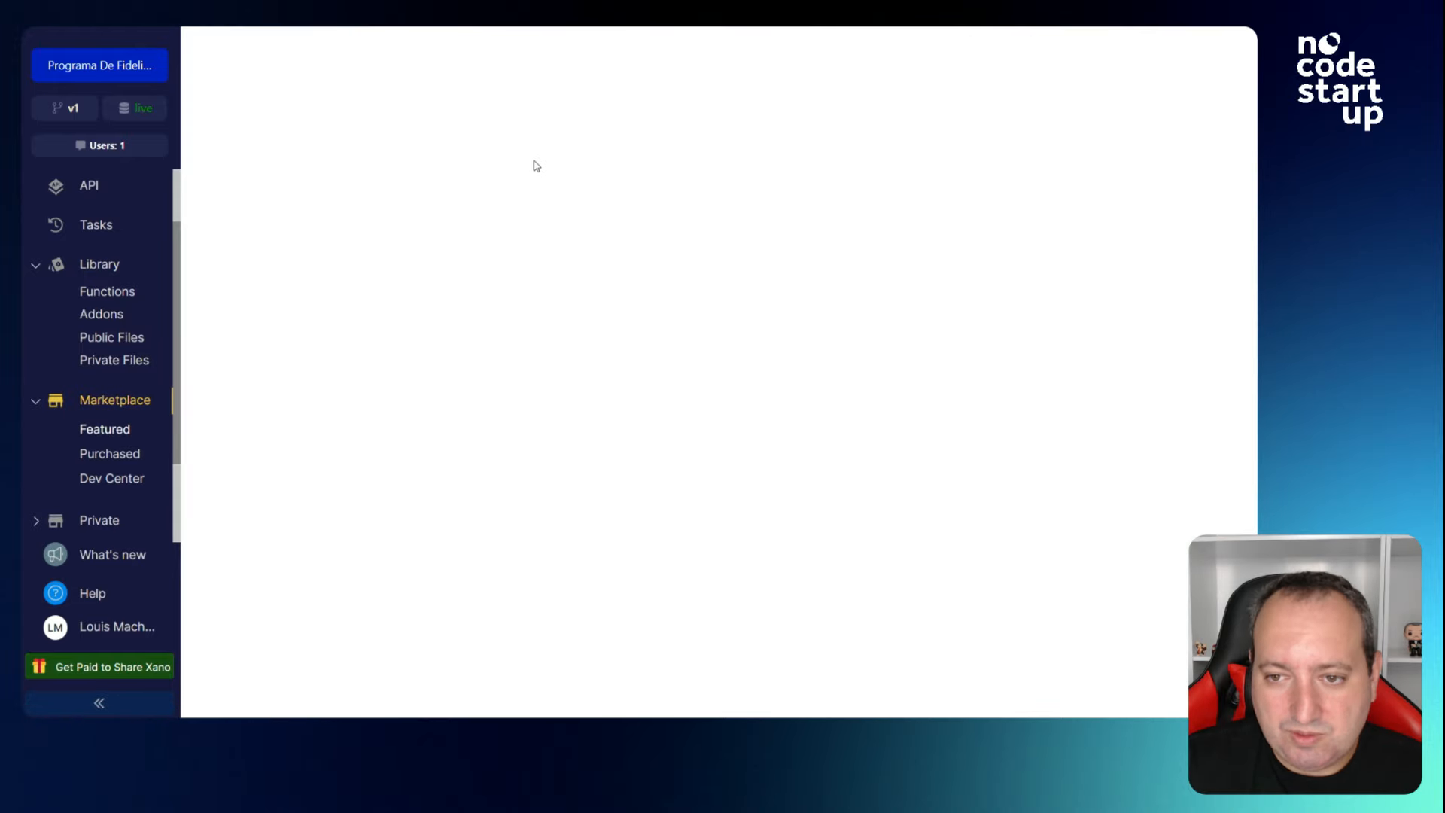
Check Purchased items and the Dev Center, then reach the Connect Center with inactive Webflow and ncScale.
left_click(123, 458)
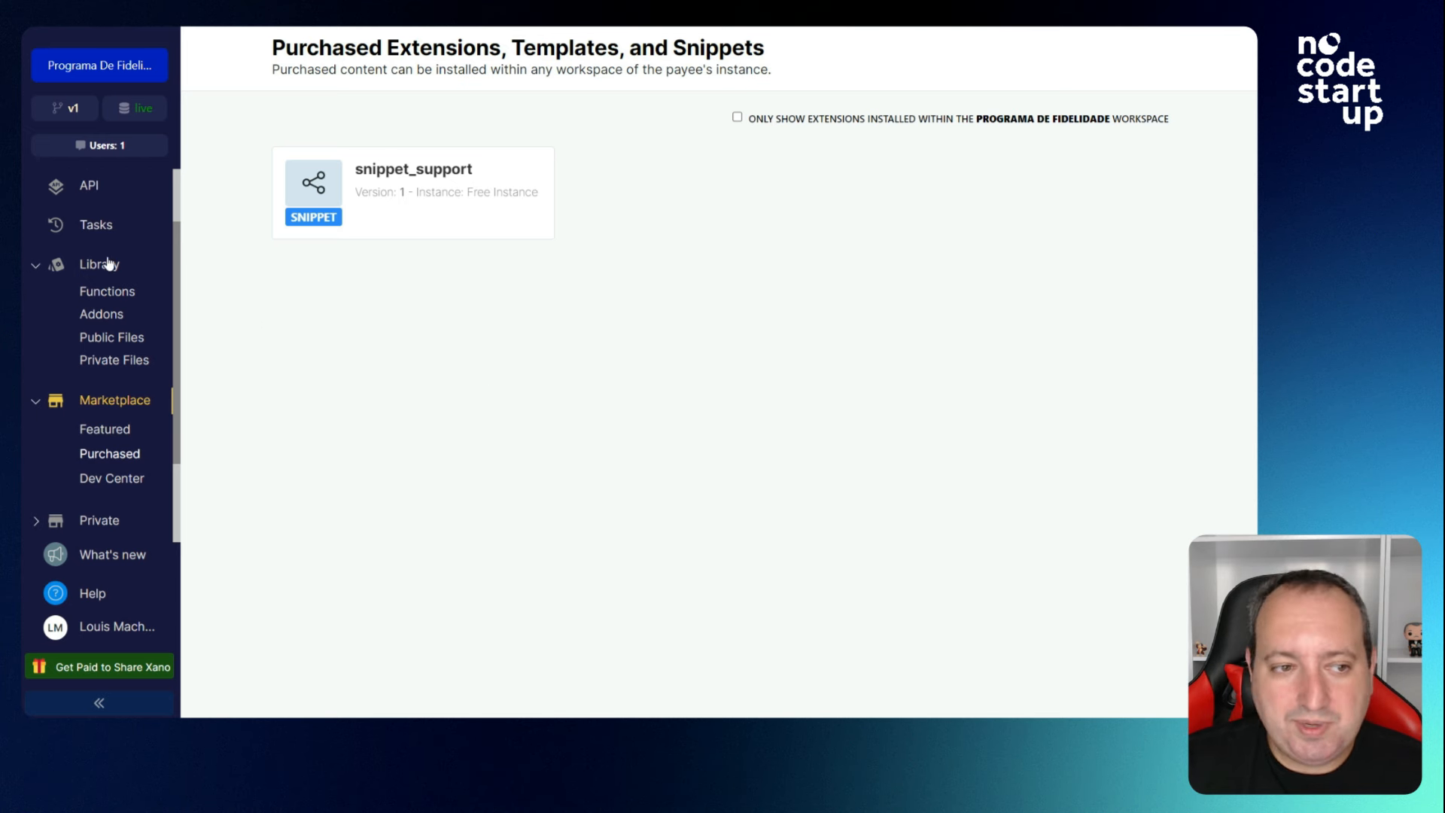
scroll(106, 261, "up", 1)
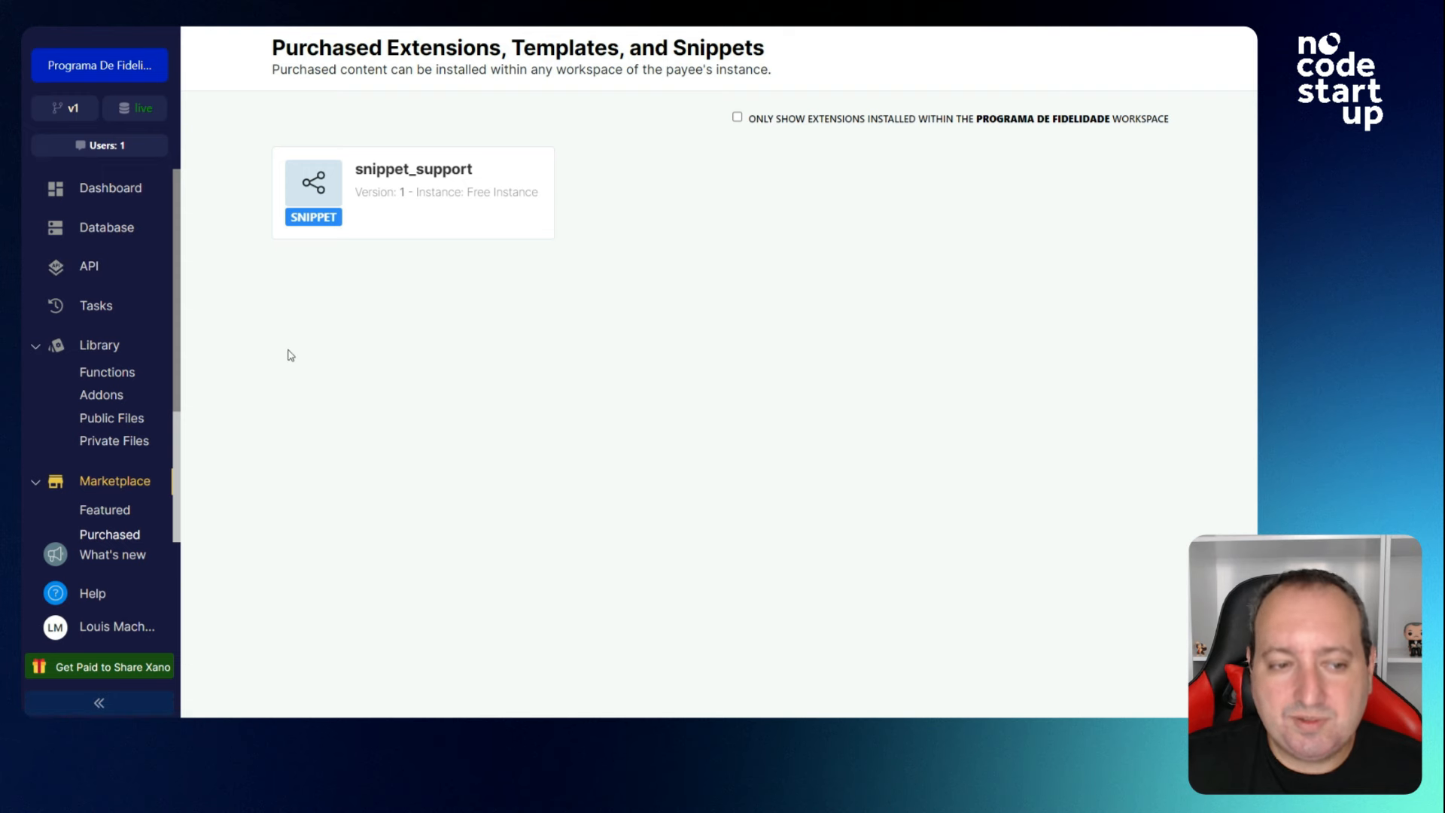
scroll(96, 360, "down", 2)
left_click(112, 398)
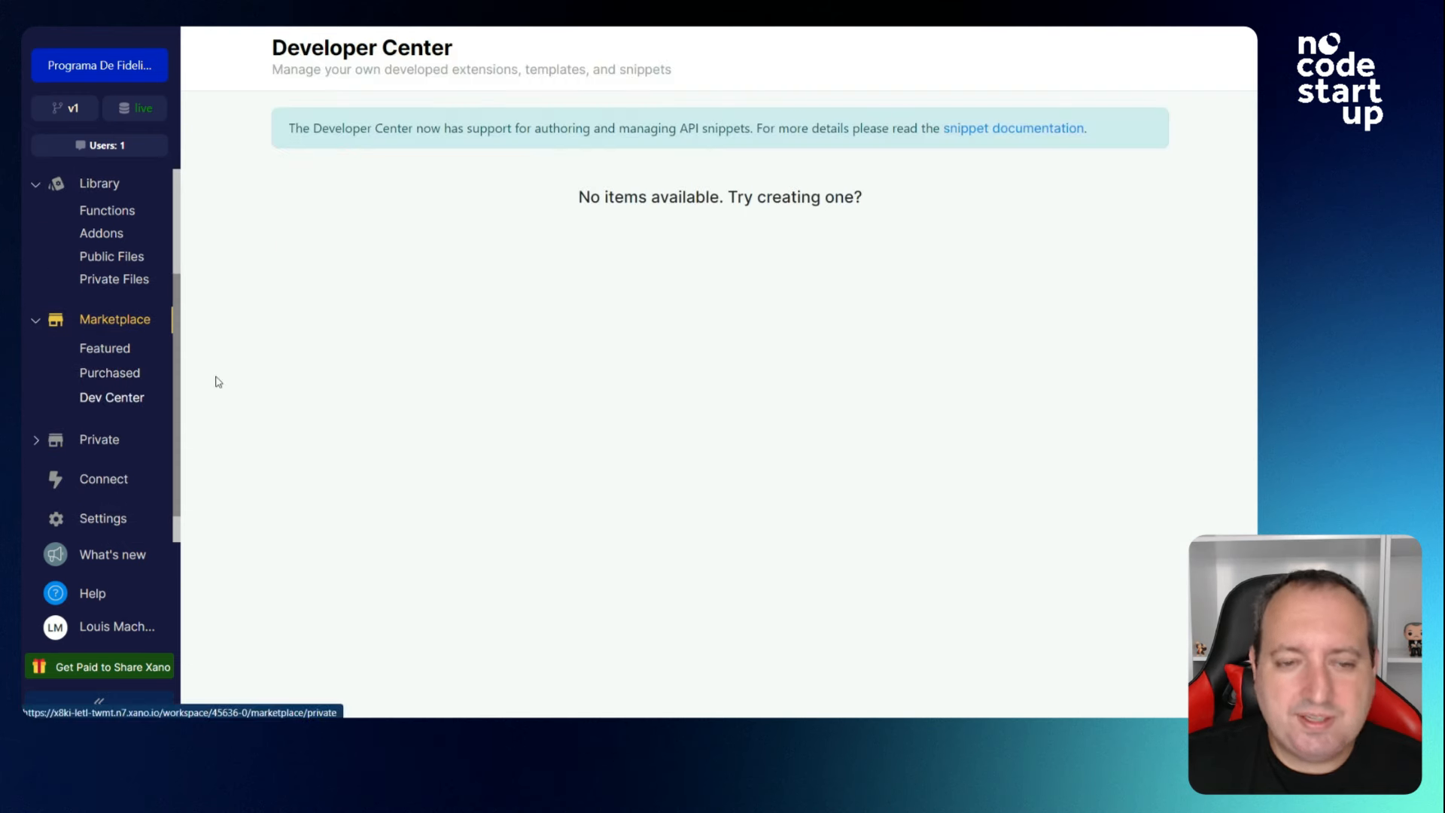
scroll(66, 445, "down", 1)
left_click(105, 442)
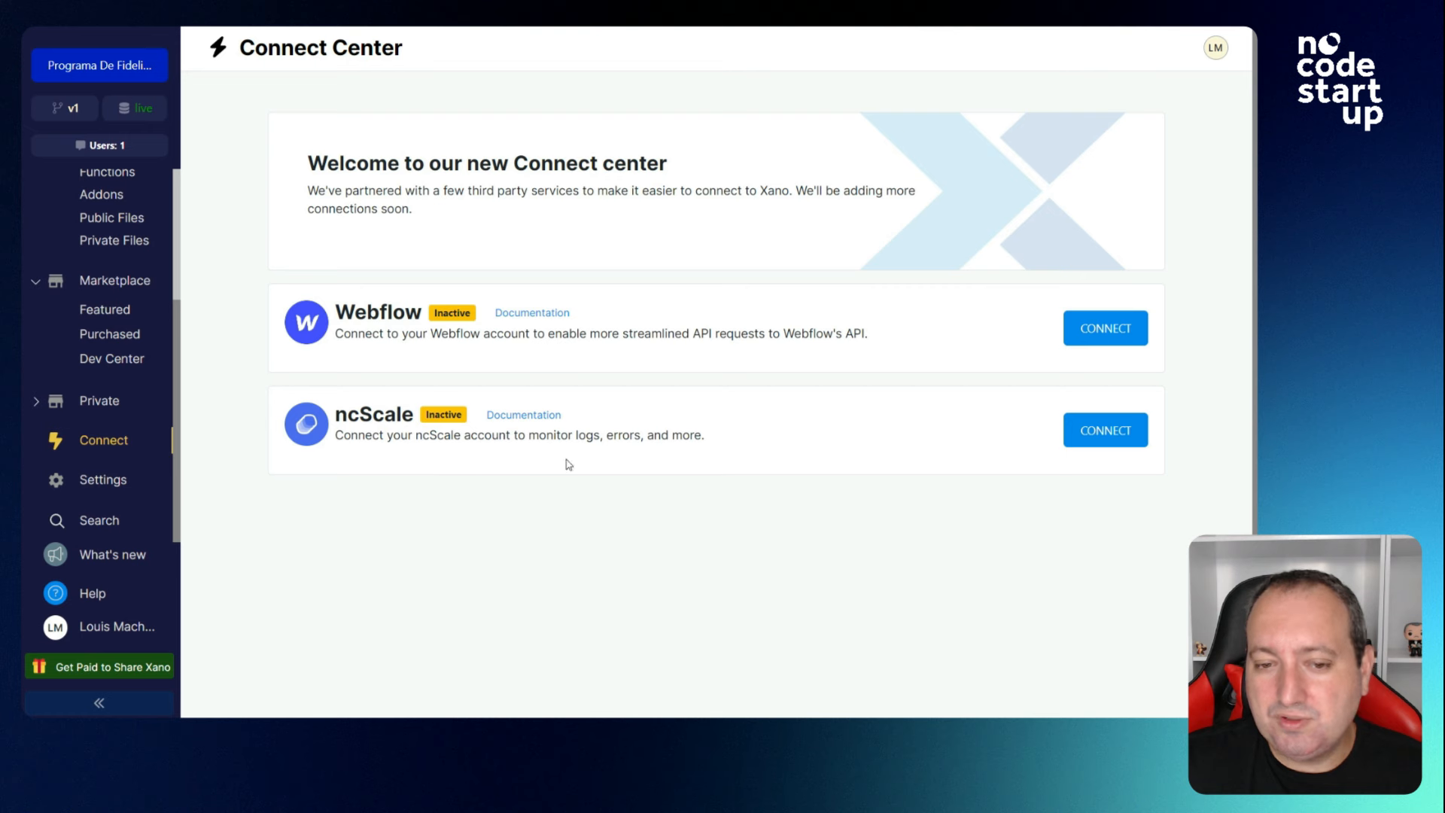
Open the workspace General Settings and look over its Environment Variables section.
double_click(578, 436)
left_click(638, 436)
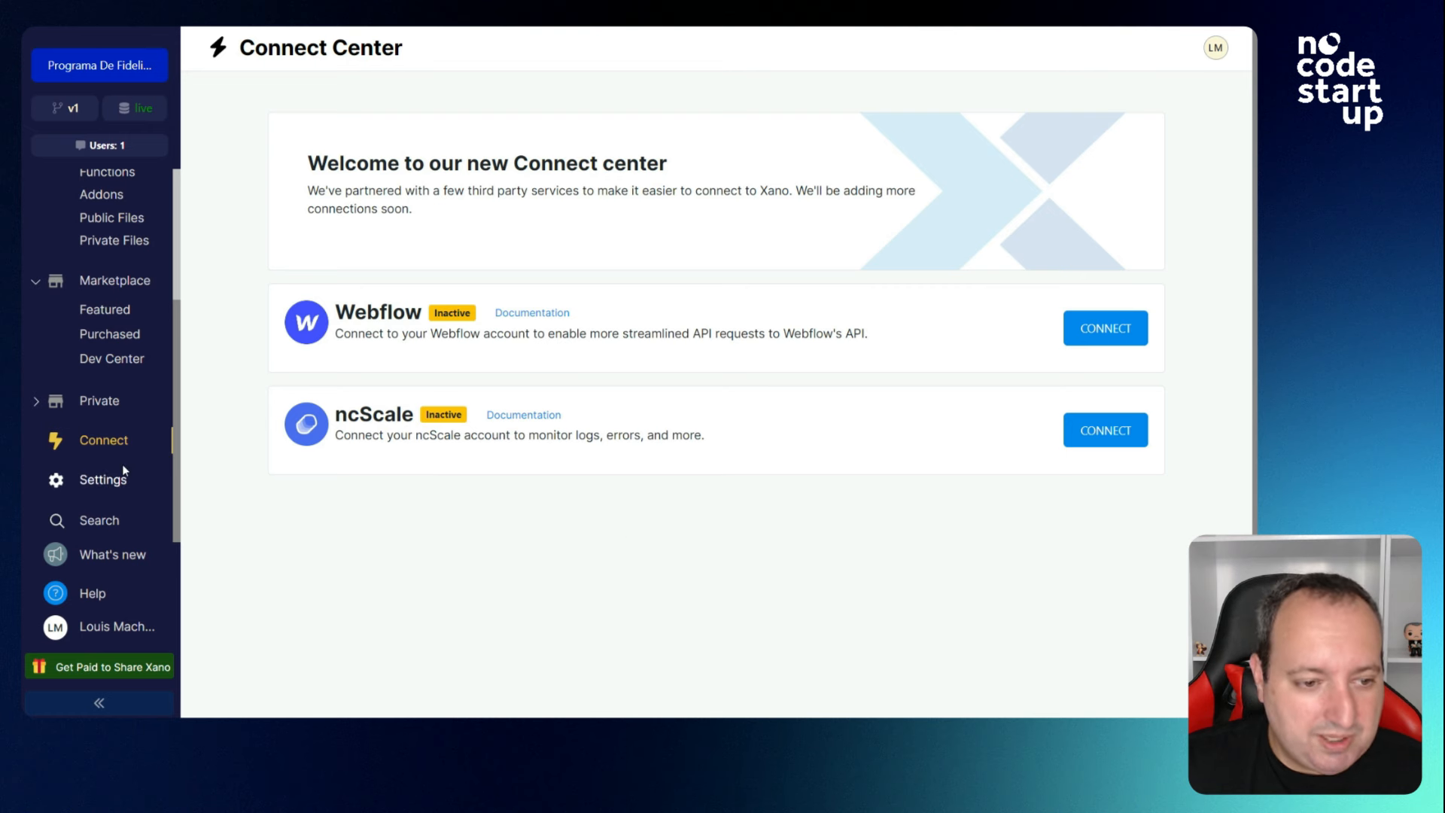
left_click(95, 485)
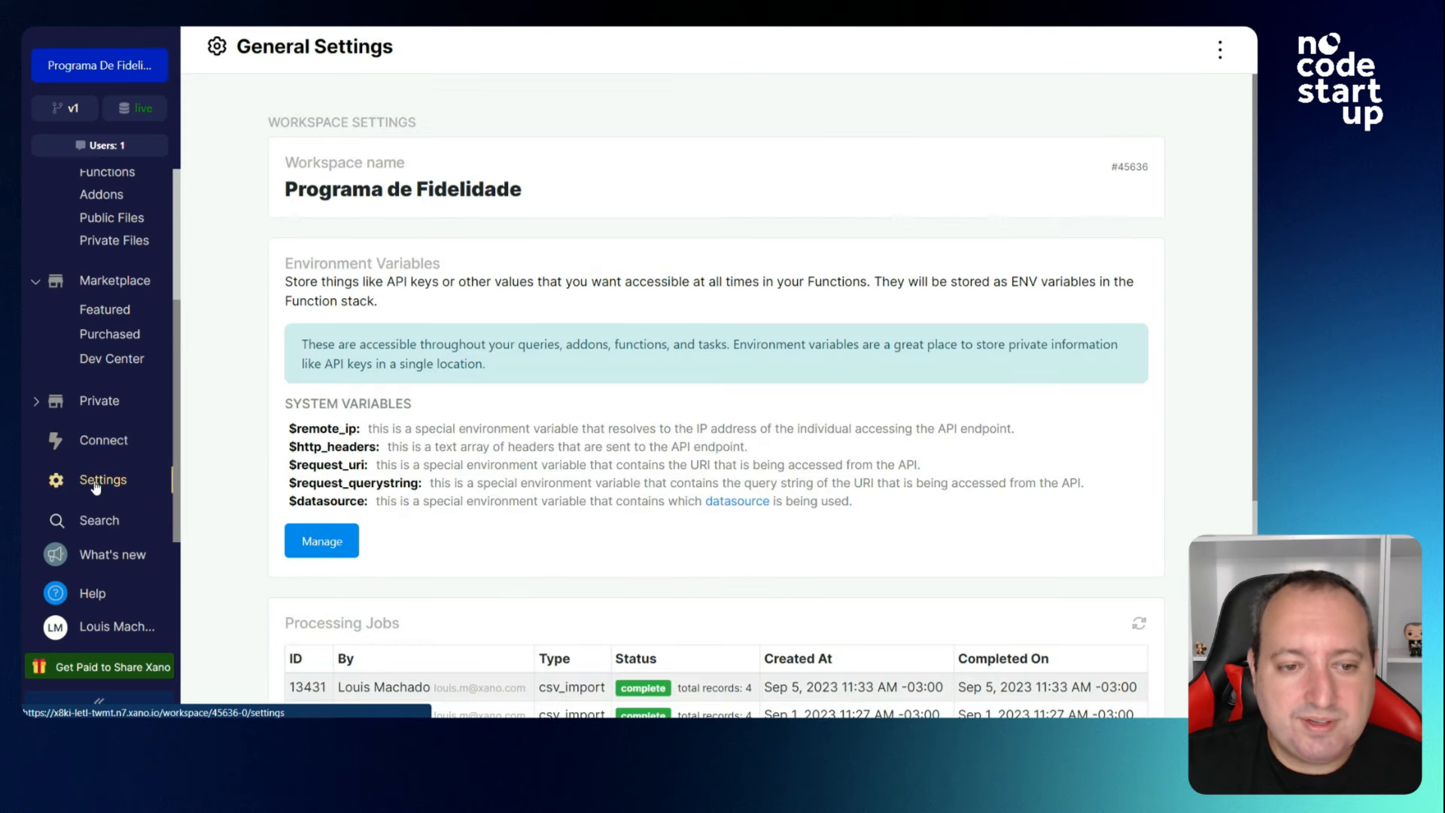
scroll(264, 374, "down", 1)
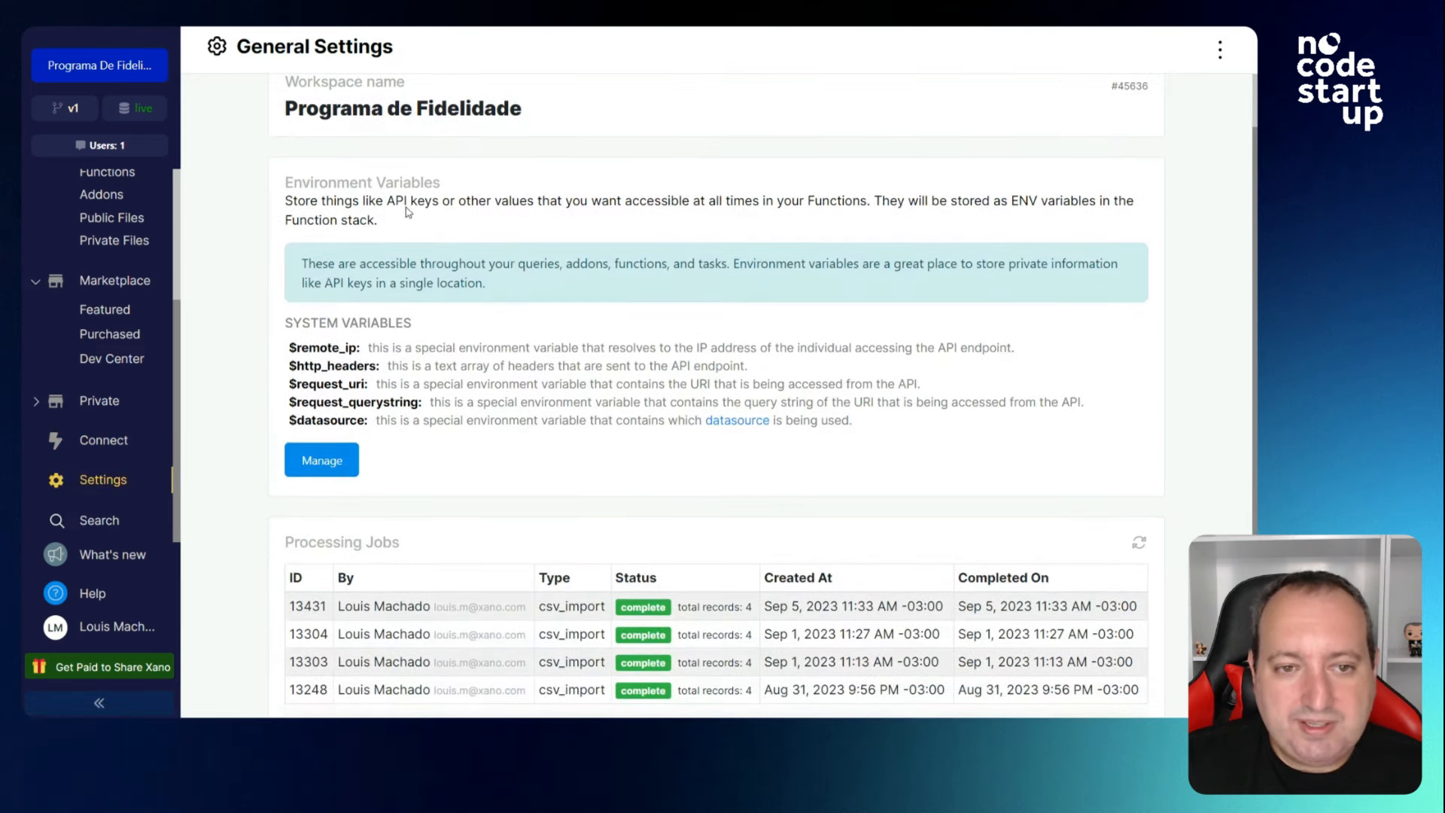
left_click_drag(441, 182, 280, 182)
left_click(216, 229)
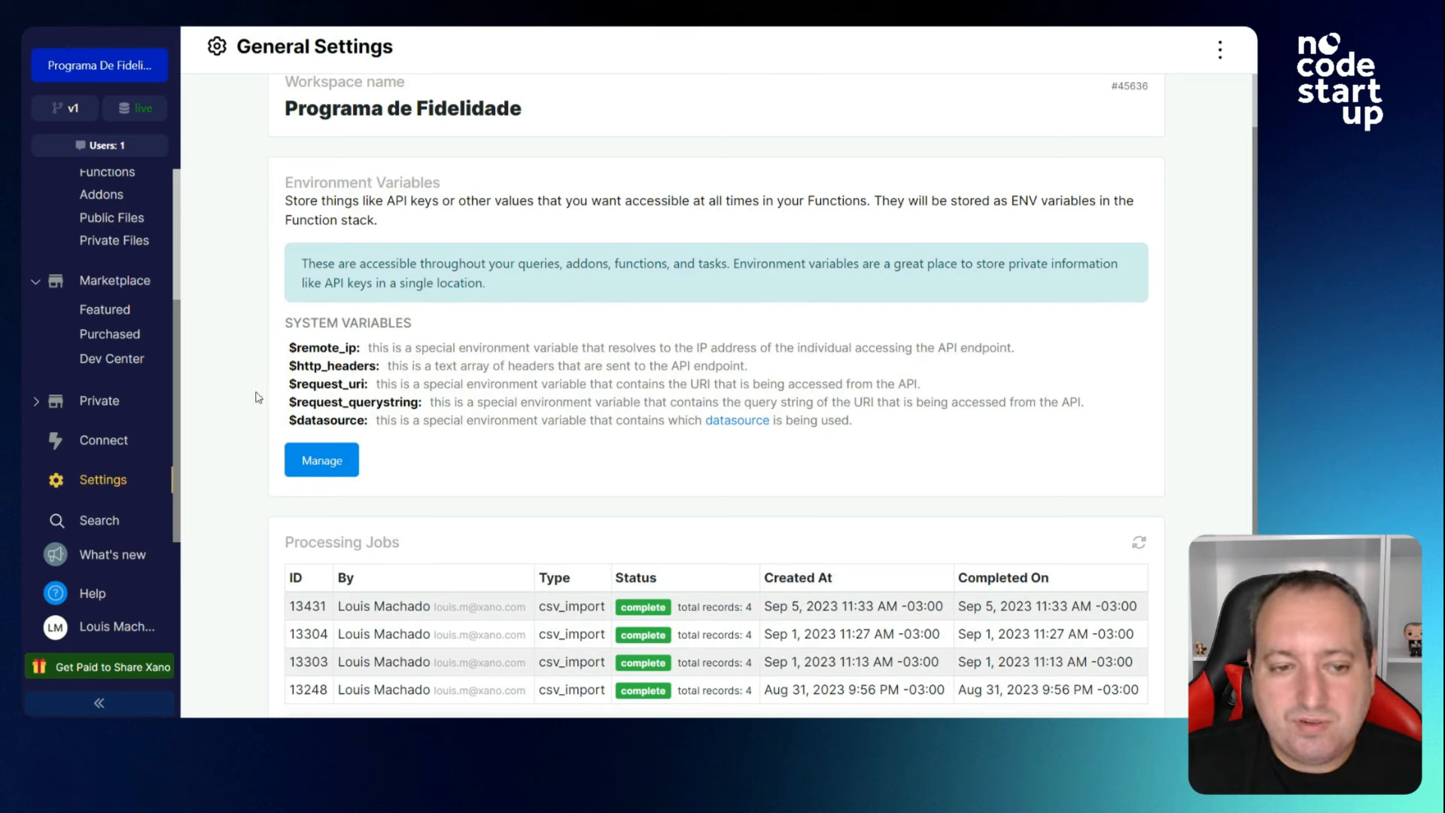
Review the four completed csv_import Processing Jobs and Reset Workspace option, then bring up workspace search.
scroll(108, 247, "up", 2)
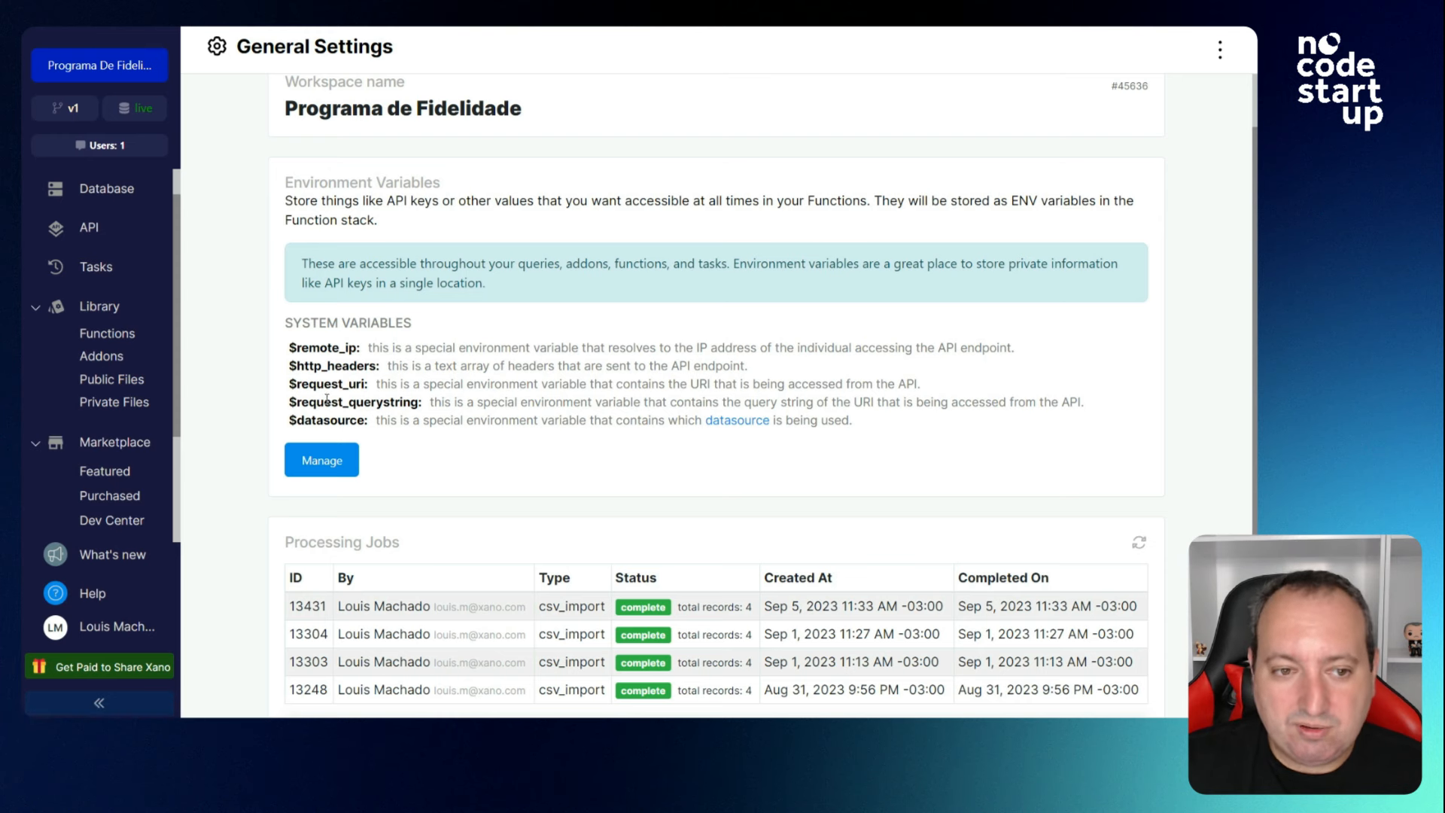
scroll(344, 307, "down", 3)
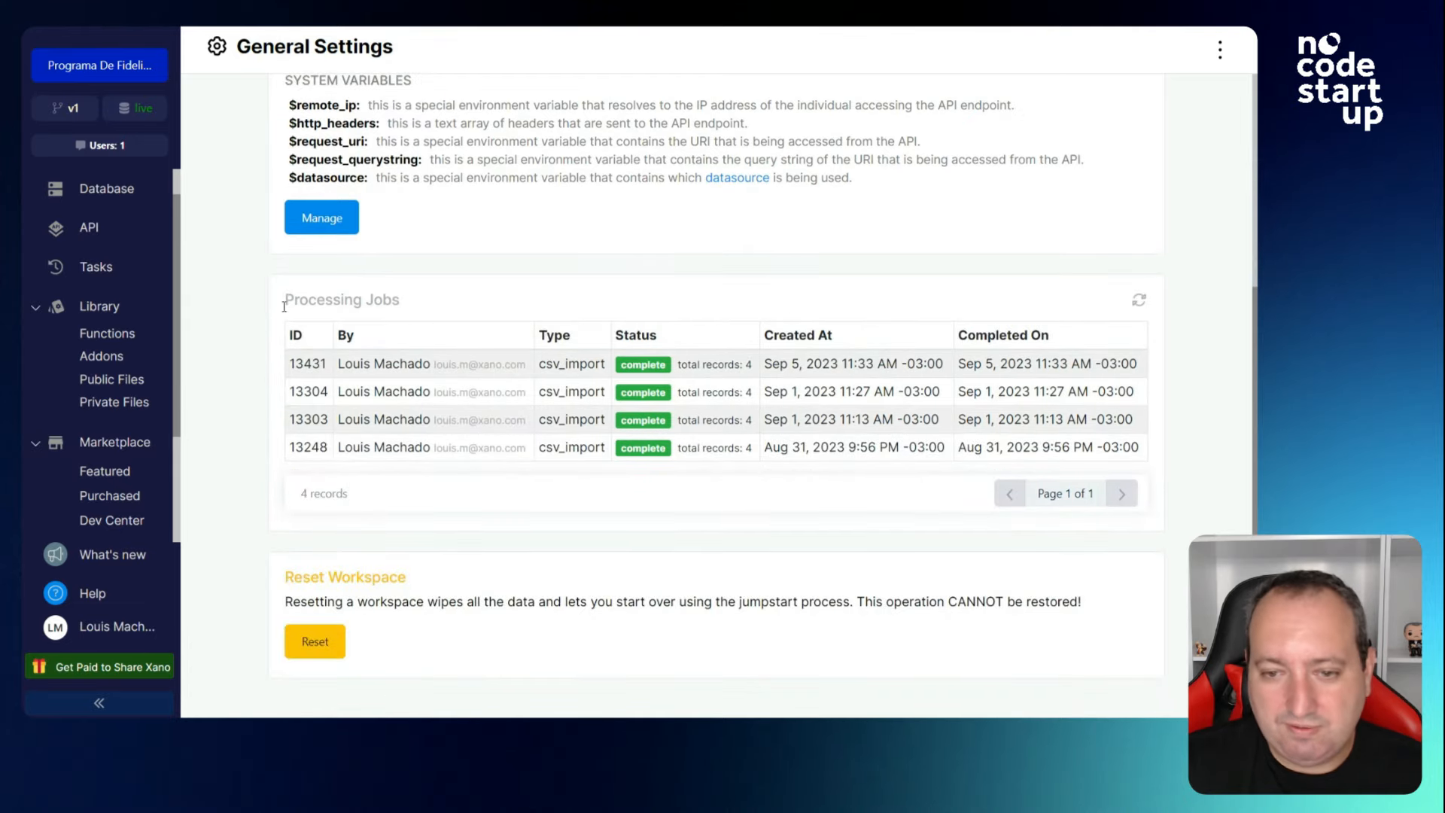
scroll(248, 322, "down", 1)
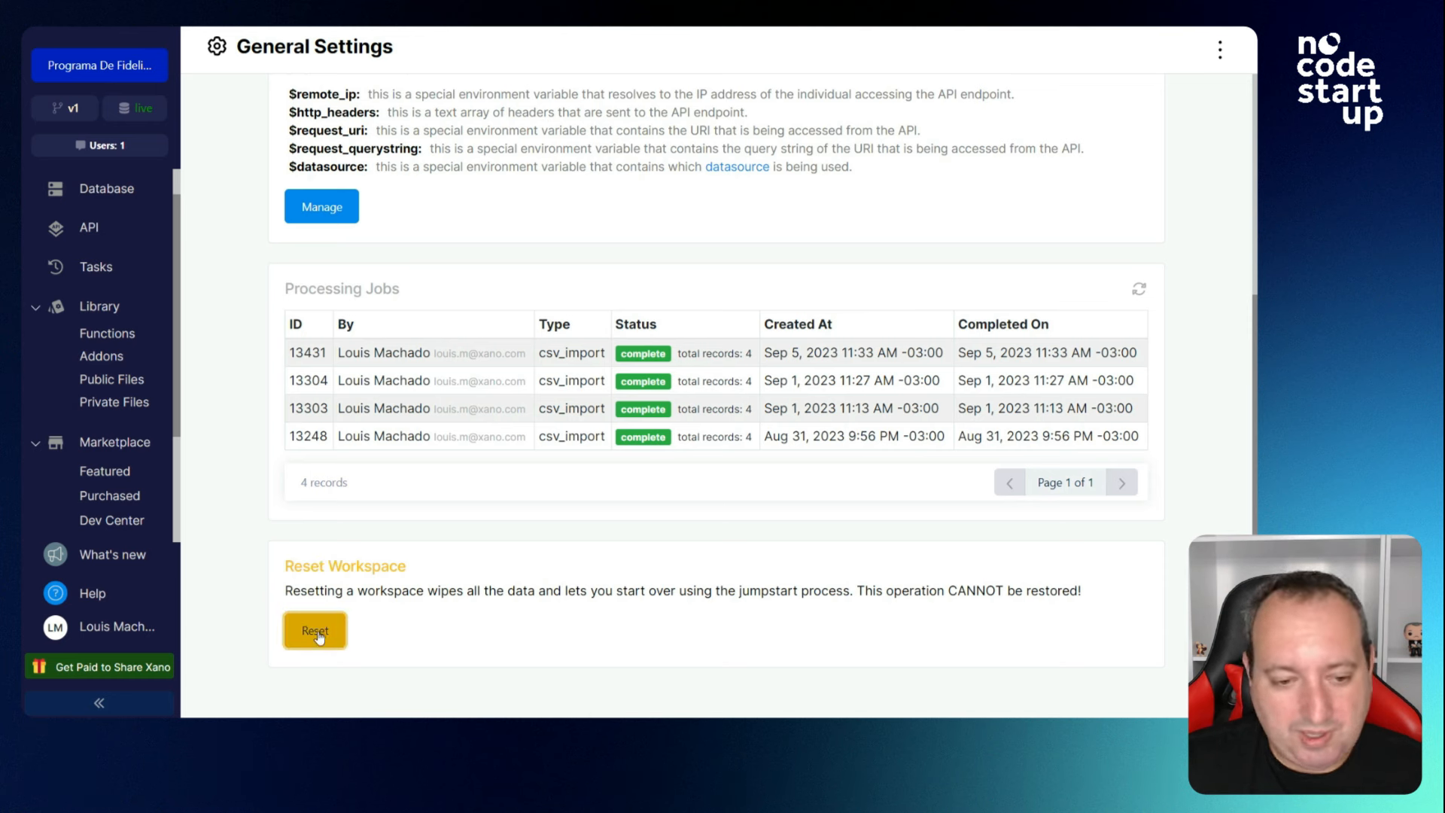
scroll(105, 526, "down", 2)
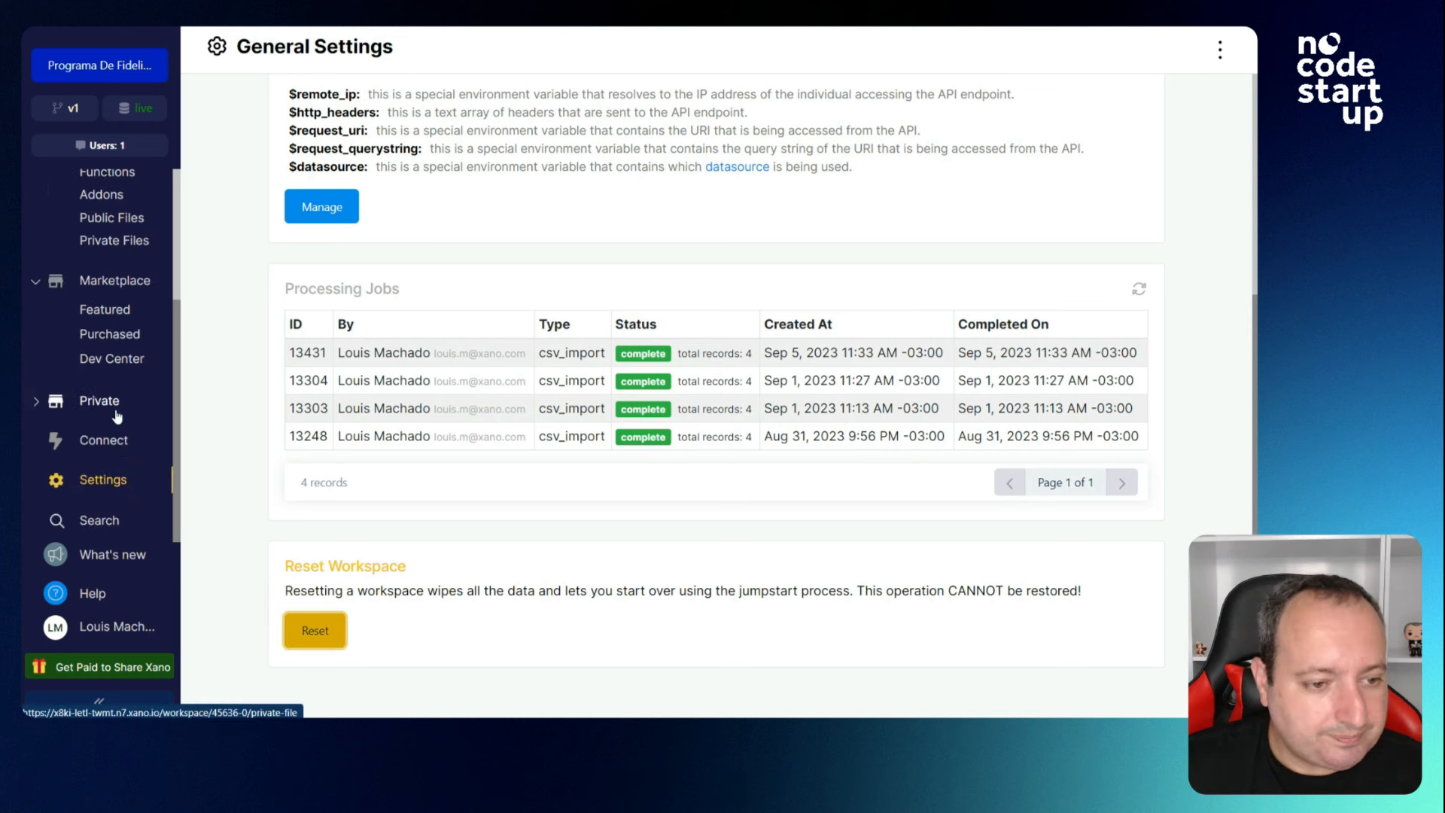
left_click(105, 527)
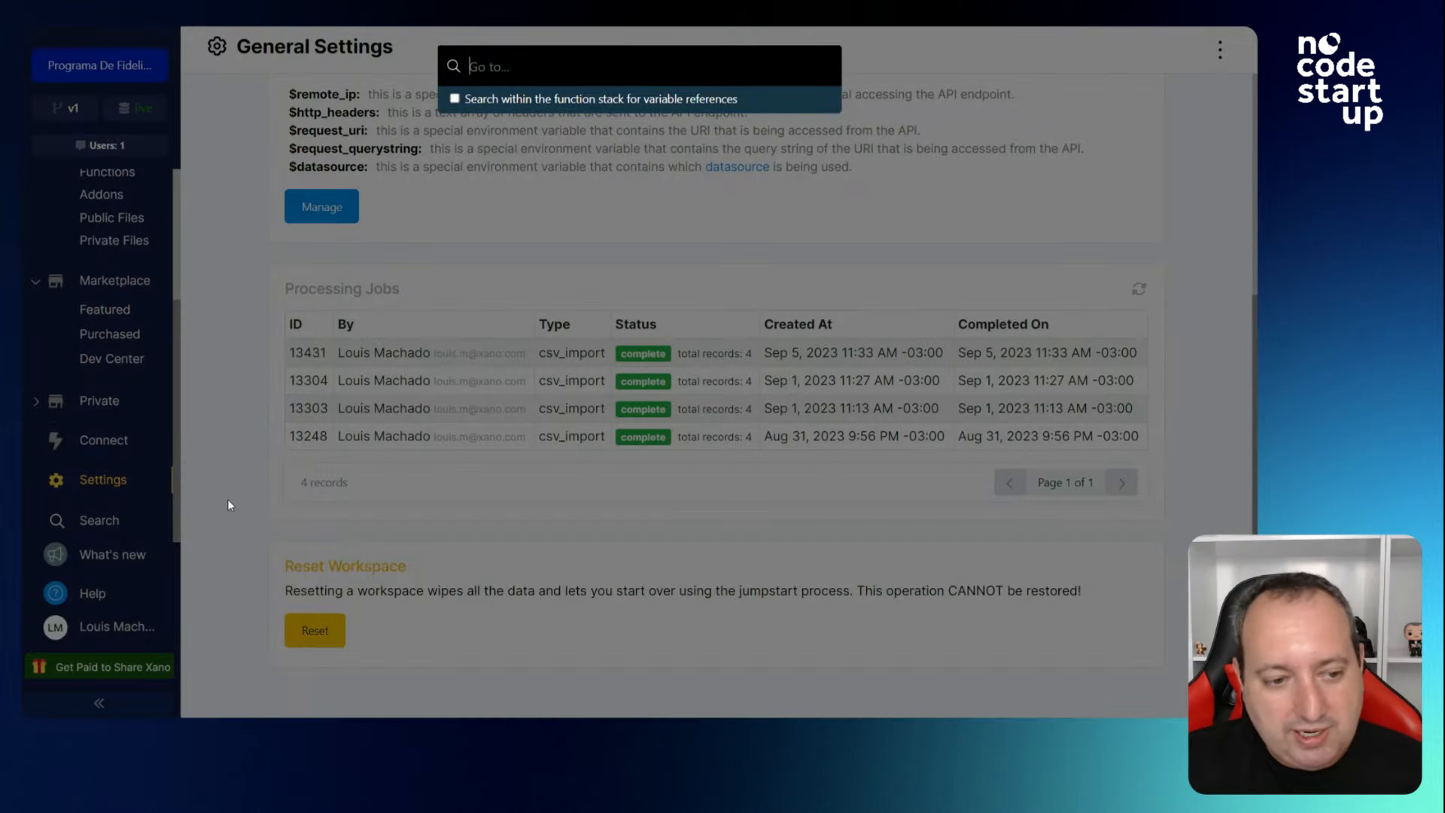
left_click(247, 498)
key("ctrl+k")
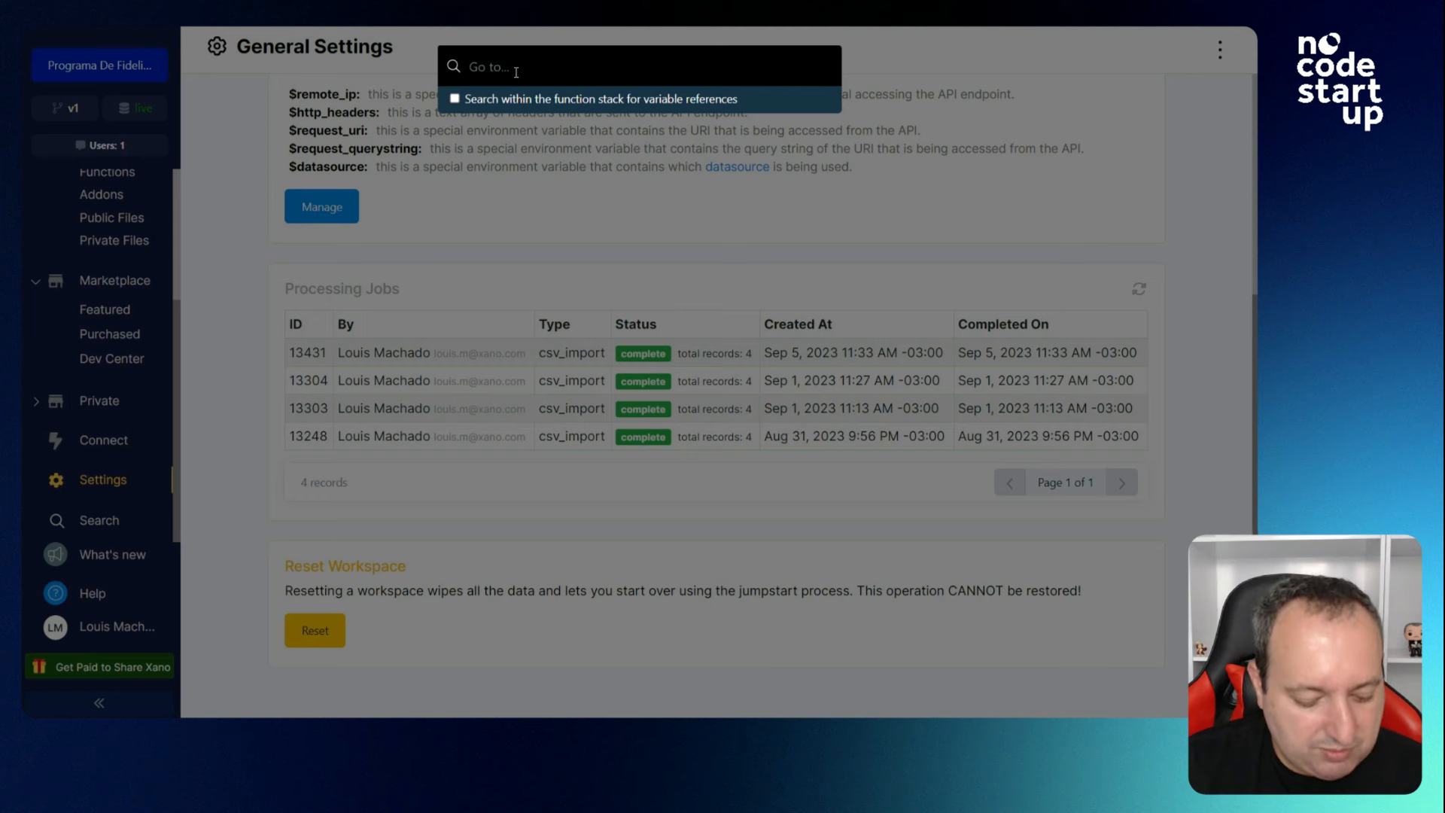
type("loja")
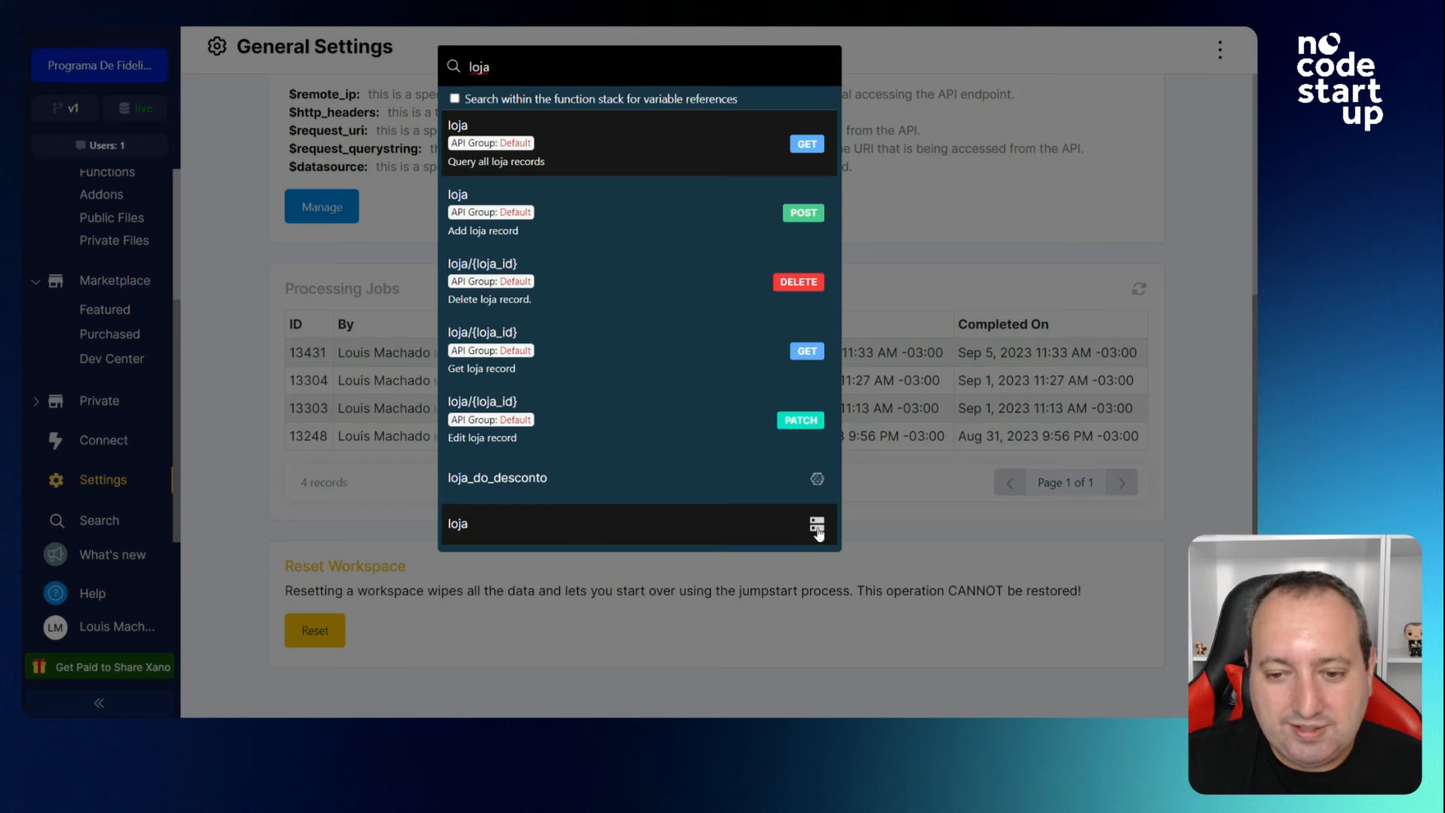
left_click(205, 531)
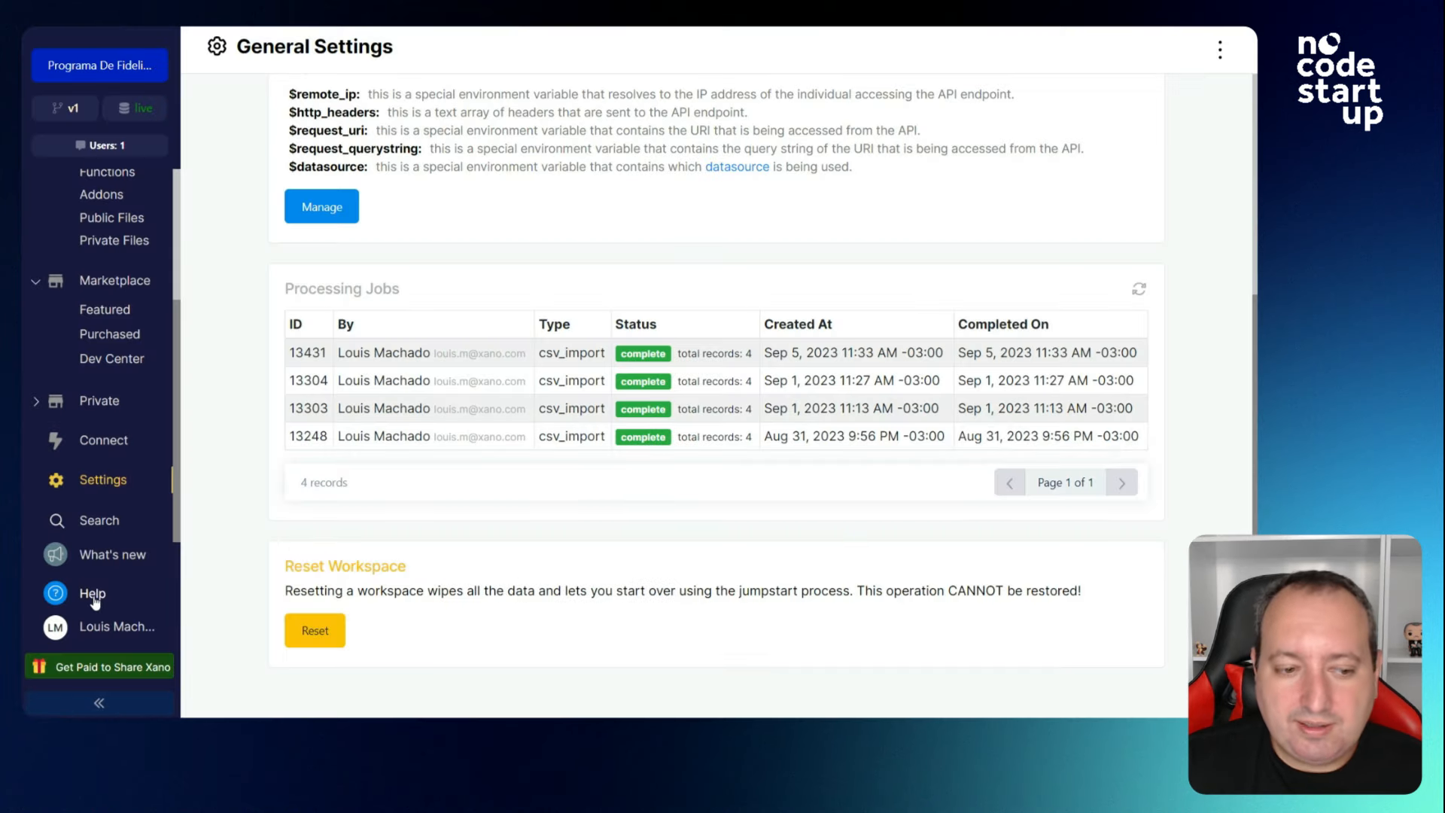
left_click(95, 600)
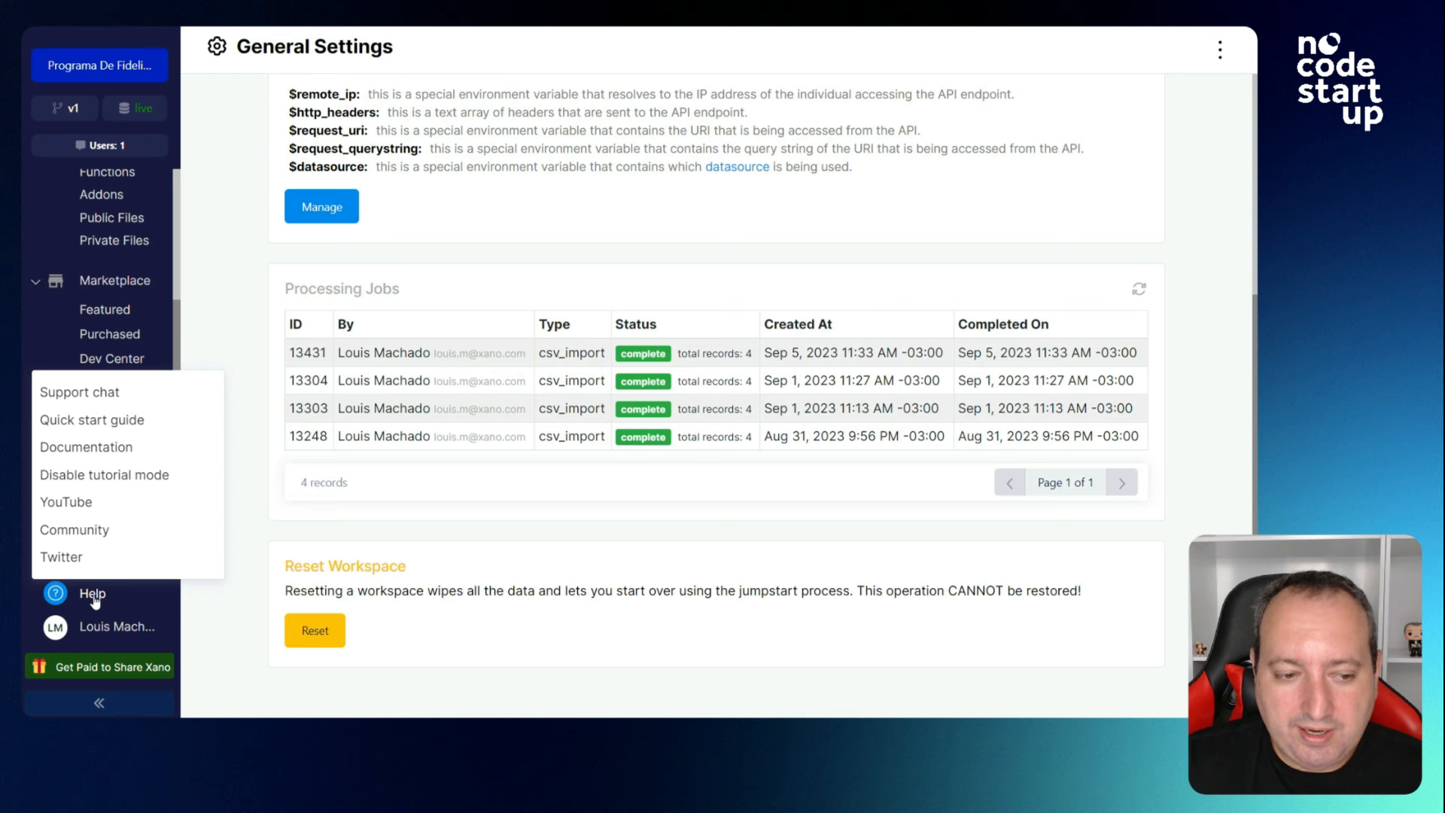
left_click(133, 397)
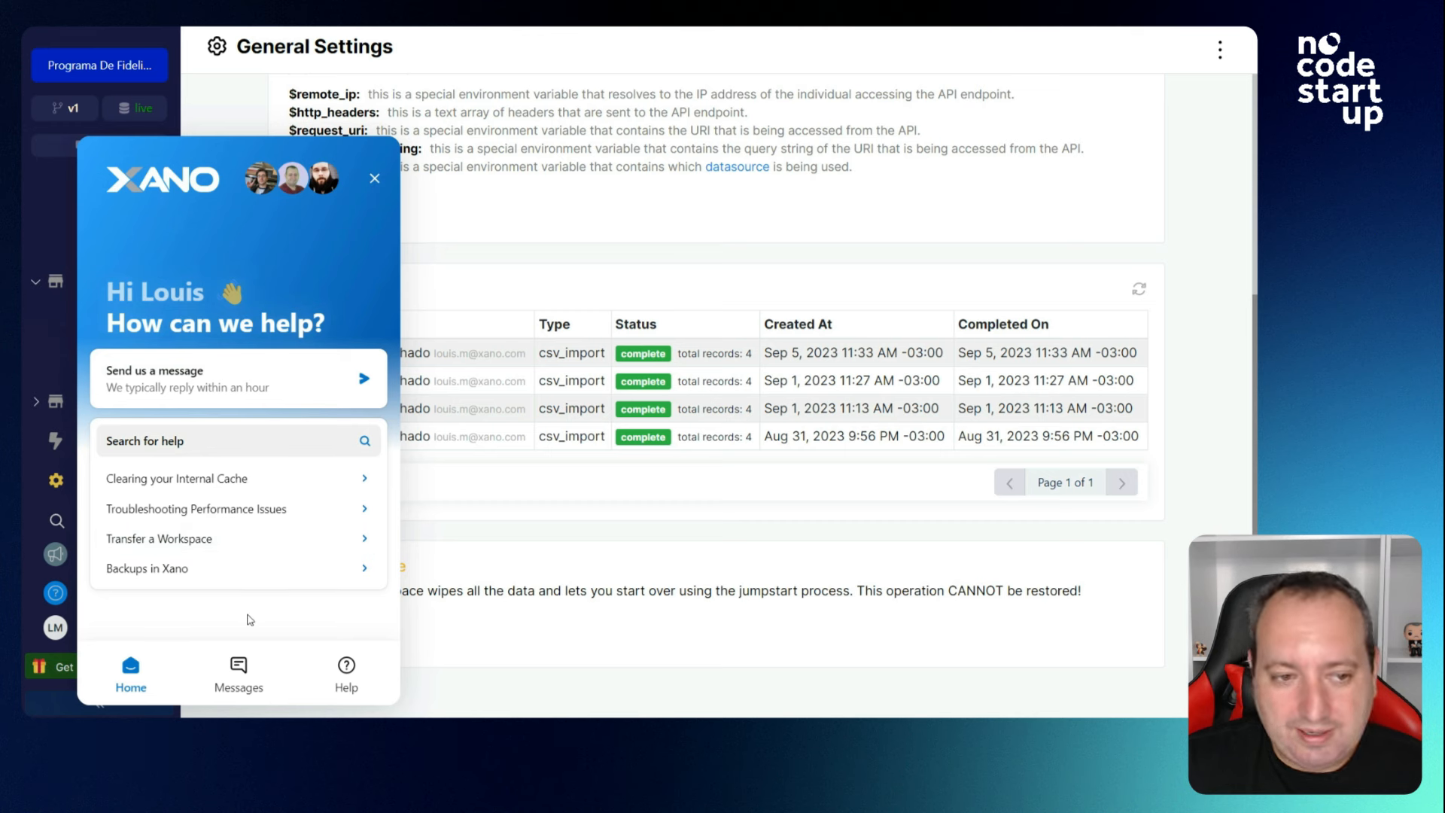
left_click(375, 178)
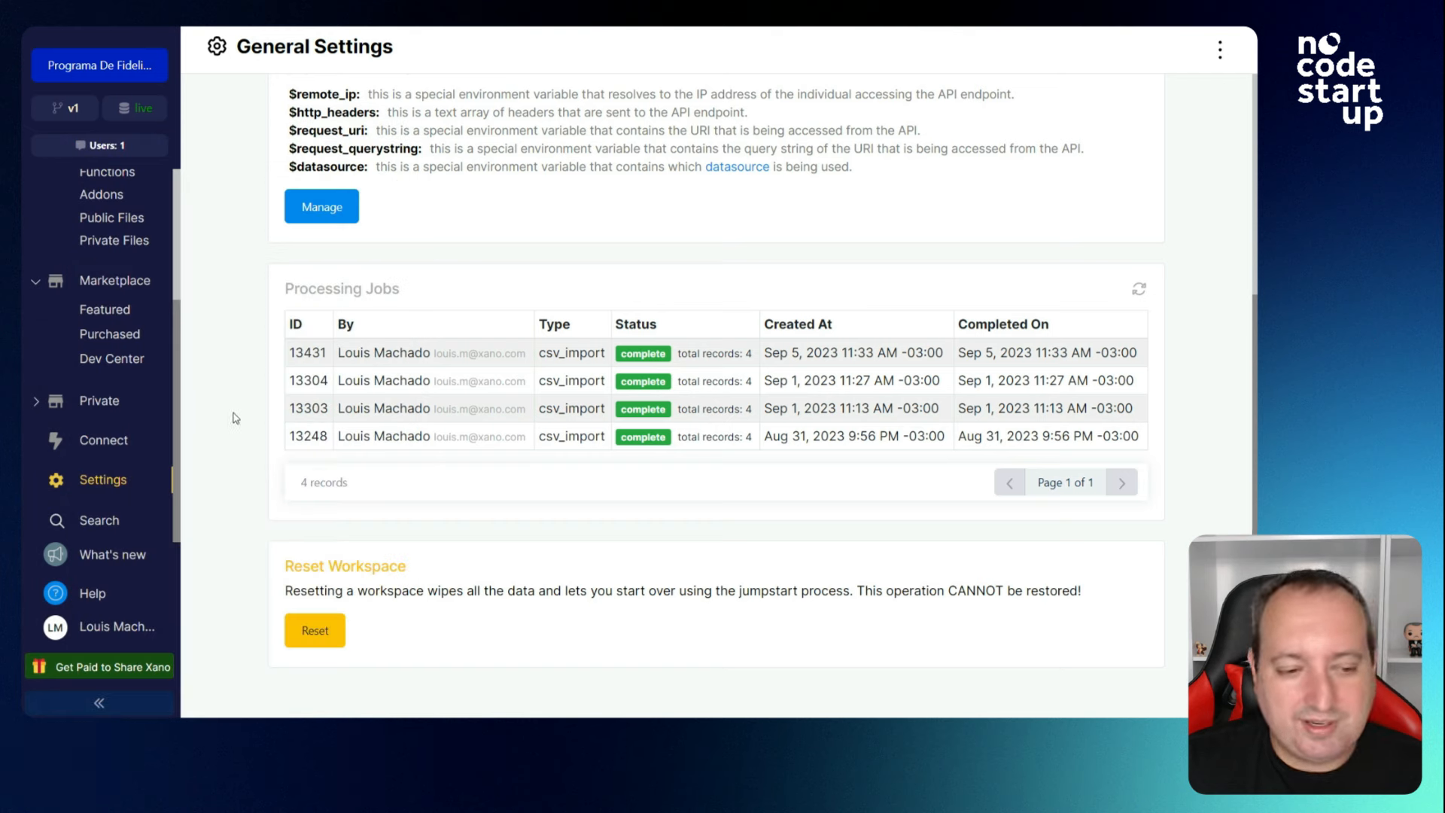